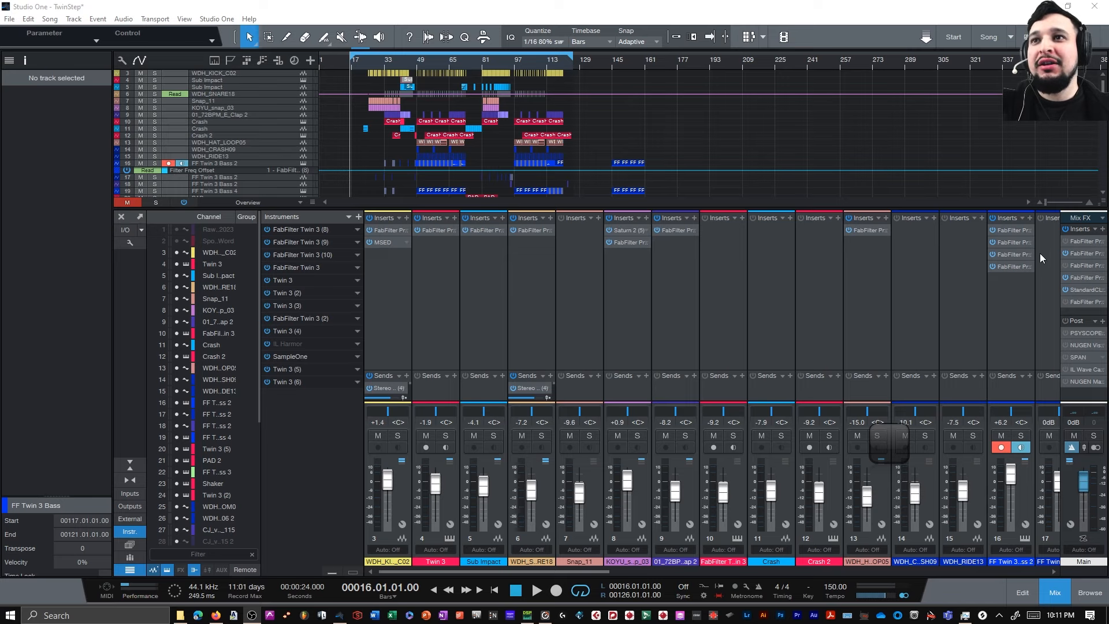
Enlarge the arrangement area and inspect the FF Twin 3 Bass 2 track's Twin 3 synth in full screen.
scroll(399, 123, down, 4)
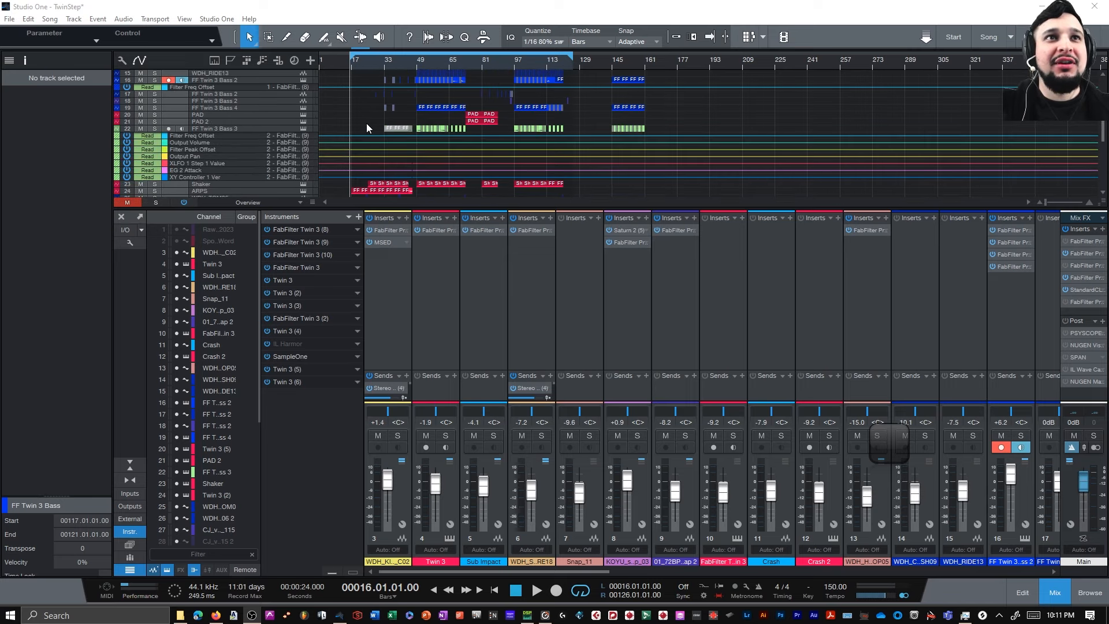
scroll(352, 105, up, 3)
drag(385, 209, 383, 327)
click(243, 138)
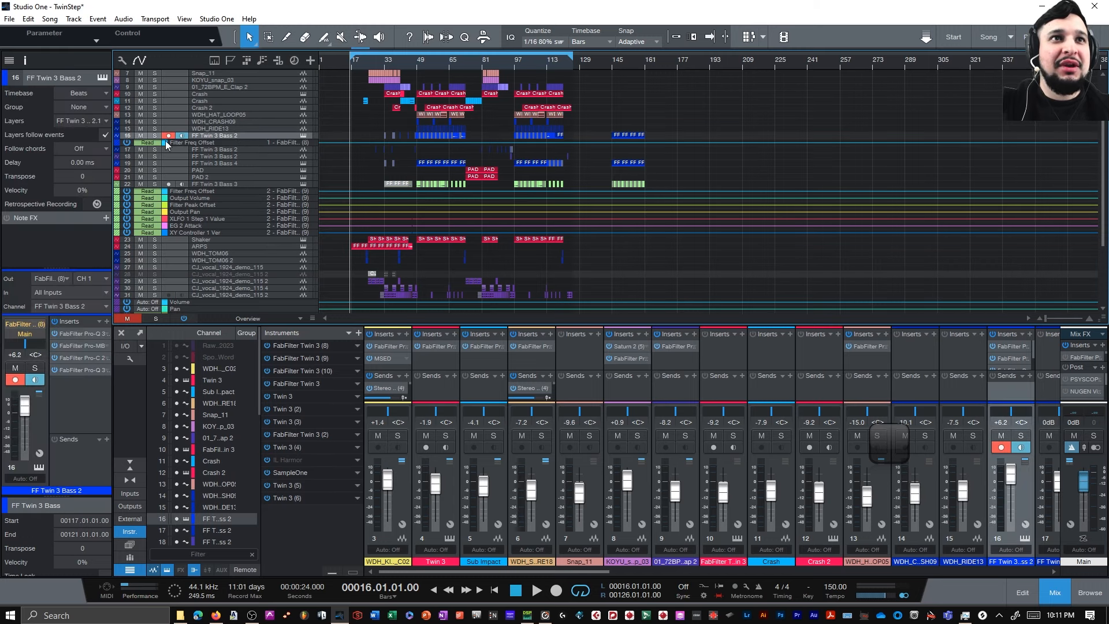
click(303, 137)
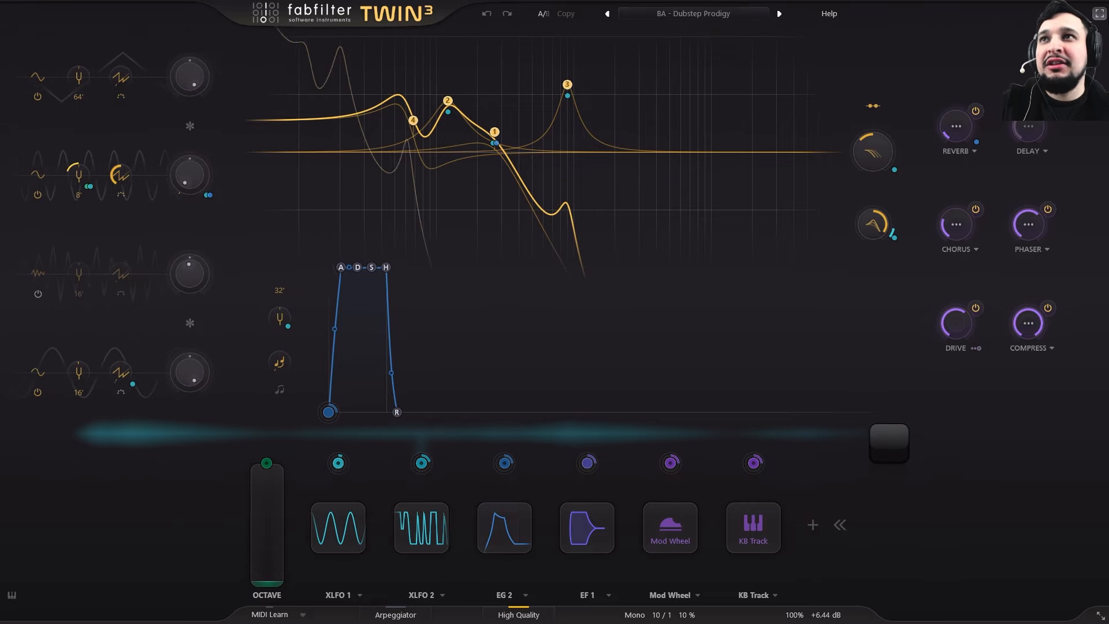
click(1098, 13)
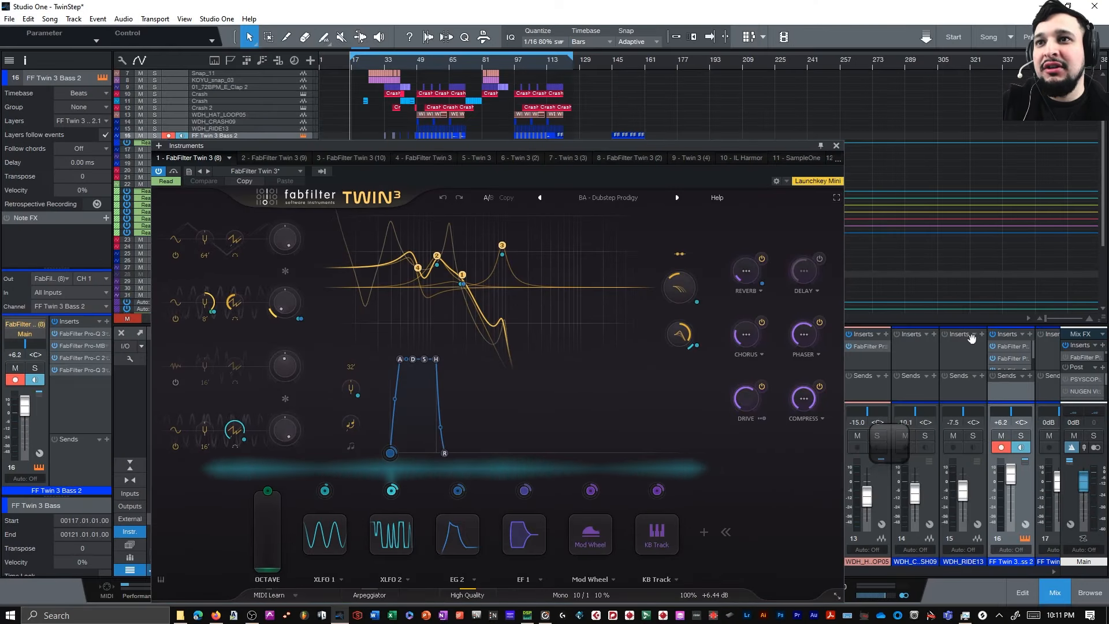
Review the Pro-Q 3, Pro-MB and Pro-C 2 inserts on the FF Twin 3 Bass 2 channel and close the effects window.
drag(957, 326, 940, 278)
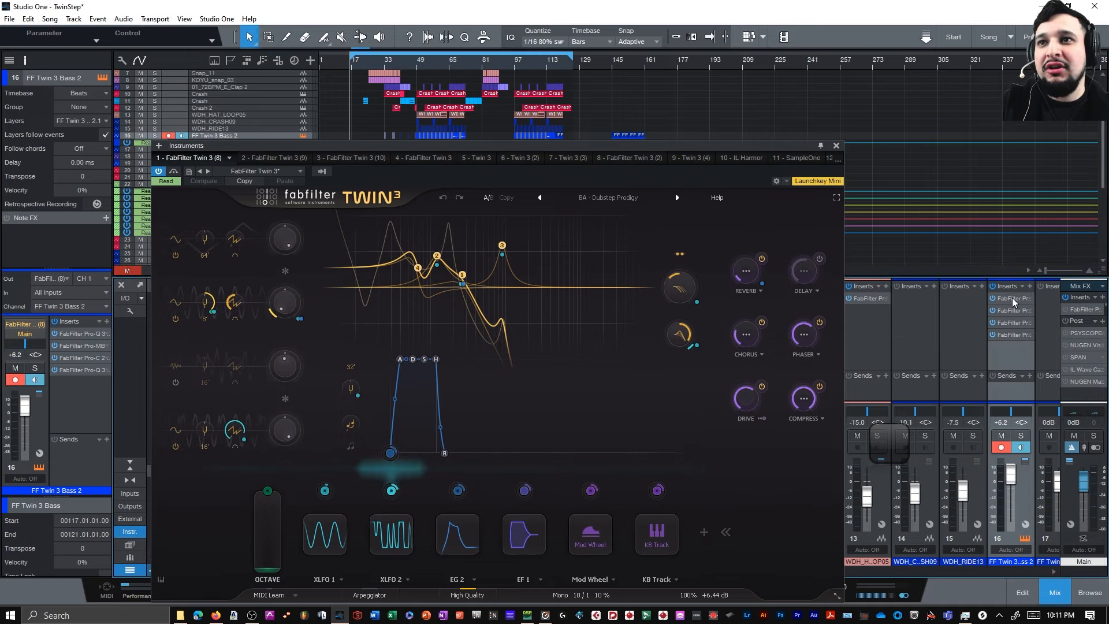
double_click(1013, 299)
drag(691, 463, 595, 168)
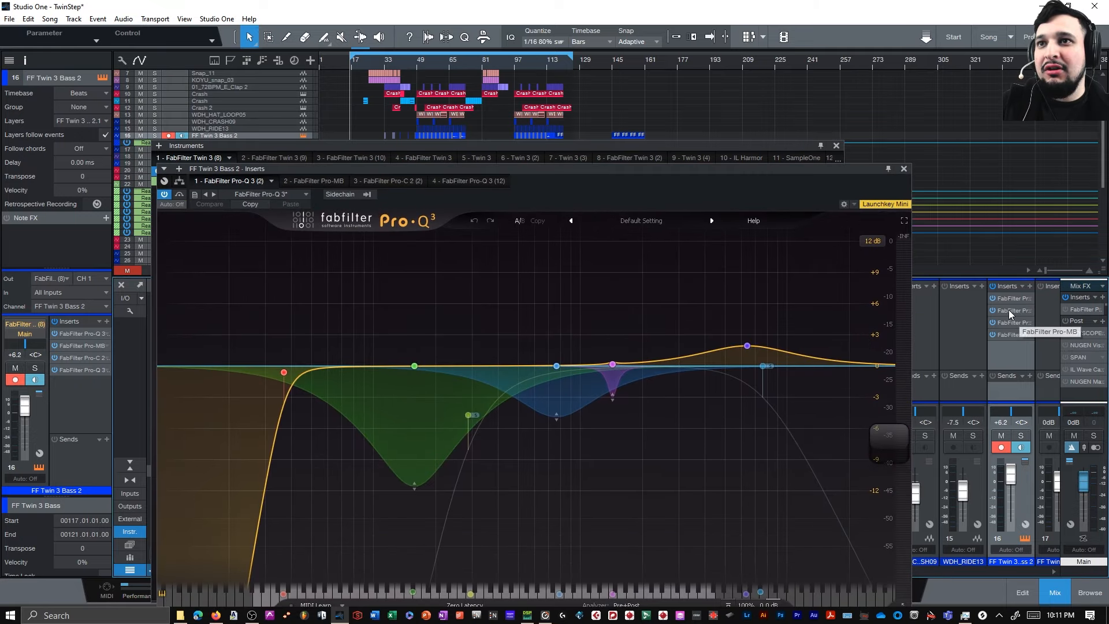
double_click(993, 312)
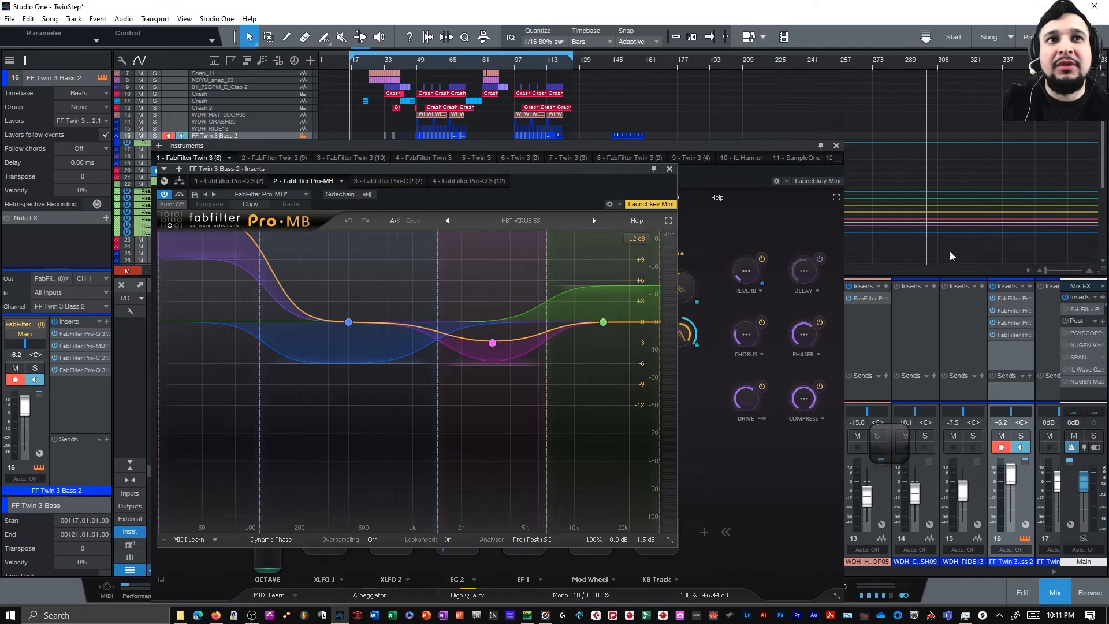
double_click(1016, 322)
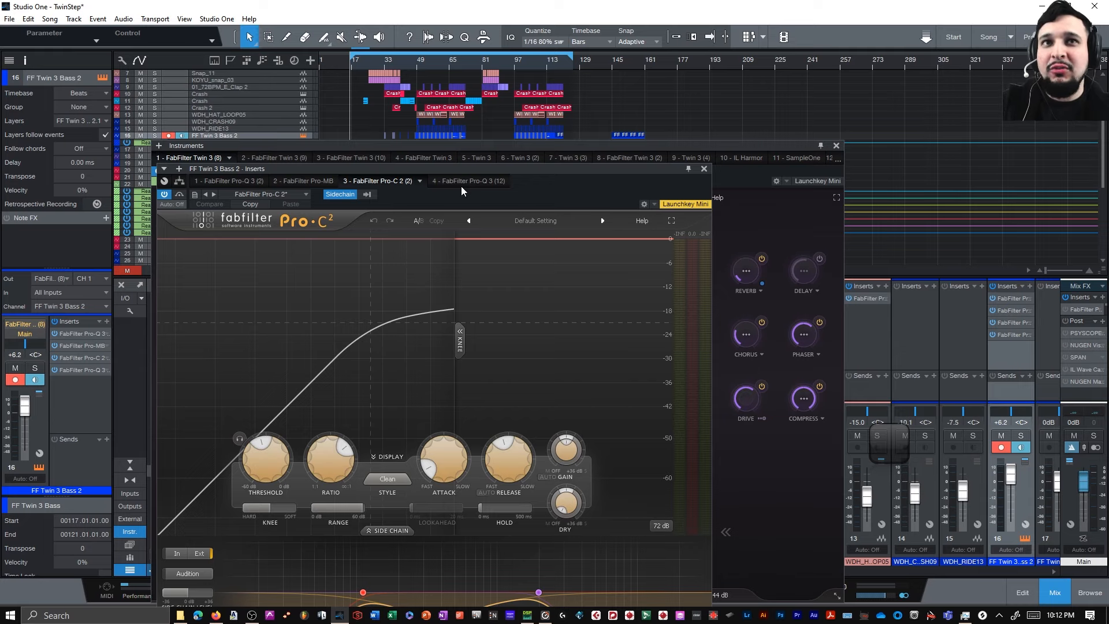
click(704, 168)
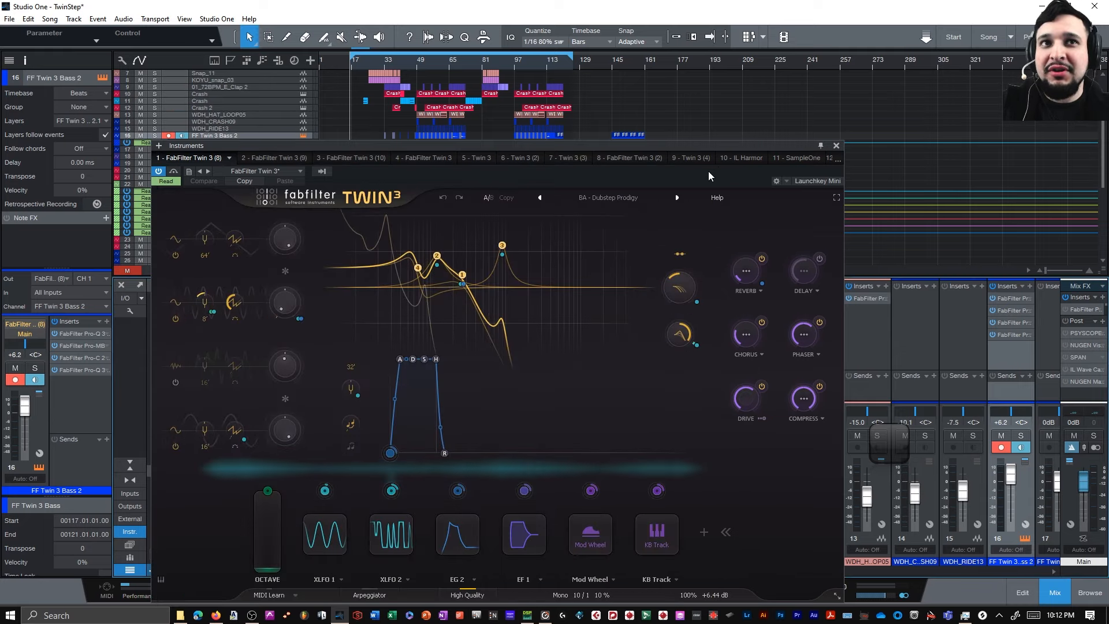
Review the bass channel's fourth insert, Pro-Q 3 (12), and the Twin 3 synth in full screen, leaving both windows closed.
drag(424, 146, 418, 84)
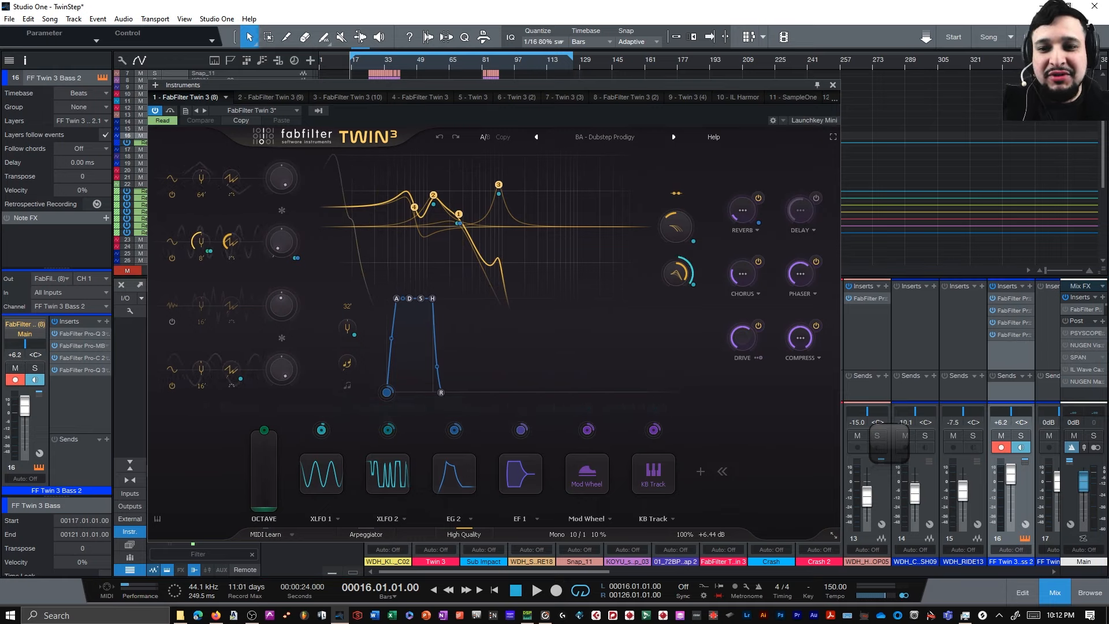
drag(643, 623, 623, 105)
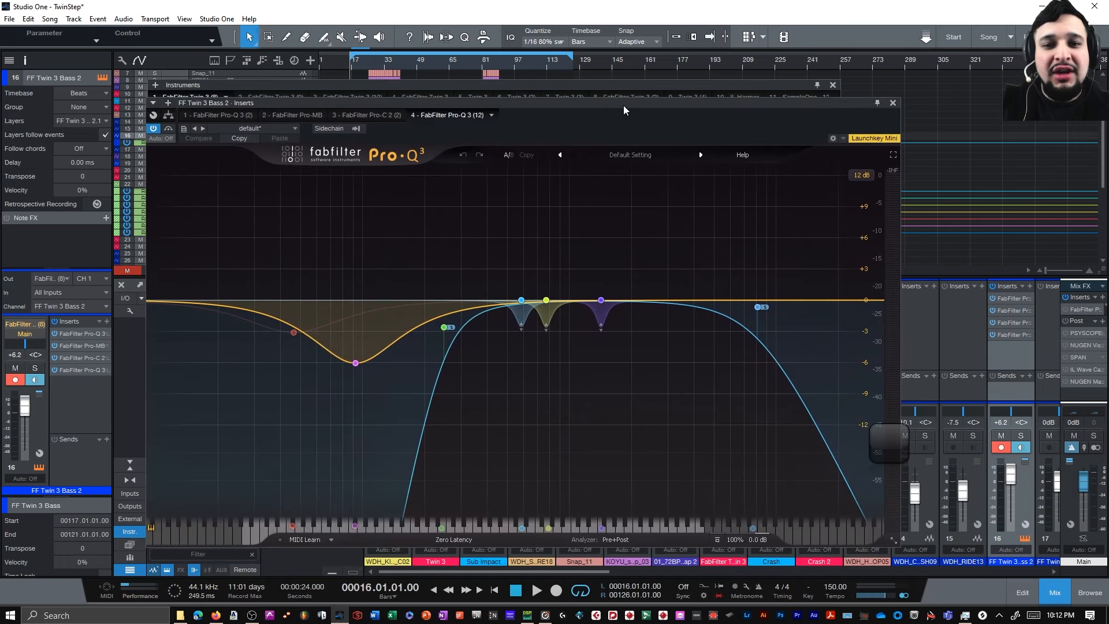
click(889, 105)
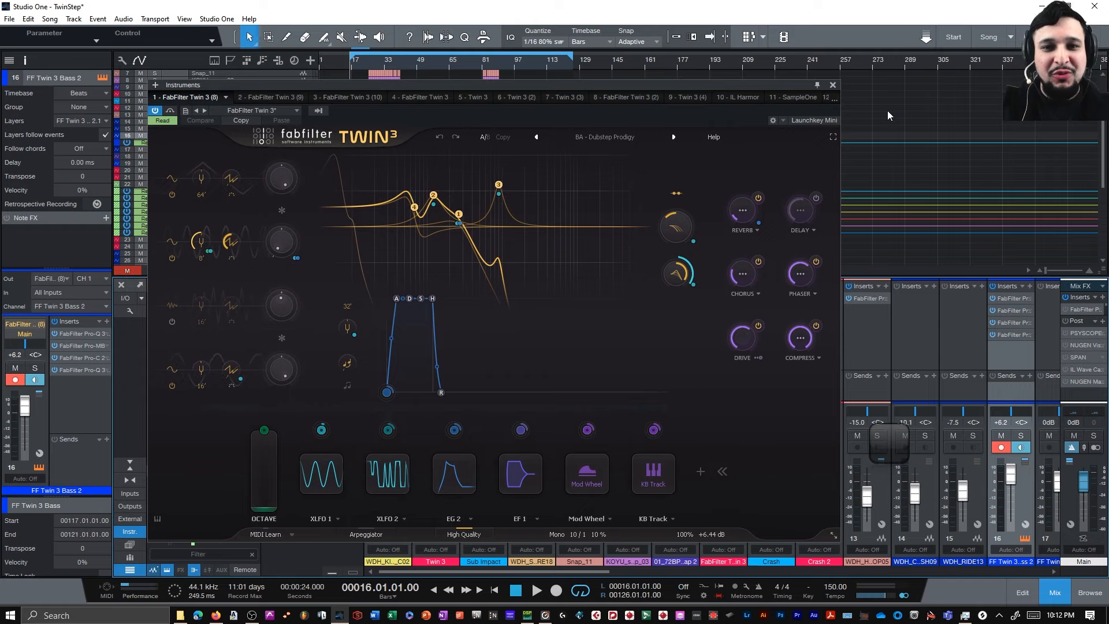
click(832, 138)
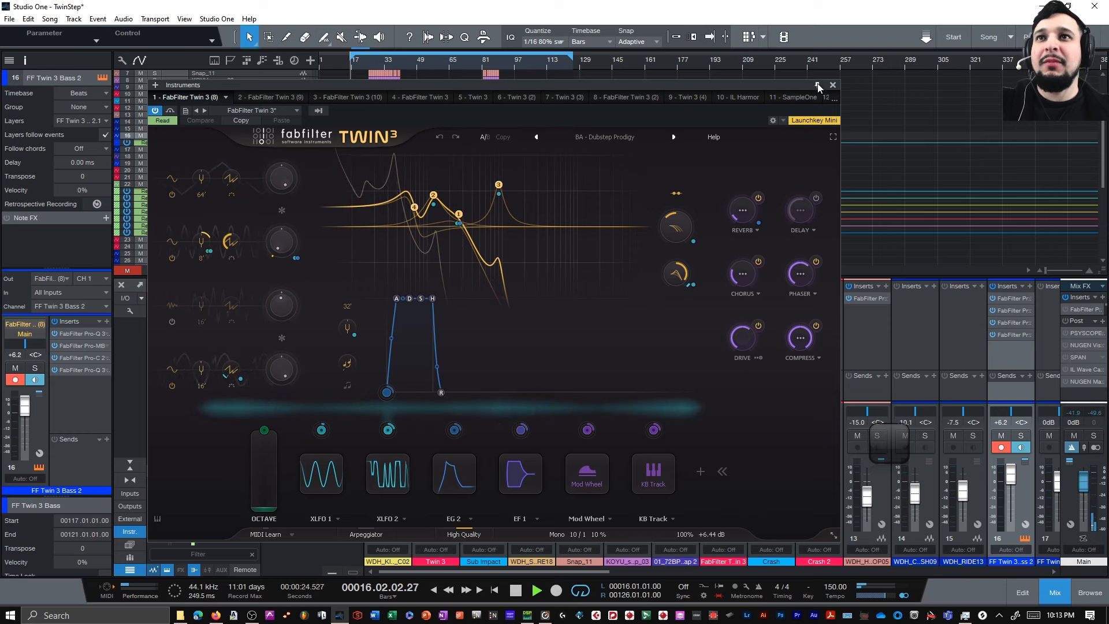
click(833, 85)
Examine the song's instrument, vocal and automation tracks in the arrangement during playback.
scroll(392, 191, down, 2)
scroll(351, 204, up, 4)
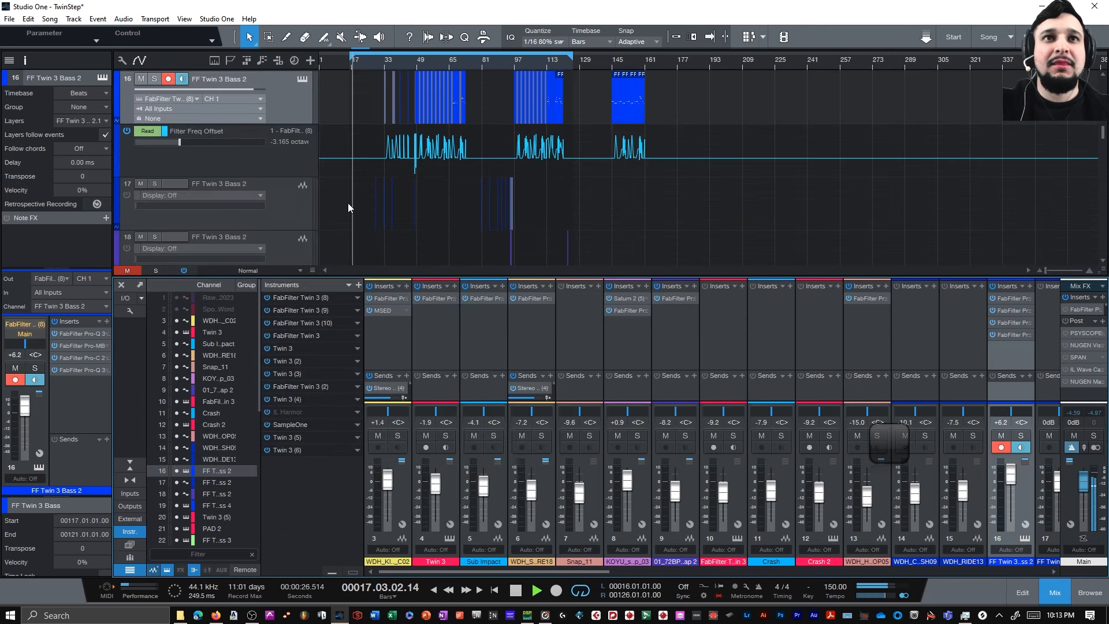
scroll(354, 207, down, 4)
scroll(352, 202, down, 8)
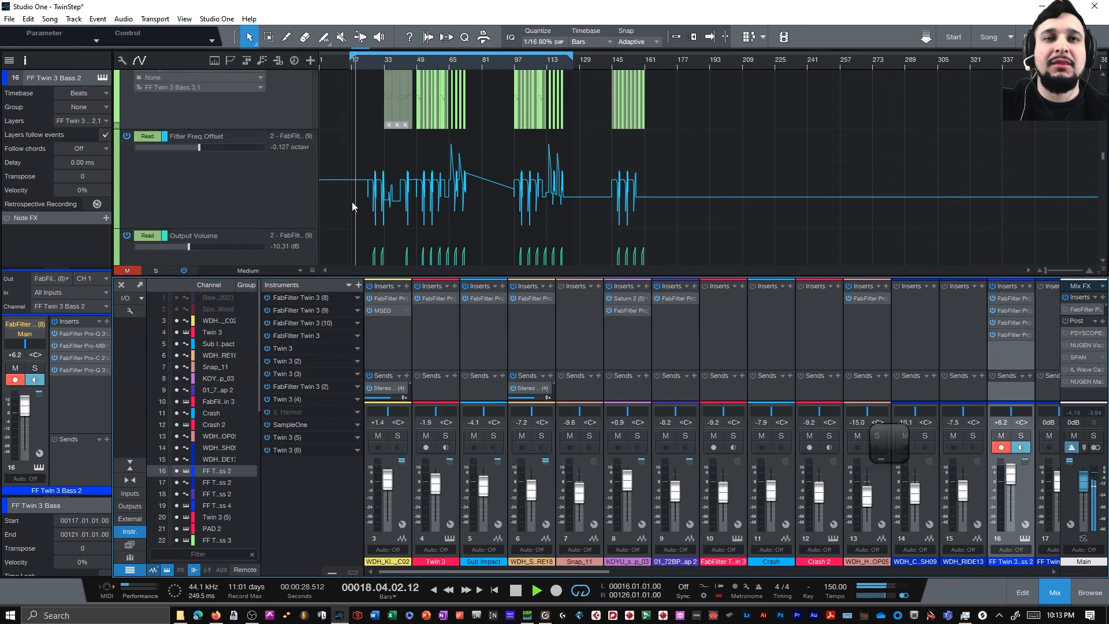
scroll(353, 199, down, 6)
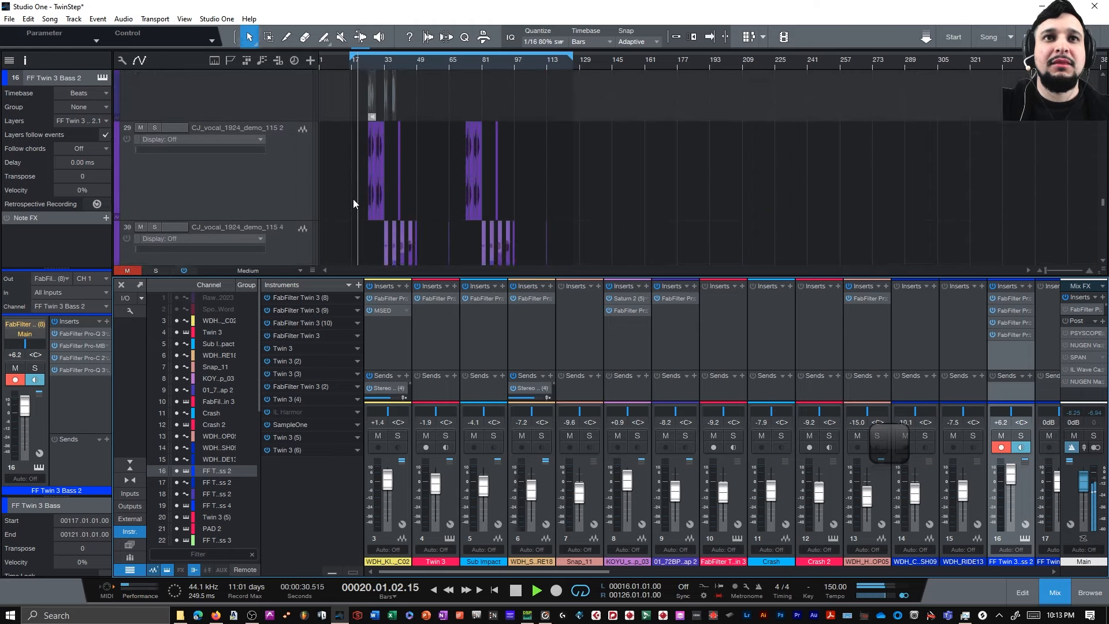
scroll(358, 165, down, 8)
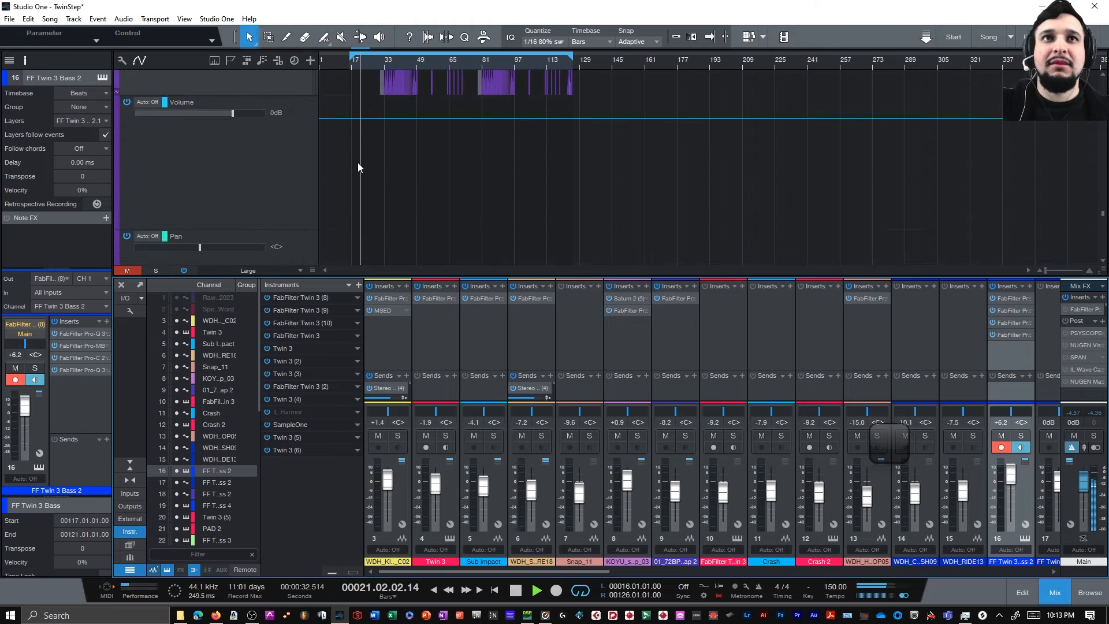
scroll(344, 182, down, 1)
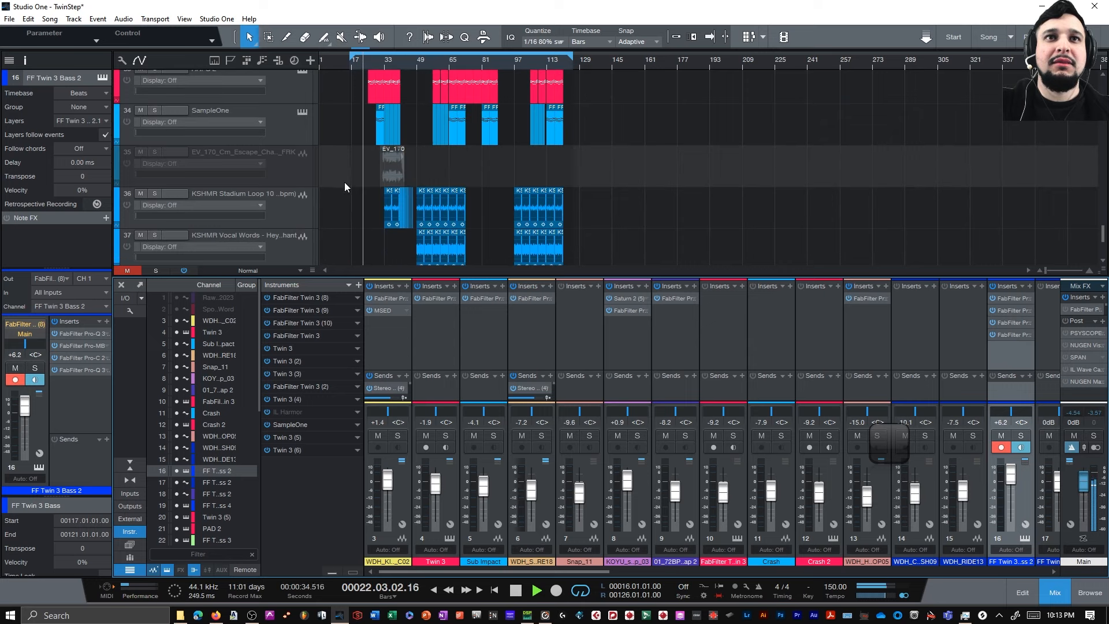
scroll(340, 96, up, 2)
scroll(343, 98, down, 1)
scroll(343, 99, up, 2)
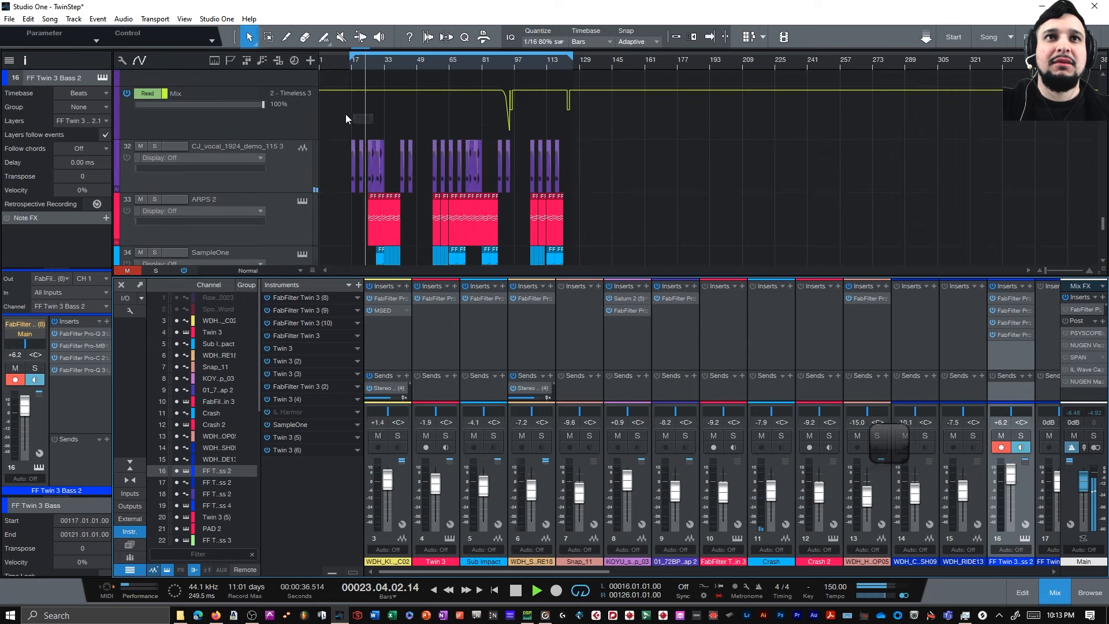
scroll(348, 144, up, 7)
scroll(348, 144, up, 5)
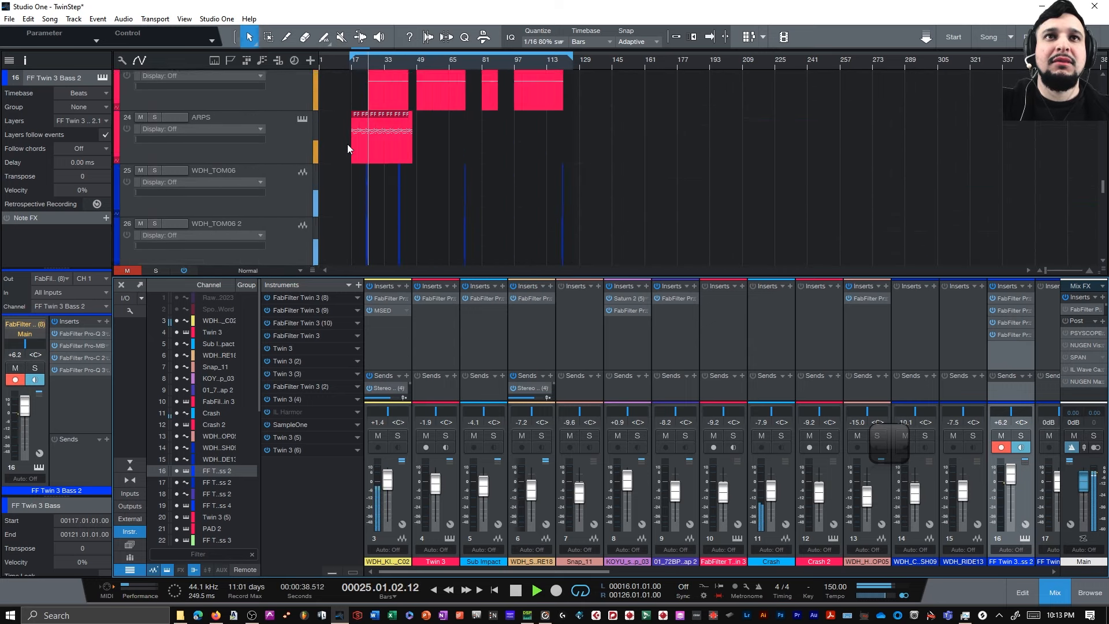
Inspect the ARPS track's Twin 3 instrument during playback and close its window.
click(301, 201)
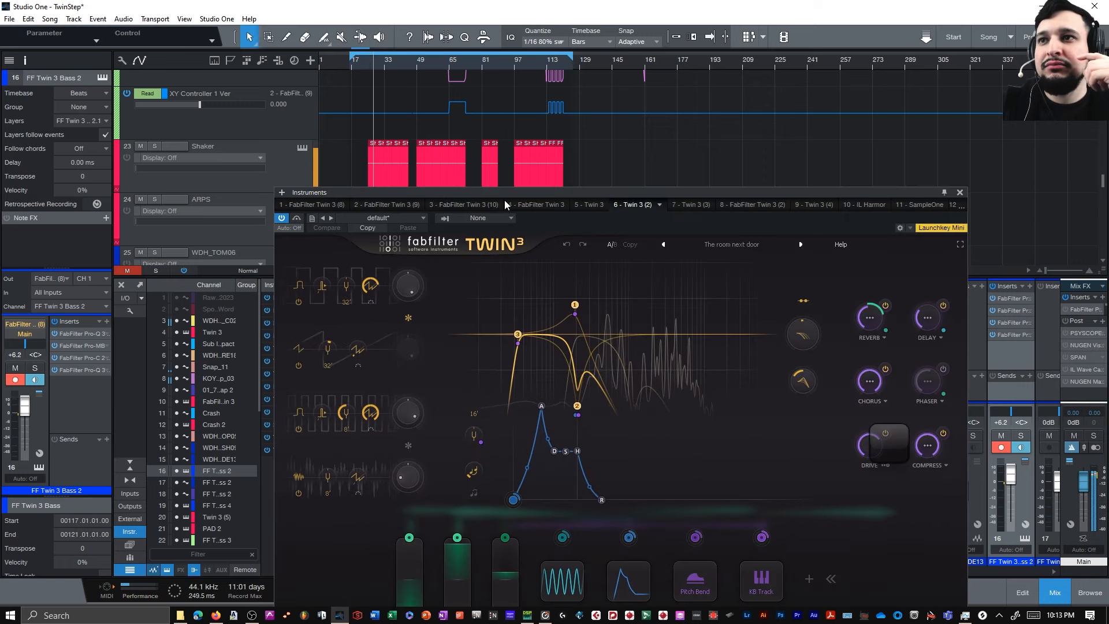
drag(1033, 278, 1033, 196)
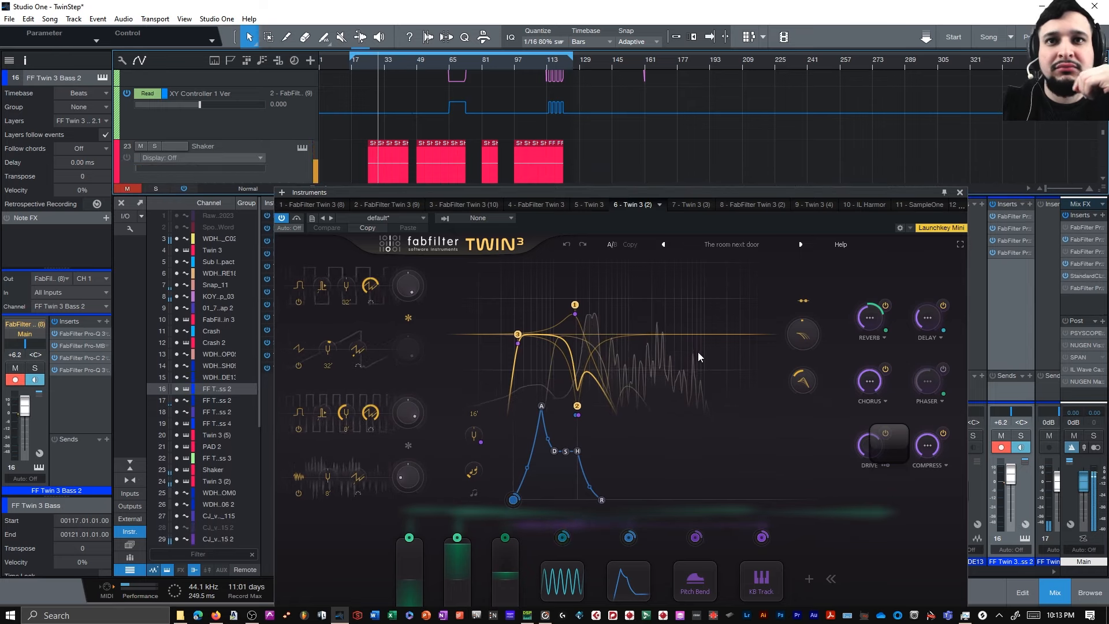
mouse_move(557, 450)
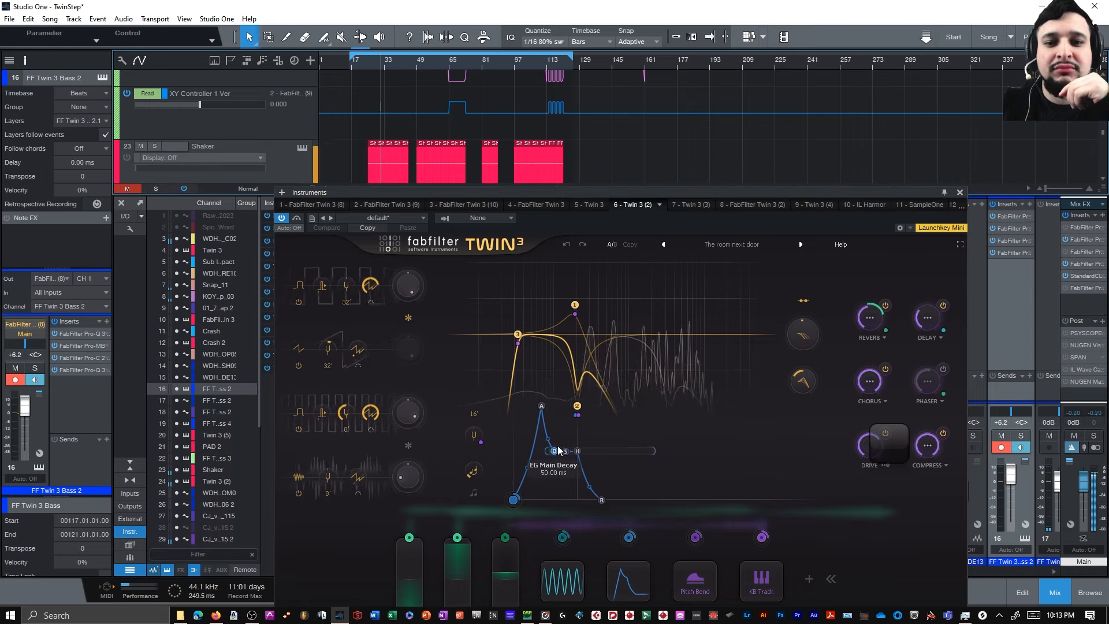
click(960, 191)
Give the arrangement more room by shrinking the mixer and hiding the track inspector.
scroll(385, 161, down, 6)
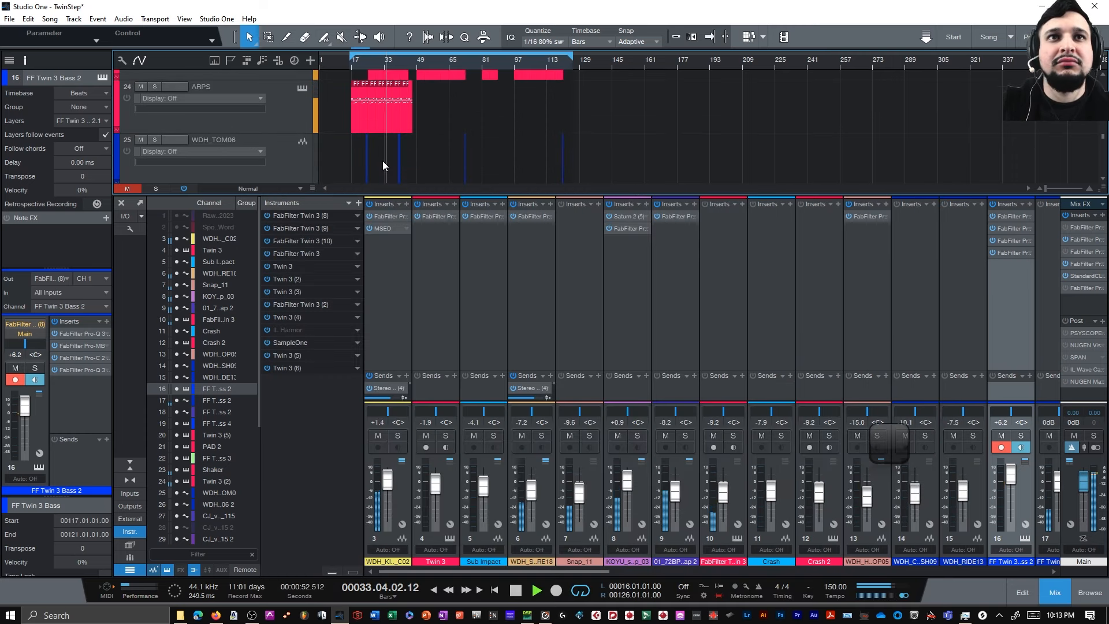
scroll(383, 162, down, 3)
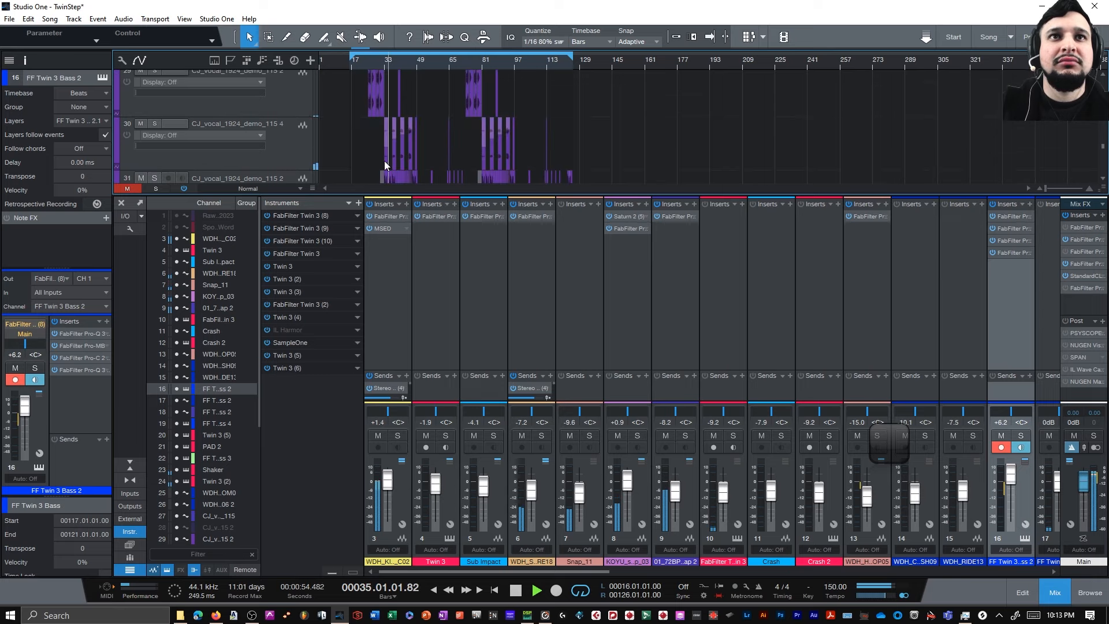
drag(966, 196, 966, 325)
click(27, 63)
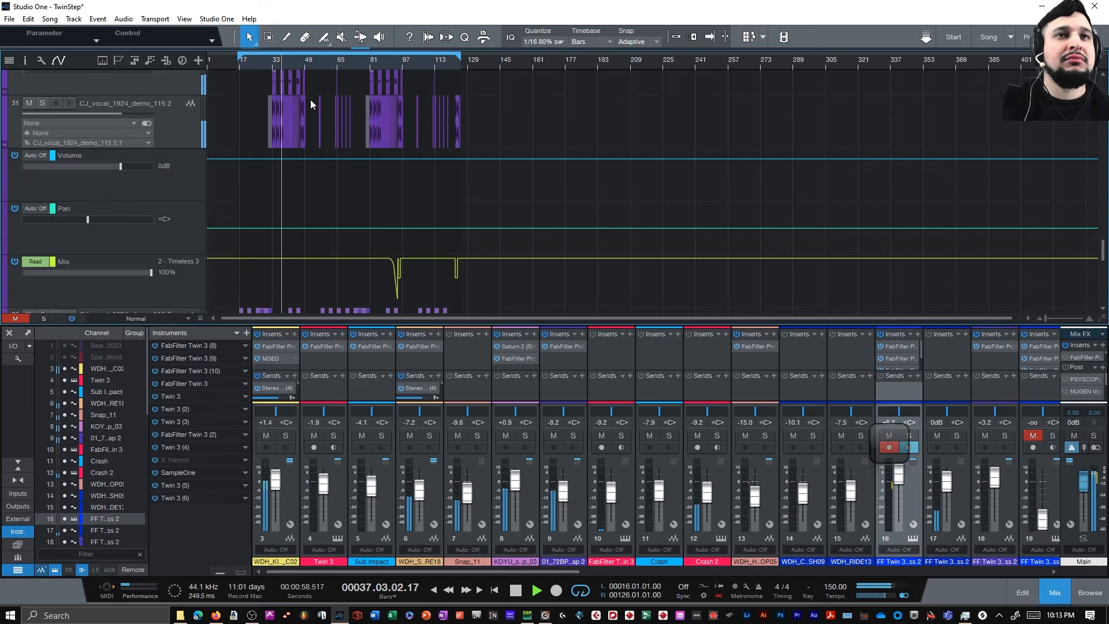
Inspect the Shaker track's Twin 3 instrument during playback and close its window.
scroll(272, 126, up, 3)
scroll(265, 138, down, 10)
scroll(252, 185, up, 4)
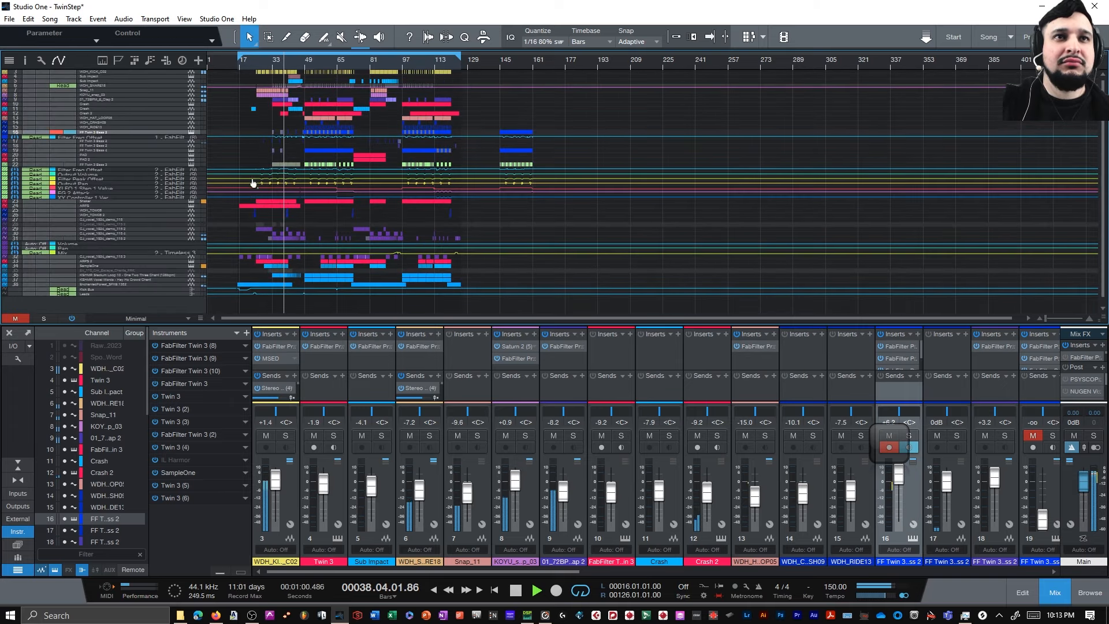
scroll(252, 203, down, 3)
scroll(265, 119, up, 8)
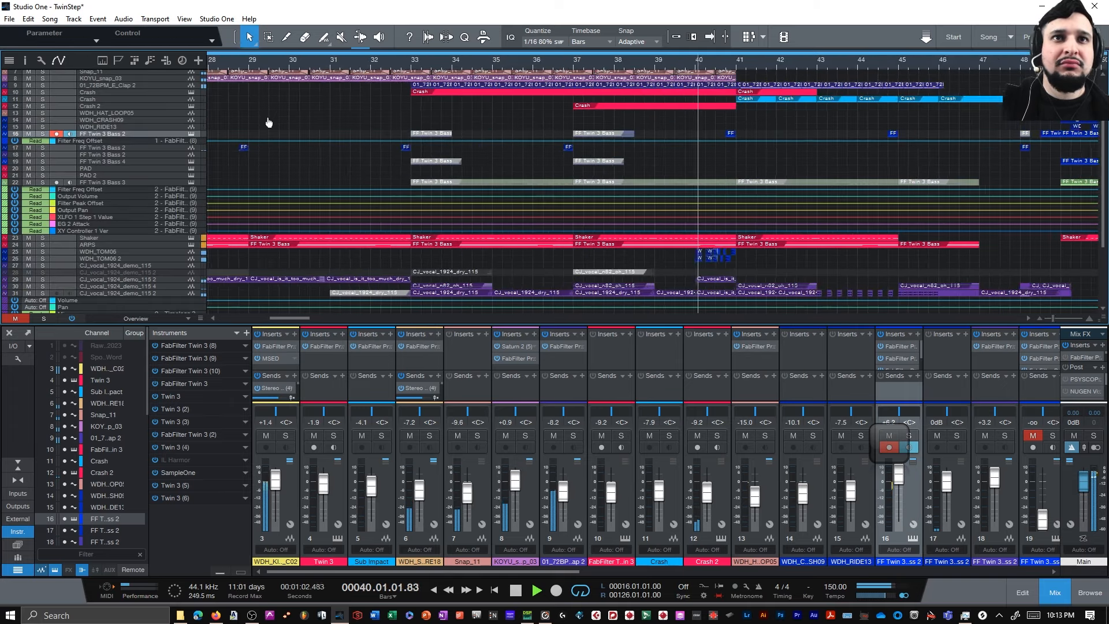
click(191, 238)
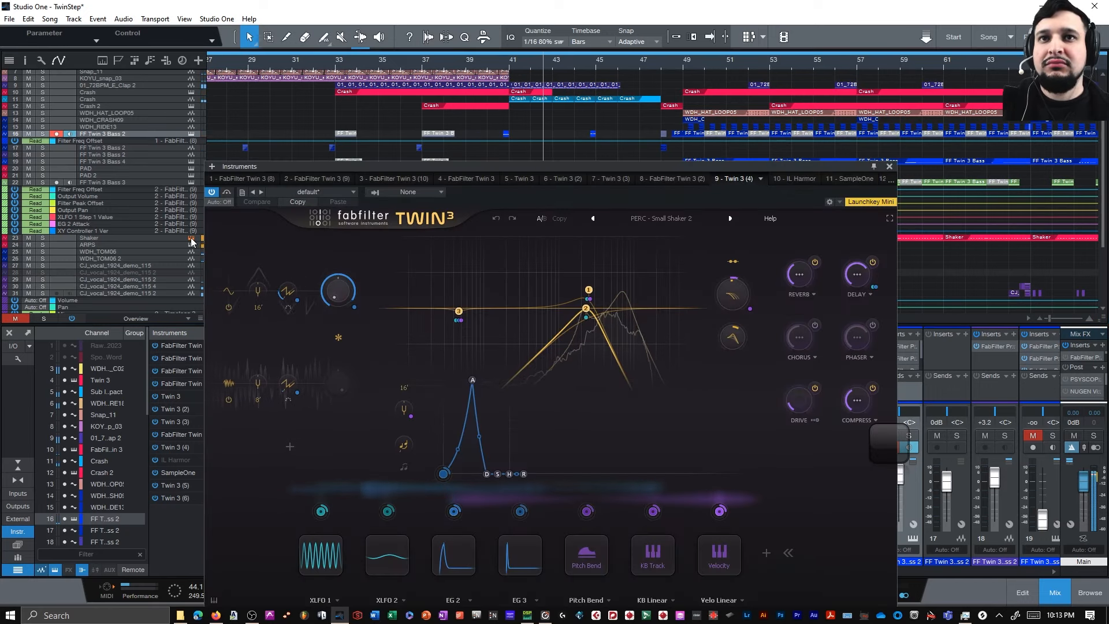
click(890, 167)
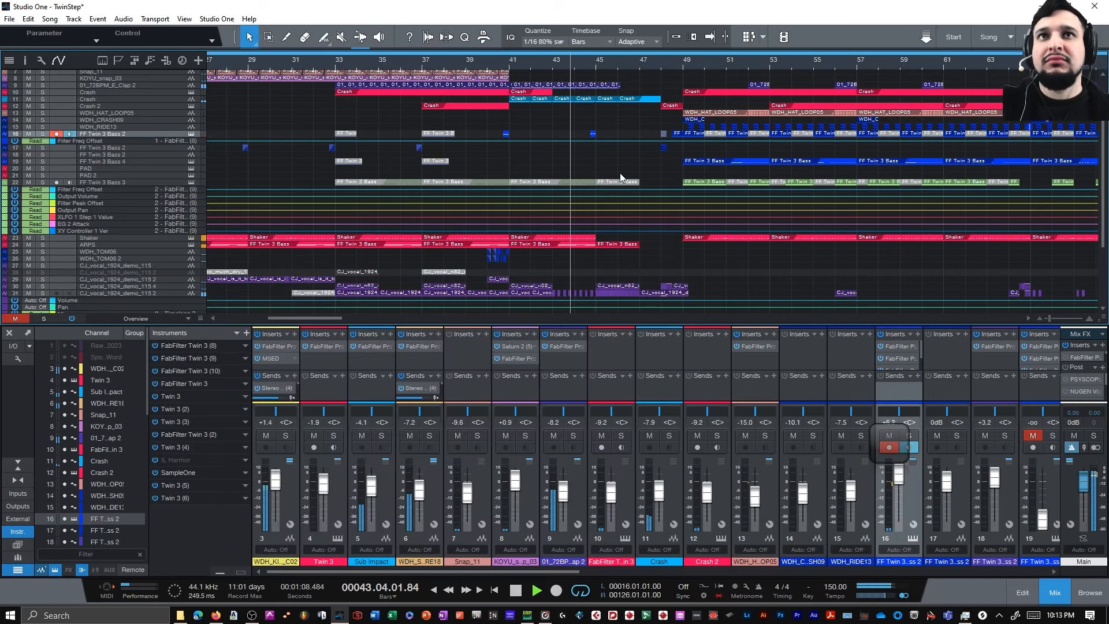
Inspect the instrument on Sub Impact track 4 and close its window.
scroll(619, 173, up, 2)
scroll(597, 115, left, 1)
scroll(623, 124, up, 2)
scroll(627, 127, up, 5)
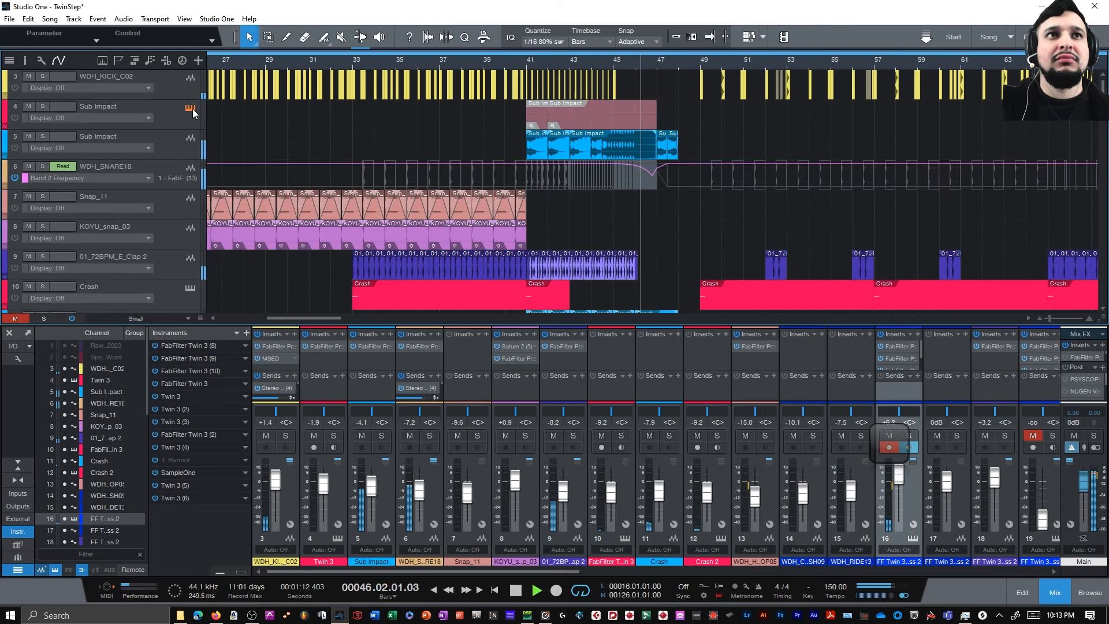
click(193, 109)
click(891, 82)
Watch the FF Twin 3 Bass 2 track's Twin 3 synth in full screen during the drop and close it.
scroll(781, 161, down, 4)
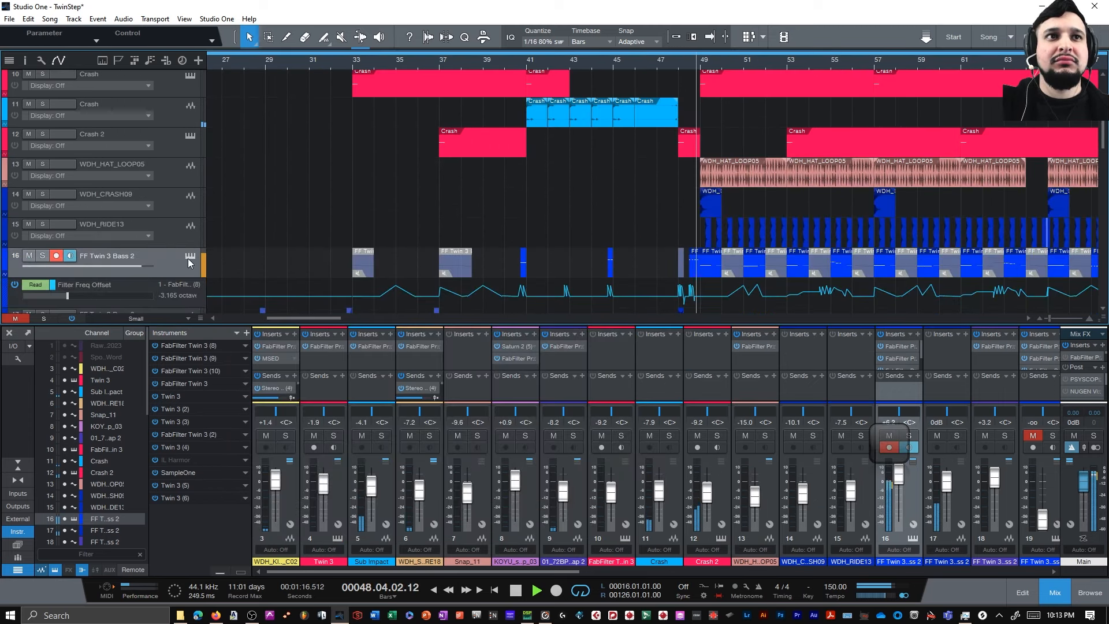
click(188, 258)
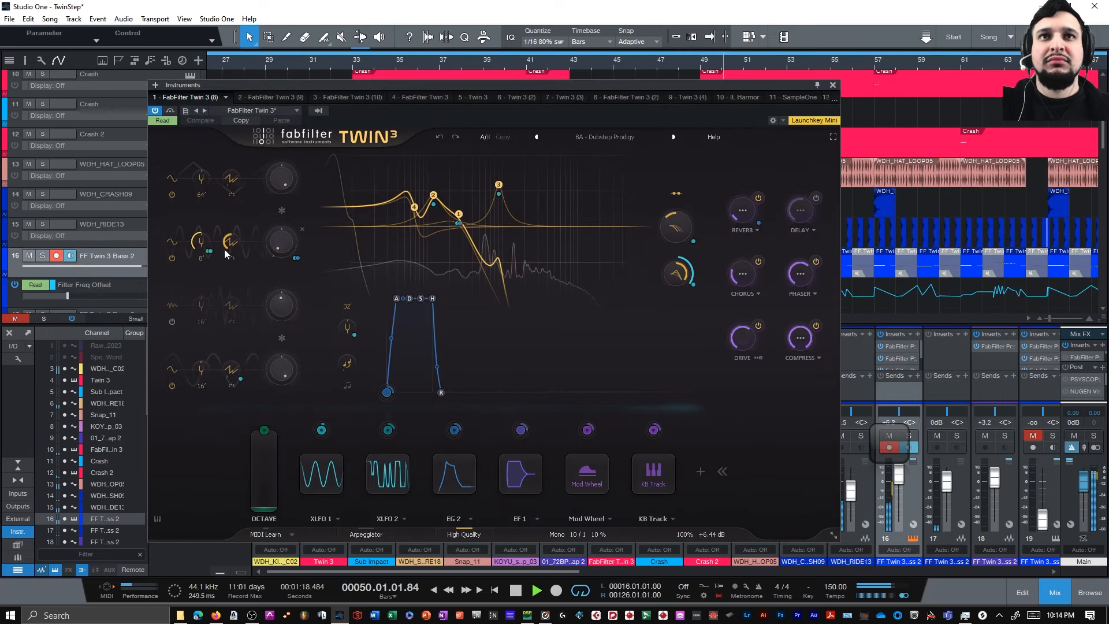
click(831, 139)
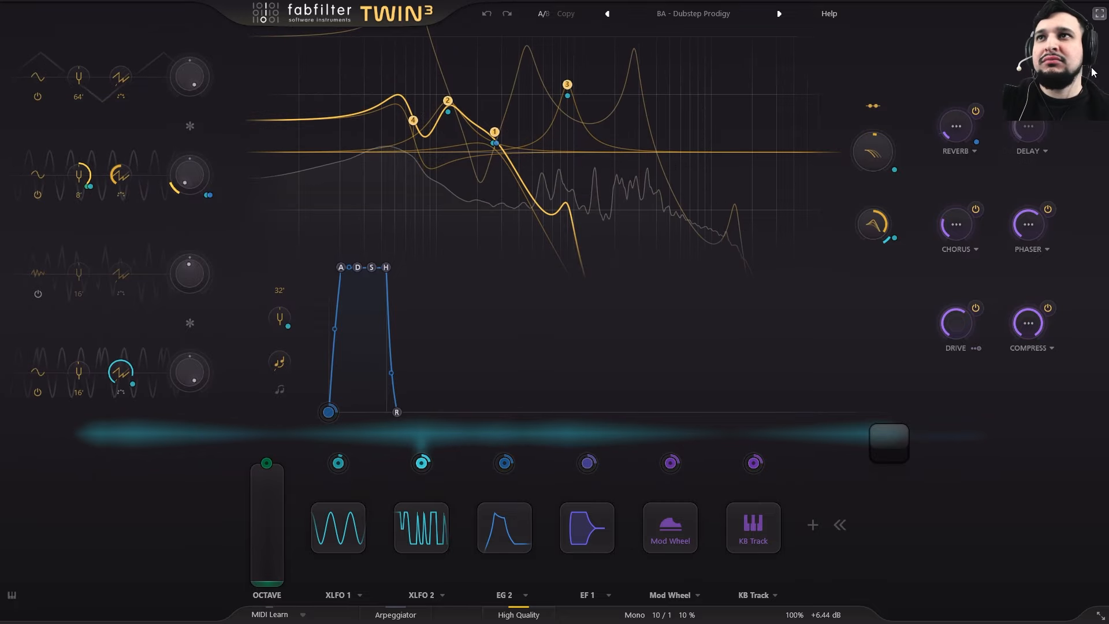
key(Escape)
click(832, 85)
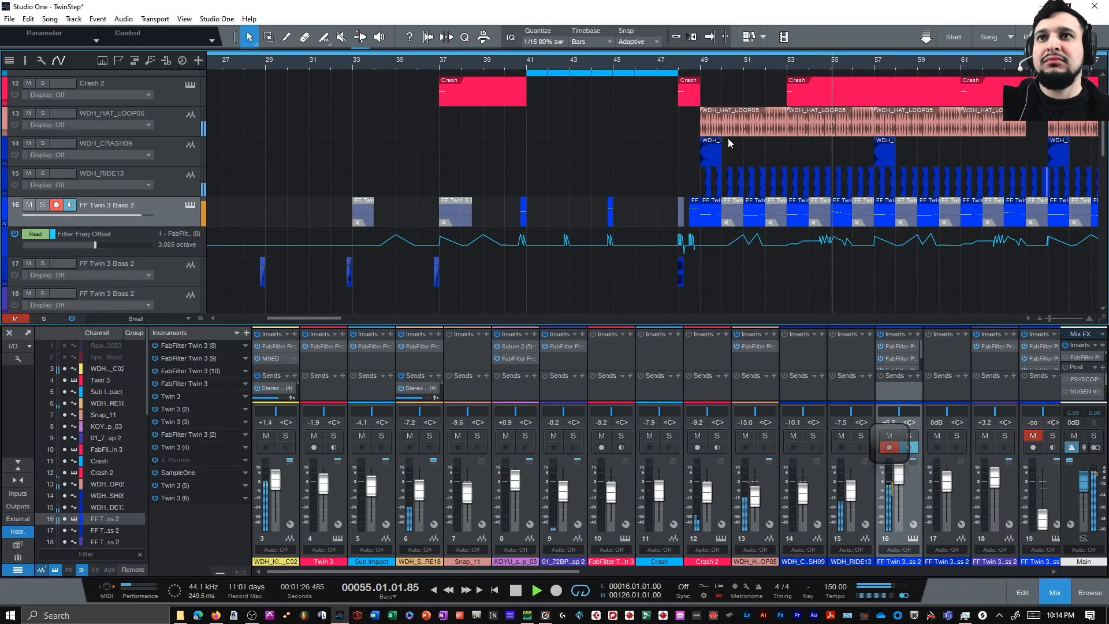
Inspect the Twin 3 synth on the FF Twin 3 Bass 4 track and close its window.
scroll(621, 163, down, 4)
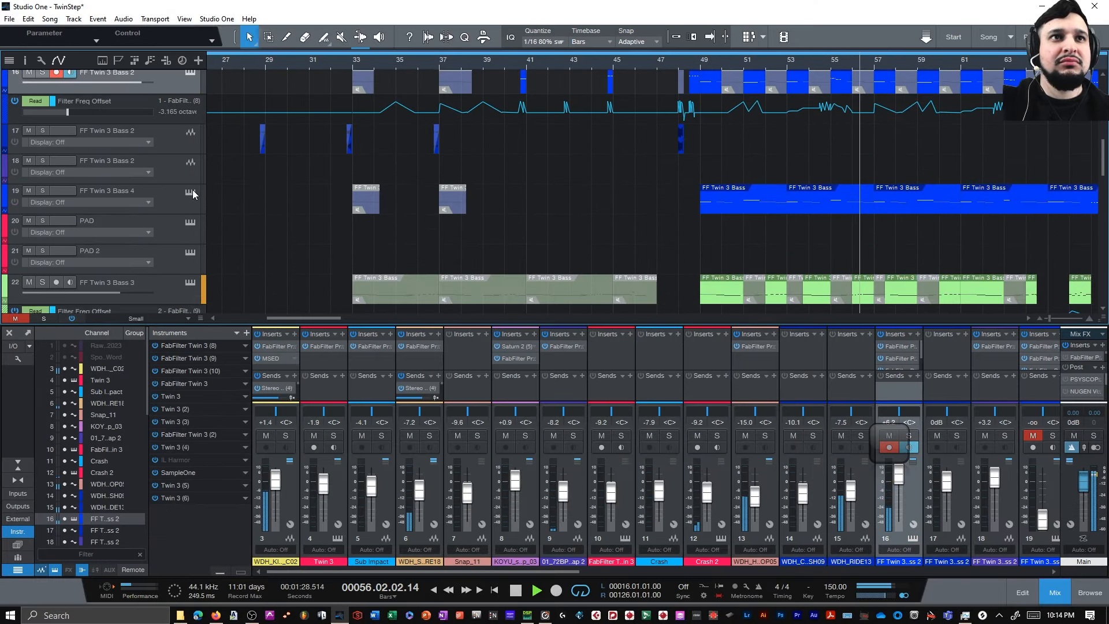
click(190, 192)
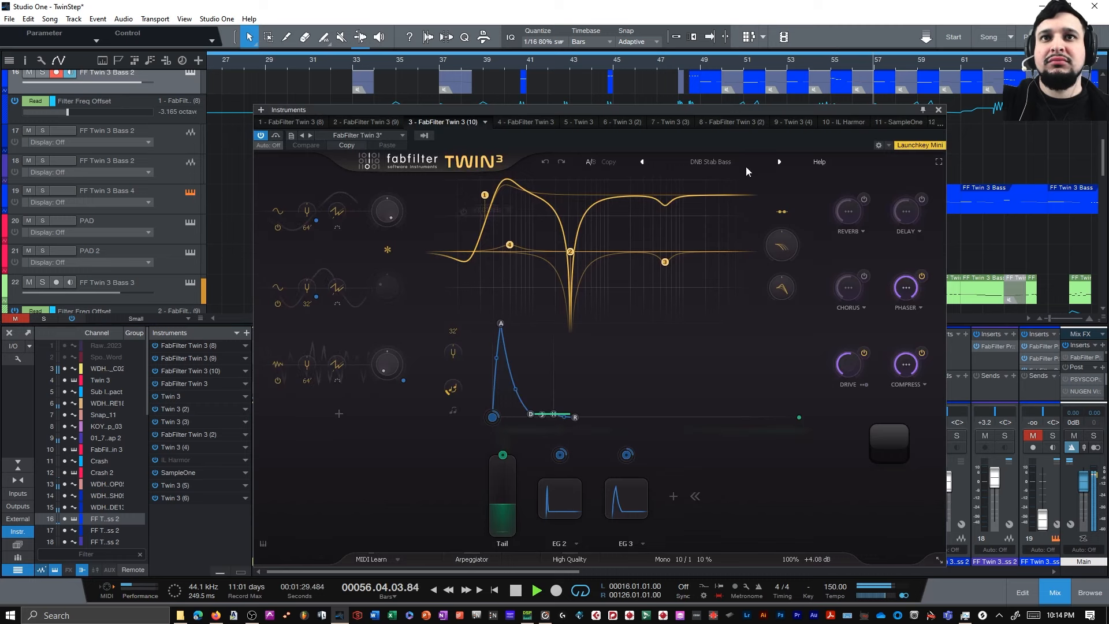
click(938, 110)
Inspect the FF Twin 3 Bass 3 track's synth during playback, repositioning its window to see the automation lanes.
scroll(677, 202, down, 3)
scroll(676, 202, down, 1)
click(173, 194)
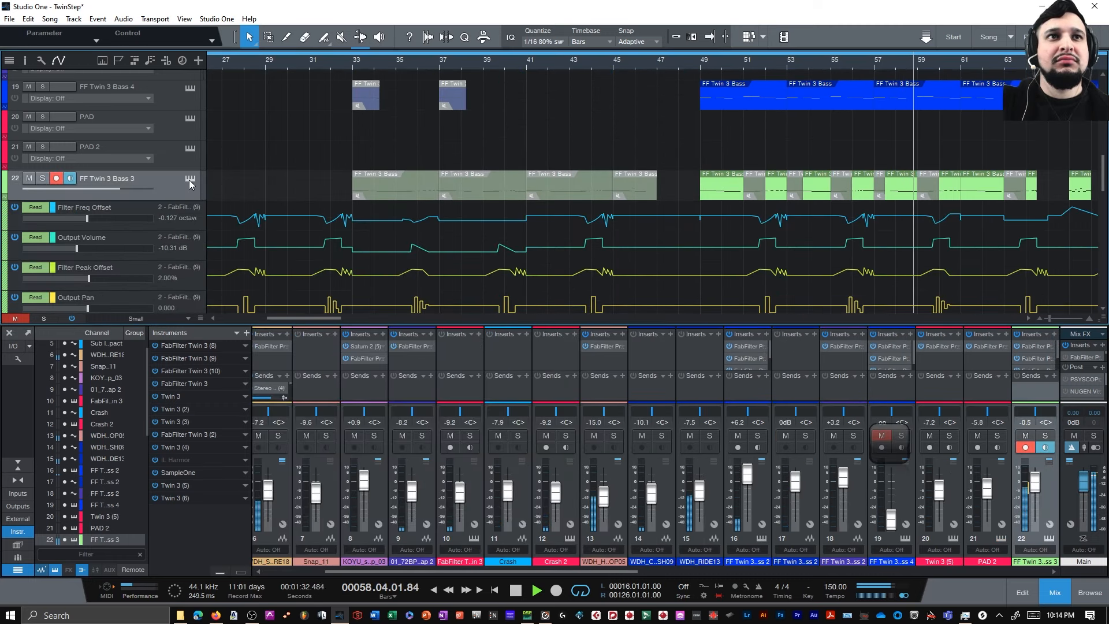
click(189, 179)
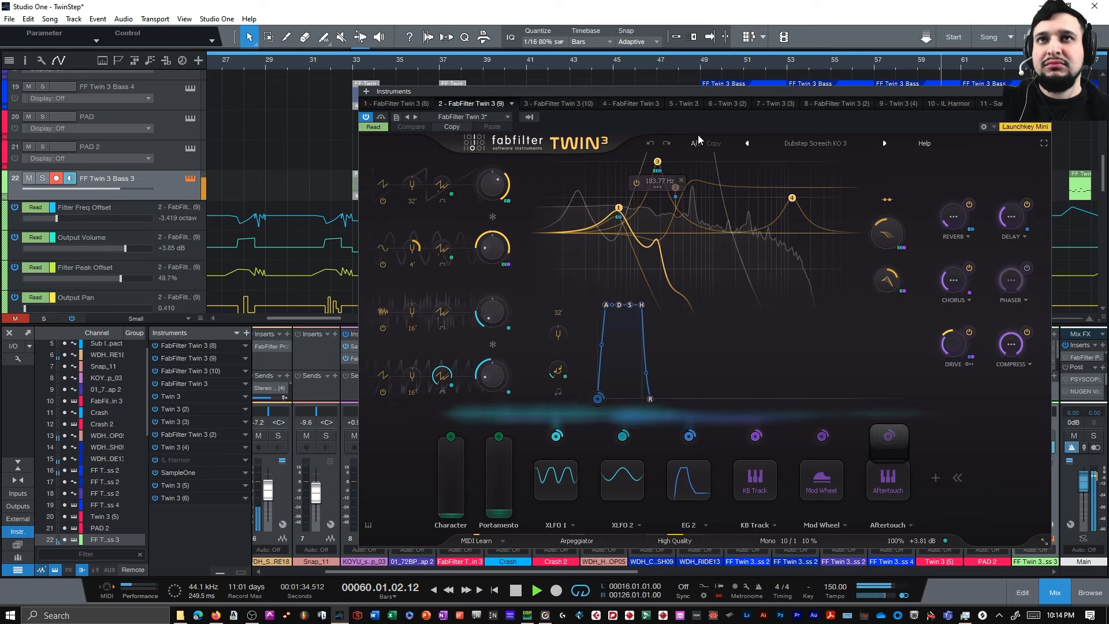
drag(729, 92, 434, 112)
scroll(1063, 211, down, 1)
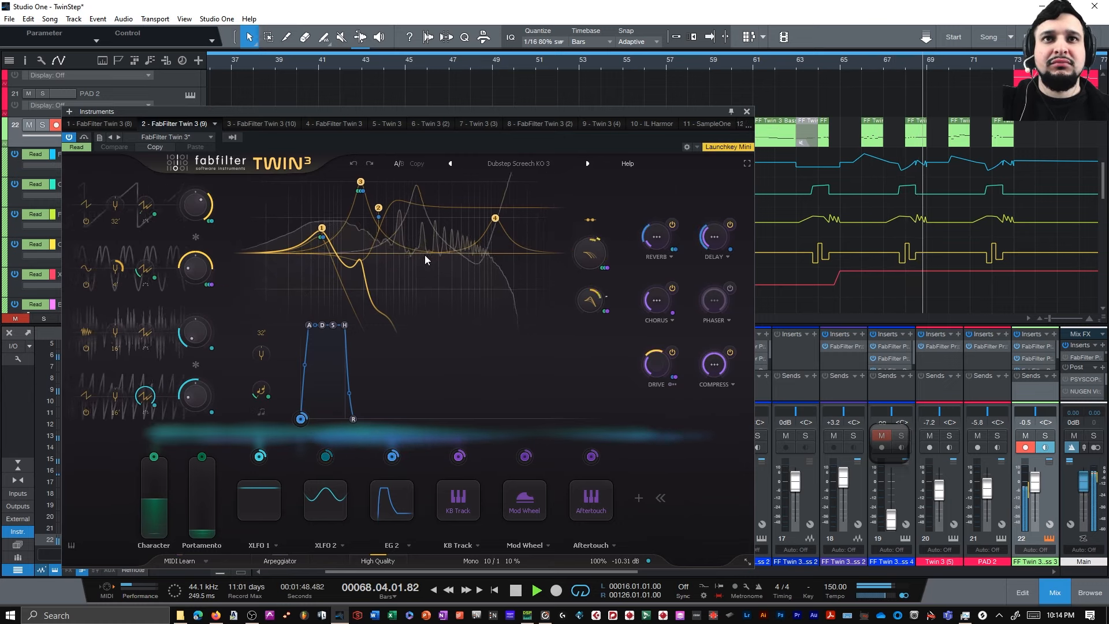
drag(404, 111, 590, 188)
Inspect the Twin 3 instruments on the PAD 2 and PAD tracks during playback and close the instrument window.
scroll(404, 150, up, 3)
scroll(404, 150, right, 3)
click(190, 175)
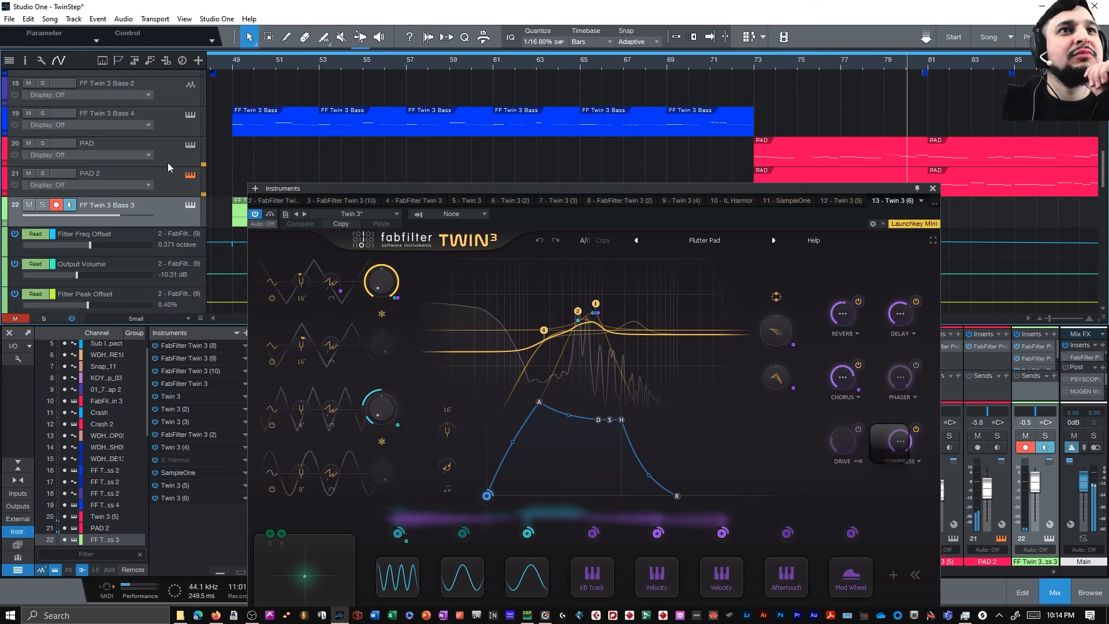
click(190, 146)
click(189, 147)
click(189, 147)
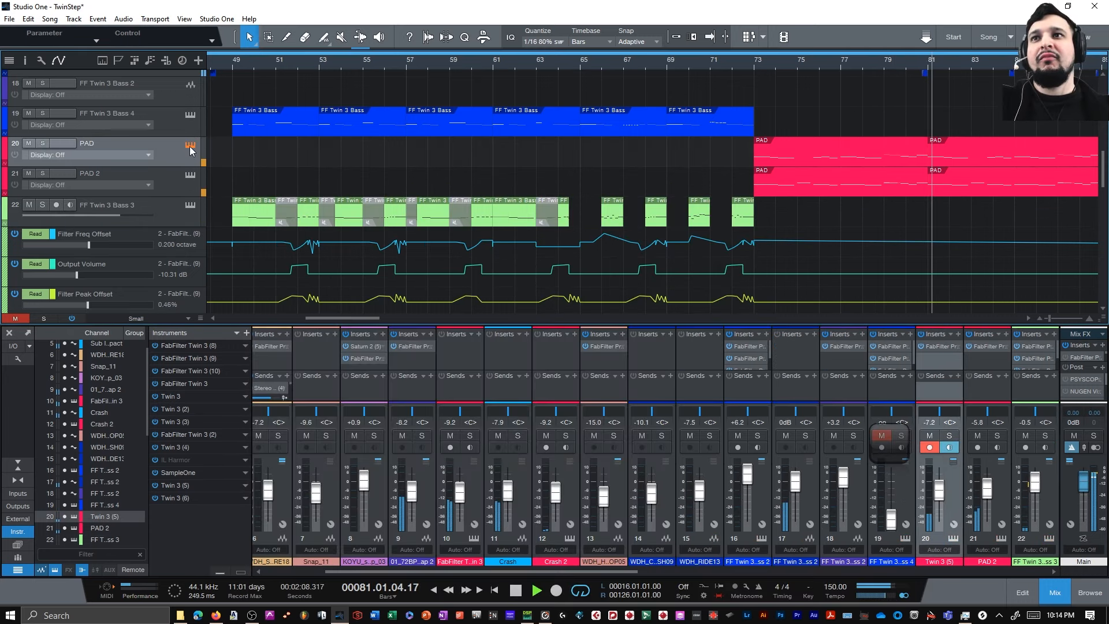
scroll(886, 155, down, 5)
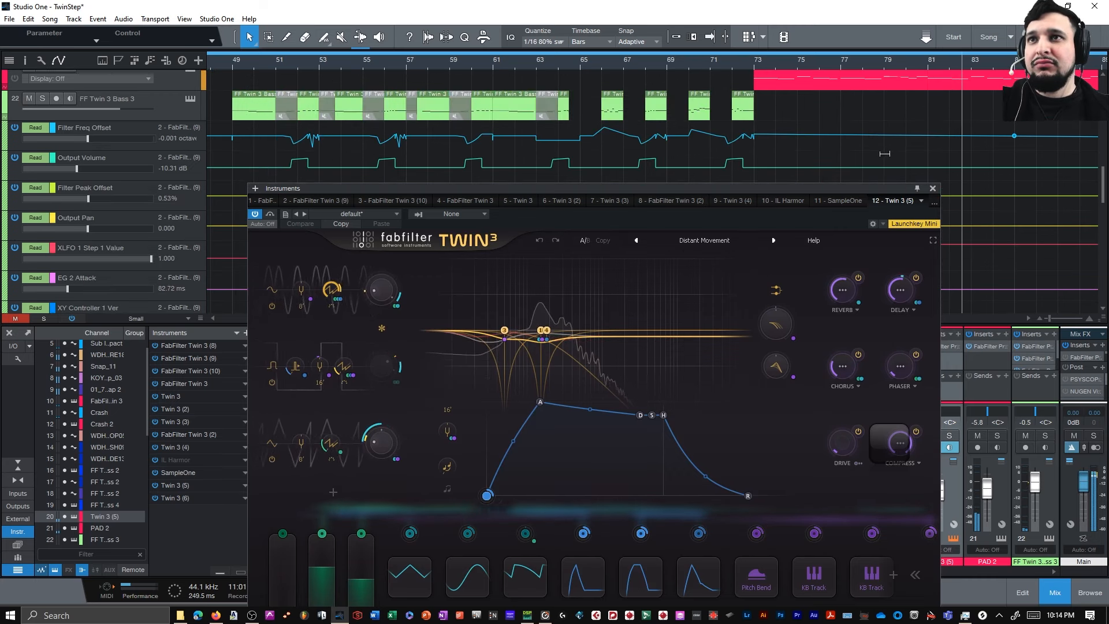
scroll(888, 154, down, 1)
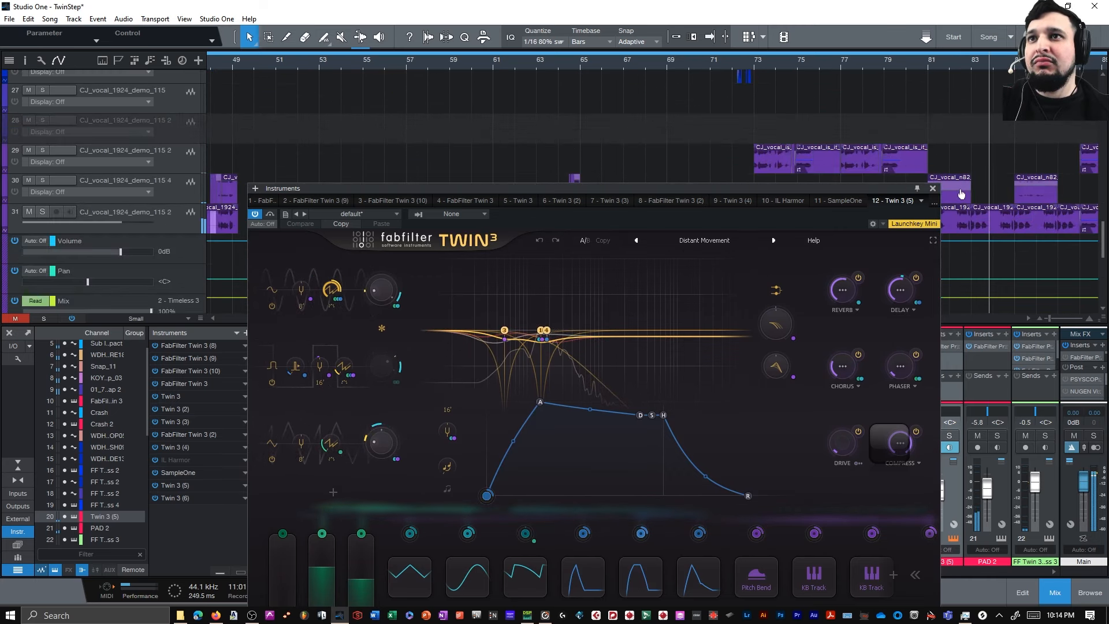
click(932, 188)
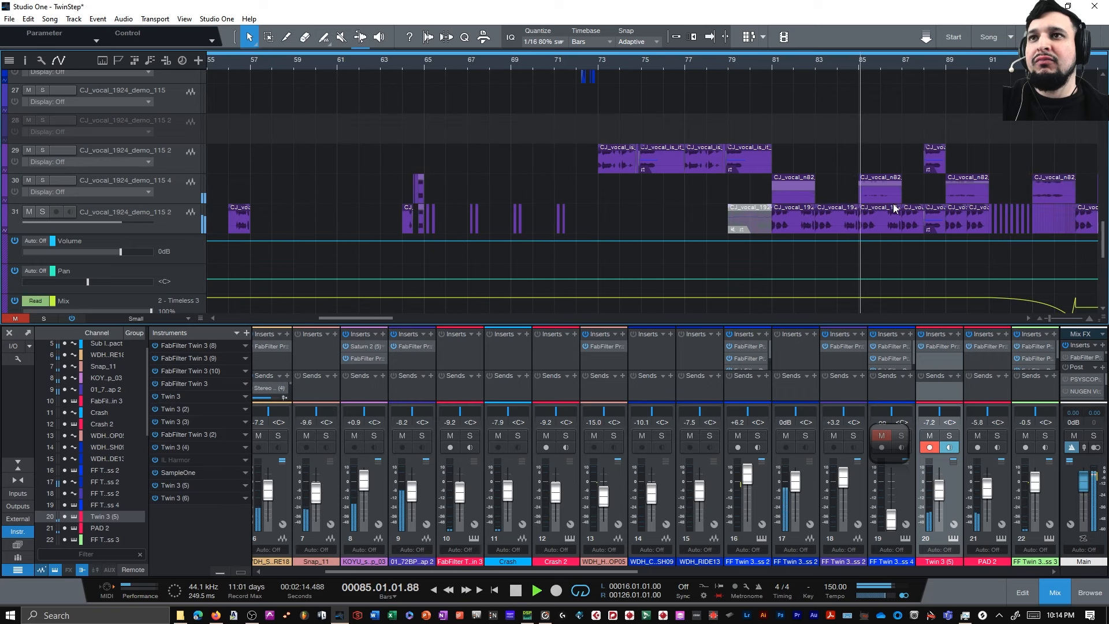
Inspect the instruments on the ARPS 2 and SampleOne tracks and close the instrument window.
scroll(924, 205, down, 5)
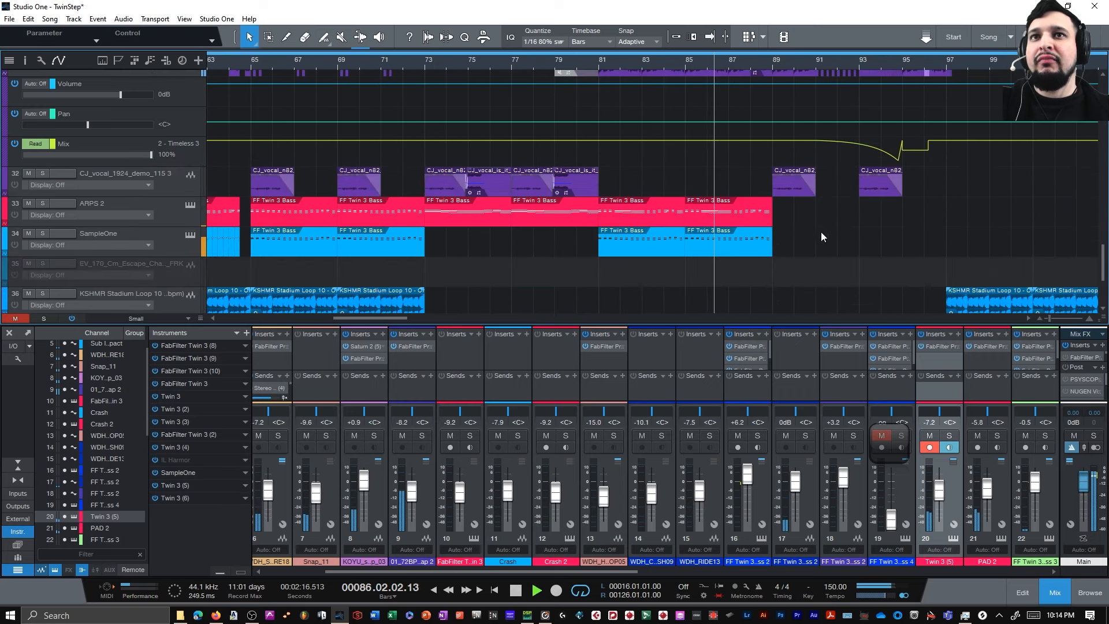
click(192, 207)
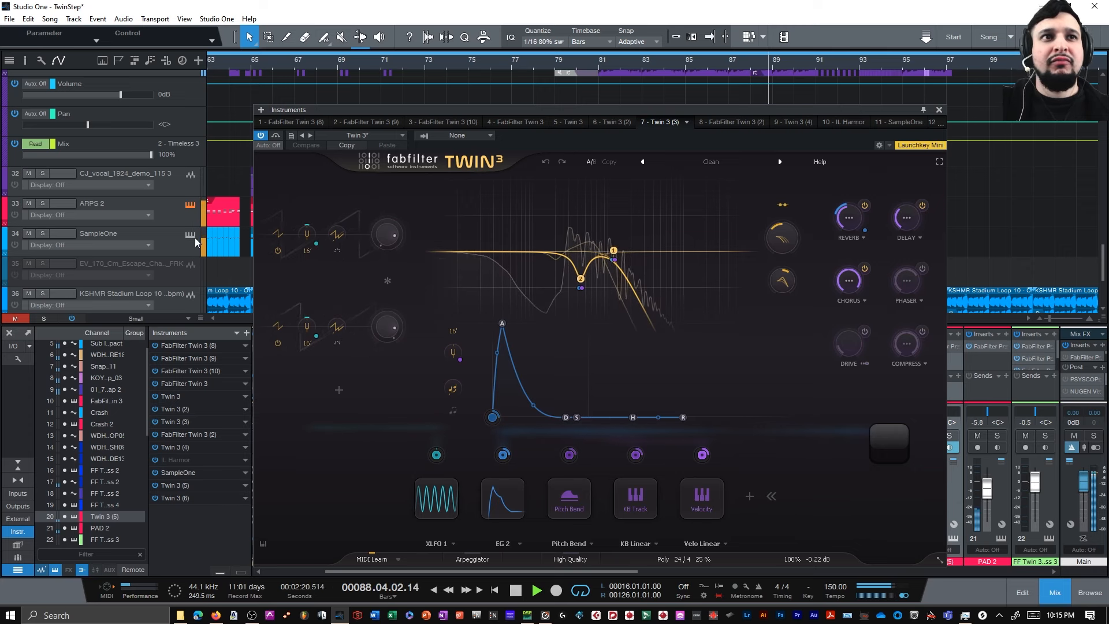
click(189, 233)
click(189, 231)
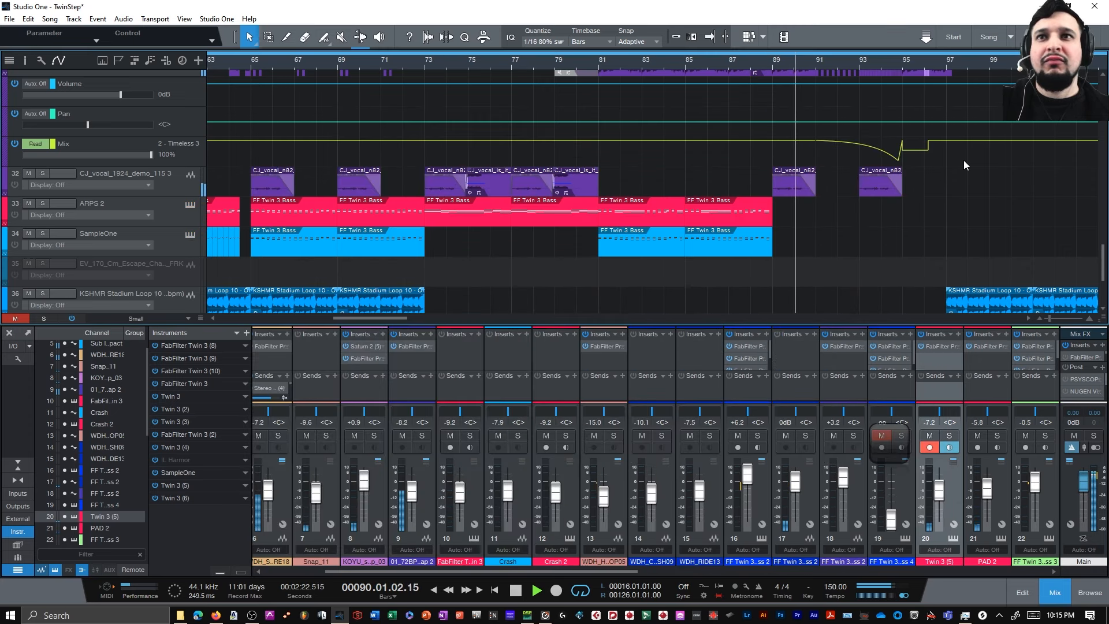
Inspect the Twin 3 instrument on Crash track 10 as the bar 97 section starts and close its window.
scroll(959, 167, down, 3)
scroll(910, 189, right, 8)
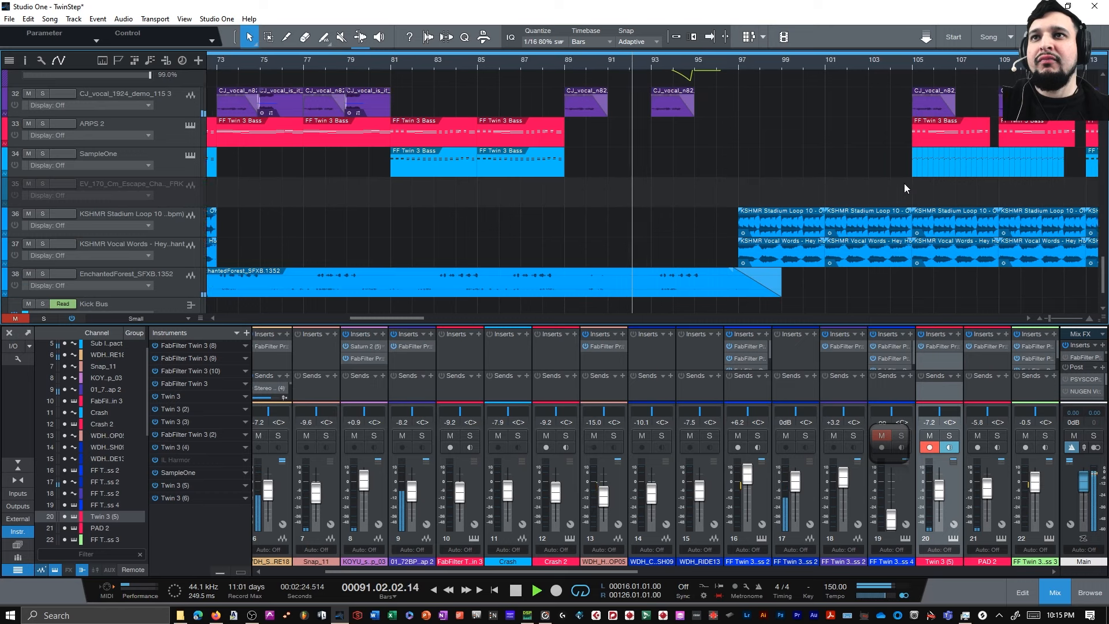
scroll(920, 188, up, 3)
scroll(650, 216, up, 10)
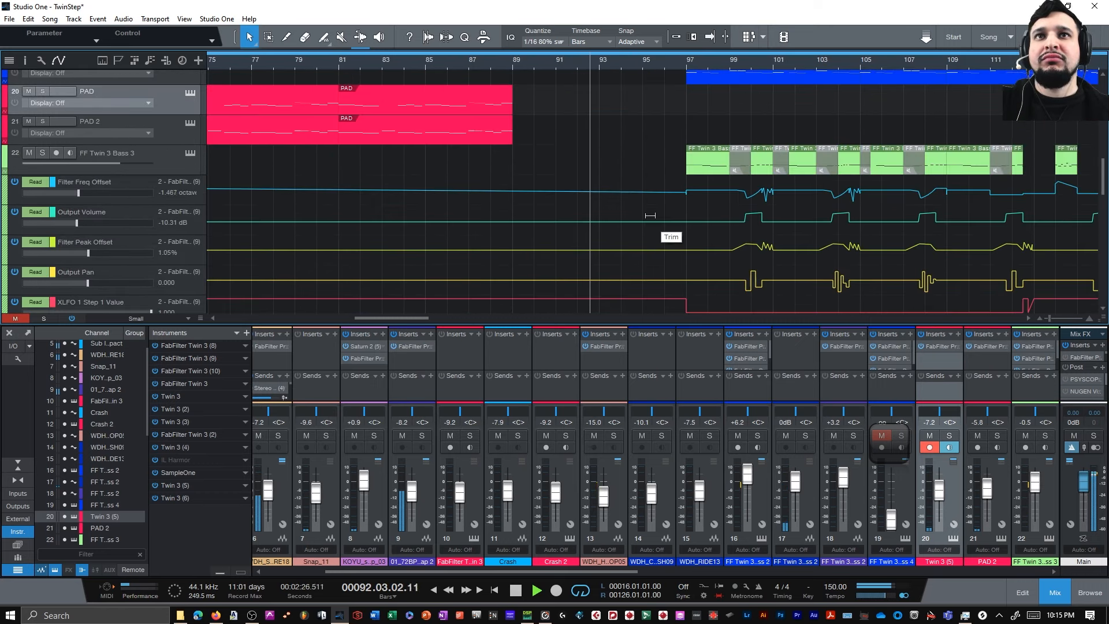
scroll(650, 214, up, 3)
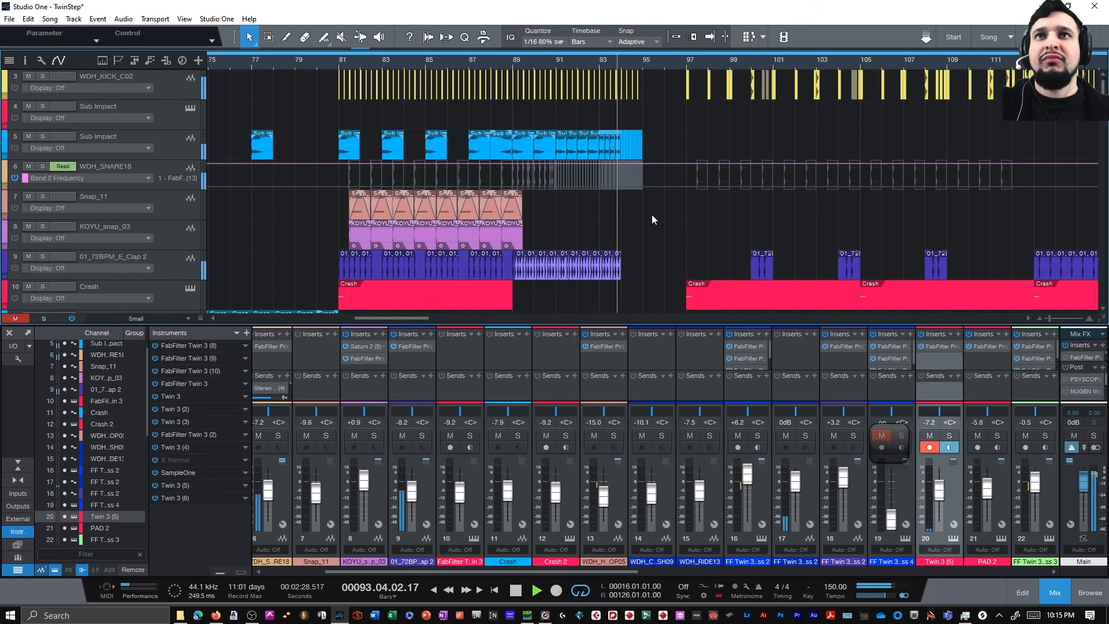
scroll(651, 213, down, 4)
scroll(658, 210, down, 1)
scroll(658, 210, right, 3)
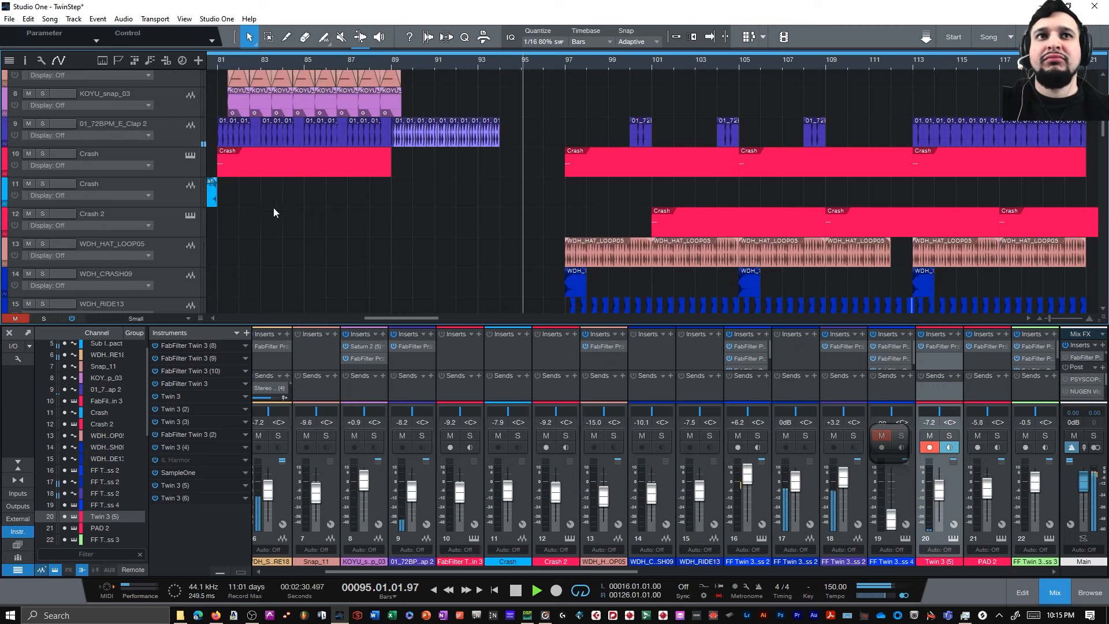
click(192, 157)
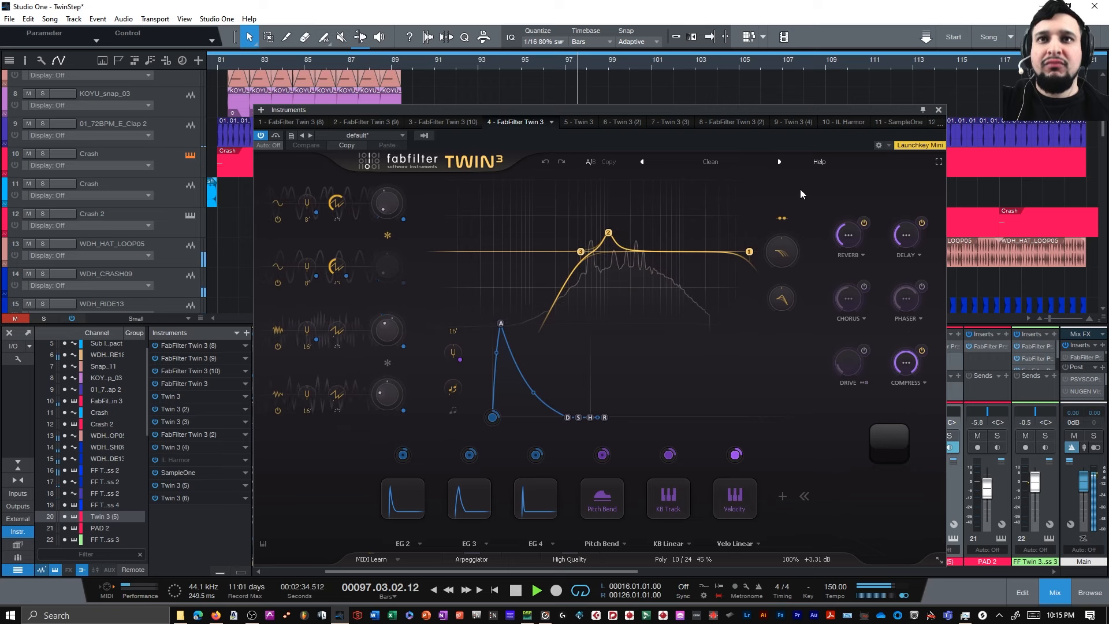
click(938, 111)
Show the FF Twin 3 Bass 4 track's synth and move its window clear of the bass clips in the arrangement.
scroll(691, 223, down, 5)
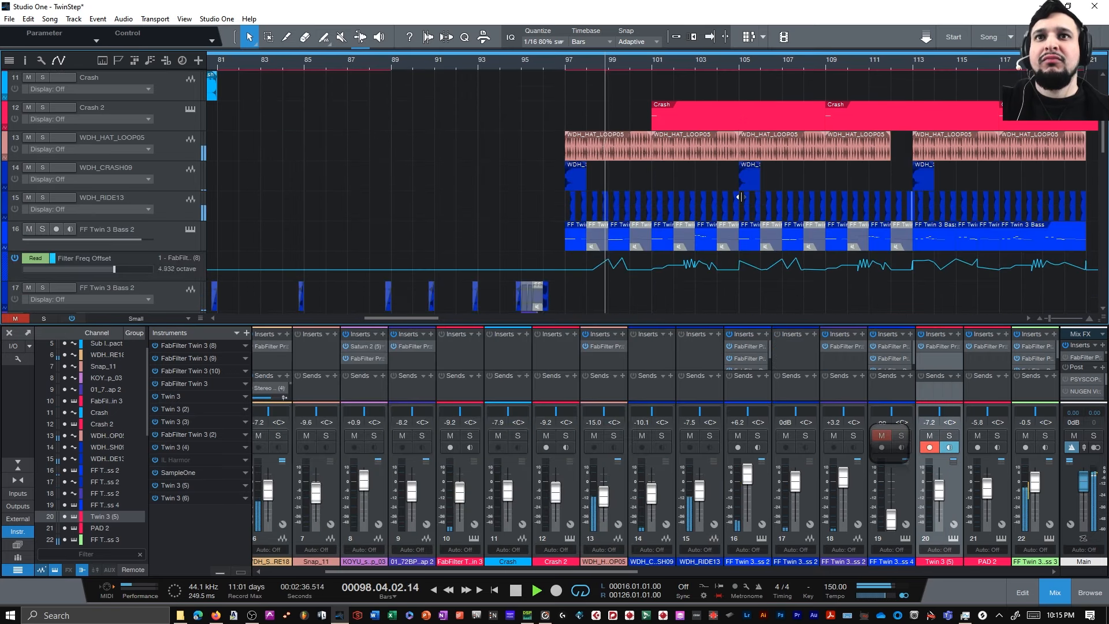
scroll(691, 222, right, 3)
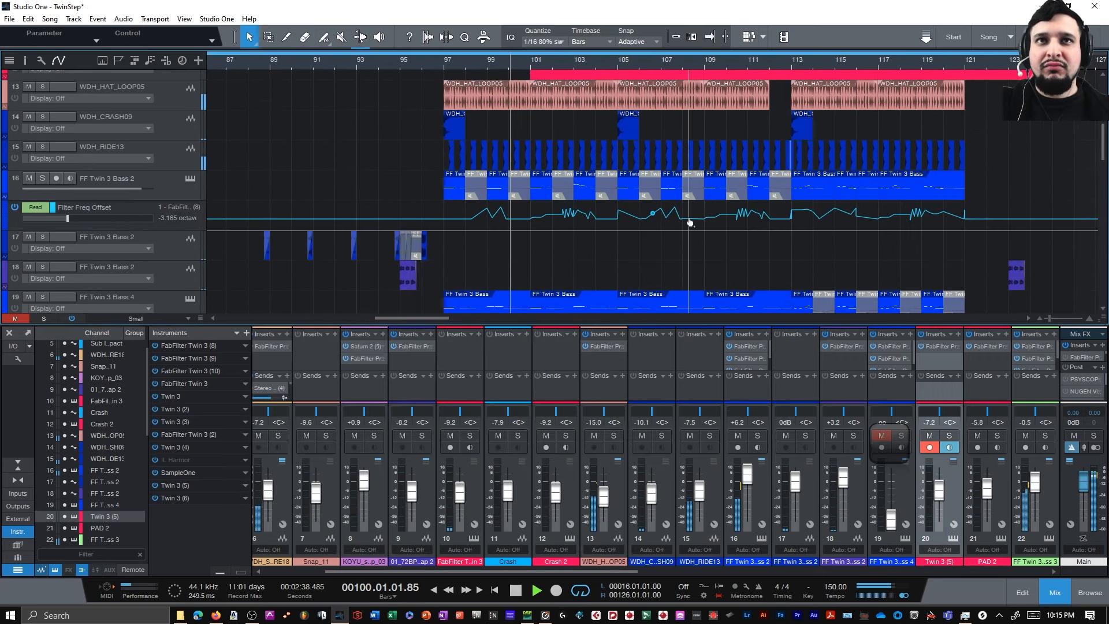
scroll(528, 242, down, 3)
click(164, 232)
click(190, 219)
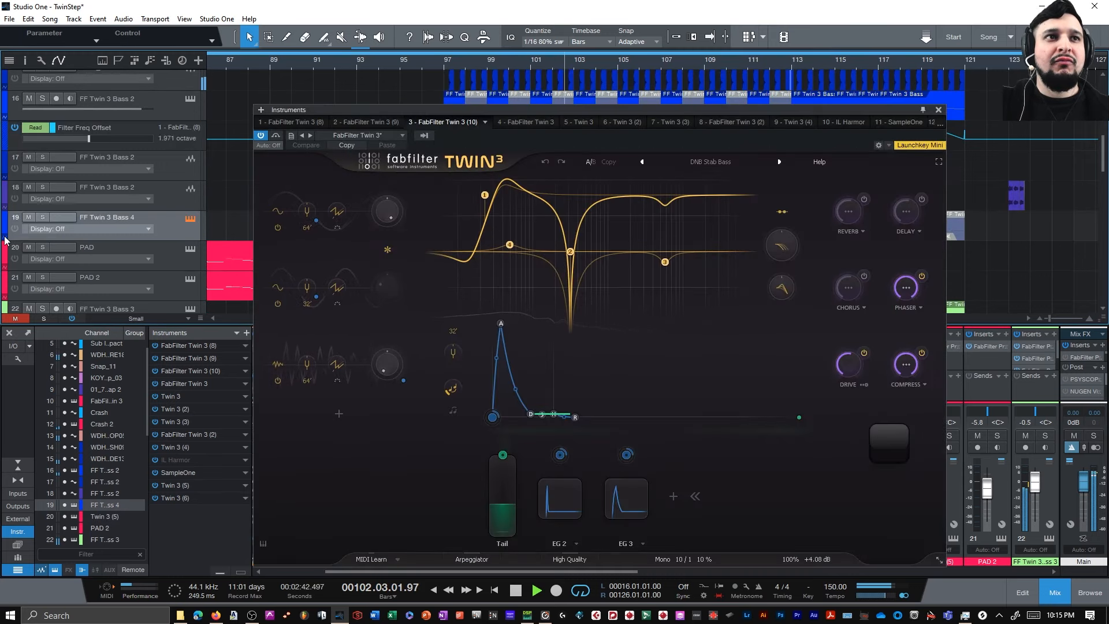
drag(683, 106, 566, 260)
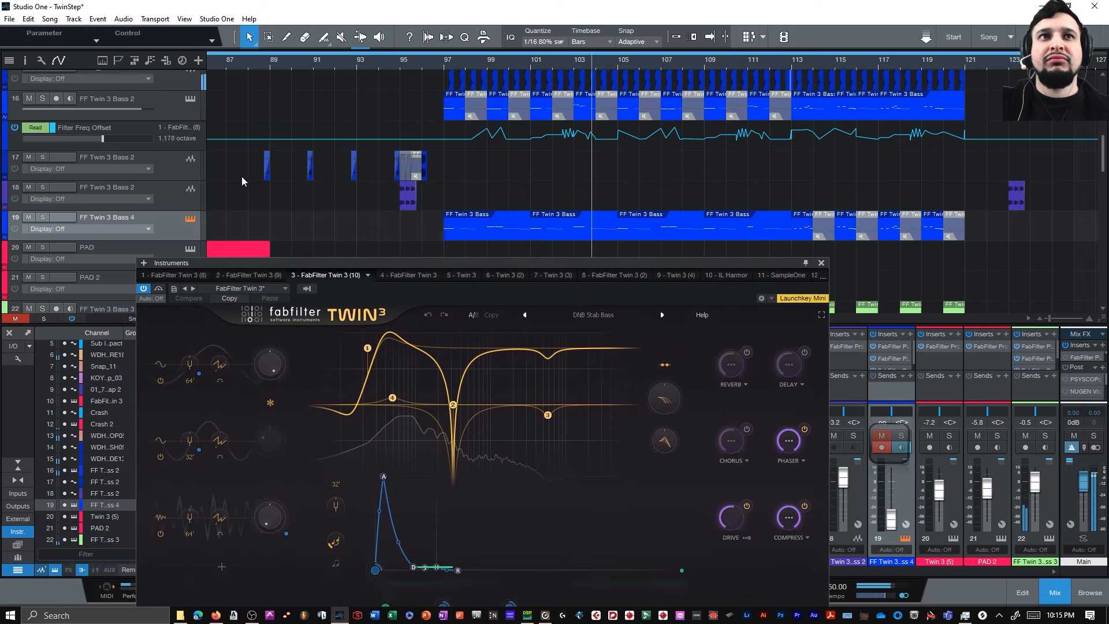
Watch the FF Twin 3 Bass 2 track's synth in full screen during playback and return it to its normal size.
click(190, 98)
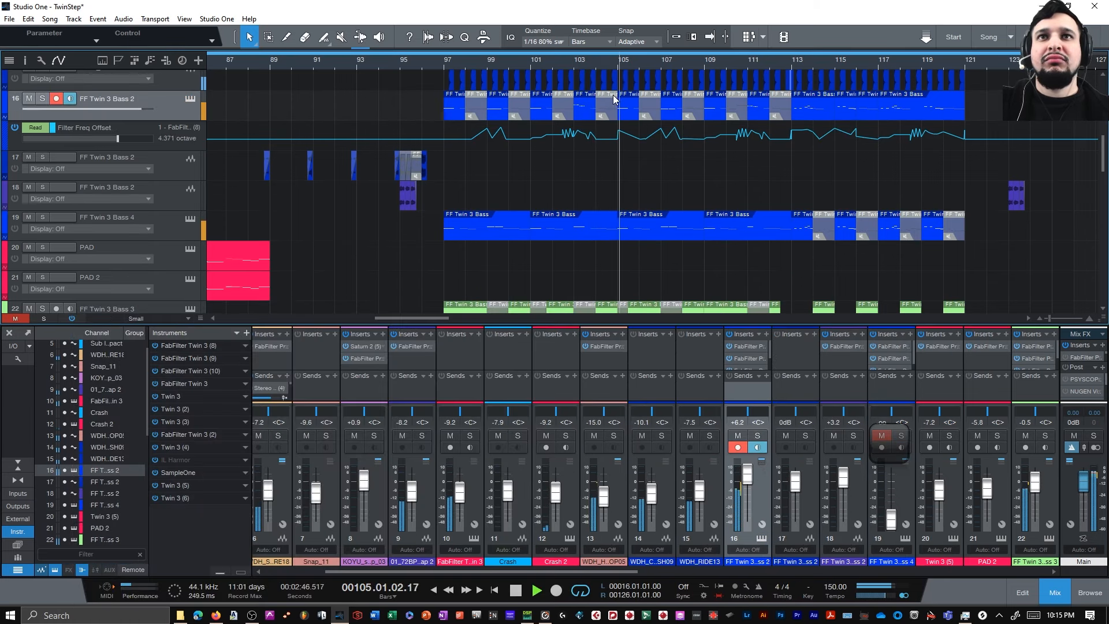
click(190, 98)
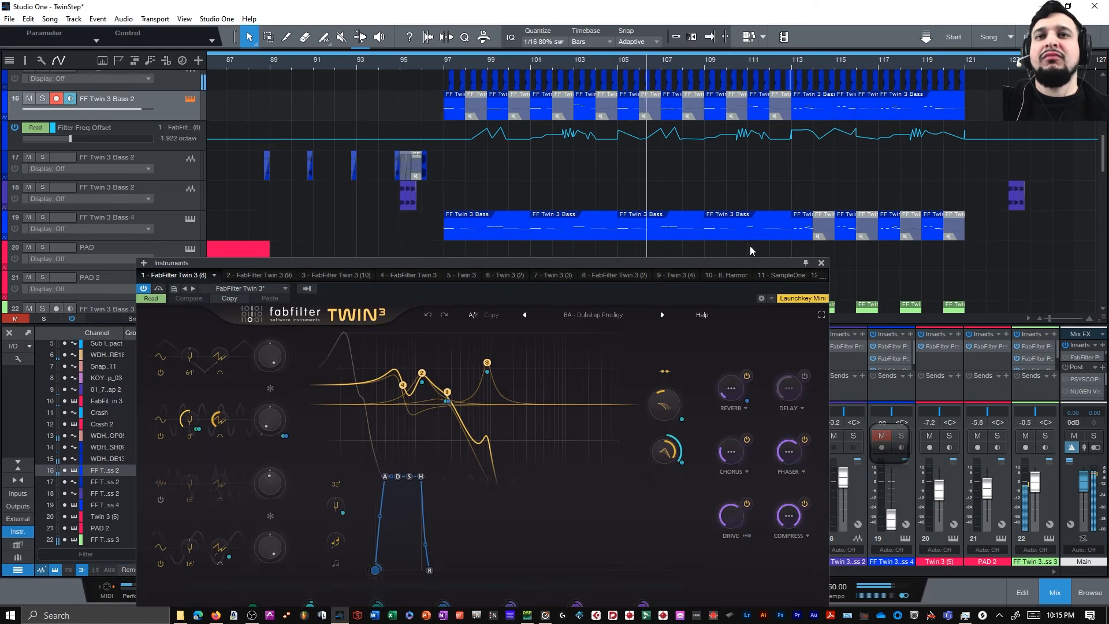
click(819, 315)
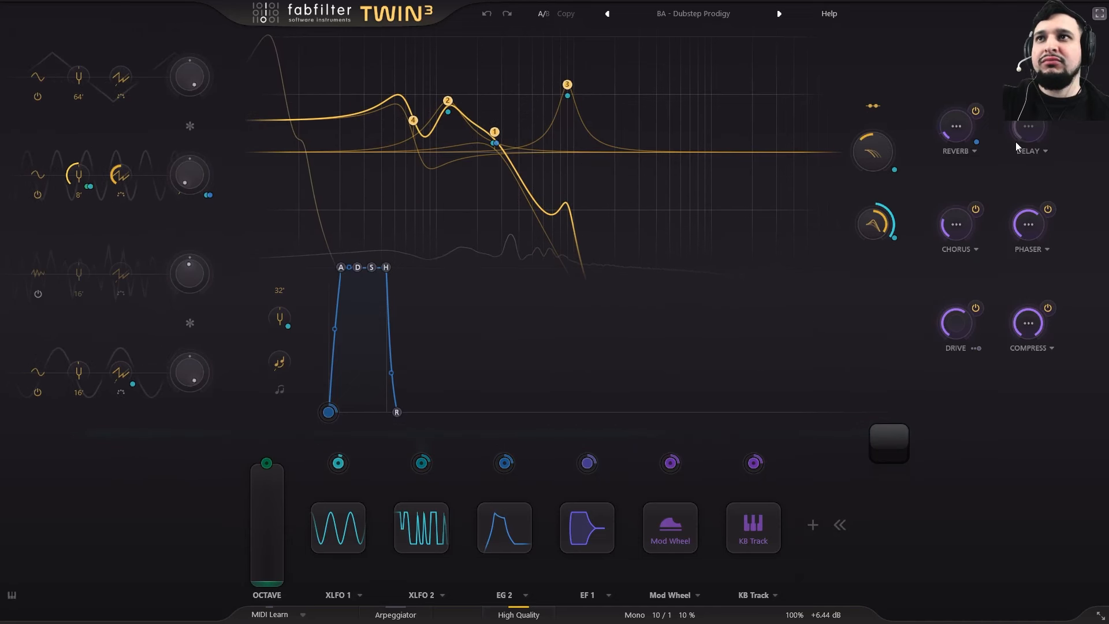
click(1098, 14)
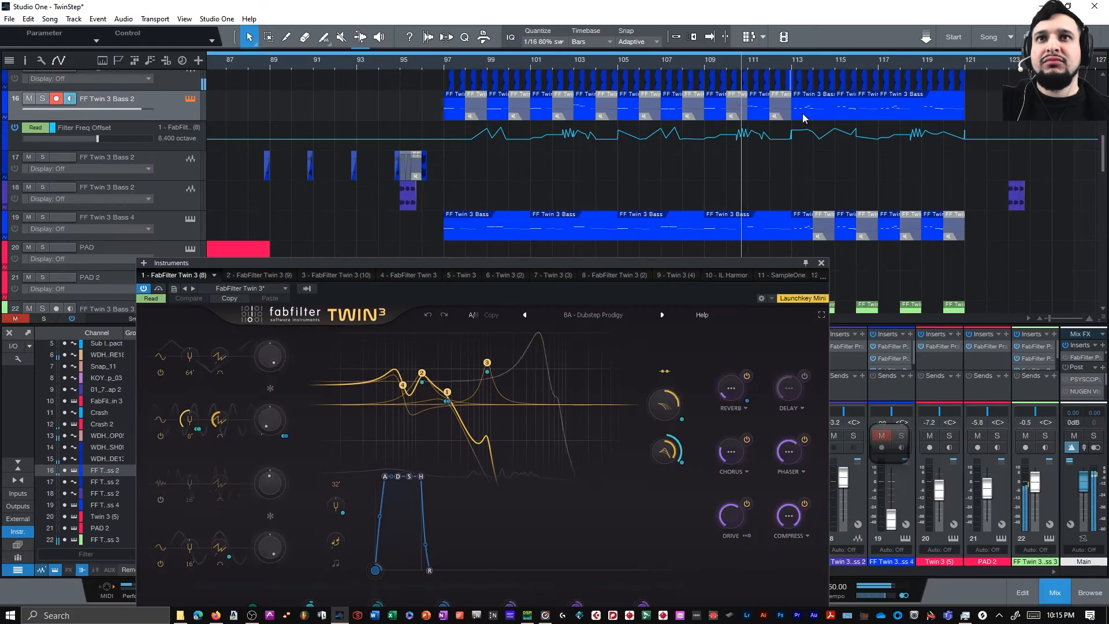
Check the FF Twin 3 Bass 4 synth, then watch the FF Twin 3 Bass 3 synth in full screen and restore its normal size.
click(190, 218)
scroll(326, 193, down, 4)
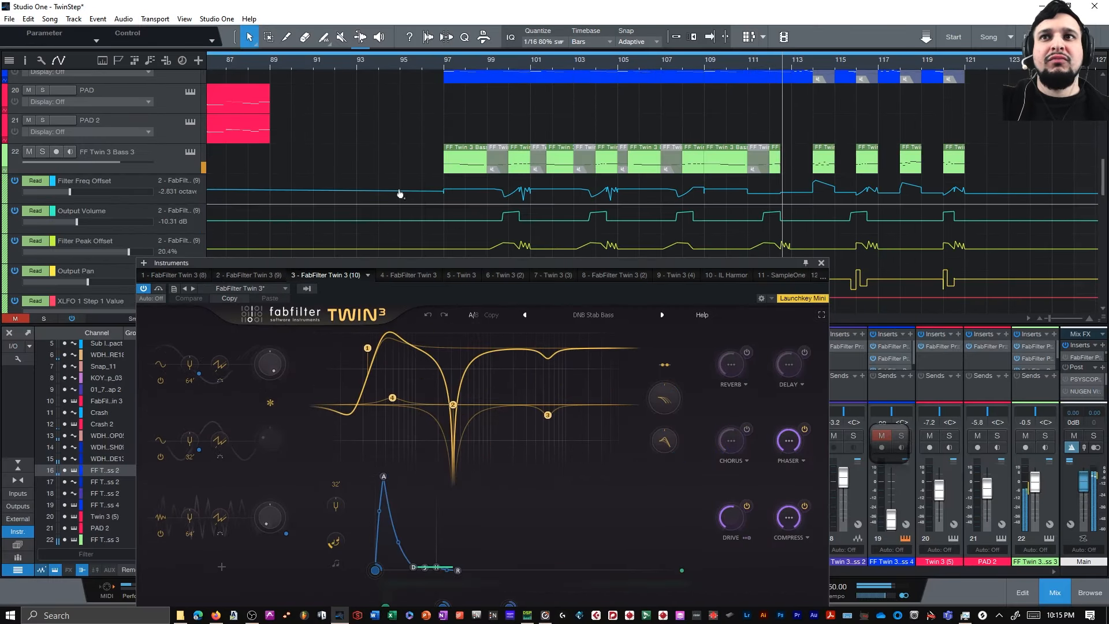
click(192, 152)
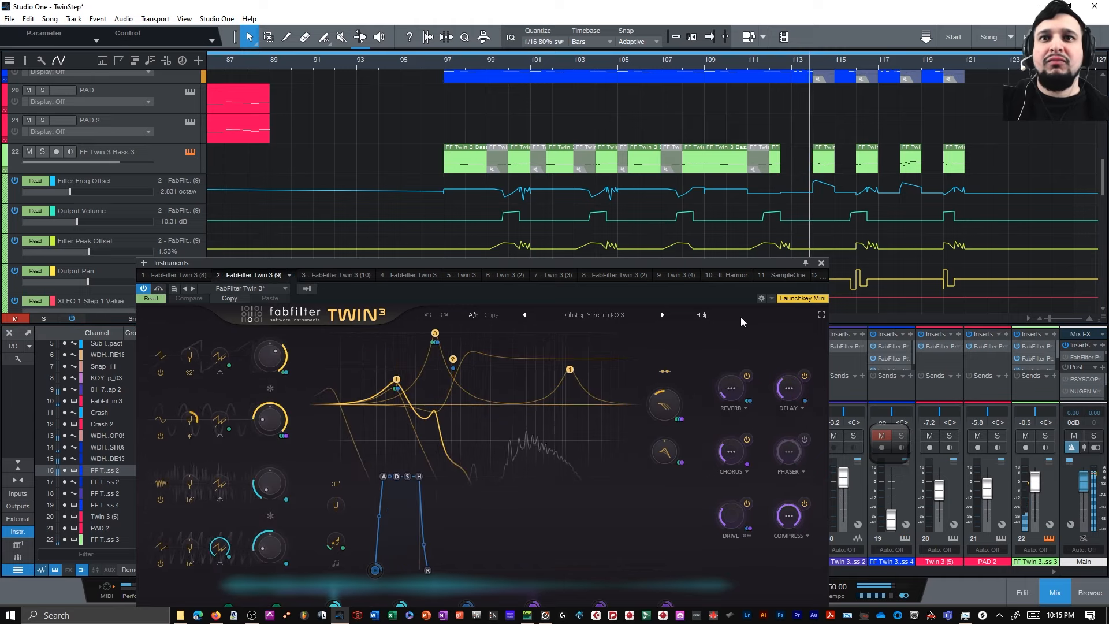
click(820, 315)
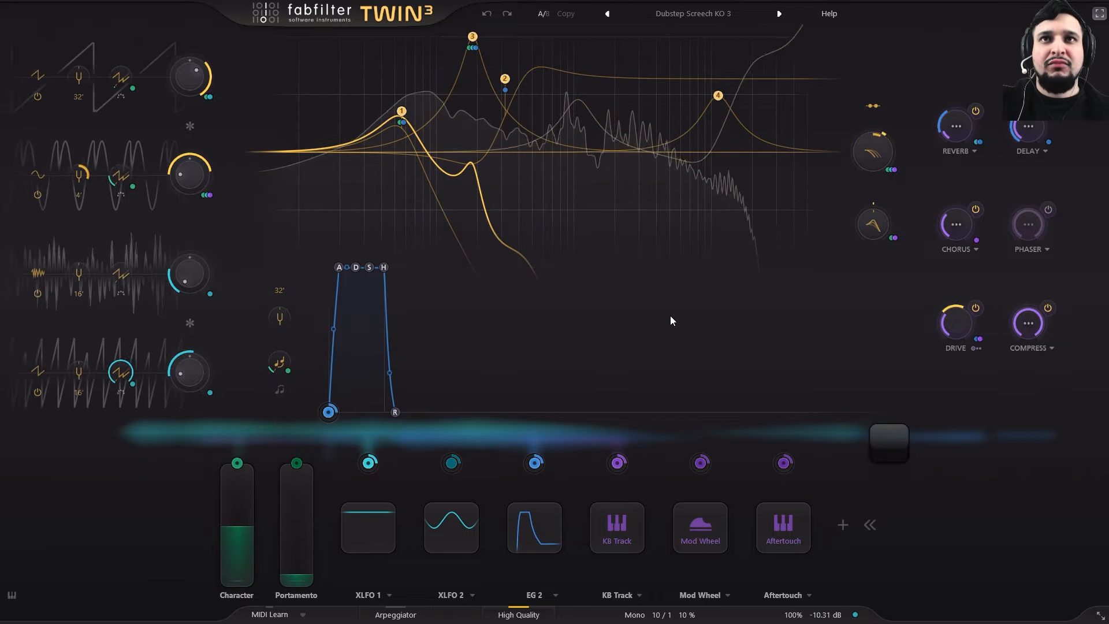
click(1103, 18)
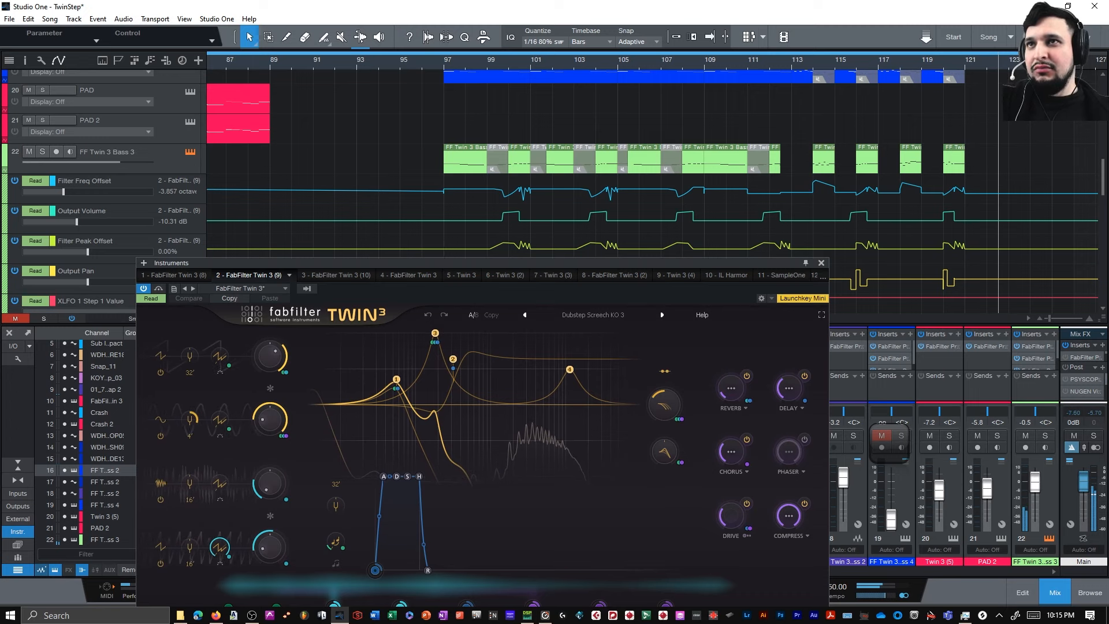
Return to the FF Twin 3 Bass 2 track in the arrangement and close the instrument window.
scroll(1046, 122, up, 5)
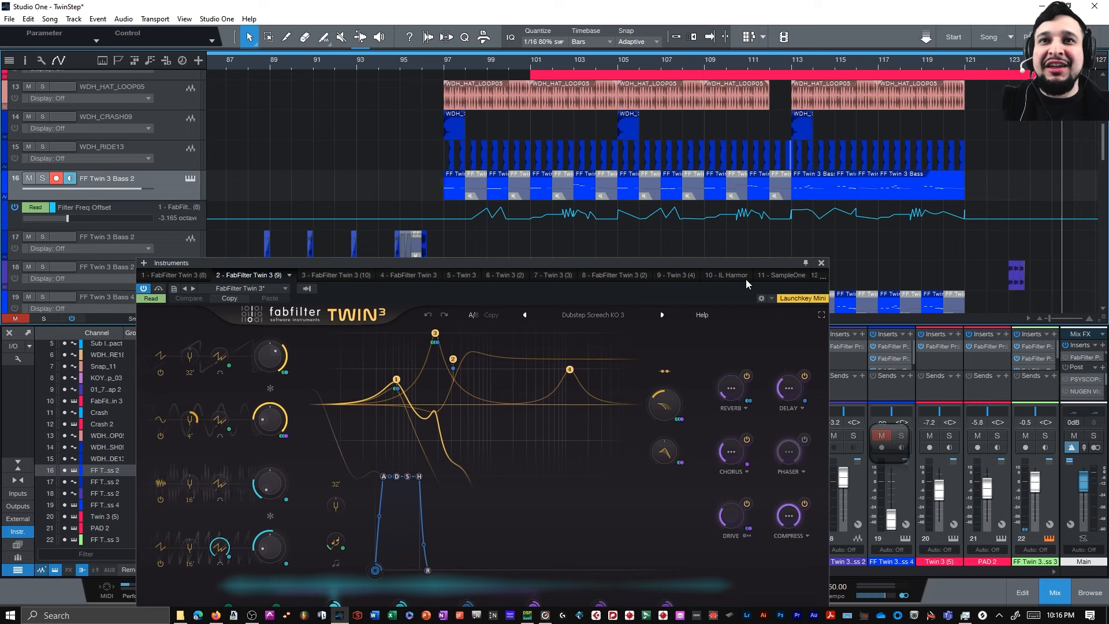
drag(695, 262, 699, 125)
click(823, 125)
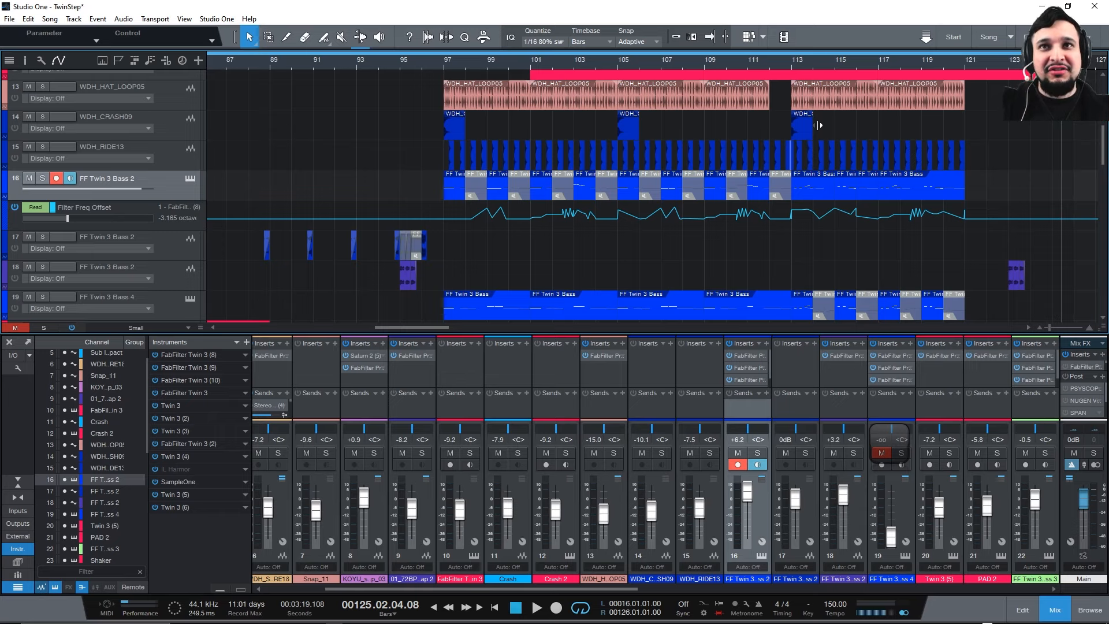
Reopen the synth on the FF Twin 3 Bass 3 track and show the modulation target of its Portamento slider.
scroll(768, 235, down, 5)
scroll(527, 216, down, 3)
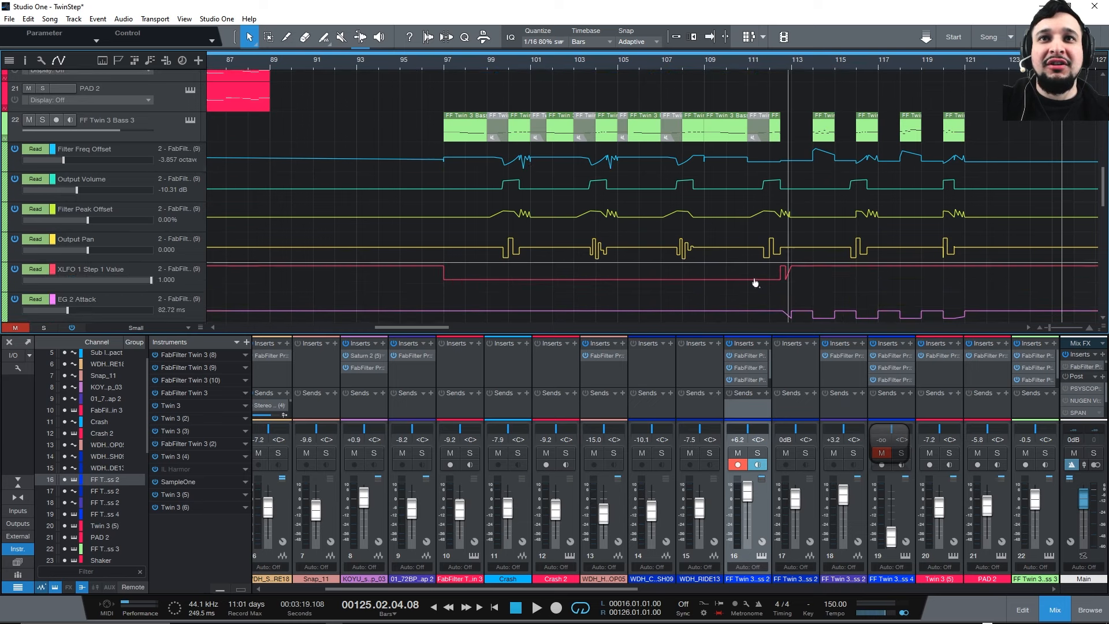
click(186, 122)
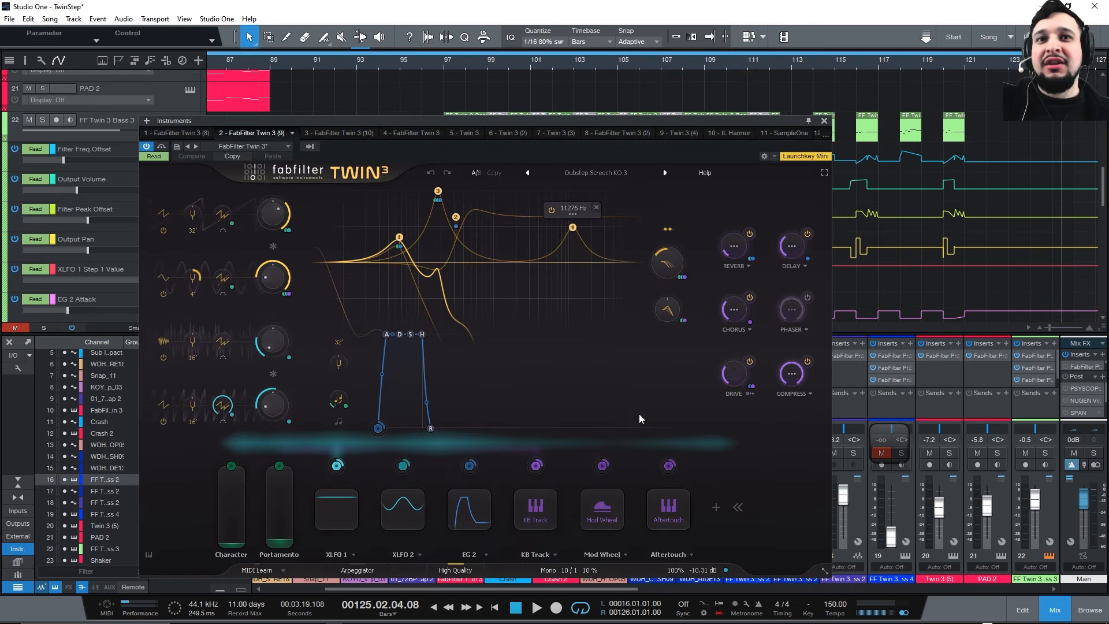
click(278, 466)
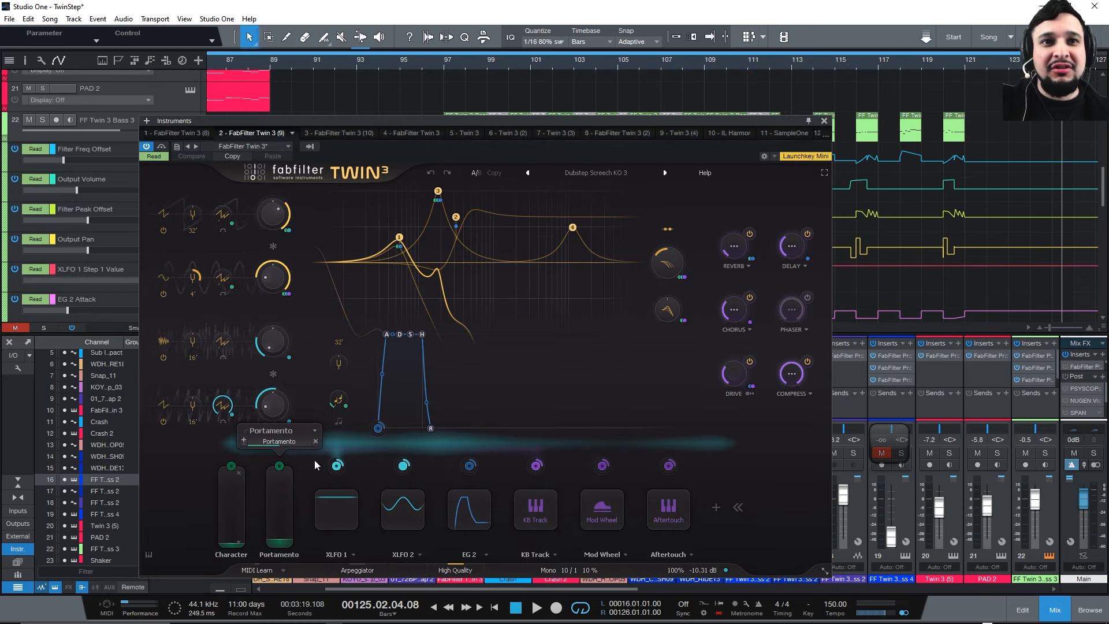
Show the modulation targets of the EG 2, KB Track and Aftertouch sources in the FF Twin 3 Bass 3 synth.
click(469, 466)
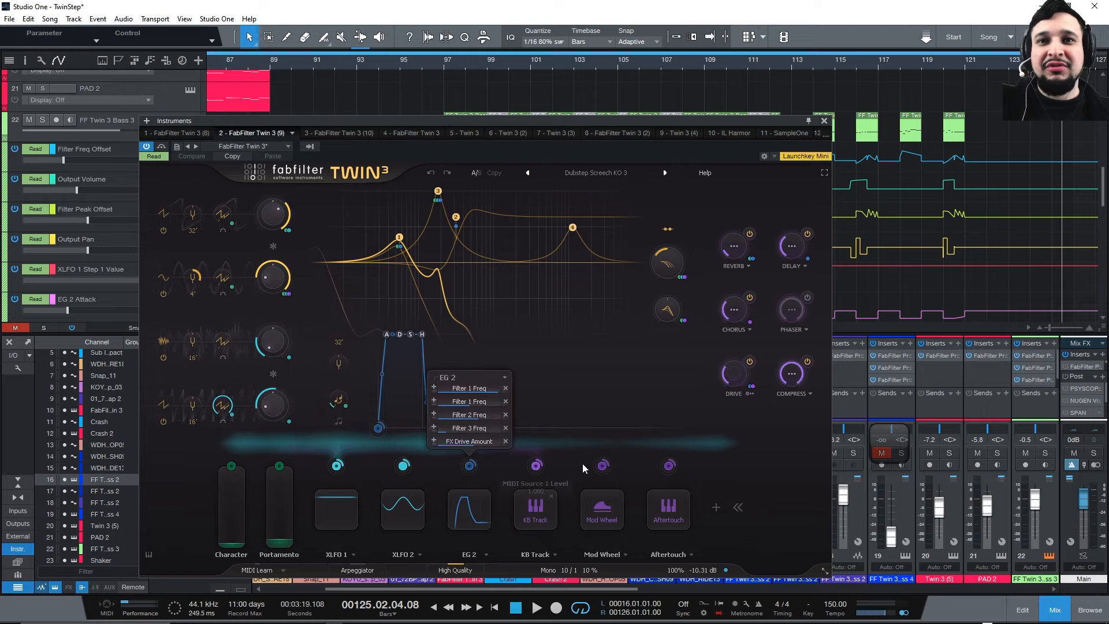
click(536, 466)
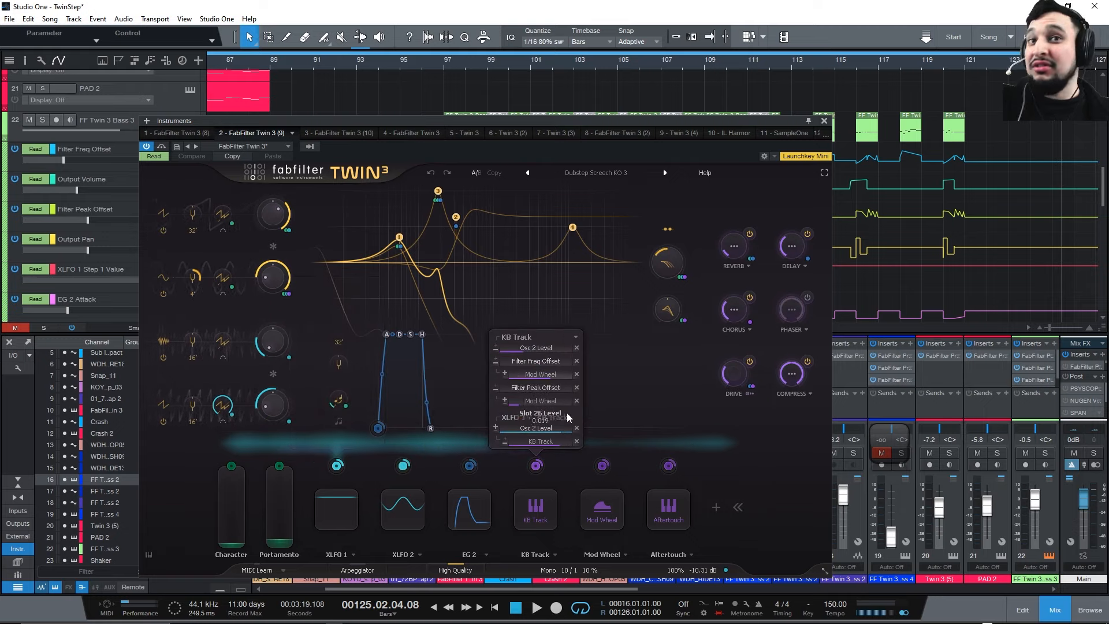
click(669, 466)
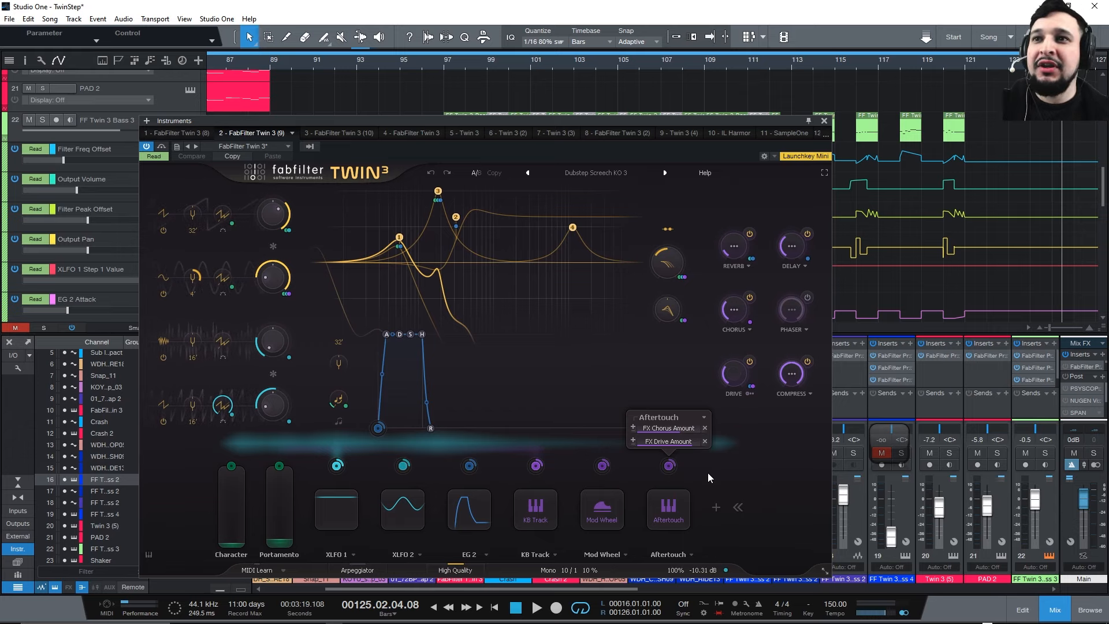
Close the instrument window and make the mixer console taller beneath the arrangement.
click(824, 120)
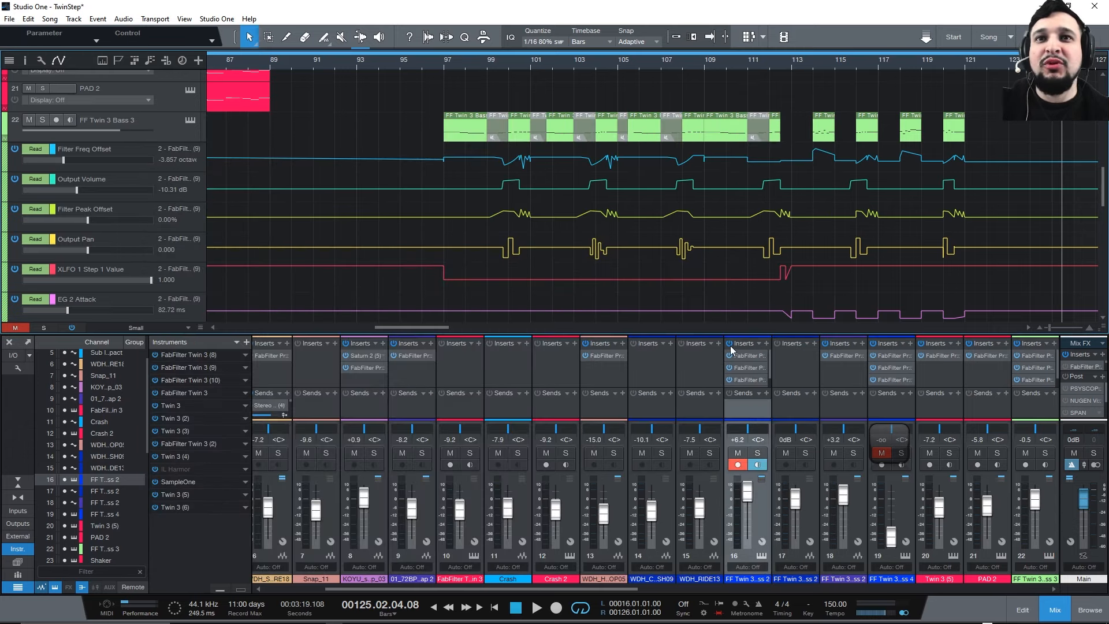
click(637, 339)
drag(636, 335, 616, 281)
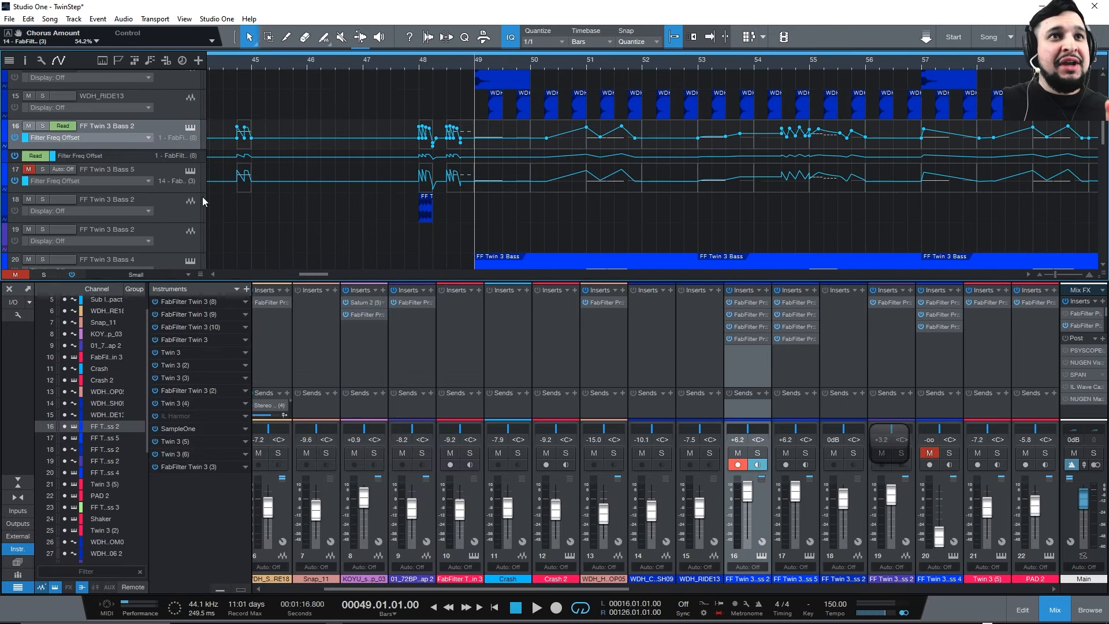
Open the FF Twin 3 Bass 2 track's synth, watch it during playback from bar 49, then close it and stop.
scroll(487, 211, down, 2)
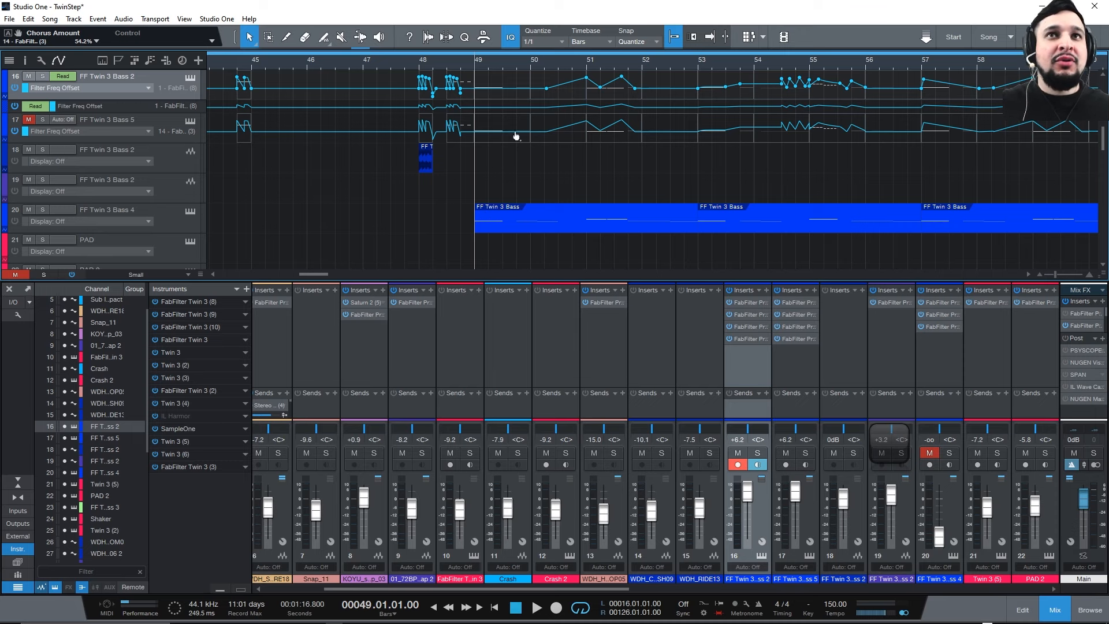
scroll(515, 136, up, 2)
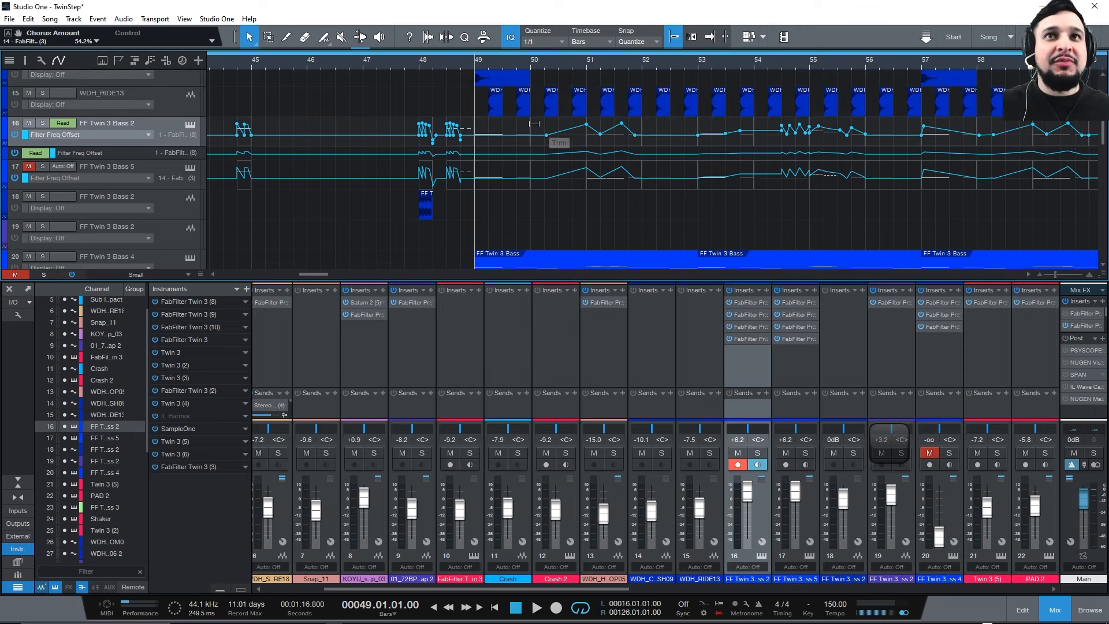
click(190, 125)
key(space)
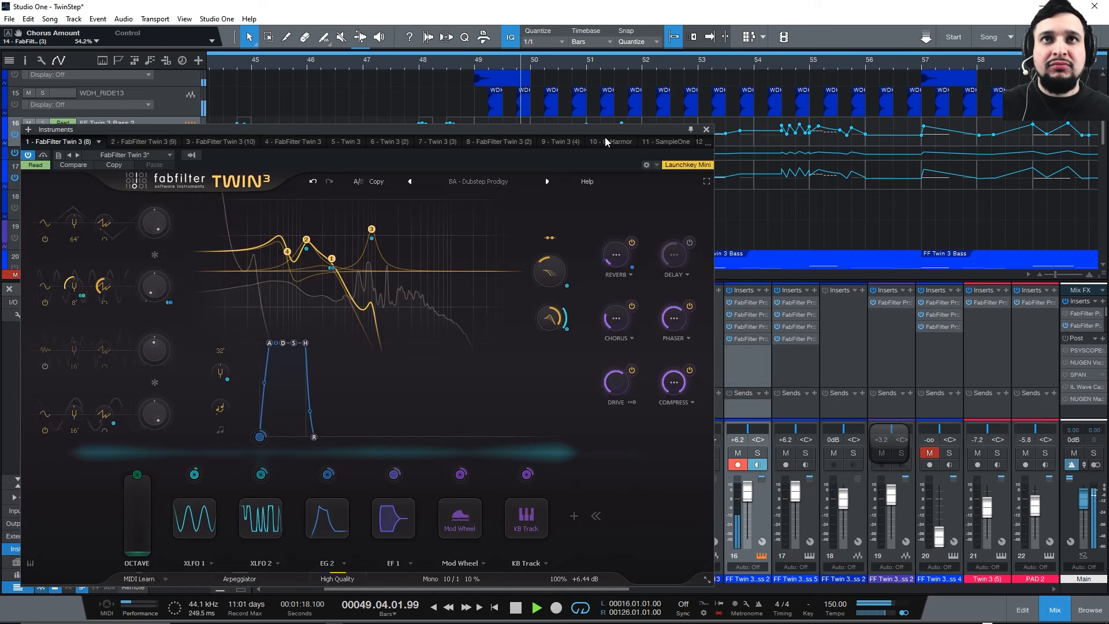
click(706, 129)
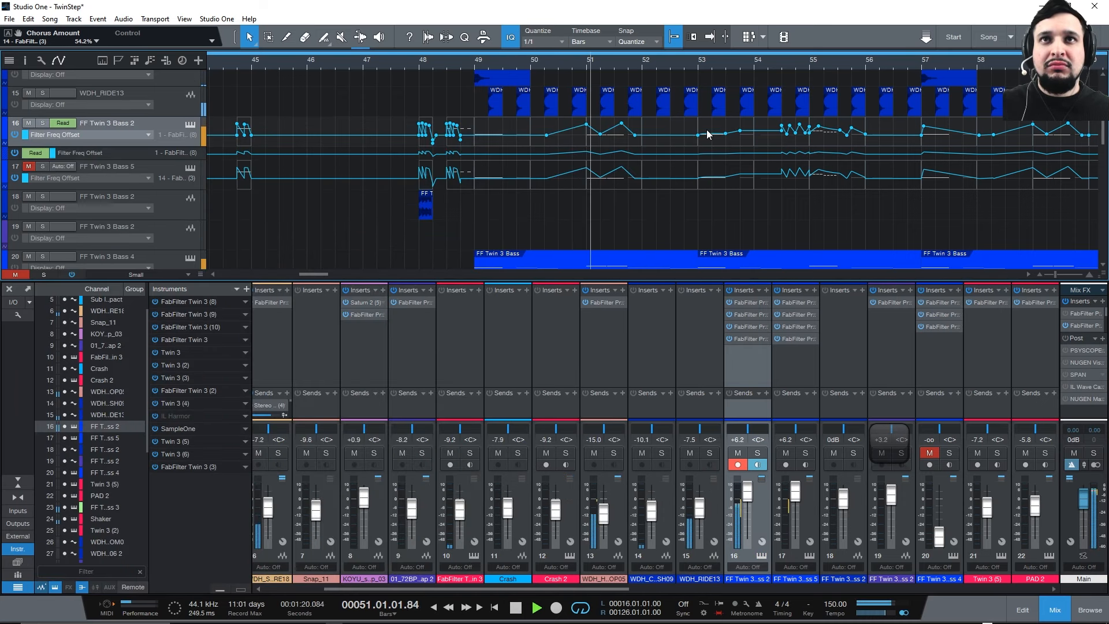
key(space)
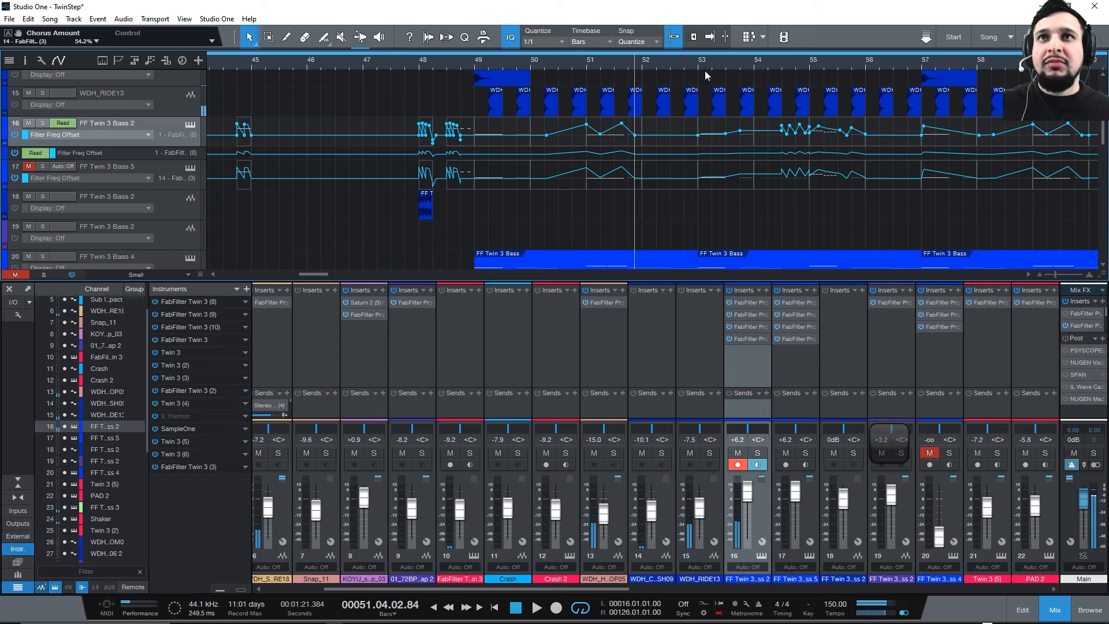
Play the FF Twin 3 Bass 2 track in solo from bar 49, then stop and return the playhead to bar 49.
click(474, 64)
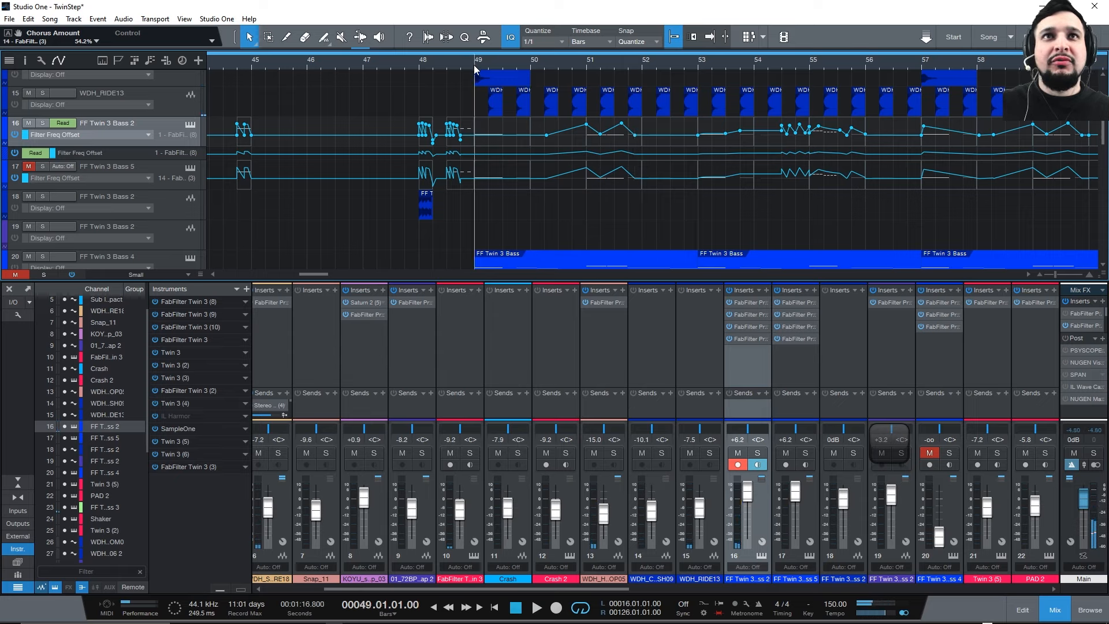
key(s)
key(space)
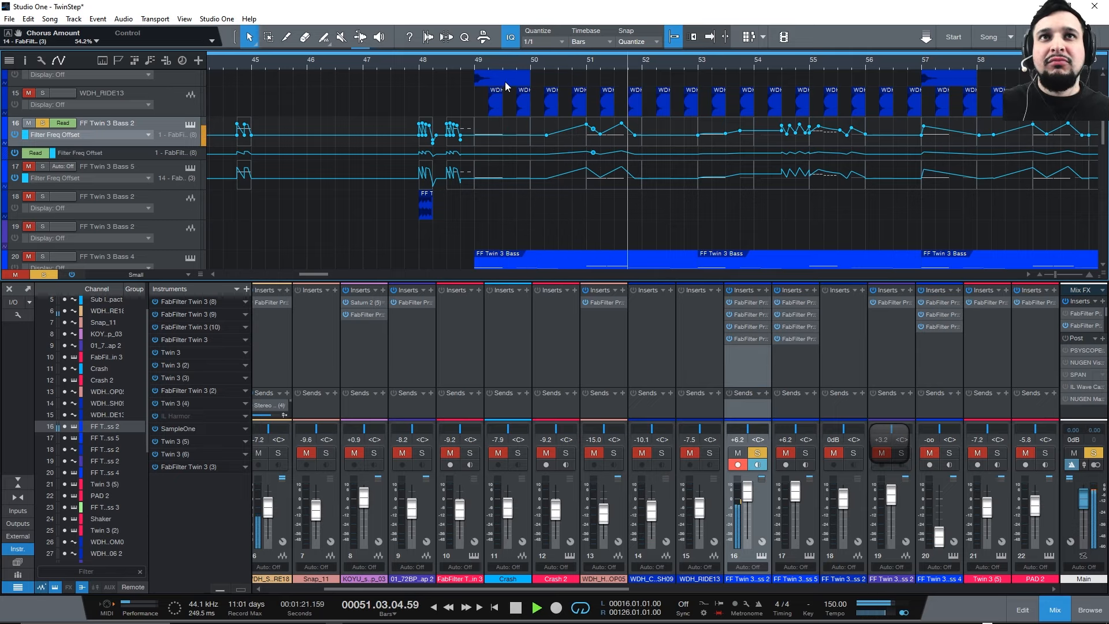
key(space)
click(473, 64)
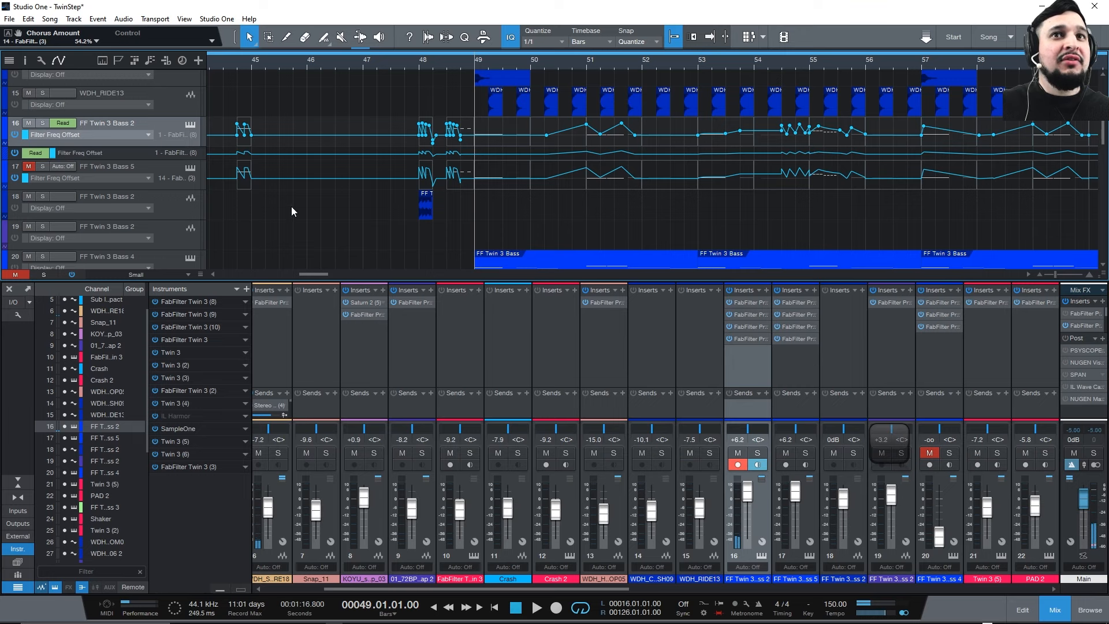
Solo the FF Twin 3 Bass 3 track, watch its synth during playback from bar 49, then close the synth and turn solo off.
scroll(382, 191, down, 6)
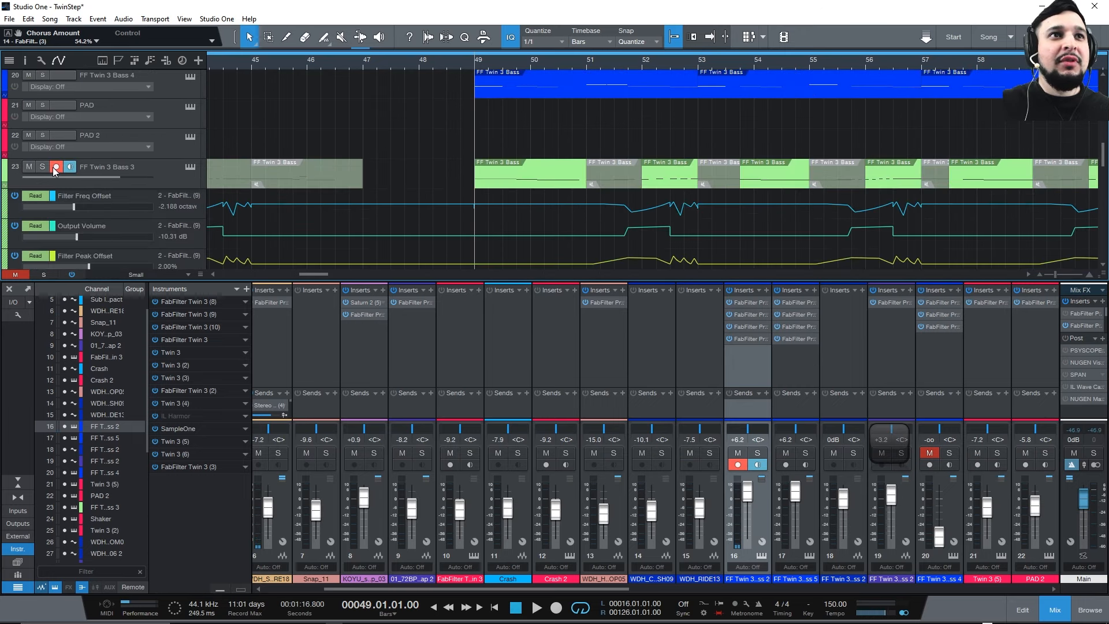
click(56, 167)
click(42, 166)
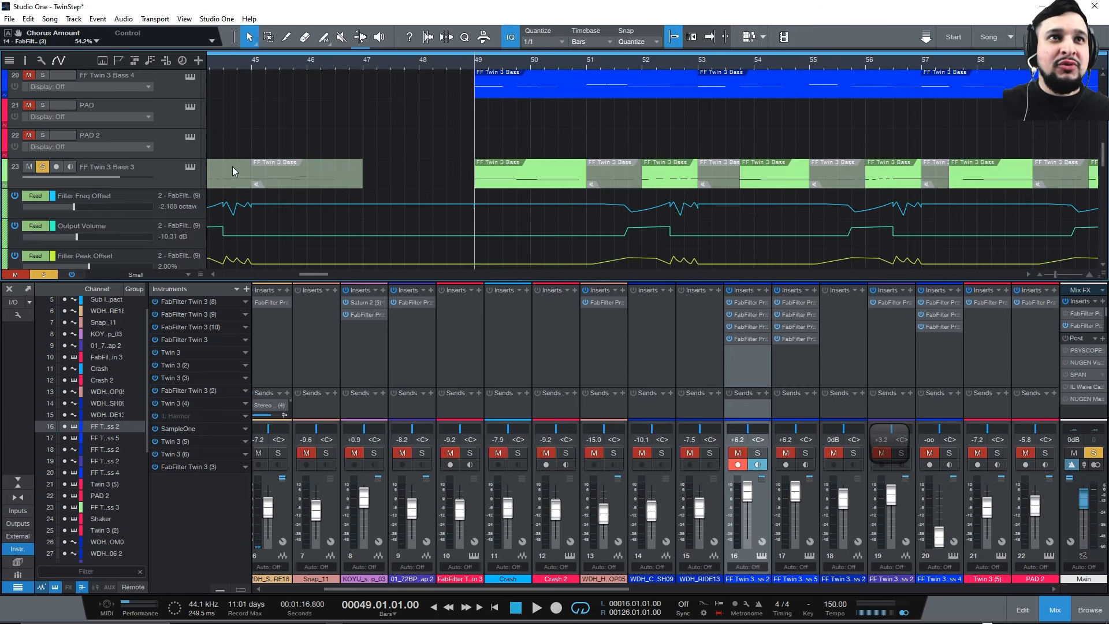
click(190, 167)
key(space)
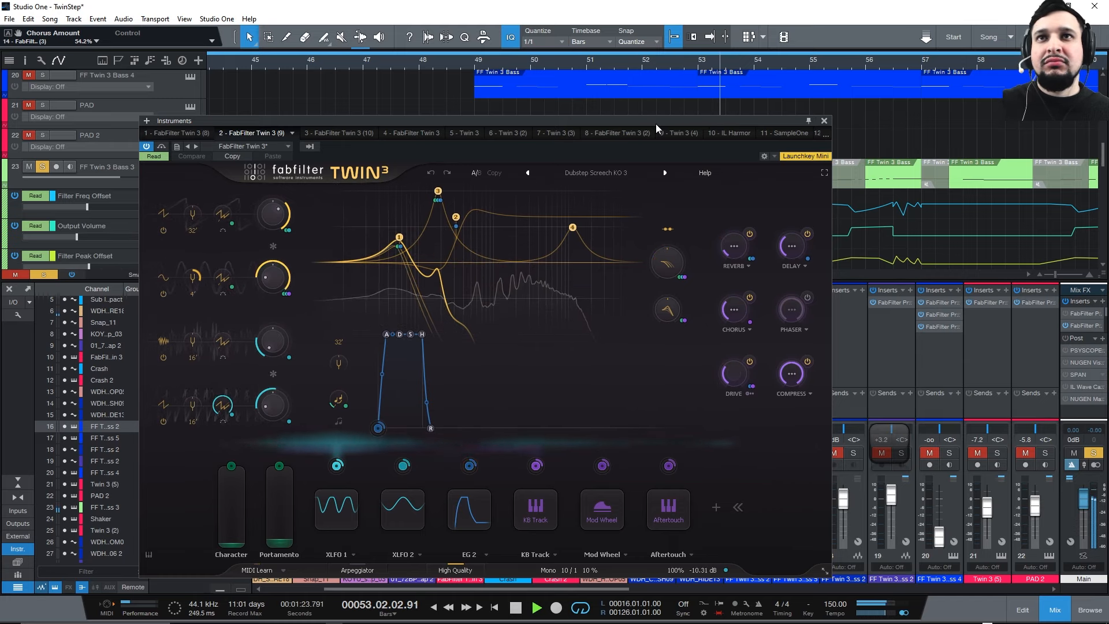
drag(794, 125, 783, 146)
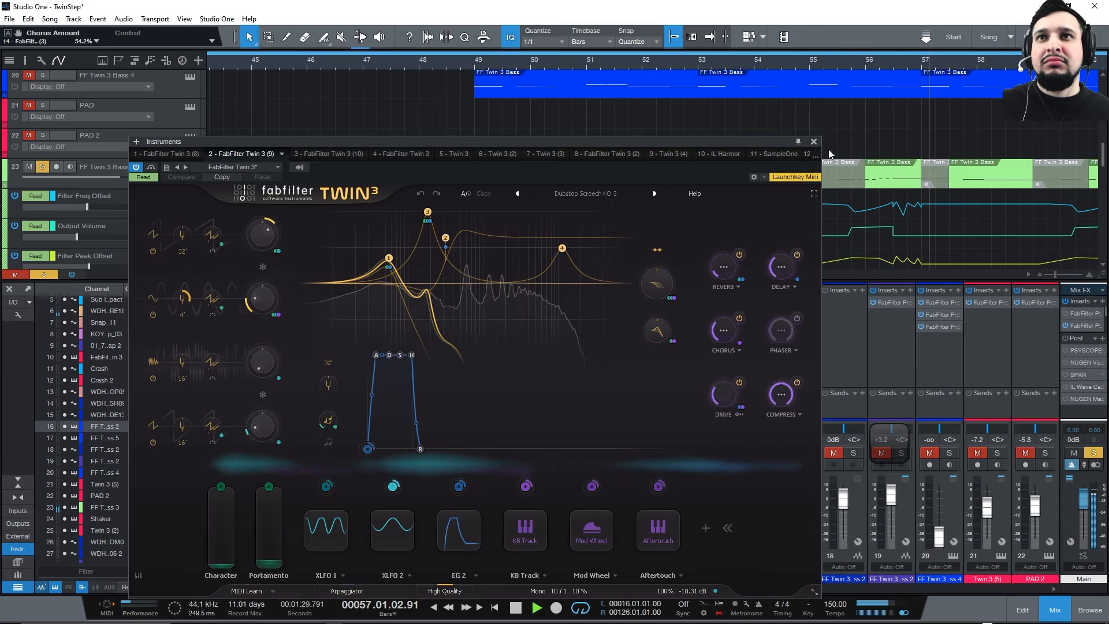
key(space)
click(814, 142)
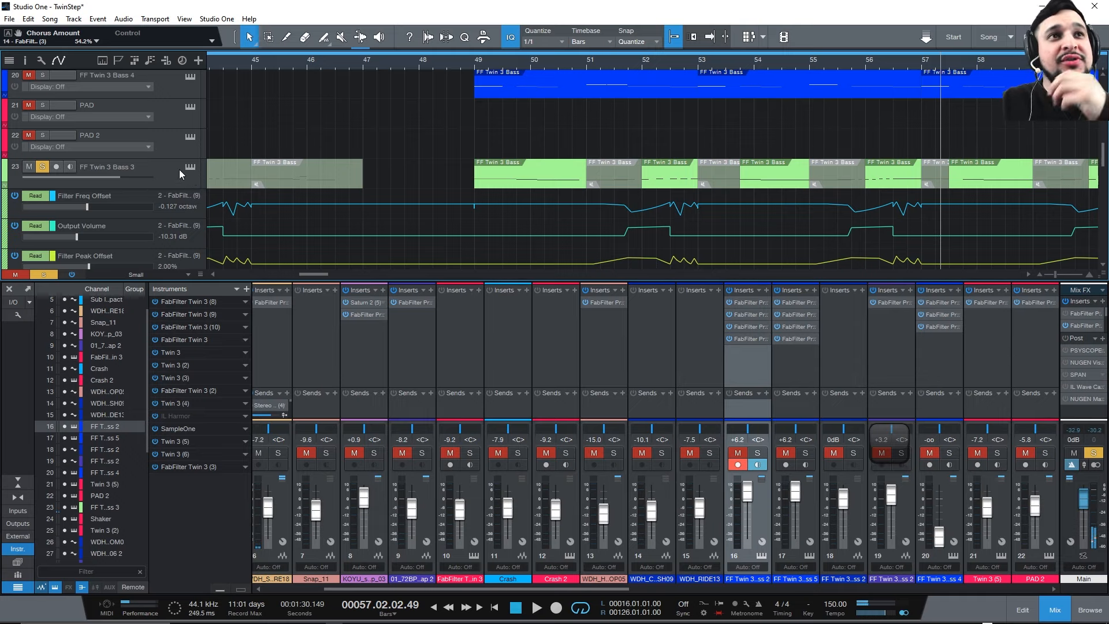
scroll(182, 205, up, 1)
click(43, 184)
Collapse the automation envelopes of the FF Twin 3 Bass 3 track and make a complete duplicate of the track.
click(116, 186)
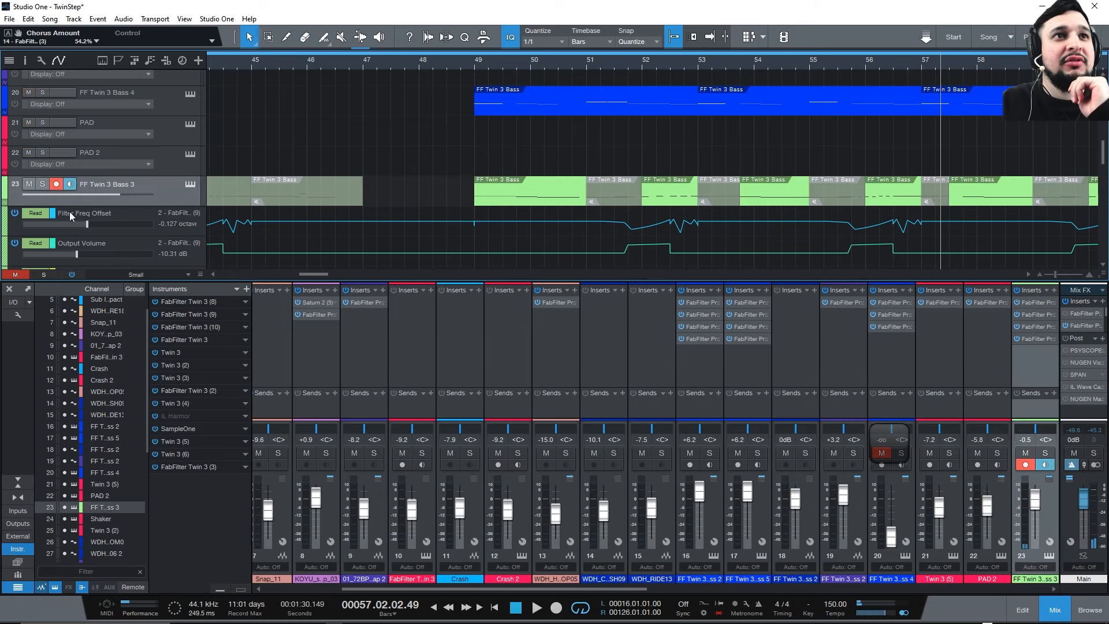
click(6, 201)
right_click(181, 192)
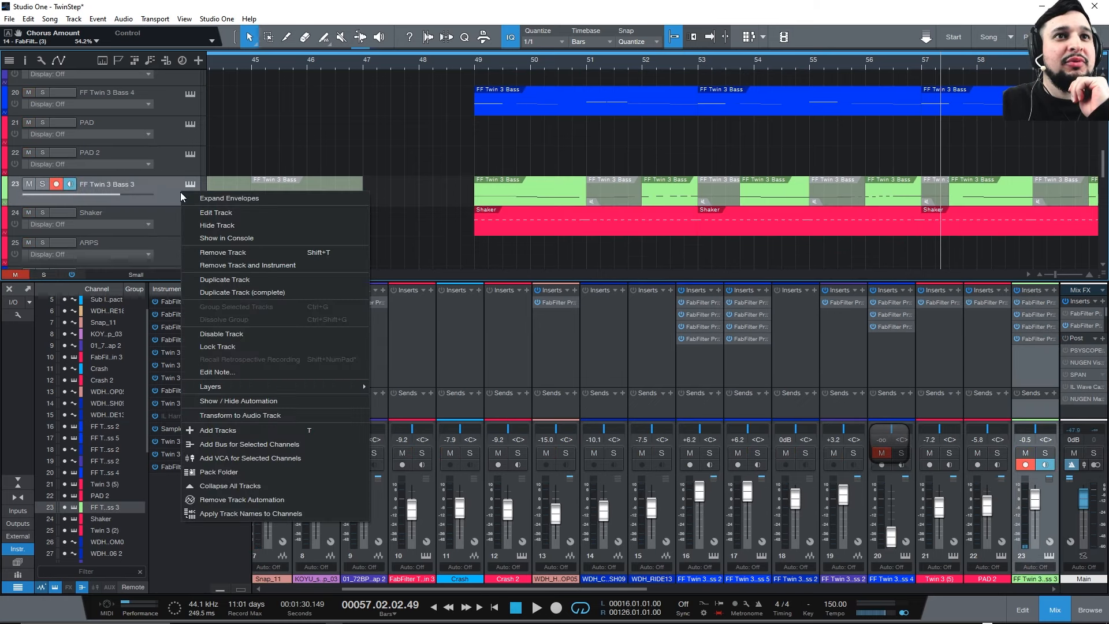
click(282, 292)
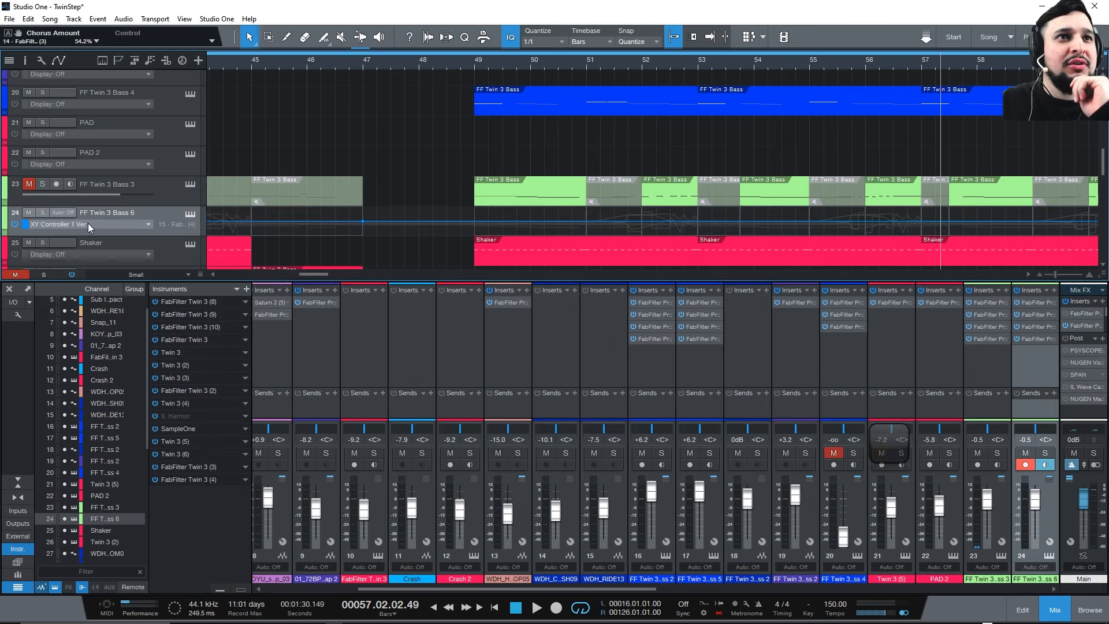
Open the duplicated track's Twin 3 synth and load the Dubstep Screech preset from the Bass category.
click(190, 212)
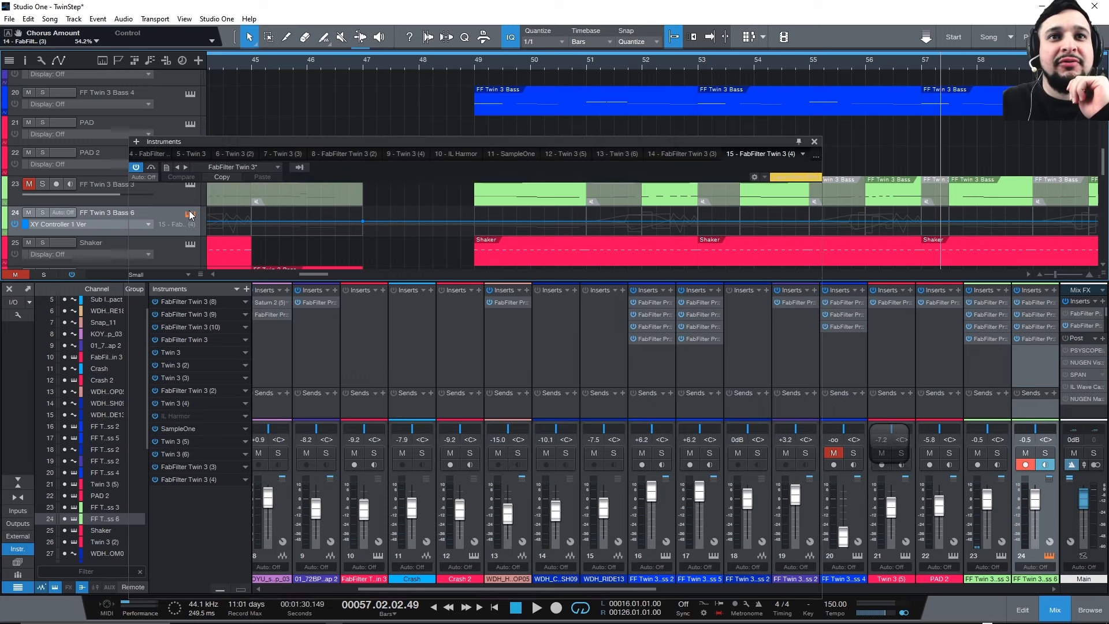
click(593, 198)
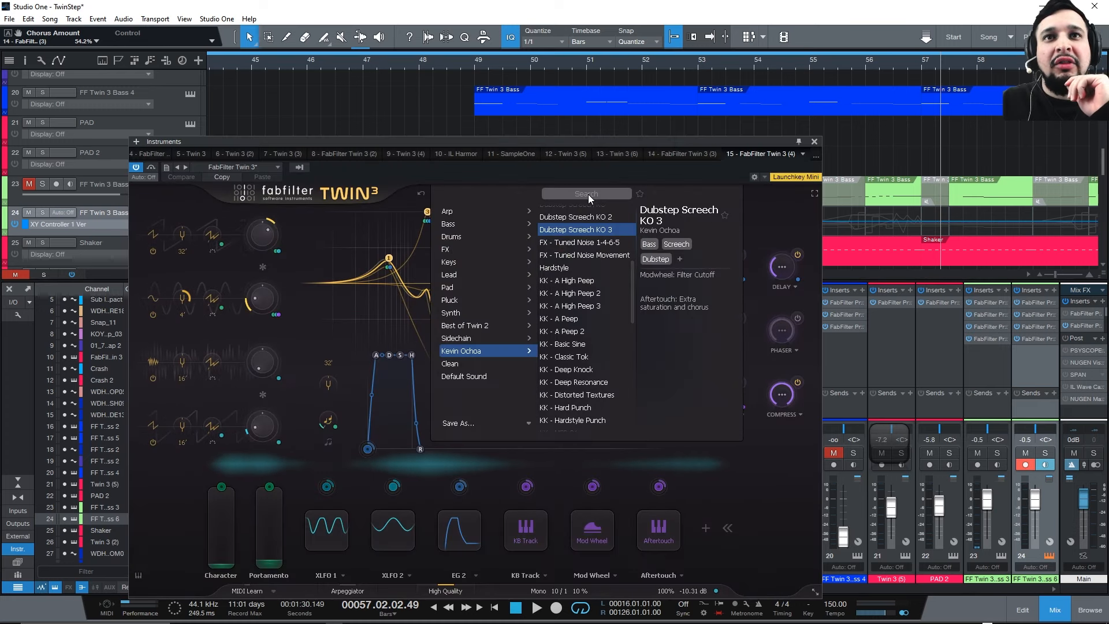
mouse_move(470, 263)
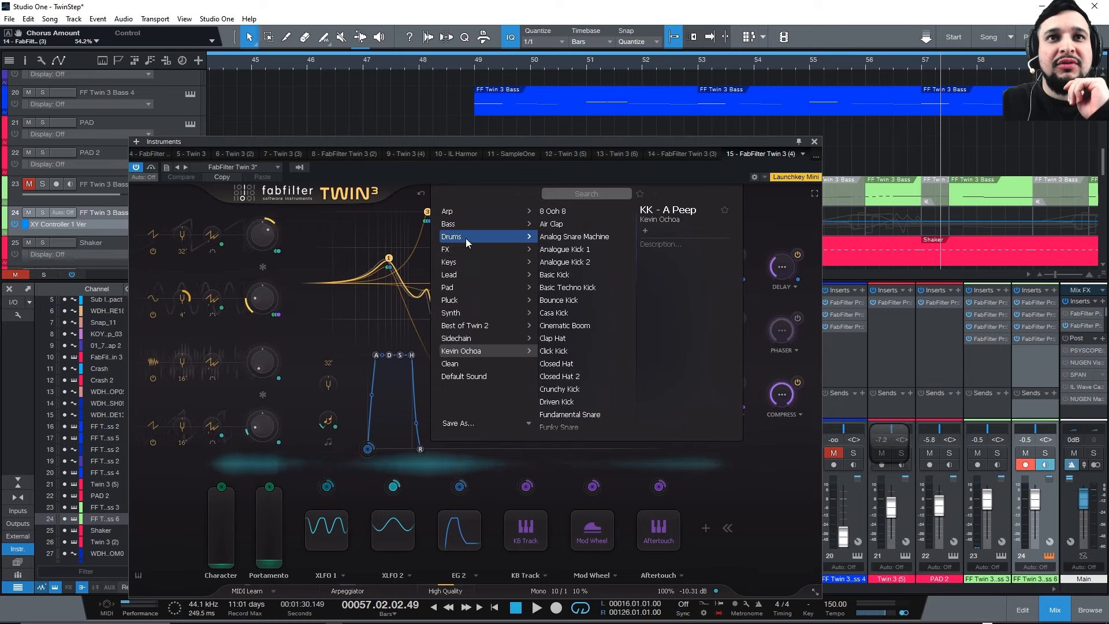
mouse_move(463, 231)
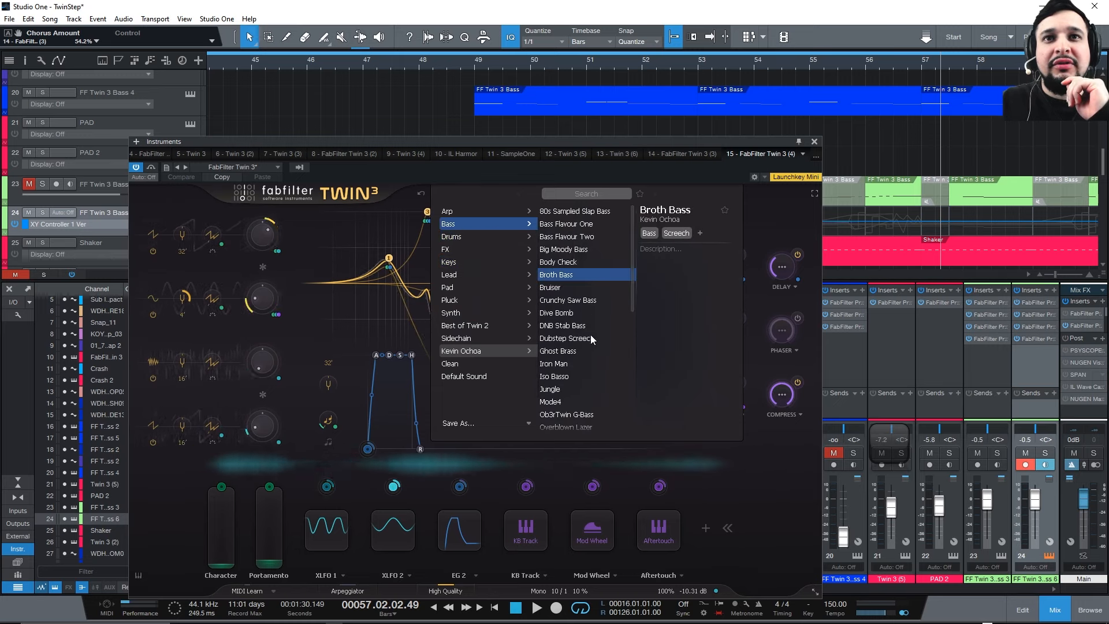
click(571, 338)
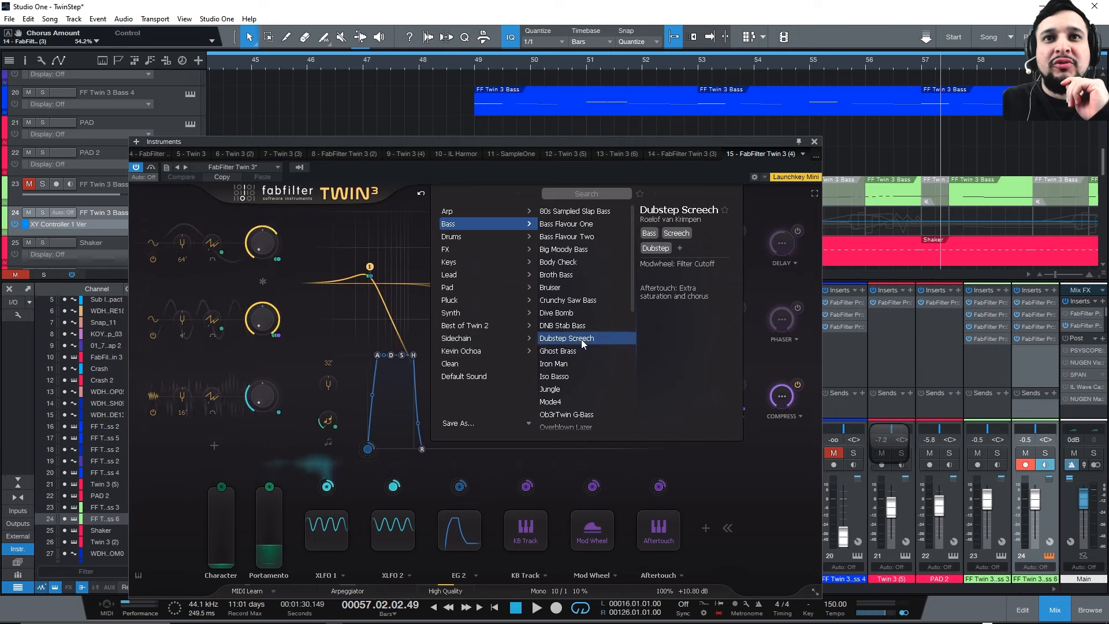
Play the song from bar 49 with the Dubstep Screech preset, then stop and return to bar 49.
click(476, 62)
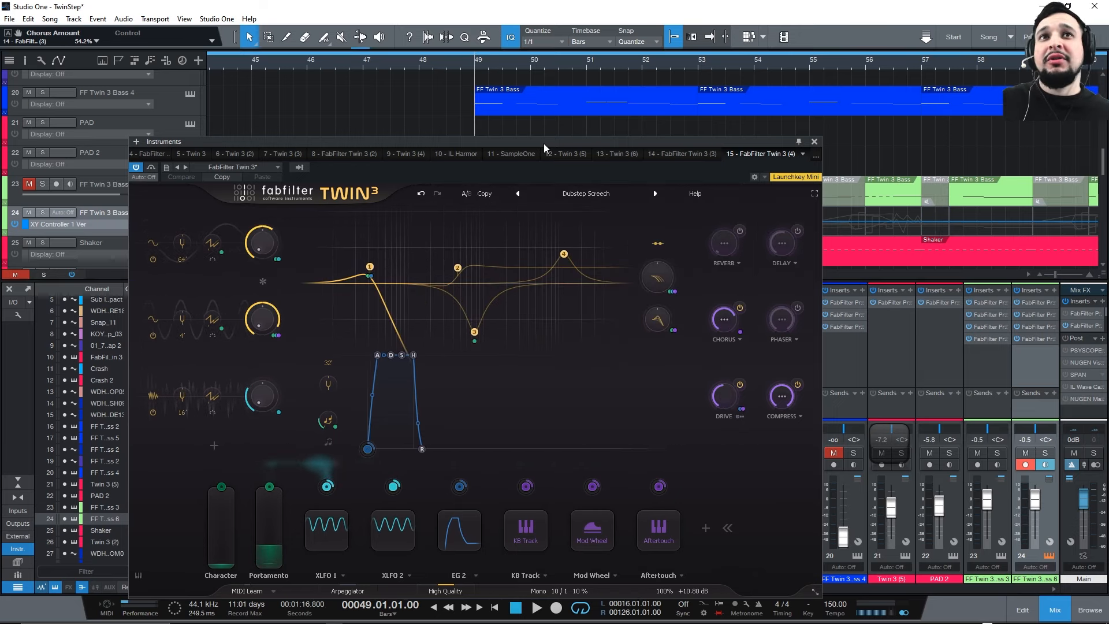
key(space)
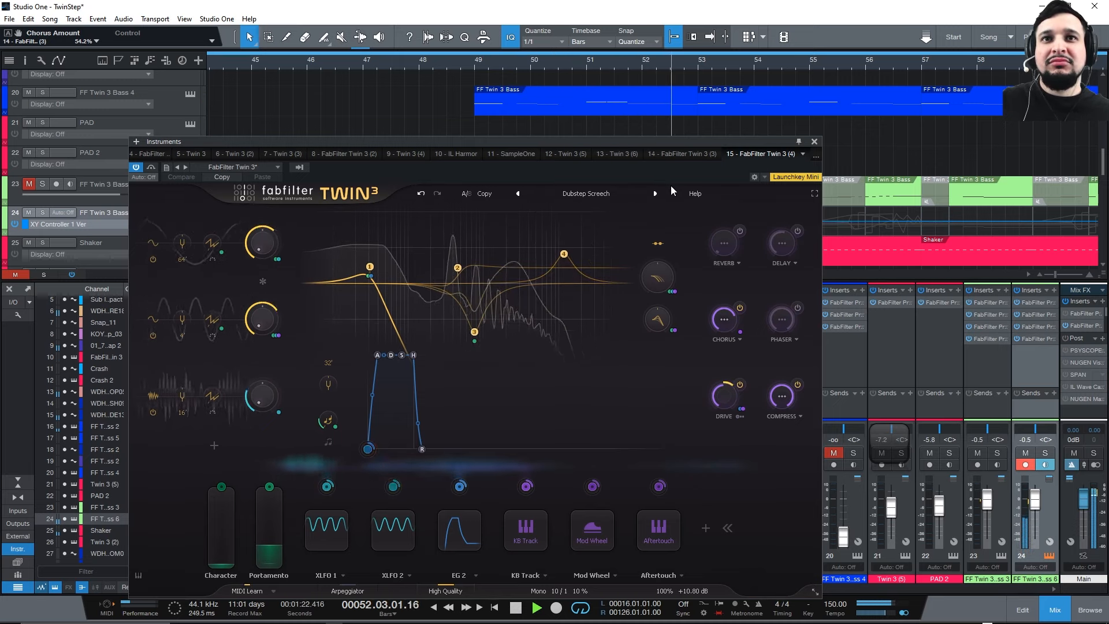
key(space)
click(475, 72)
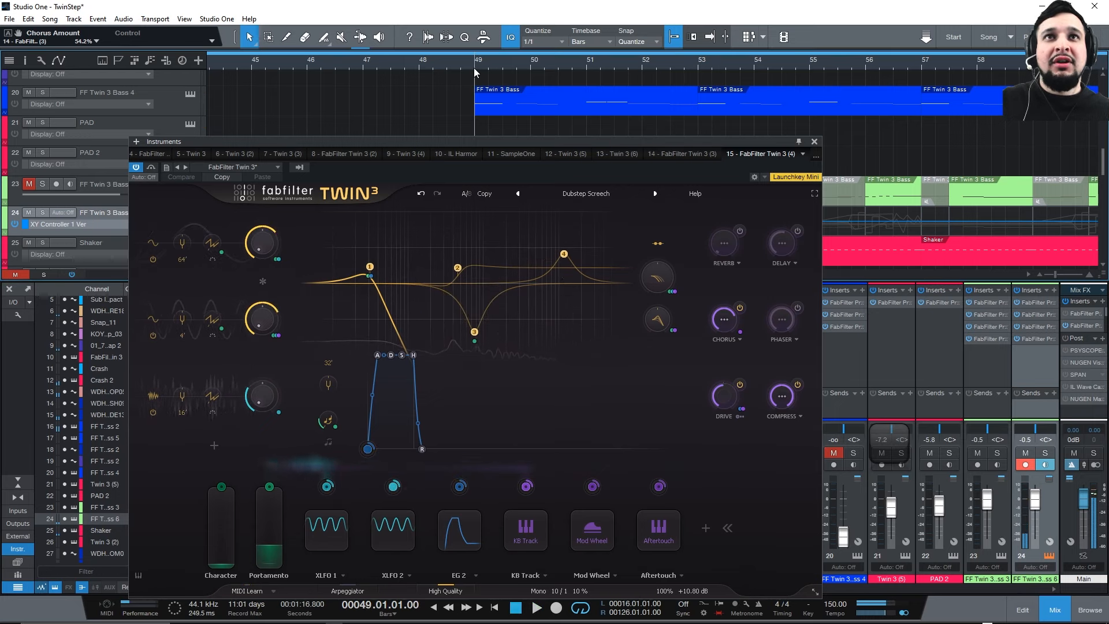
Play the duplicated track in solo from bar 49 to hear the original preset, then turn solo off and close the synth.
click(43, 213)
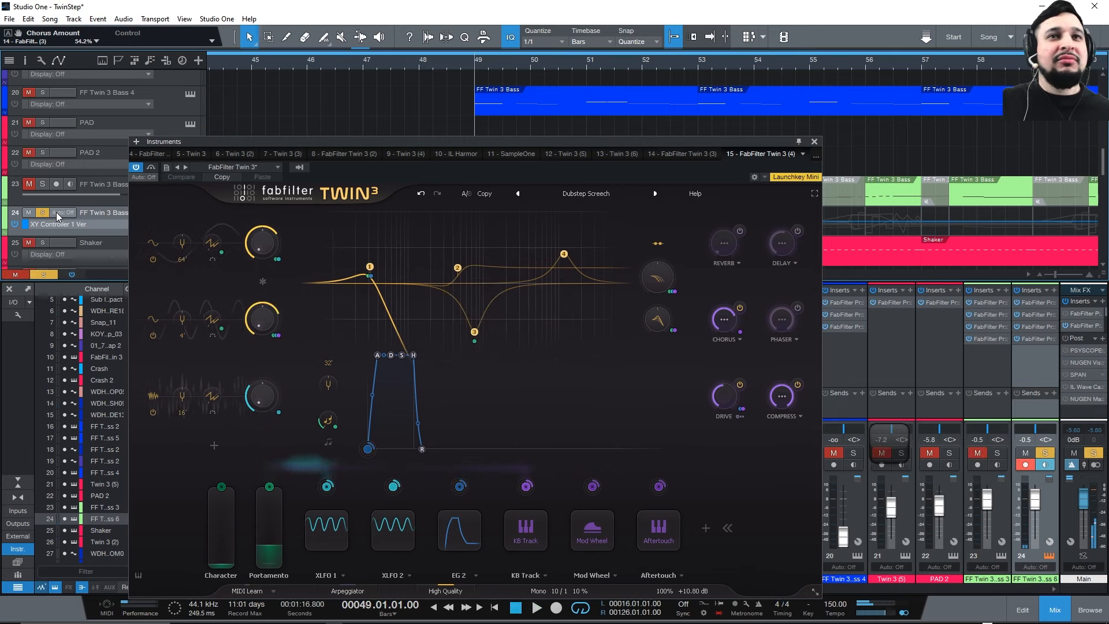
key(space)
mouse_move(592, 147)
mouse_down()
mouse_move(592, 276)
mouse_move(582, 210)
mouse_move(591, 277)
mouse_move(579, 221)
mouse_move(587, 137)
mouse_move(577, 151)
mouse_move(591, 144)
mouse_up()
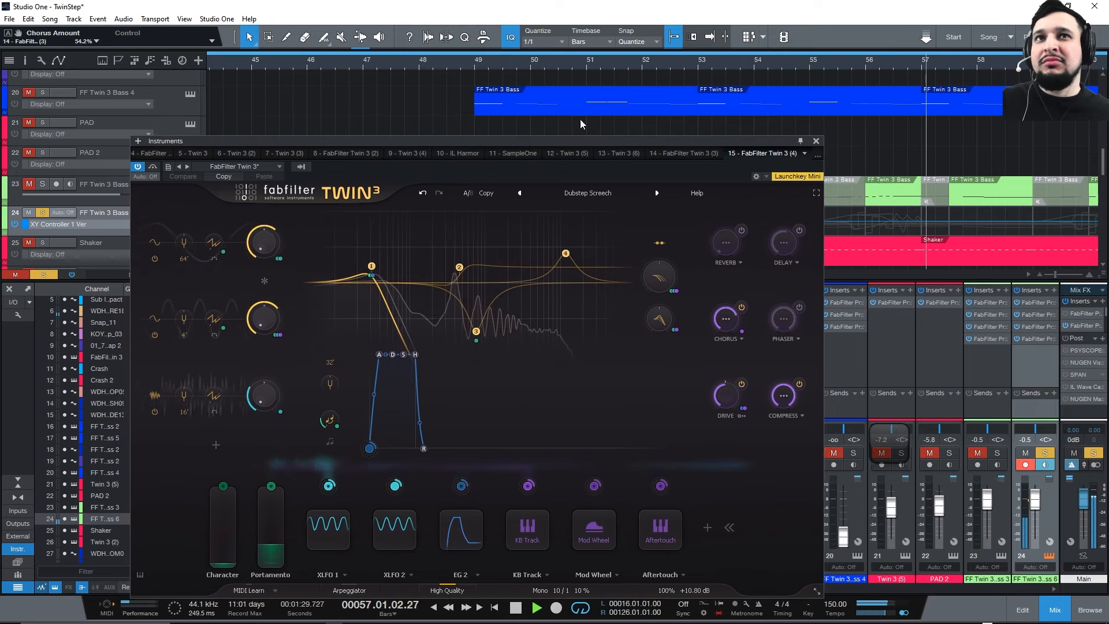
click(534, 62)
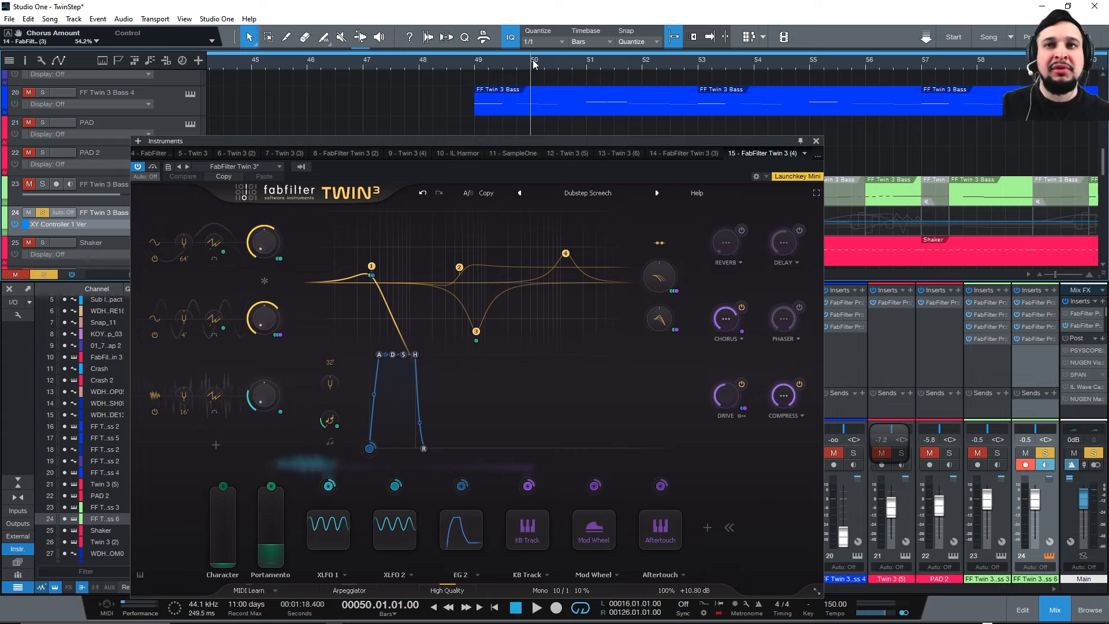
key(s)
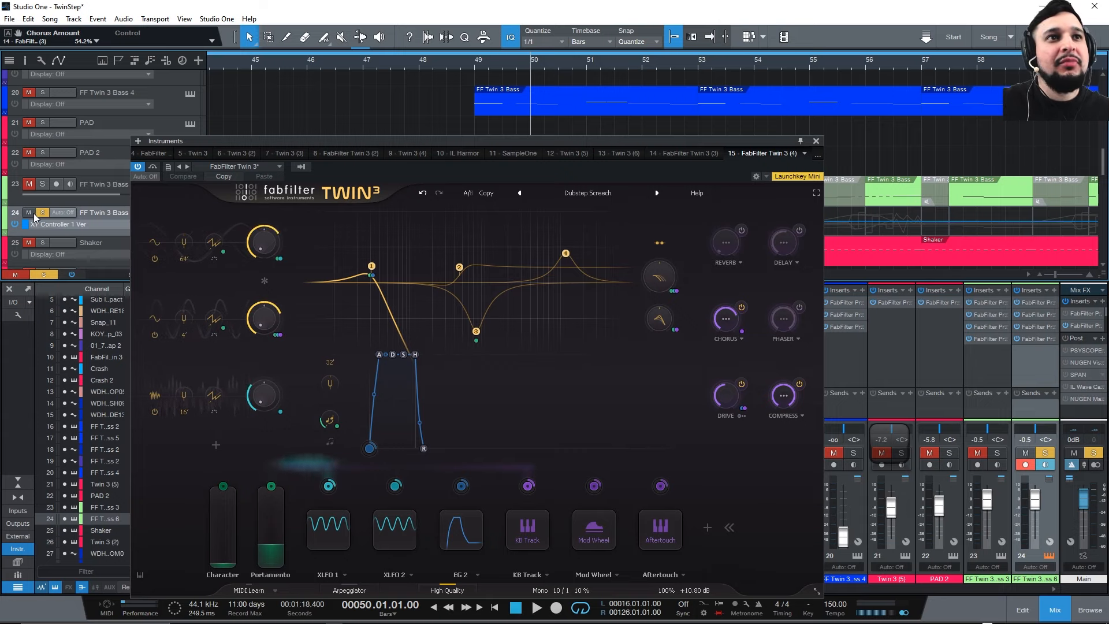
click(816, 141)
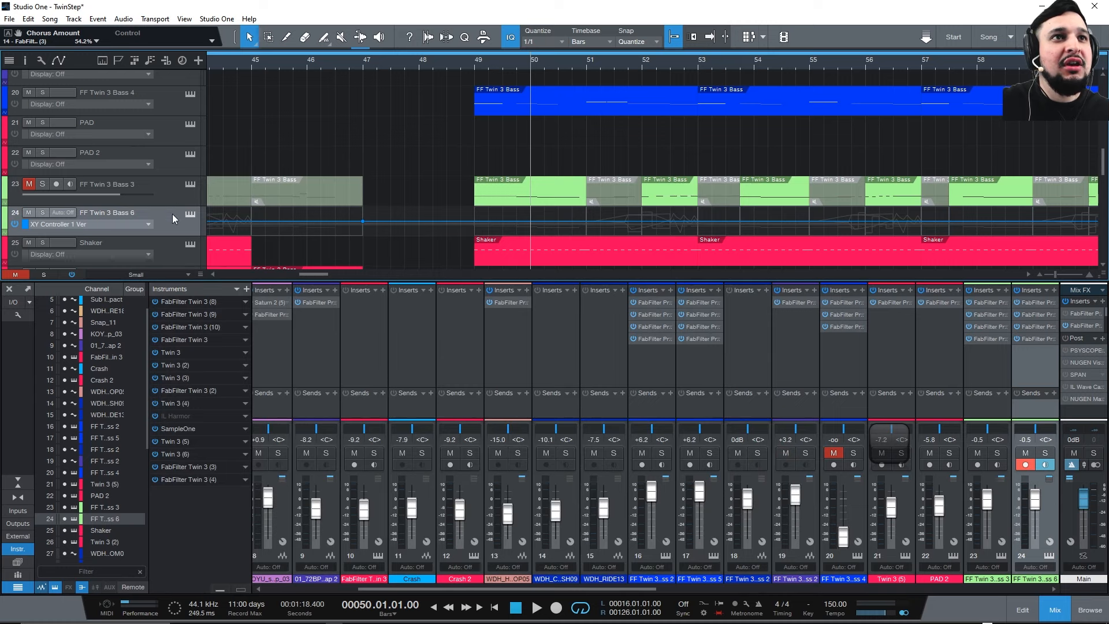
Select the FF Twin 3 Bass 4 track and return to the FF Twin 3 Bass 2 and Bass 5 tracks in the arrangement.
scroll(150, 173, up, 2)
click(187, 157)
scroll(478, 140, up, 4)
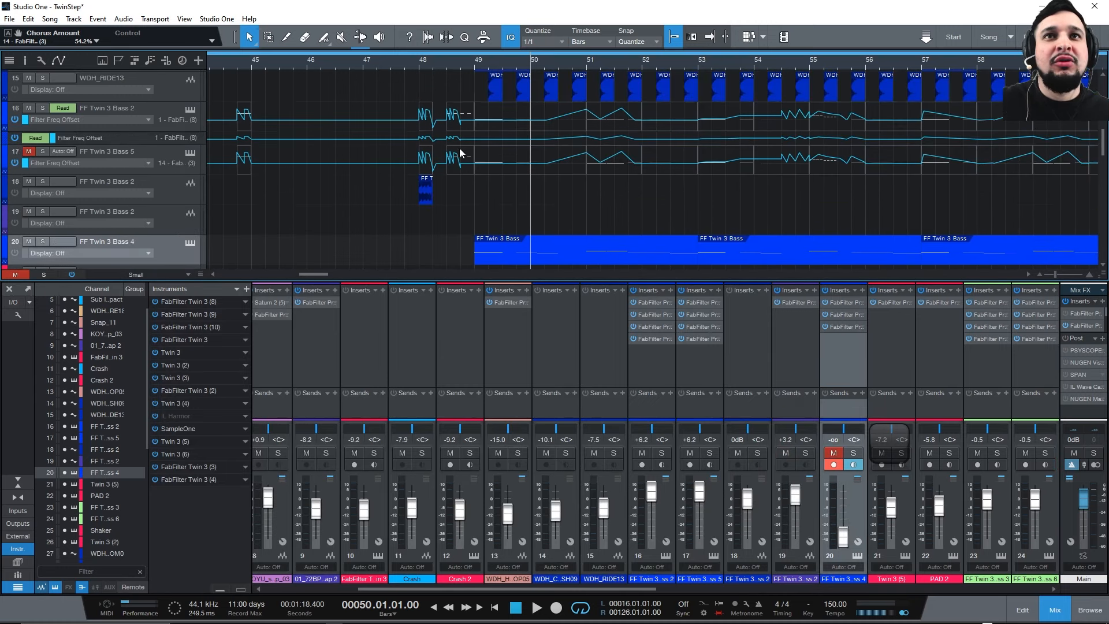
Solo the FF Twin 3 Bass 5 track, play it from bar 49, return to bar 49 and turn solo off.
click(179, 174)
click(43, 160)
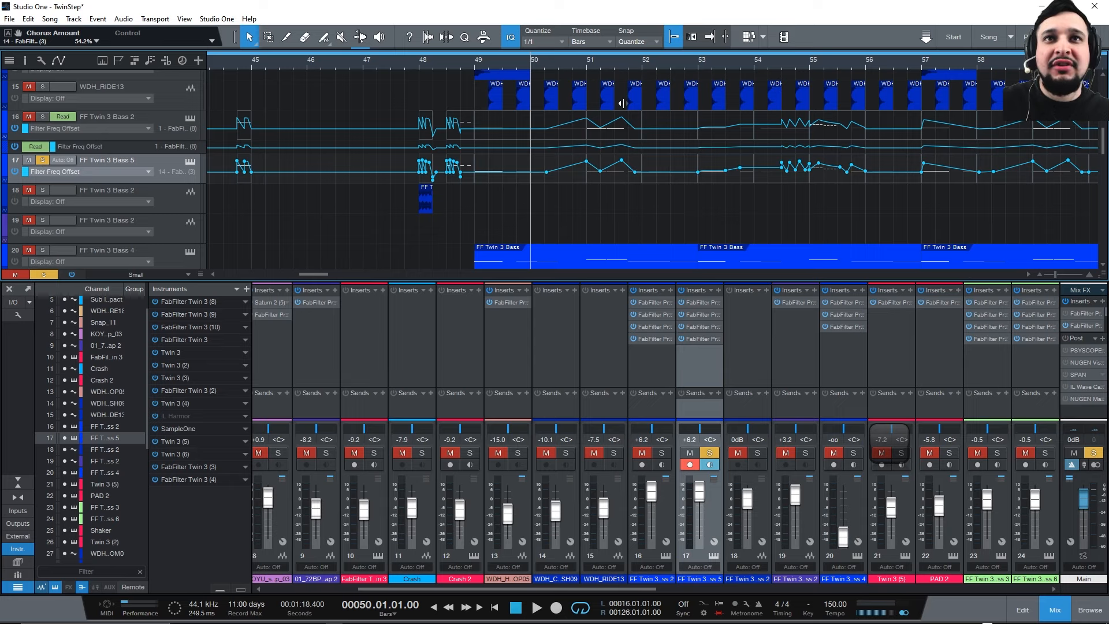
click(473, 63)
key(space)
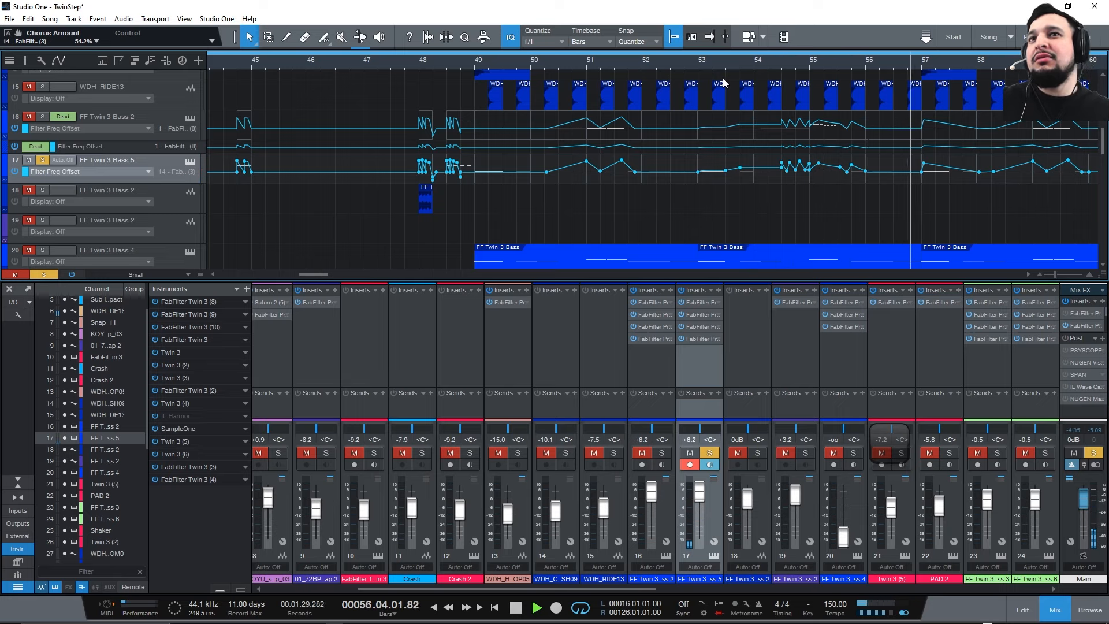
key(space)
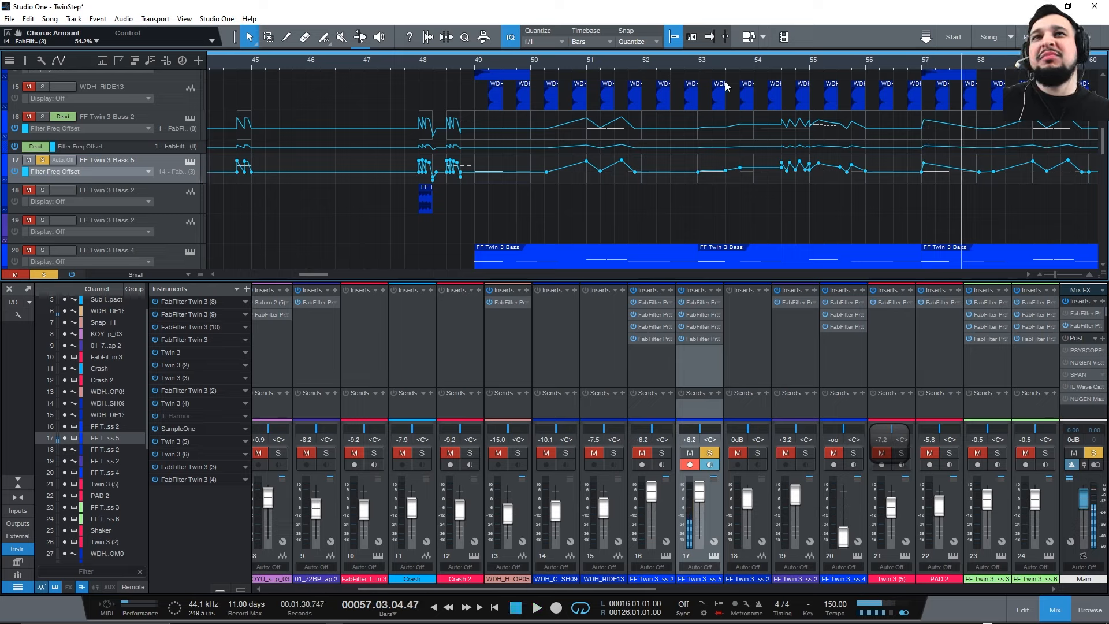
click(475, 66)
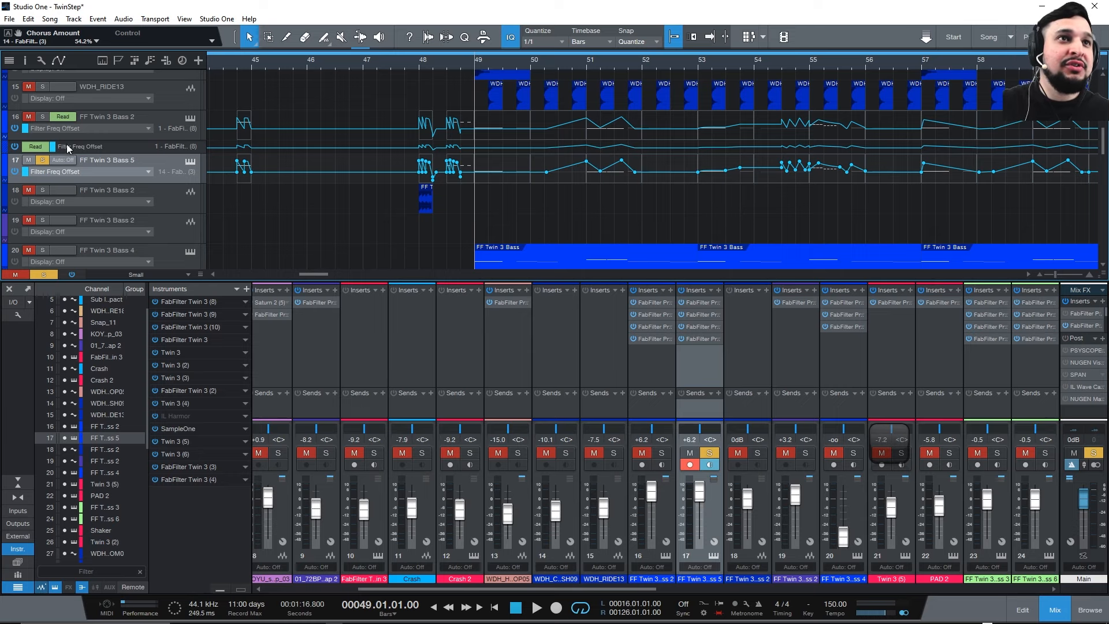
click(43, 160)
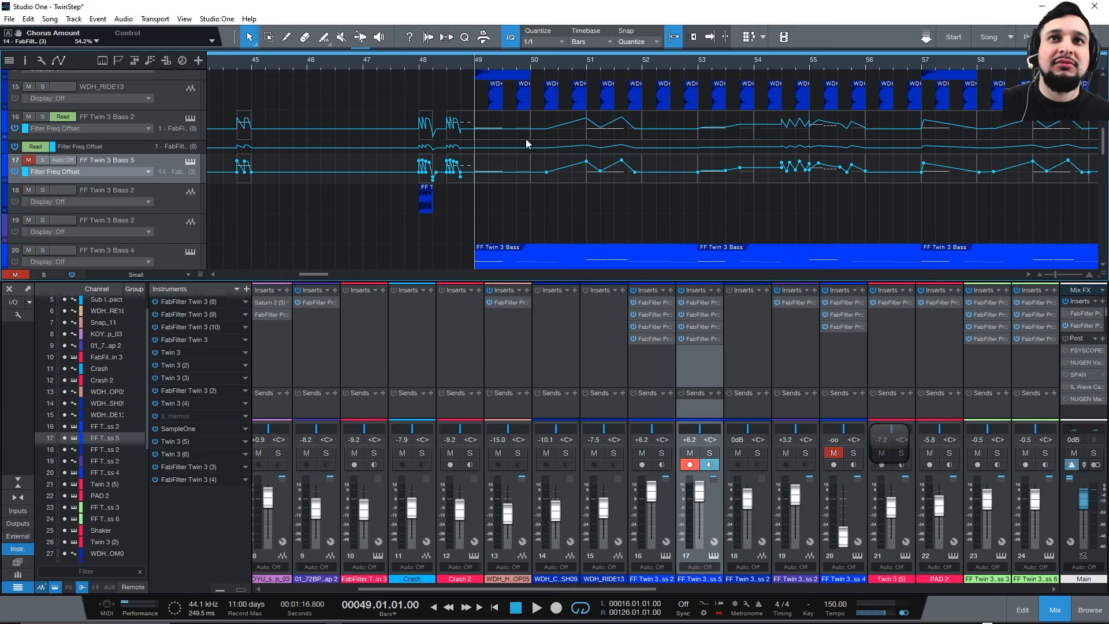
Play the FF Twin 3 Bass 6 track in solo from bar 49, open its Twin 3 synth and stop playback.
scroll(525, 139, down, 3)
scroll(527, 141, up, 3)
scroll(383, 213, down, 3)
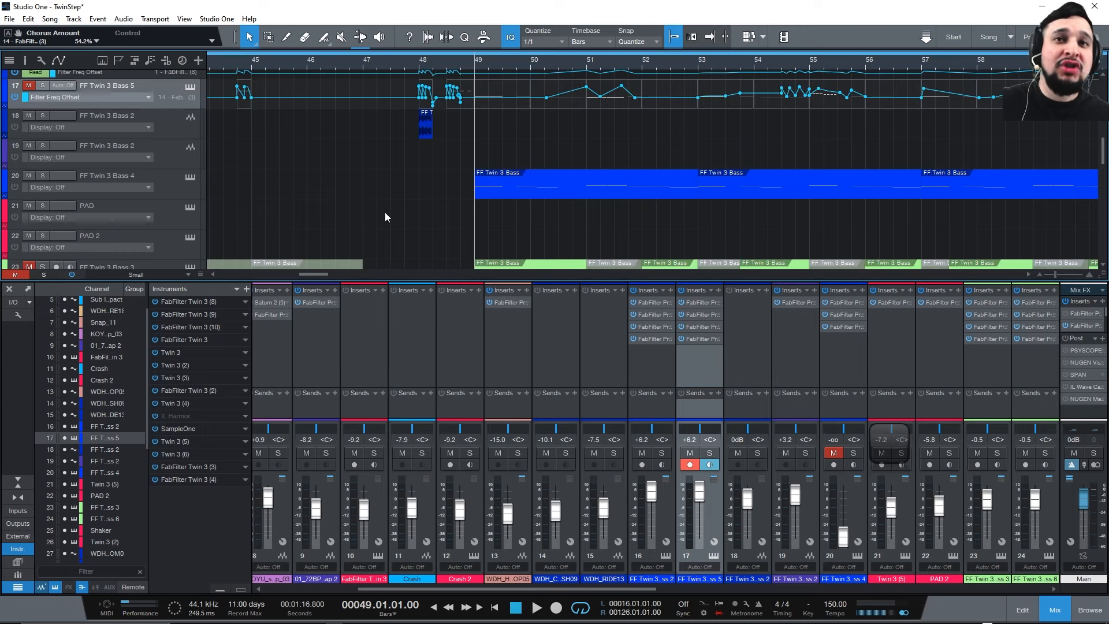
scroll(385, 212, down, 3)
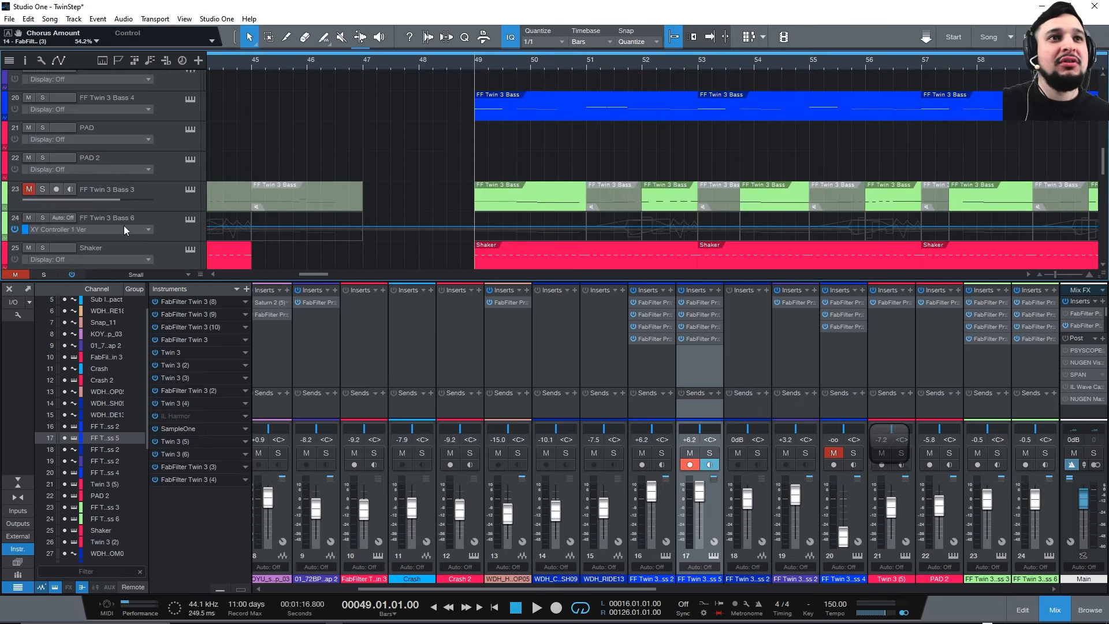
scroll(326, 189, down, 2)
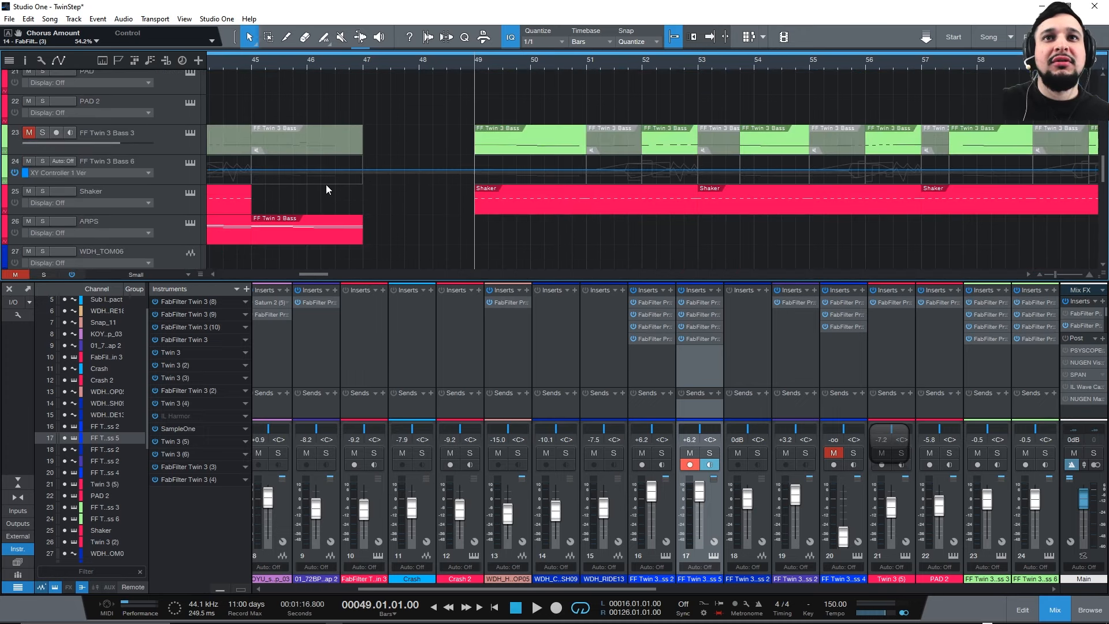
click(41, 161)
key(space)
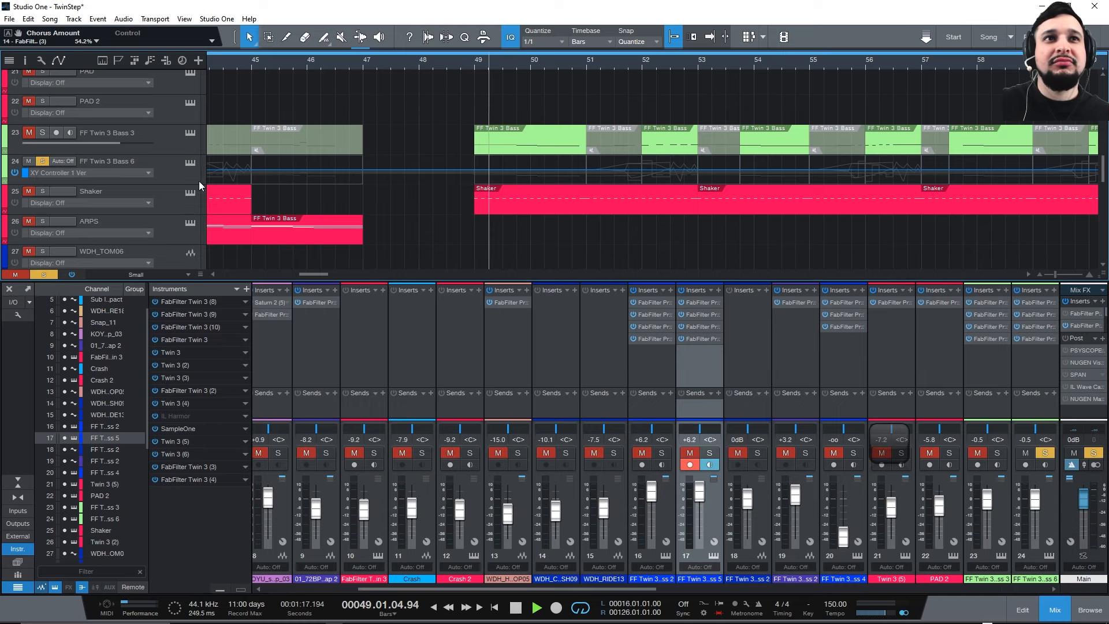
click(183, 175)
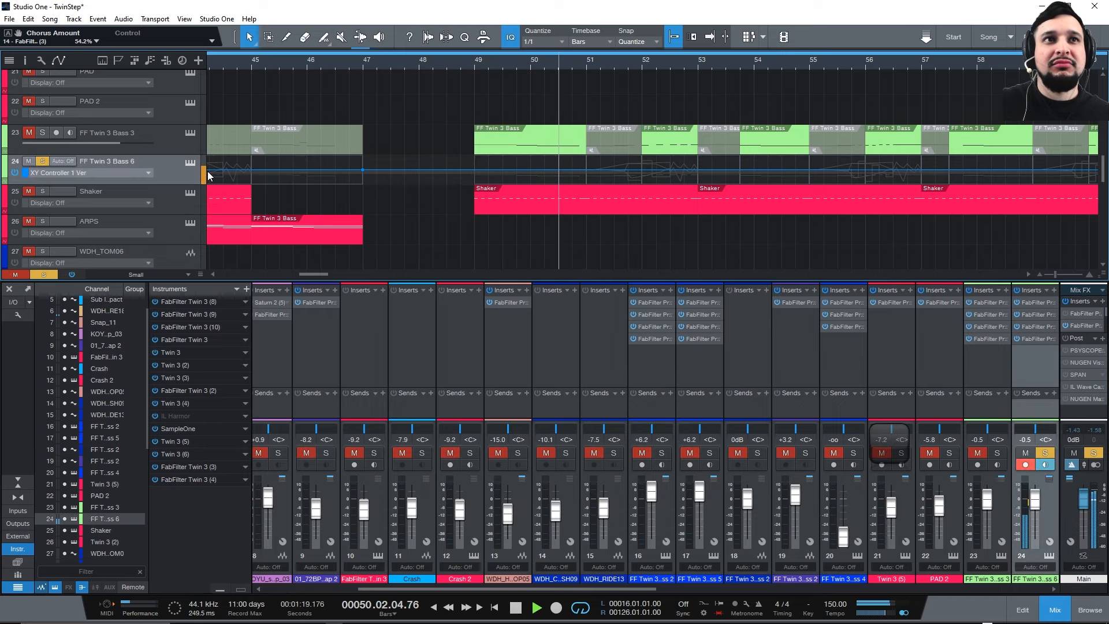
click(190, 163)
drag(530, 142, 620, 75)
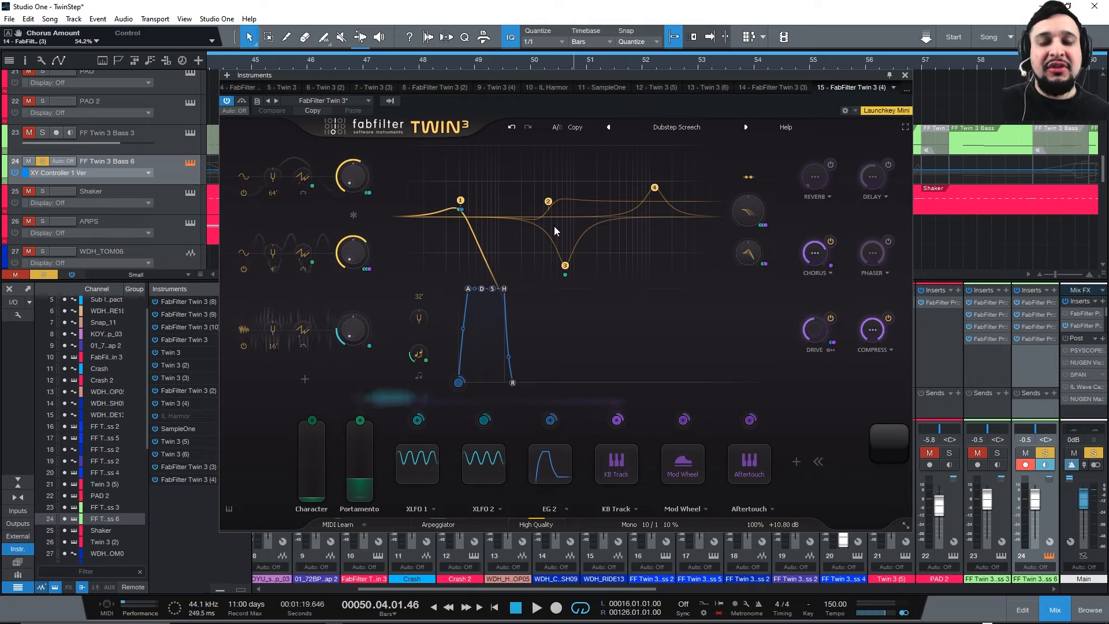
Examine the modulation targets of XLFO 1, XLFO 2 and EG 2 in the Dubstep Screech patch.
mouse_move(553, 225)
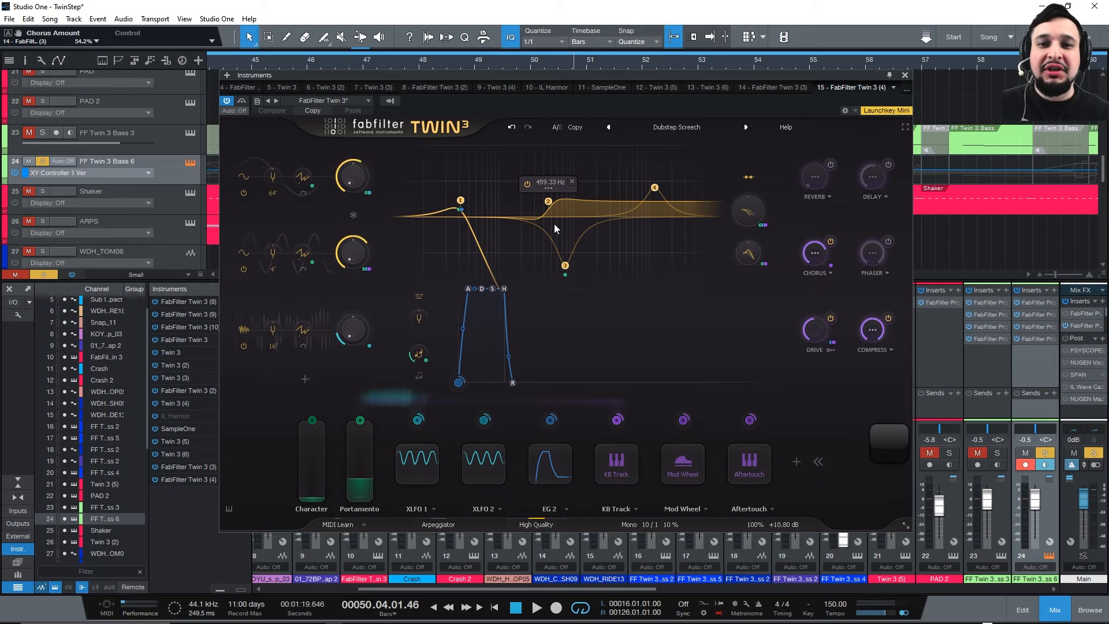
click(417, 420)
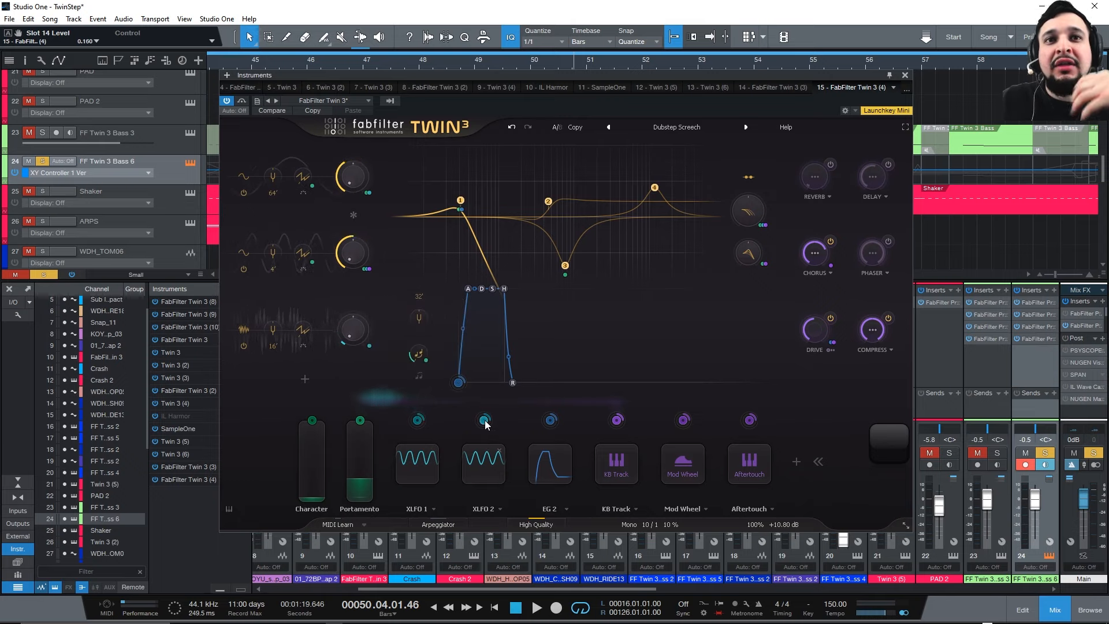
mouse_move(494, 442)
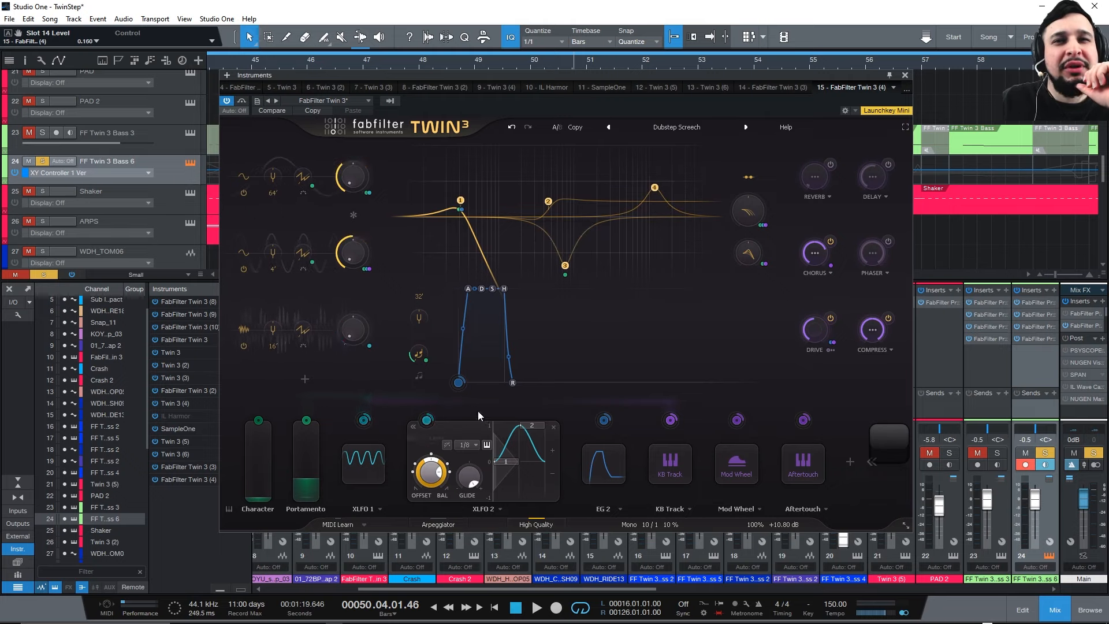
mouse_move(605, 418)
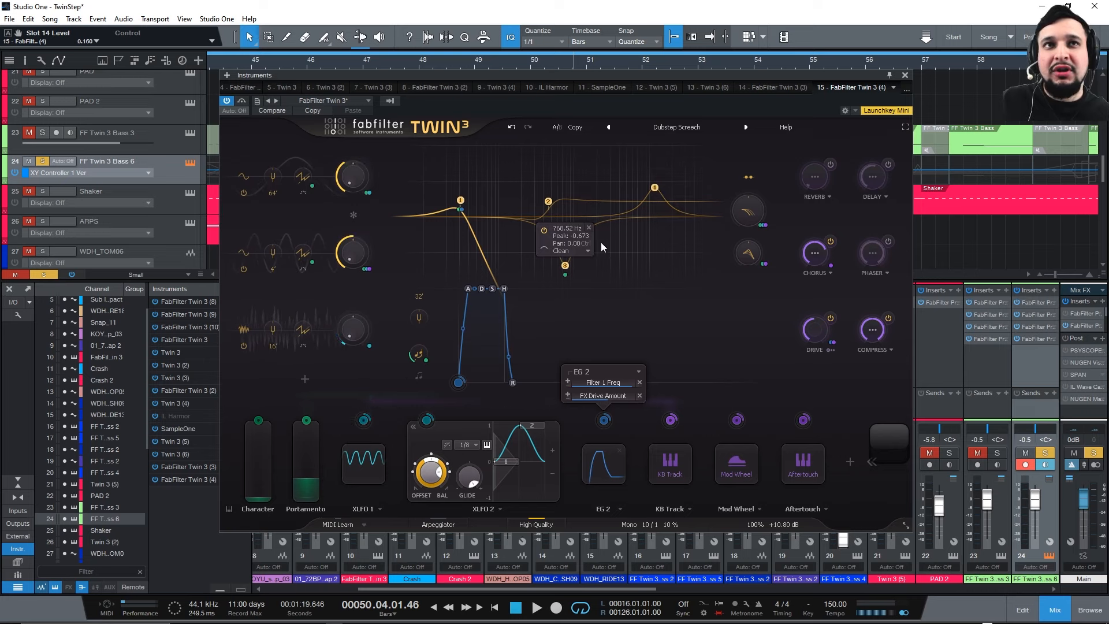
Set the loop range from bar 49 to bar 53 and play the soloed bass with its synth in view.
drag(584, 79, 570, 308)
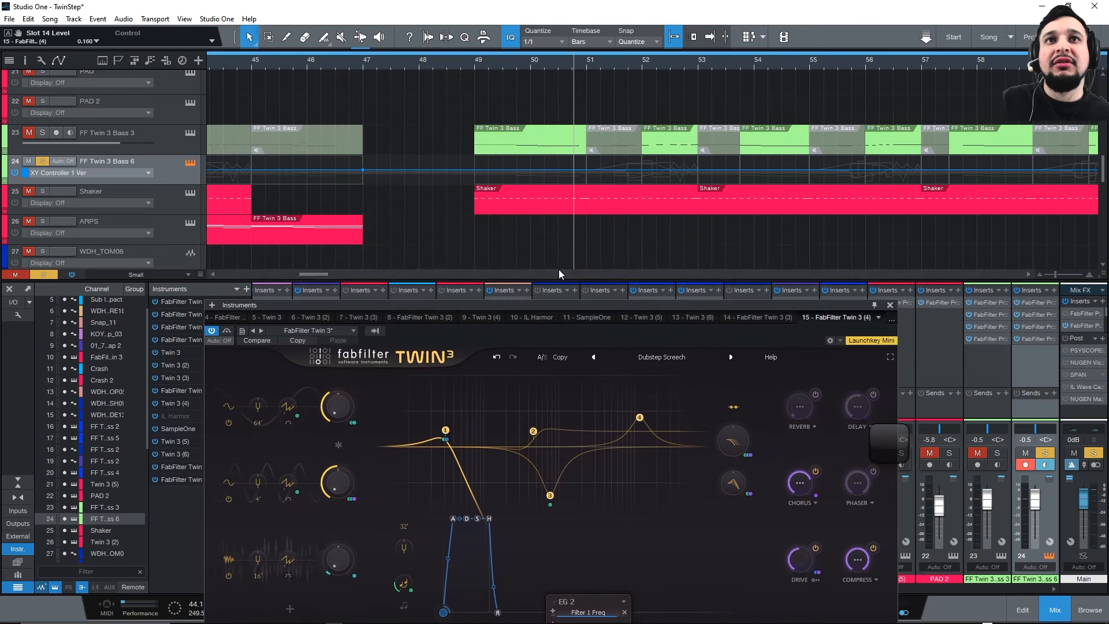
mouse_move(474, 63)
mouse_down()
mouse_move(823, 64)
mouse_move(712, 64)
mouse_up()
key(space)
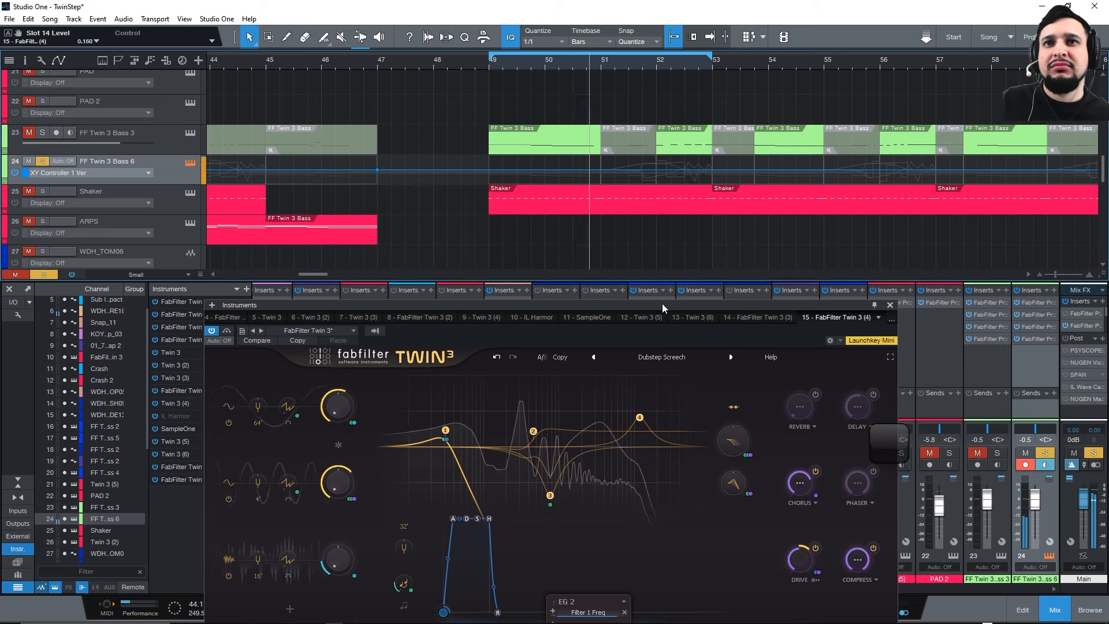
drag(662, 303, 620, 129)
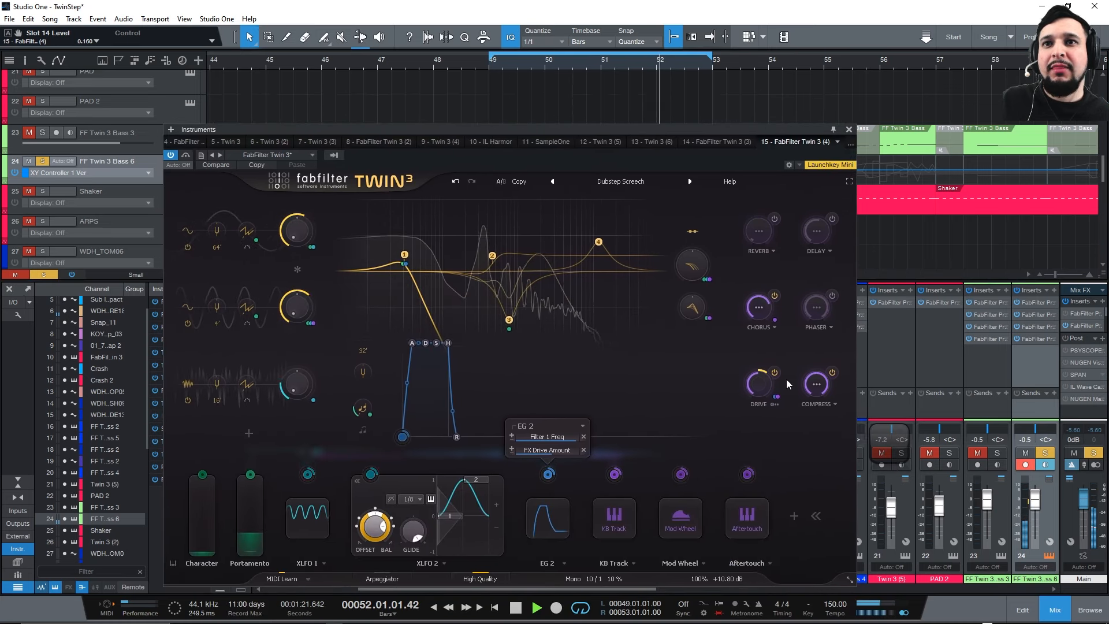
key(space)
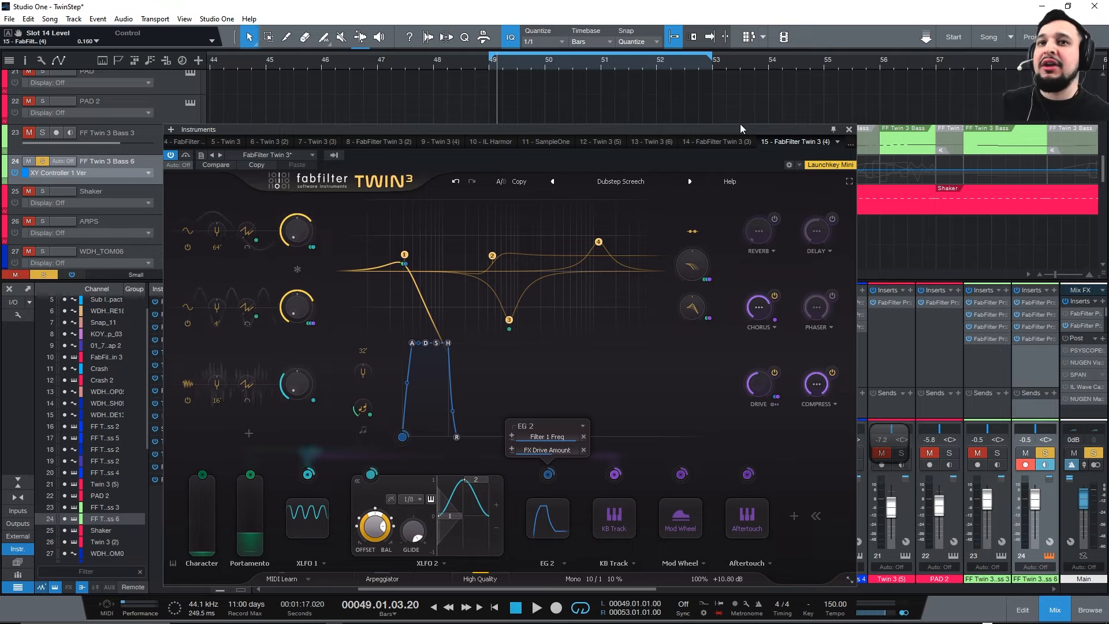
drag(543, 130, 547, 253)
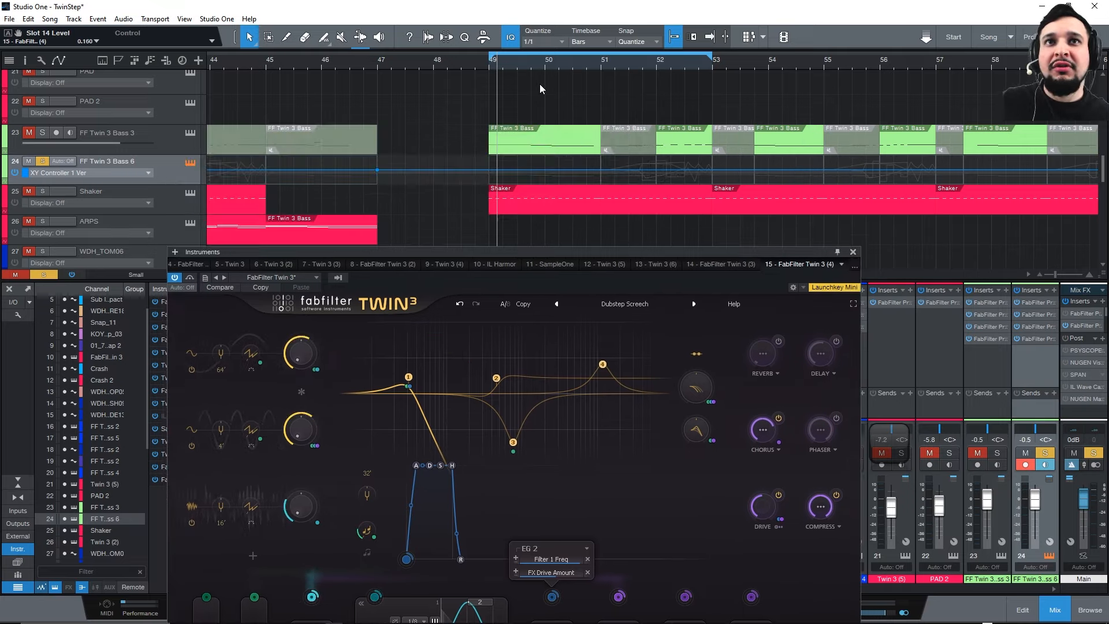
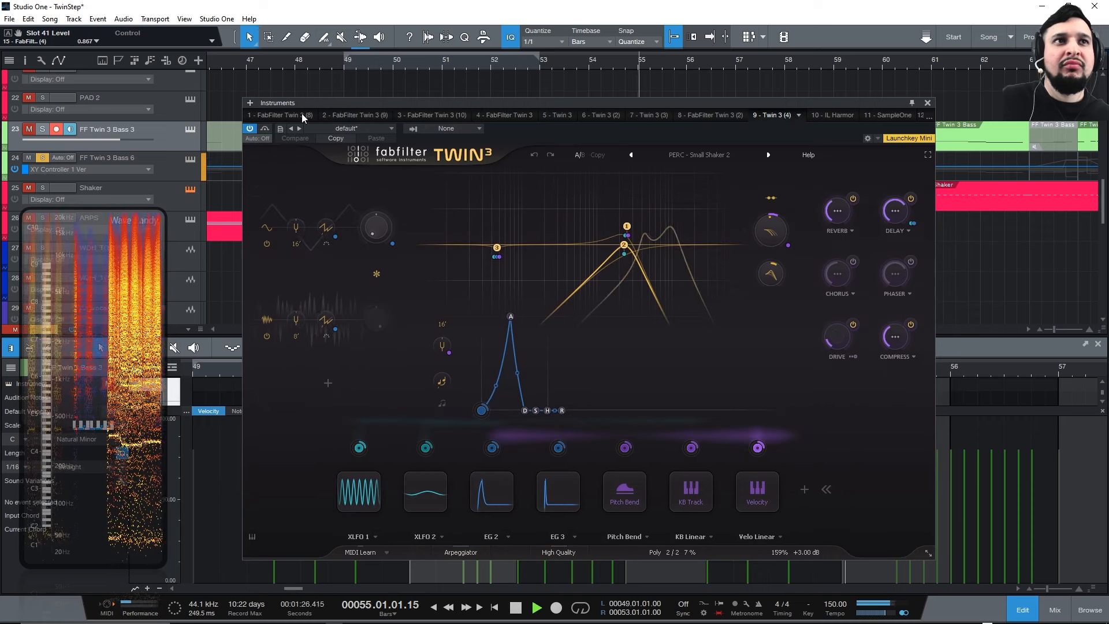
Open the FF Twin 3 Bass 6 synth, stop playback and inspect its Osc 3 level modulation and phaser settings.
click(190, 159)
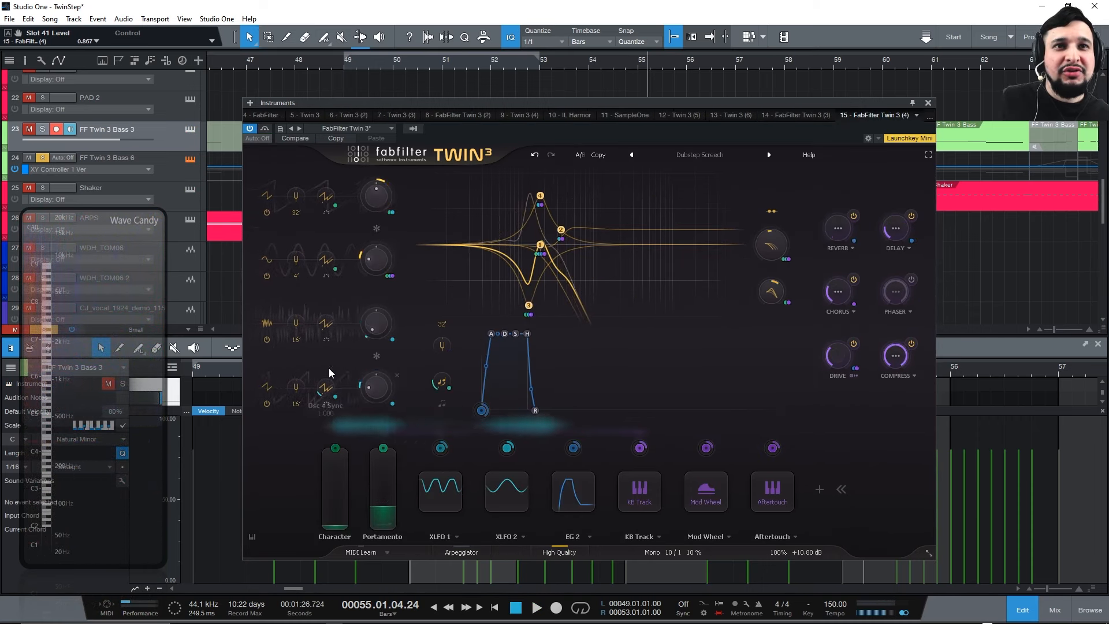
click(376, 356)
key(space)
click(267, 323)
click(283, 335)
click(392, 339)
drag(451, 344, 546, 337)
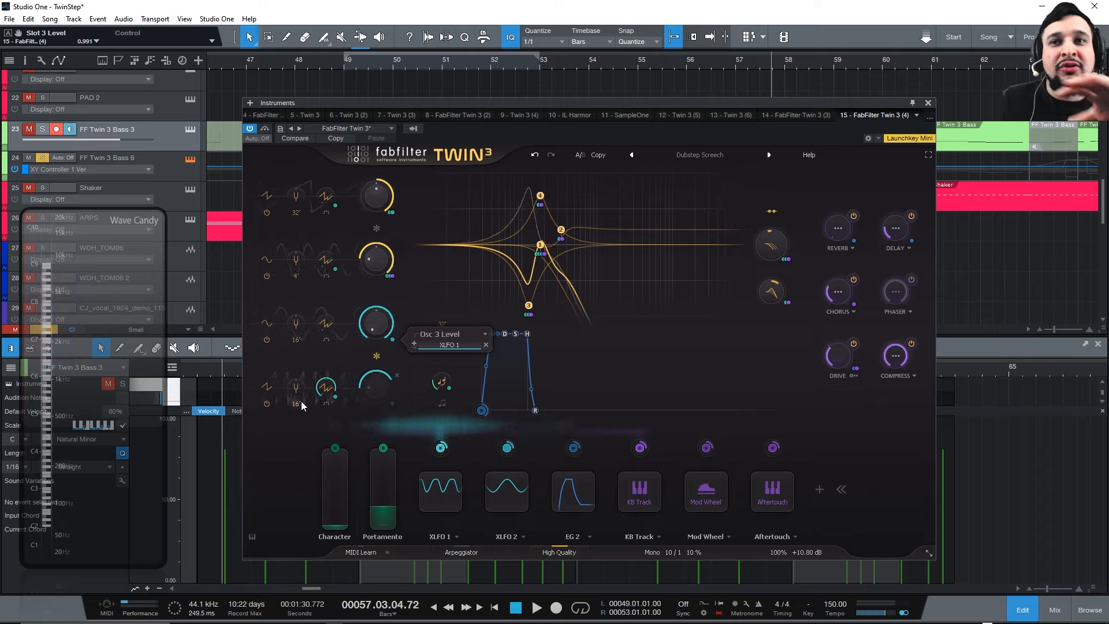
mouse_move(300, 403)
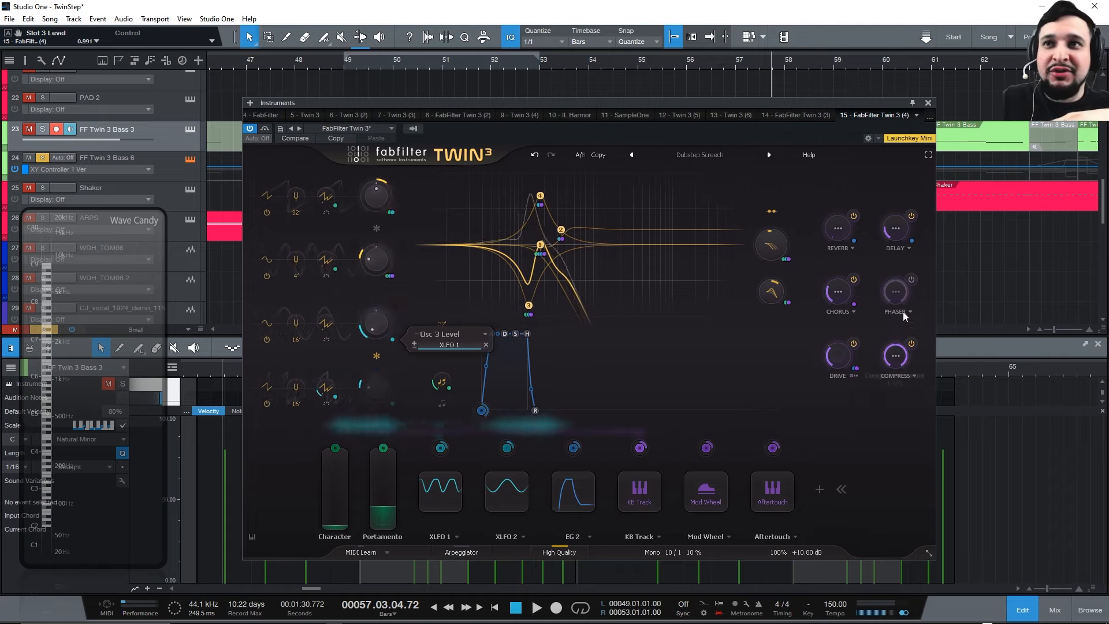
click(895, 292)
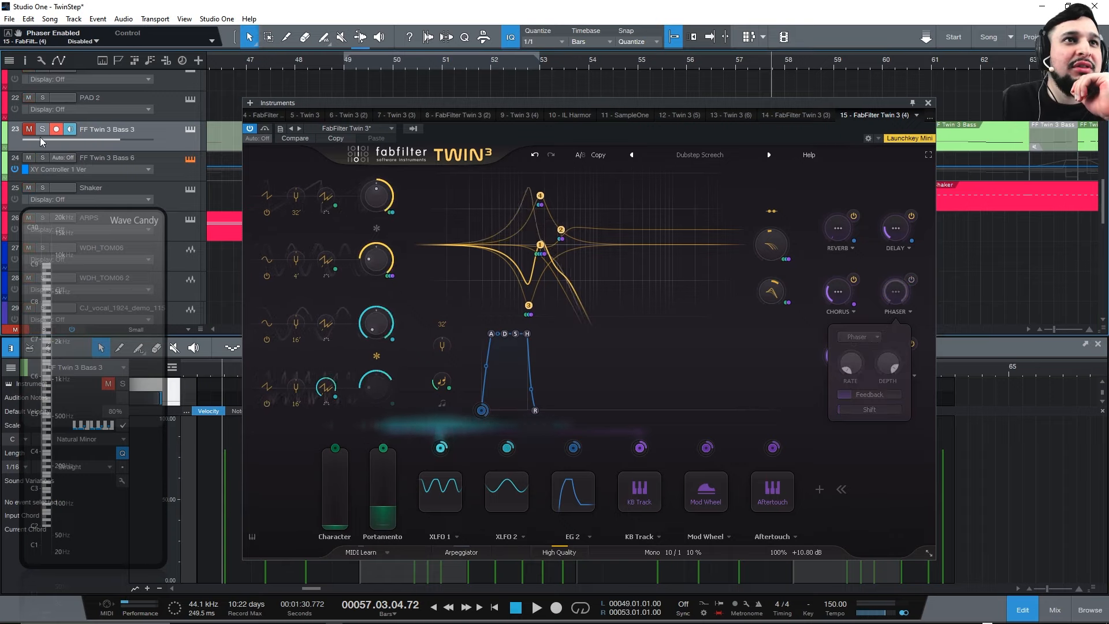
Play the FF Twin 3 Bass 2 track in solo from bar 49 with its Twin 3 synth open, then return to bar 49.
scroll(219, 139, up, 3)
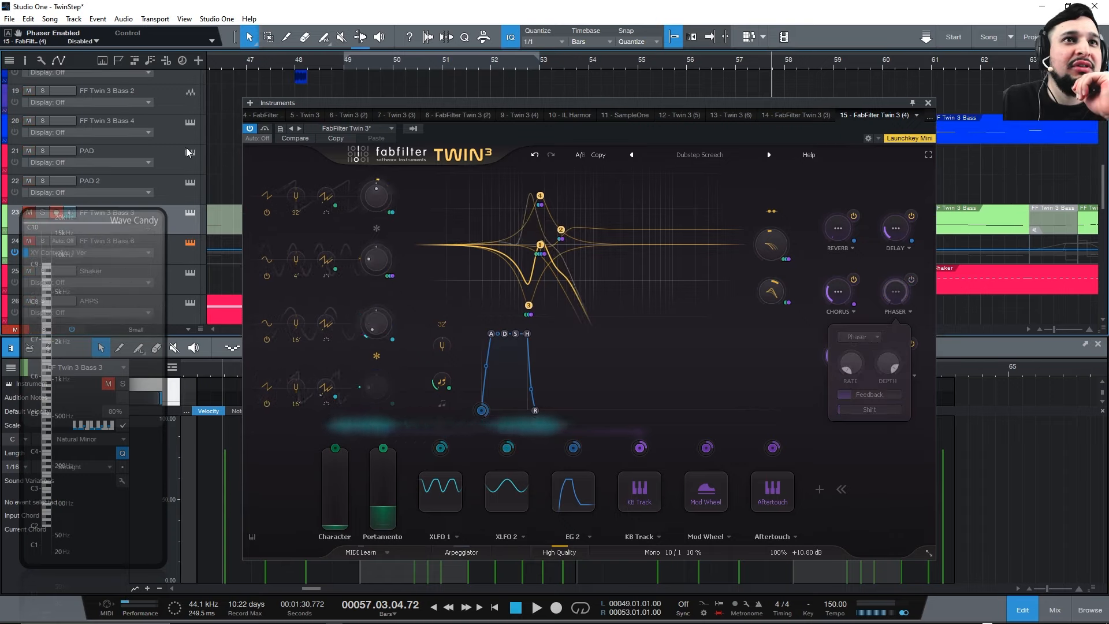
scroll(116, 102, up, 3)
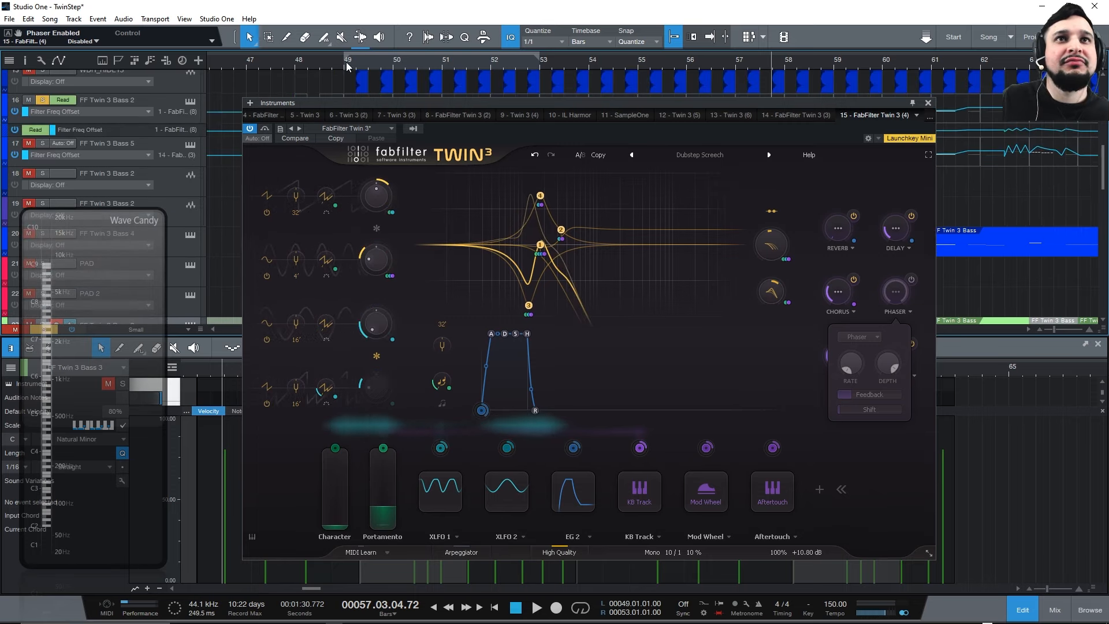
click(347, 64)
key(space)
click(189, 101)
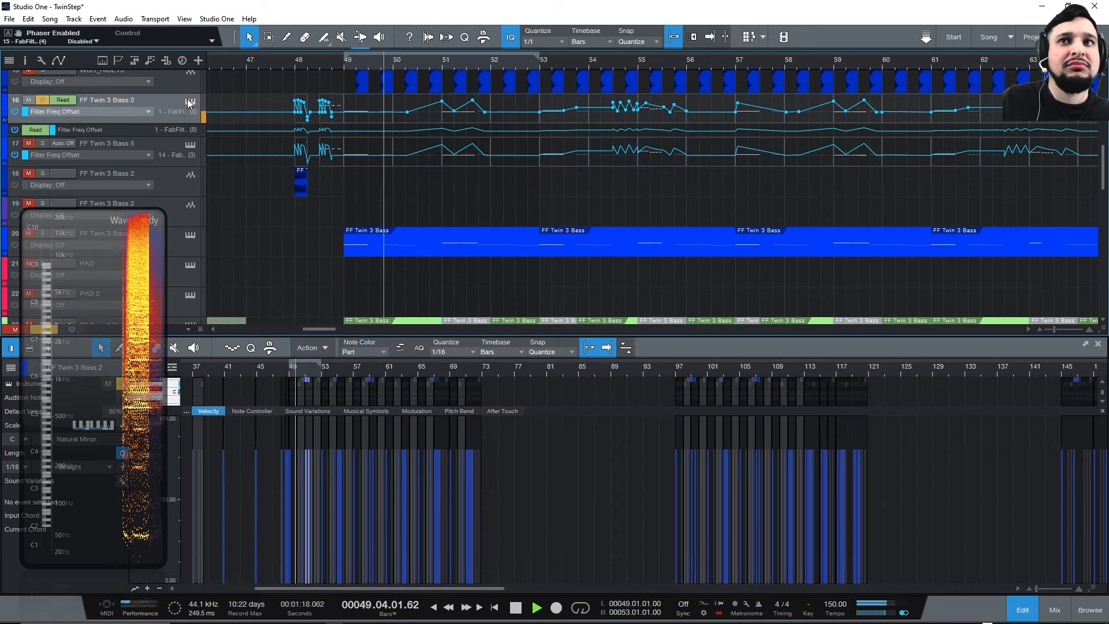
click(188, 101)
mouse_move(898, 290)
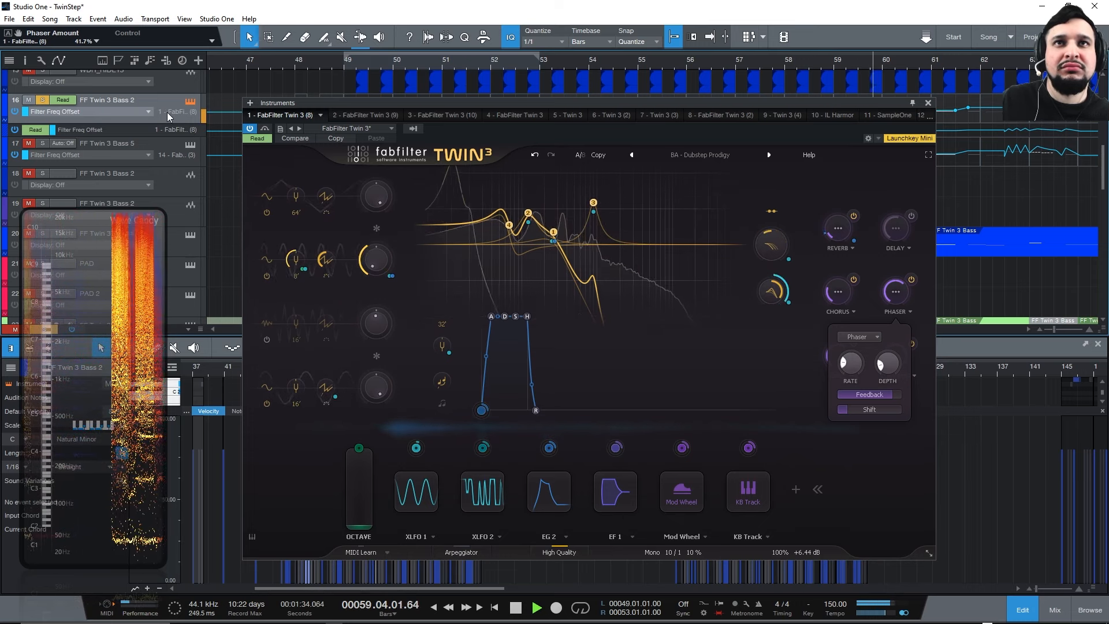
key(space)
click(344, 62)
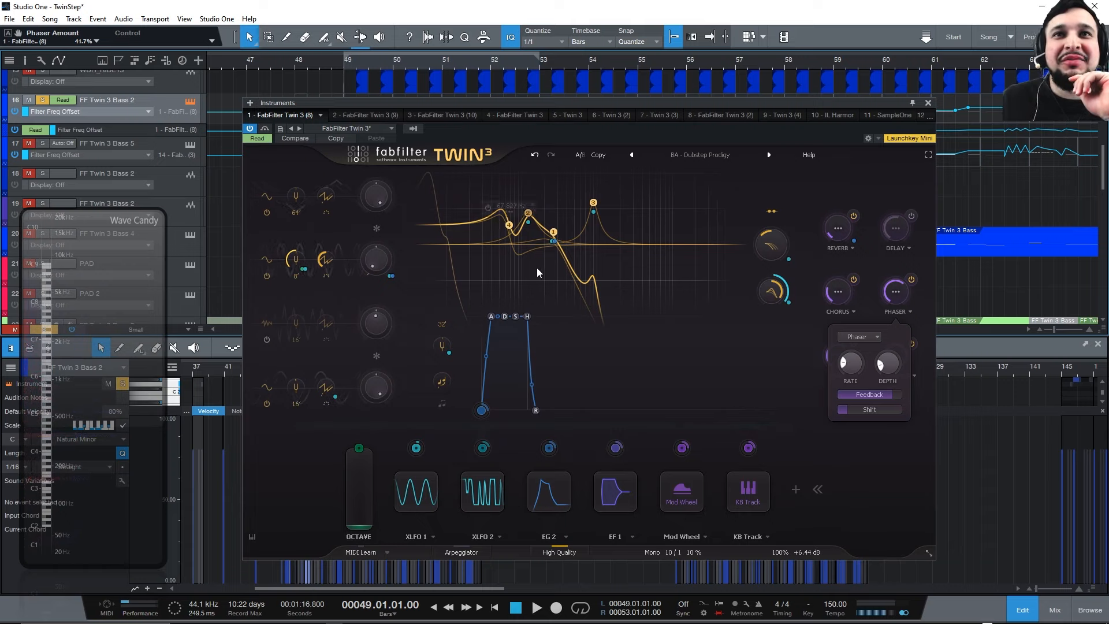
Examine the Dubstep Prodigy patch's filters and the modulation targets of XLFO 1, XLFO 2 and EG 2.
drag(616, 268, 468, 186)
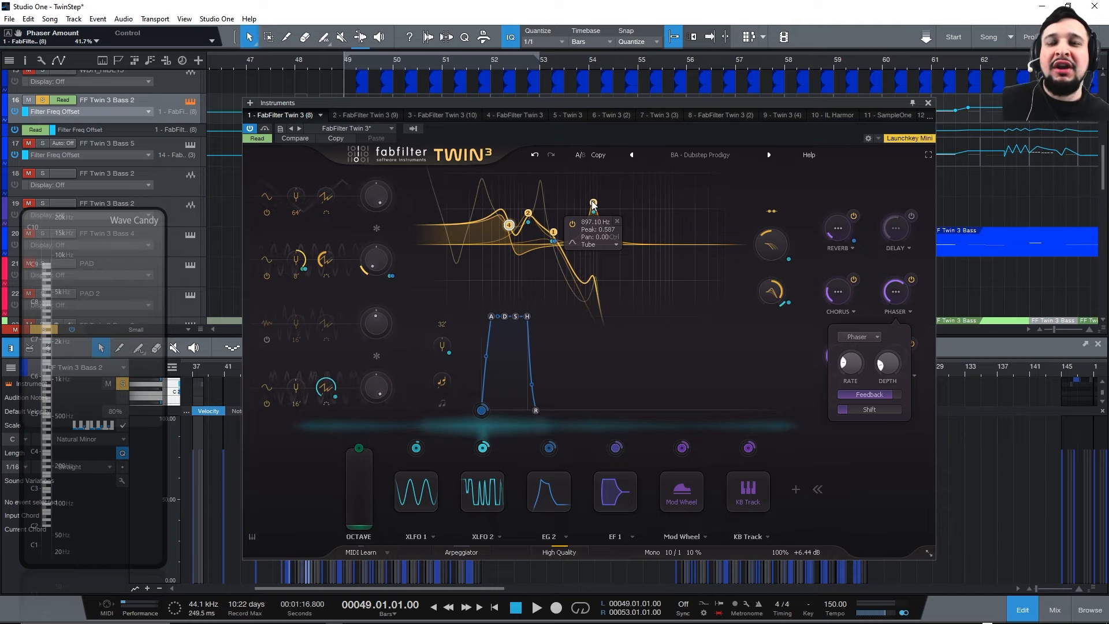
click(417, 449)
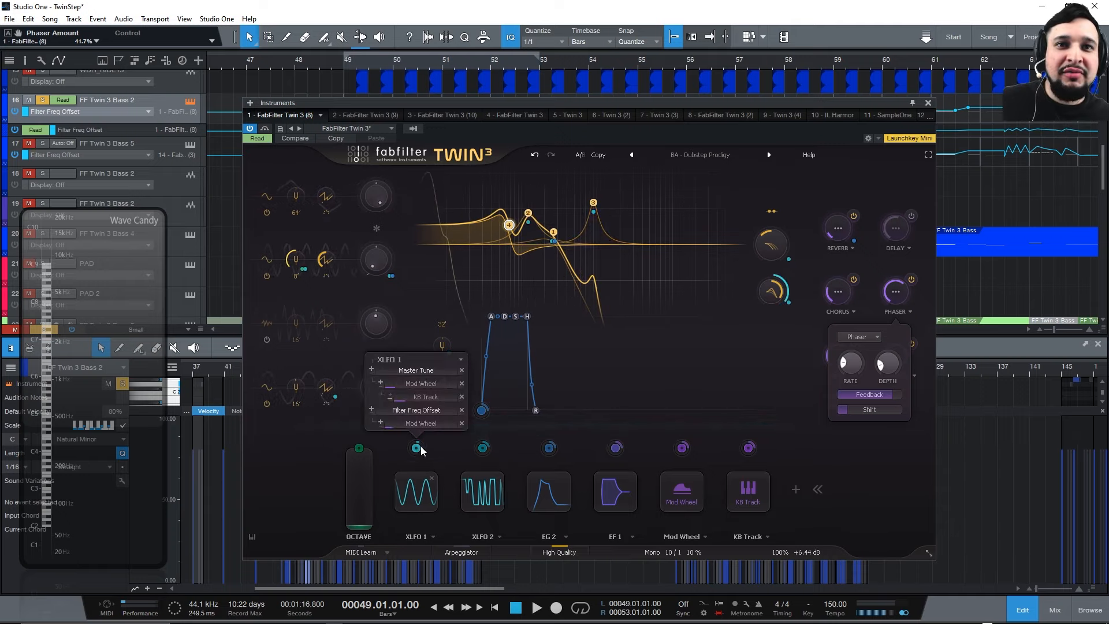
click(482, 450)
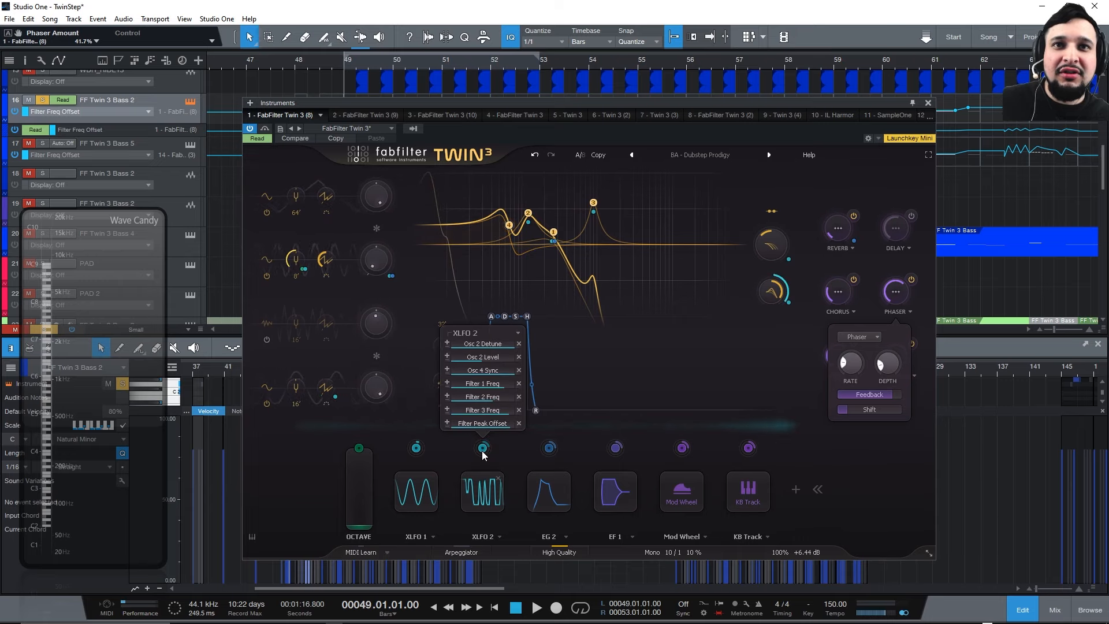
click(187, 103)
click(188, 104)
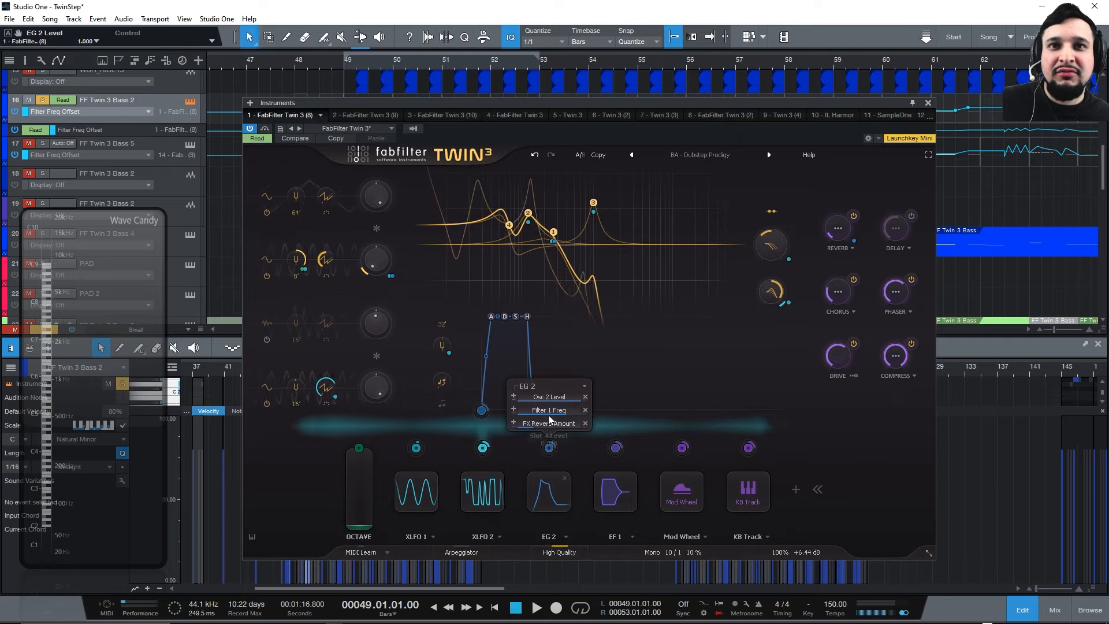
mouse_move(484, 449)
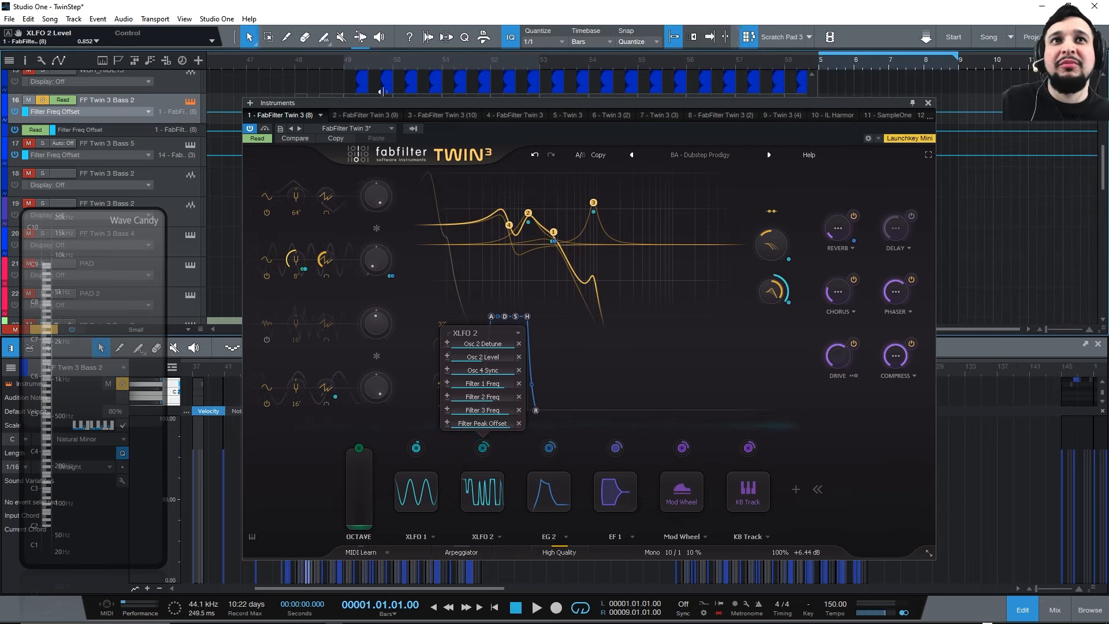
Play the soloed bass from bar 49, stop it, and check the waveform choices of Osc 1 and Osc 2.
click(344, 58)
key(space)
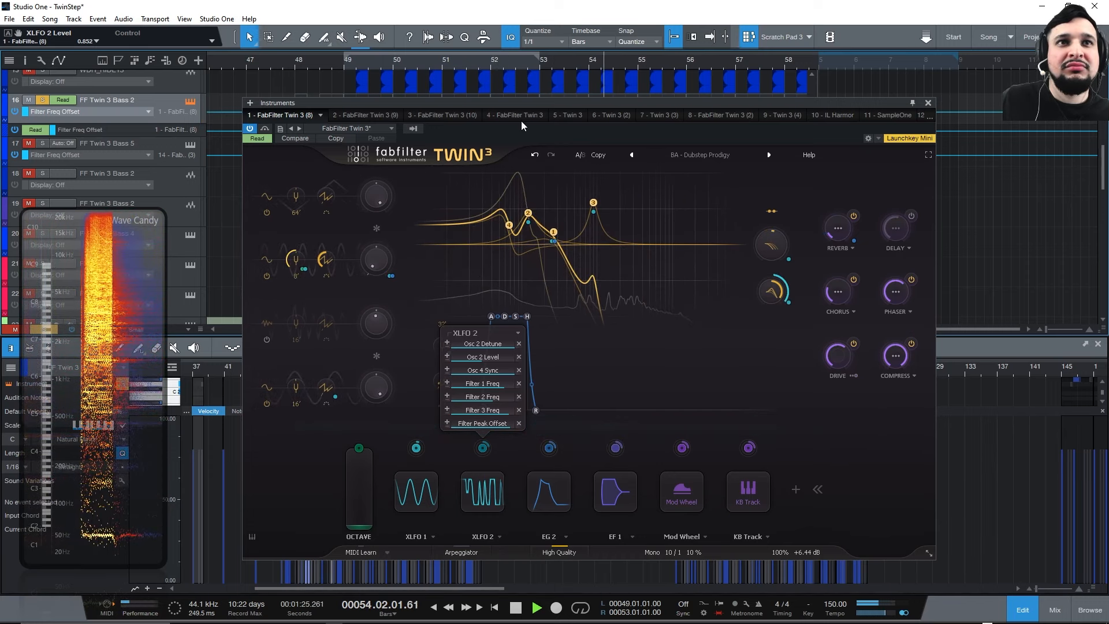
click(267, 196)
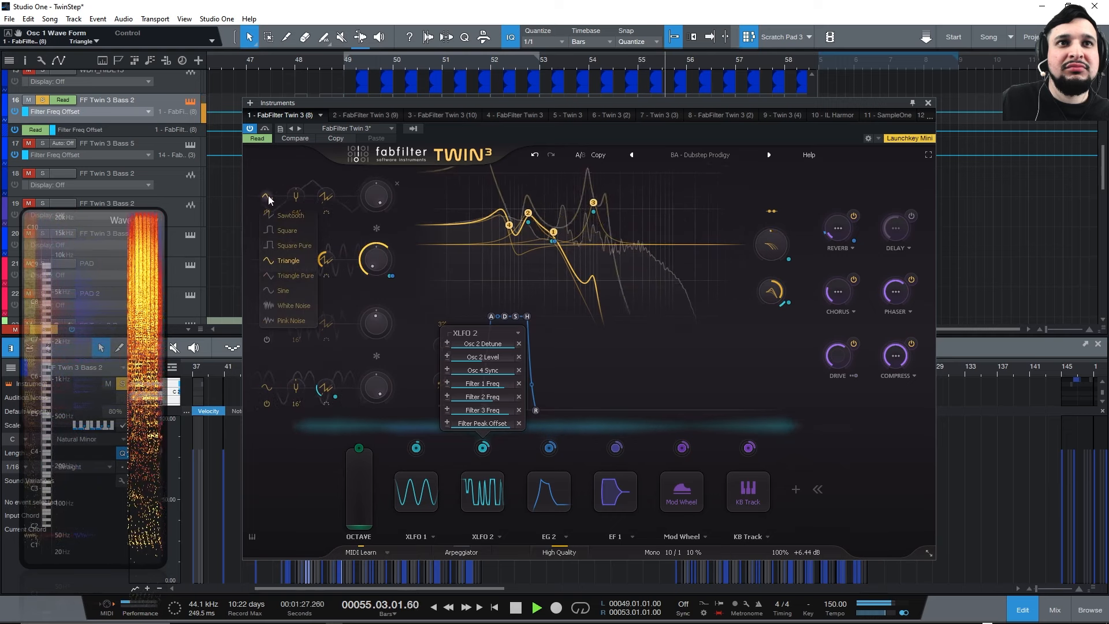
click(263, 291)
click(266, 261)
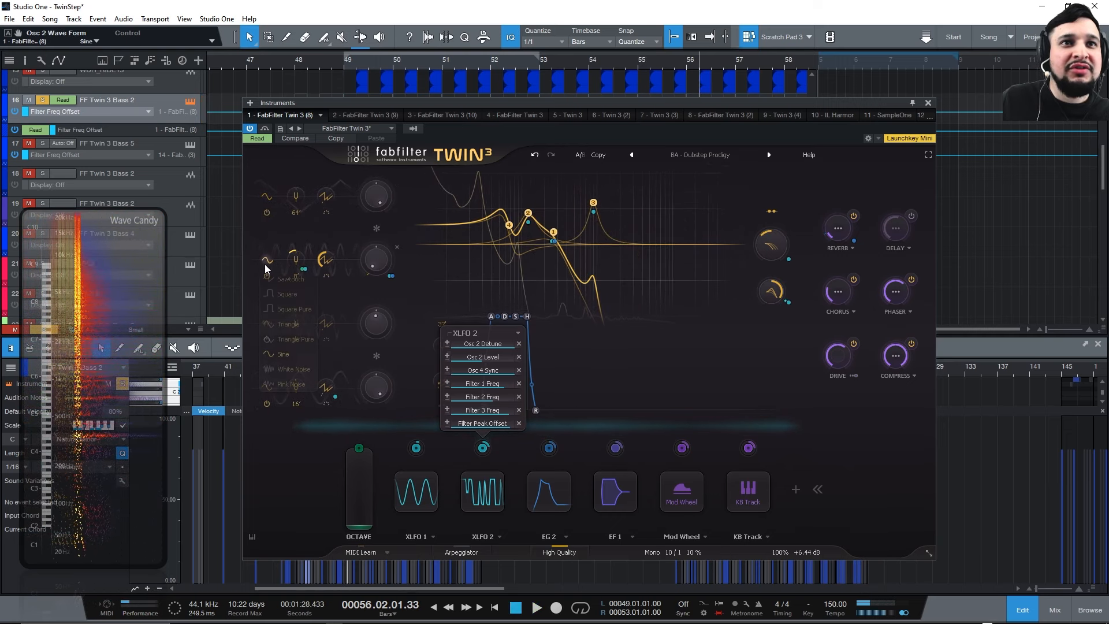
click(310, 463)
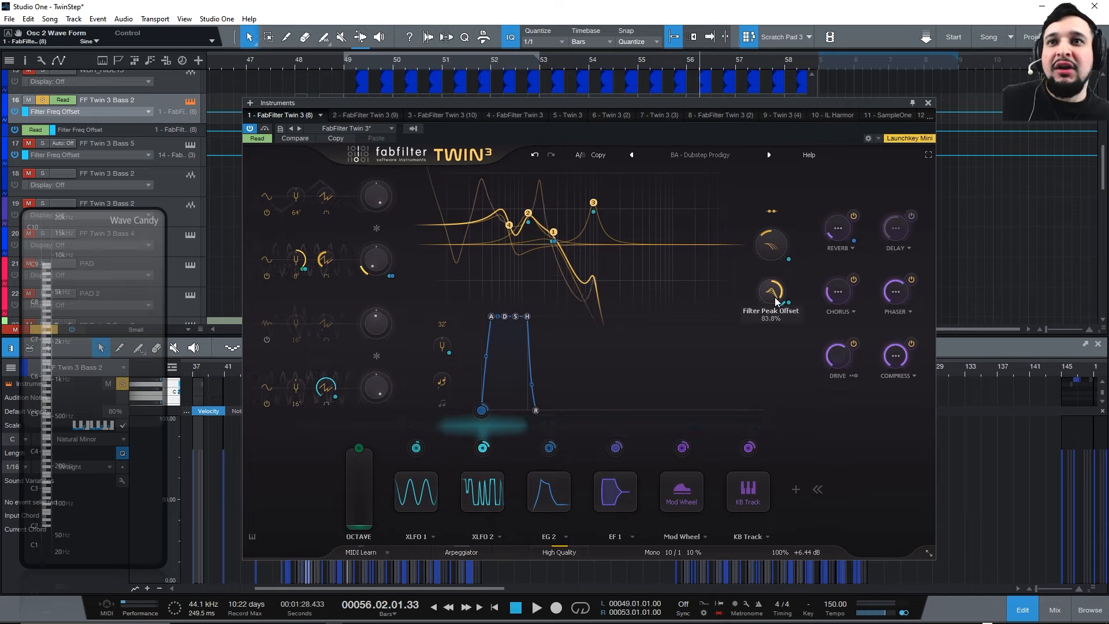
Bypass XLFO 2's modulation of the Filter Peak Offset and play the bass from bar 49.
click(345, 62)
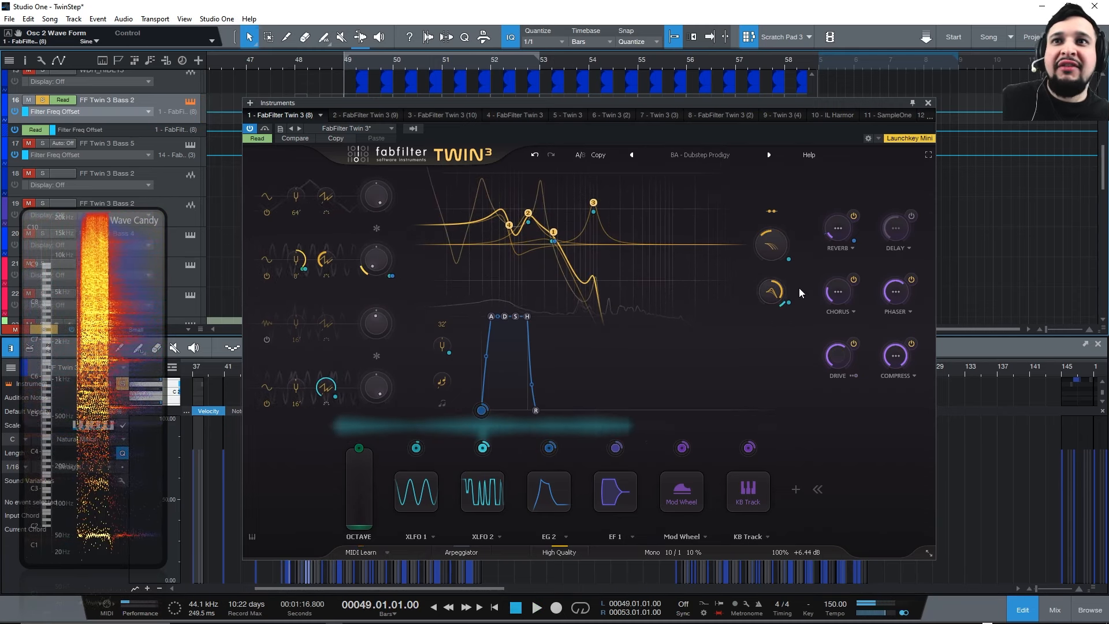
drag(779, 349, 792, 306)
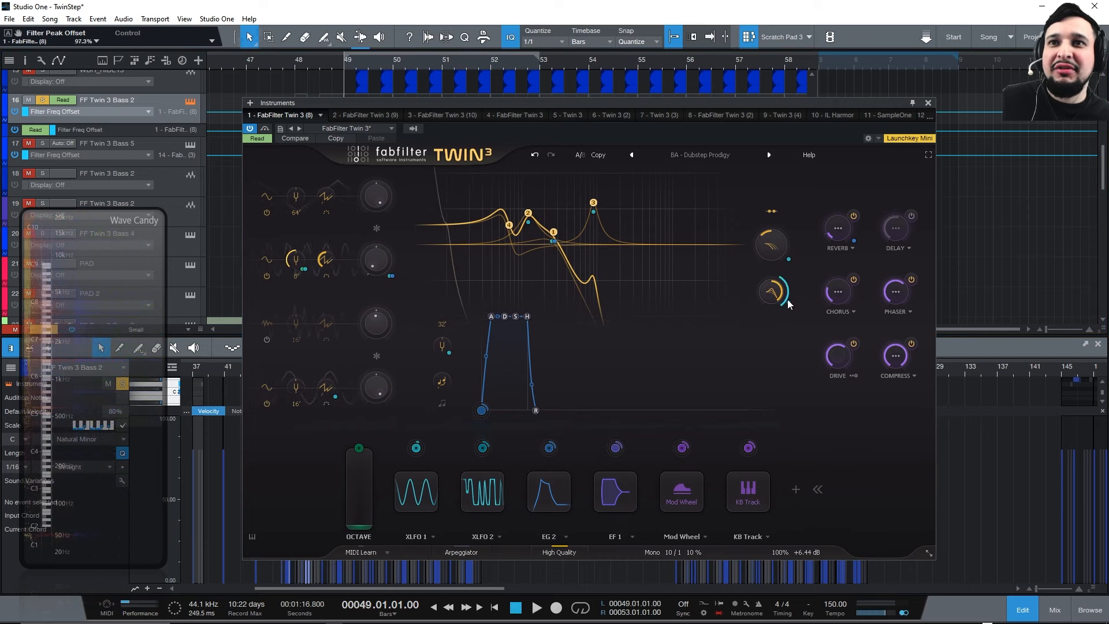
mouse_move(789, 305)
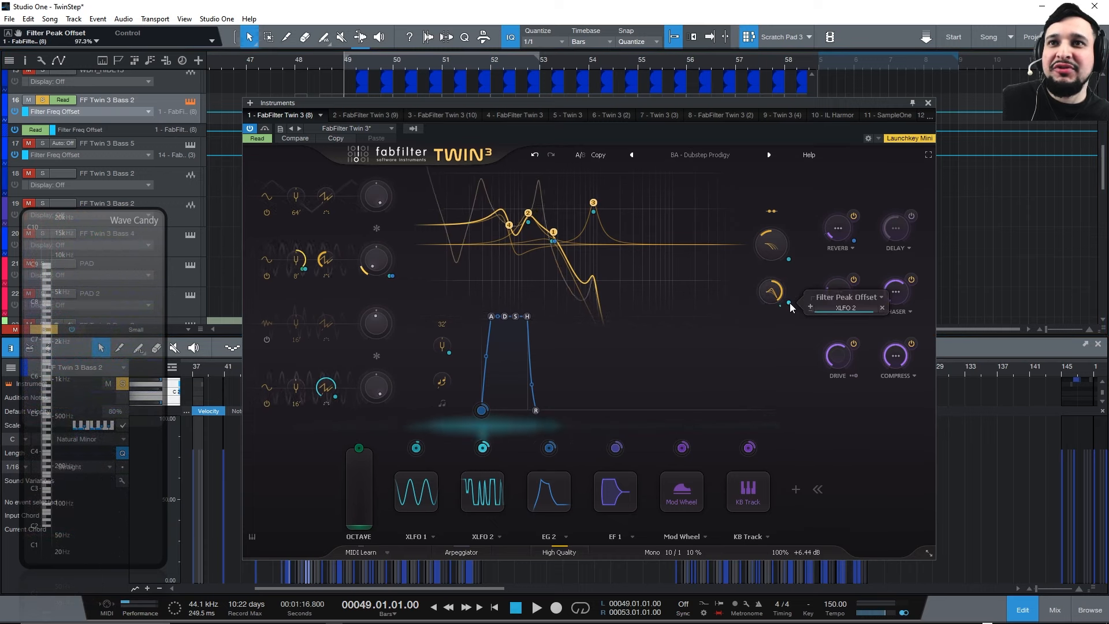
click(819, 307)
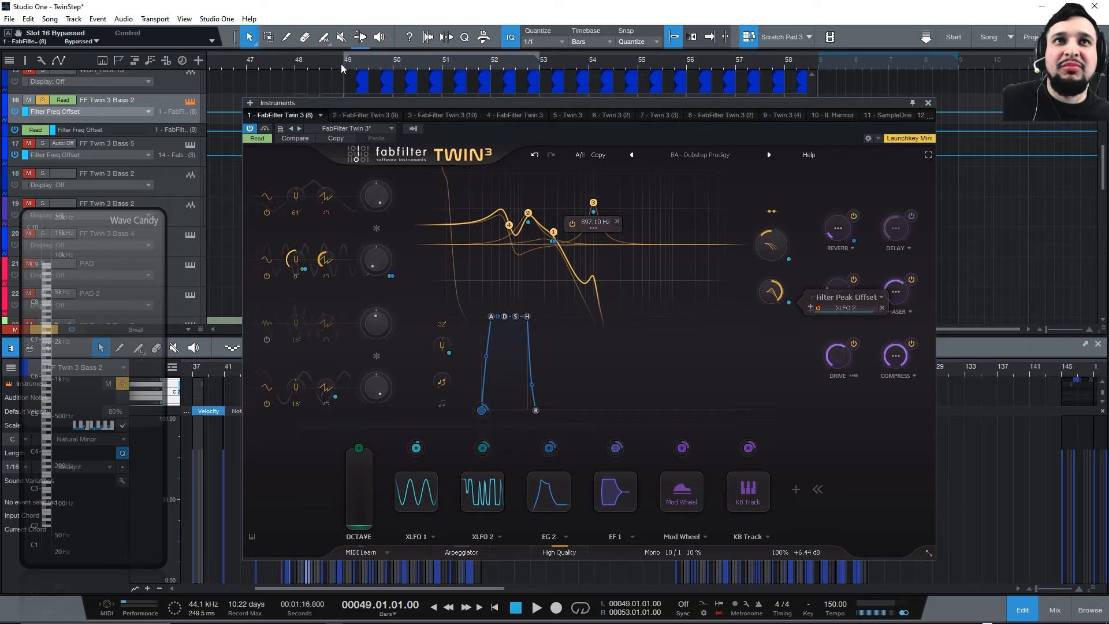
key(space)
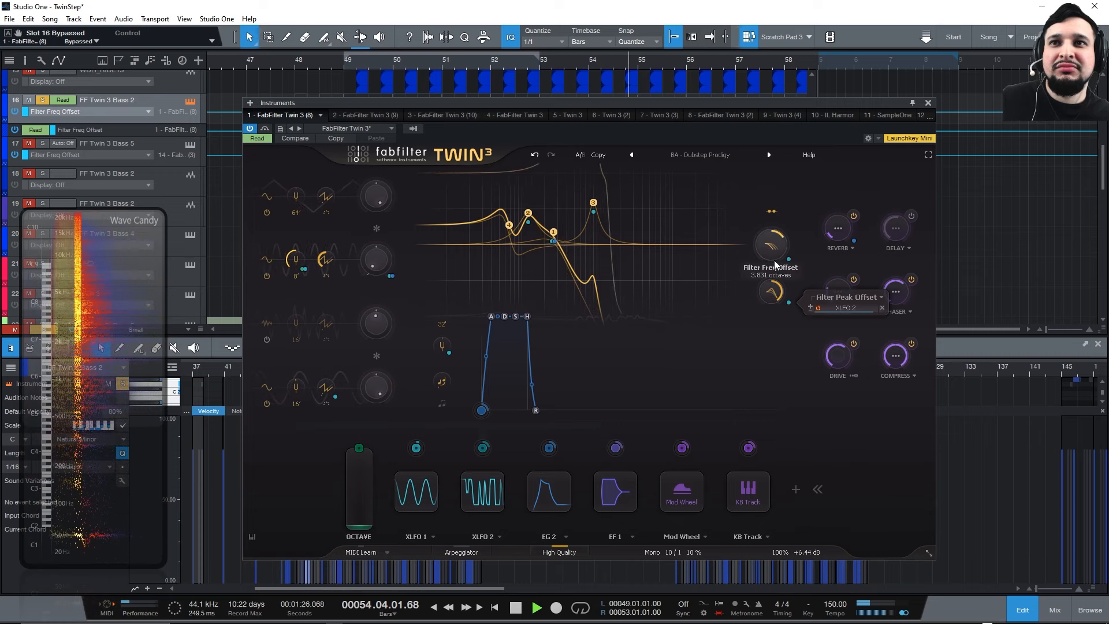
Re-enable XLFO 2's modulation of the Filter Peak Offset and replay the bass for comparison.
click(817, 308)
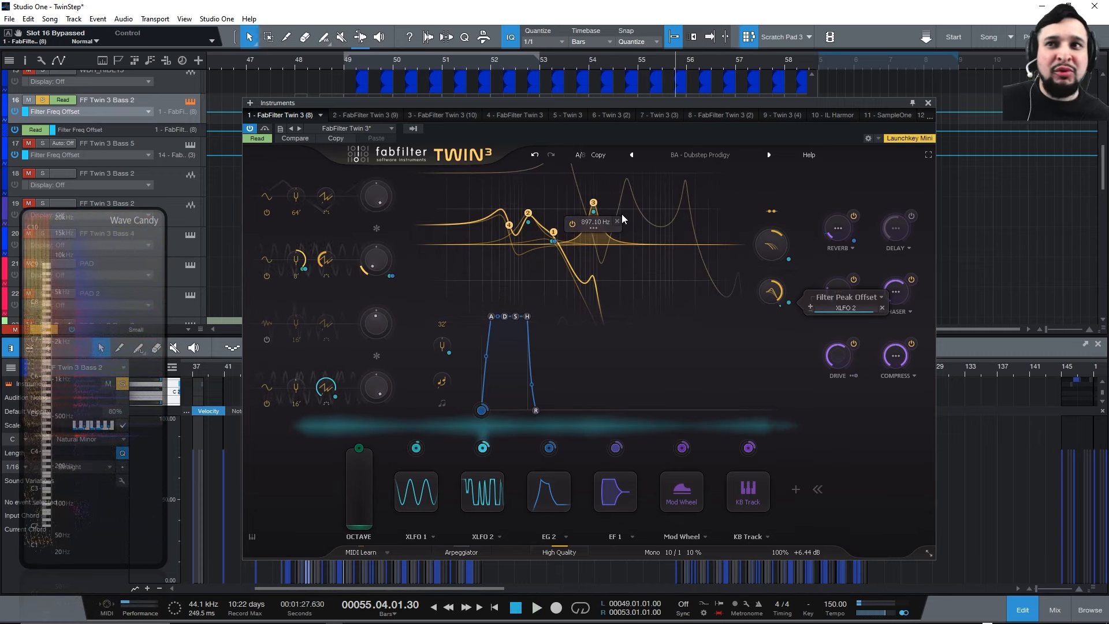
click(392, 71)
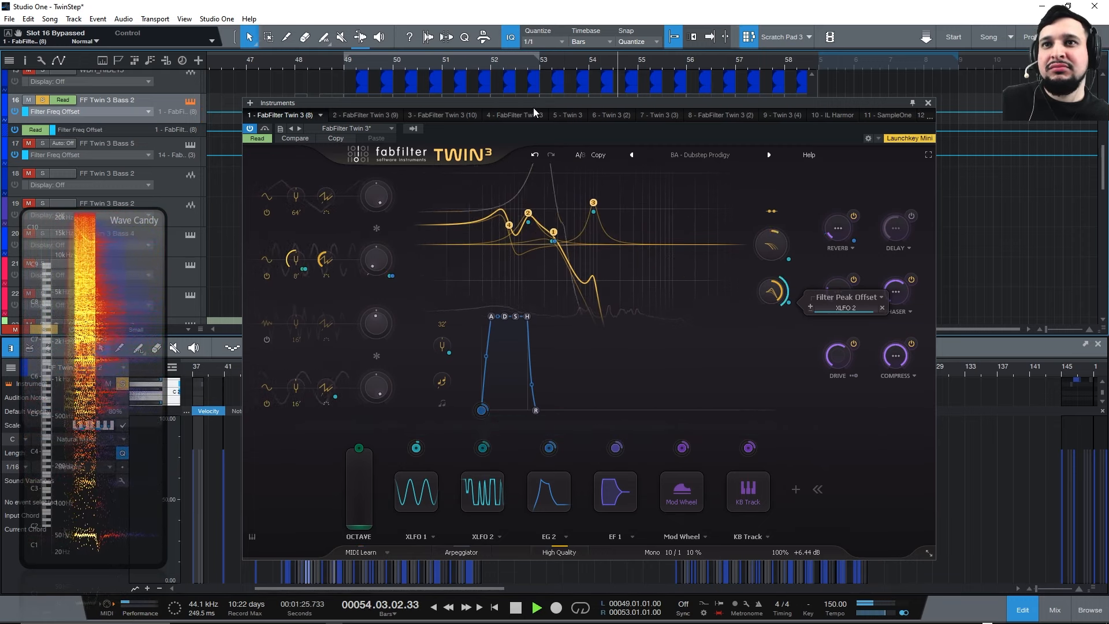
key(space)
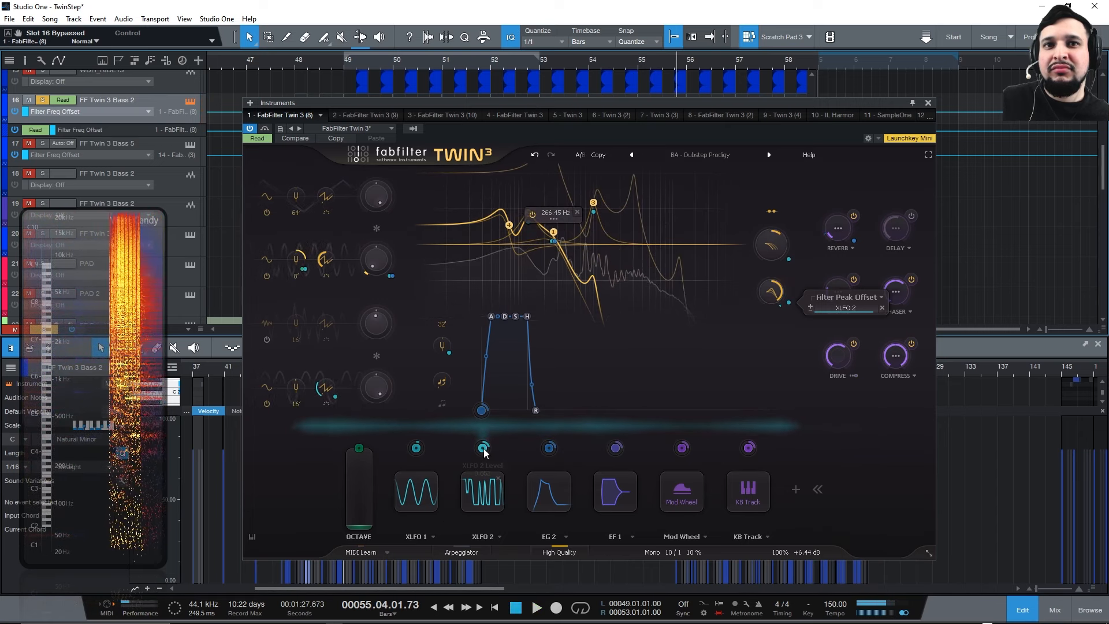
Expand XLFO 2's step pattern, return to bar 49, and close and reopen the synth to view the track's Filter Freq Offset automation.
click(495, 481)
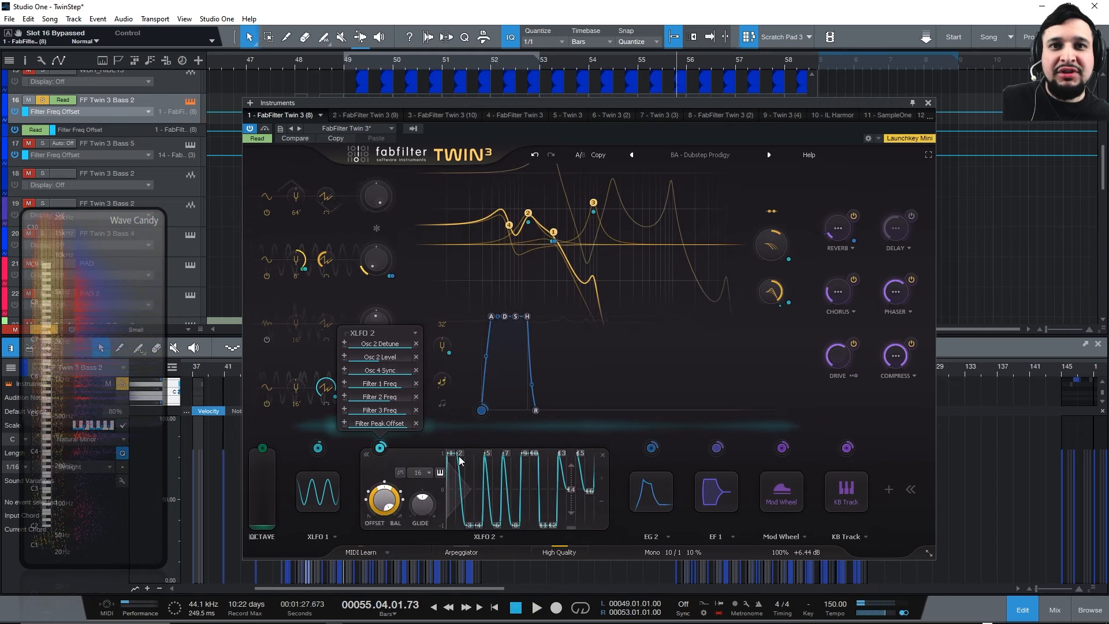
click(348, 61)
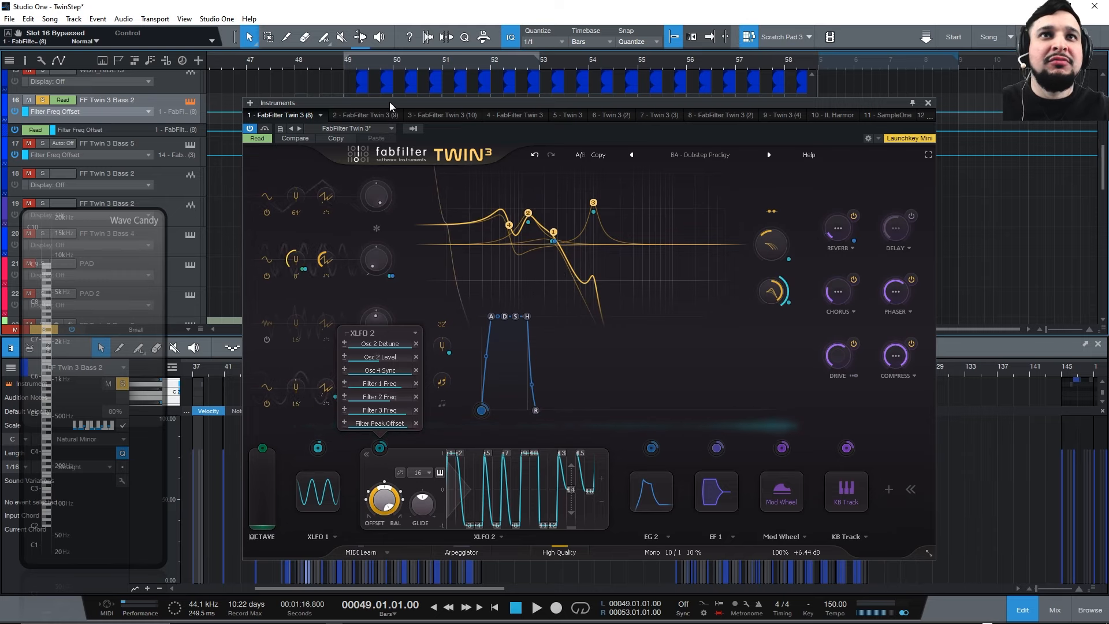
click(190, 102)
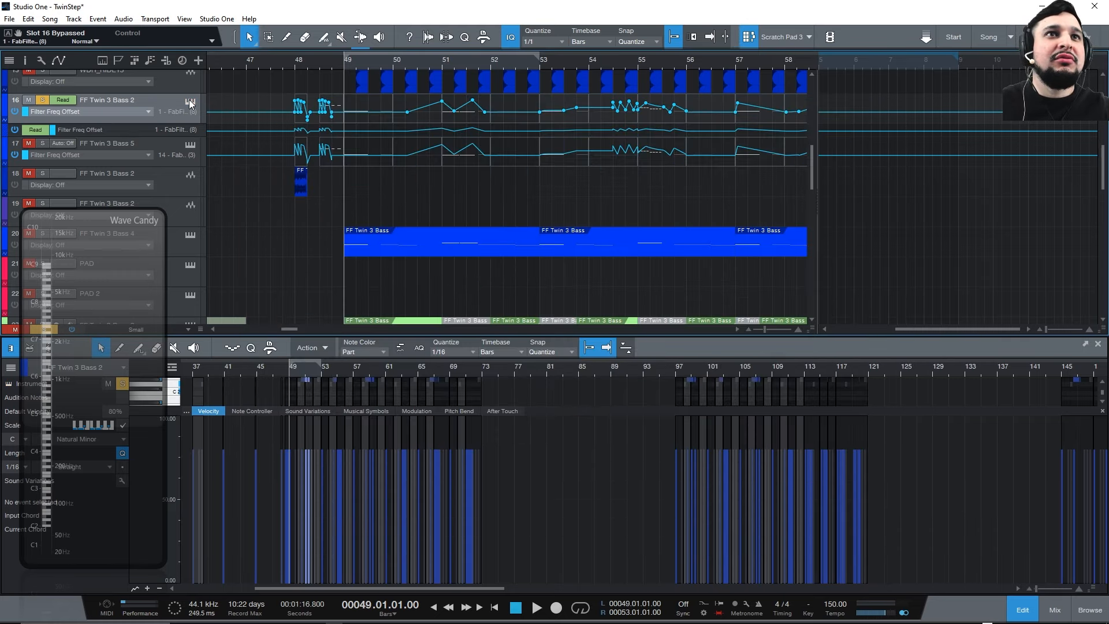
click(190, 102)
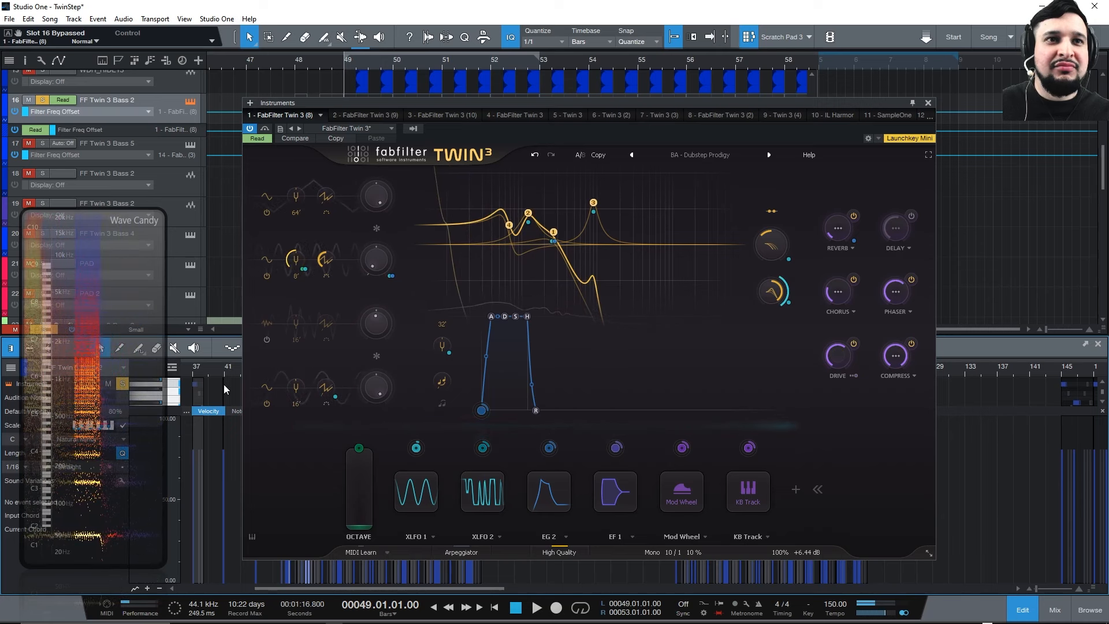
Expand XLFO 2's step pattern, move the synth window clear of the piano keys and audition a note.
click(472, 488)
drag(445, 106, 543, 84)
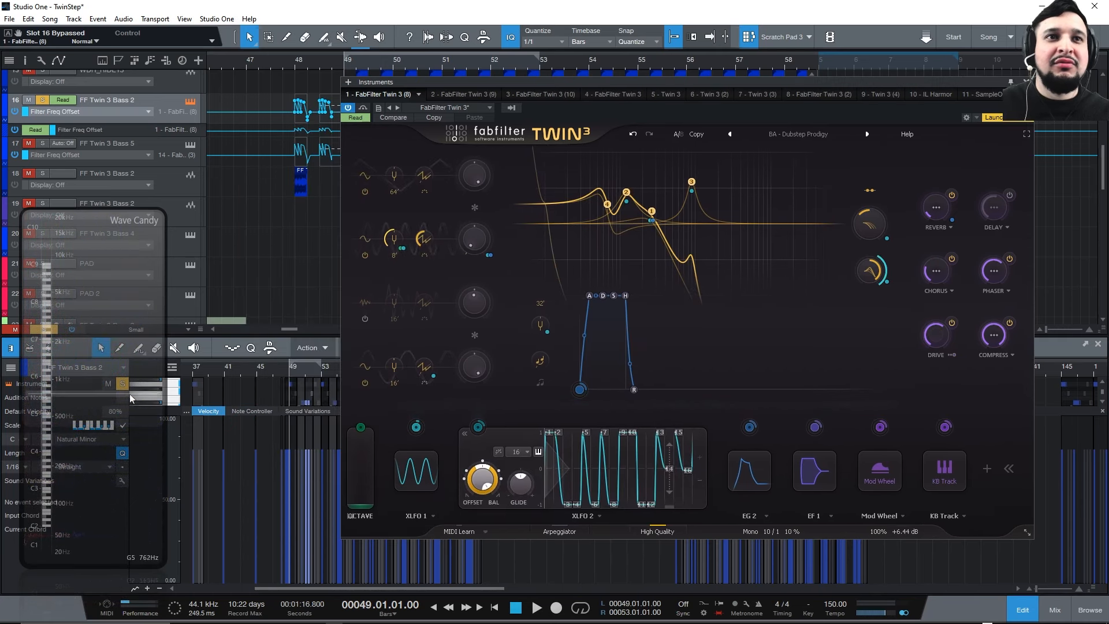
click(175, 392)
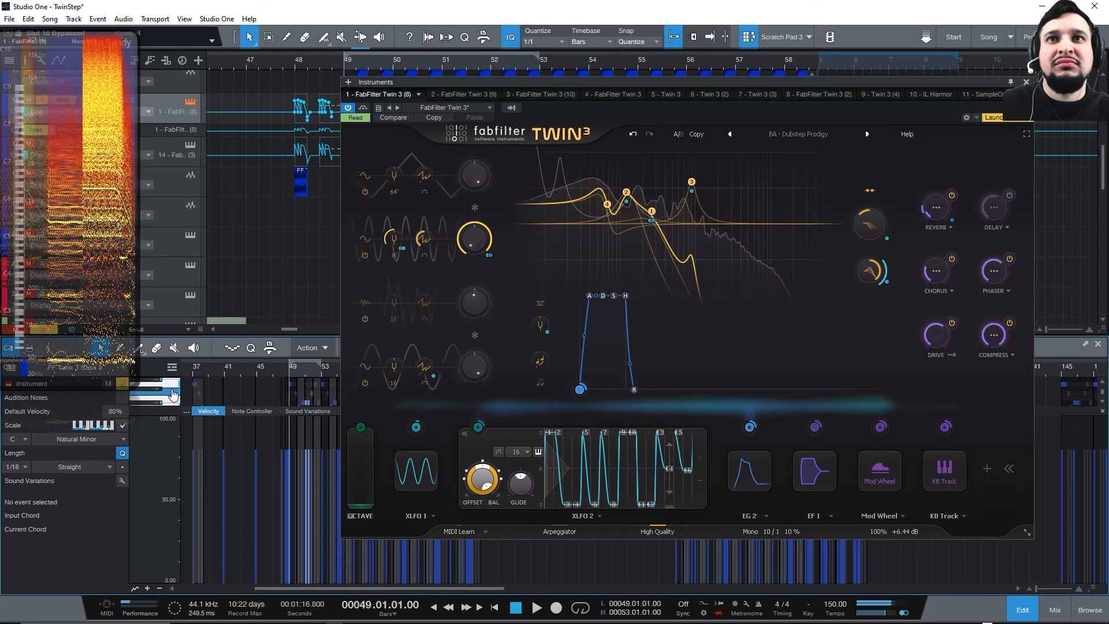
Drop XLFO 2's step 2 to the minimum, raise step 3, lower step 2's glide and audition notes with the new pattern.
mouse_move(571, 505)
mouse_down()
mouse_move(567, 467)
mouse_move(554, 557)
mouse_up()
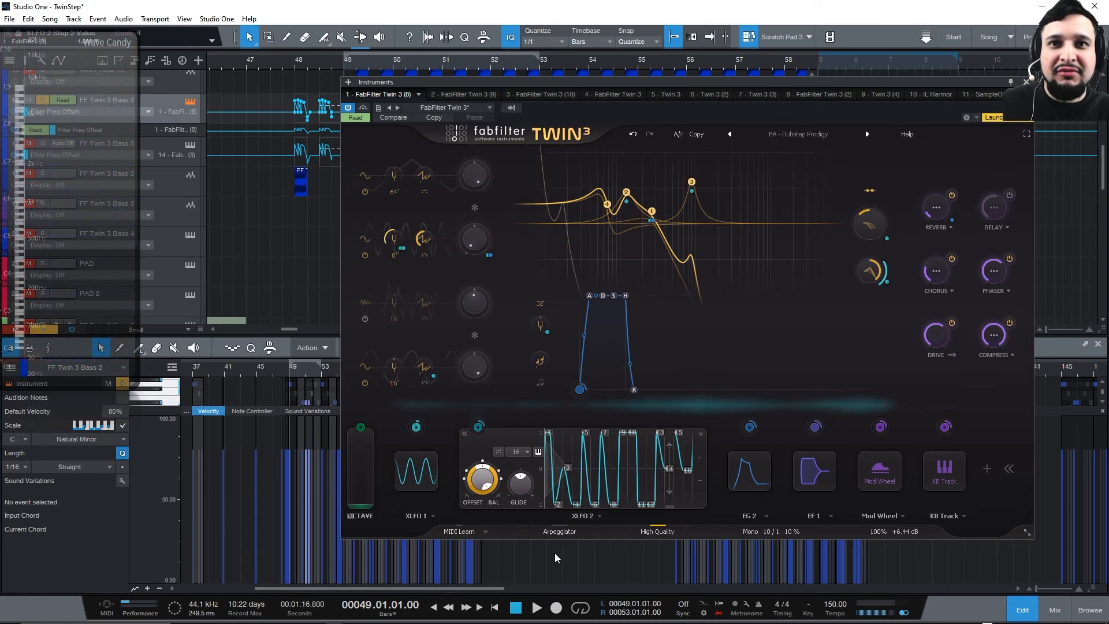
click(559, 506)
drag(741, 488, 745, 618)
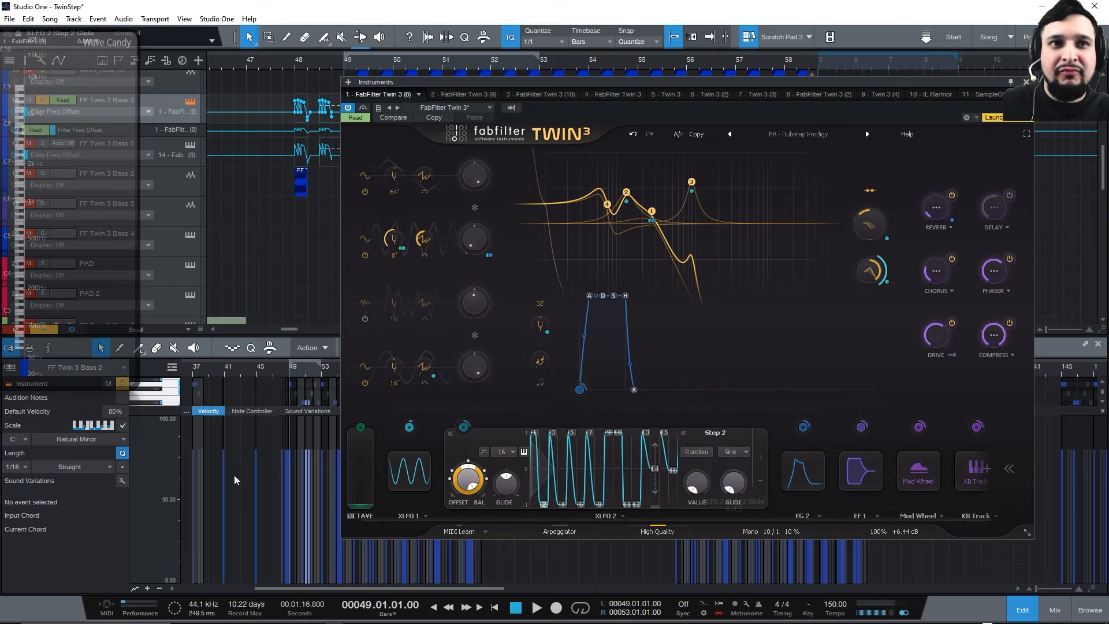
click(170, 384)
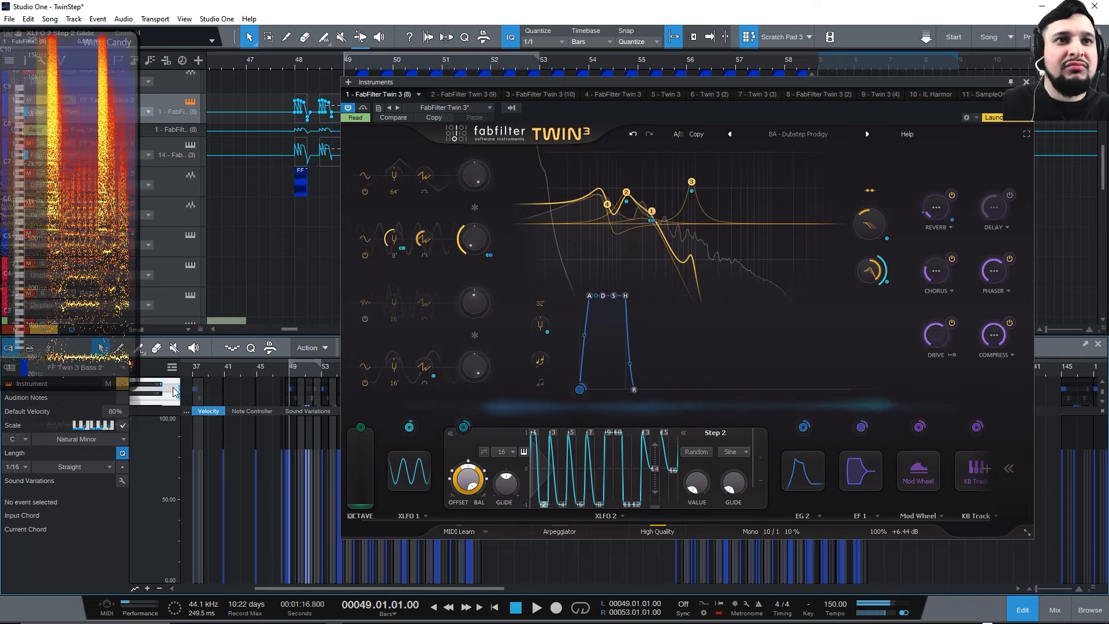
click(174, 397)
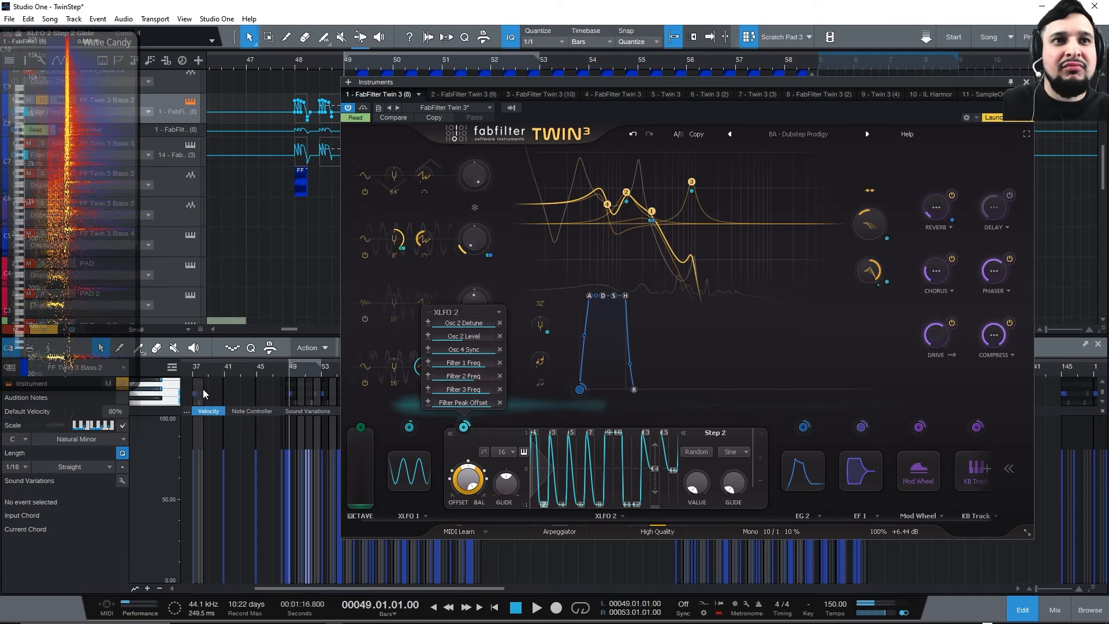
click(176, 397)
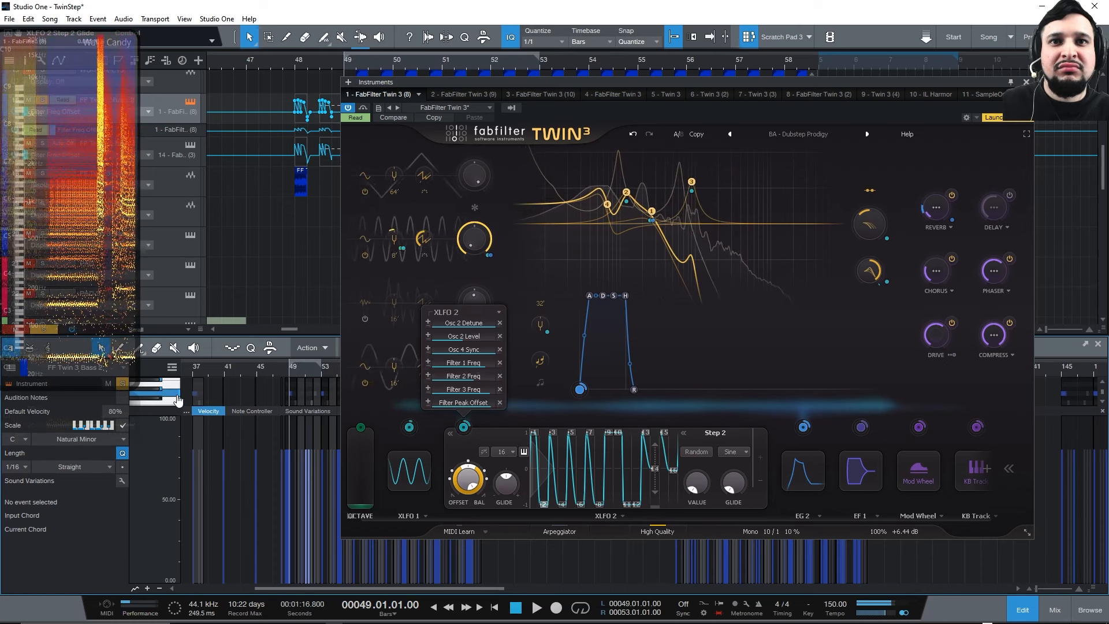
Set XLFO 2's sync to 2, raise step 2 to the maximum and audition a note after each change.
click(511, 451)
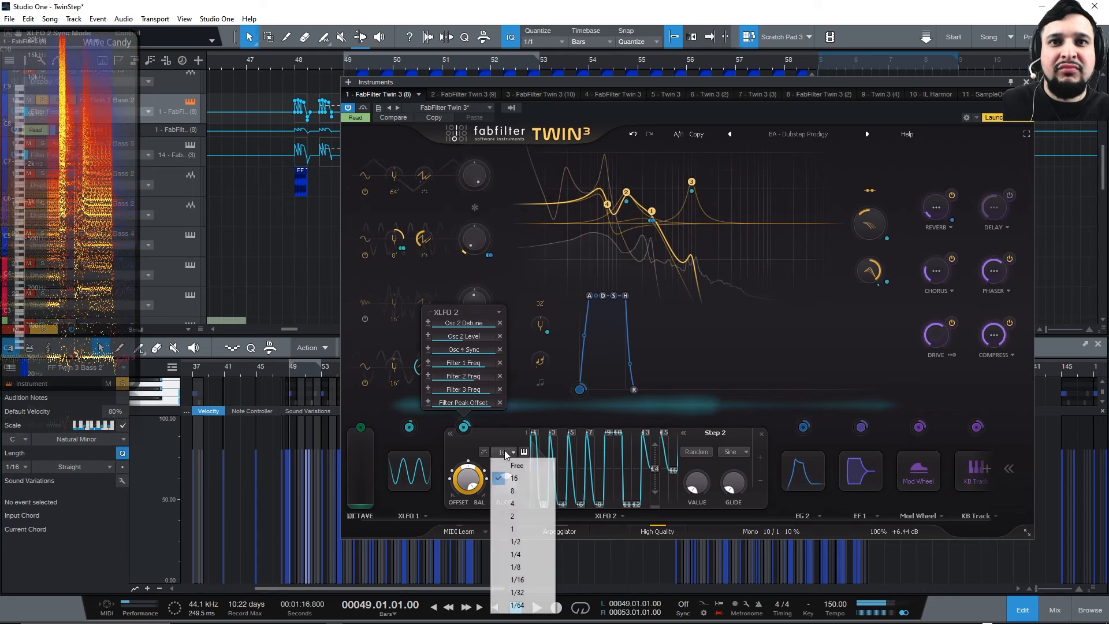
click(525, 517)
click(174, 396)
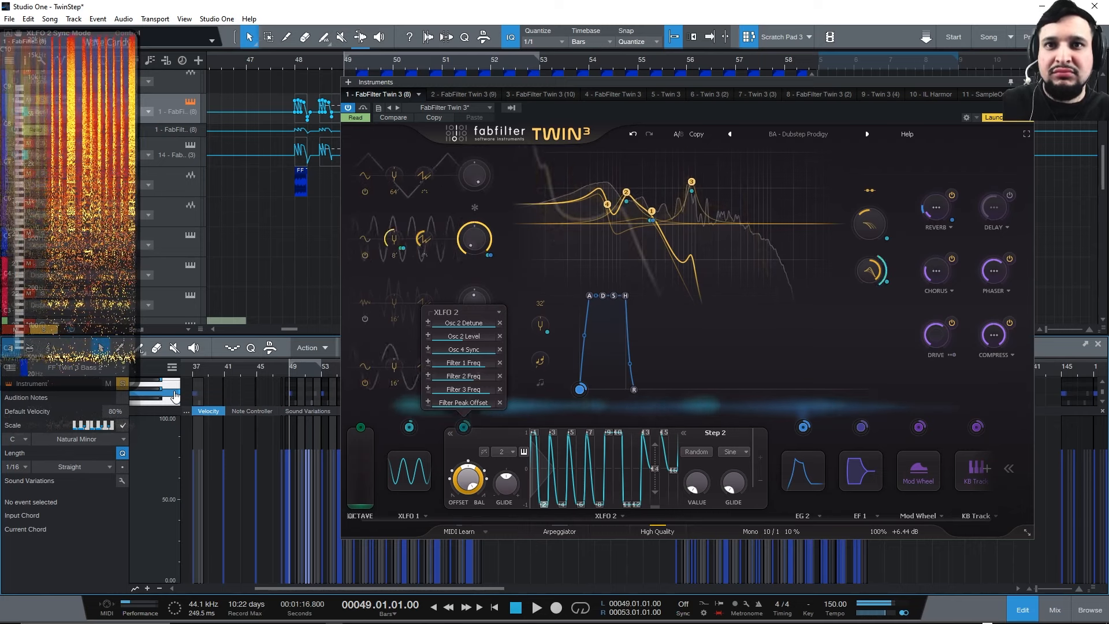
drag(543, 504, 538, 420)
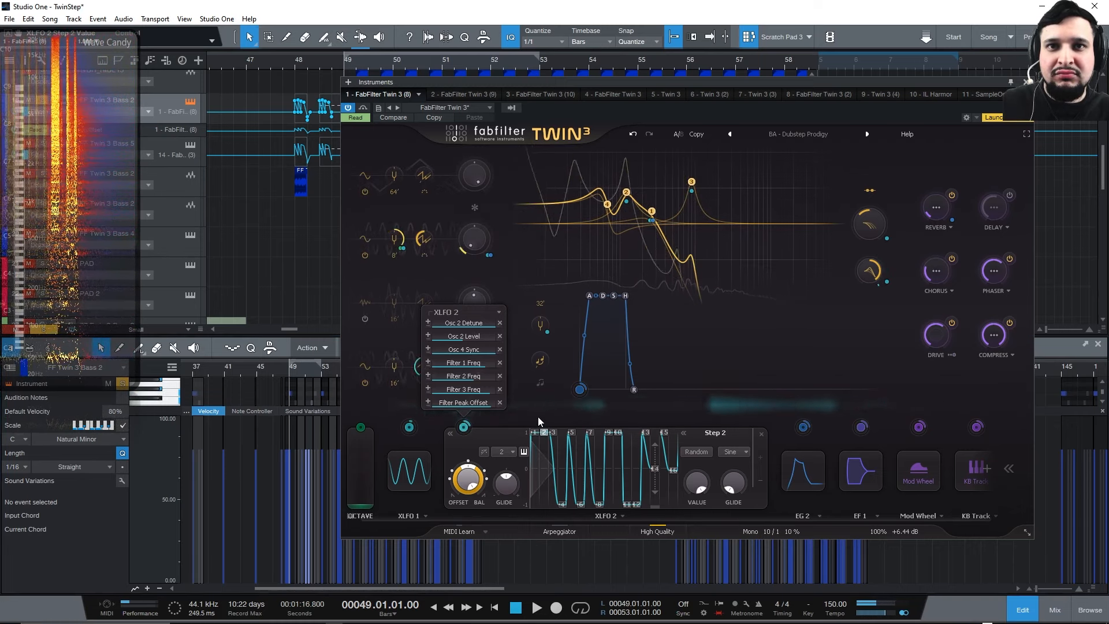
click(174, 398)
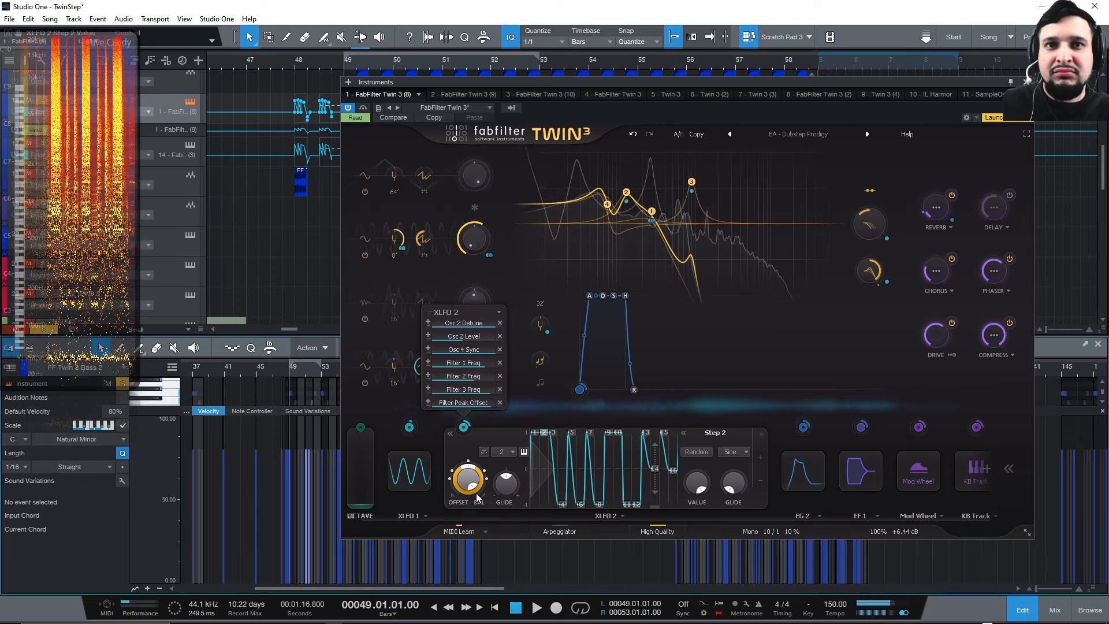
Try XLFO 2 sync values of 1/2, 2 and 4, auditioning a note with each.
click(509, 452)
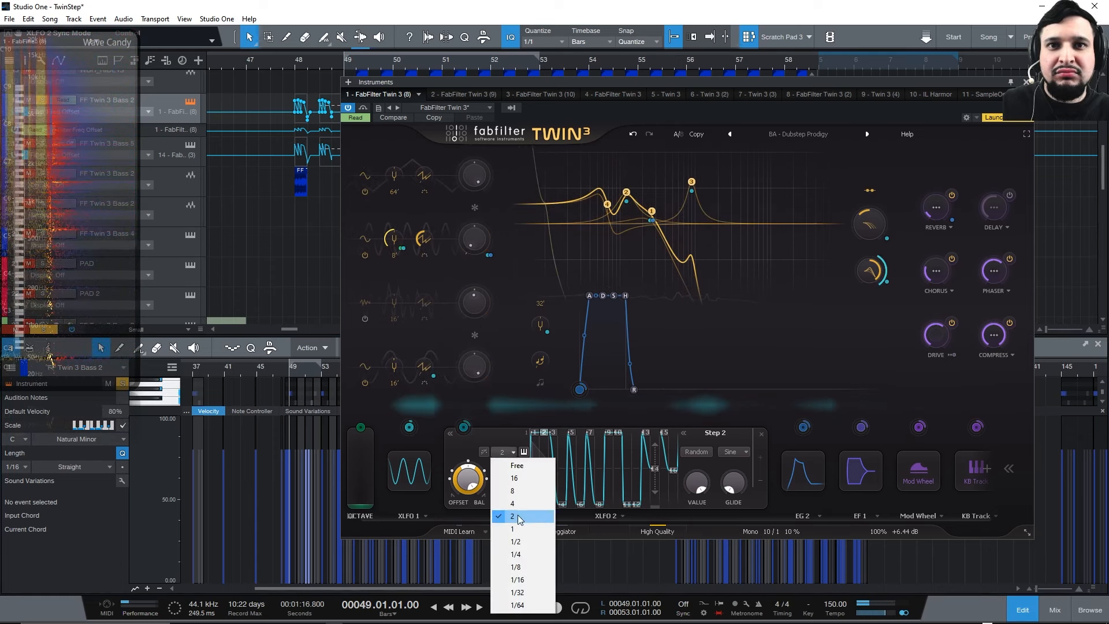
click(515, 541)
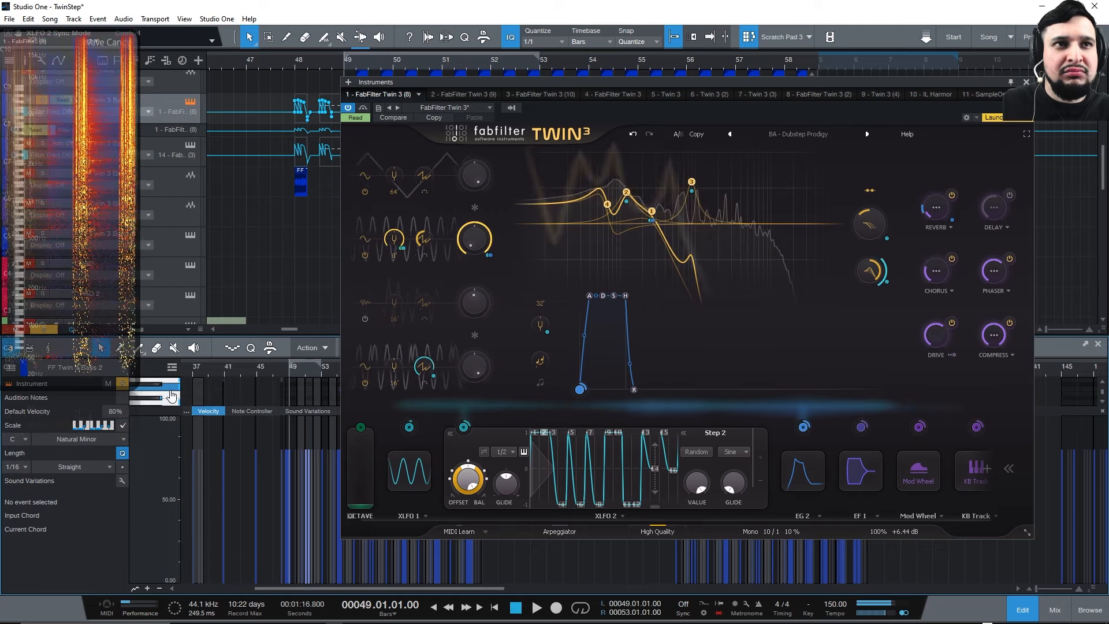
click(502, 452)
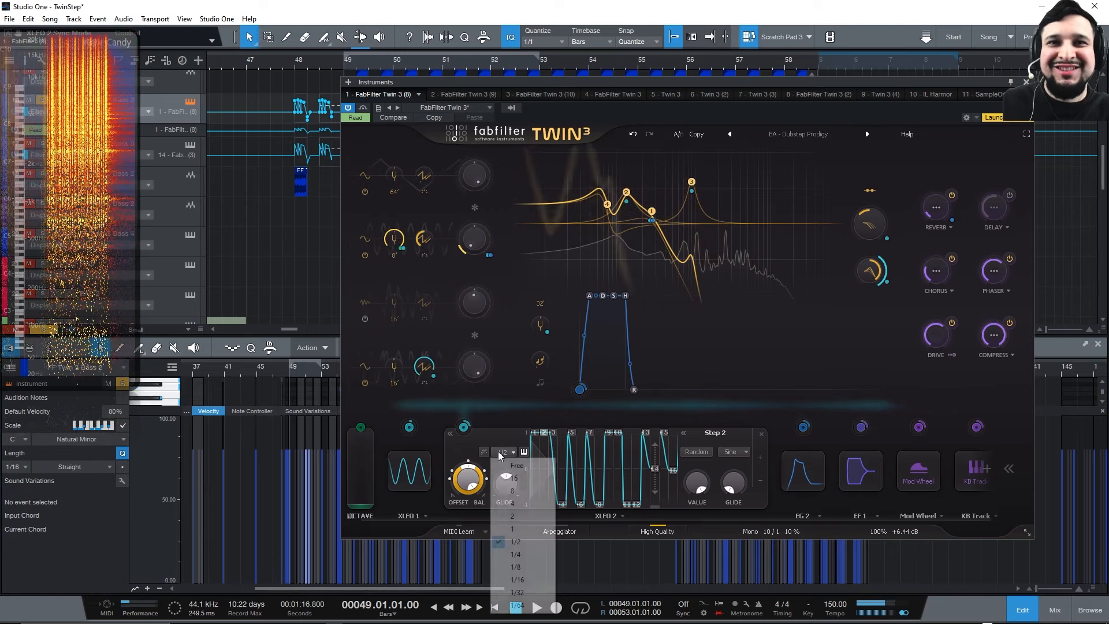
click(522, 519)
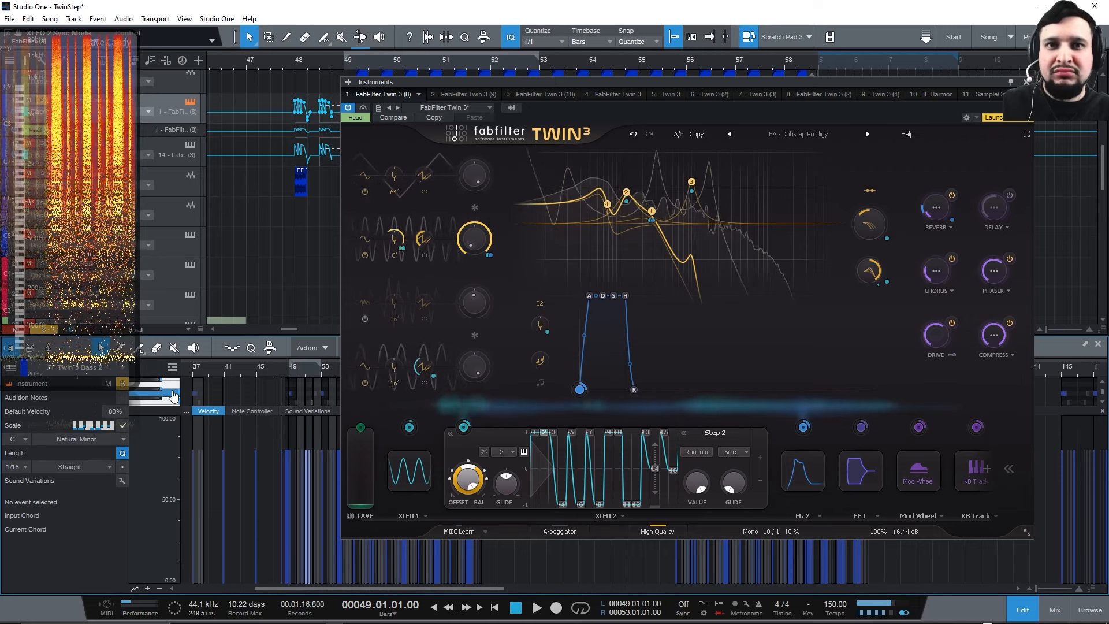
click(502, 451)
click(507, 500)
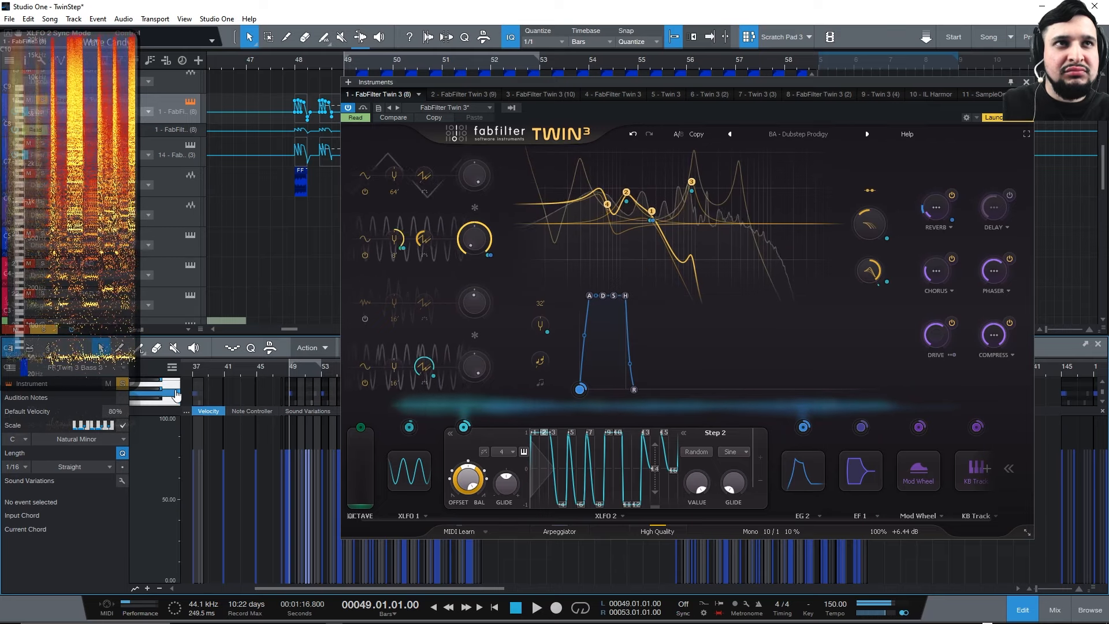
Play the bass line with the altered XLFO 2, stop it and place the playhead at bar 51.
key(space)
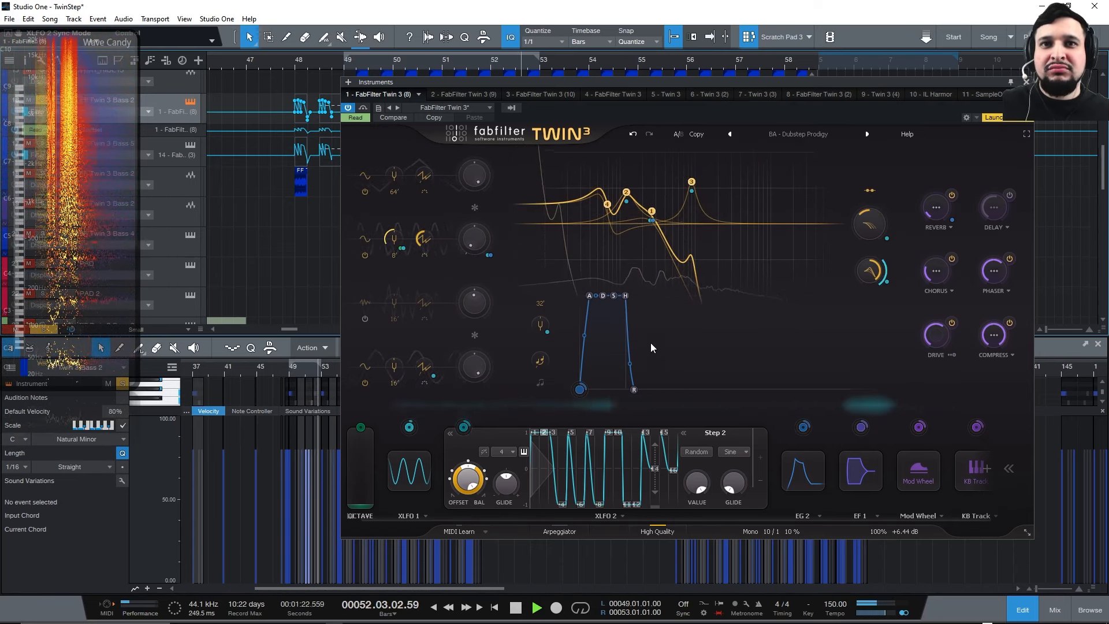
key(space)
click(446, 63)
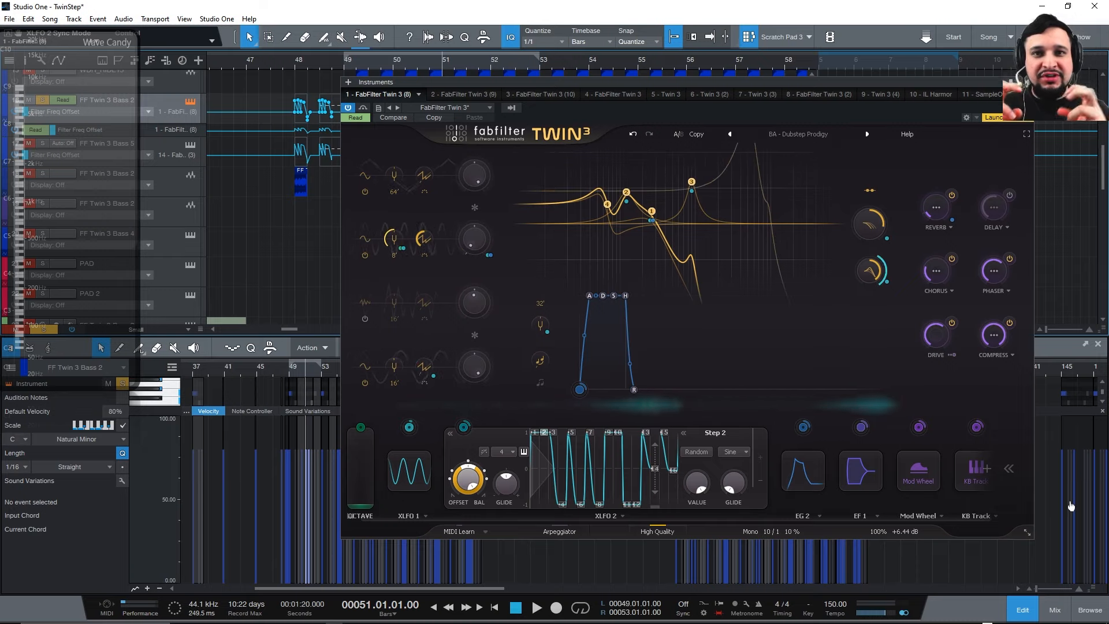
Undo XLFO 2's sync changes and the step 2 edits.
click(632, 137)
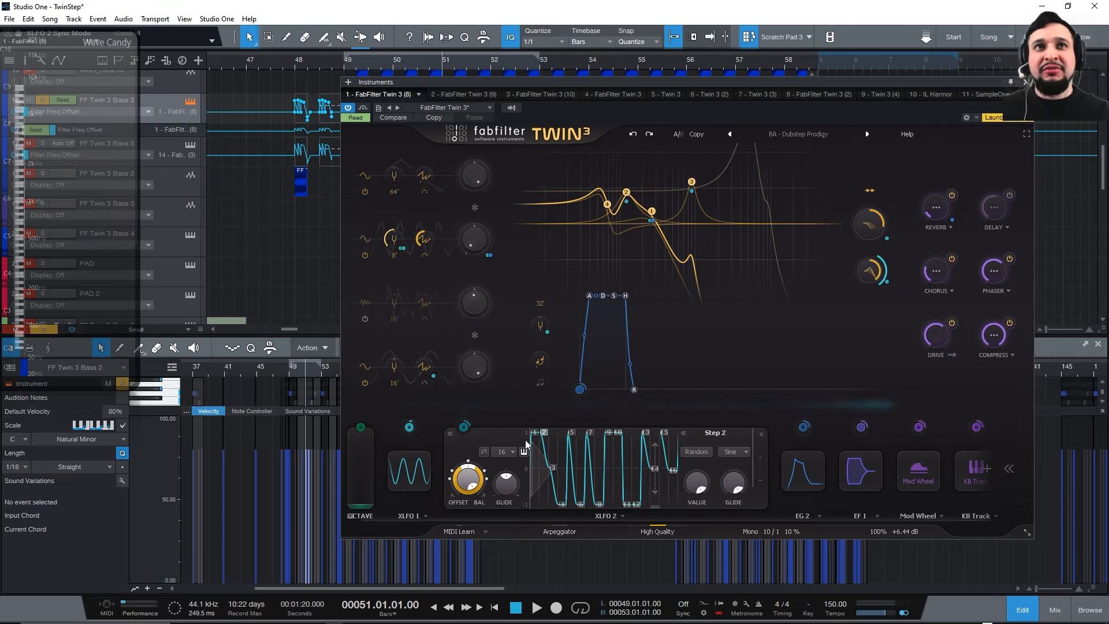
Play a short passage of the bass from bar 49, stop it and return the playhead to bar 49.
click(347, 66)
key(space)
key(space)
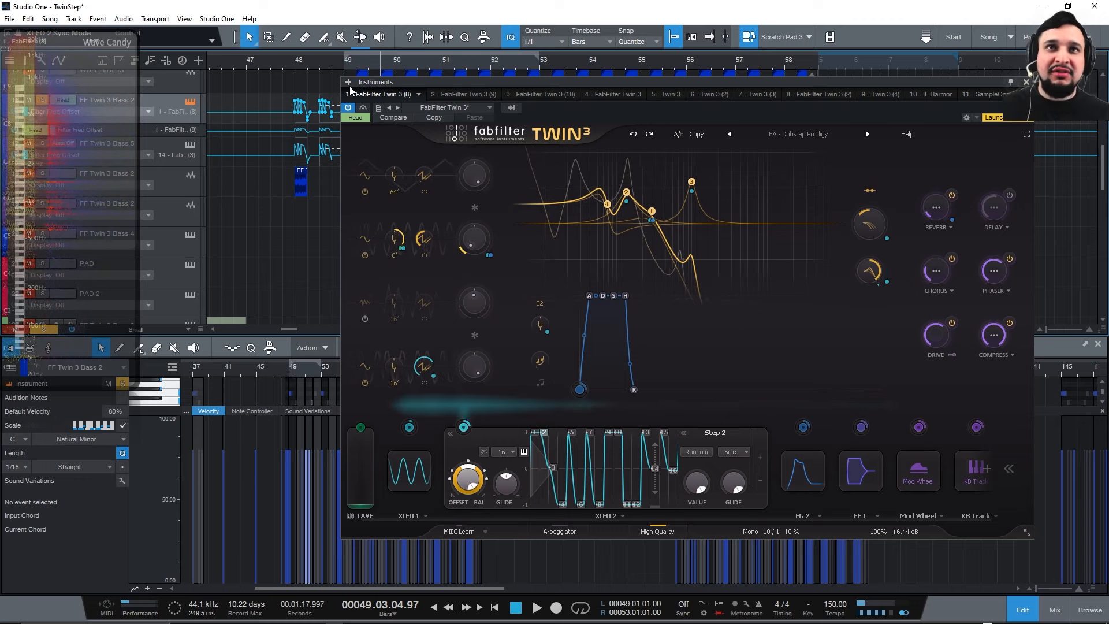
click(344, 64)
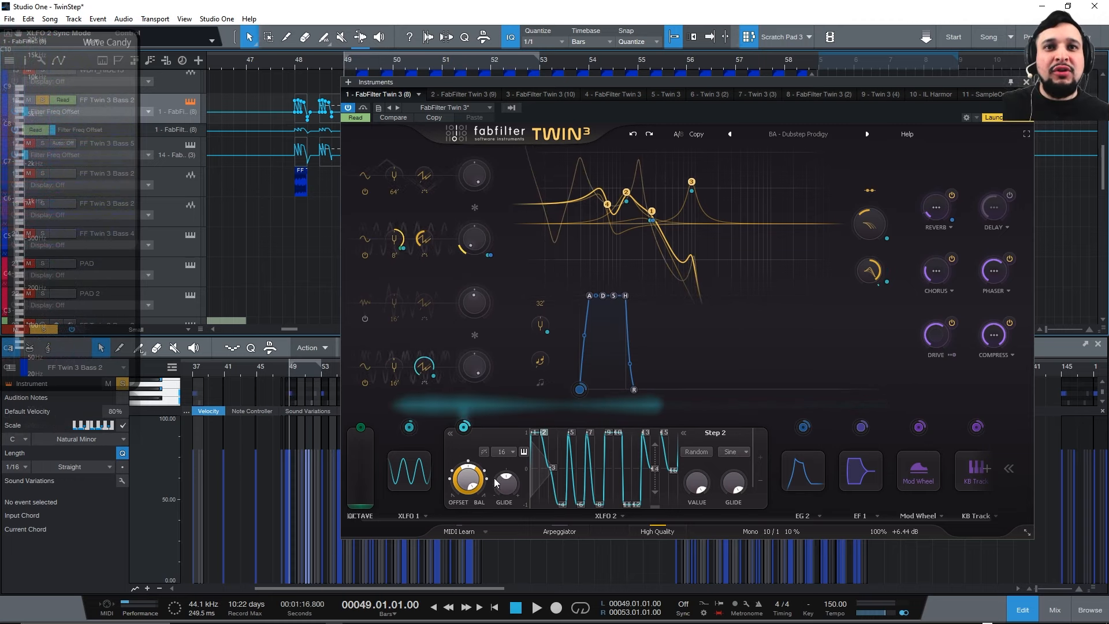
Set XLFO 2's sync to 8 and audition the bass from bar 49.
click(510, 453)
click(530, 491)
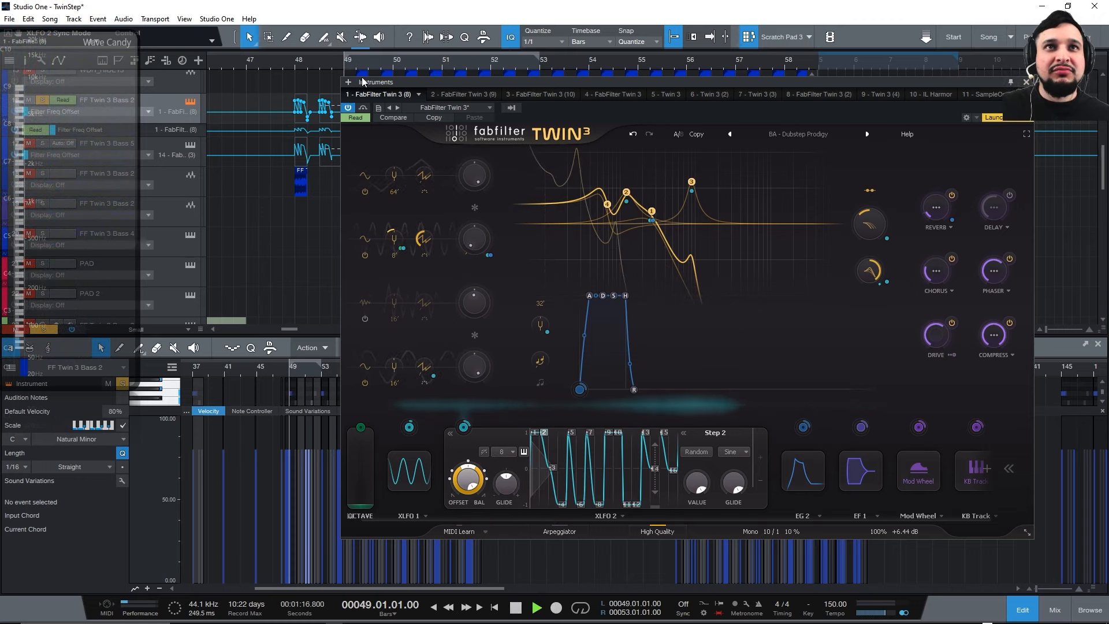
click(346, 65)
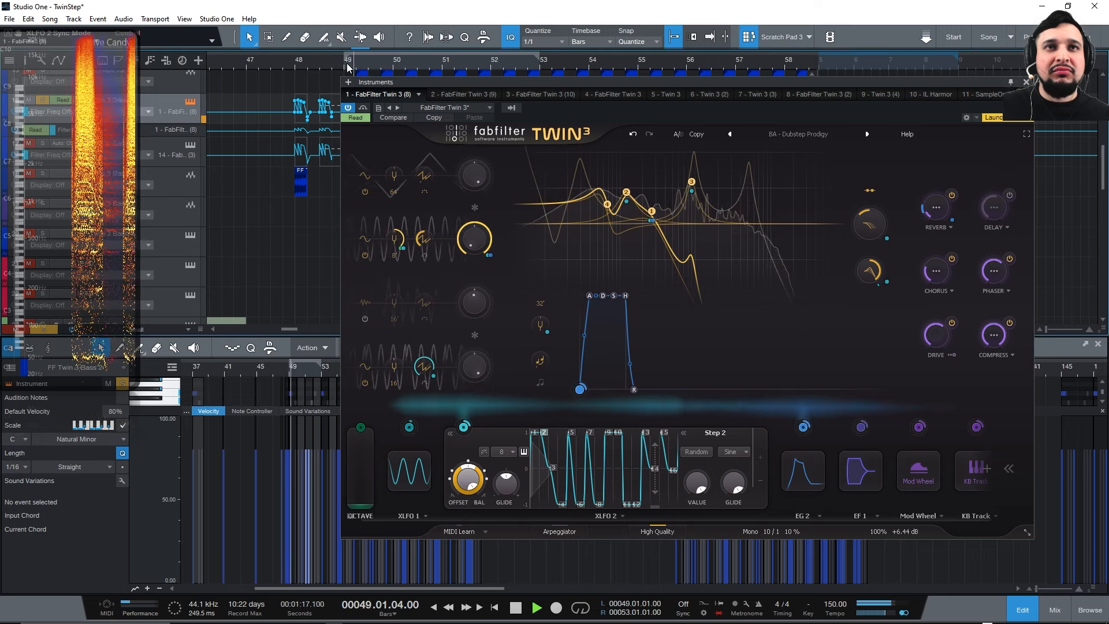
Try XLFO 2 sync values of 4 and 1, playing the bass from bar 49 with each.
click(503, 451)
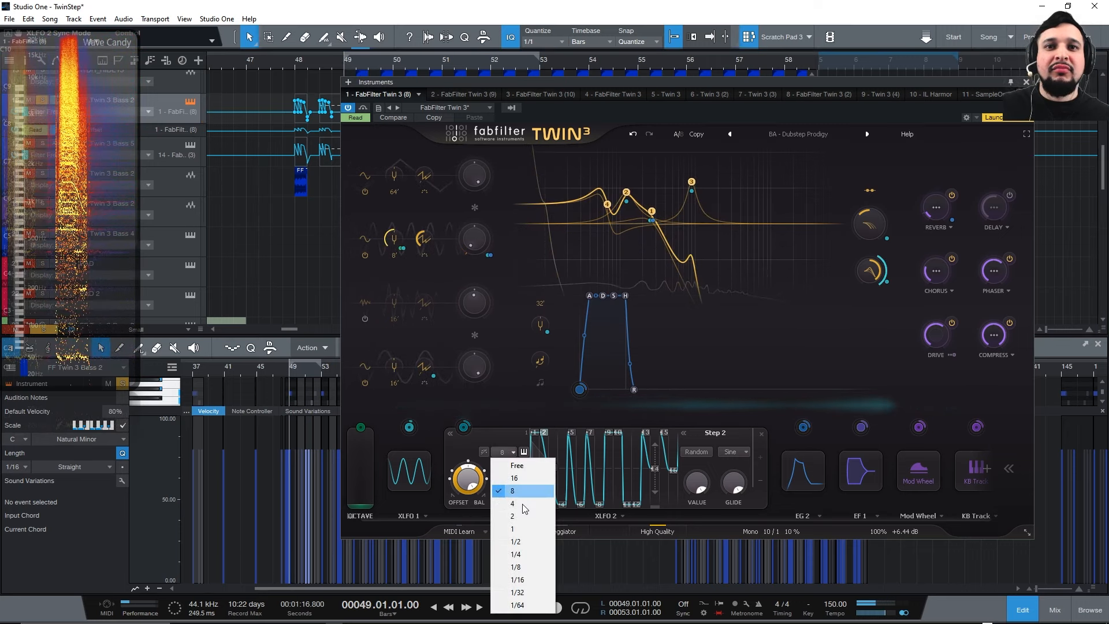
click(512, 503)
click(345, 65)
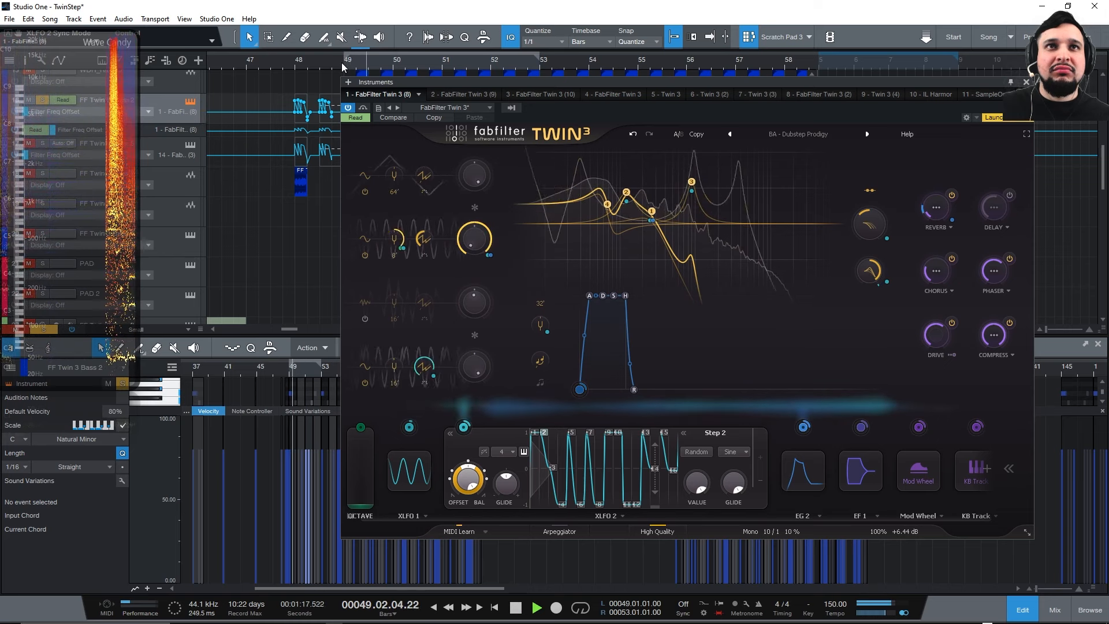
key(space)
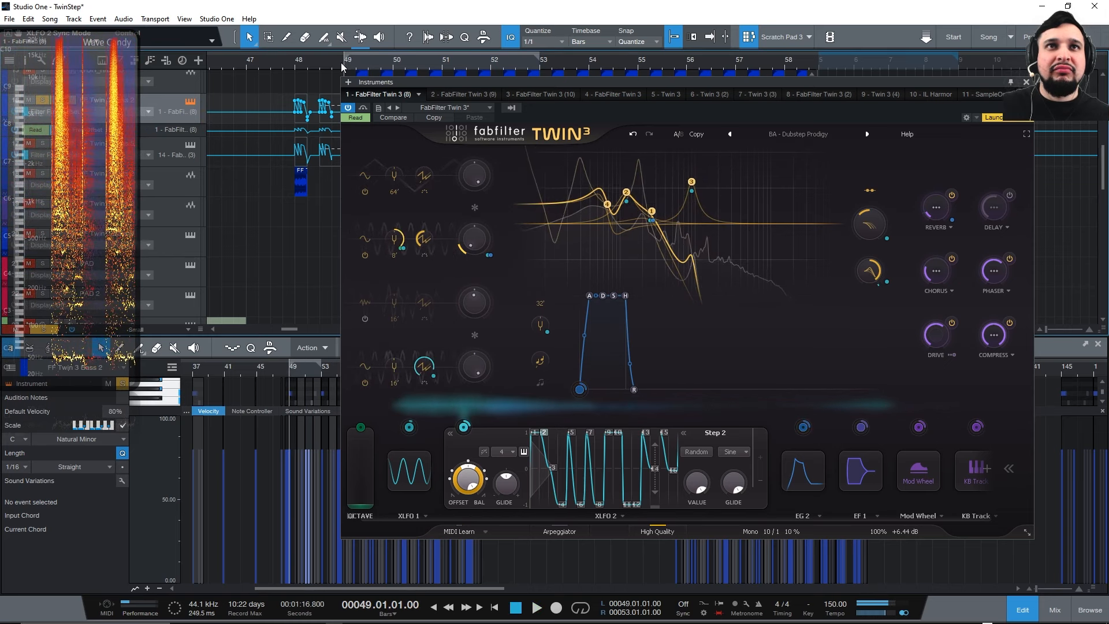
click(503, 451)
click(509, 460)
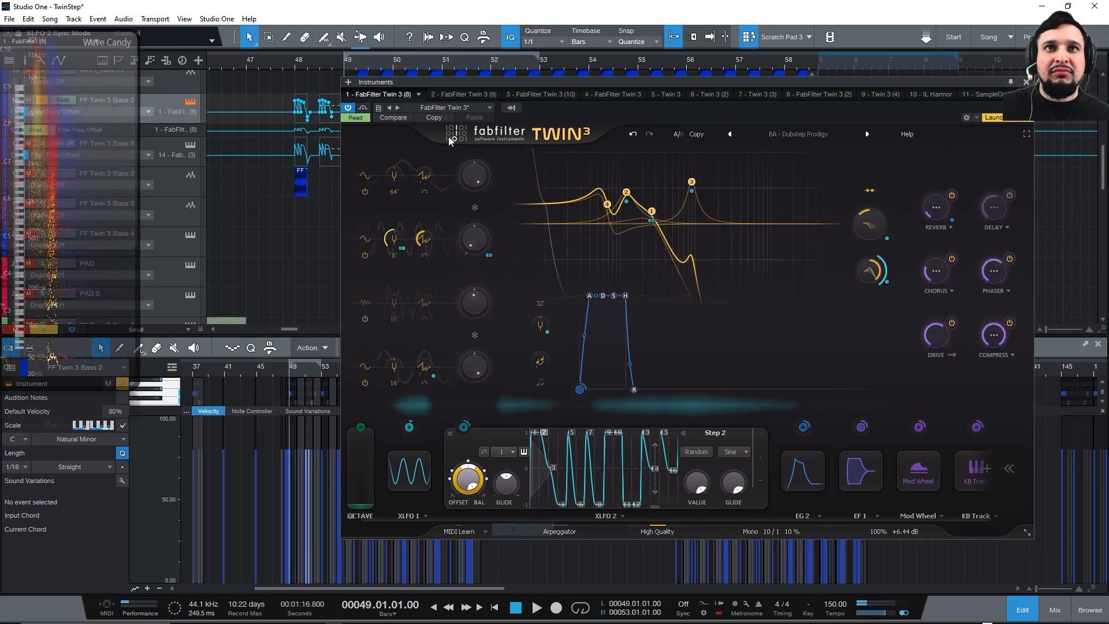
key(space)
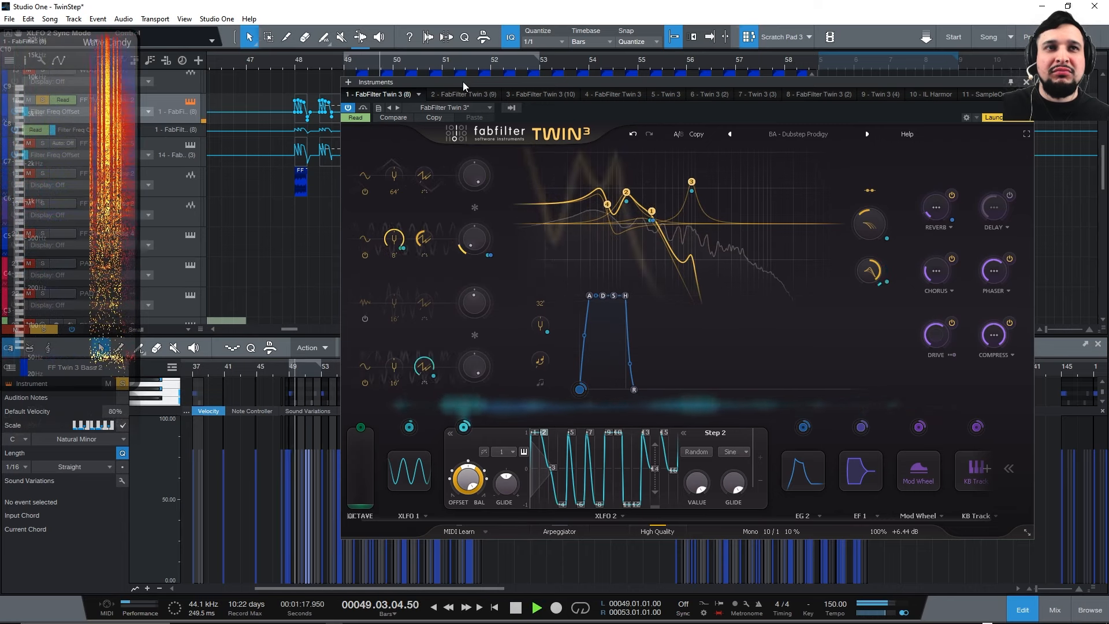
key(space)
Set XLFO 2's sync to 16, try altering its balance and frequency offset, and undo the changes.
click(504, 451)
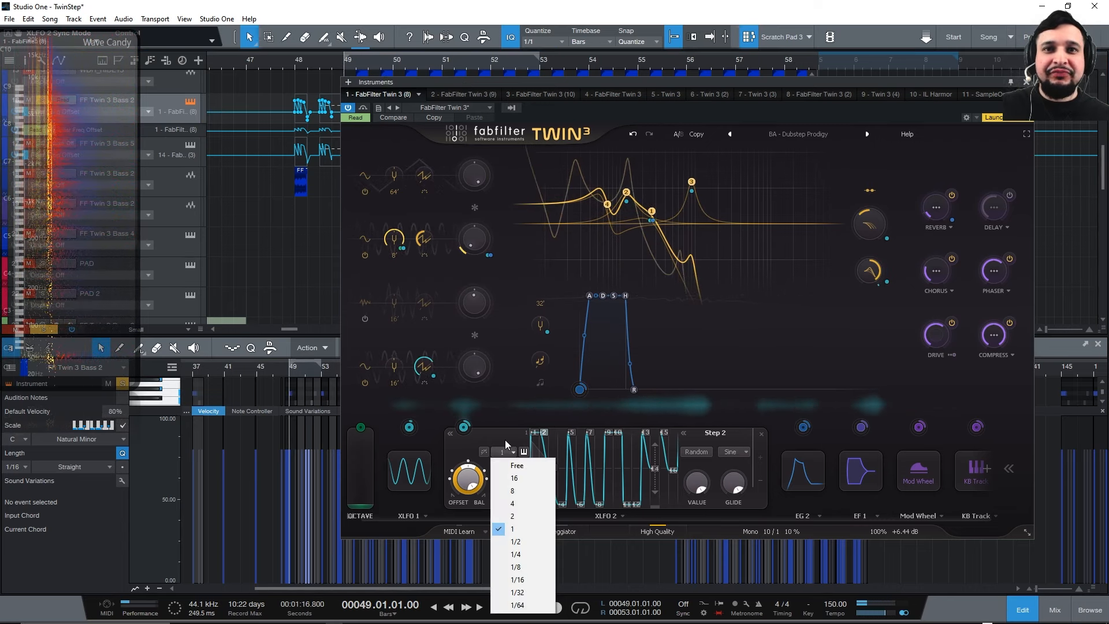
click(517, 477)
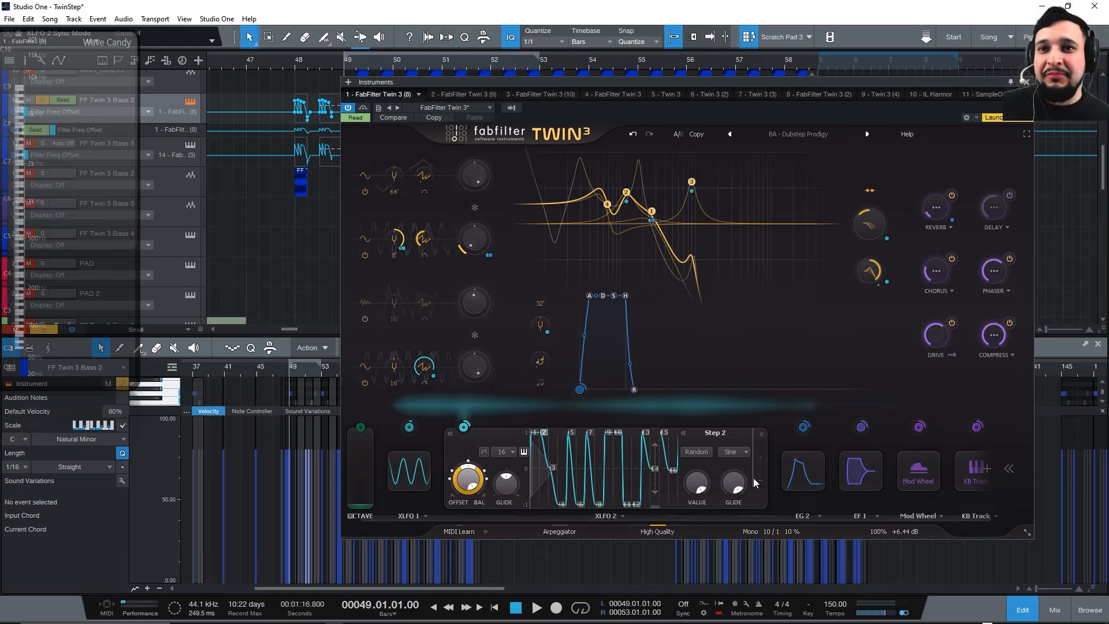
drag(725, 530, 726, 543)
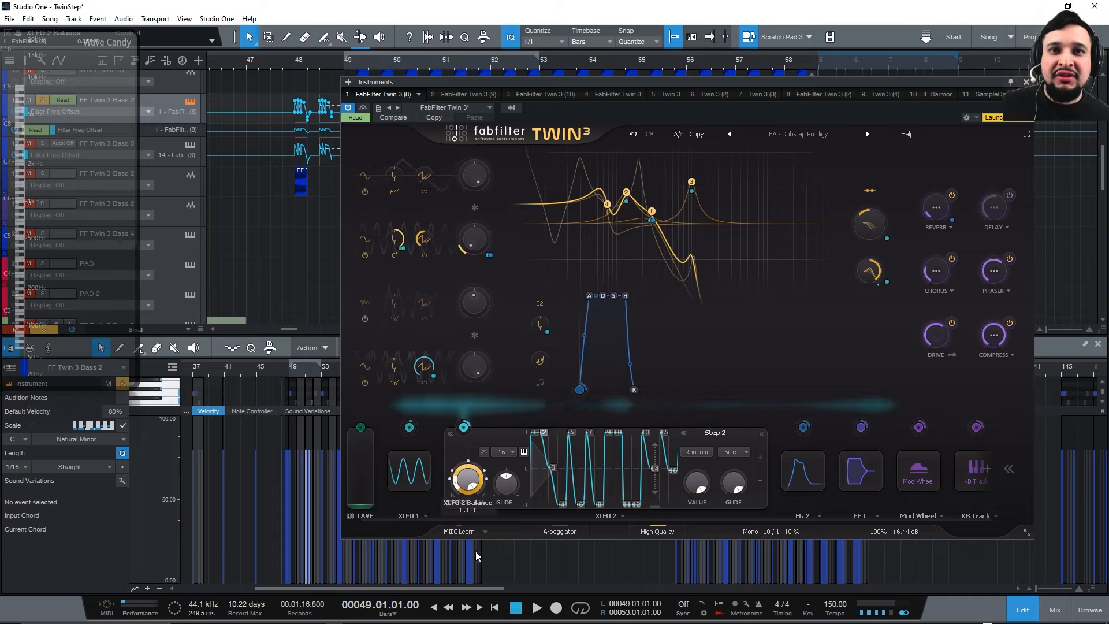
click(632, 135)
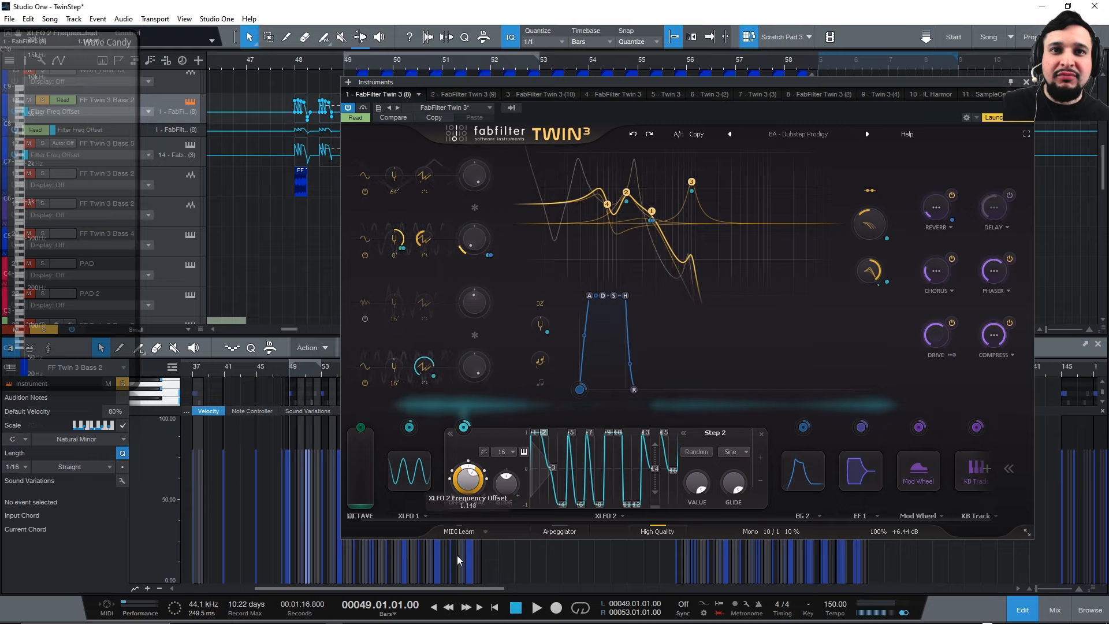
click(633, 135)
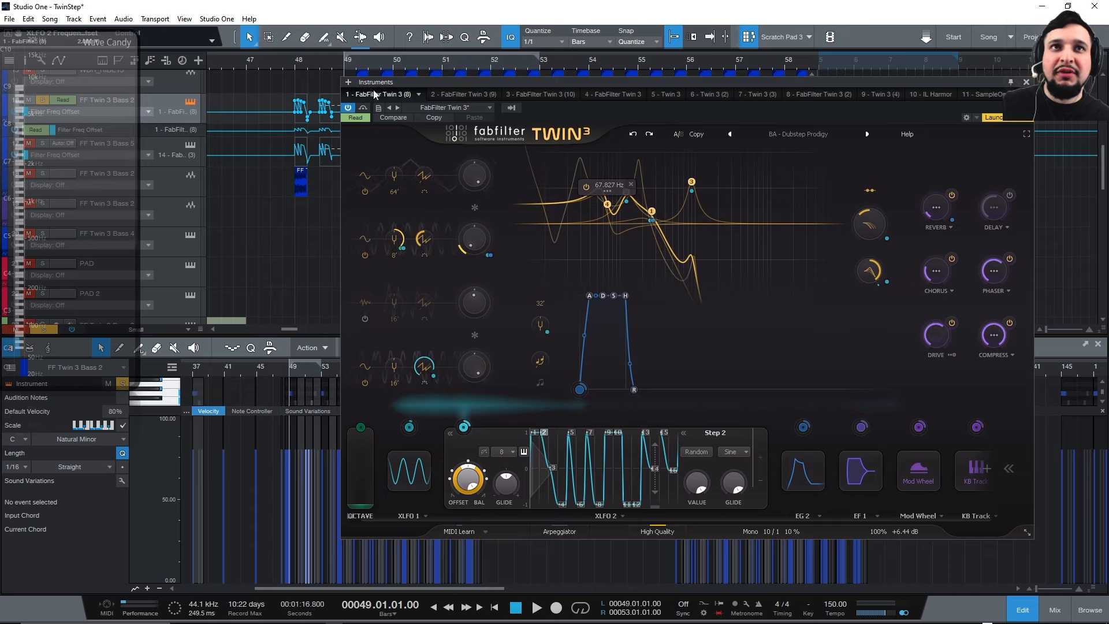
Play the bass line and examine the Compress effect's threshold, attack, release and gain reduction meter.
key(space)
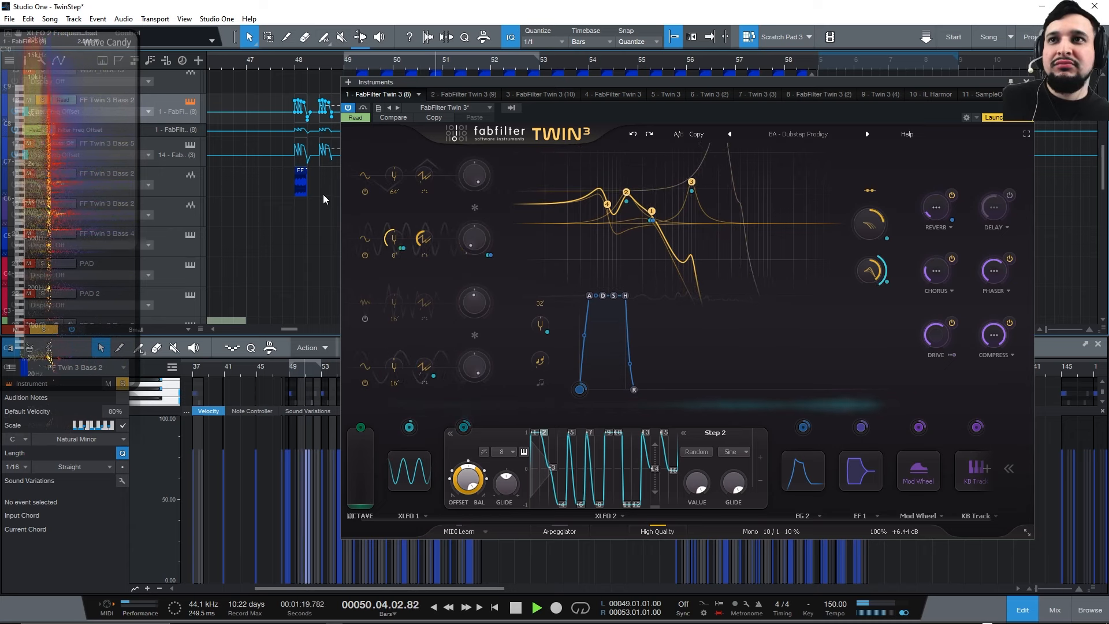
key(space)
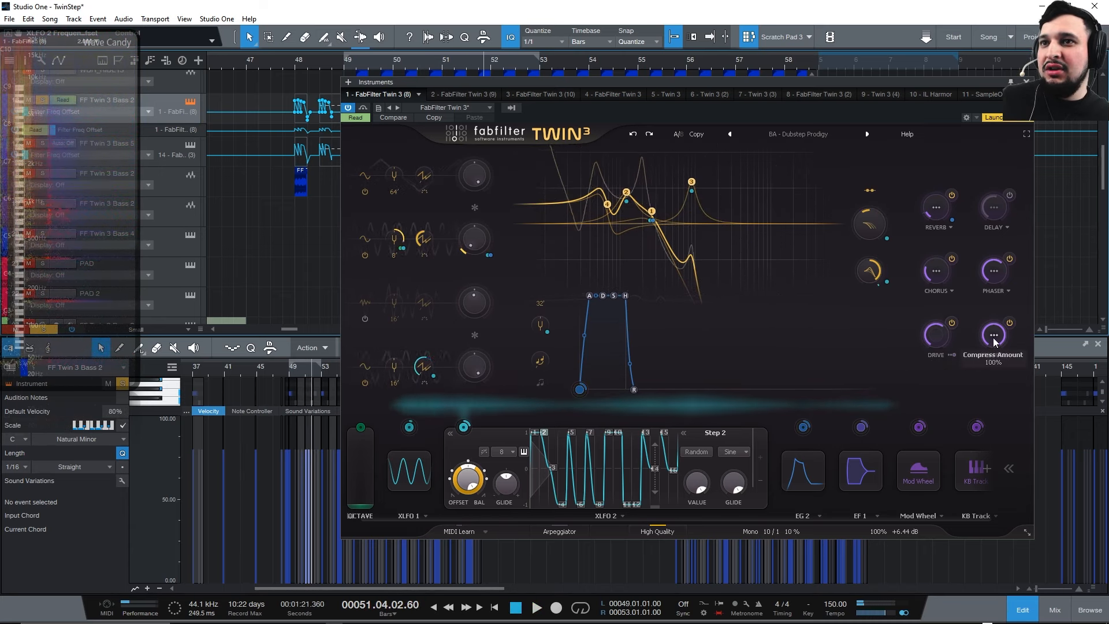
mouse_move(984, 336)
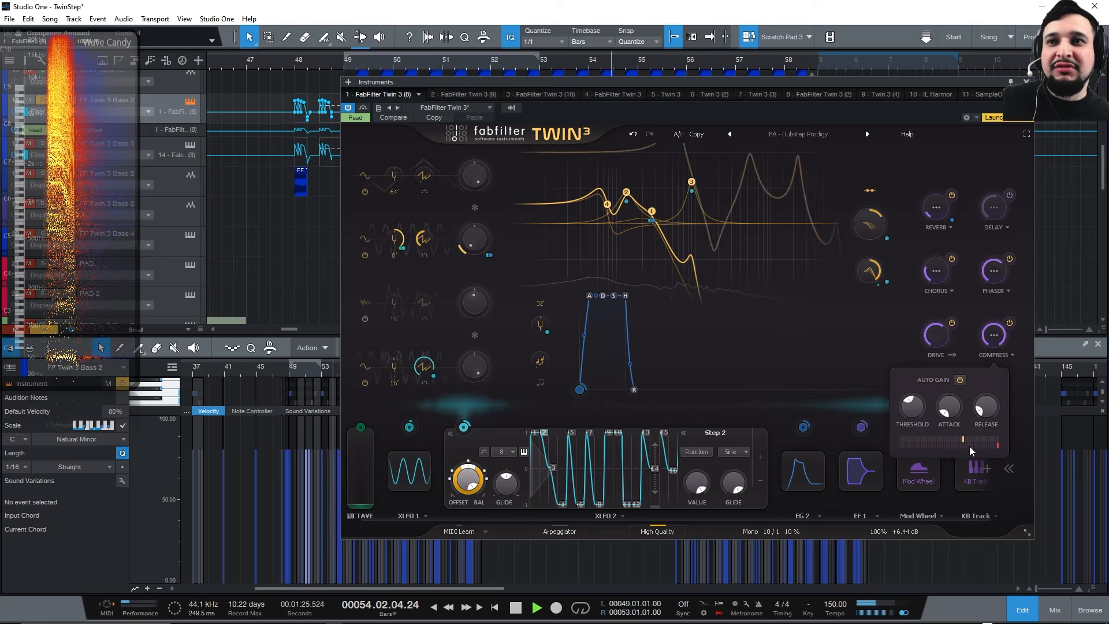
key(space)
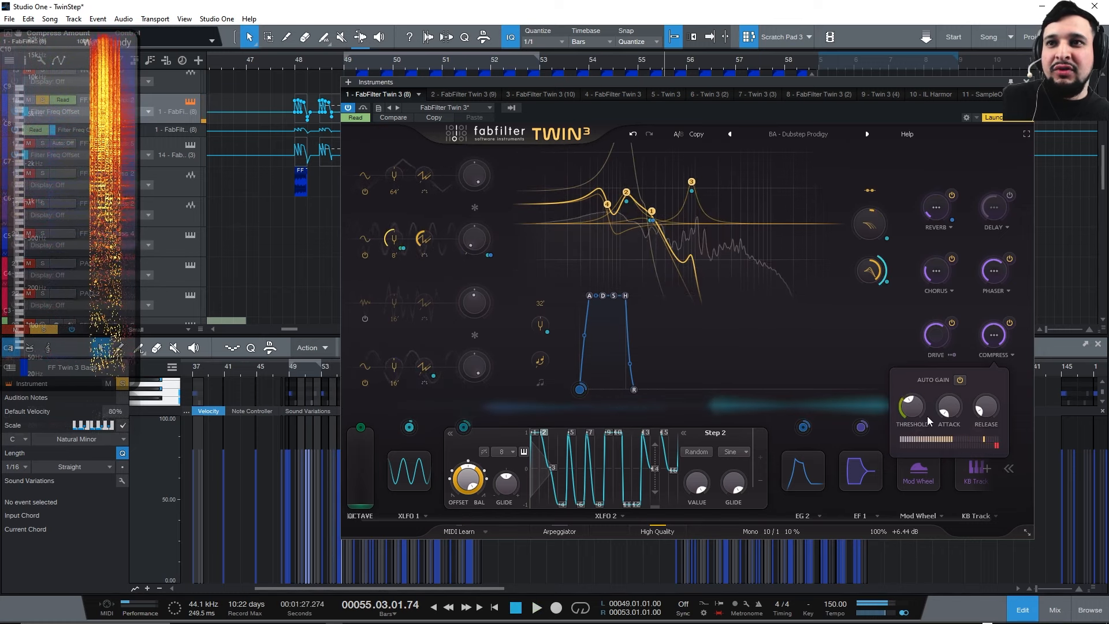
mouse_move(917, 405)
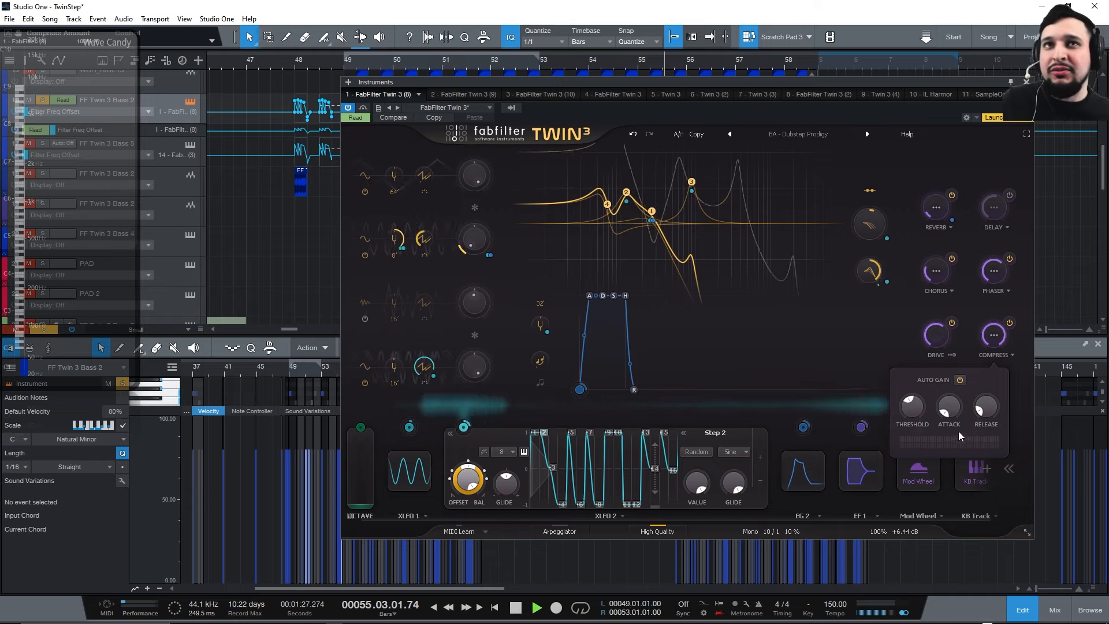
Replay the start of bar 49, close the Twin 3 instrument window and return the playhead to bar 49.
key(space)
click(350, 60)
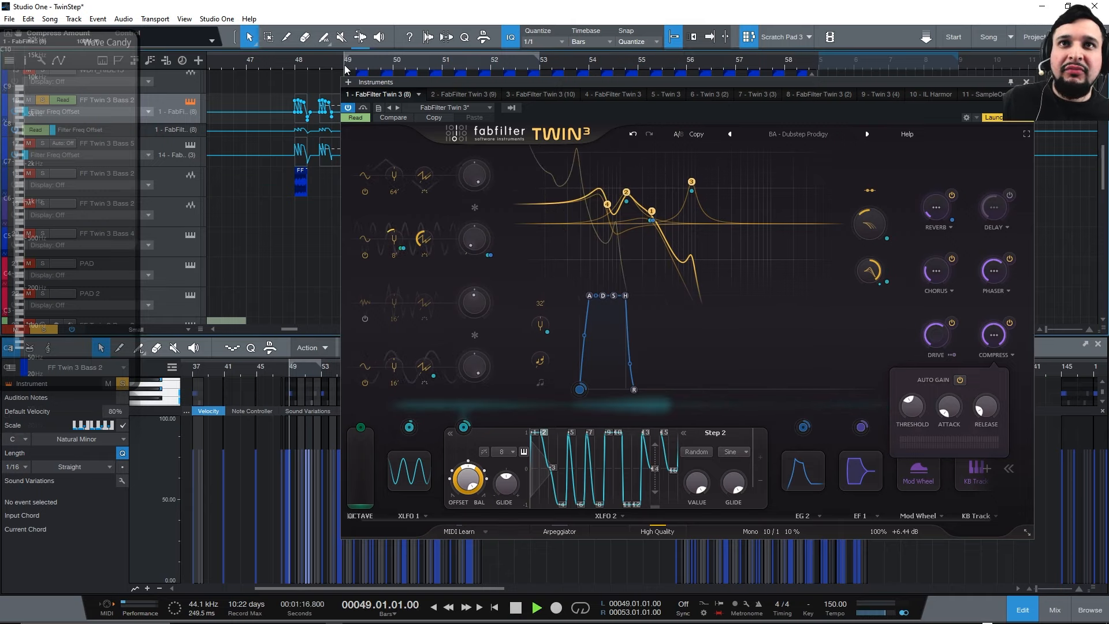
key(space)
click(1026, 82)
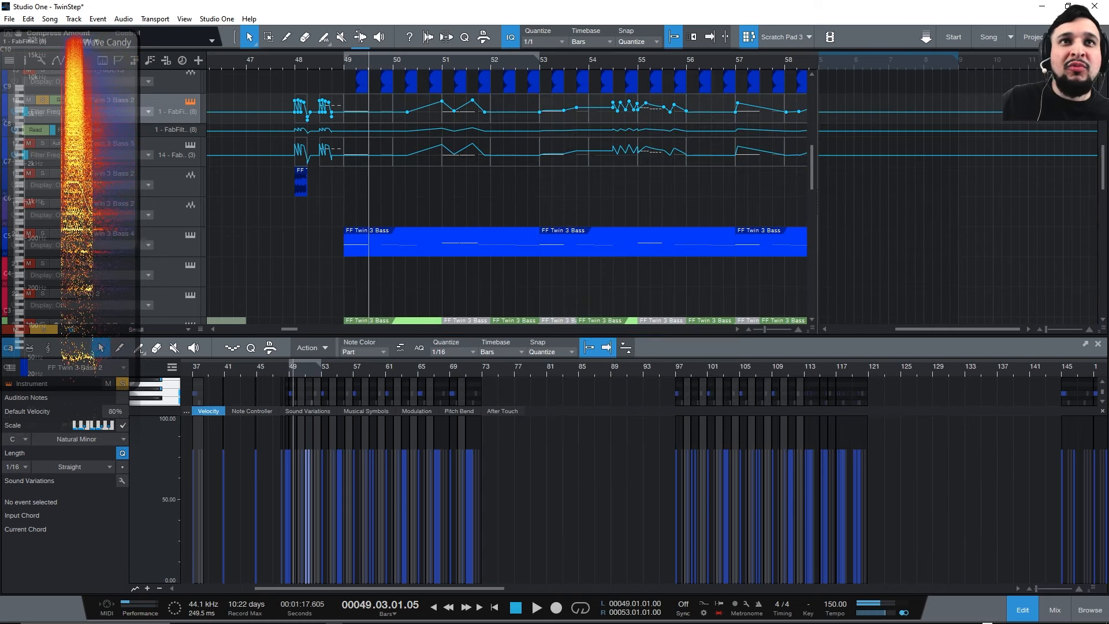
click(341, 66)
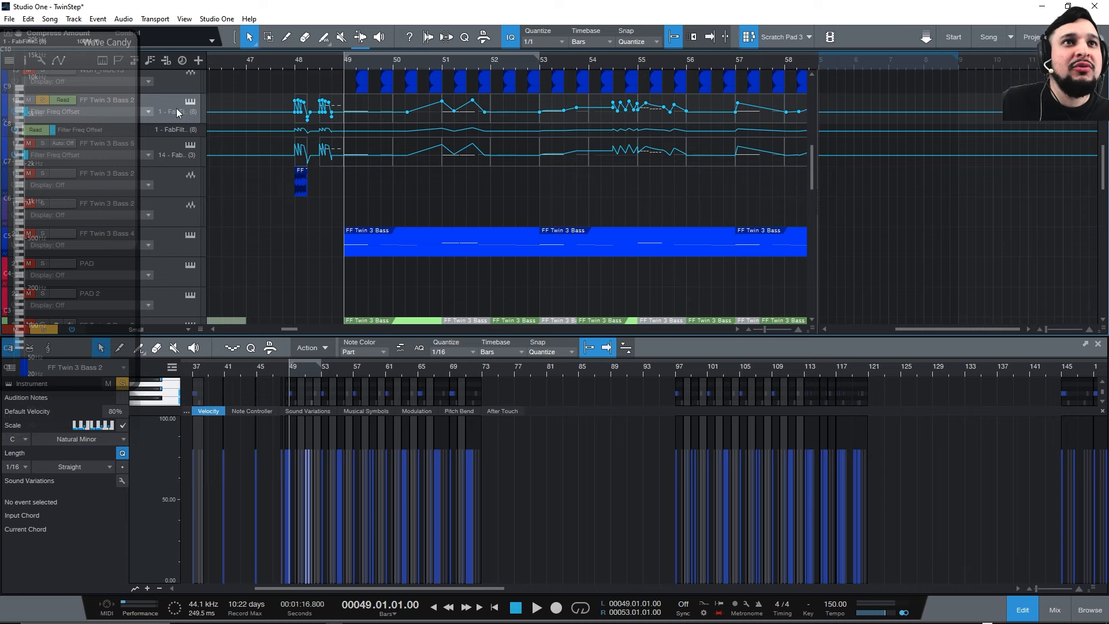
Show the mixer, briefly play the bass, and open the first Pro-Q 3 insert on the selected FF Twin 3 Bass 2 channel.
key(F3)
key(space)
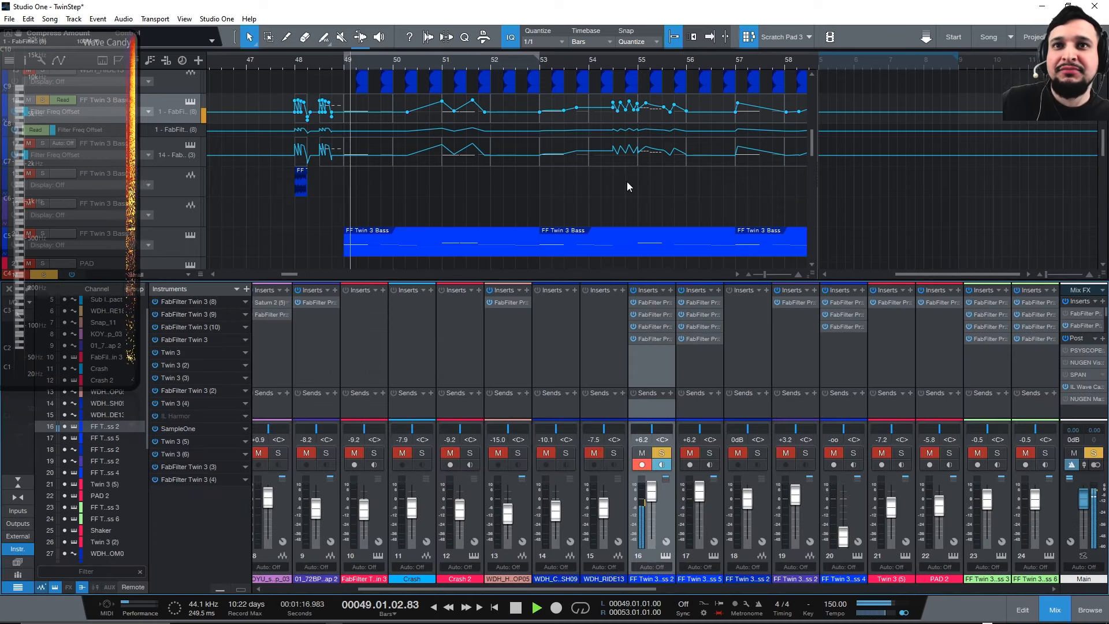
key(space)
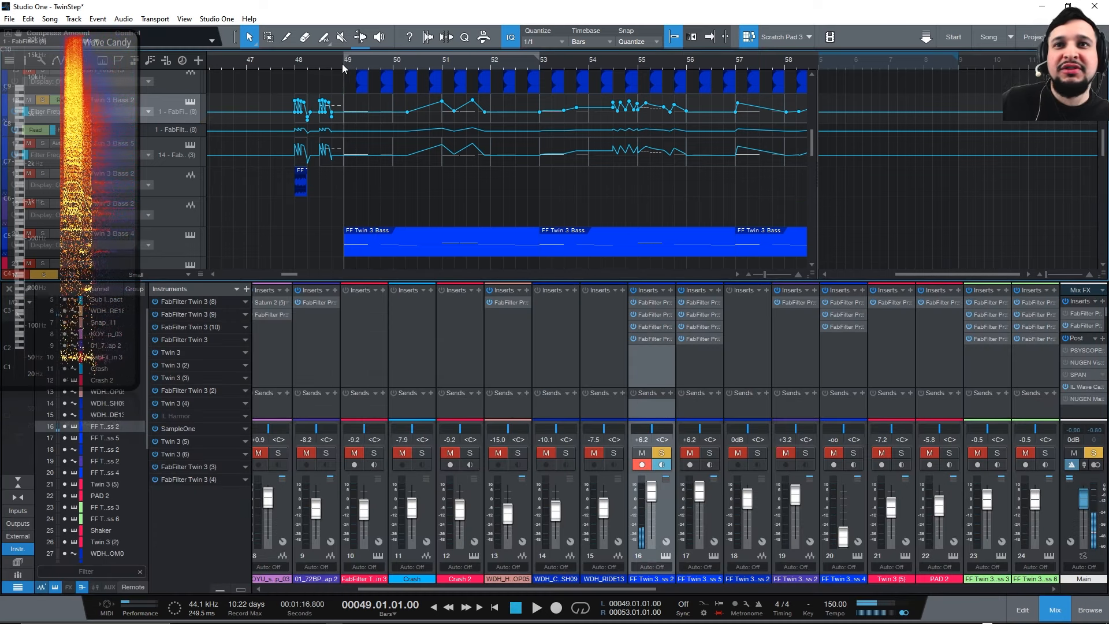
click(657, 302)
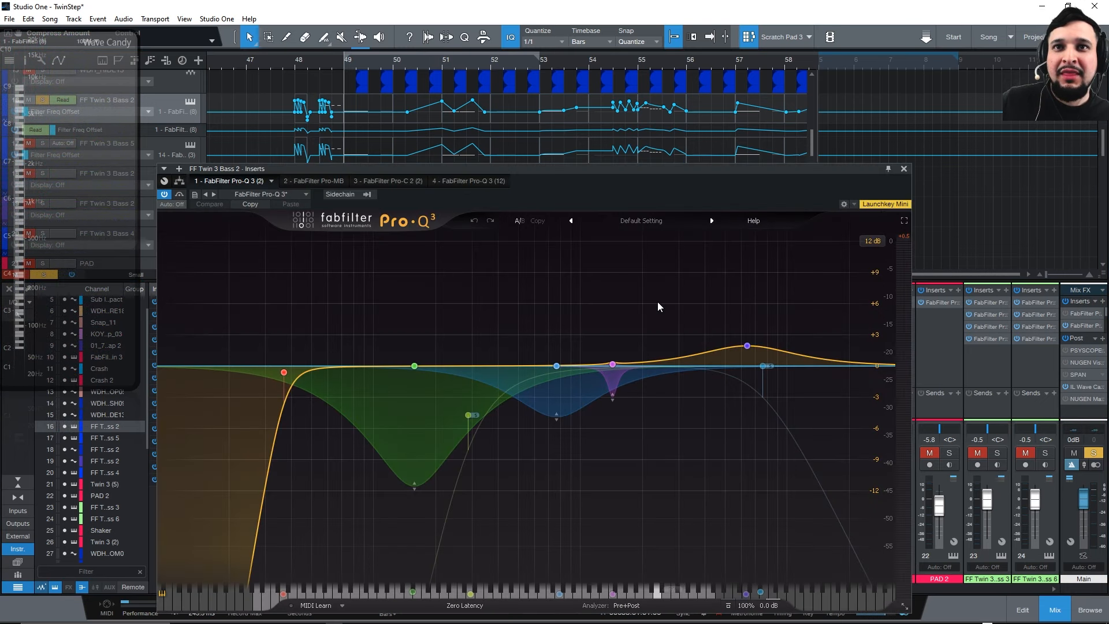
Play the bass line to examine Pro-Q 3's dynamic bands, selecting the low-cut side band and the 1426.8 Hz bell band.
key(space)
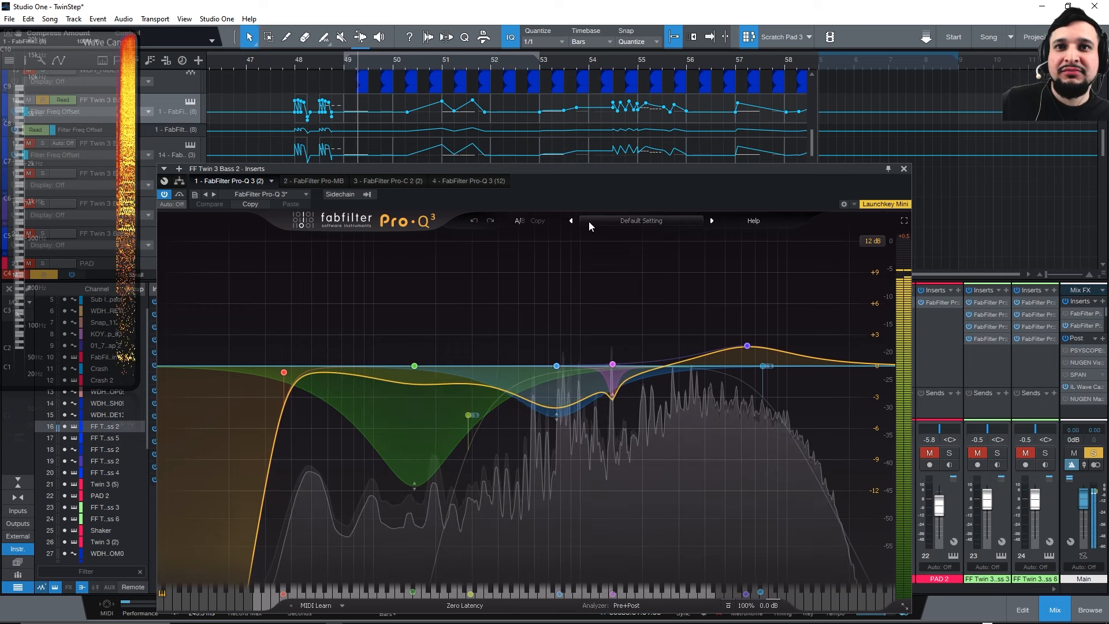
mouse_move(611, 429)
key(space)
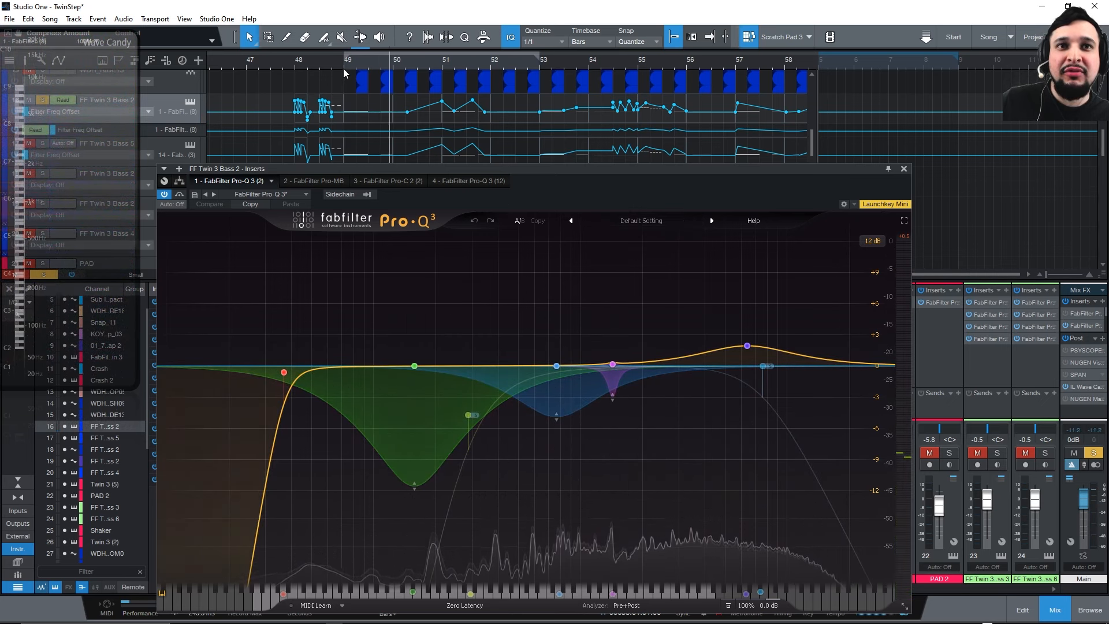
key(space)
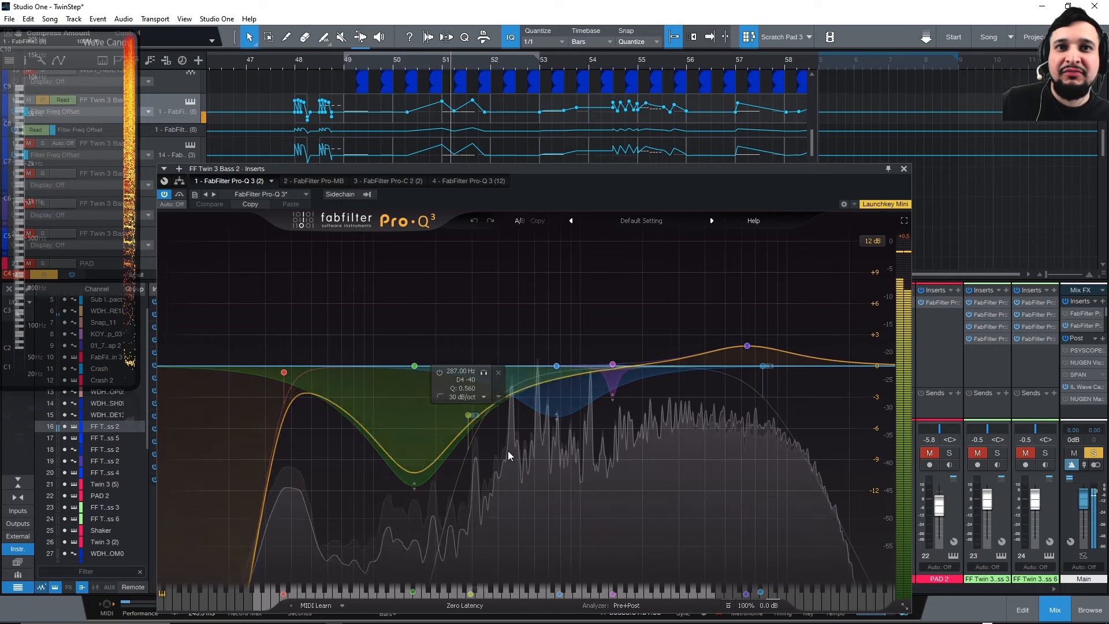
mouse_move(556, 421)
click(468, 414)
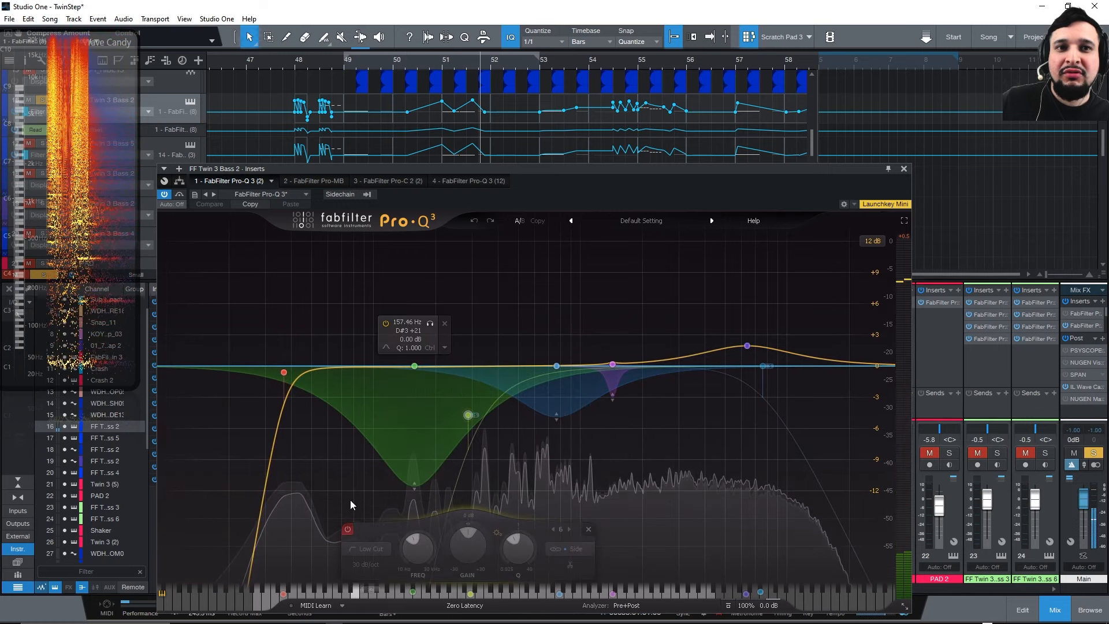
click(612, 365)
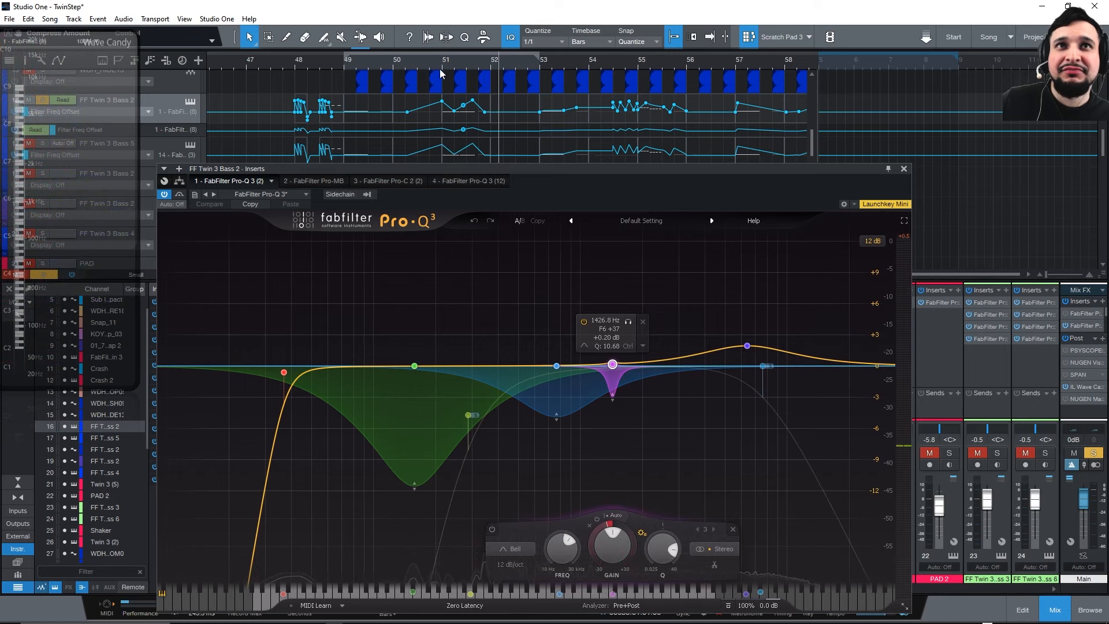
Compare the bass with and without the 1426.8 Hz bell band by bypassing it during playback tests, and re-enable the band.
key(space)
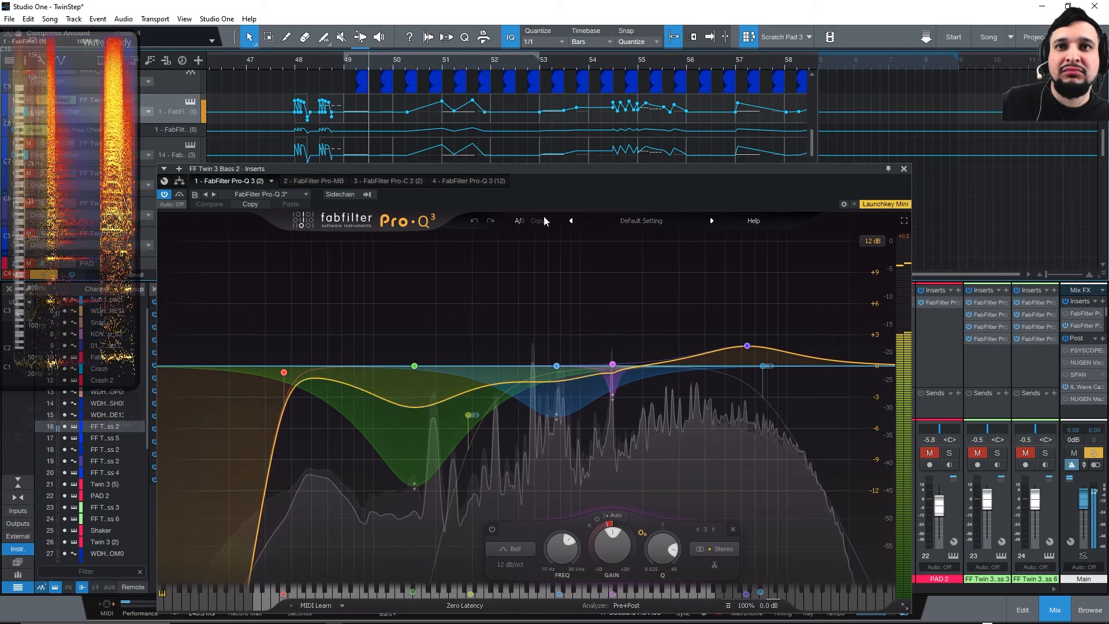
click(491, 528)
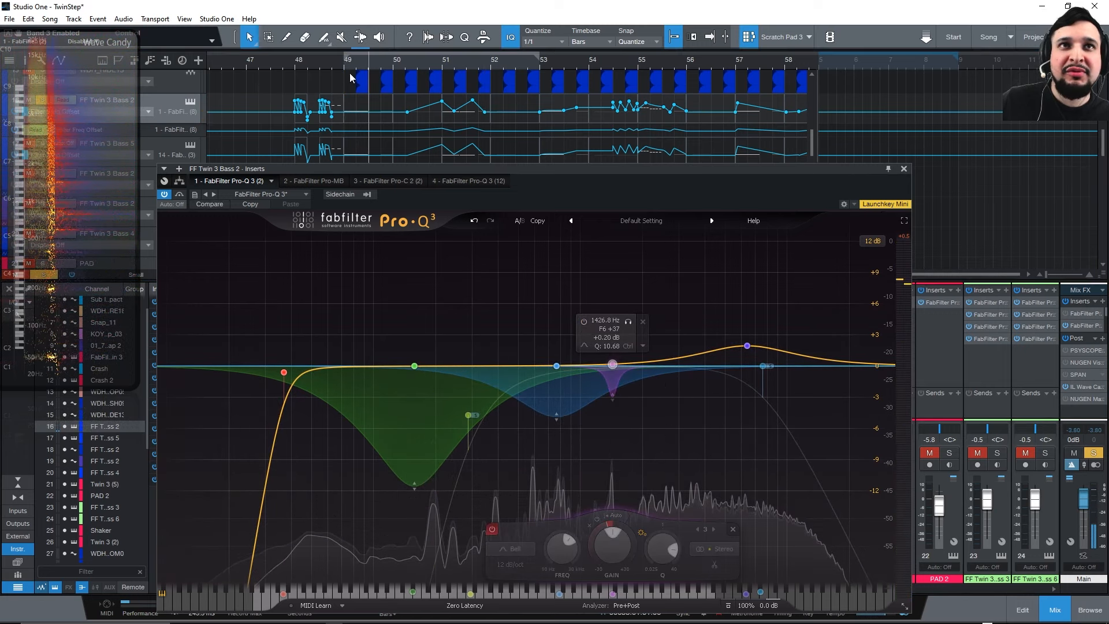
key(space)
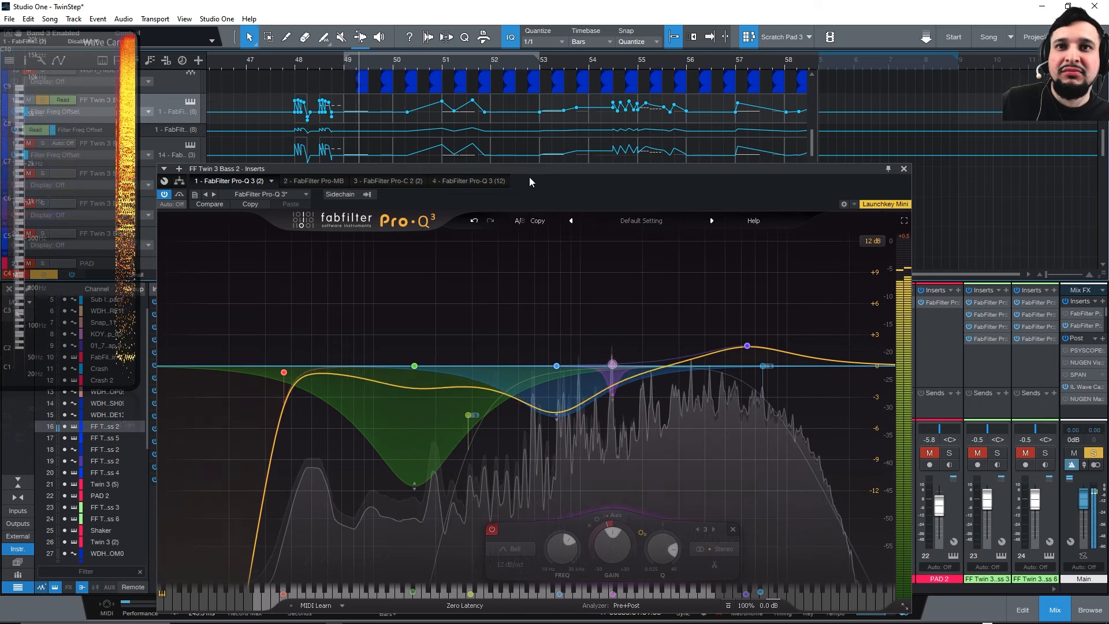
key(space)
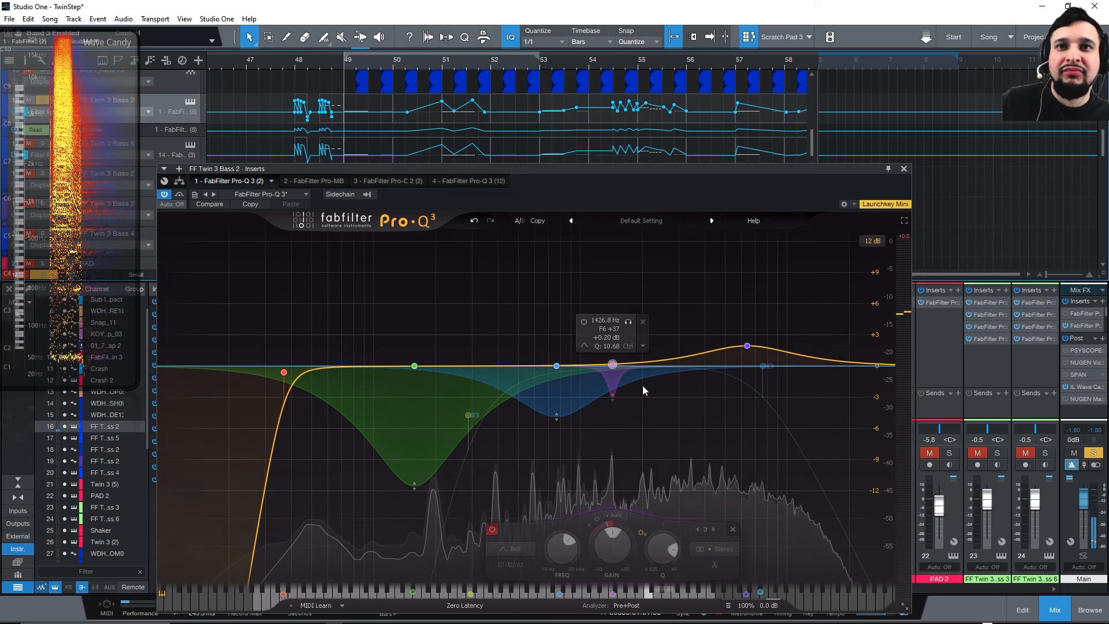
click(491, 529)
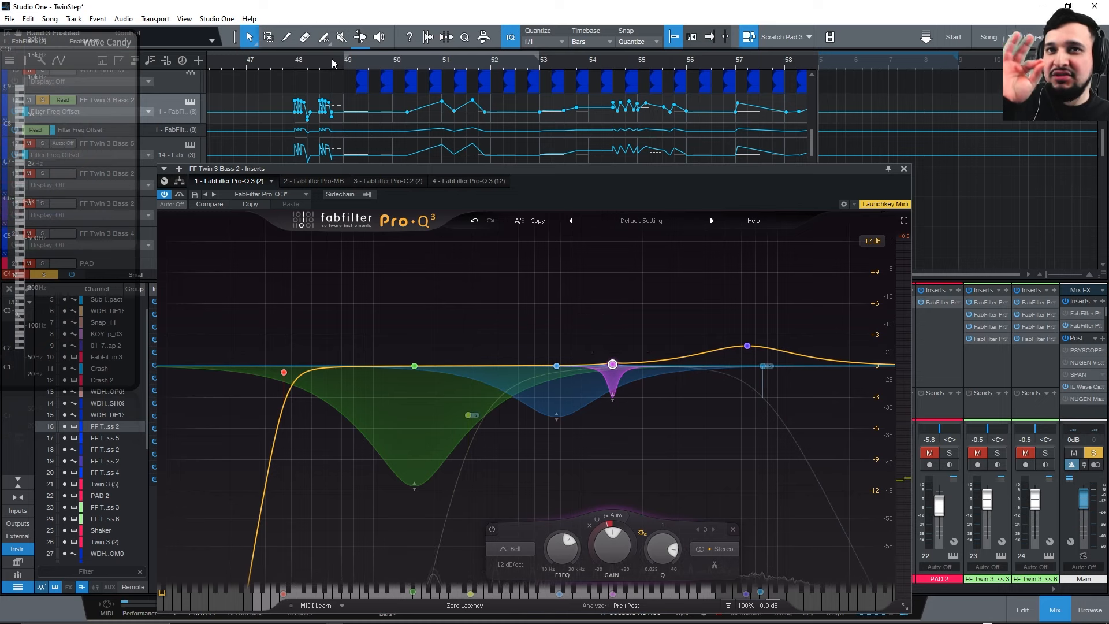
Play the bass briefly, close the first Pro-Q 3 window, and inspect the Pro-MB insert on FF Twin 3 Bass 2 before closing it.
key(space)
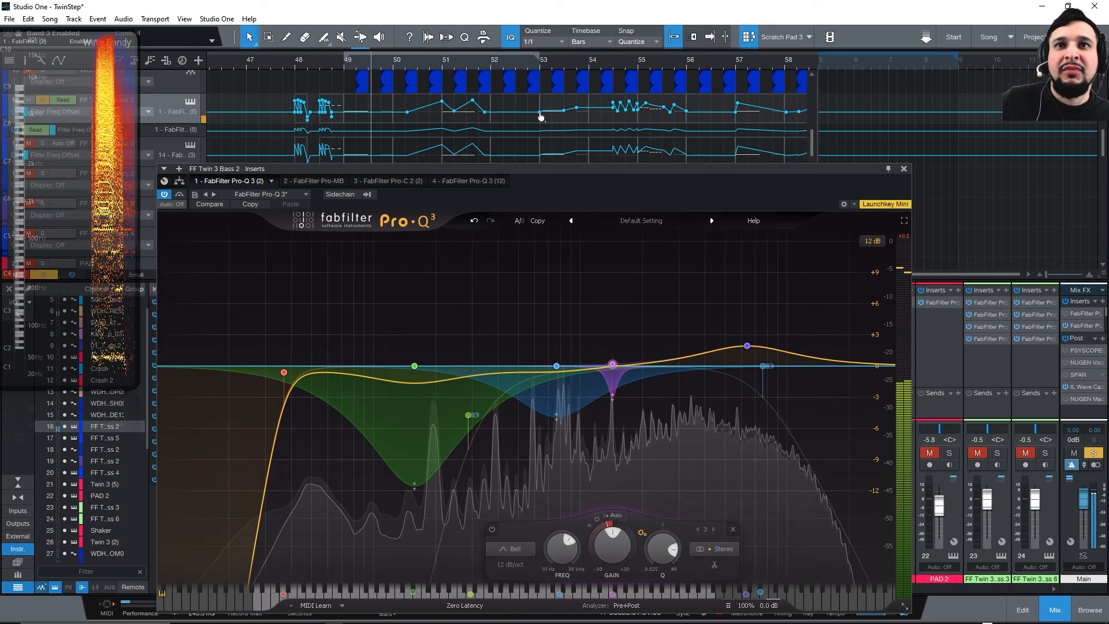
click(904, 169)
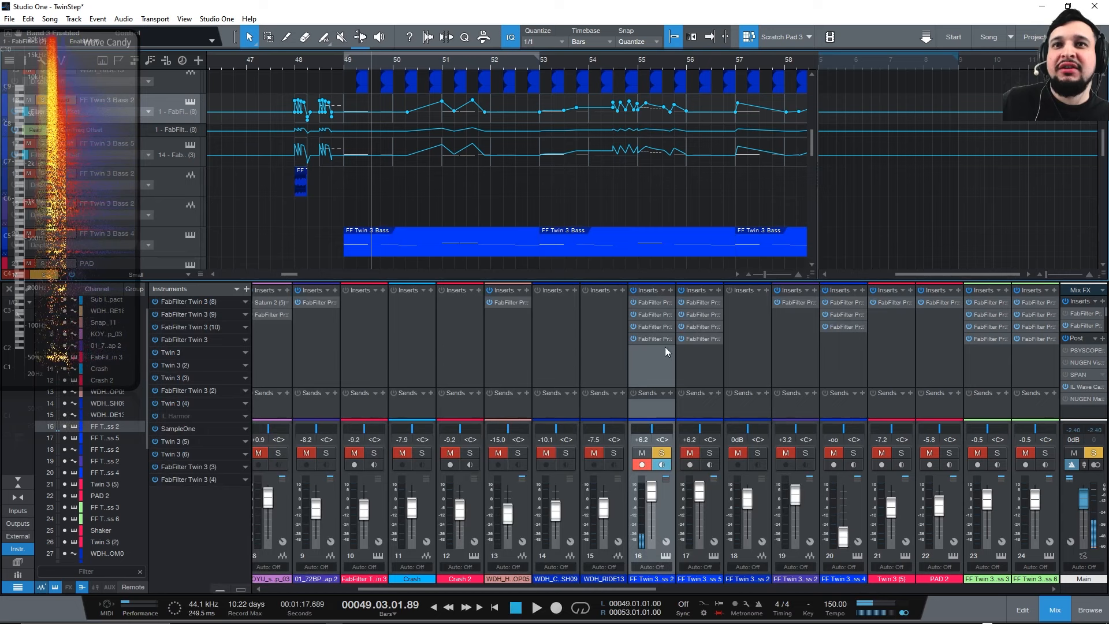
double_click(662, 313)
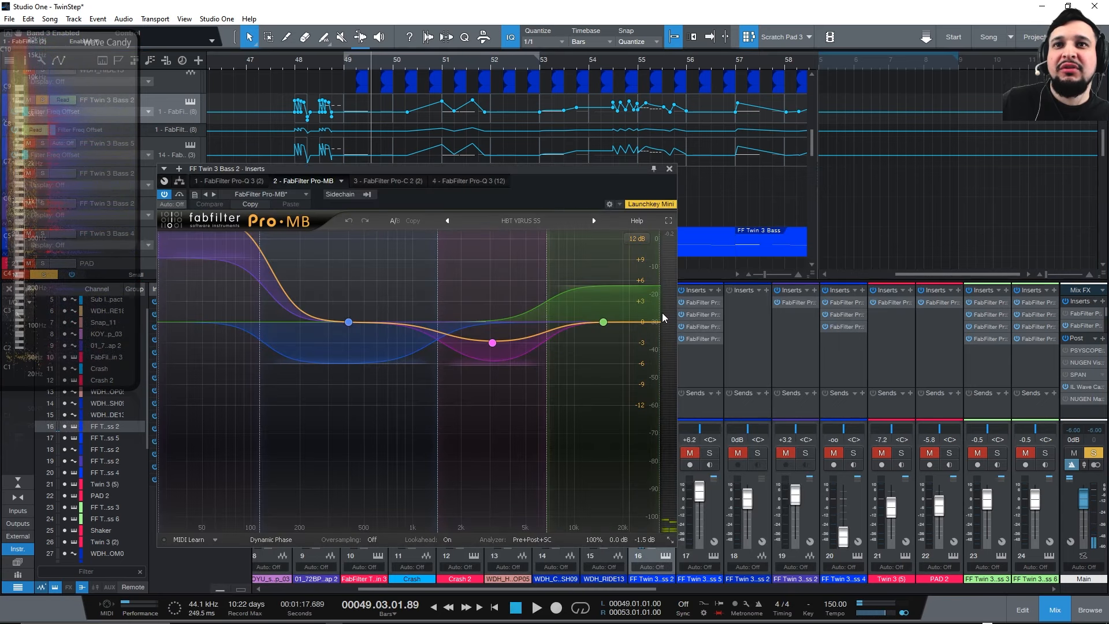
click(669, 169)
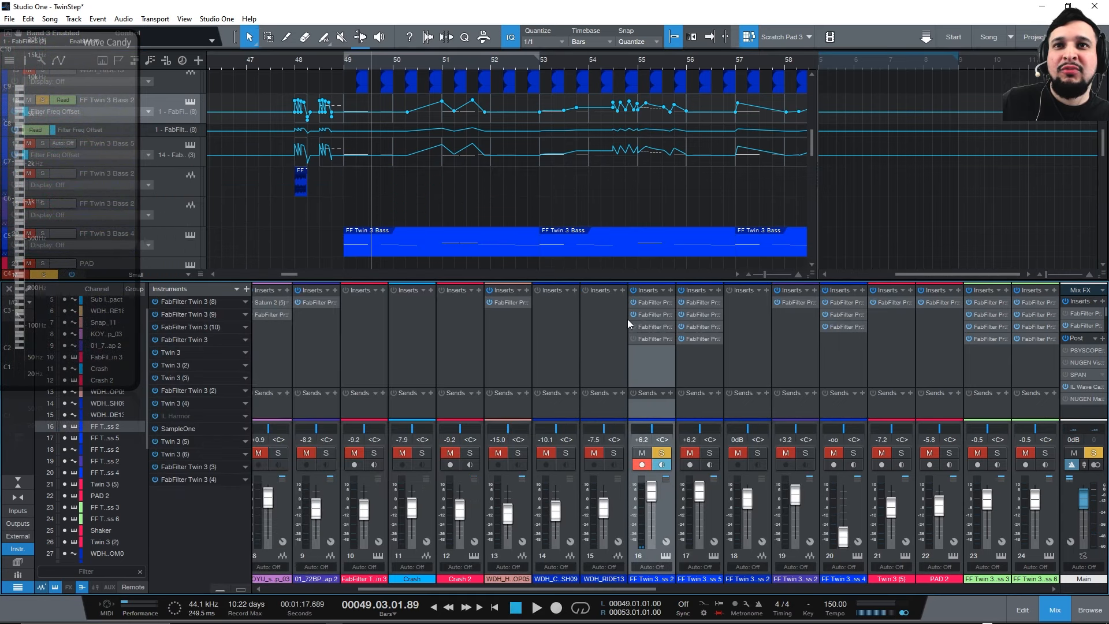
Compare playback from bar 49 with different inserts bypassed on the FF Twin 3 Bass 2 channel.
key(space)
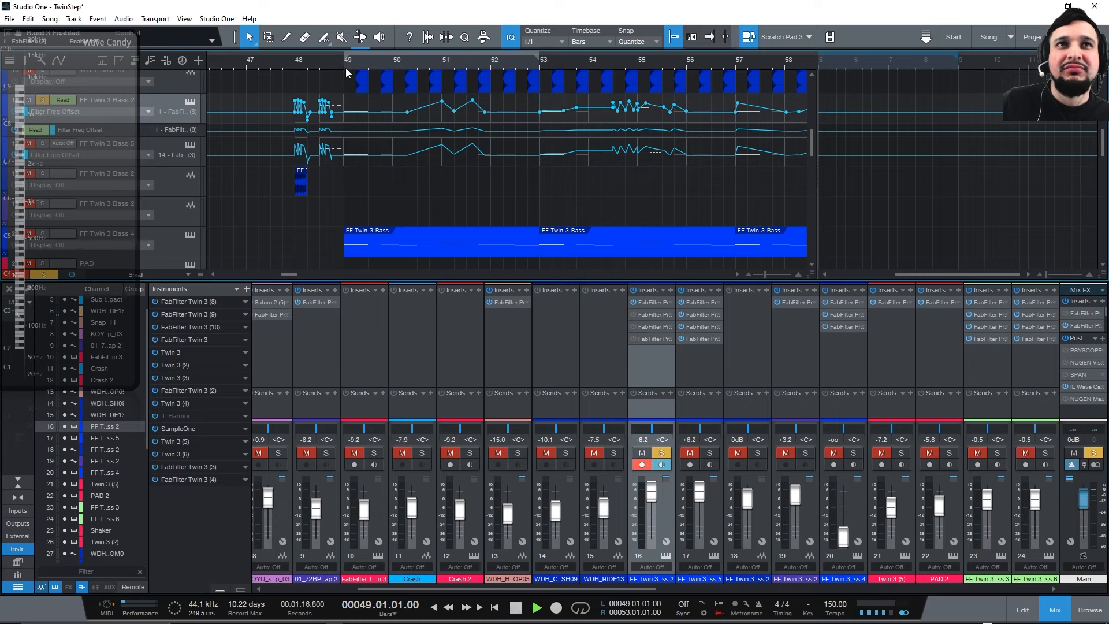
key(space)
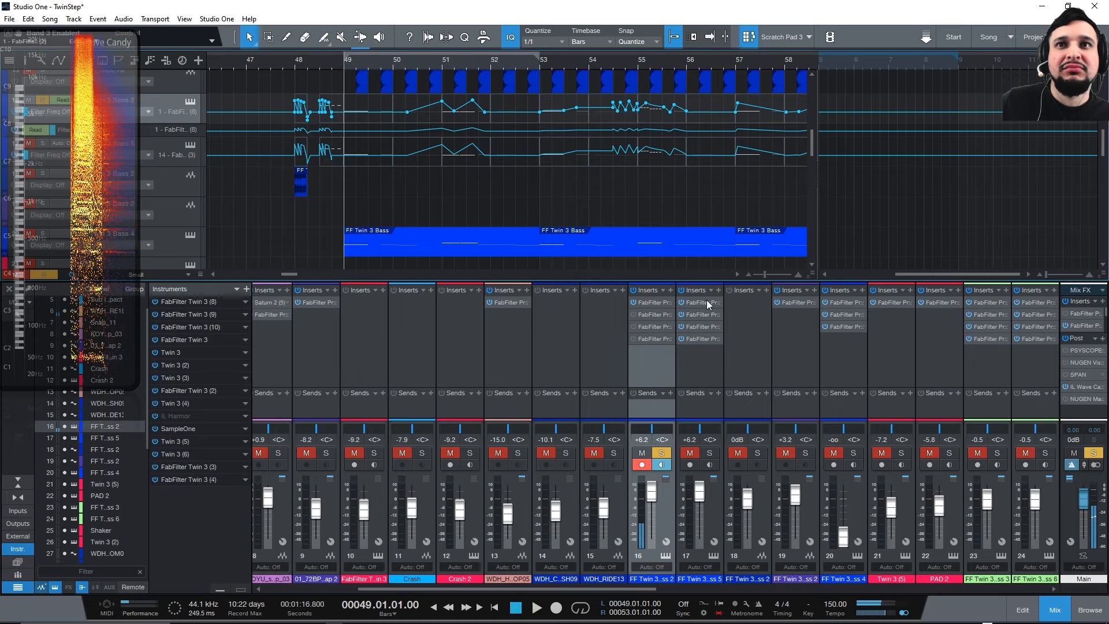
click(633, 314)
key(space)
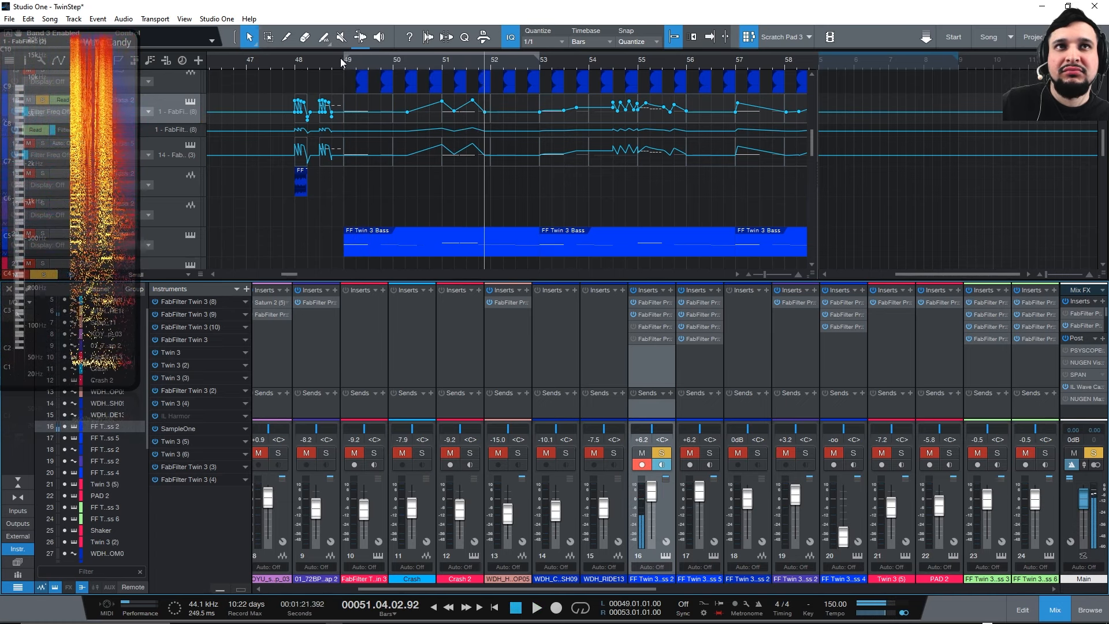
key(space)
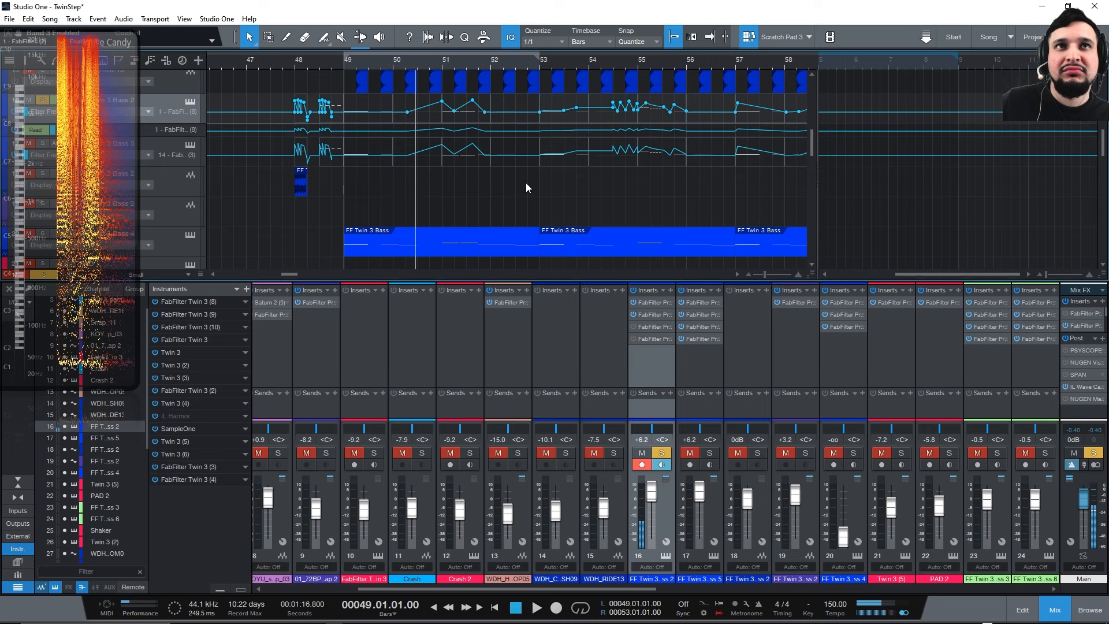
Open the fourth insert, Pro-Q 3 (12), and compare playback with its three dynamic bell bands bypassed and re-enabled.
click(645, 338)
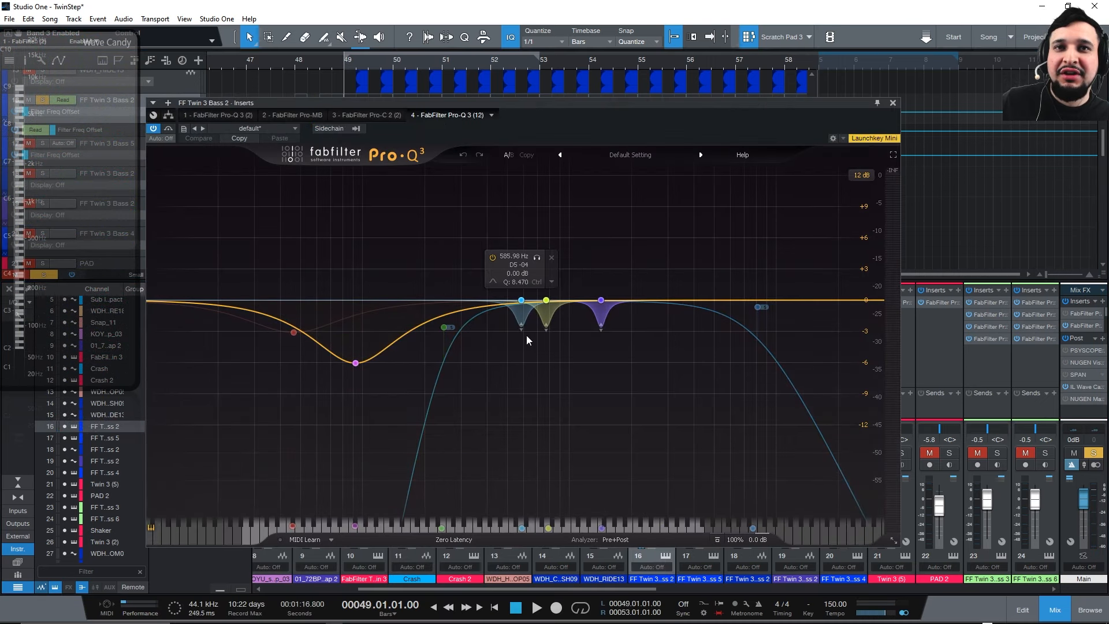
key(space)
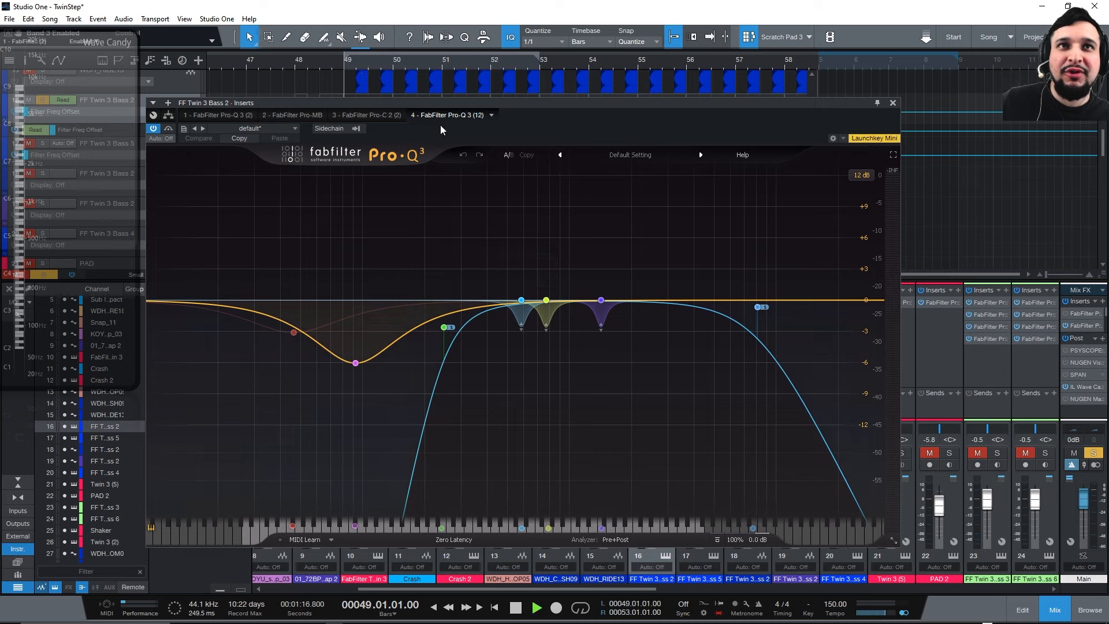
drag(627, 338, 511, 280)
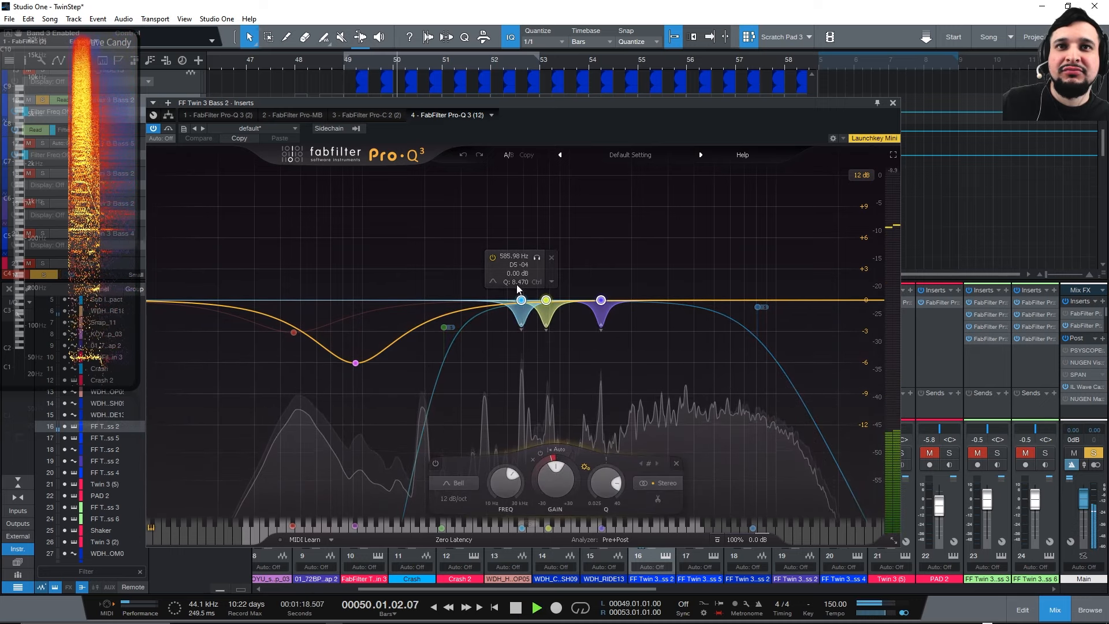
click(435, 464)
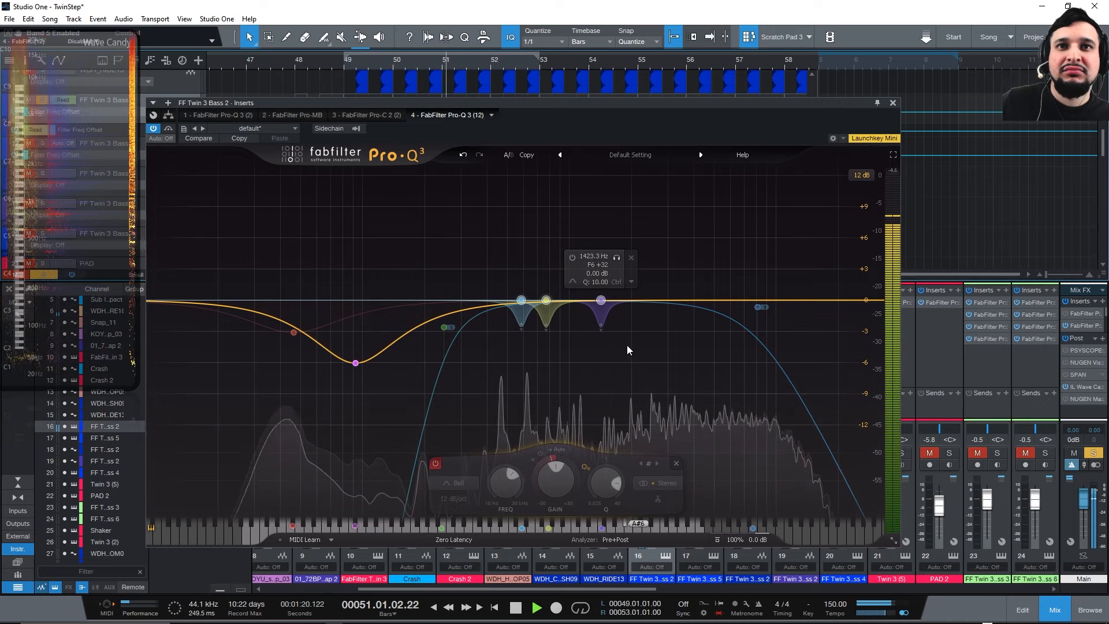
drag(626, 347, 514, 295)
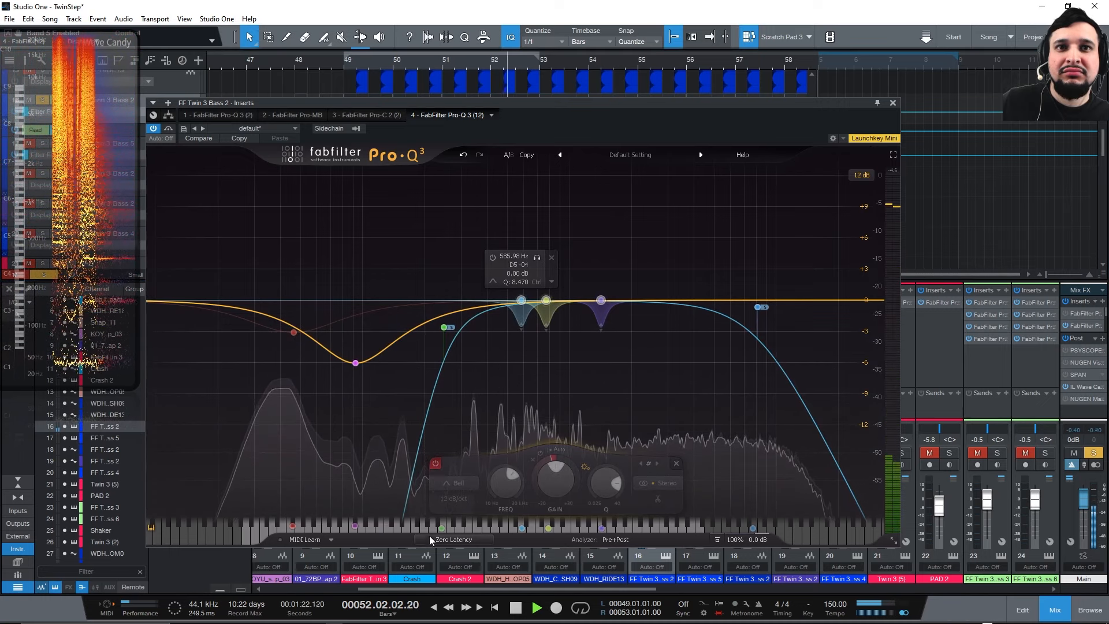
click(432, 467)
key(space)
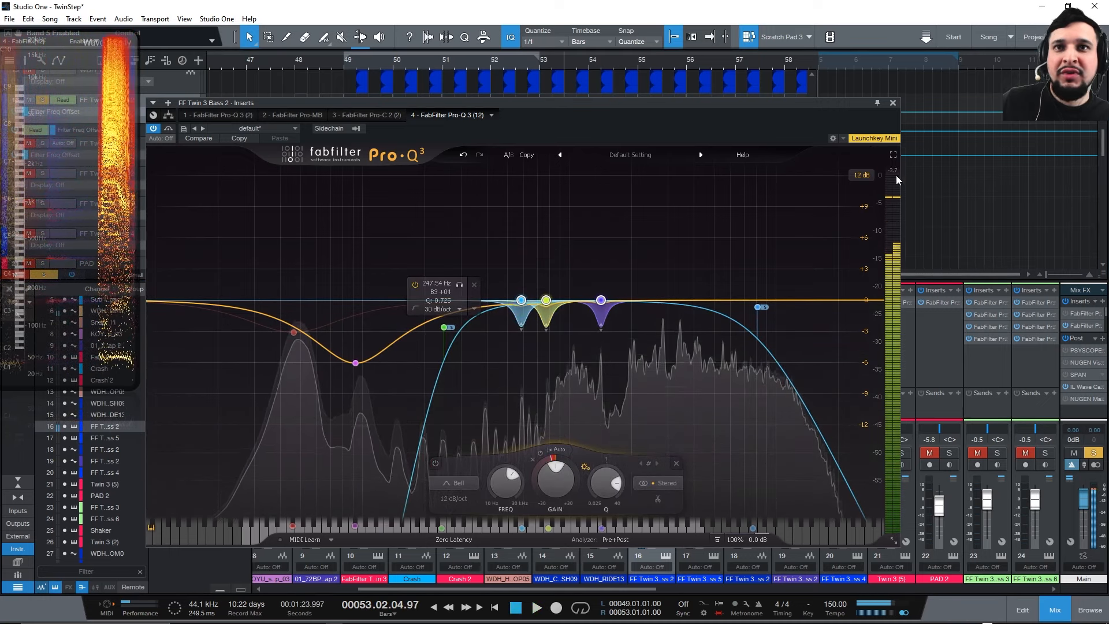
Add a dynamic bell band at 2427.2 Hz with a -4.25 dB dynamic range and Q 17.24, and test it from bar 49.
click(893, 103)
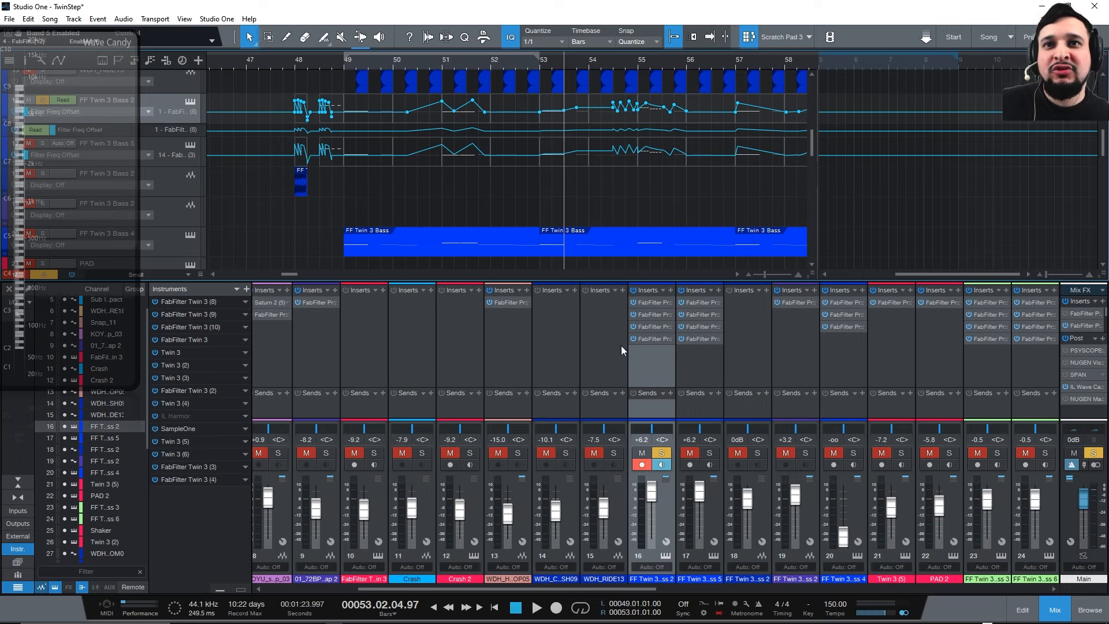
click(650, 338)
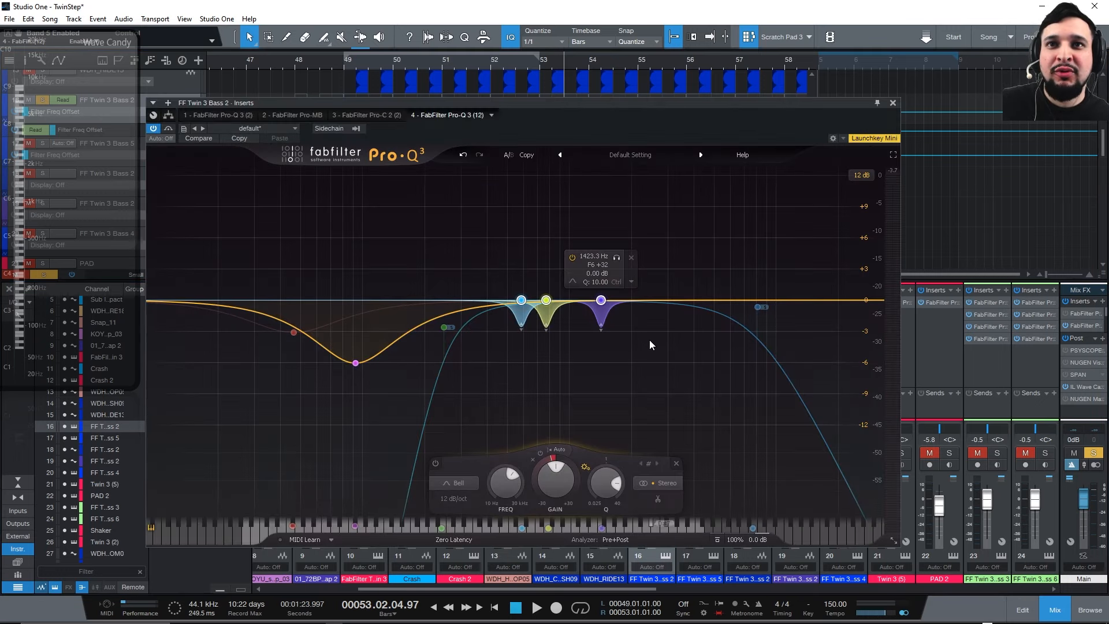
click(649, 300)
drag(627, 508, 628, 523)
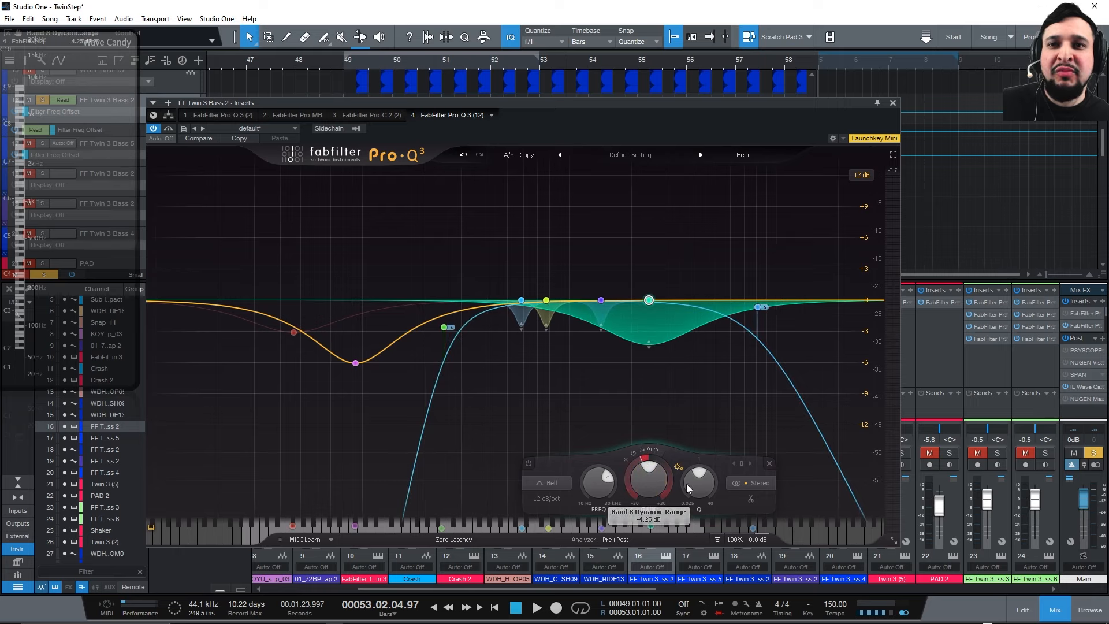
drag(688, 465, 684, 419)
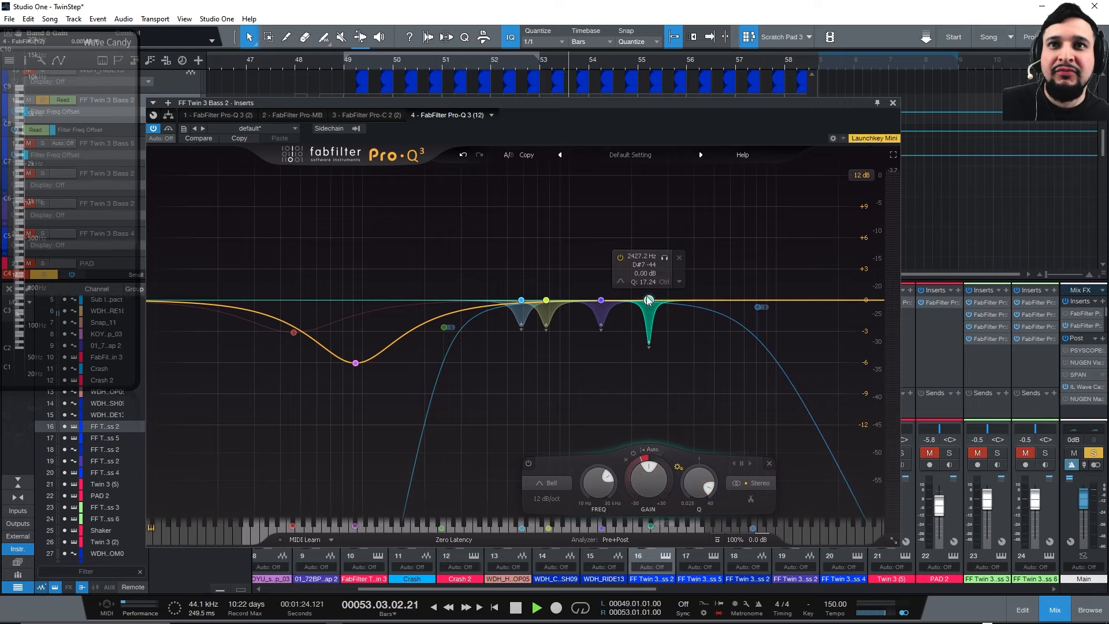
click(339, 65)
key(space)
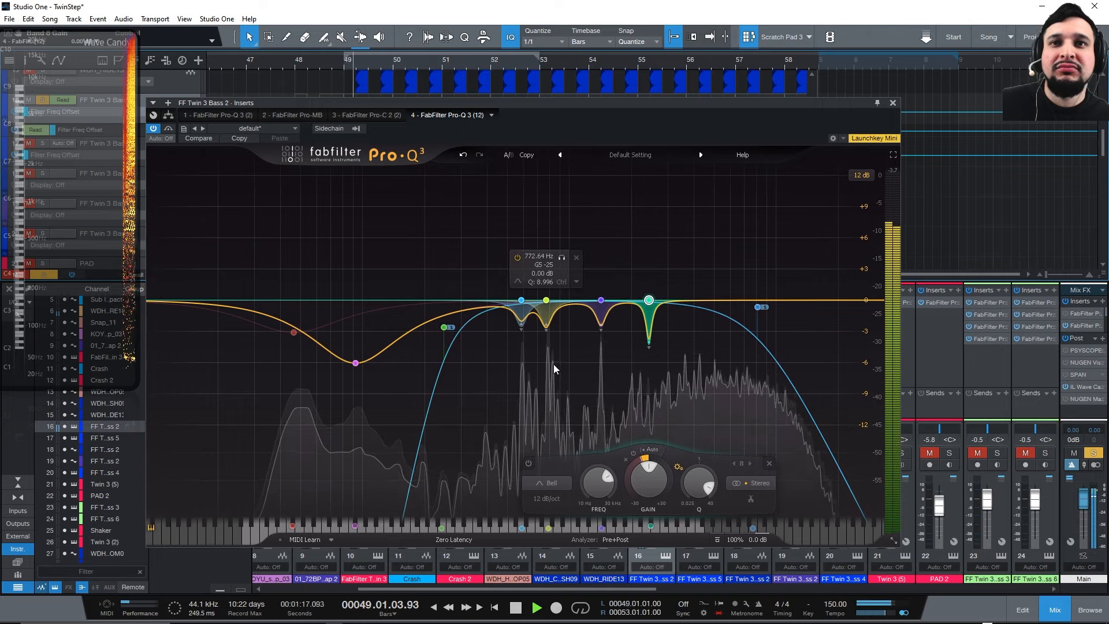
Try grabbing the spectrum peak near 393 Hz for a bell cut of about 7.17 dB, and delete that band.
mouse_move(489, 473)
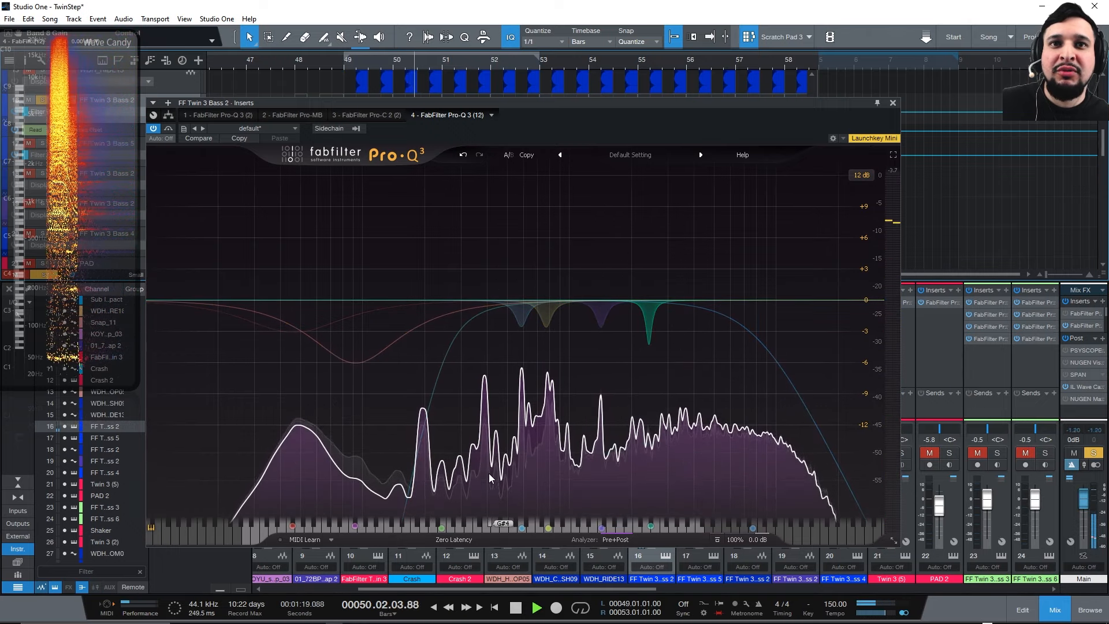
drag(485, 378, 485, 374)
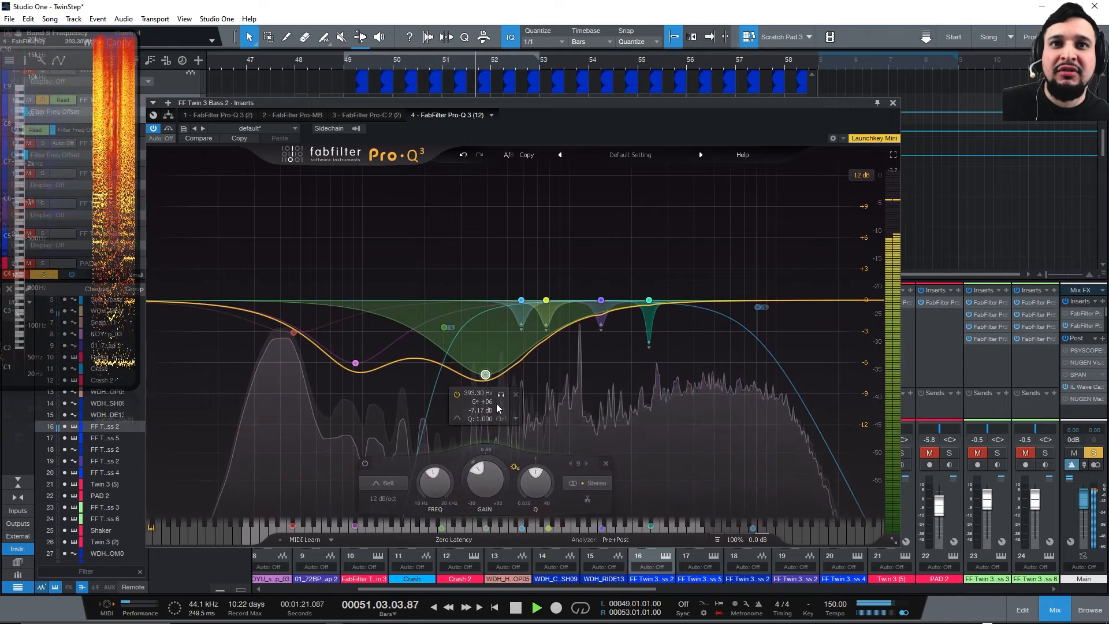
key(Delete)
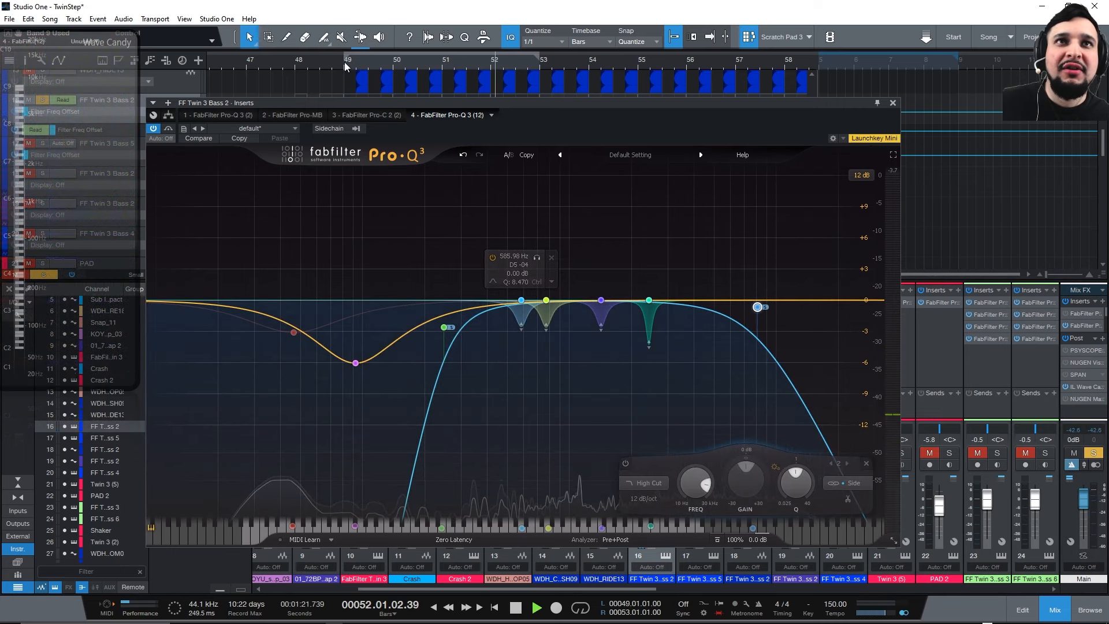
Replay from bar 49 to examine the labelled spectrum peaks in Pro-Q 3, and return the playhead to bar 49.
click(344, 61)
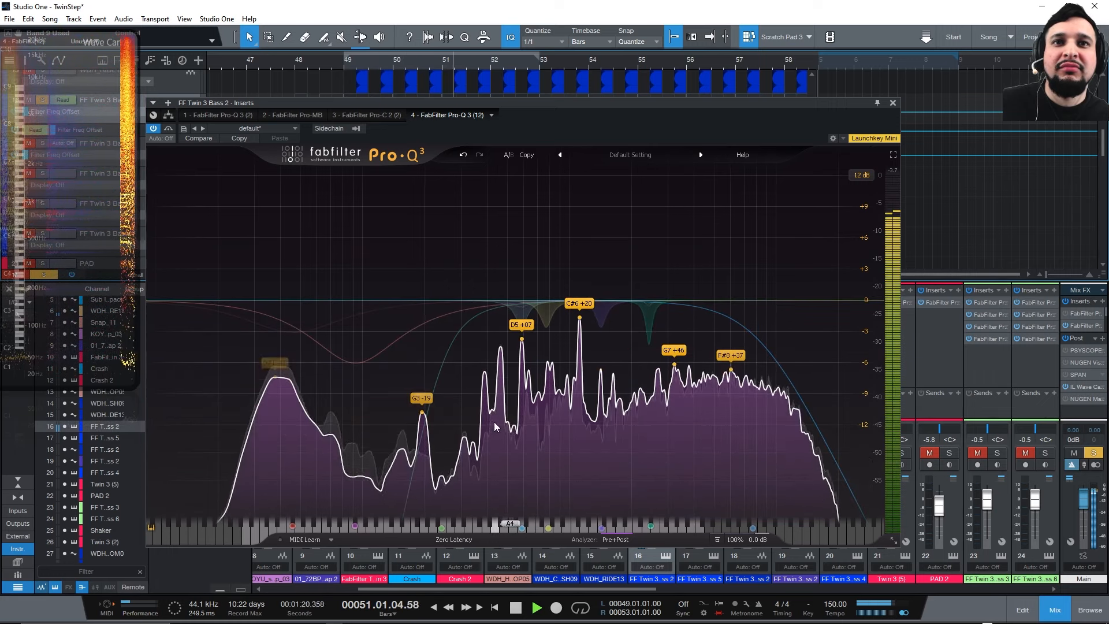
key(space)
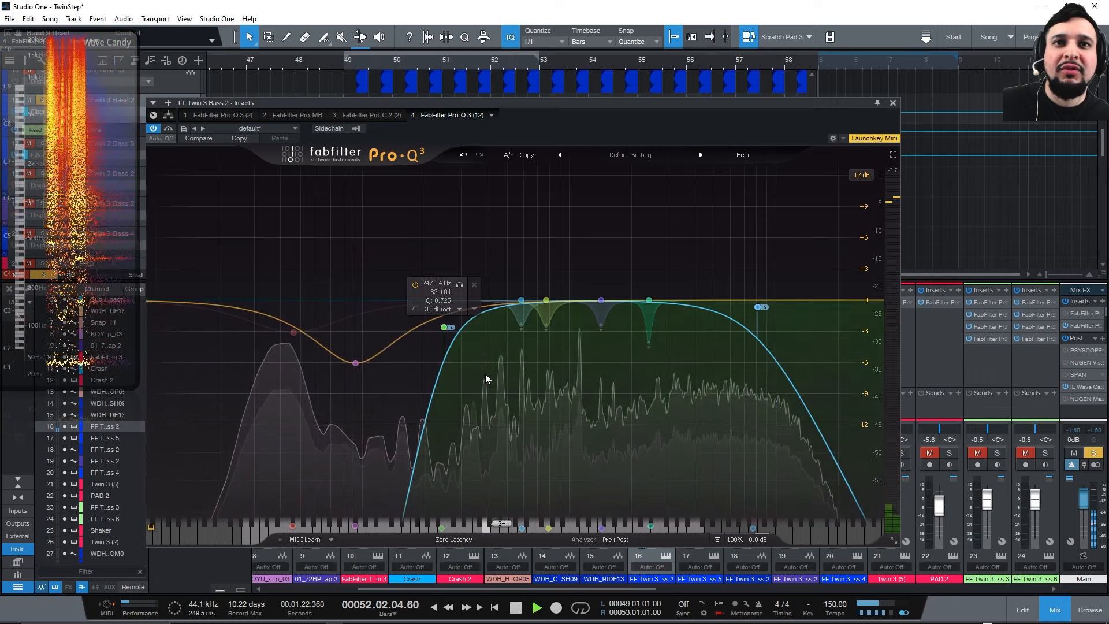
click(347, 66)
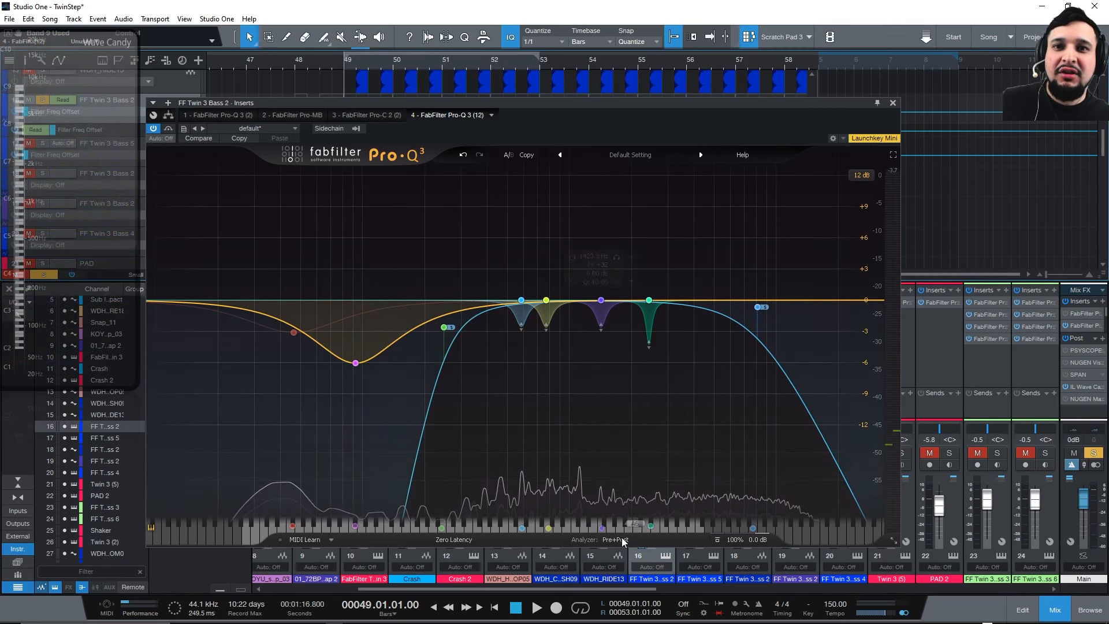
Examine the analyzer's spectrum grab and external spectrum options while playing the bass, and close the analyzer settings.
click(583, 522)
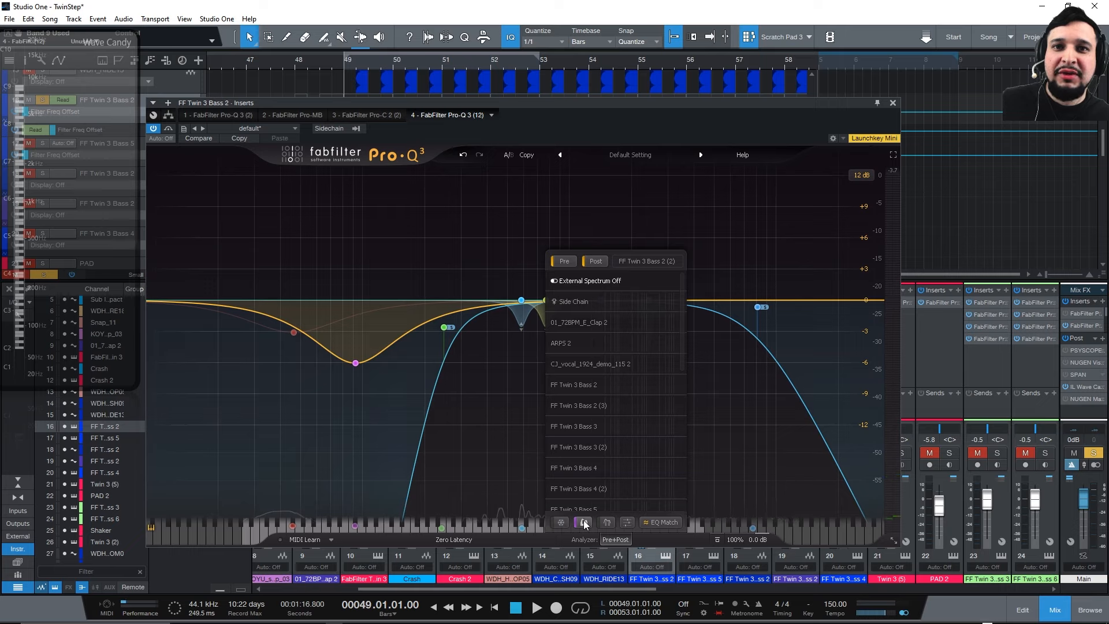
key(space)
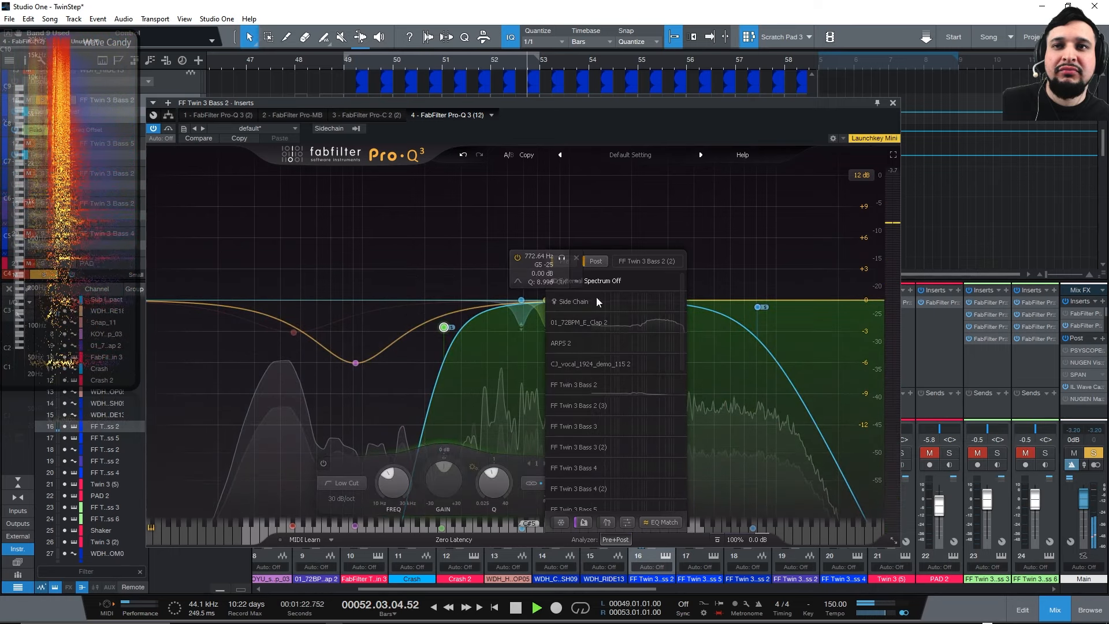
key(space)
click(611, 540)
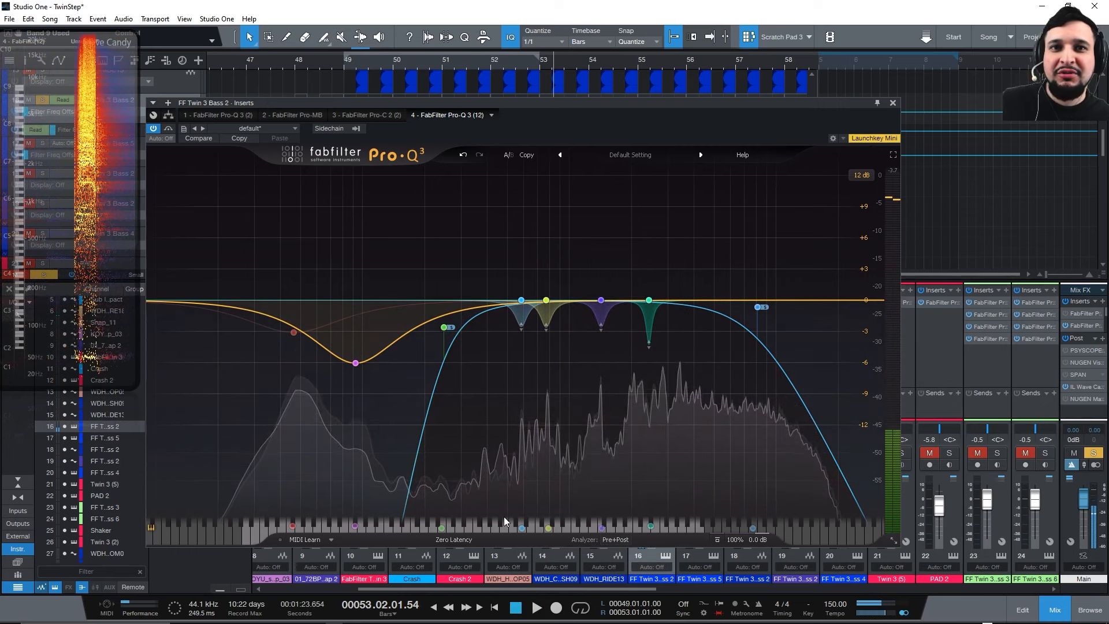
Set the loop range from 49.01.01.00 to 49.02.03.97 and play the bass looped over it.
key(space)
click(346, 68)
key(space)
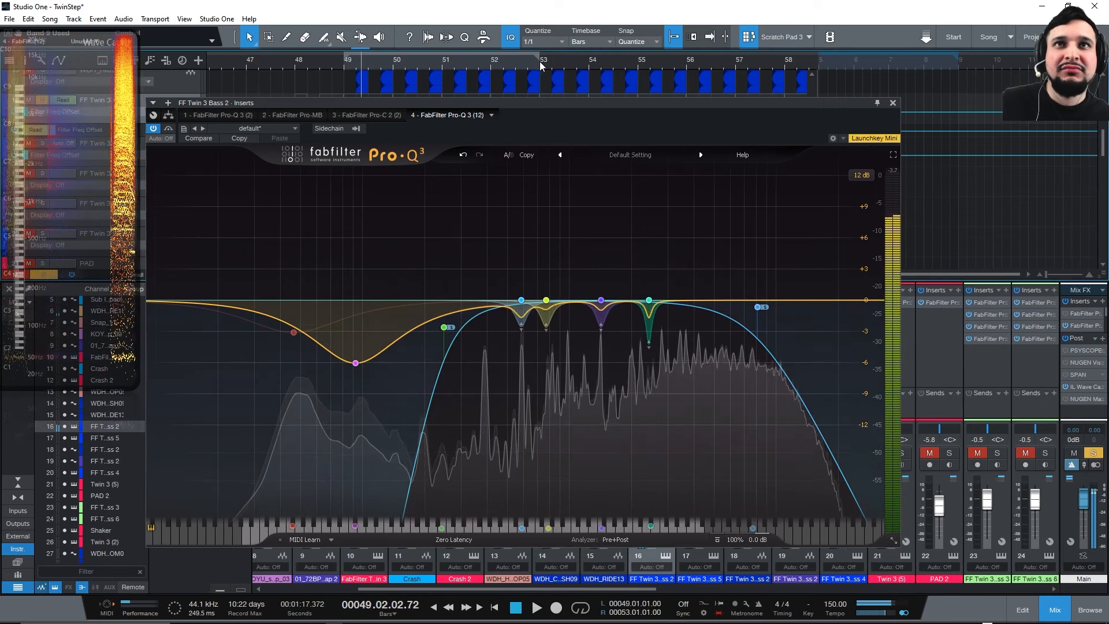
drag(371, 68, 366, 68)
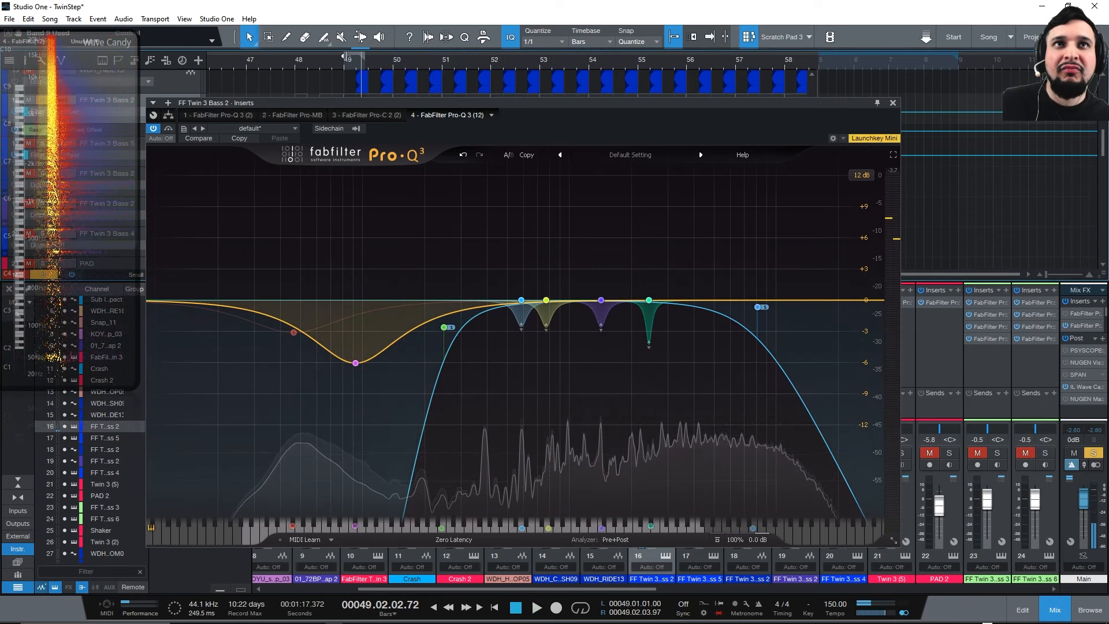
click(348, 65)
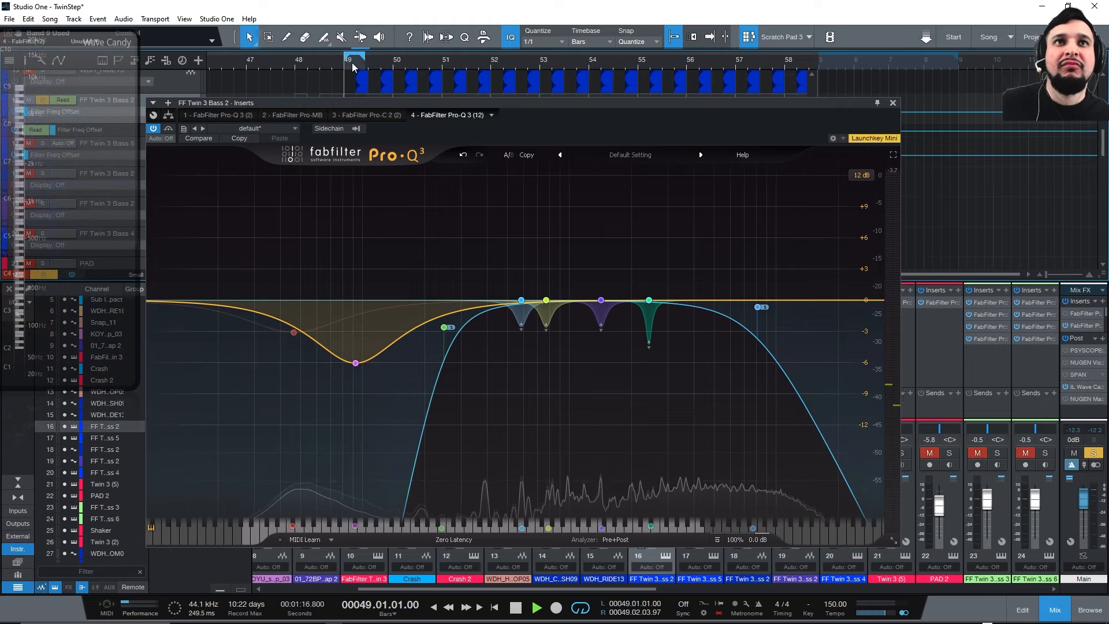
key(space)
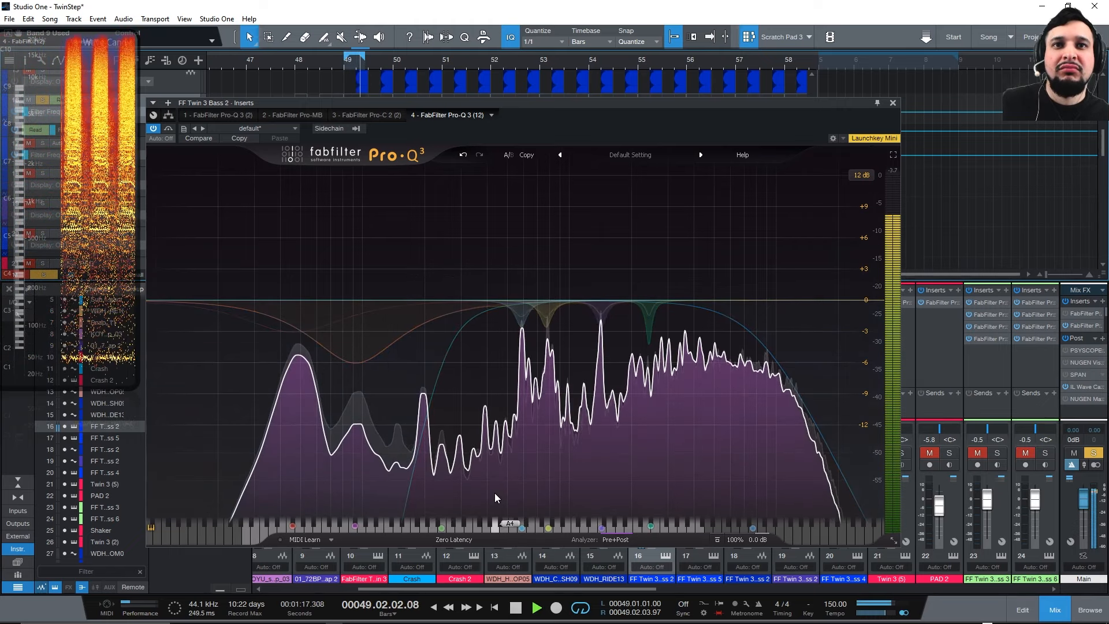
Grab the spectrum peak near 388.28 Hz to create a bell cut of about -10.39 dB with Q 1.000, and stop playback.
mouse_move(494, 491)
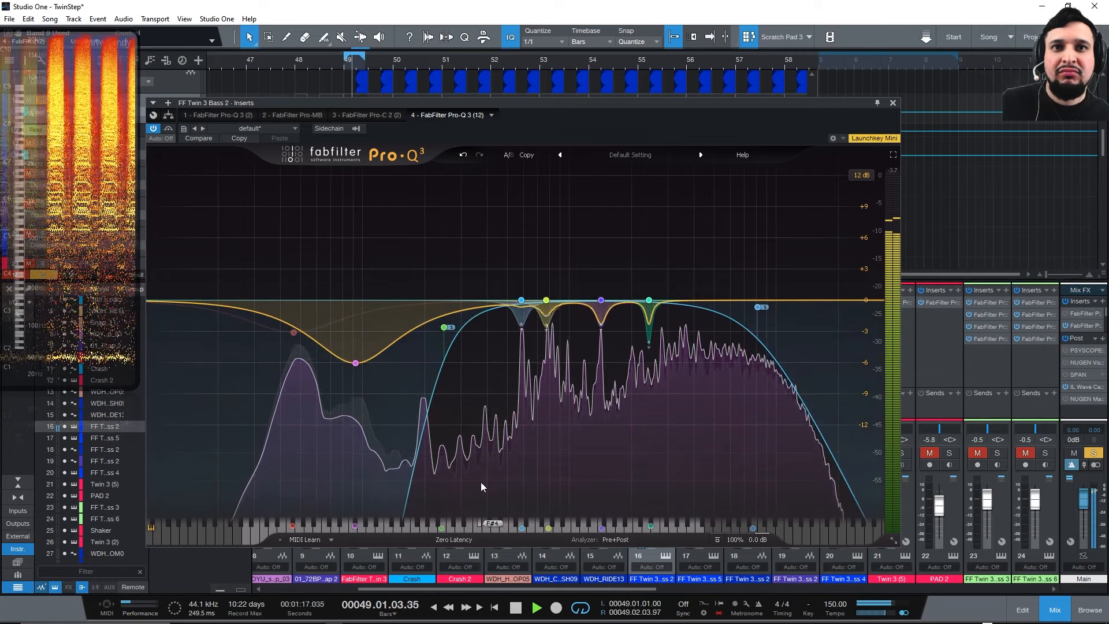
click(485, 411)
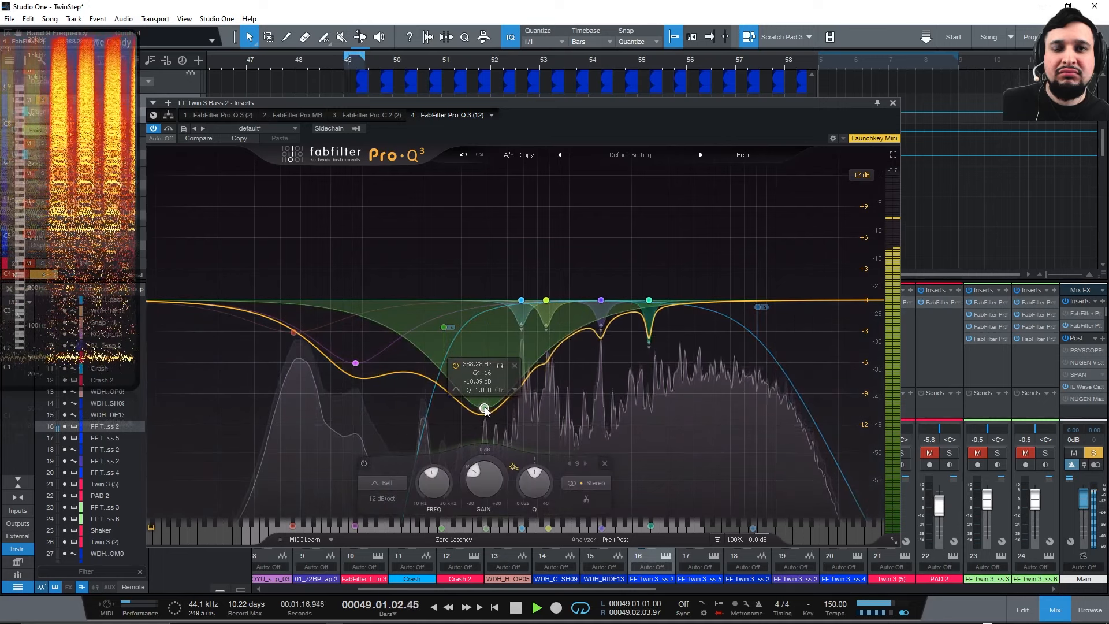
key(space)
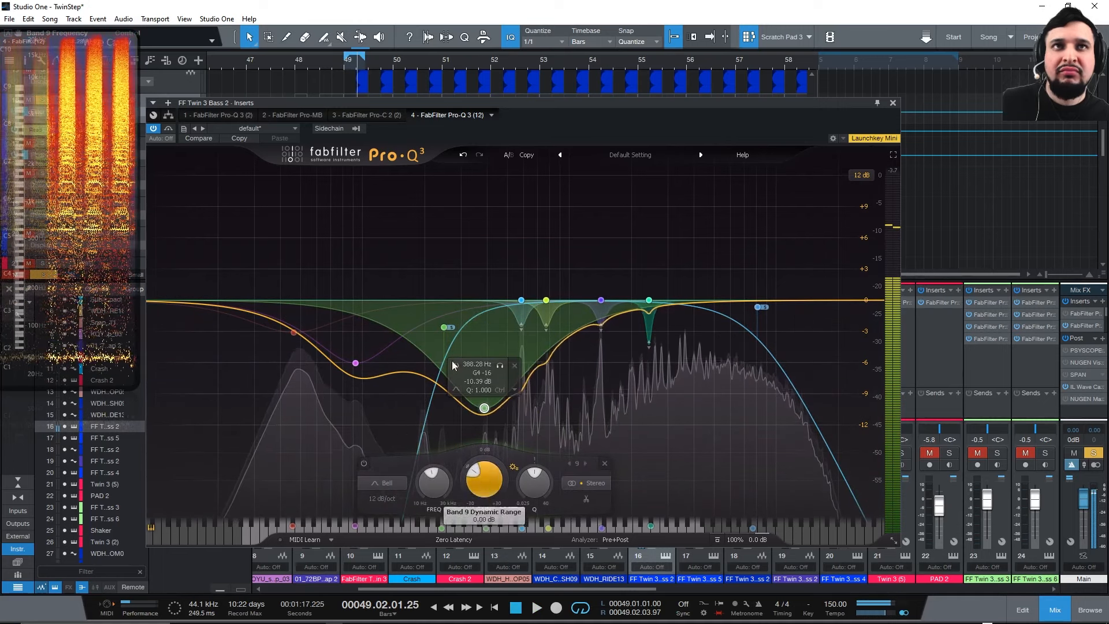
Turn the 388.28 Hz cut into a dynamic band with 0 dB gain and a Q of 11.92, and play the bass.
ctrl+click(482, 475)
drag(464, 494, 457, 569)
drag(536, 486, 473, 456)
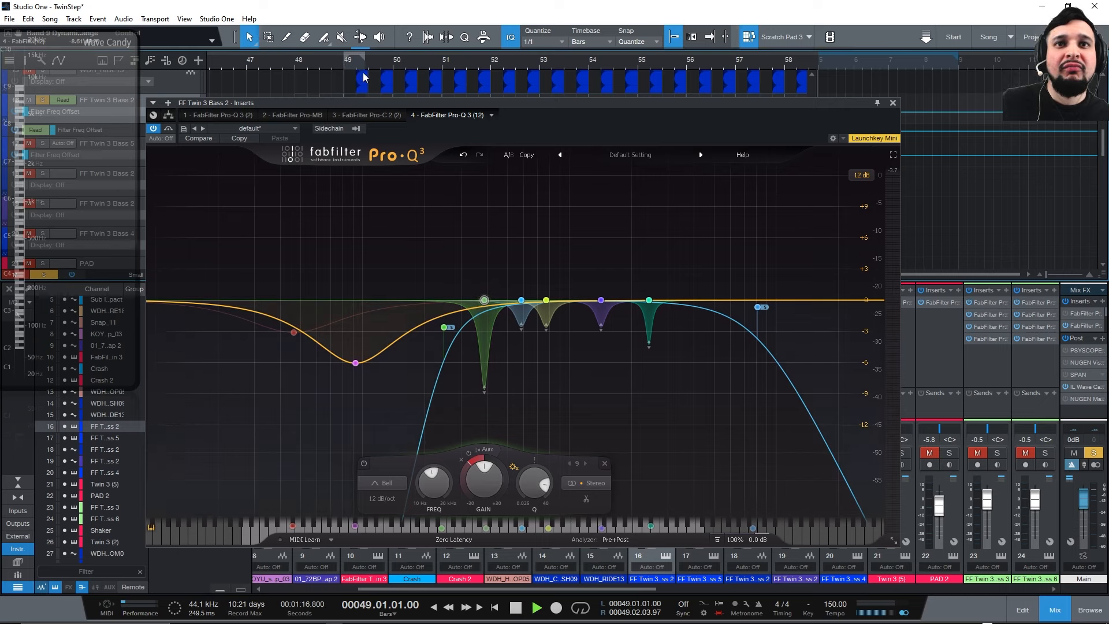
key(space)
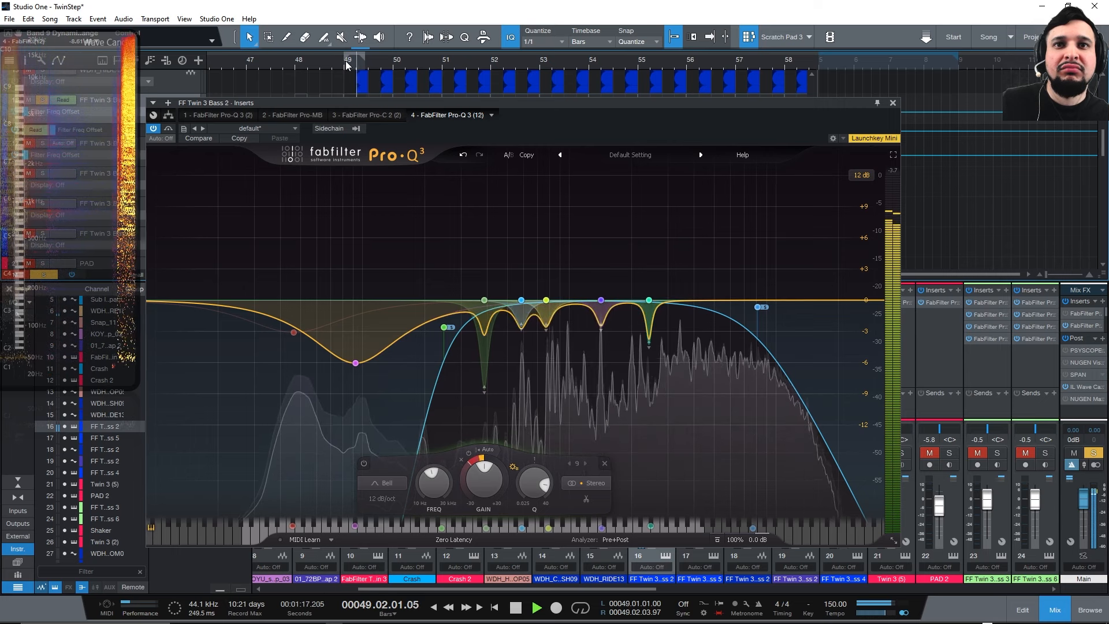
key(space)
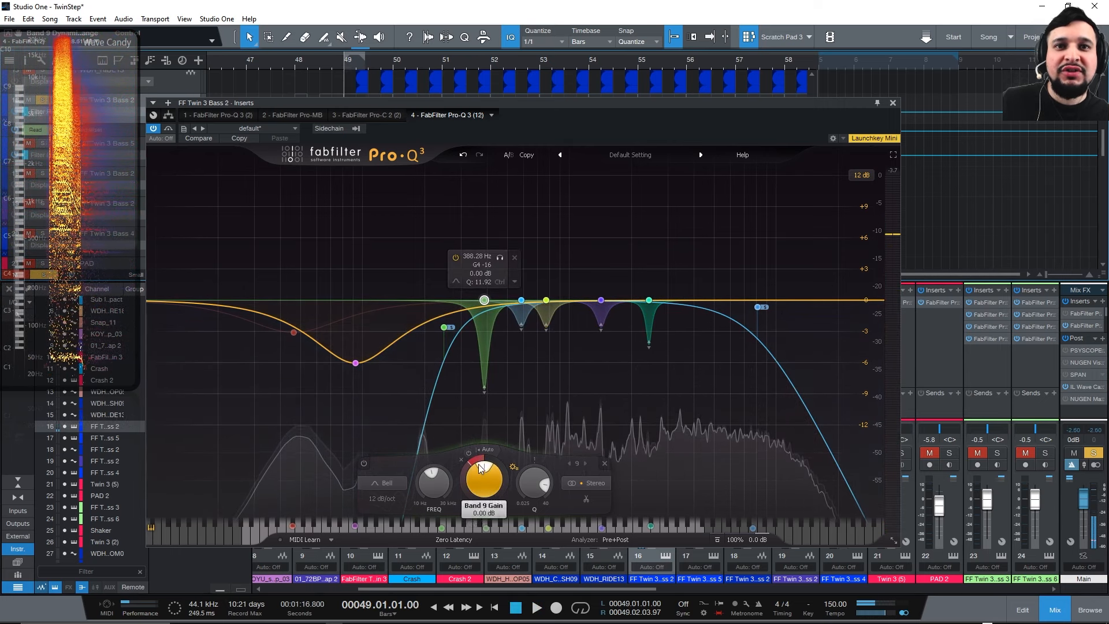
Switch the band's dynamic threshold from automatic to manual, set it to -36.7, and replay the bass from bar 49.
click(488, 450)
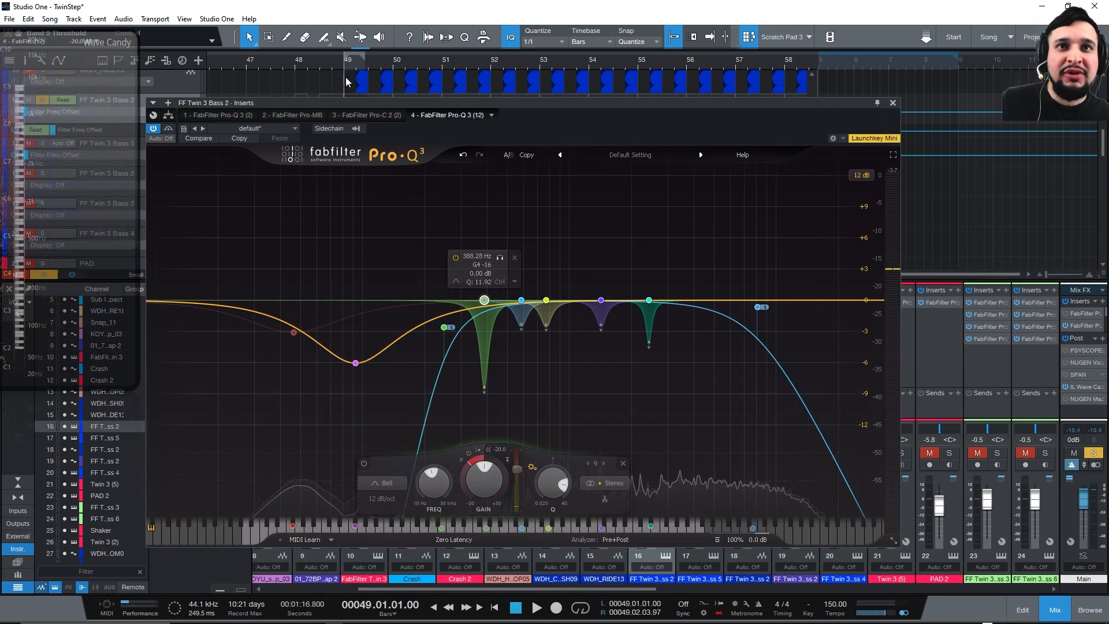
key(space)
drag(517, 469, 526, 495)
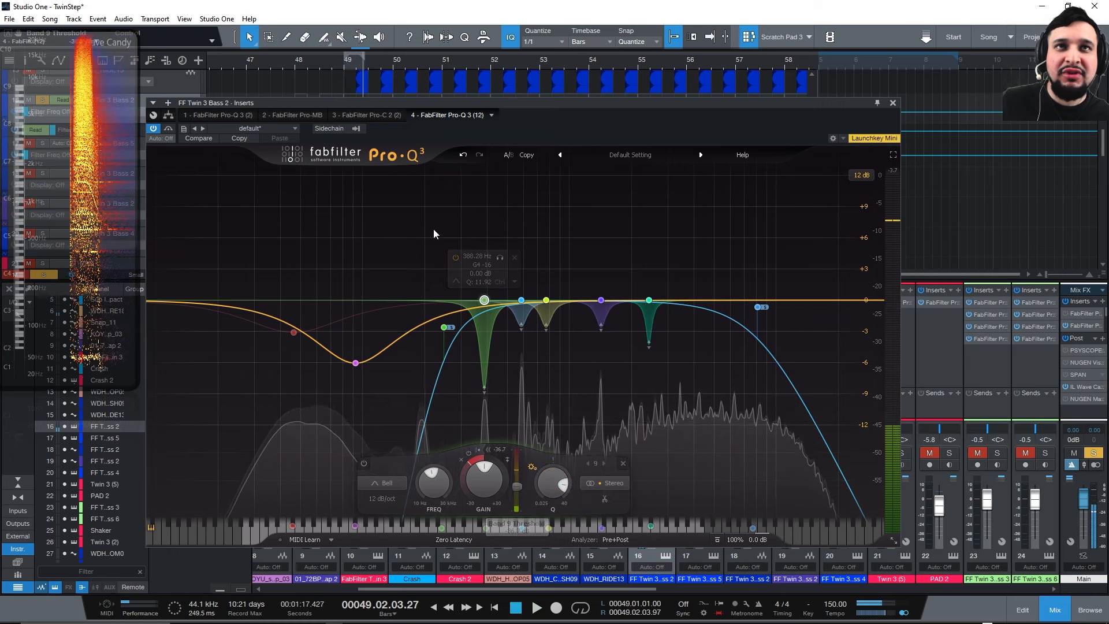
click(345, 62)
key(space)
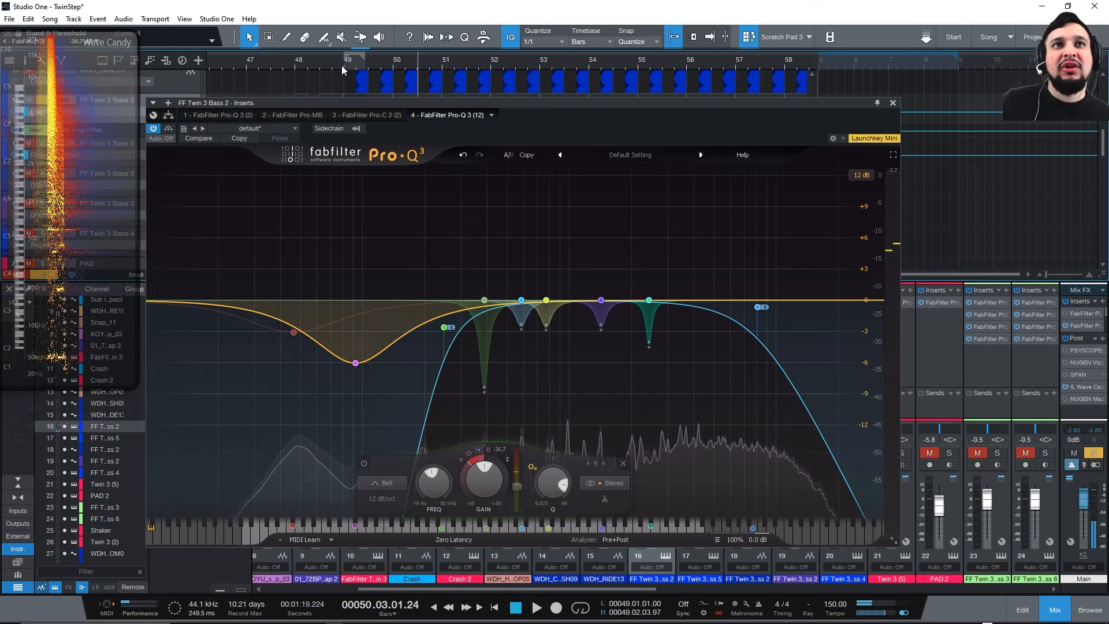
key(space)
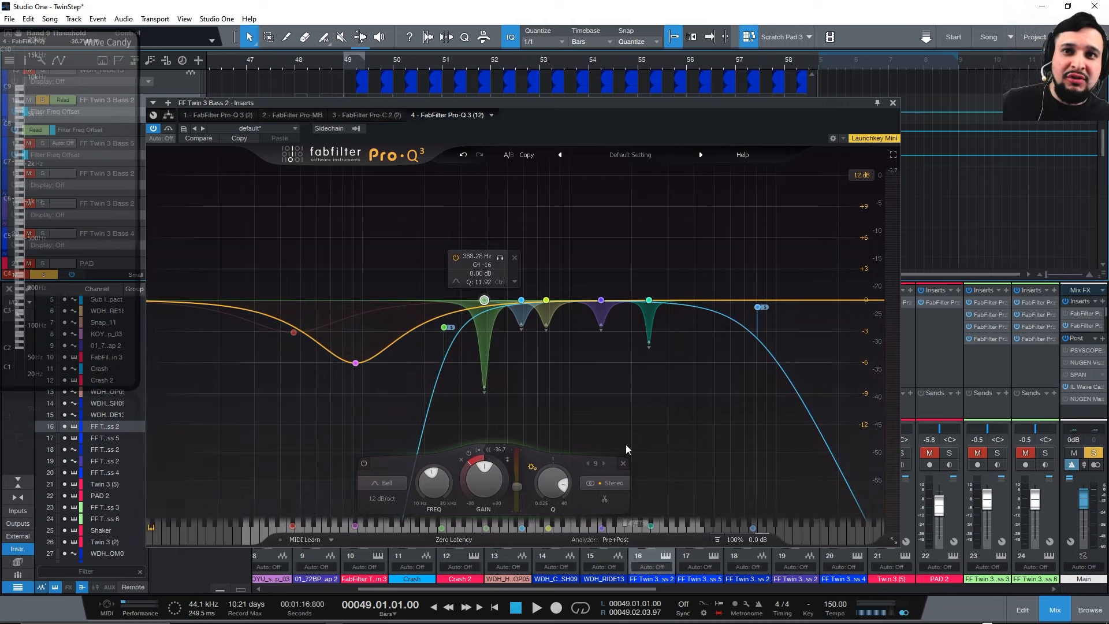
Bypass and delete the 388.28 Hz dynamic band, and close the FF Twin 3 Bass 2 inserts window.
click(363, 463)
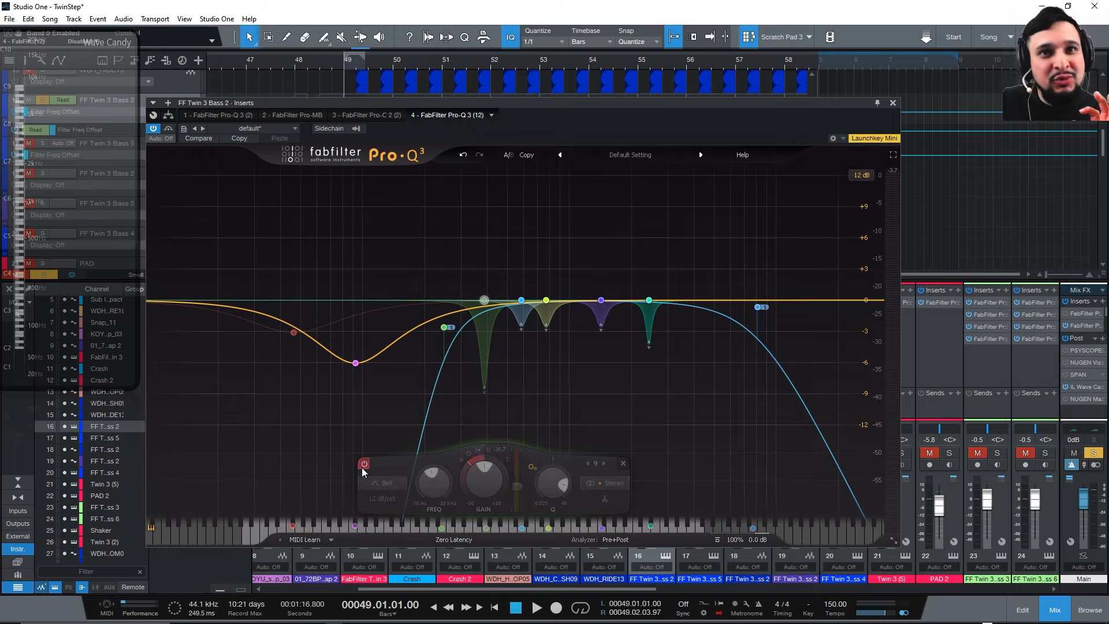
click(622, 463)
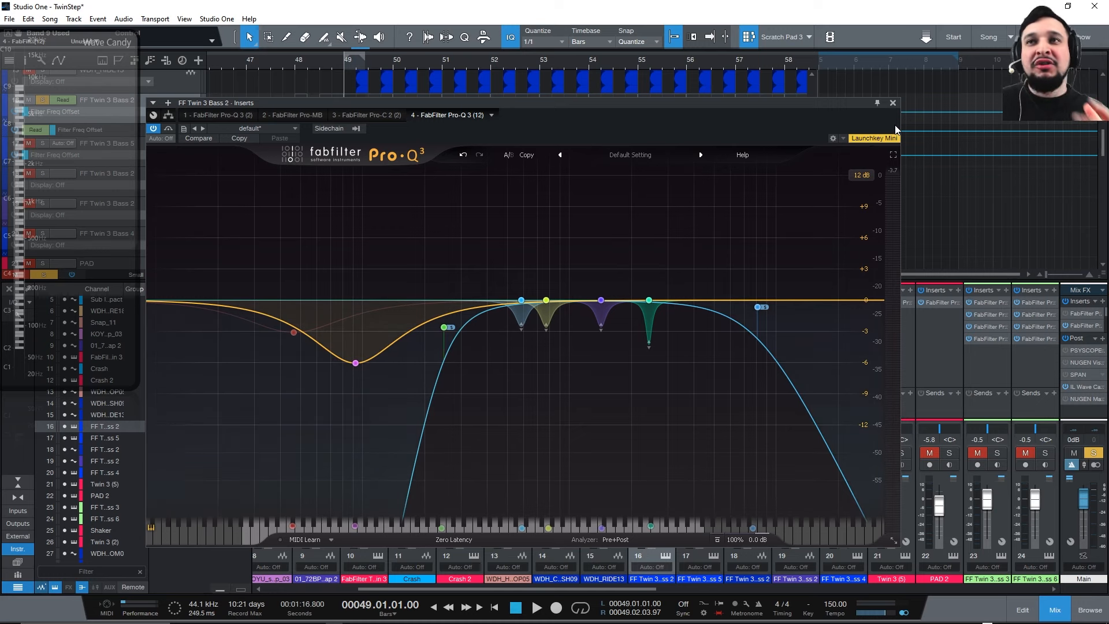
click(892, 103)
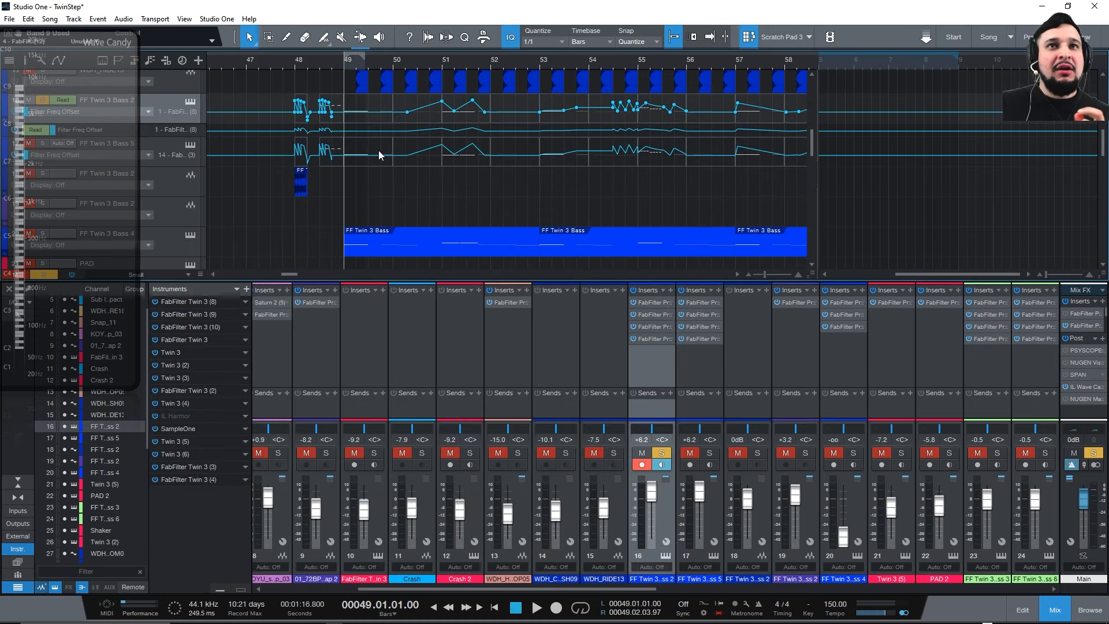
Open the Twin 3 instrument of FF Twin 3 Bass 2 and examine its KB Track source and the available modulation source types.
scroll(378, 155, up, 1)
click(189, 129)
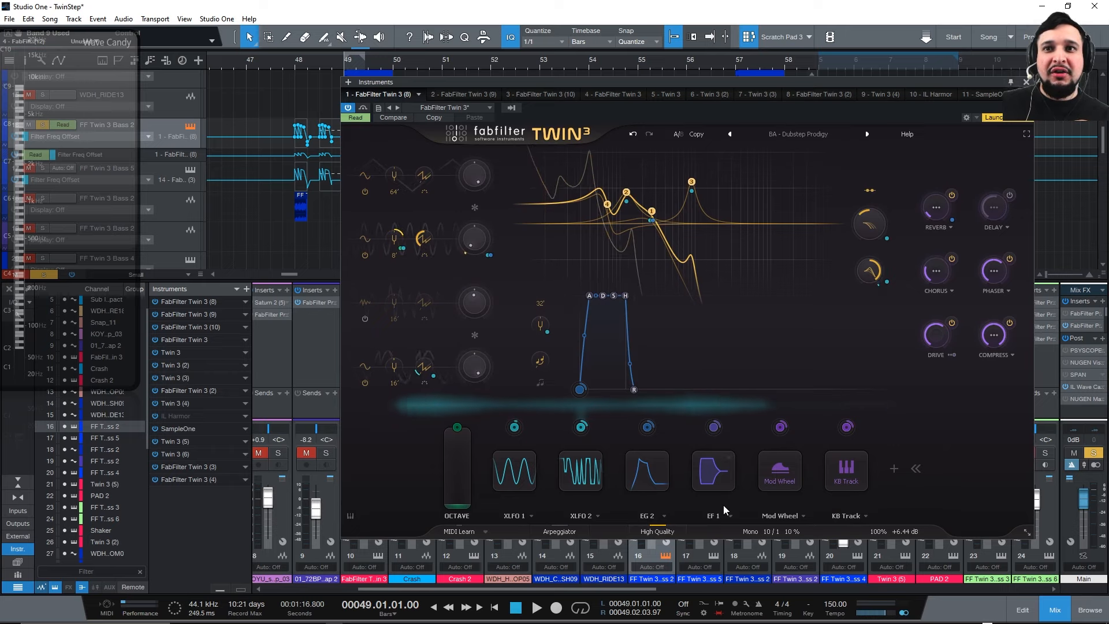
click(842, 468)
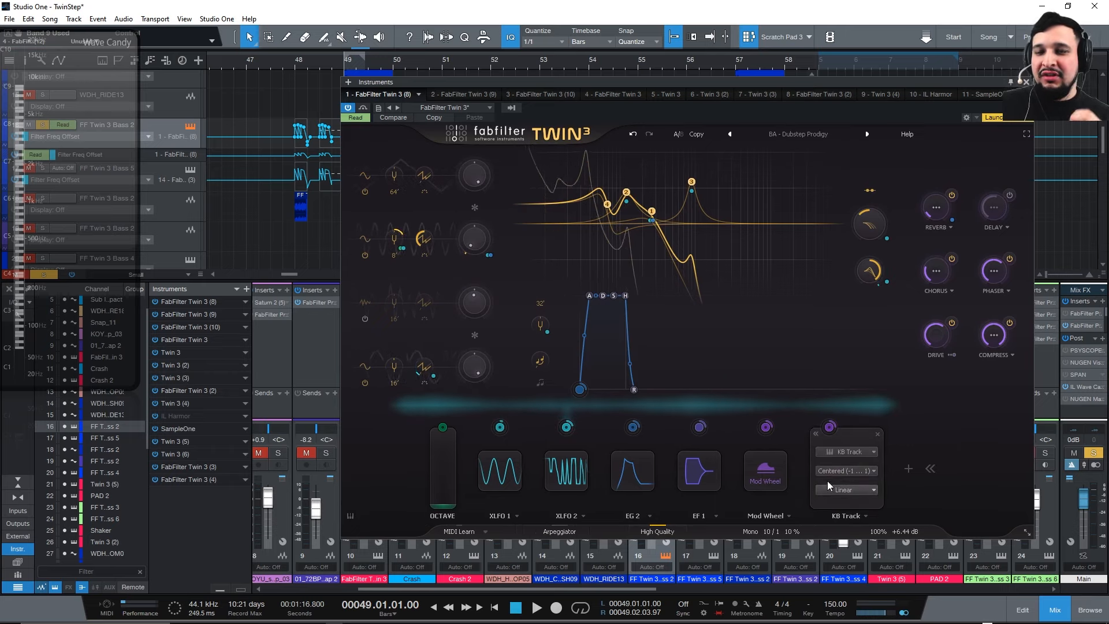
click(907, 469)
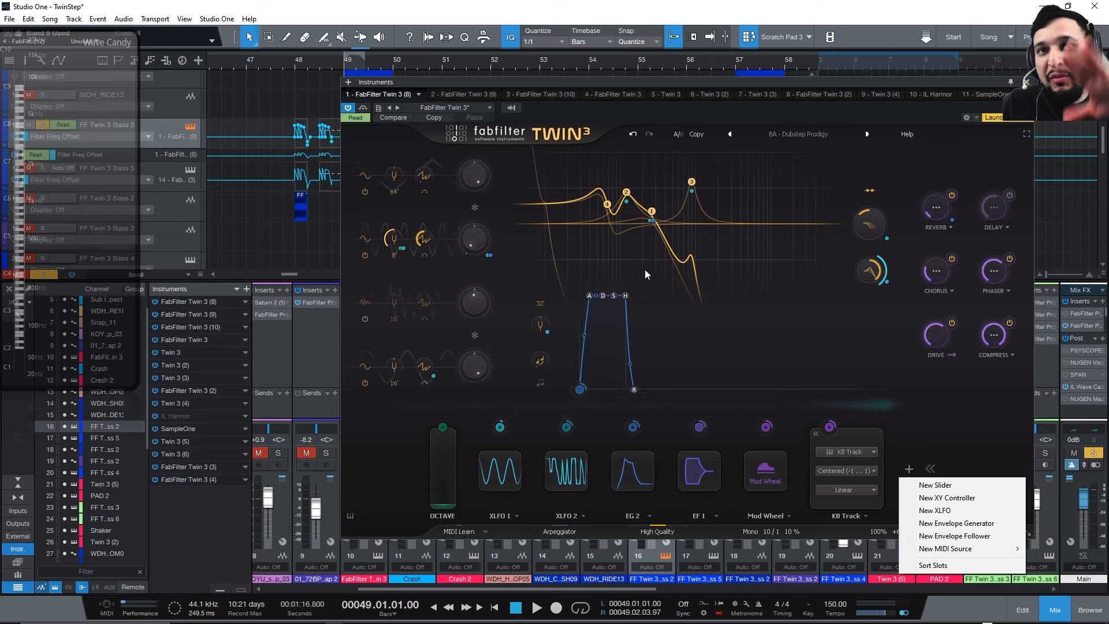
Expand XLFO 2 and examine the settings and modulation of filters 2, 3 and 1.
click(563, 486)
click(564, 486)
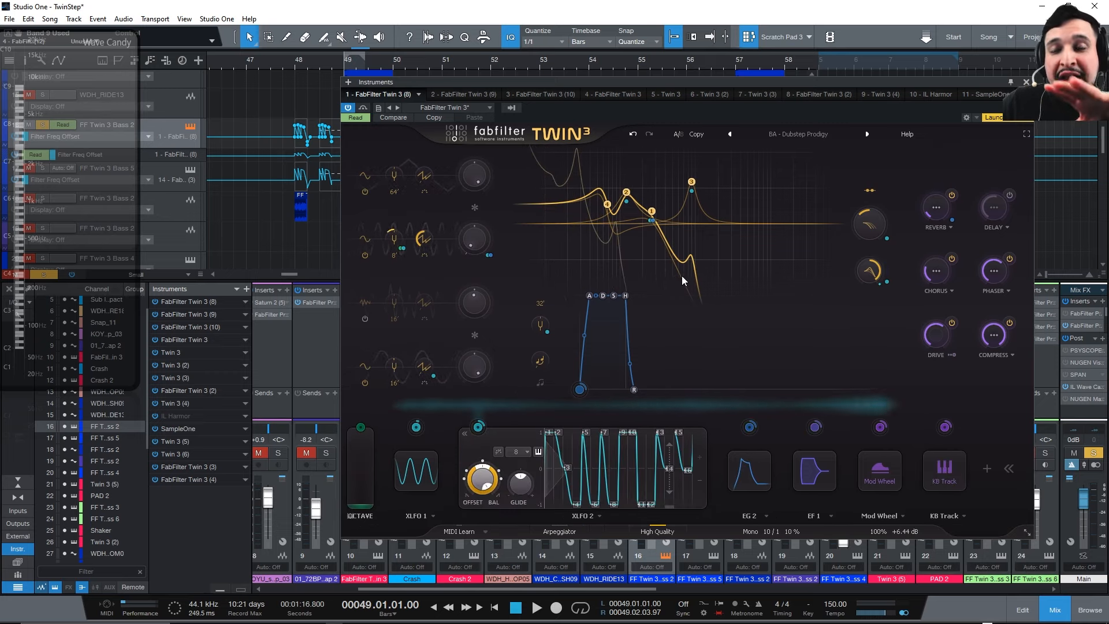
mouse_move(629, 196)
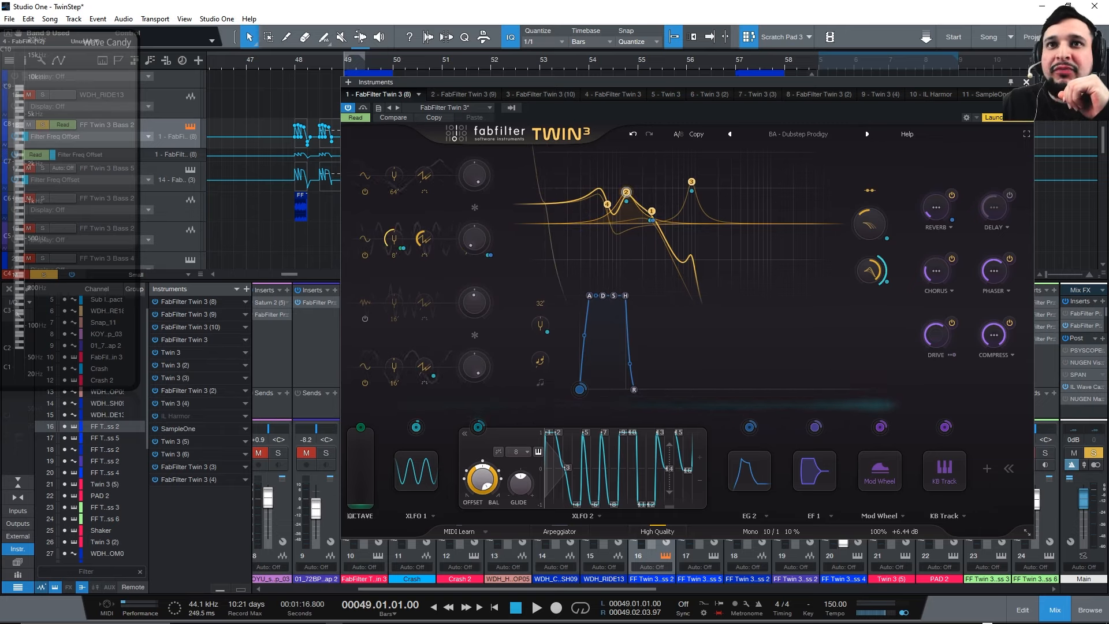
mouse_move(692, 184)
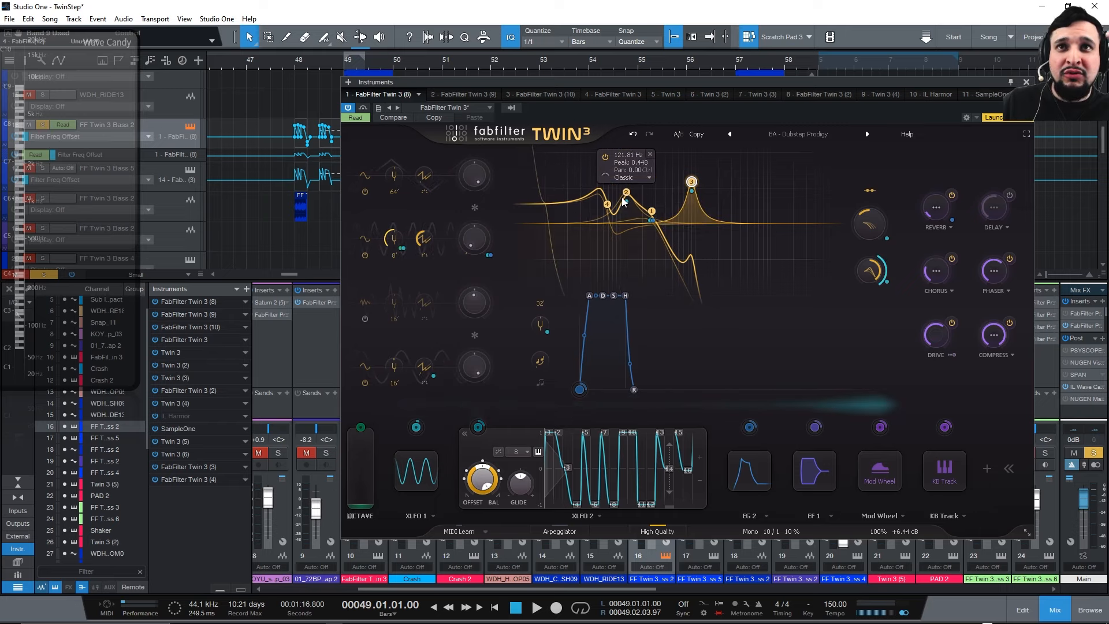
mouse_move(652, 219)
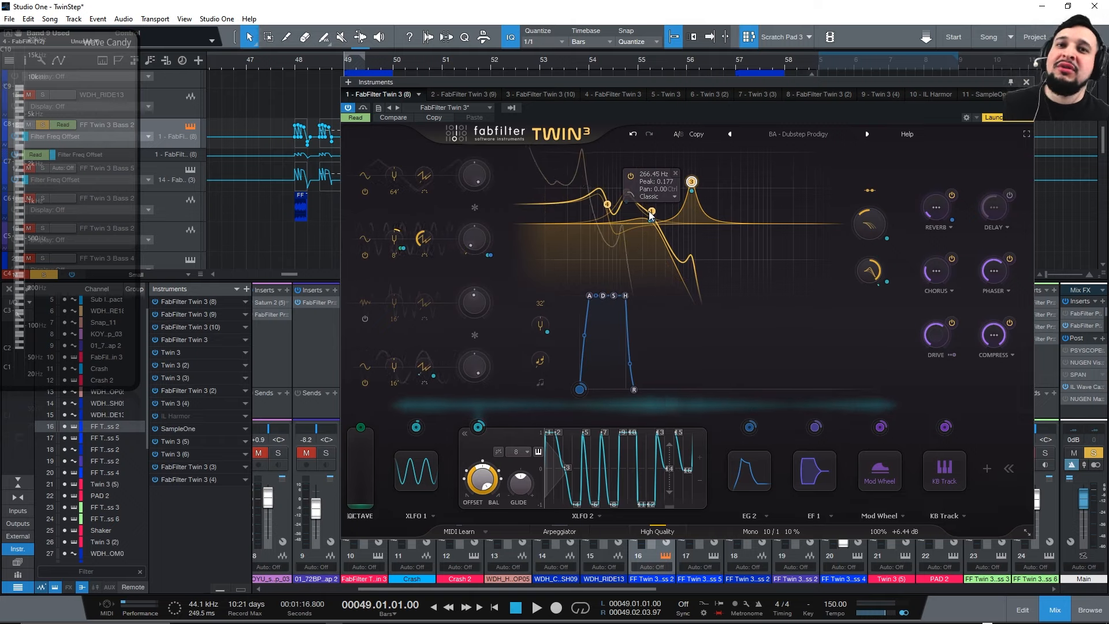
Add a new XLFO as a modulation source and raise its frequency.
click(986, 468)
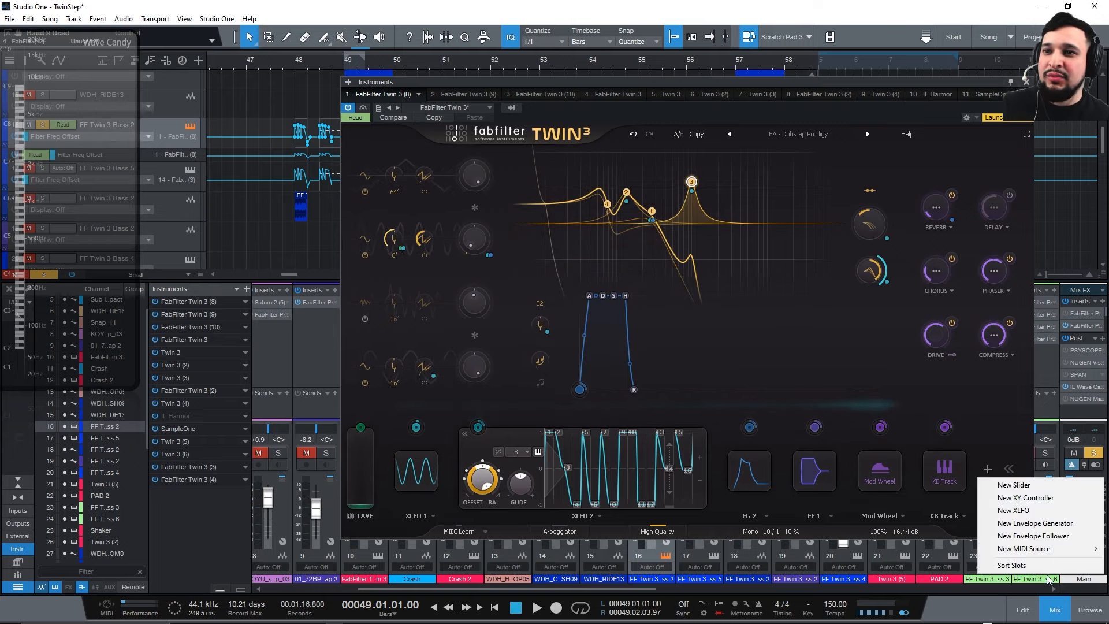
click(1022, 510)
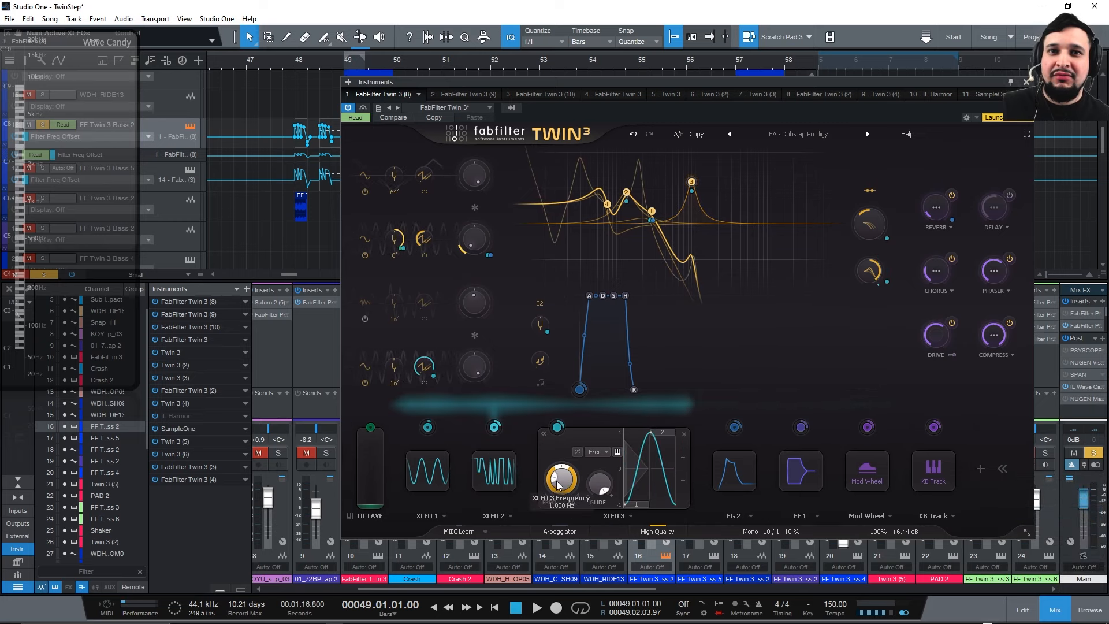
drag(558, 485, 532, 212)
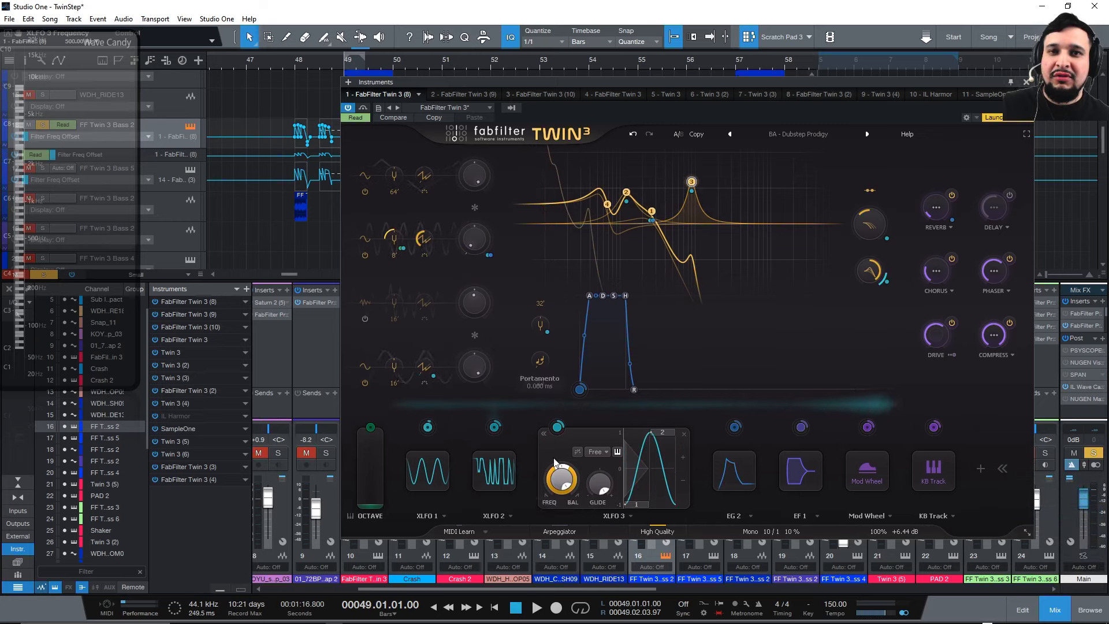
Assign XLFO 3 as a modulator of the Filter 3 and Filter 1 frequencies.
drag(558, 427, 691, 182)
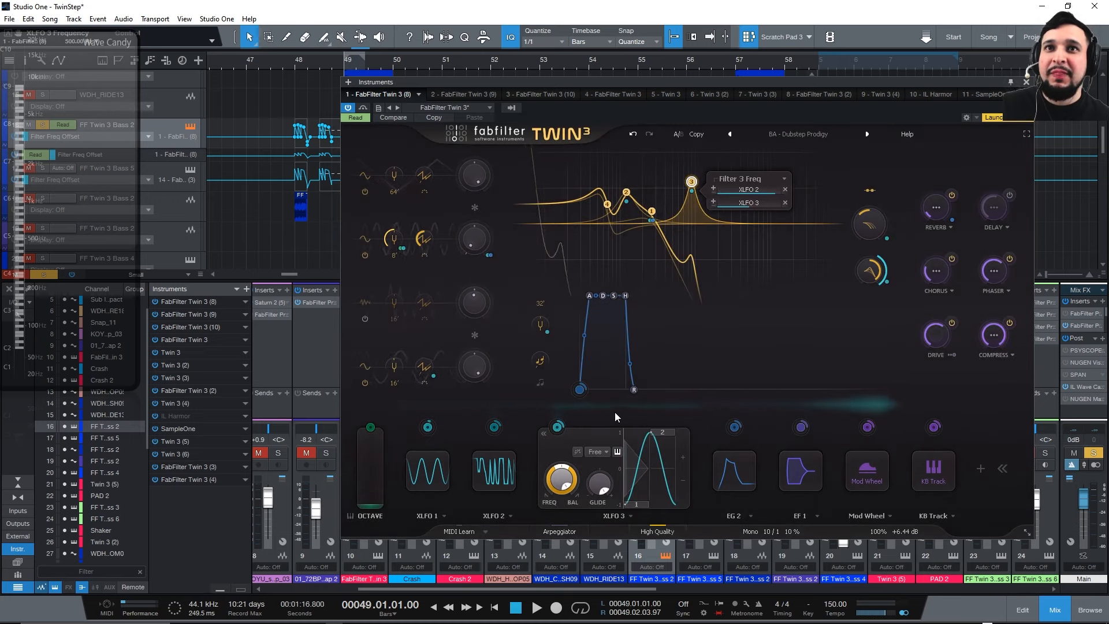
drag(557, 427, 656, 399)
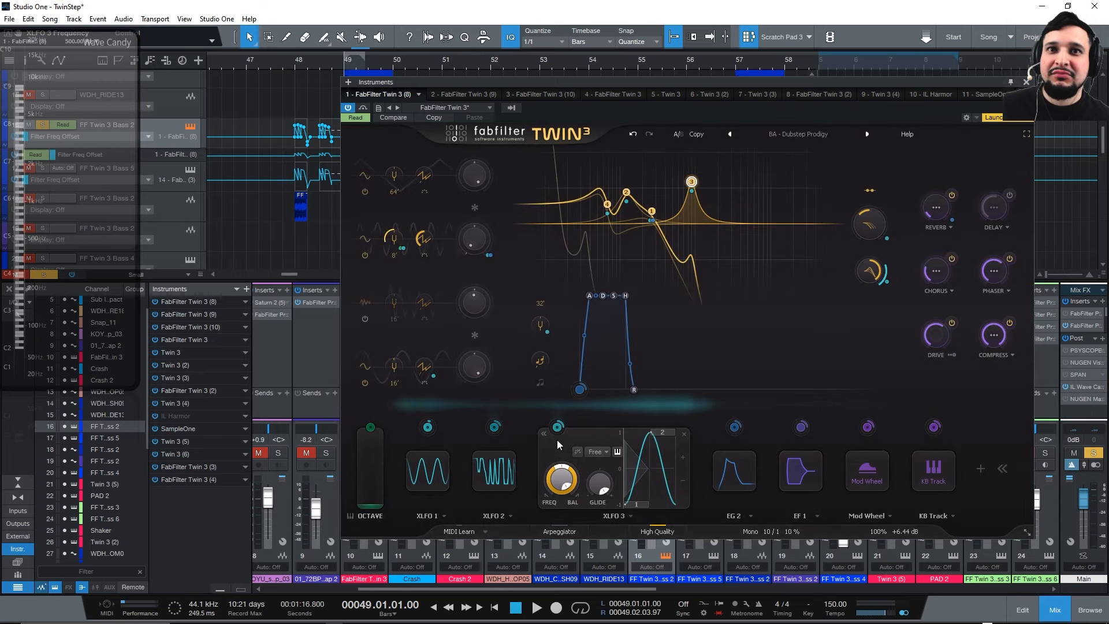
drag(557, 427, 652, 215)
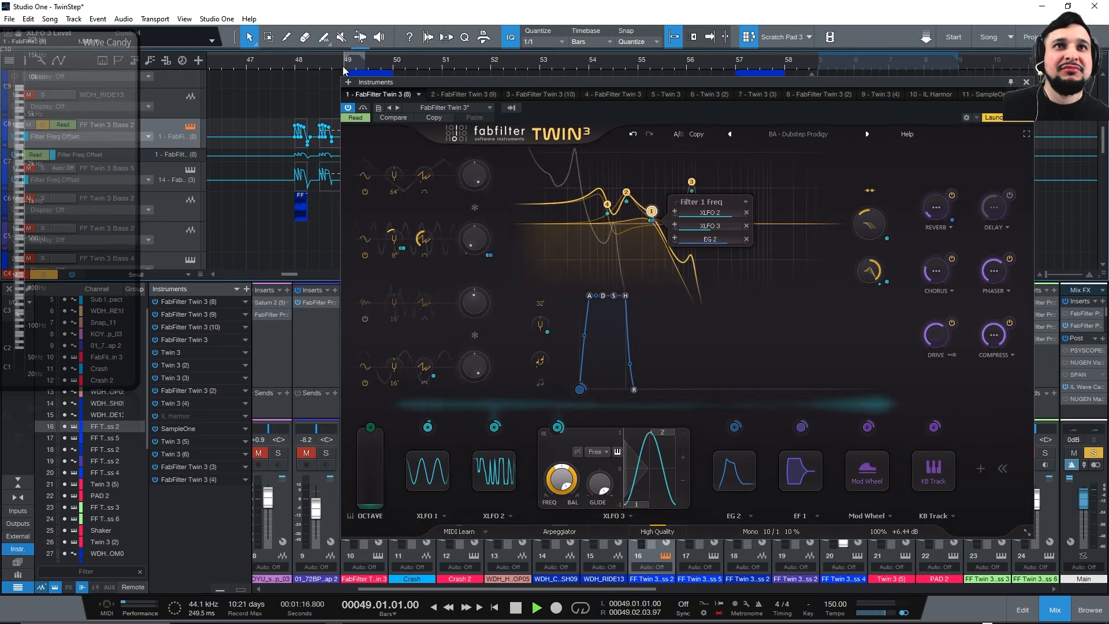
Play the bass with the XLFO 3 modulation, stop, and lower the XLFO 3 level to 0.130.
key(space)
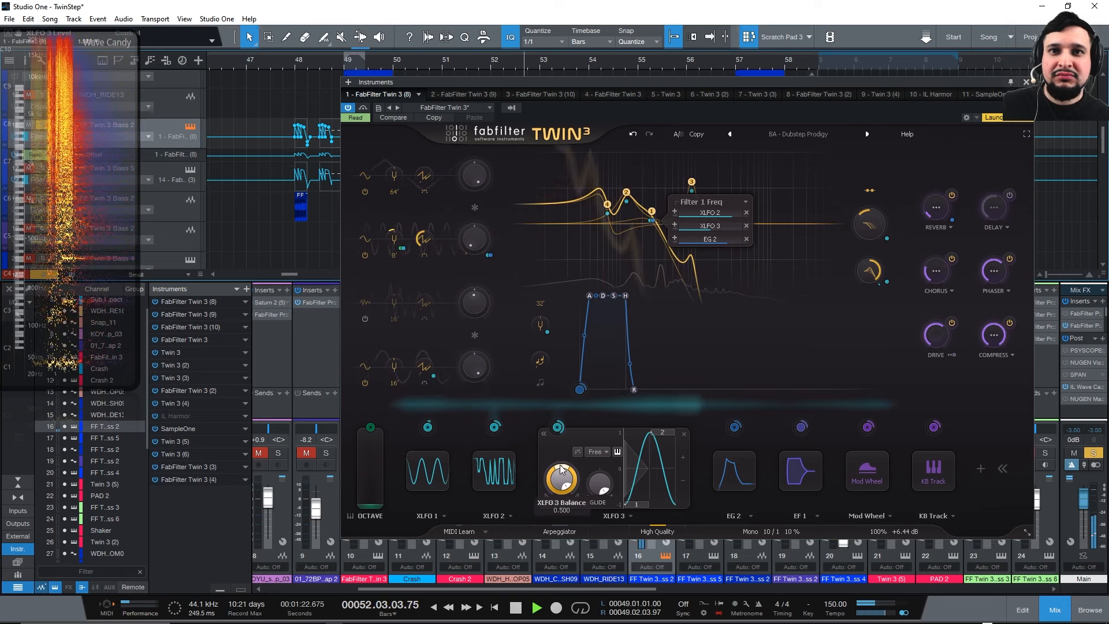
key(space)
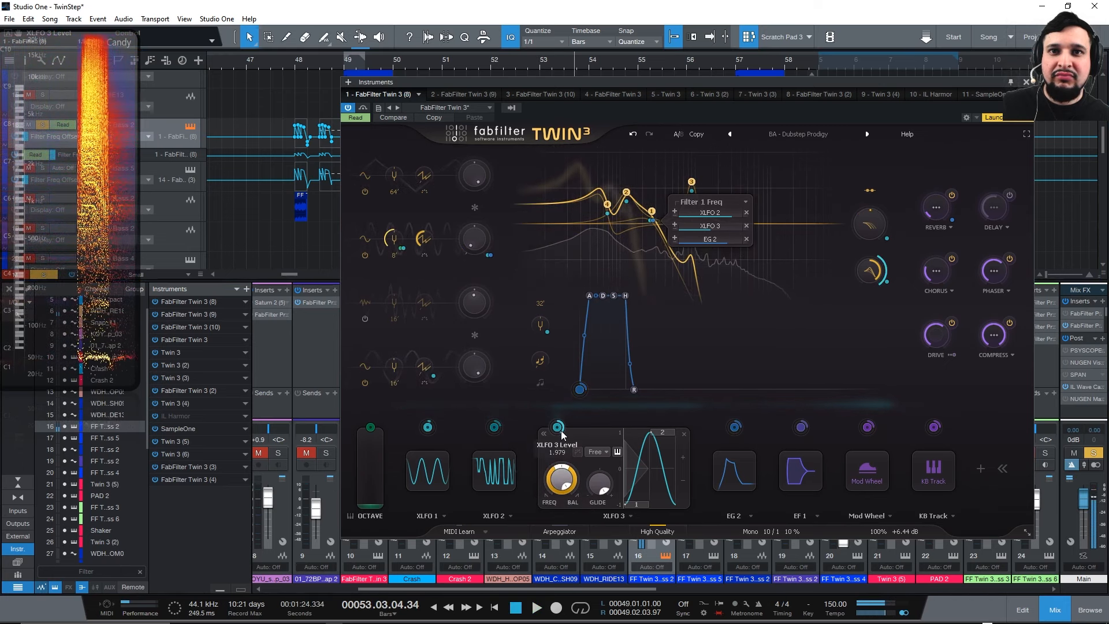
drag(559, 427, 568, 534)
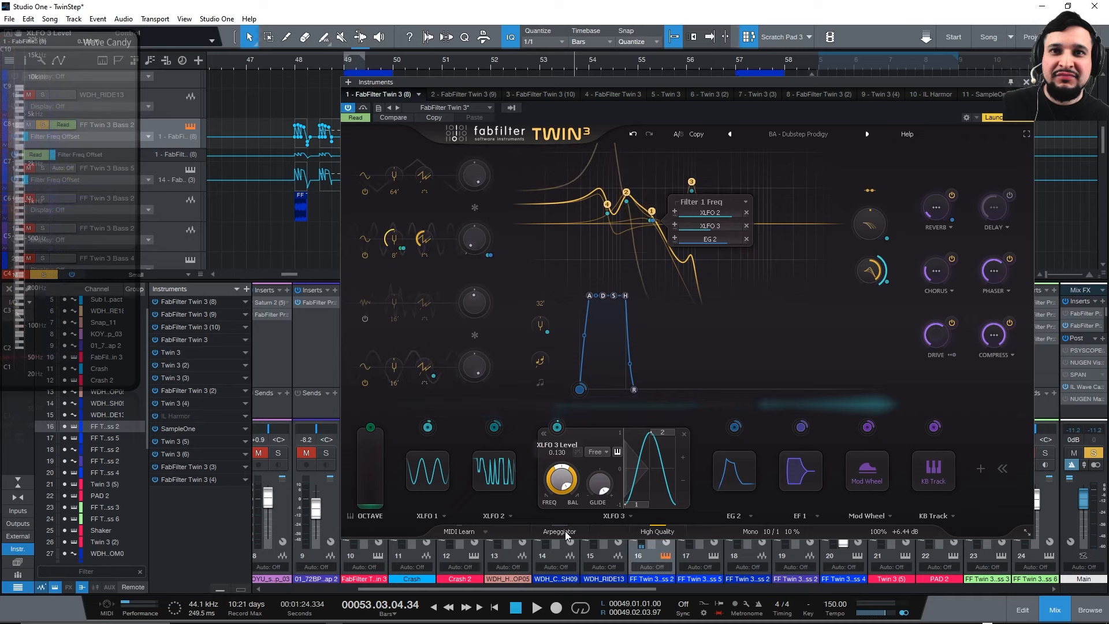
Replay the bass from bar 49 while raising the XLFO 3 level, and stop playback.
click(341, 68)
key(space)
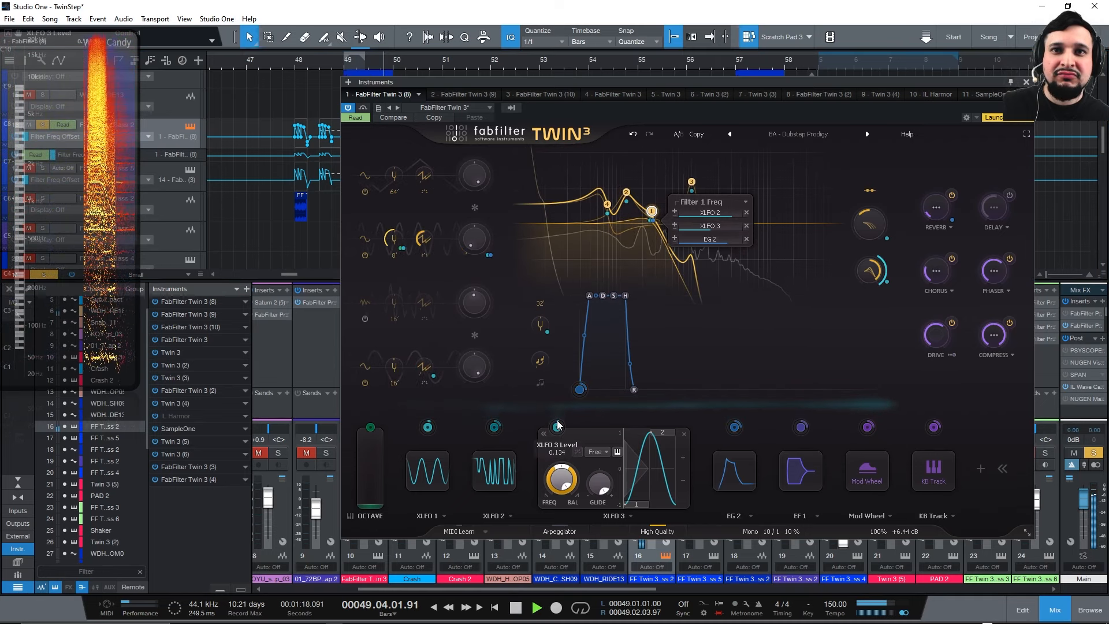
drag(557, 421, 548, 387)
key(space)
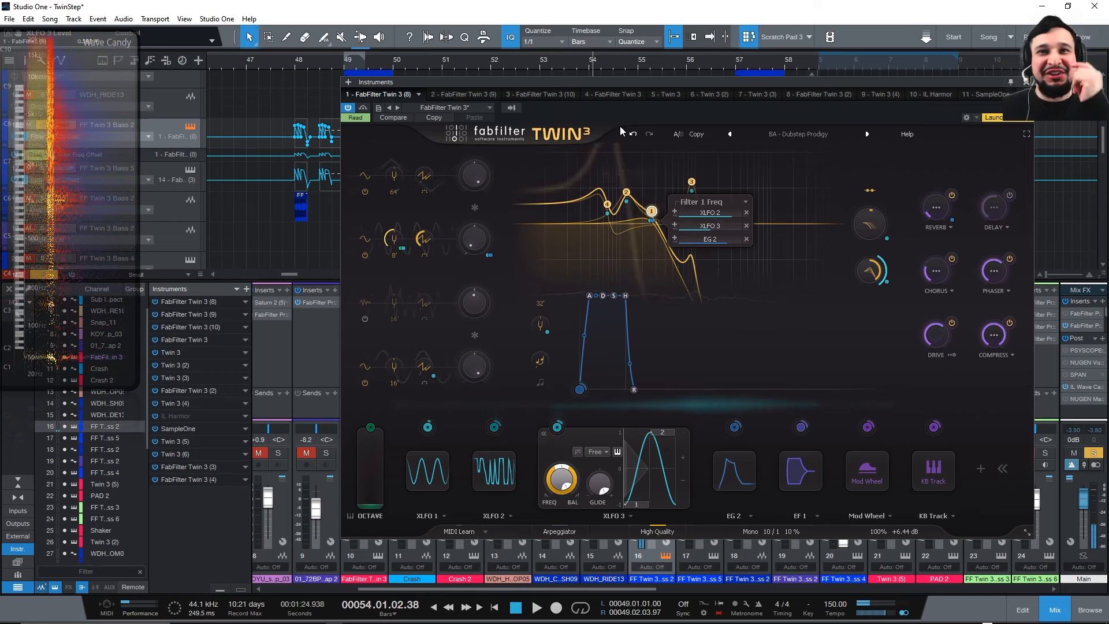
Lower the XLFO 3 level to 0.046 and set it to exactly 0.
mouse_move(622, 197)
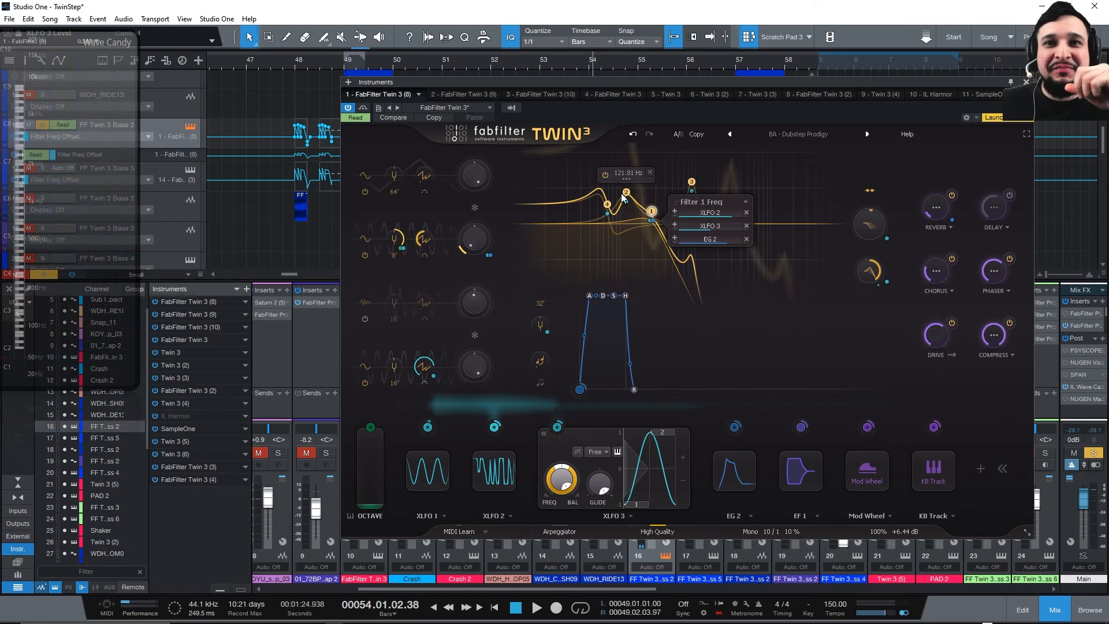
drag(558, 426, 557, 460)
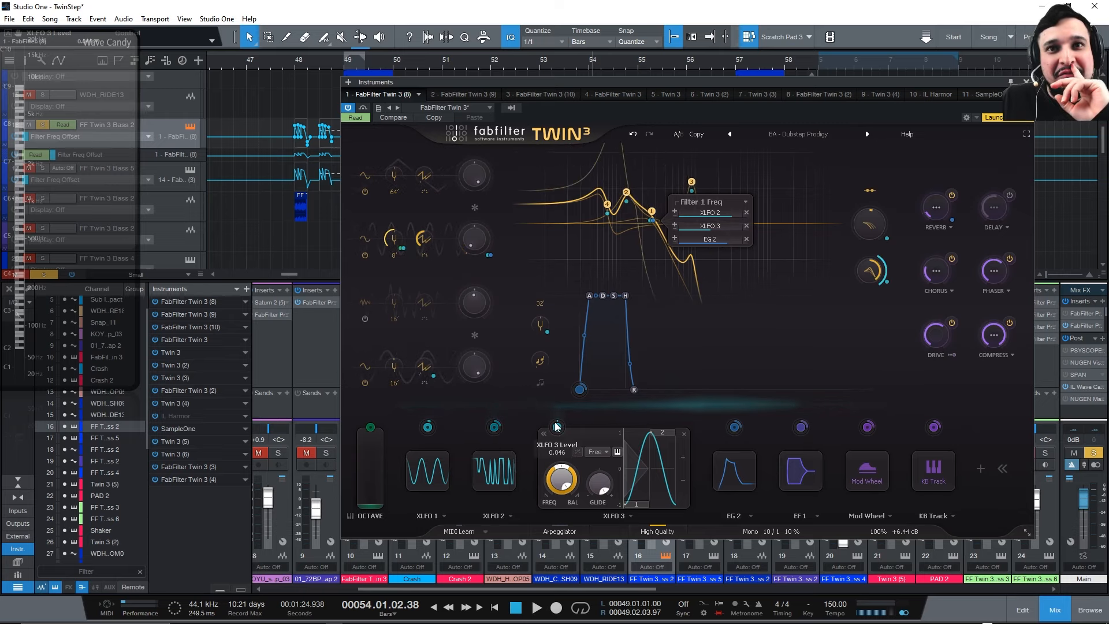
mouse_move(556, 427)
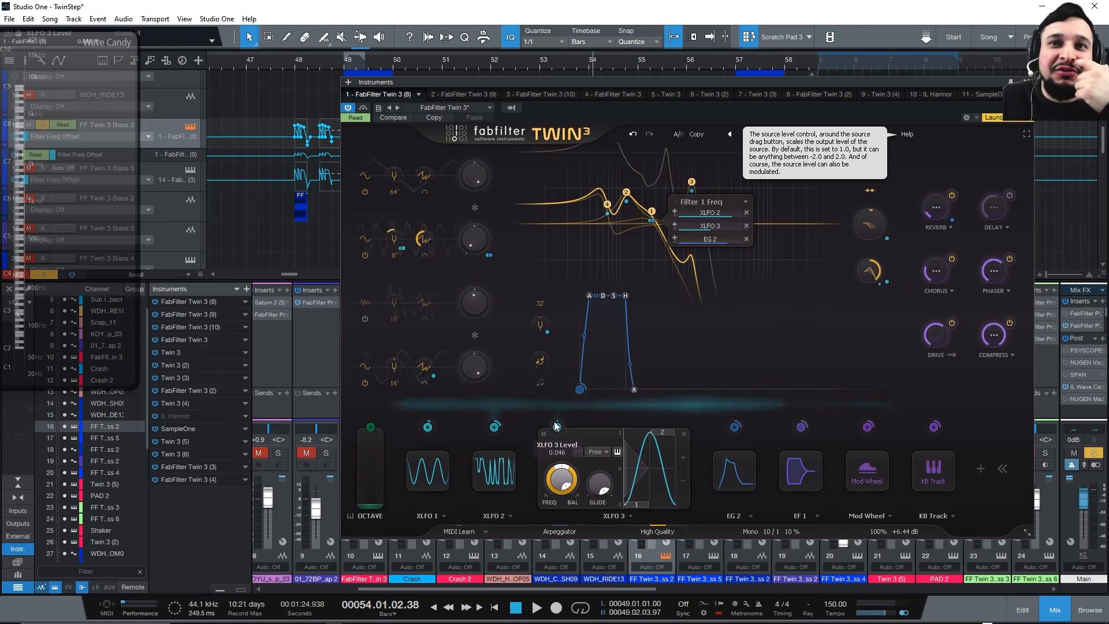
double_click(558, 425)
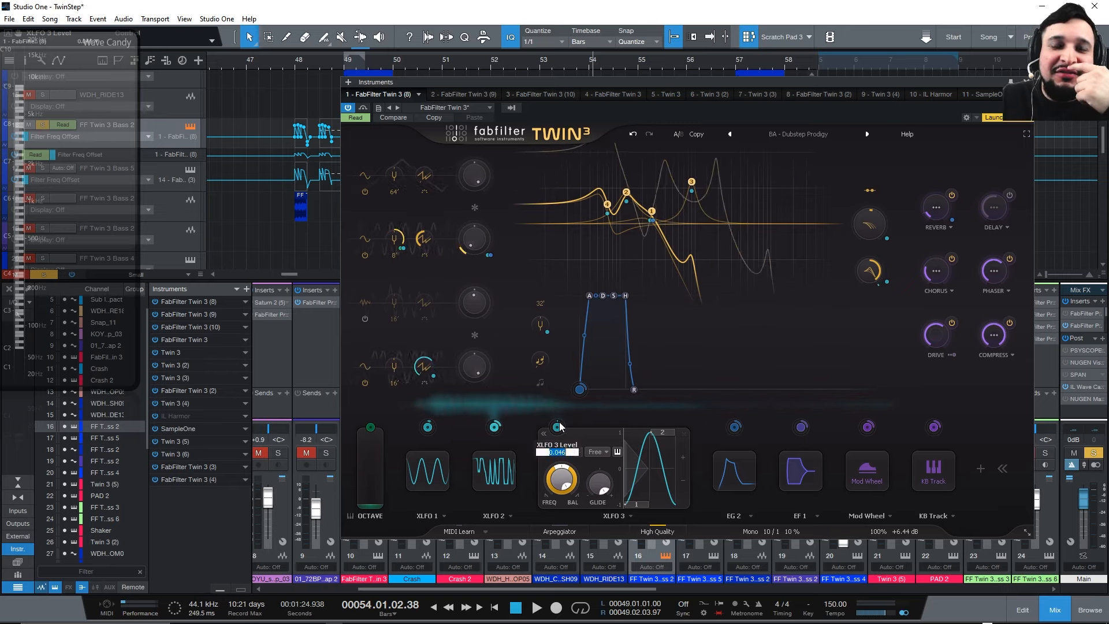
text(00)
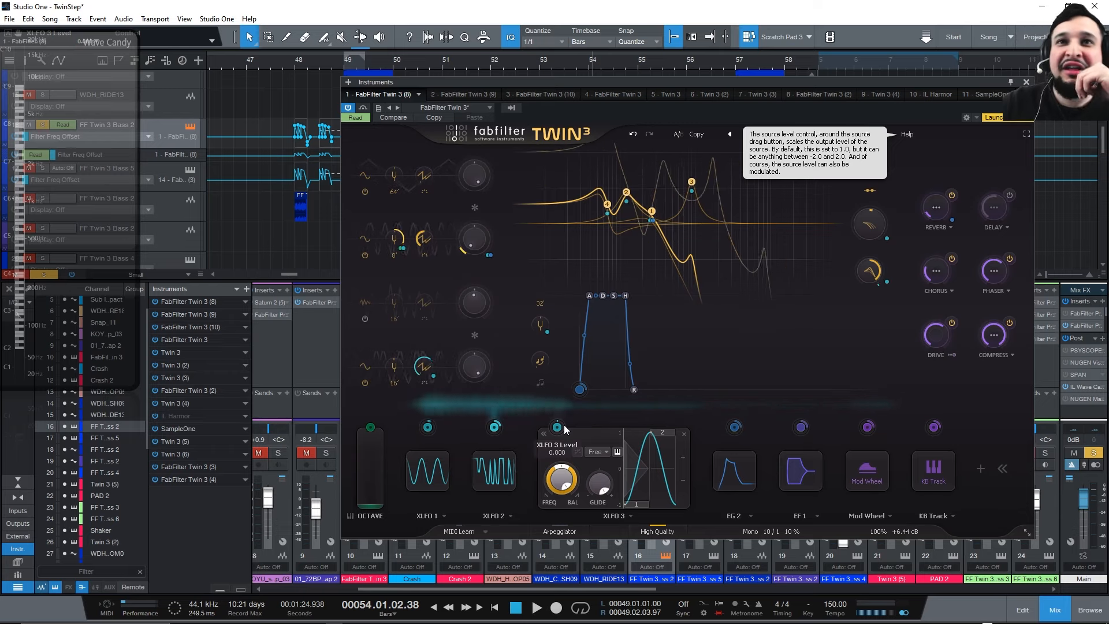
Select Filter 1 and reposition the Wave Candy overlay and the instruments window over the workspace.
click(651, 211)
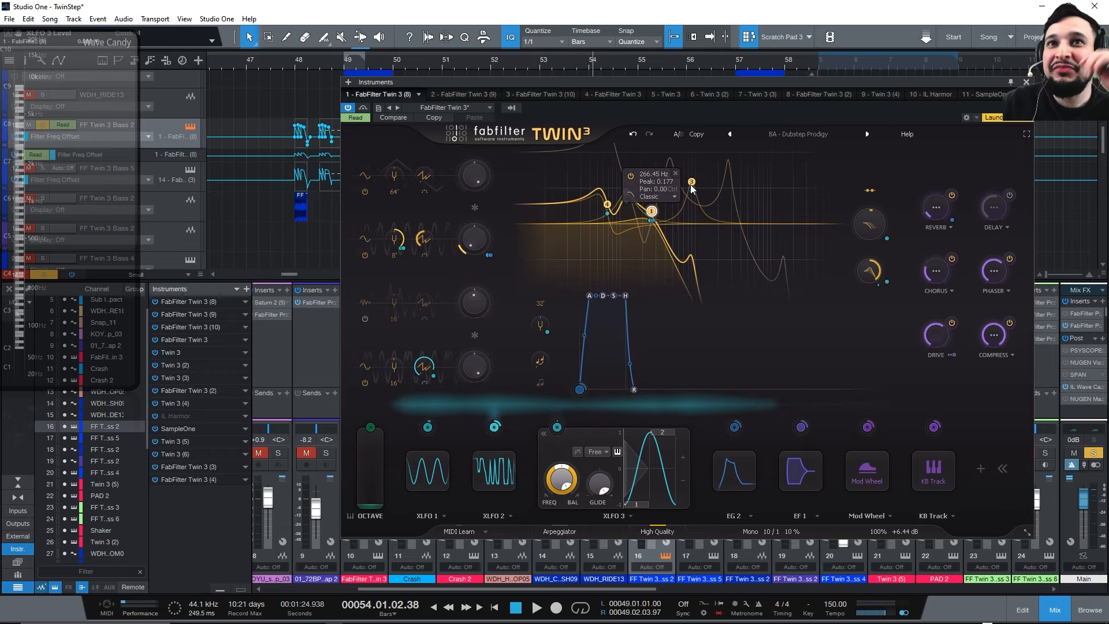
drag(72, 277, 243, 364)
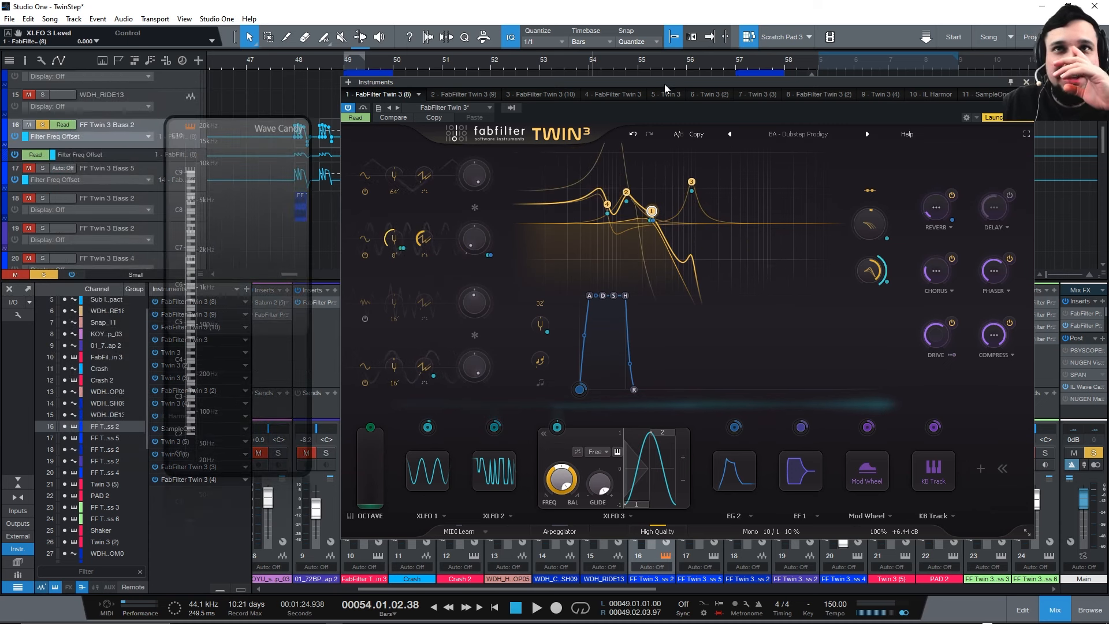
drag(659, 82, 566, 101)
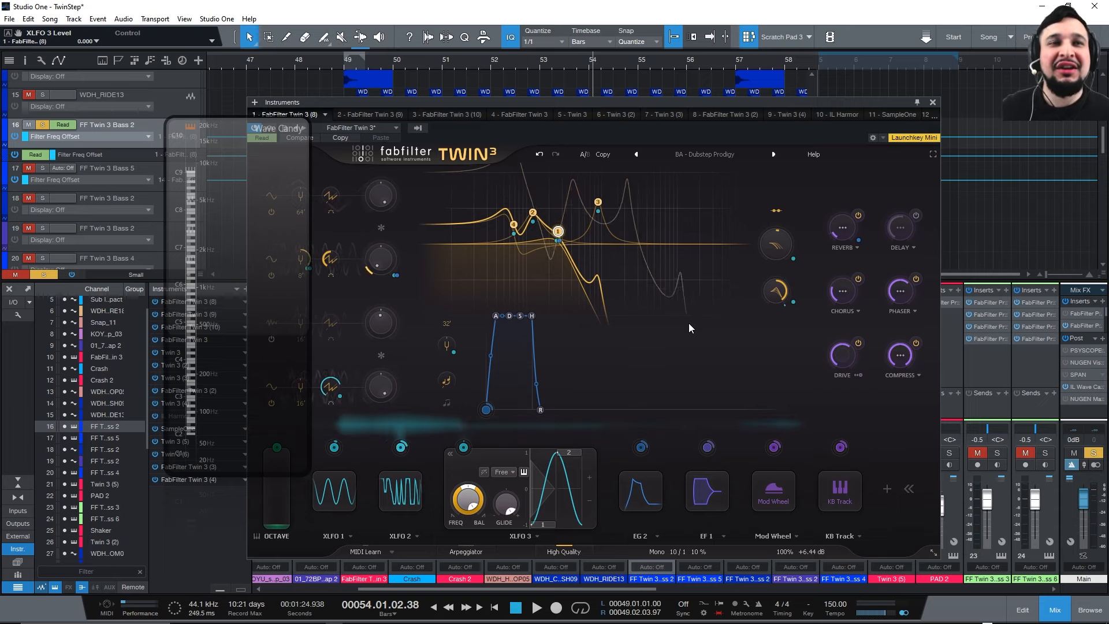
Close the TwinStep song without saving its changes and reopen it from the recent files.
click(9, 18)
click(56, 86)
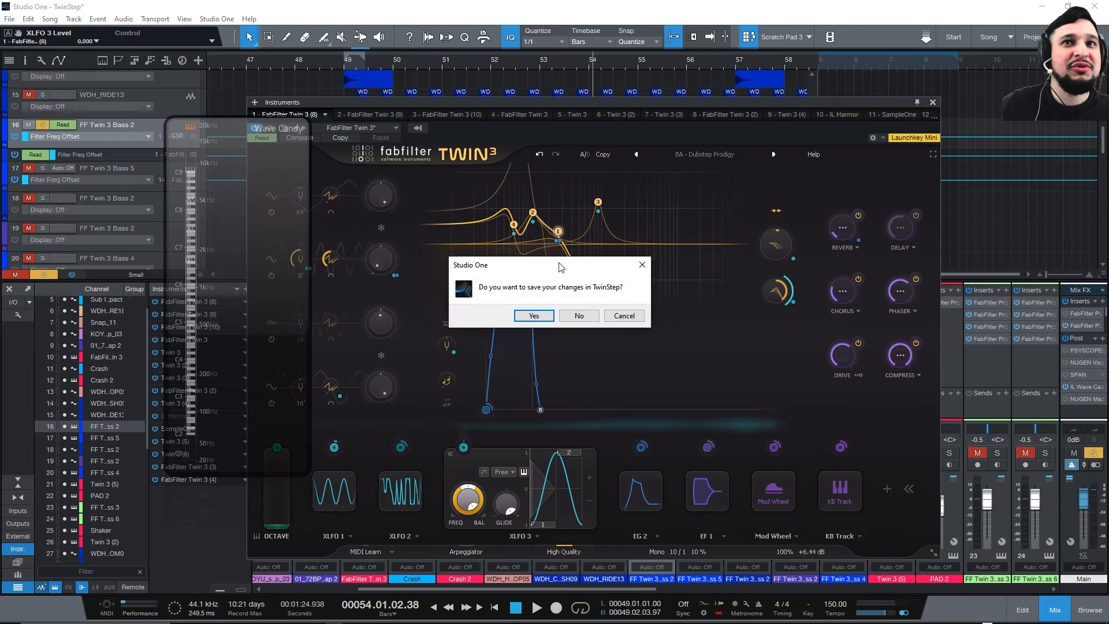
click(574, 315)
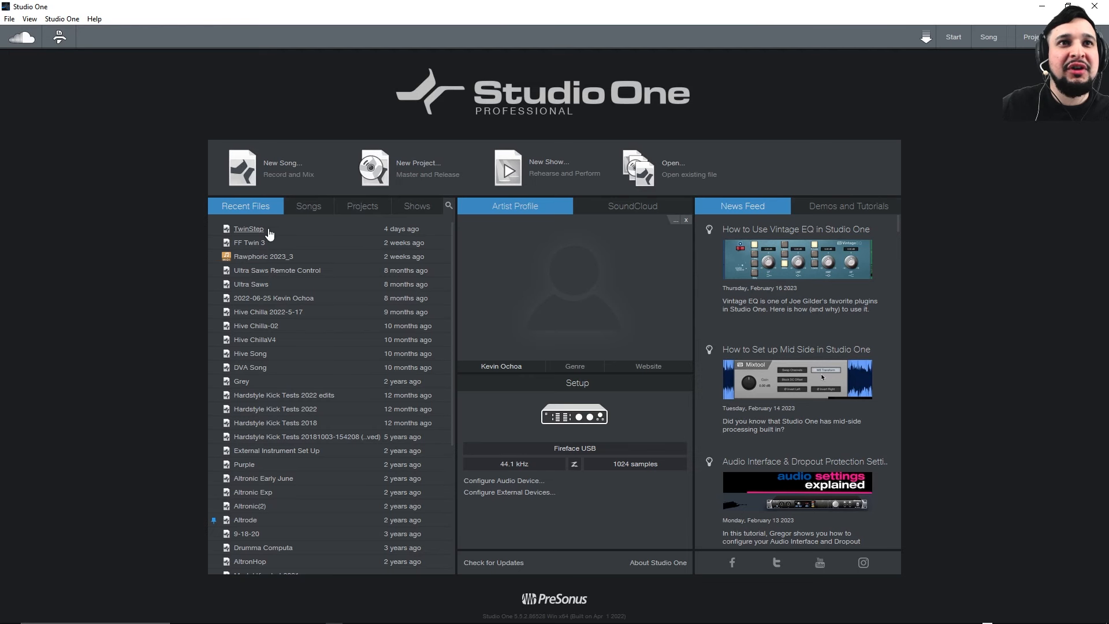
click(249, 228)
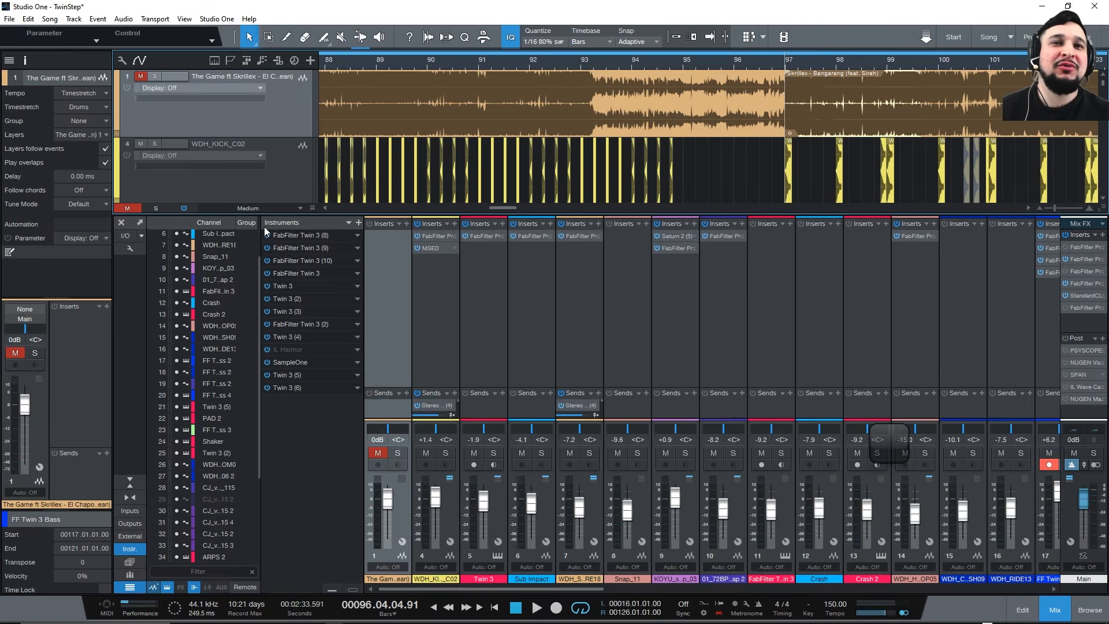
Remove the The Game ft Skrillex - El Chapo reference audio track from the song.
right_click(283, 117)
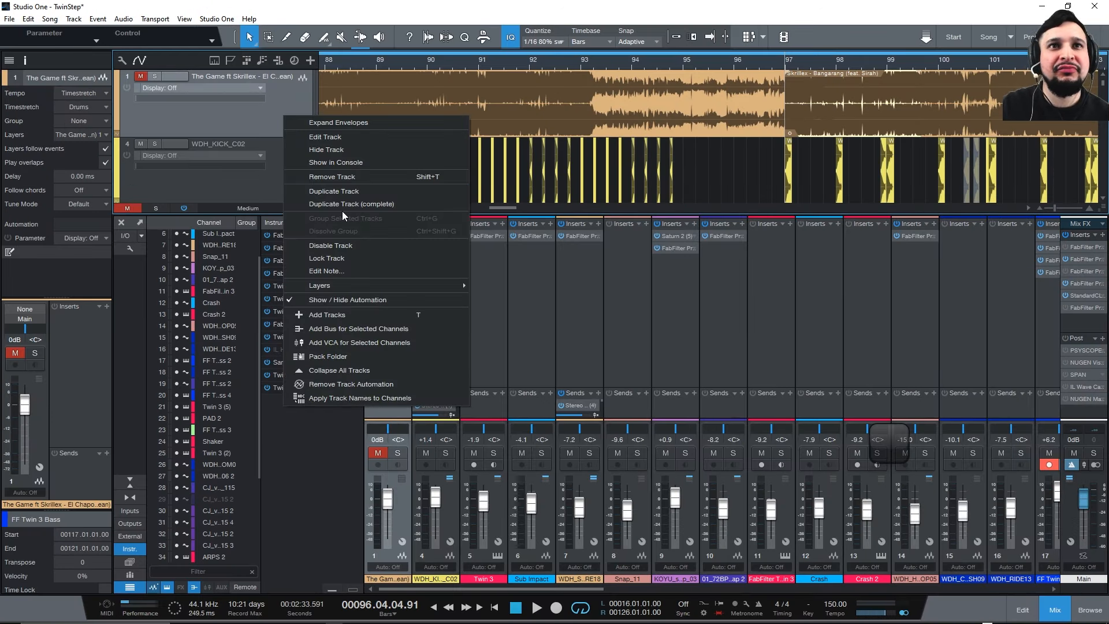
click(341, 176)
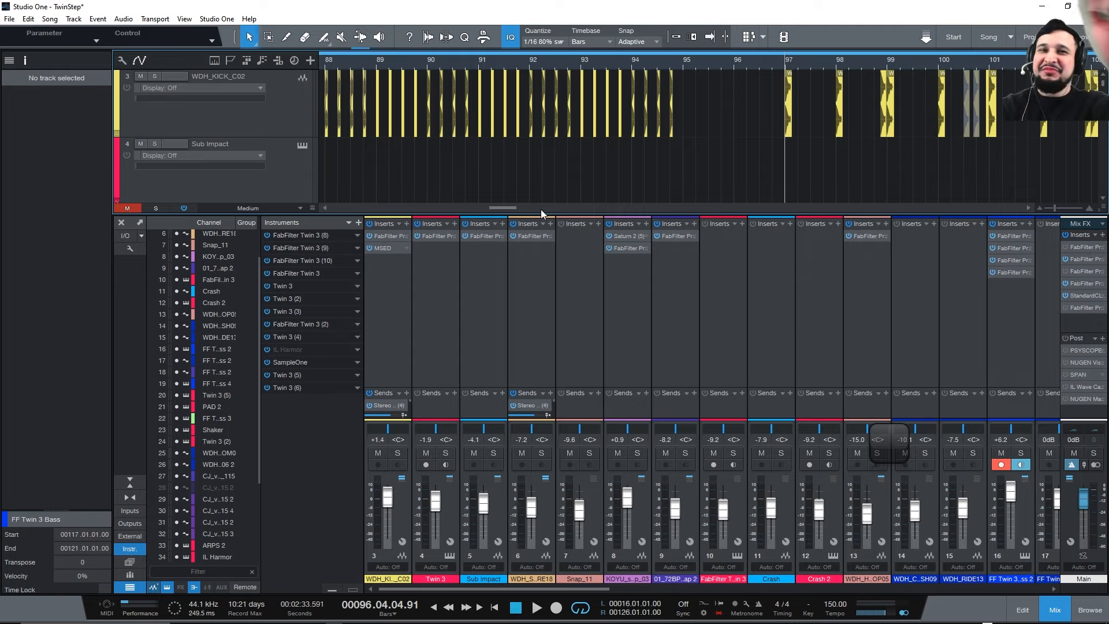
Move the playhead to just before bar 16, at the start of the loop range.
scroll(505, 147, down, 10)
drag(613, 61, 622, 35)
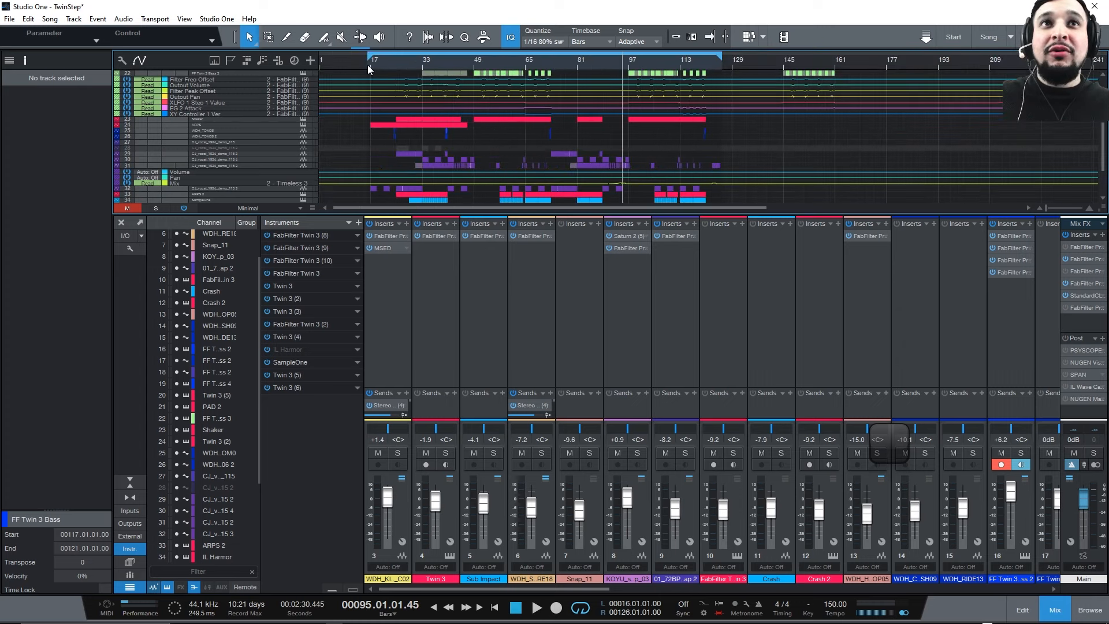
click(366, 68)
scroll(362, 84, up, 4)
scroll(360, 85, down, 3)
scroll(360, 84, up, 1)
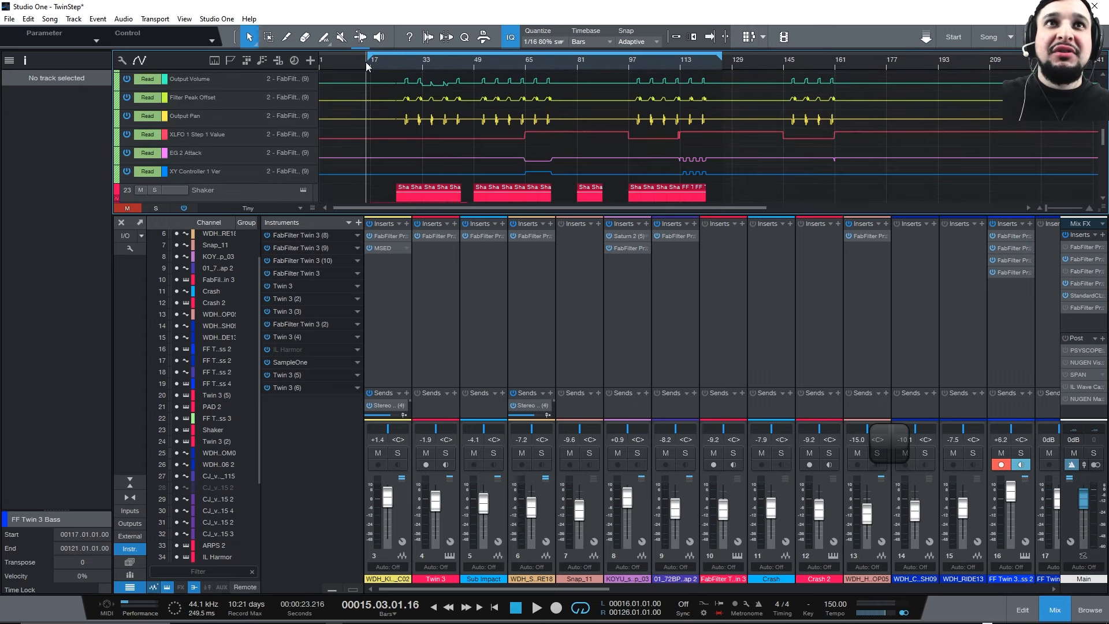
drag(365, 61, 431, 68)
scroll(425, 80, up, 2)
scroll(425, 80, down, 3)
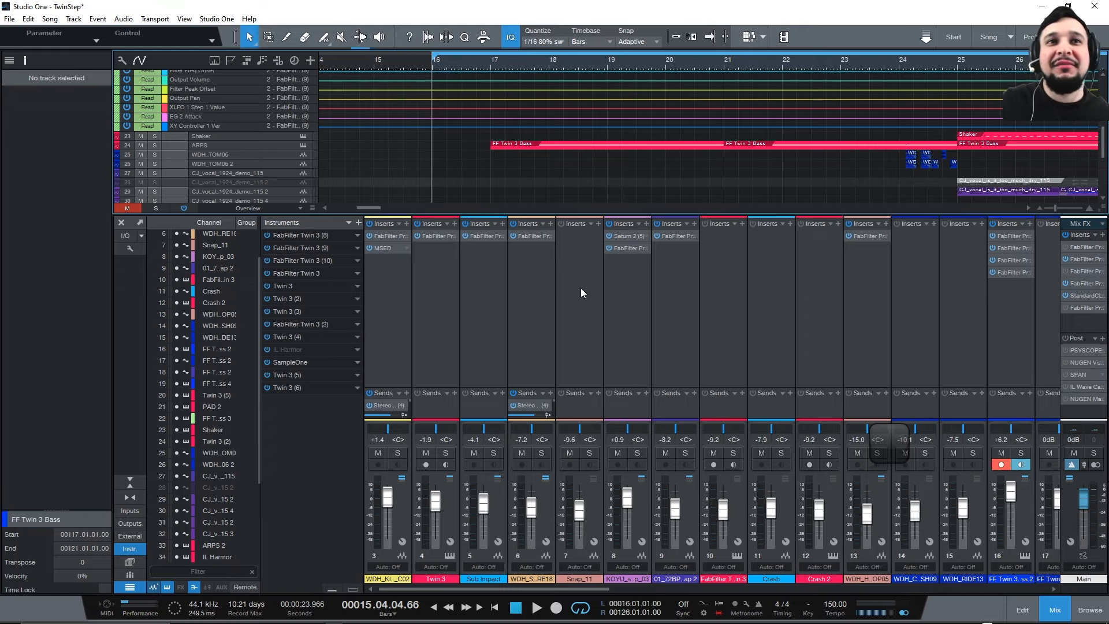
Hide the track inspector and enlarge the arrangement area by reducing the height of the mixer.
click(25, 59)
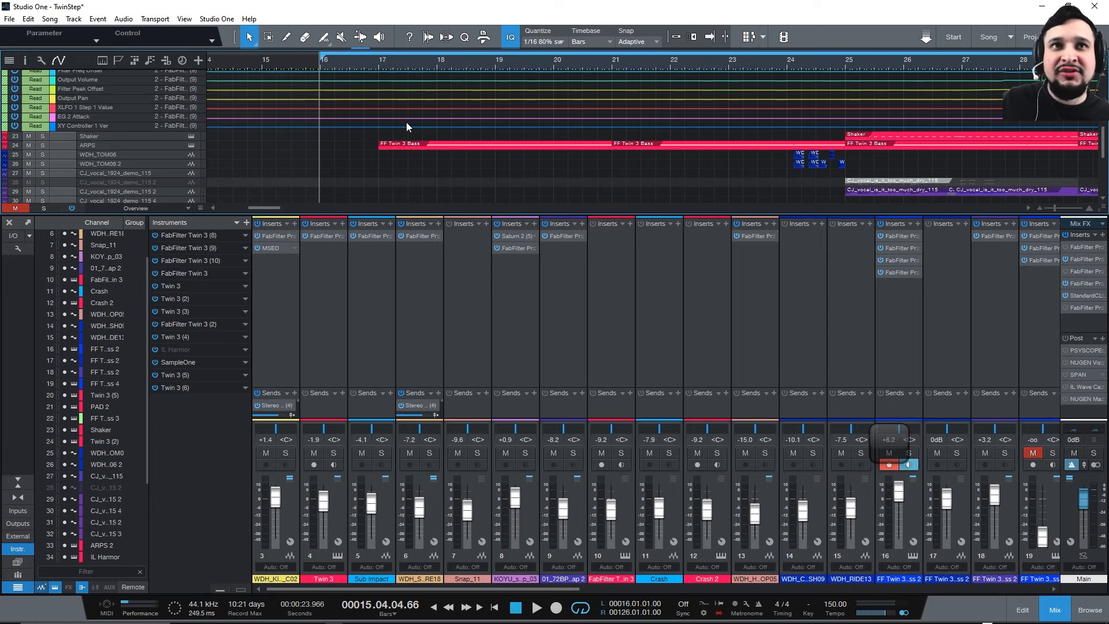
scroll(406, 122, down, 2)
scroll(406, 120, down, 3)
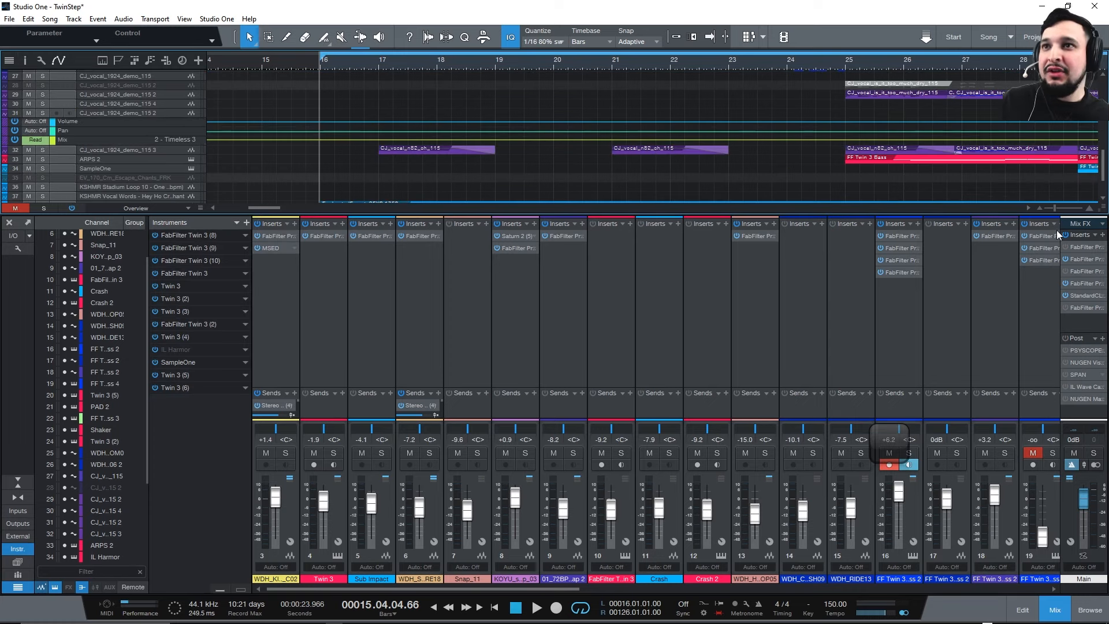
drag(1029, 214, 1028, 342)
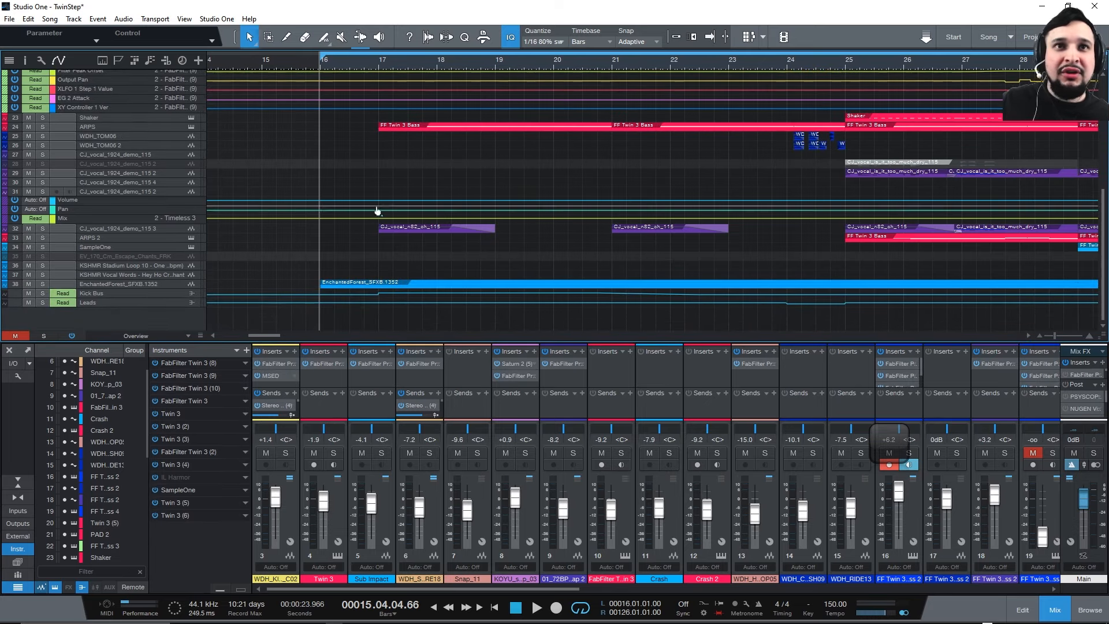
Look through the arrangement's tracks for the ARPS instrument track.
scroll(368, 236, up, 5)
scroll(368, 237, up, 3)
scroll(330, 171, down, 6)
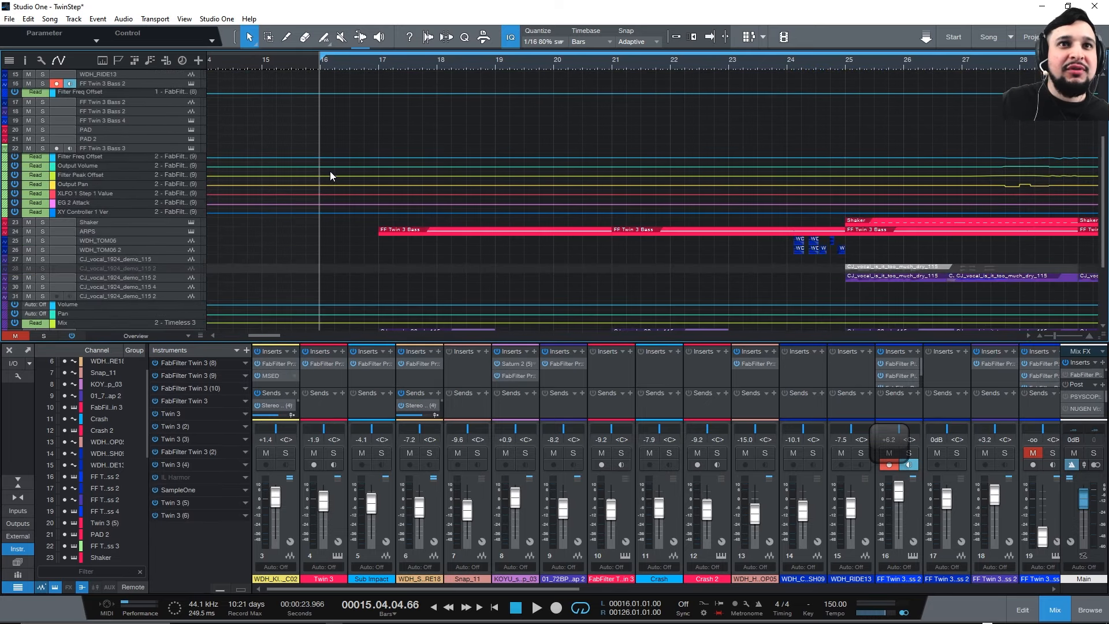
scroll(379, 223, up, 2)
scroll(361, 240, down, 6)
scroll(354, 240, up, 3)
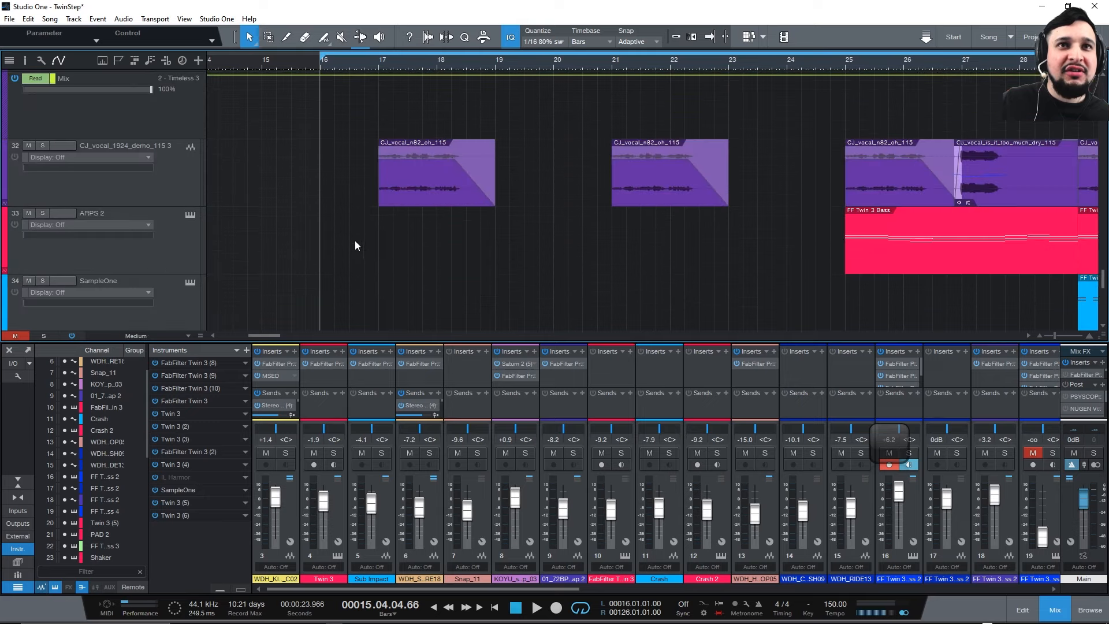
scroll(317, 240, up, 5)
scroll(316, 239, up, 15)
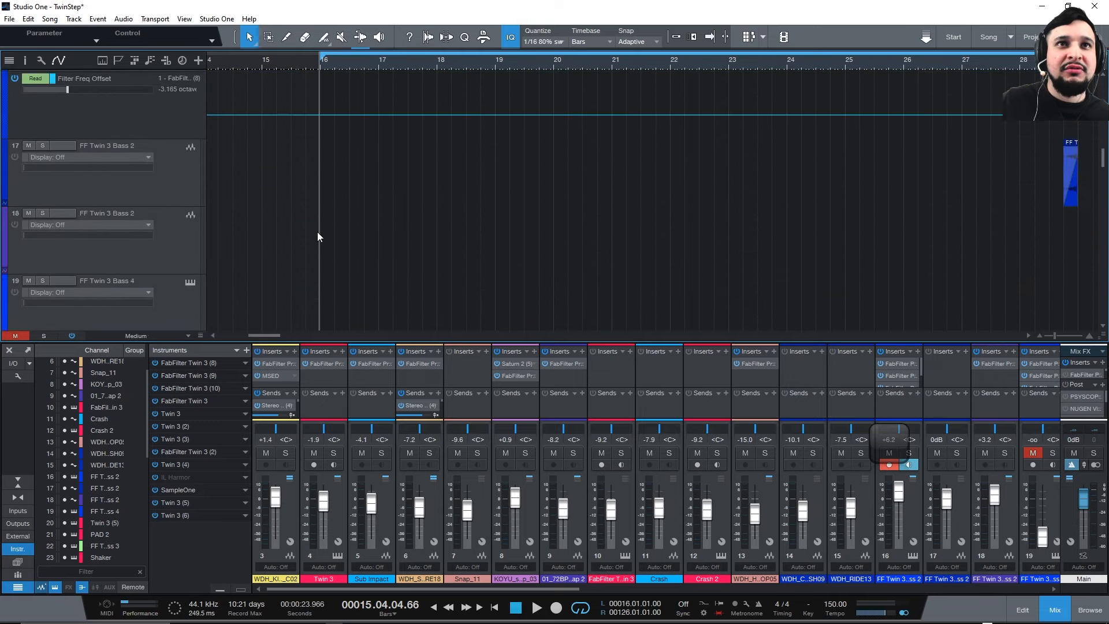
scroll(318, 237, down, 15)
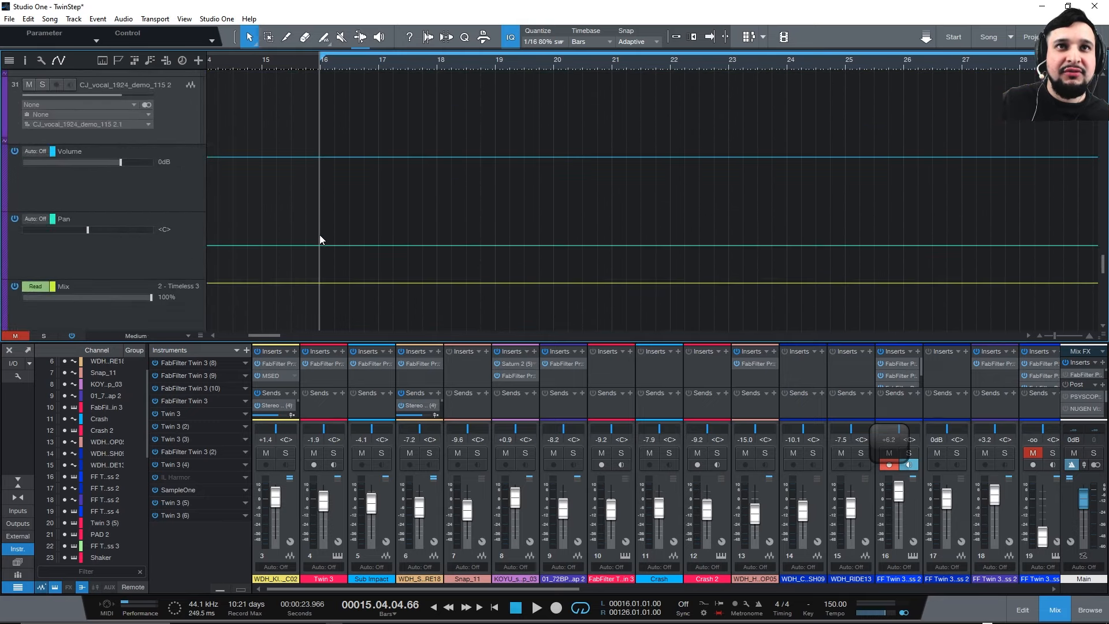
scroll(320, 234, up, 4)
Start playback and solo the ARPS track.
key(space)
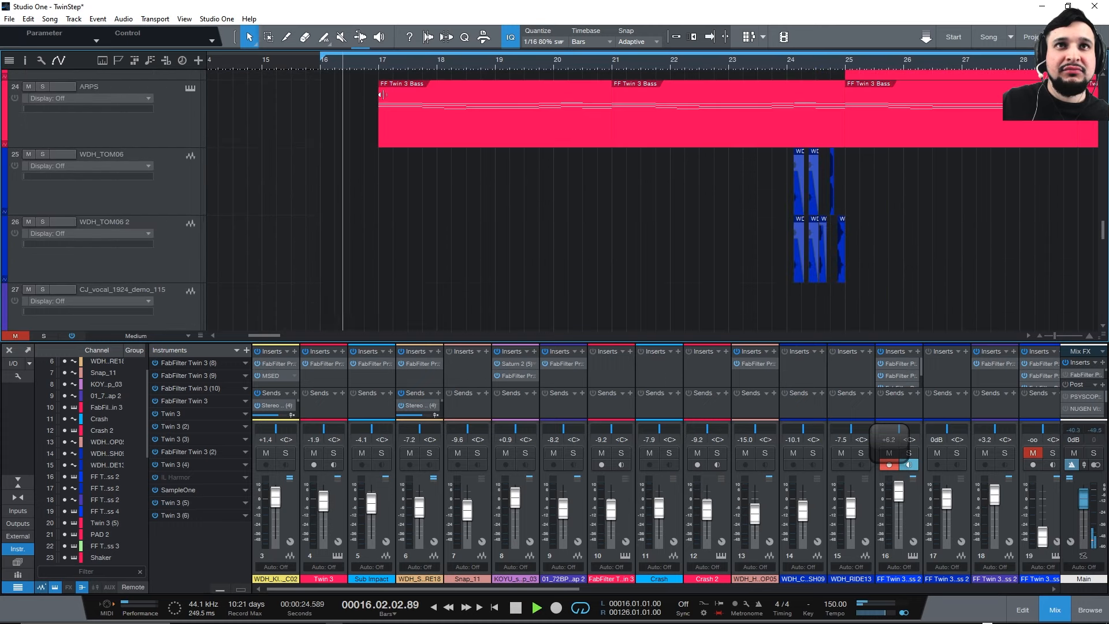
scroll(376, 133, up, 2)
click(181, 223)
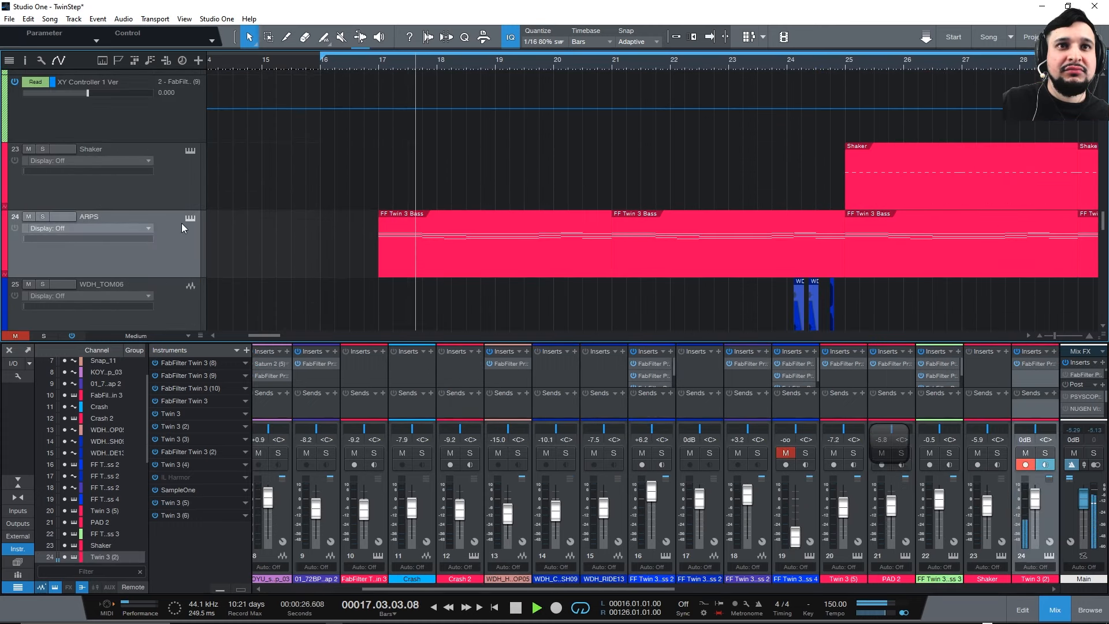
click(43, 217)
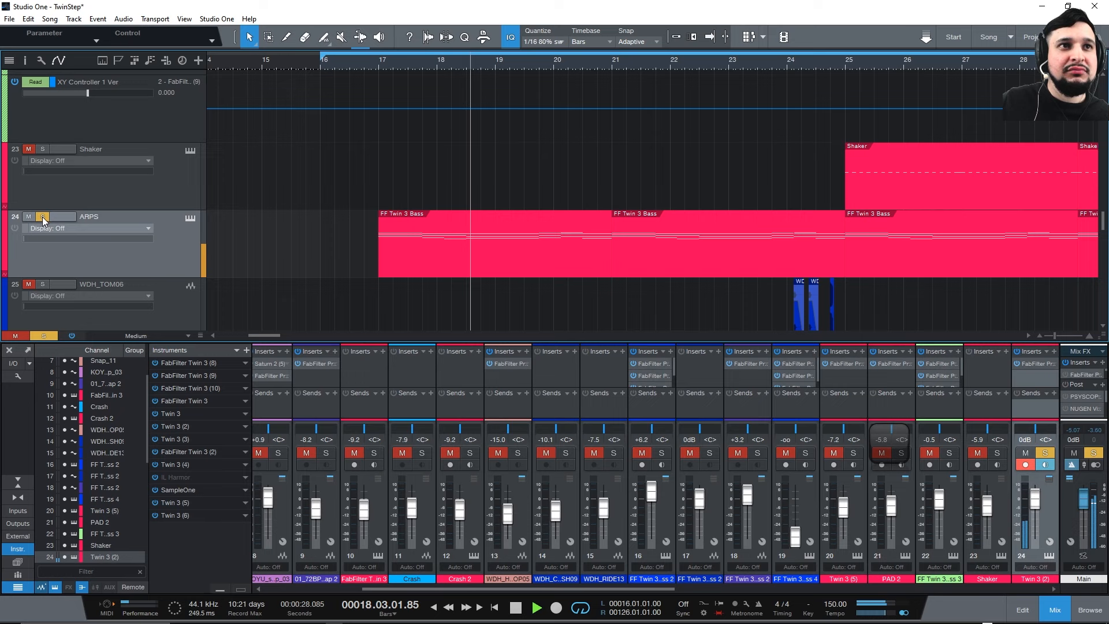
Open the ARPS track's Twin 3 instrument and view its loaded preset in the Arp preset category.
click(190, 218)
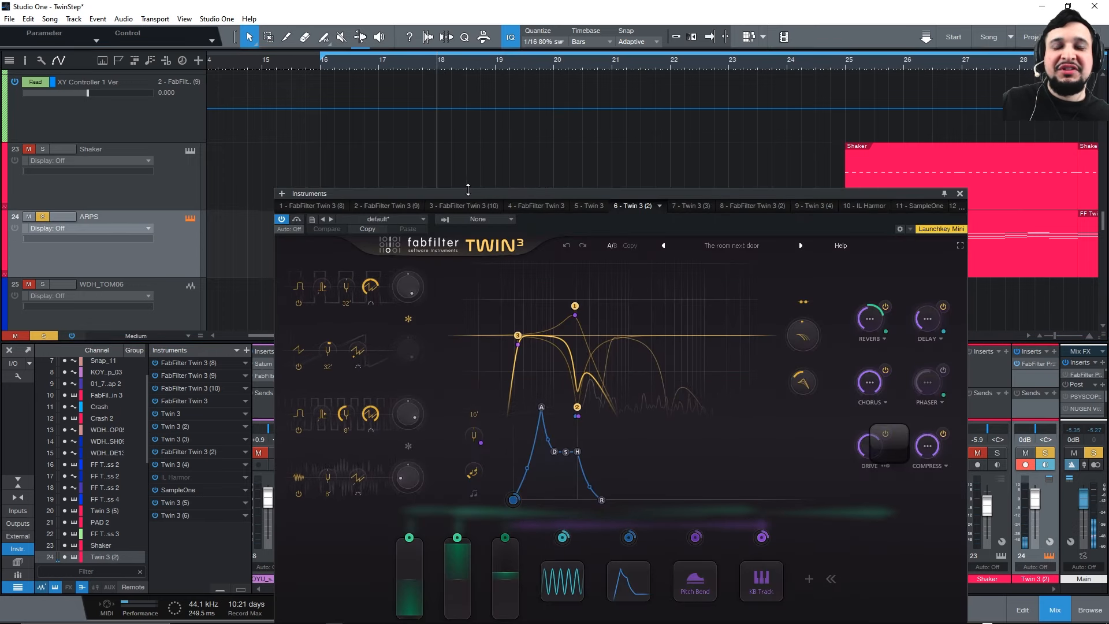
drag(470, 187, 388, 107)
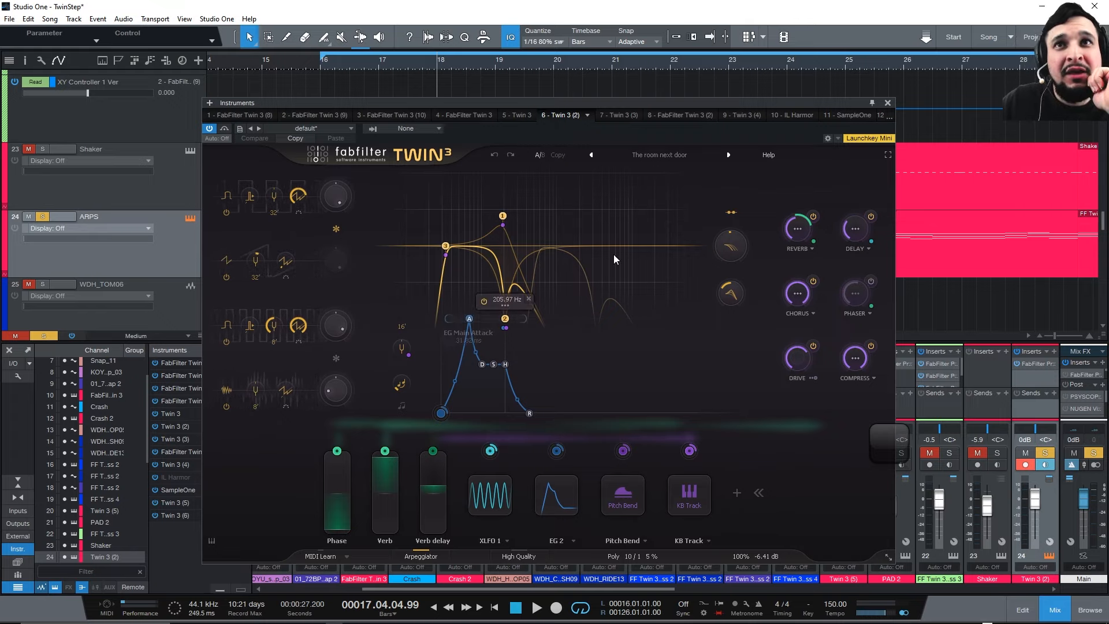
click(656, 159)
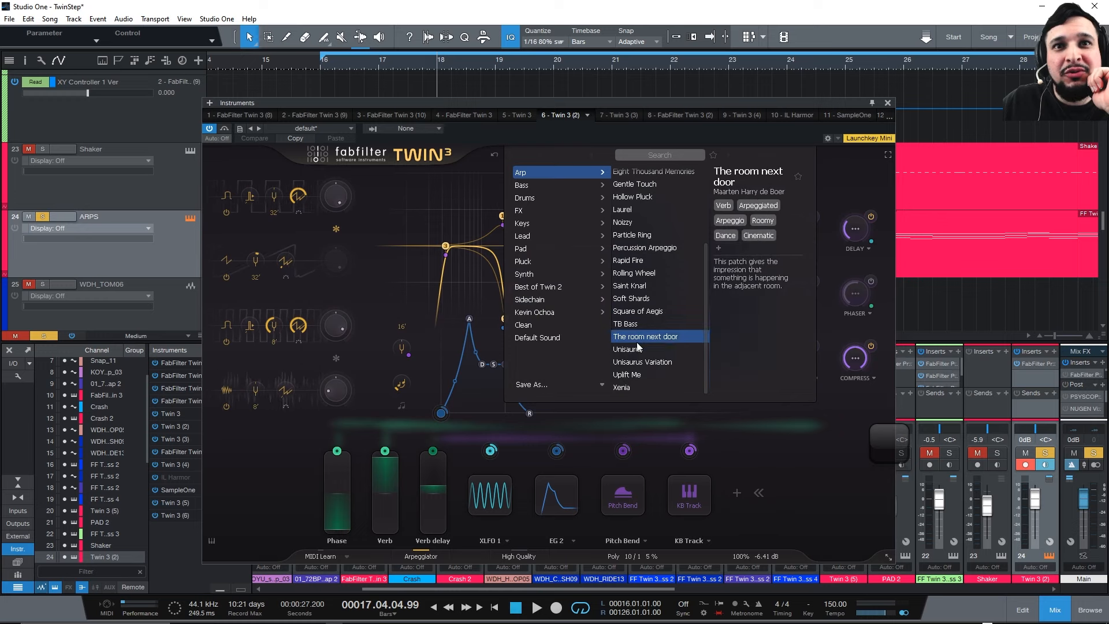
click(816, 467)
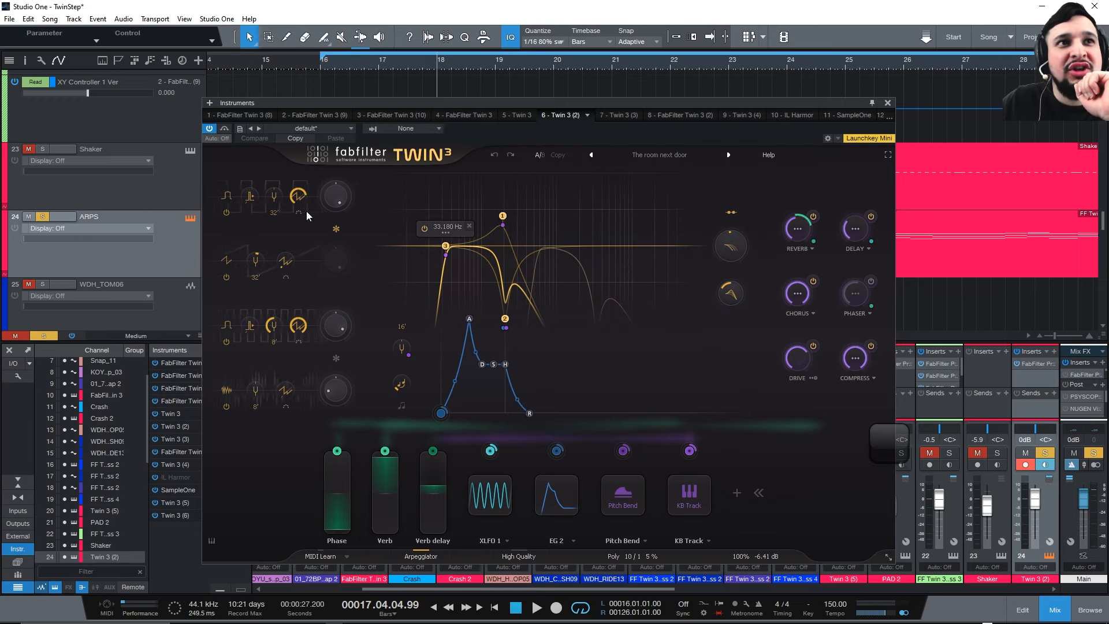
Make a complete duplicate of the ARPS track, including its own Twin 3 instance, and display the copy's instrument.
right_click(97, 260)
click(175, 343)
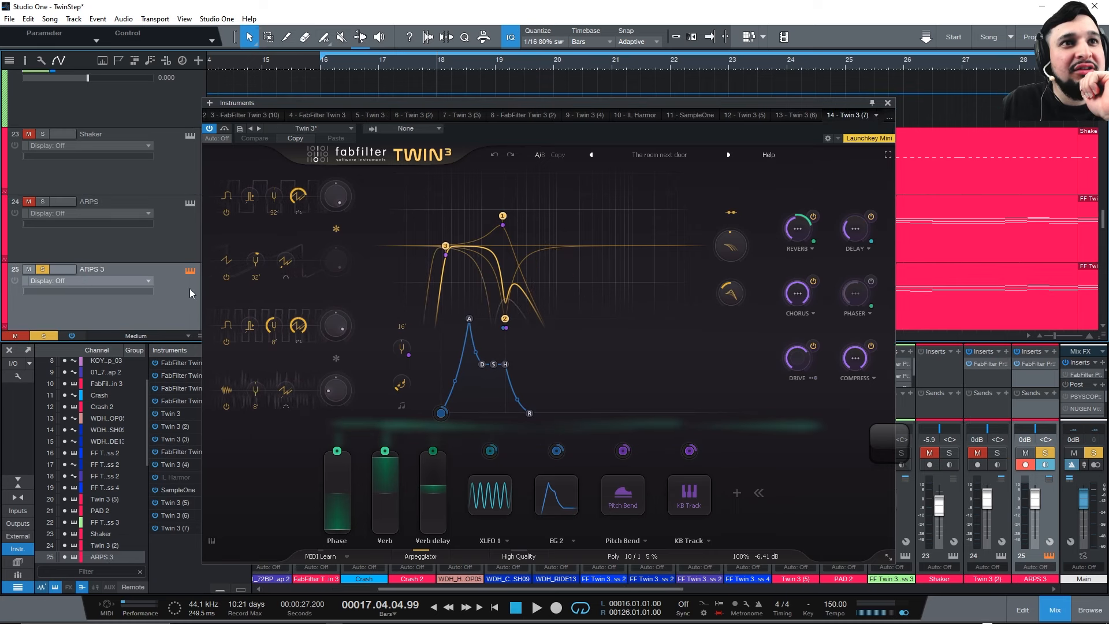
click(187, 272)
click(187, 271)
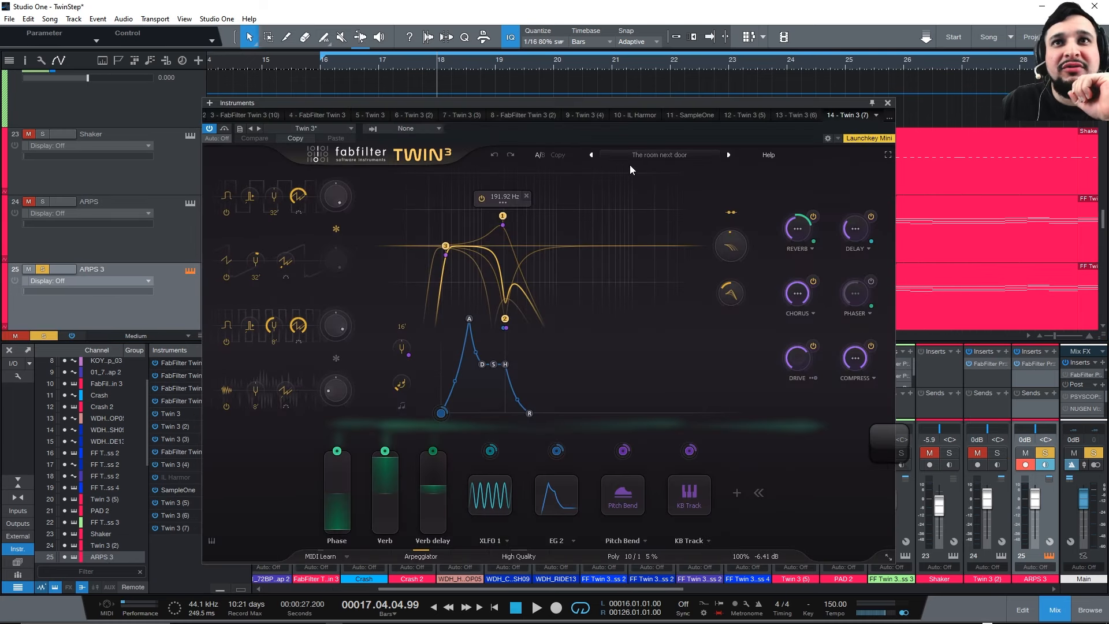
Reload the original Arp preset "The room next door" in the duplicated track's Twin 3.
click(647, 153)
click(629, 348)
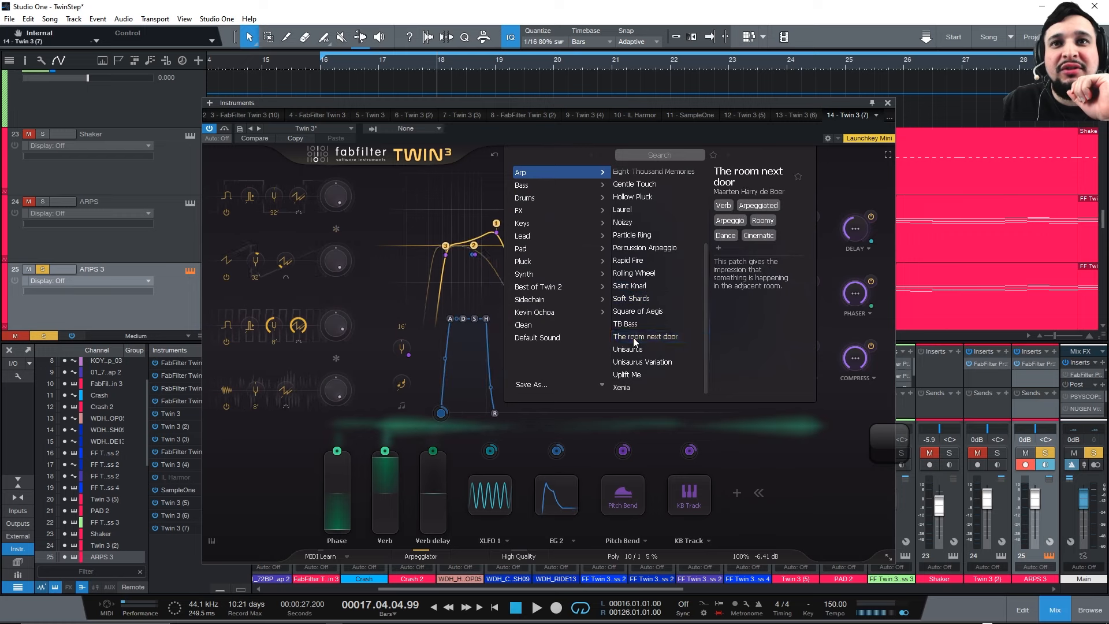
key(Escape)
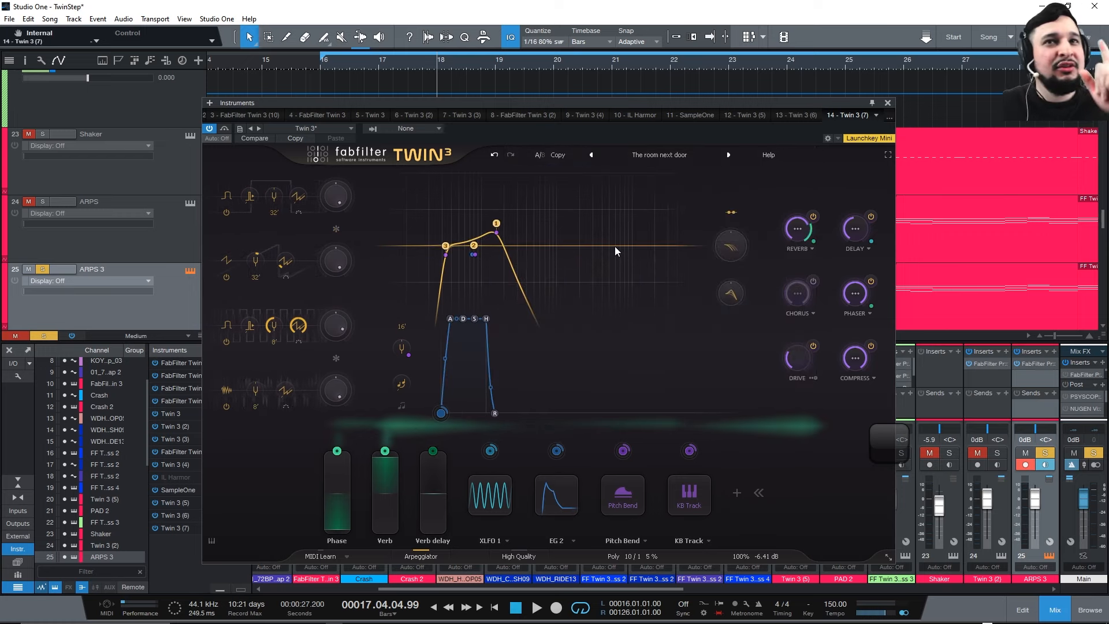
While auditioning the reloaded preset, set its Master Scale to 8' and its output volume to -13.61 dB.
key(space)
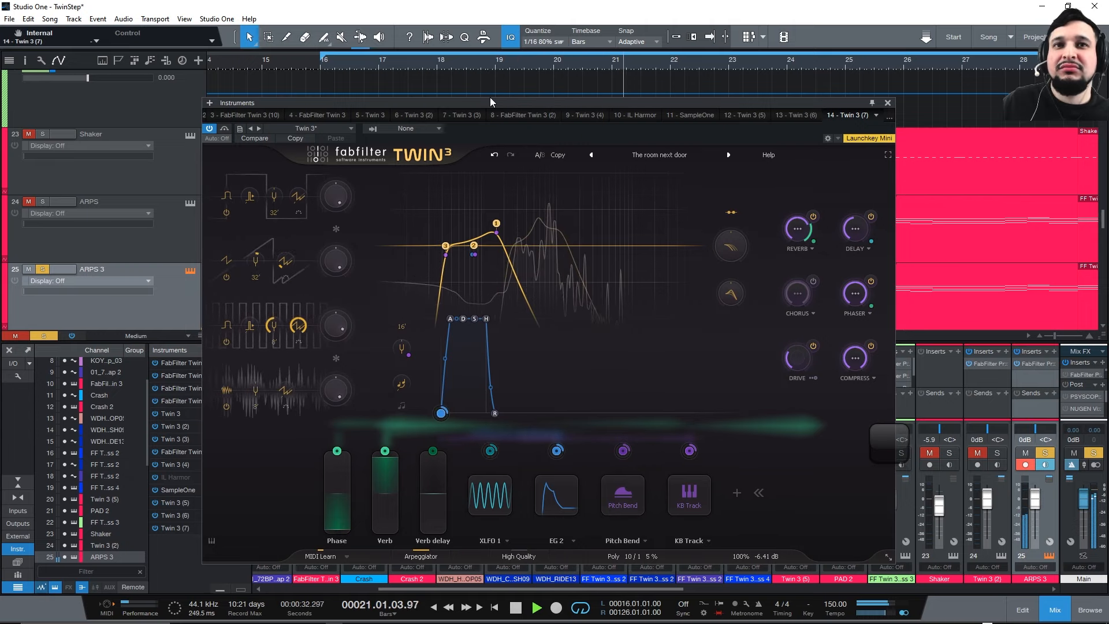
click(402, 327)
click(426, 380)
key(space)
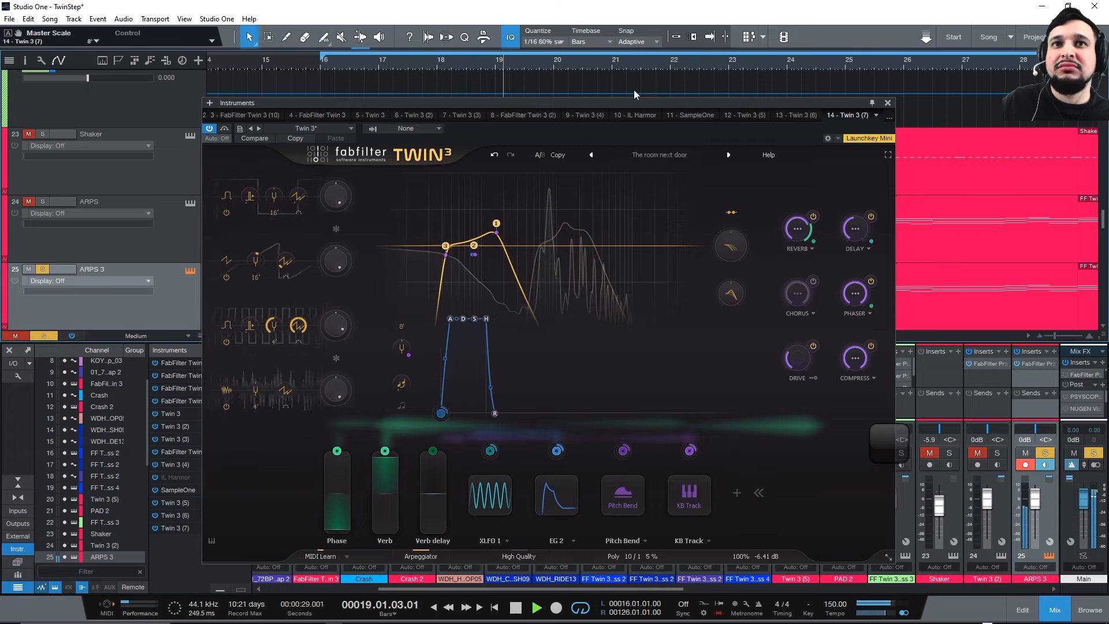
mouse_move(762, 557)
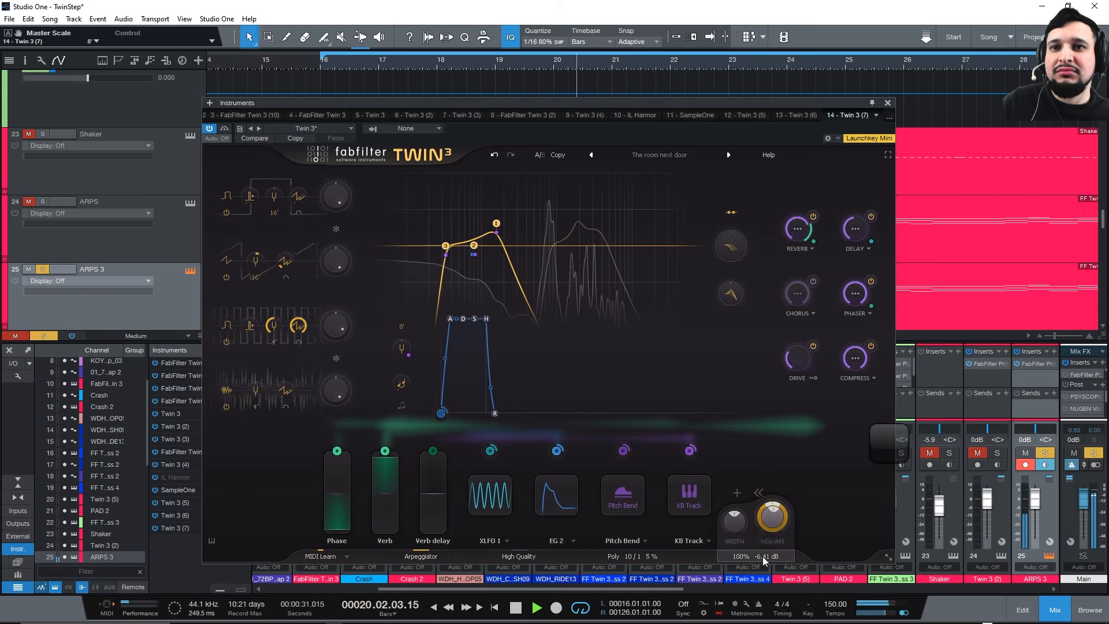
drag(773, 521, 781, 568)
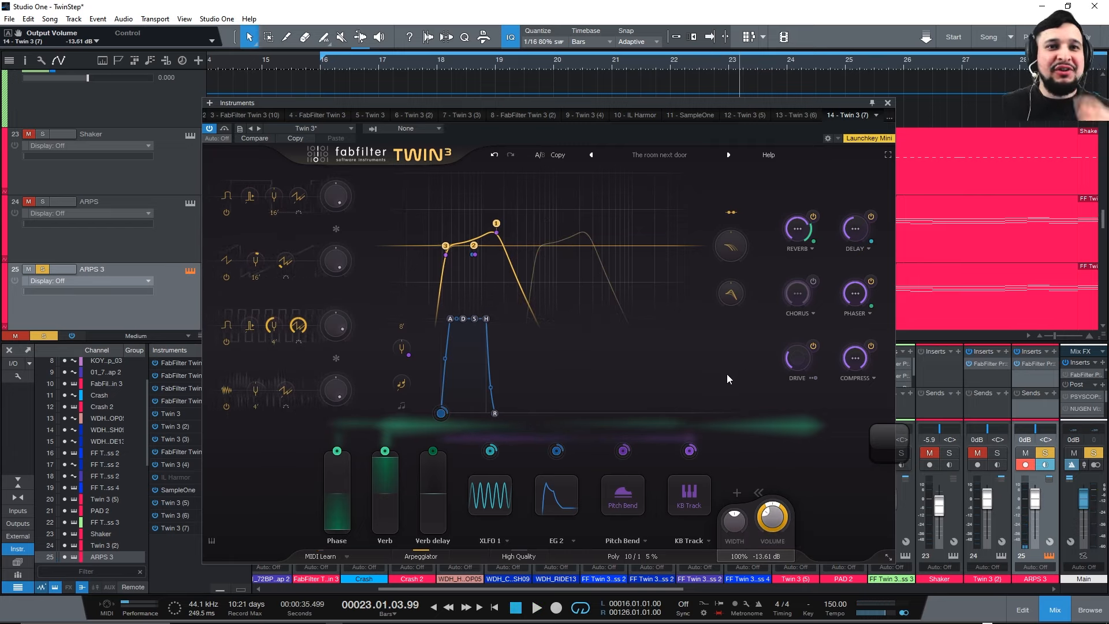
Inspect XLFO 1's modulation target and the delay effect's settings, auditioning the arp from just before bar 18.
click(490, 451)
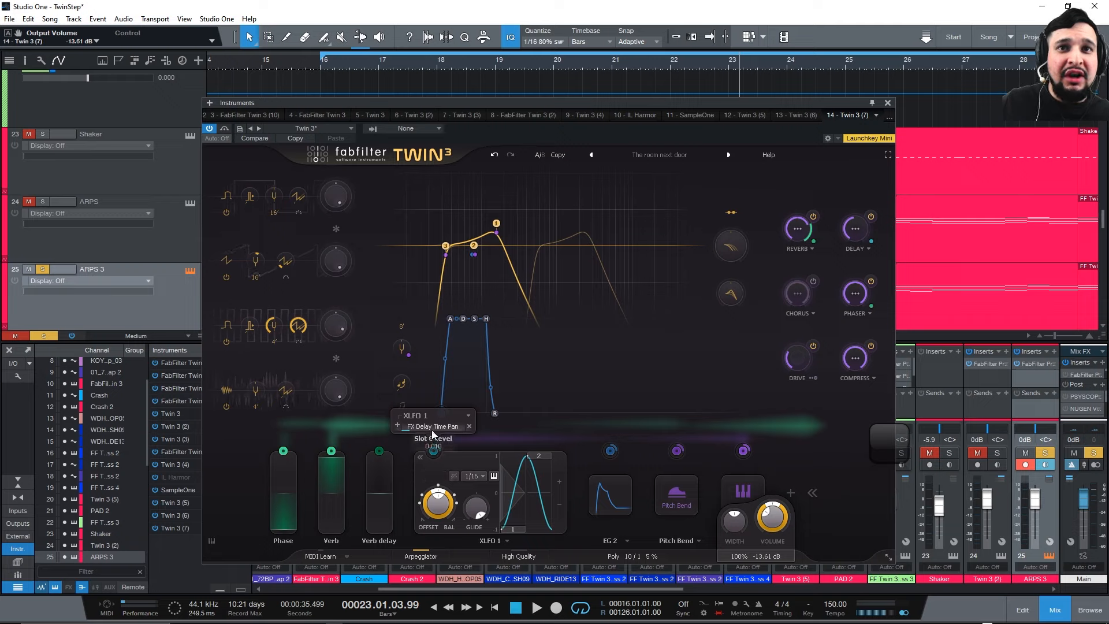
click(860, 230)
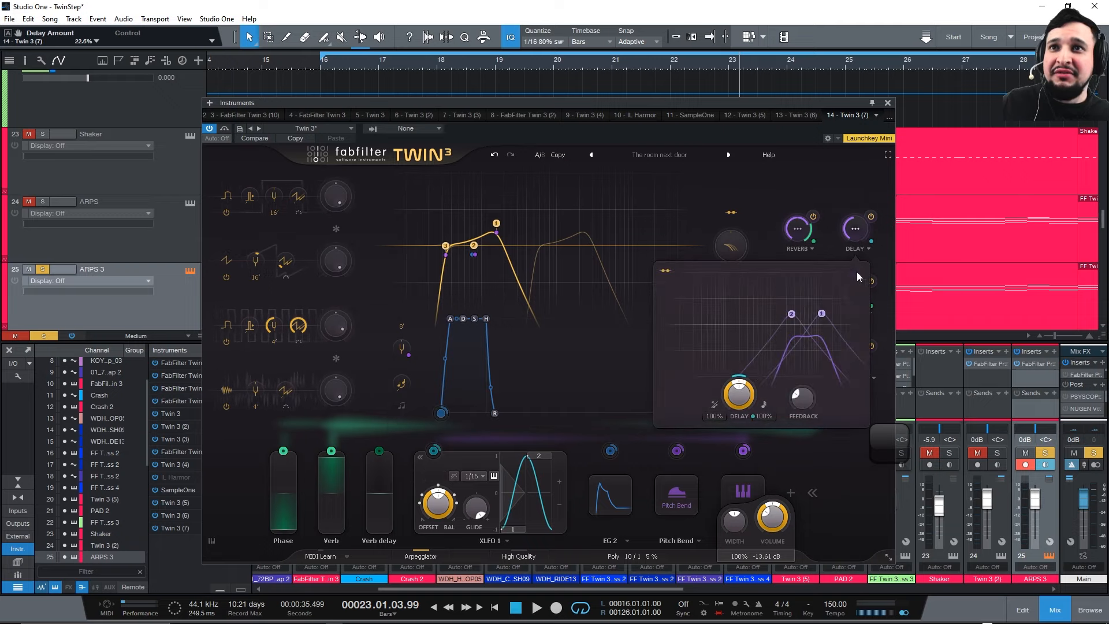
click(440, 64)
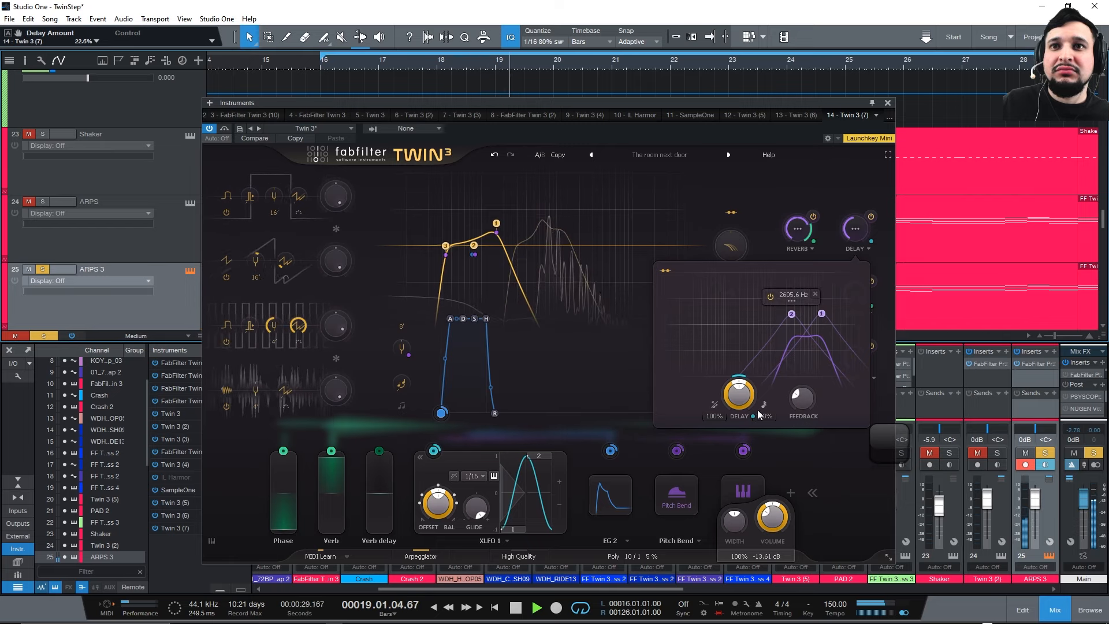
key(space)
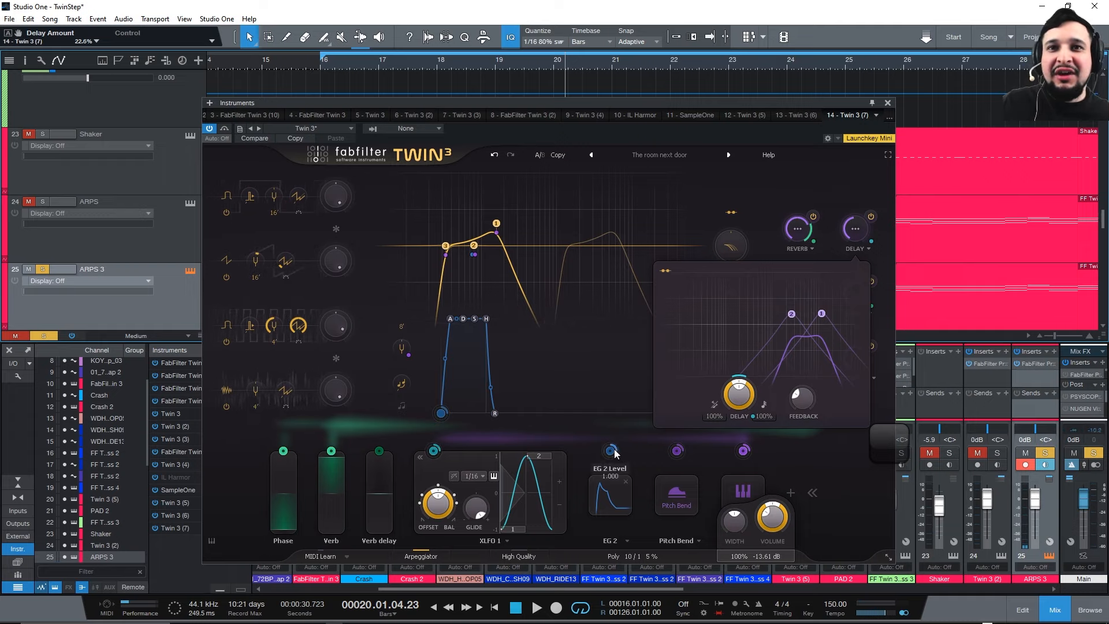
Examine EG 2's modulation target and envelope shape while replaying the arp from just before bar 18.
mouse_move(613, 451)
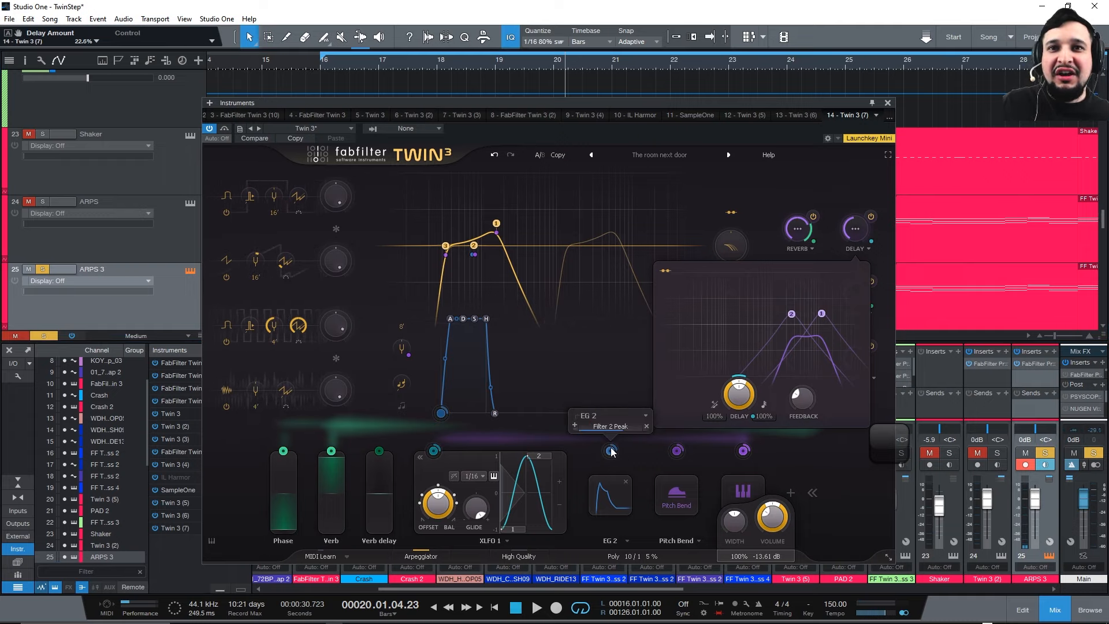
click(435, 63)
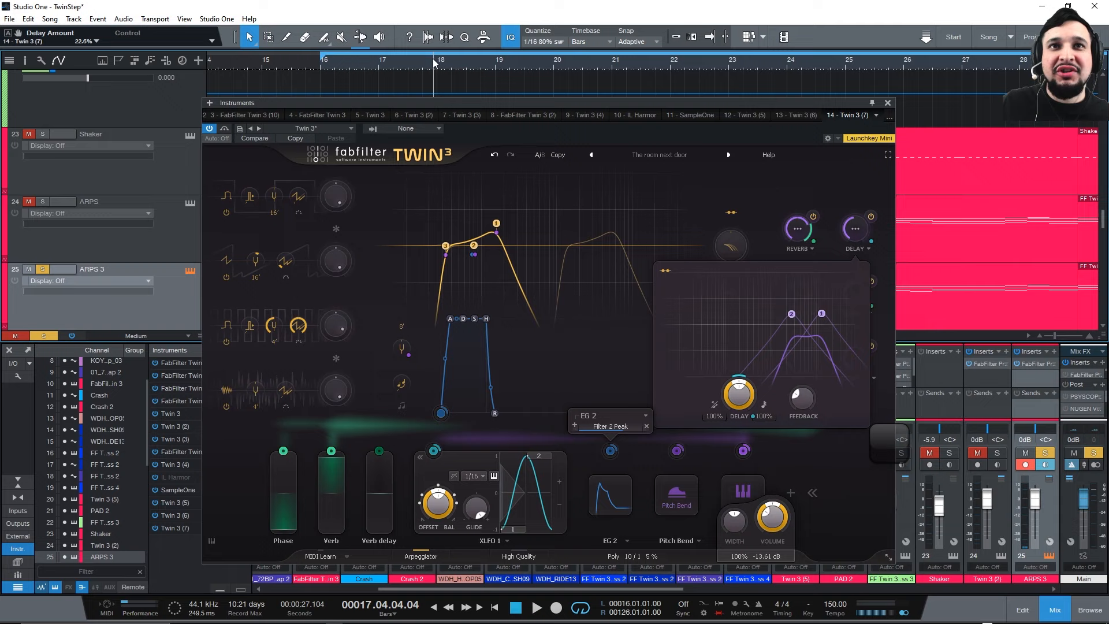
click(610, 495)
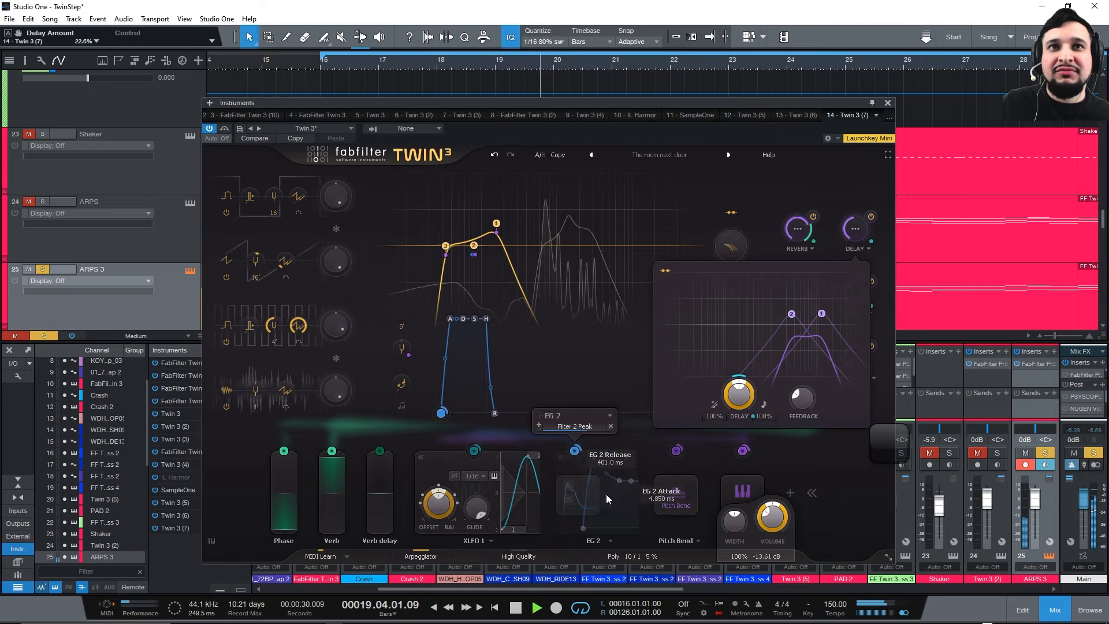
key(space)
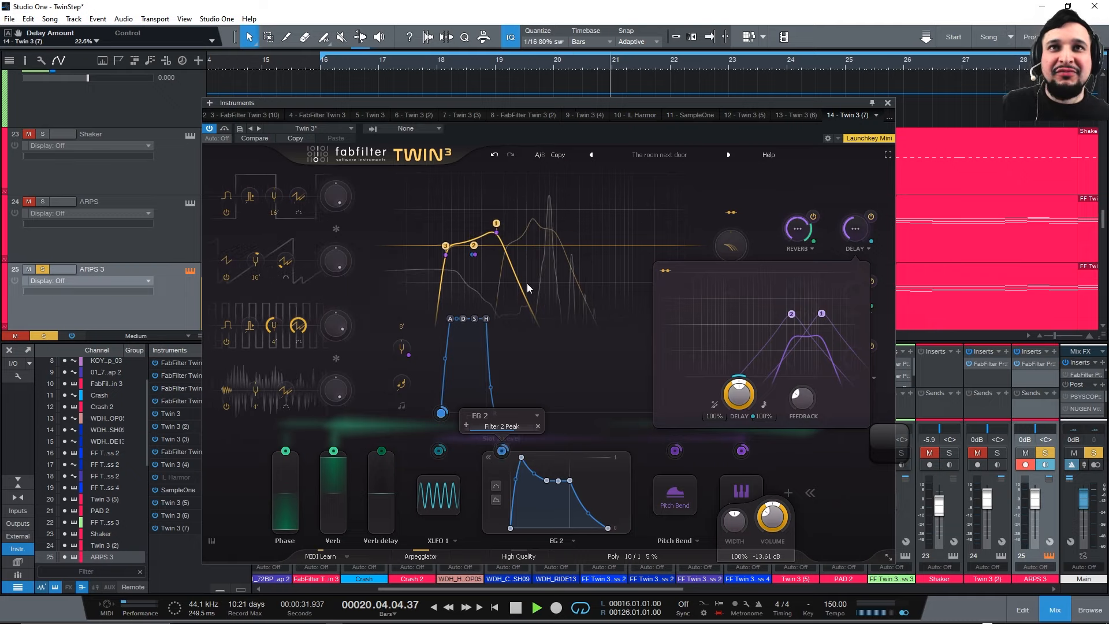
While the arp plays, sweep EG 2's level down to -2.000, ending at 1.000.
drag(503, 448, 534, 621)
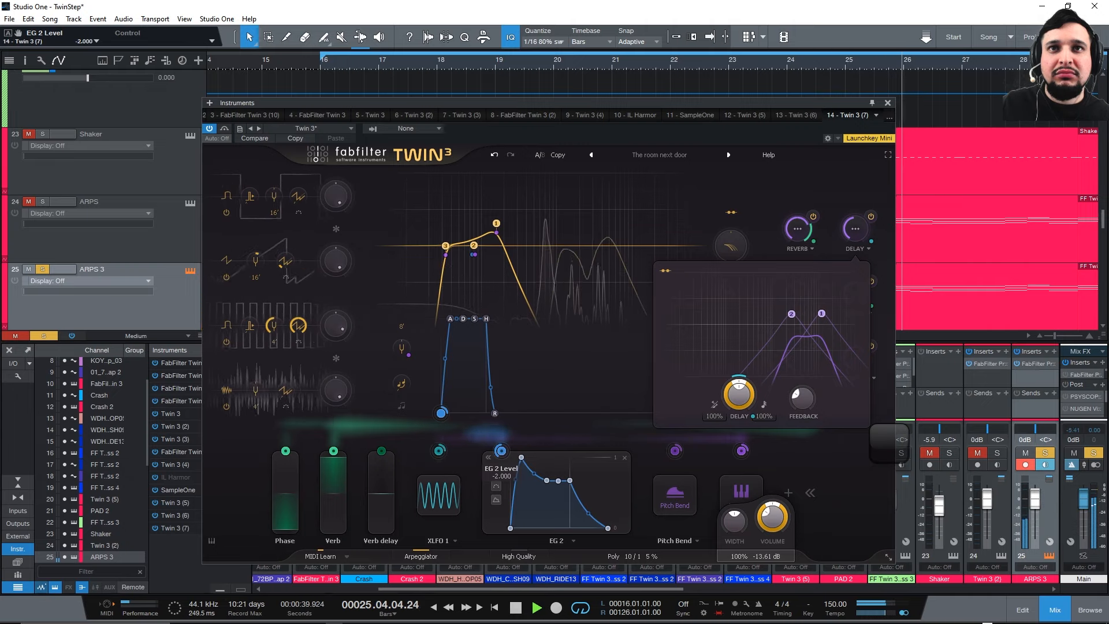
drag(534, 620, 506, 445)
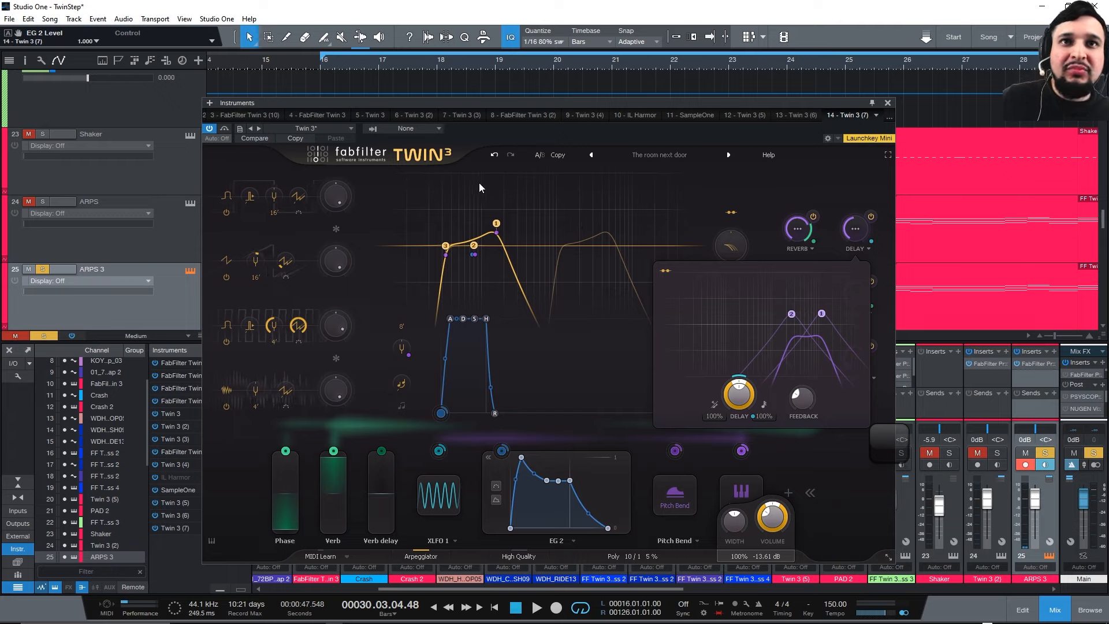
Point out the three filter nodes and inspect the waveform choices of oscillators 1 and 3 without changing them.
drag(535, 262, 426, 217)
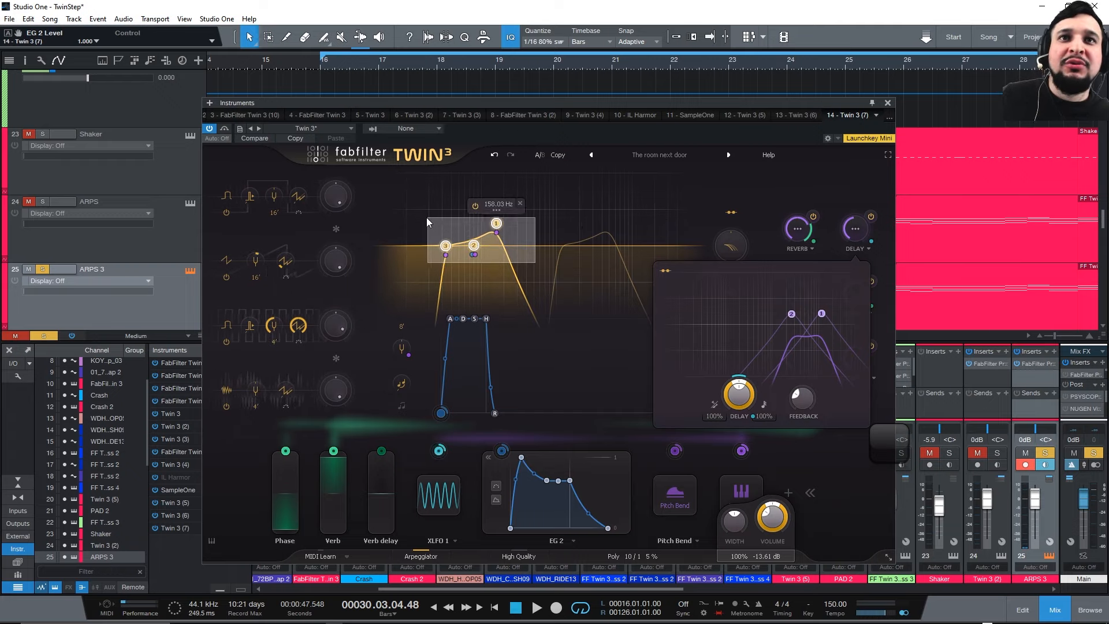
click(227, 197)
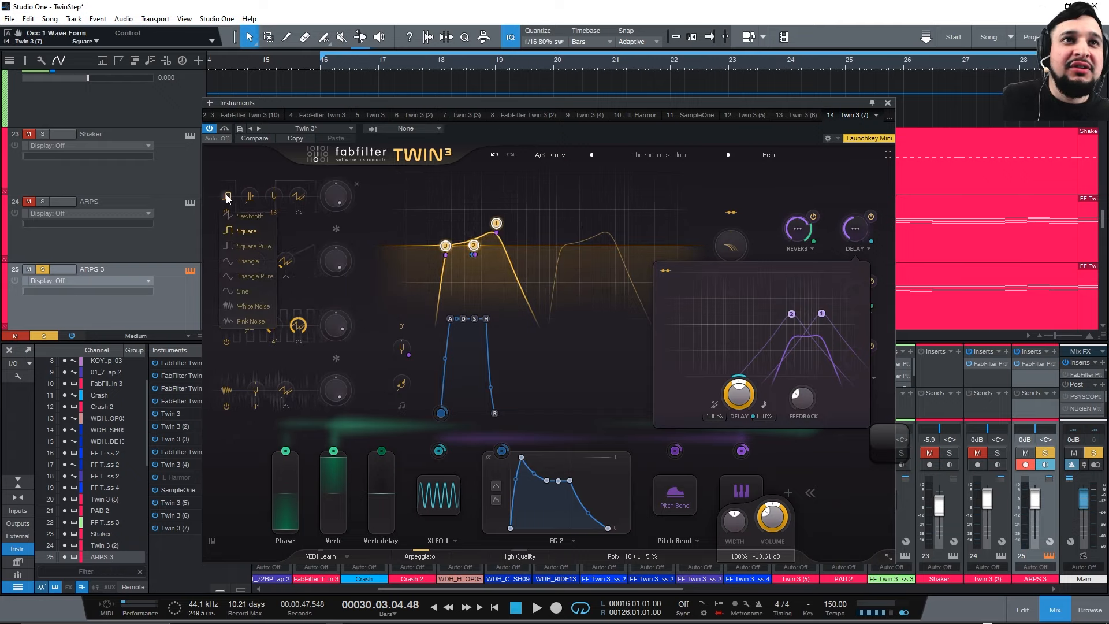
click(209, 248)
click(228, 326)
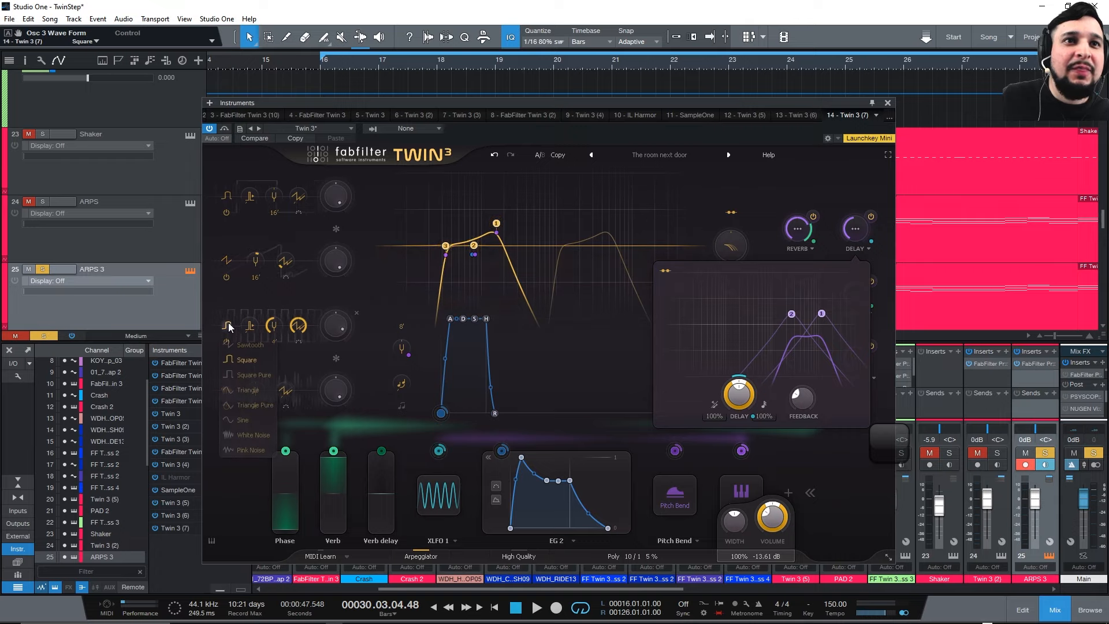
click(227, 309)
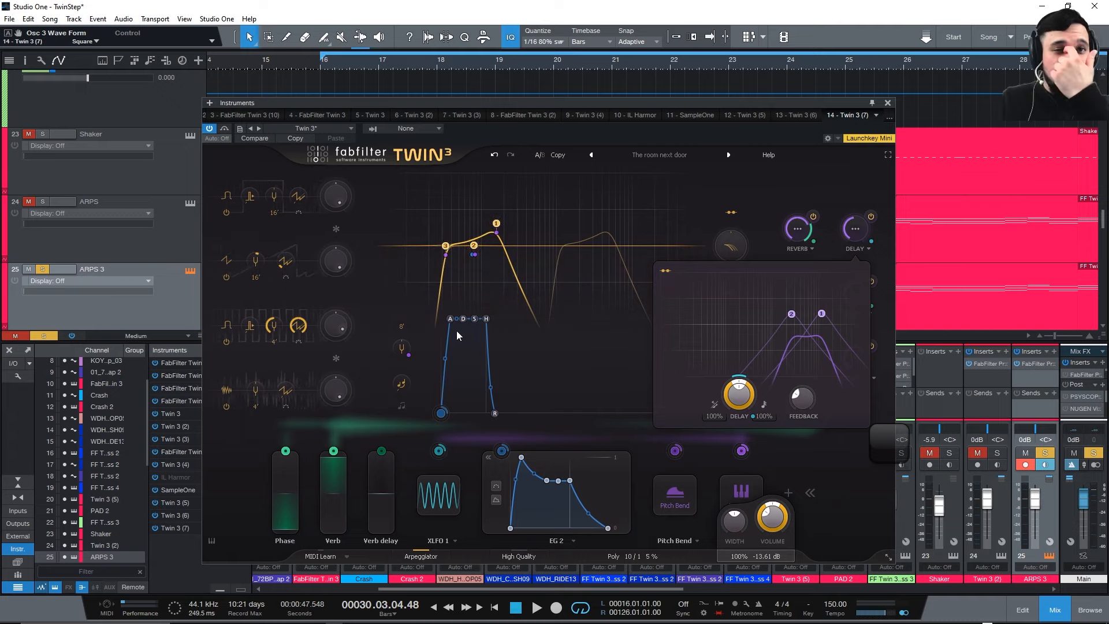
Uncover the arrangement, set a loop over bars 17 to 21, enable looping and play the arp from just after bar 17.
click(376, 60)
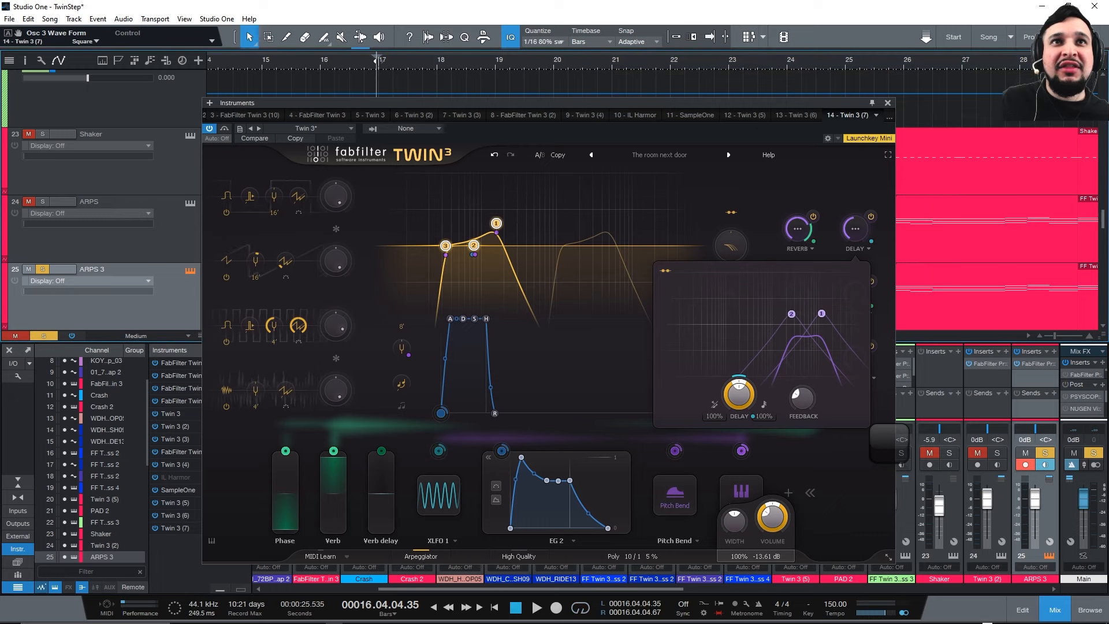
drag(395, 99, 388, 328)
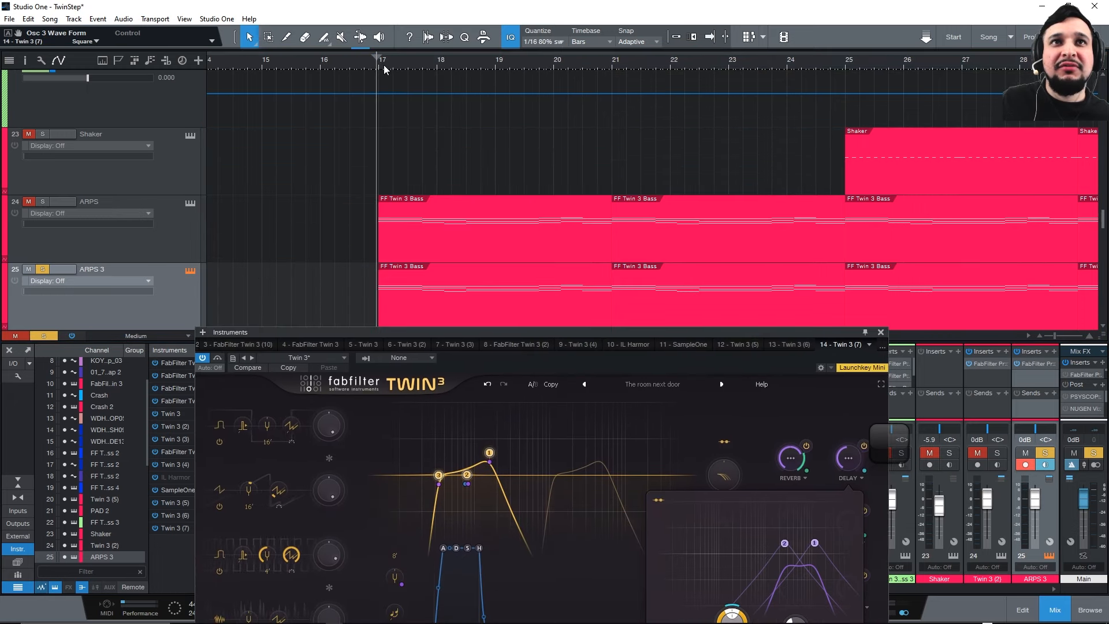
drag(377, 56, 617, 81)
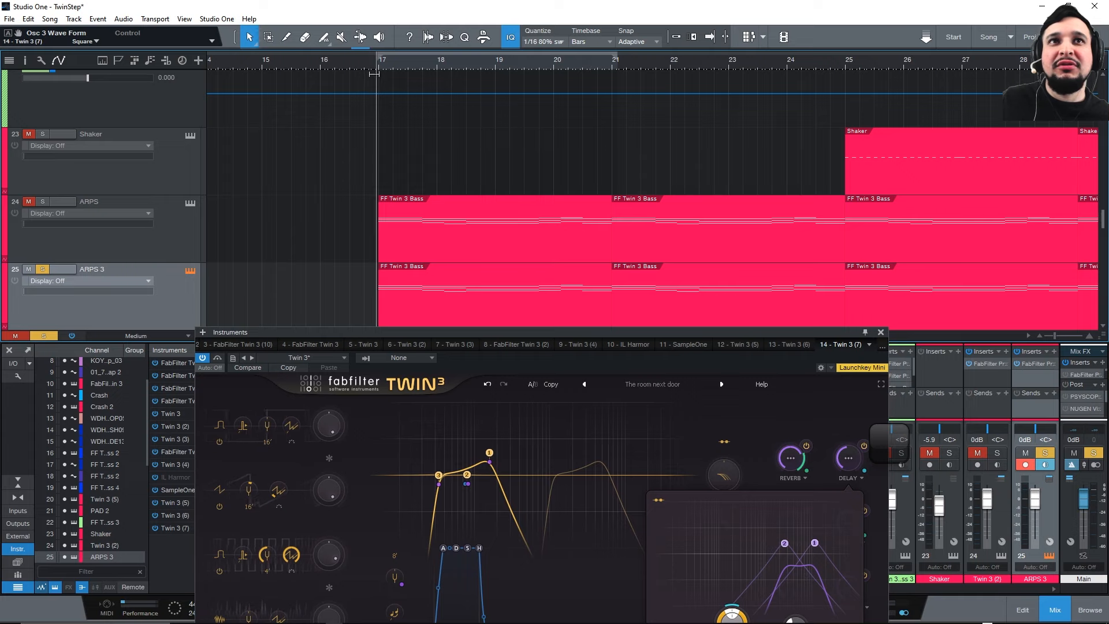
click(399, 61)
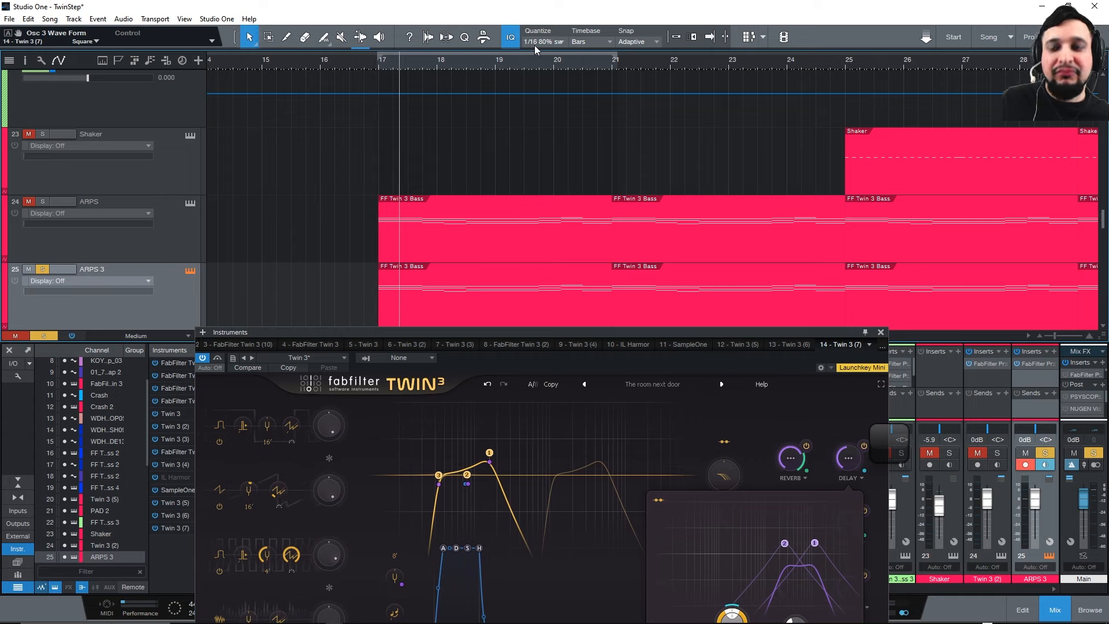
key(KP_Divide)
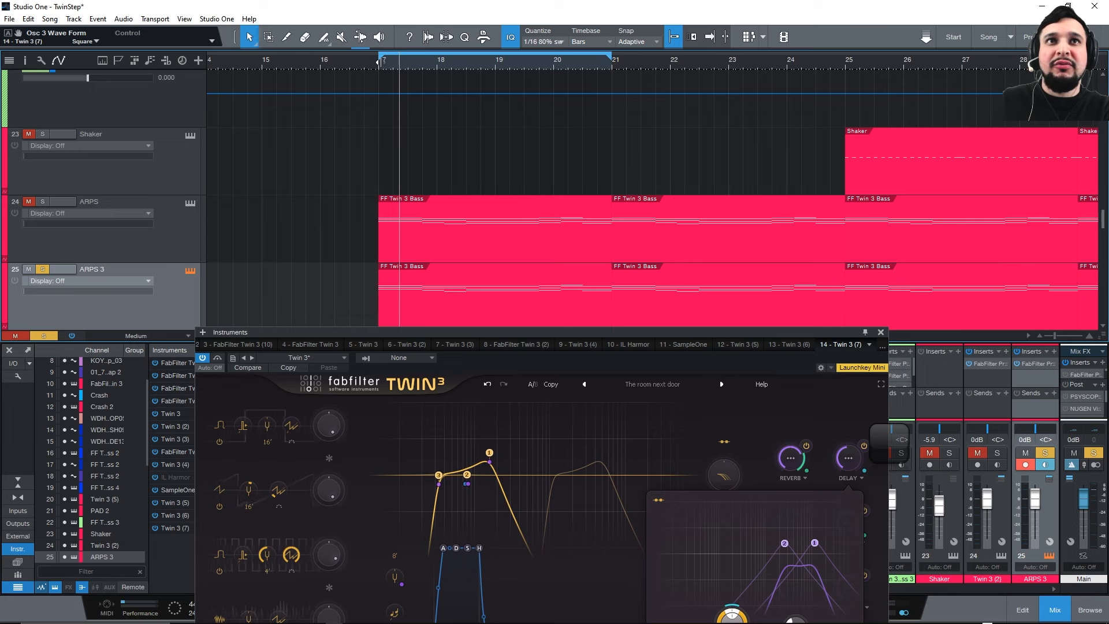
click(381, 66)
key(space)
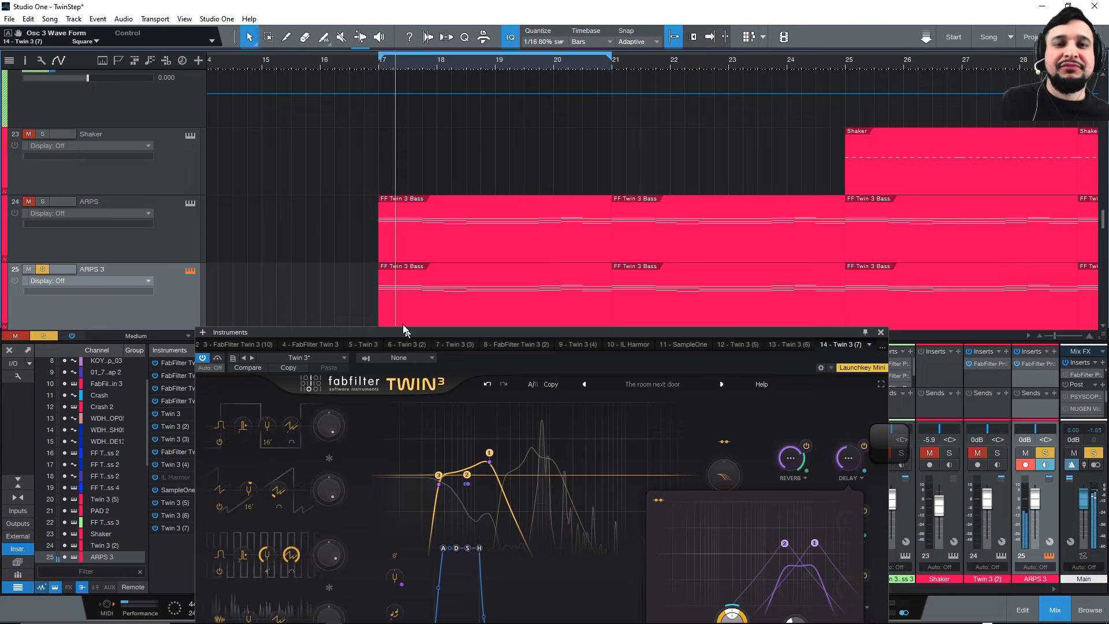
drag(406, 332, 337, 131)
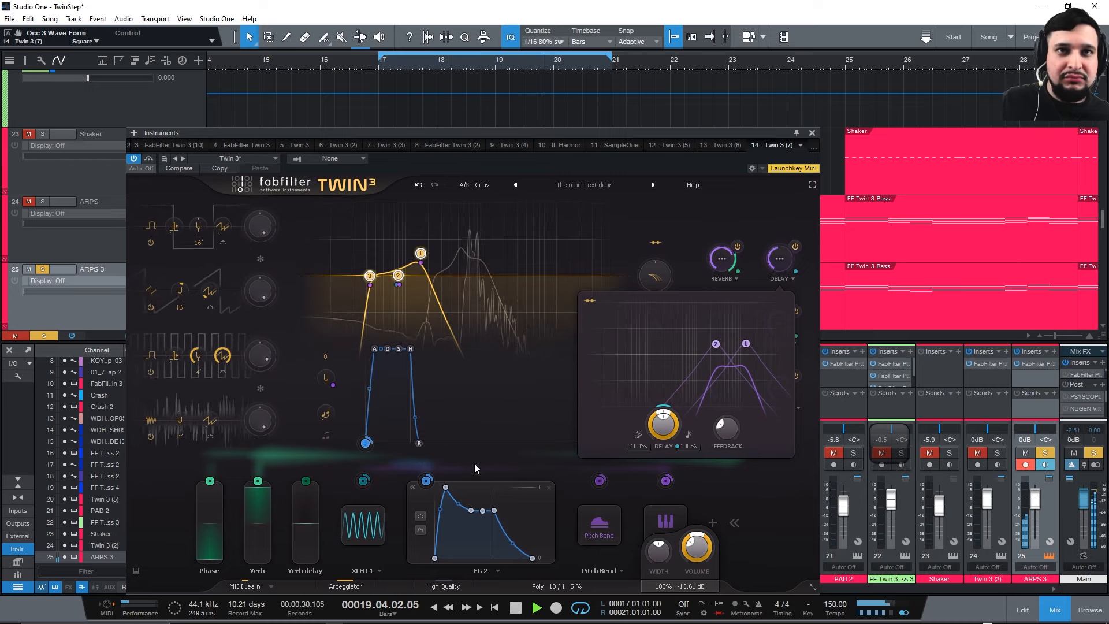
Stop playback, collapse the EG 2 envelope and delay settings, and examine KB Track's modulation targets.
key(space)
click(735, 522)
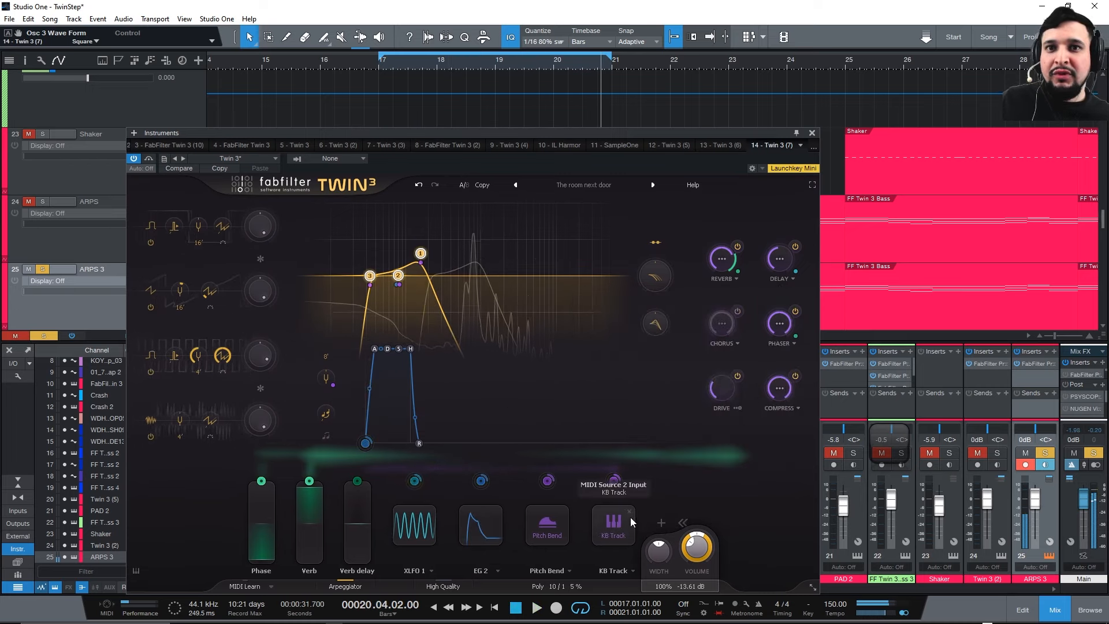
click(614, 481)
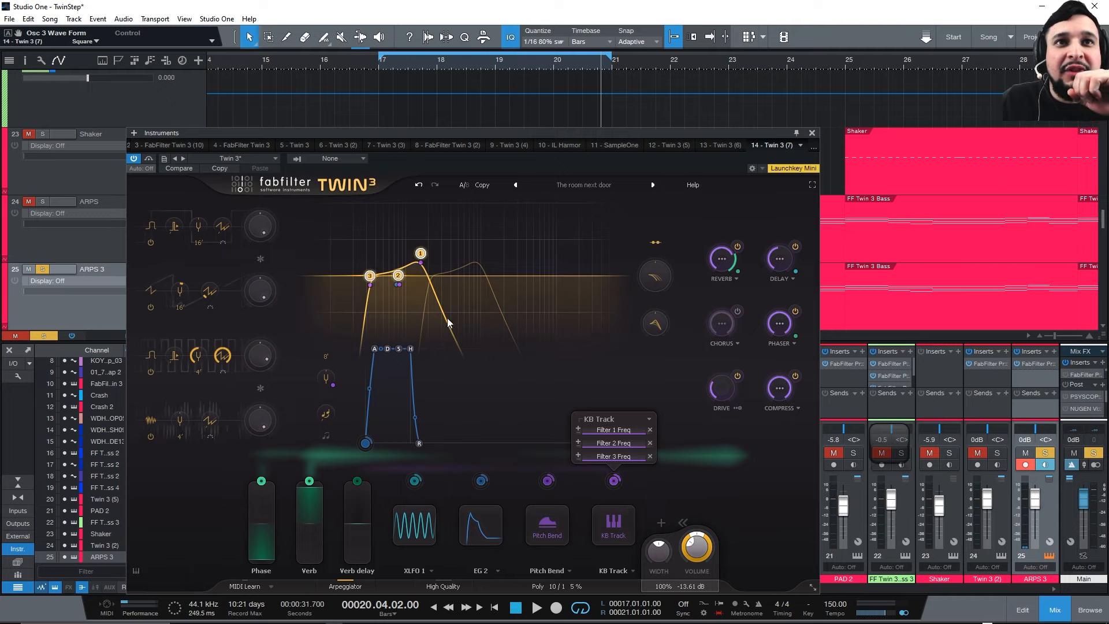
Replay the loop from bar 17 while sweeping the Verb slider, leave it at 1.00, and check its modulation target.
click(378, 70)
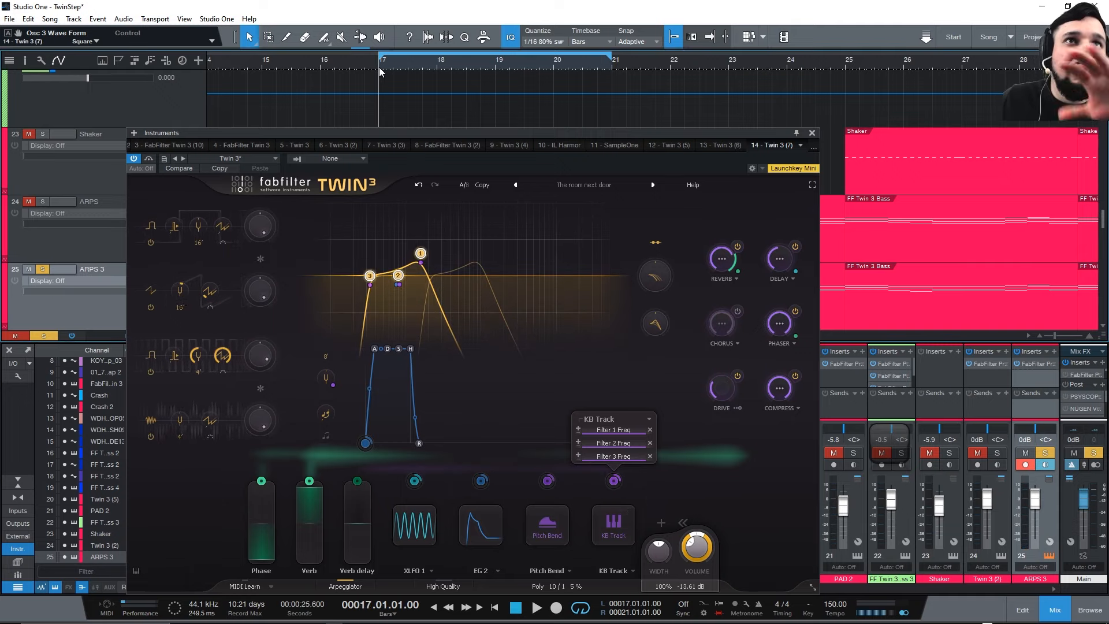
click(751, 465)
key(space)
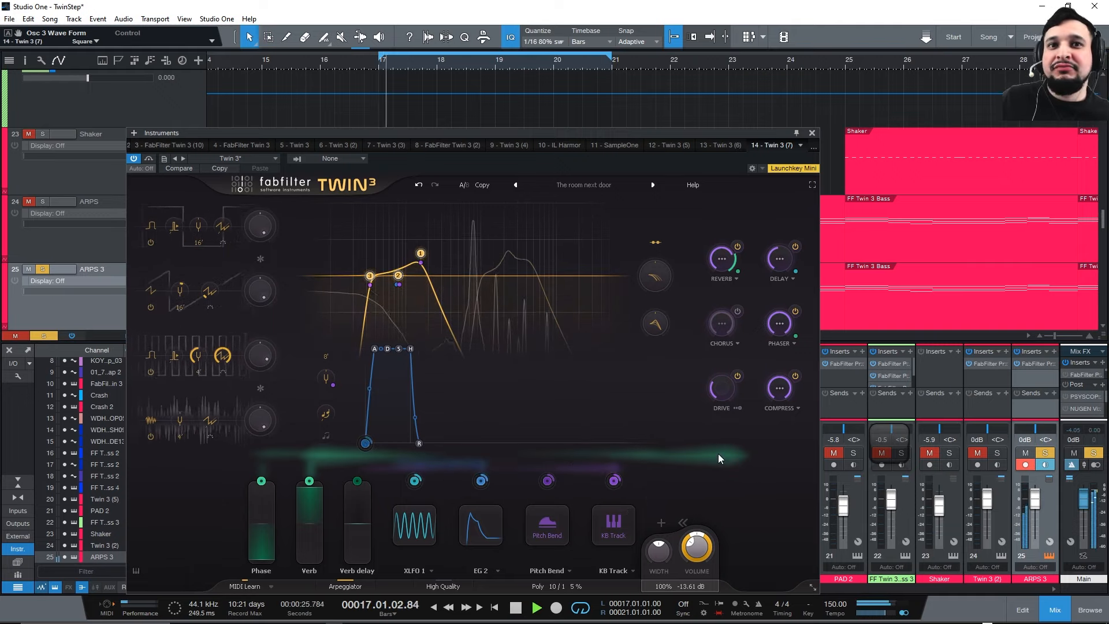
mouse_move(312, 508)
mouse_down()
mouse_move(312, 560)
mouse_move(291, 510)
mouse_up()
key(space)
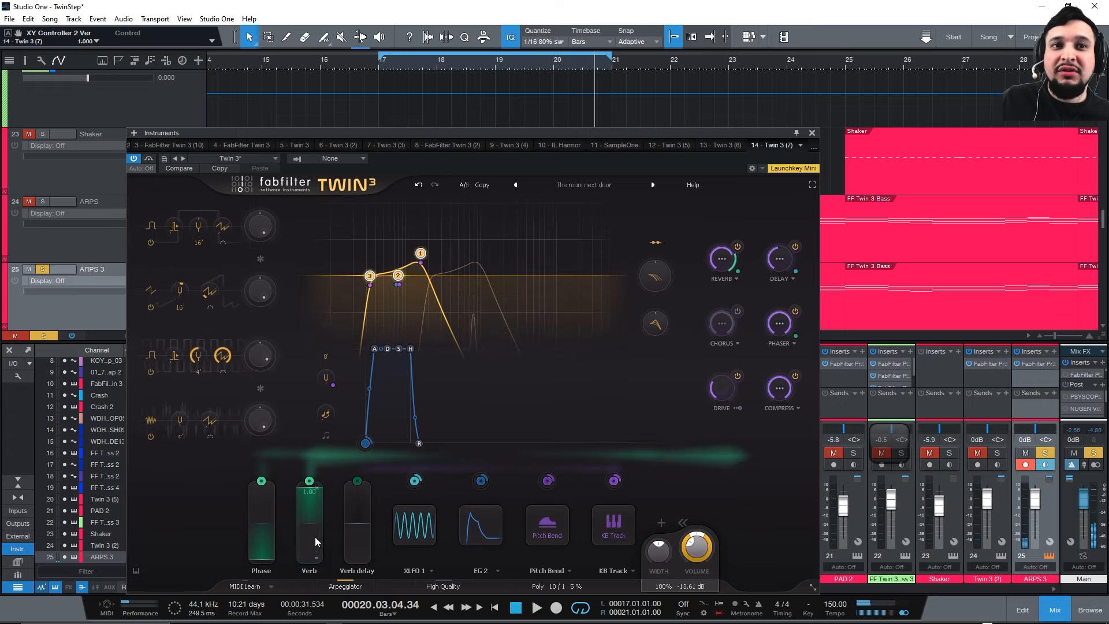
mouse_move(312, 483)
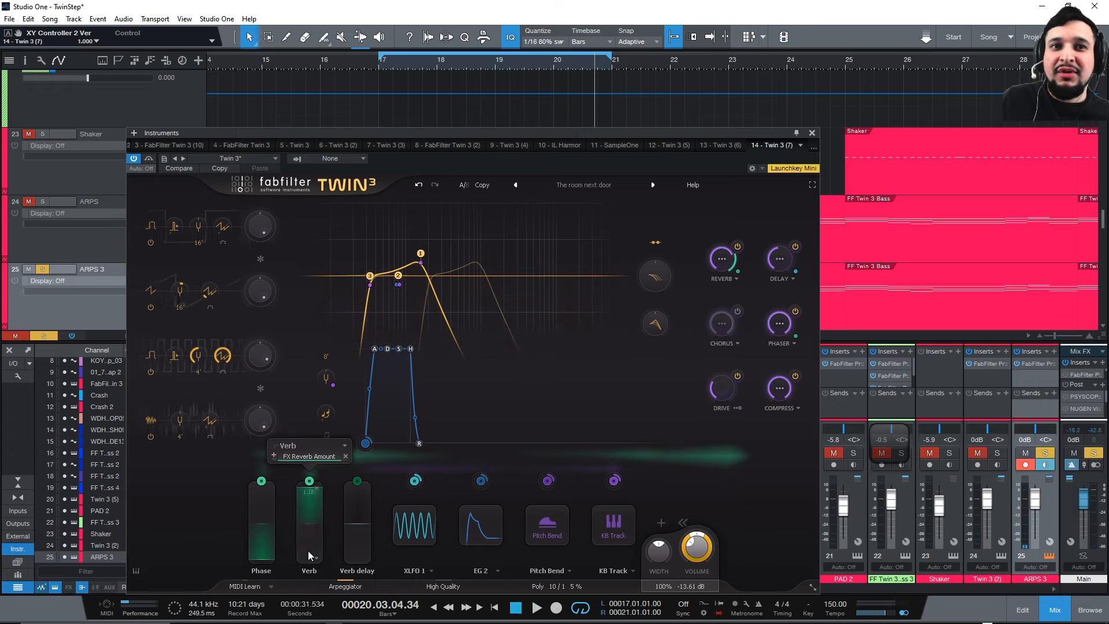
Add a new modulation slider named DELAY and assign it to the delay effect's amount.
click(661, 523)
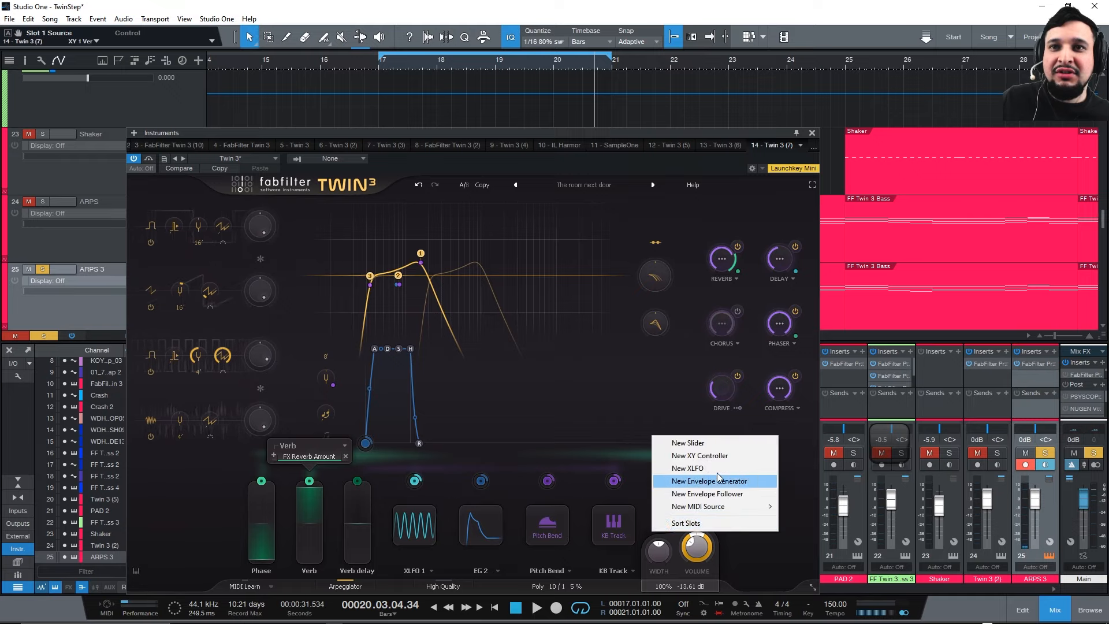
click(723, 444)
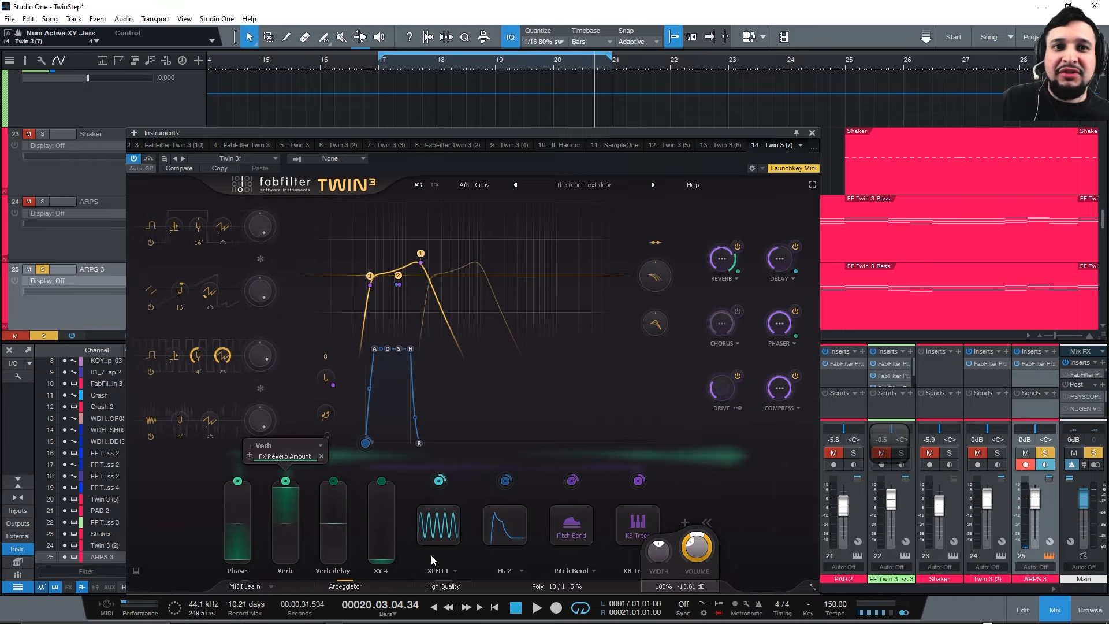
double_click(379, 570)
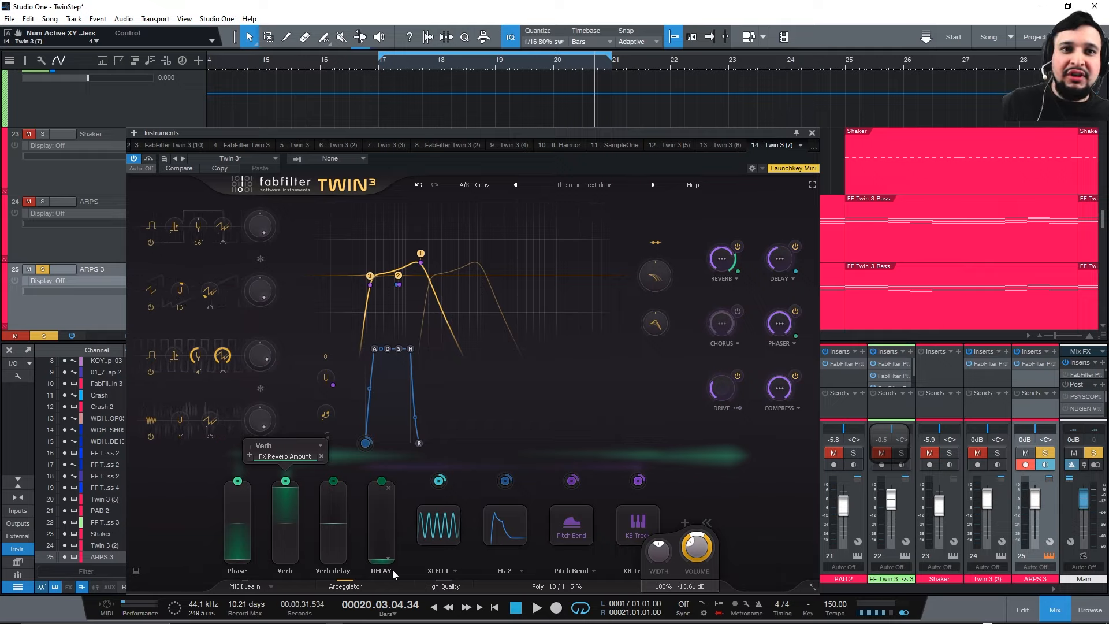
drag(381, 480, 779, 258)
While playing the loop, set the DELAY slider's modulation level to 0.567, try the slider at 1.00, and return it to 0.00.
key(space)
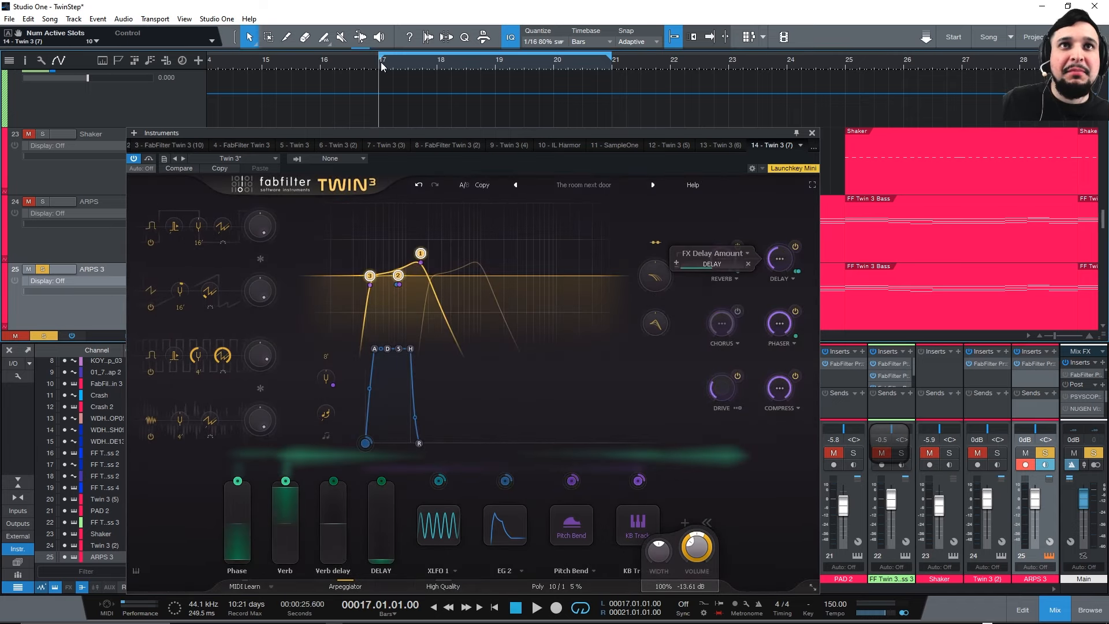
drag(372, 504, 363, 455)
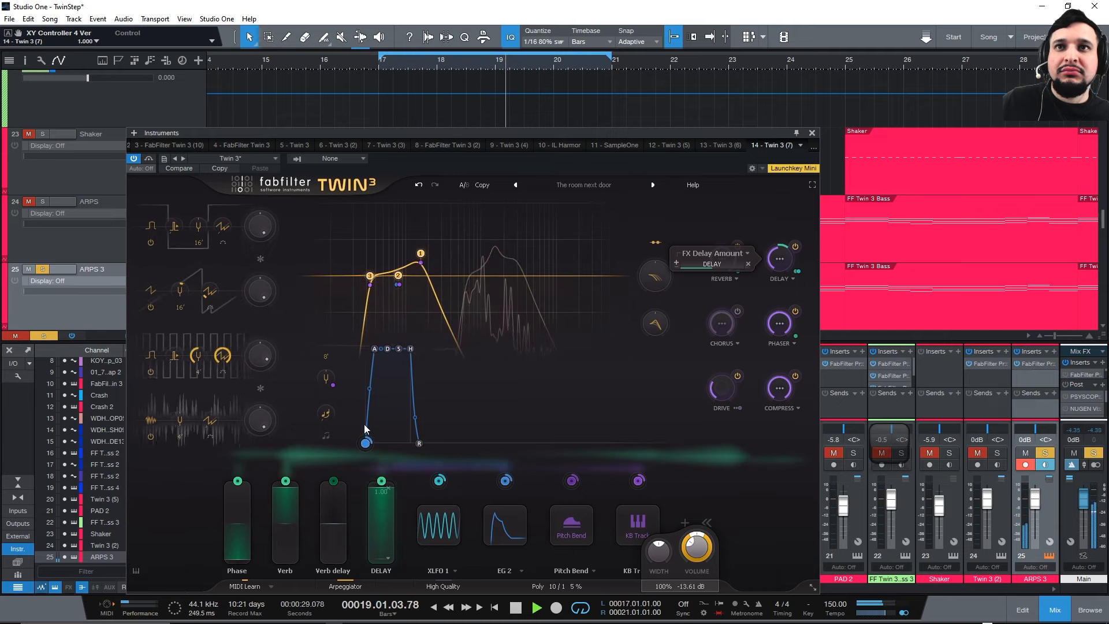
drag(725, 265, 787, 297)
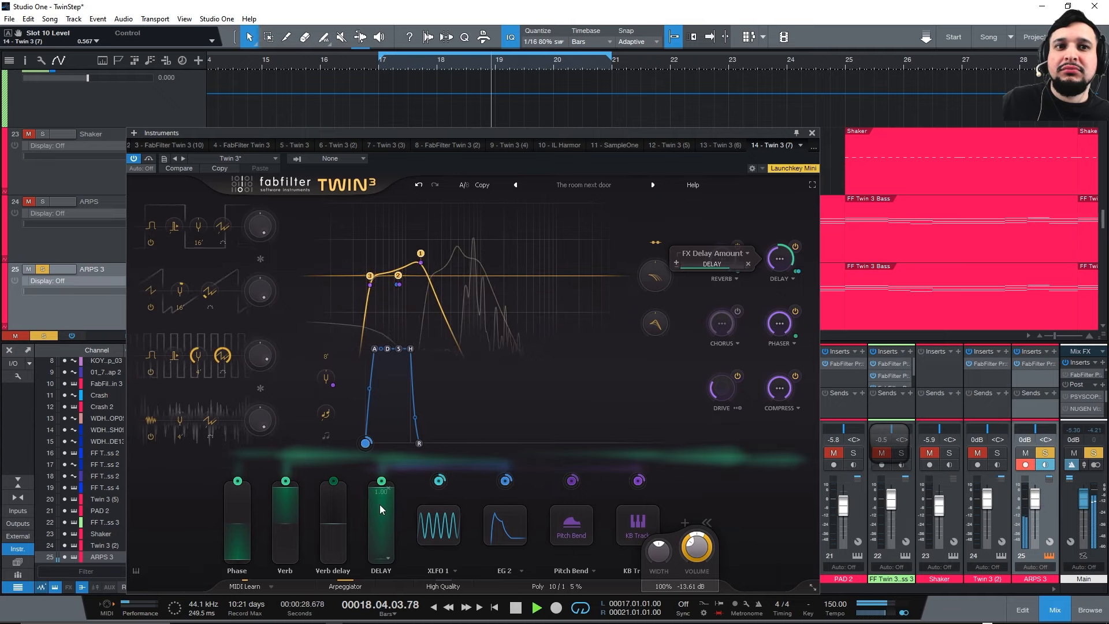
drag(379, 504, 383, 598)
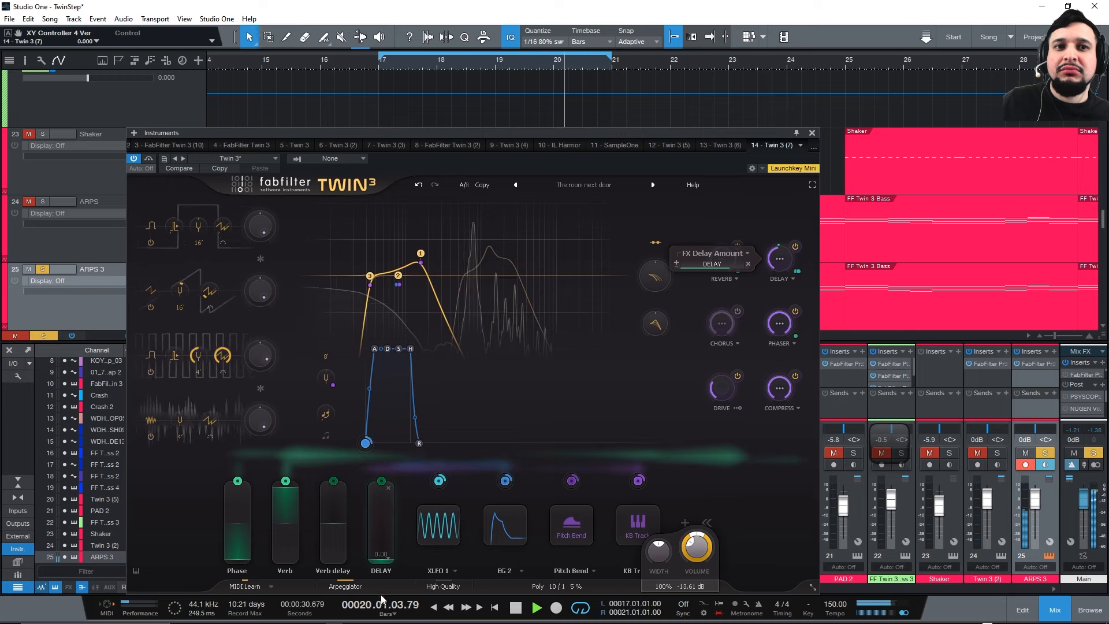
key(space)
Replay the loop from bar 17, raise the Verb delay slider to hear its effect, and reset it to 0.00.
click(379, 65)
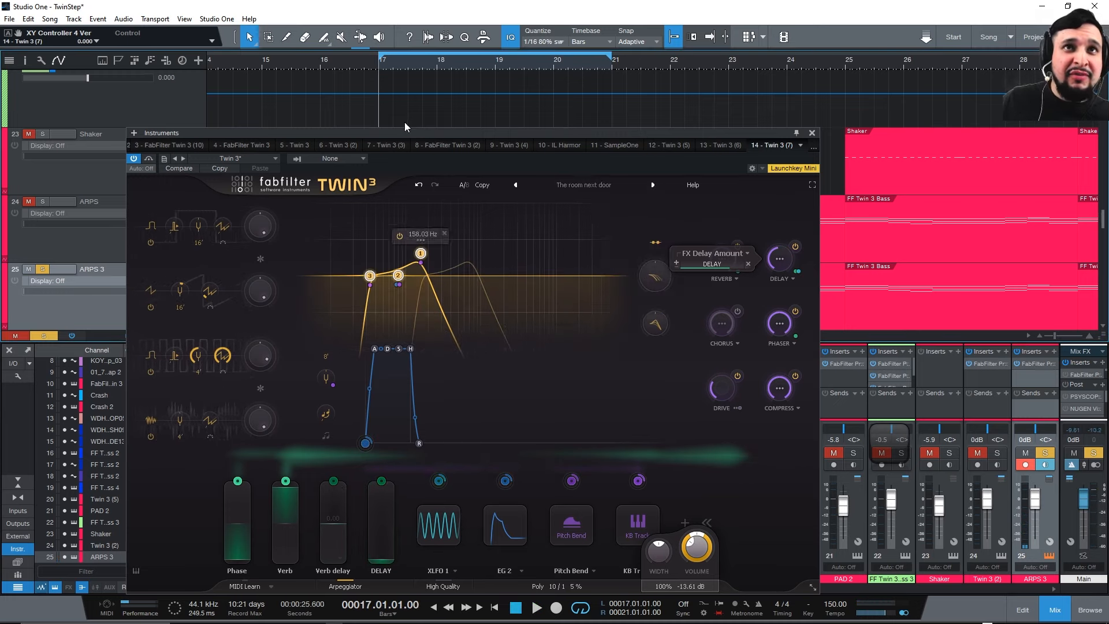
key(space)
mouse_move(332, 519)
mouse_down()
mouse_move(325, 497)
mouse_move(341, 570)
mouse_move(338, 499)
mouse_up()
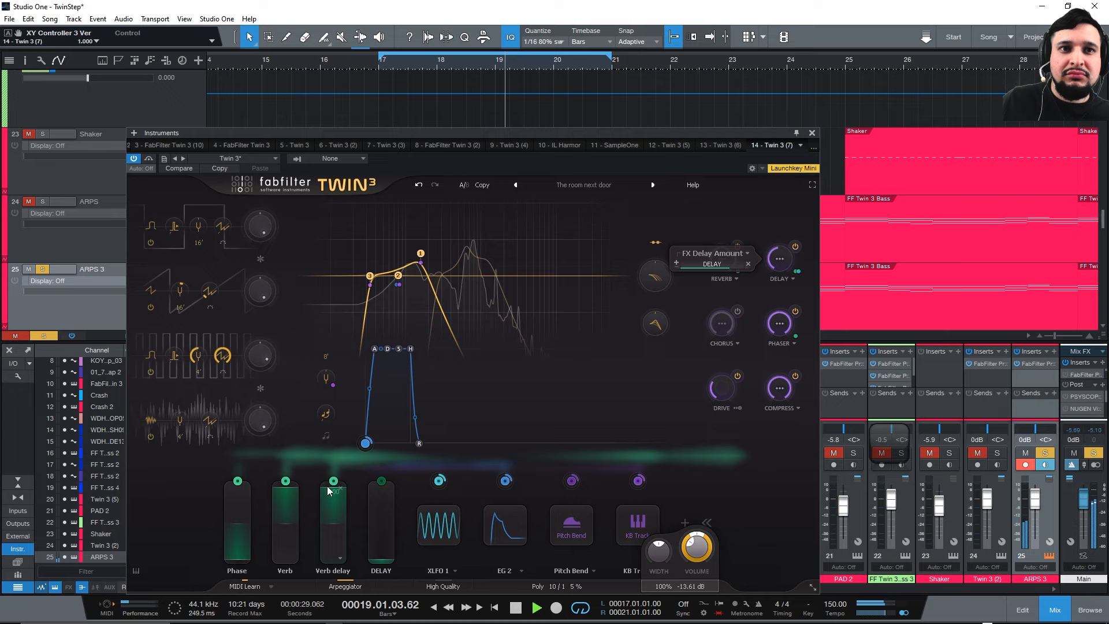
double_click(335, 524)
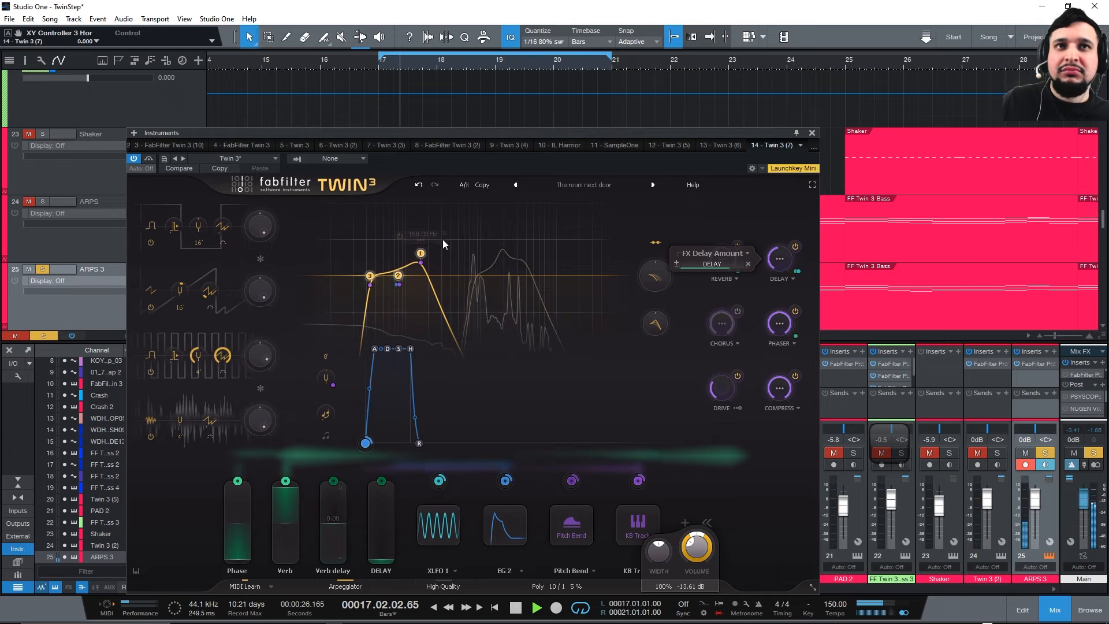
key(space)
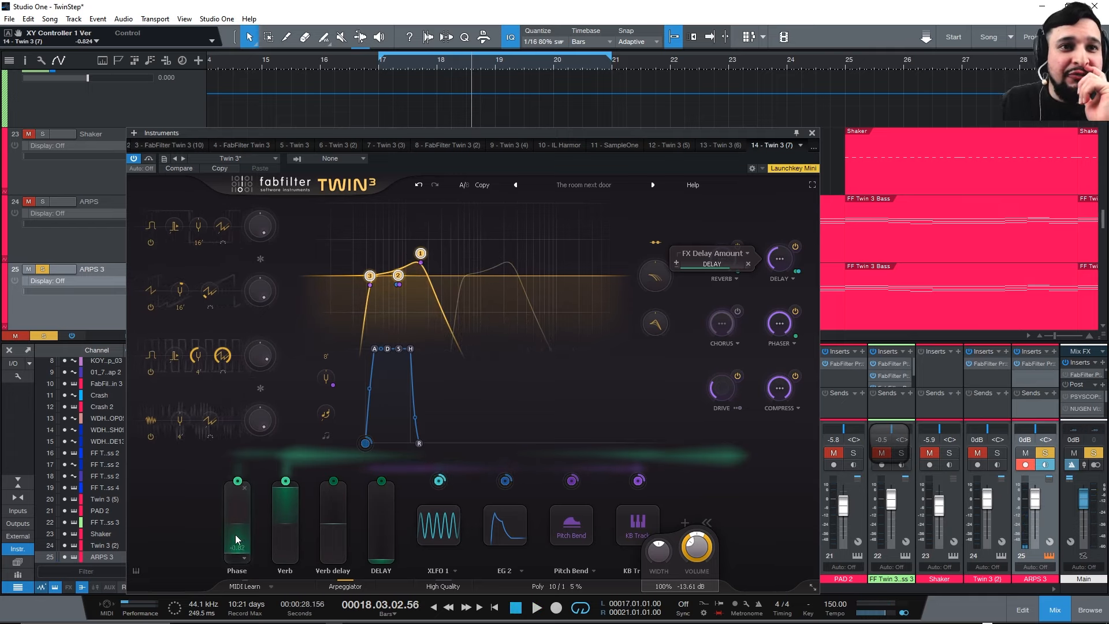
Lower the Phase slider to -1.000, check its modulation target, and raise it to 0.936 while replaying the loop from bar 17.
drag(236, 536, 239, 545)
mouse_move(239, 483)
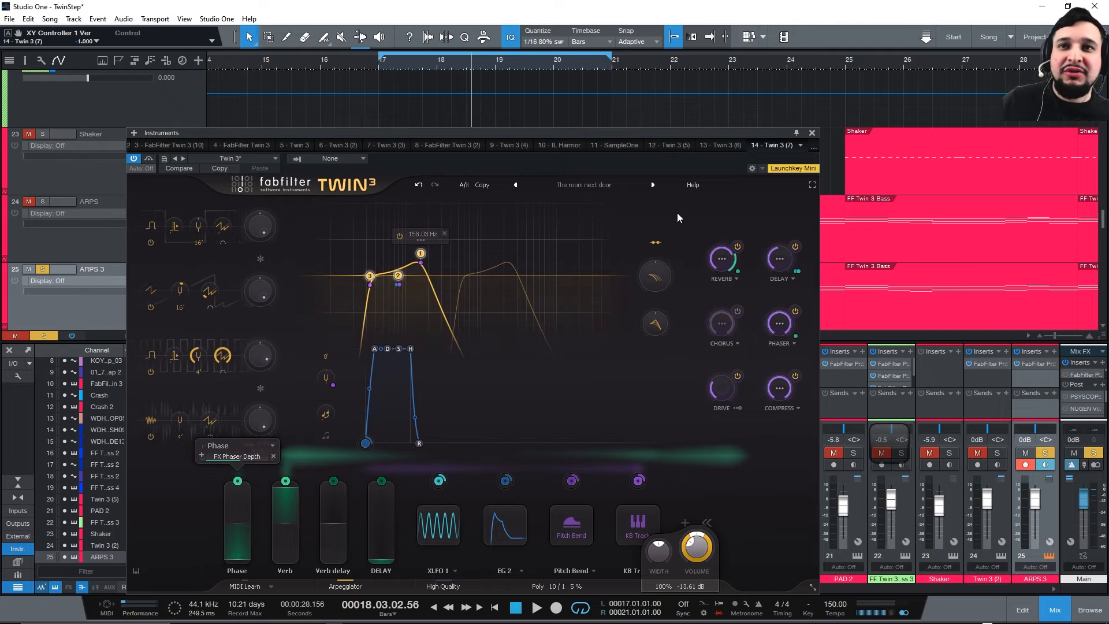
click(383, 68)
key(space)
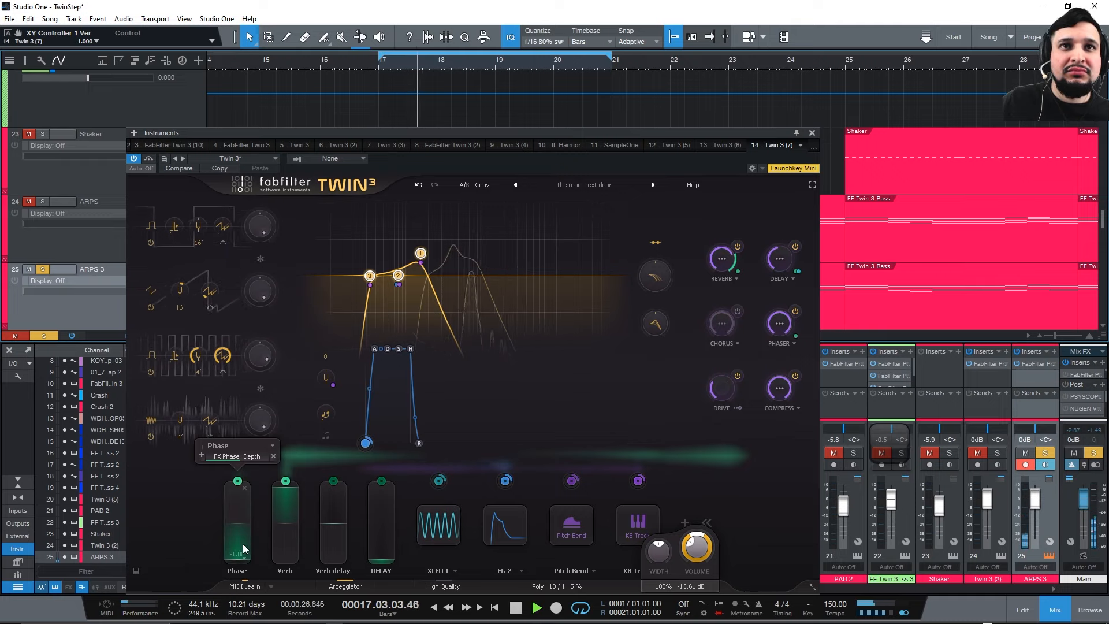
drag(244, 549, 210, 466)
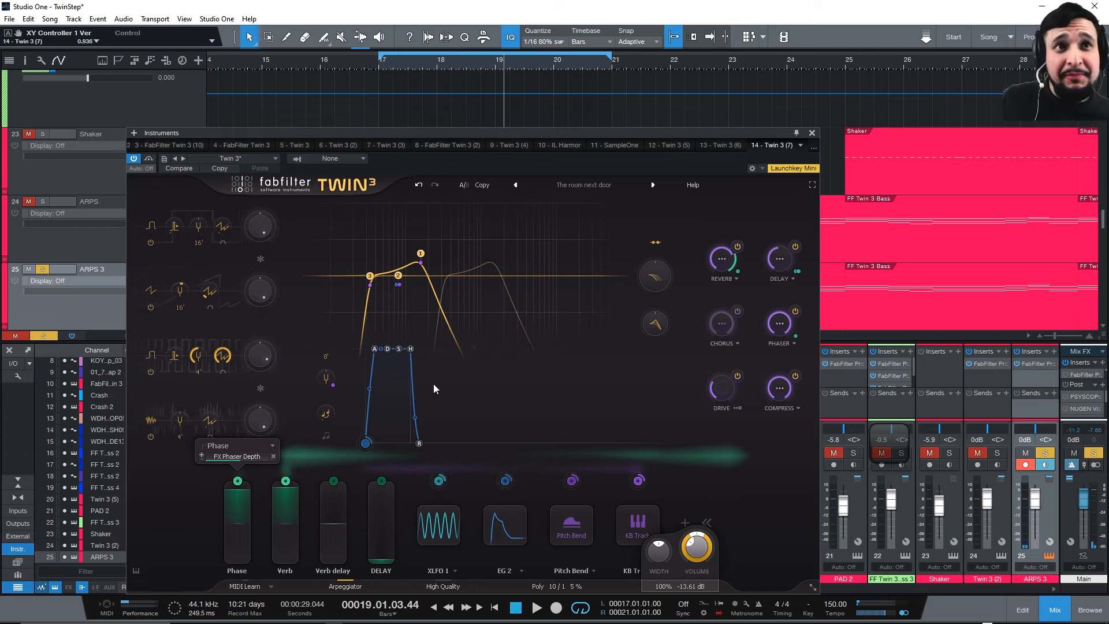
Open the phaser effect's settings and examine its rate and depth controls.
click(779, 324)
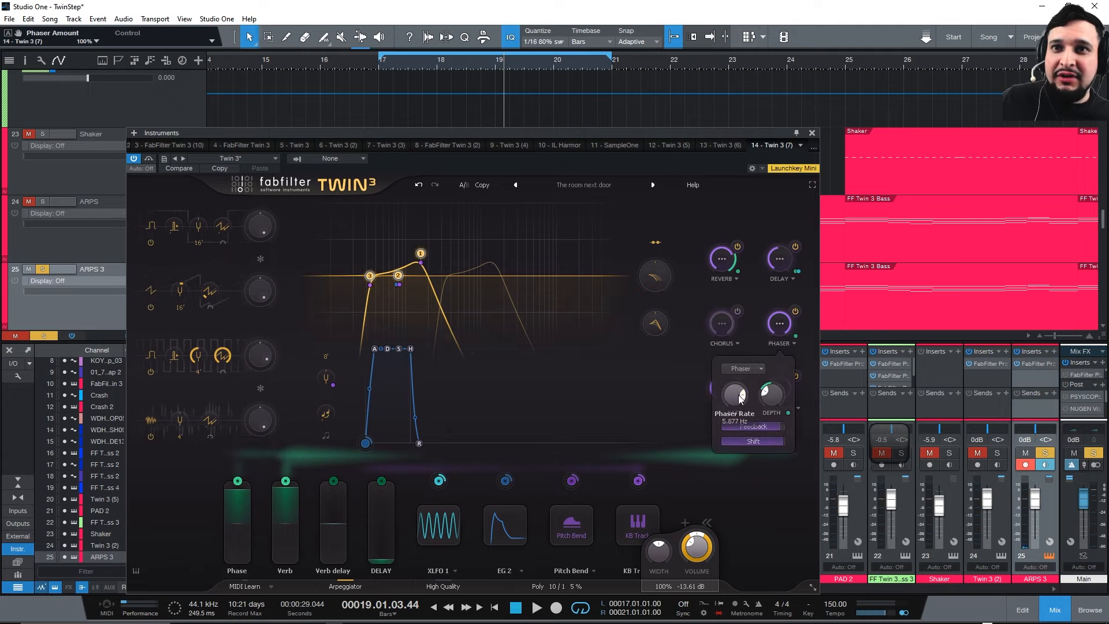
mouse_move(775, 393)
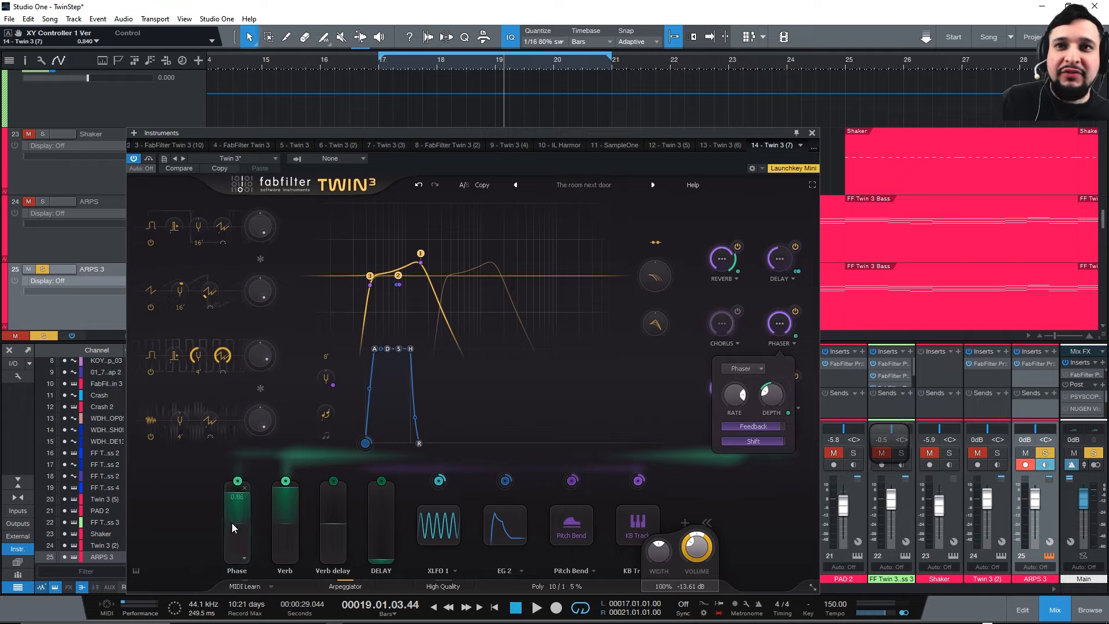
Reset the Phase slider to 0.000, switch the solo from the ARPS 3 track to ARPS, and place the playhead at bar 17.
drag(232, 527, 213, 557)
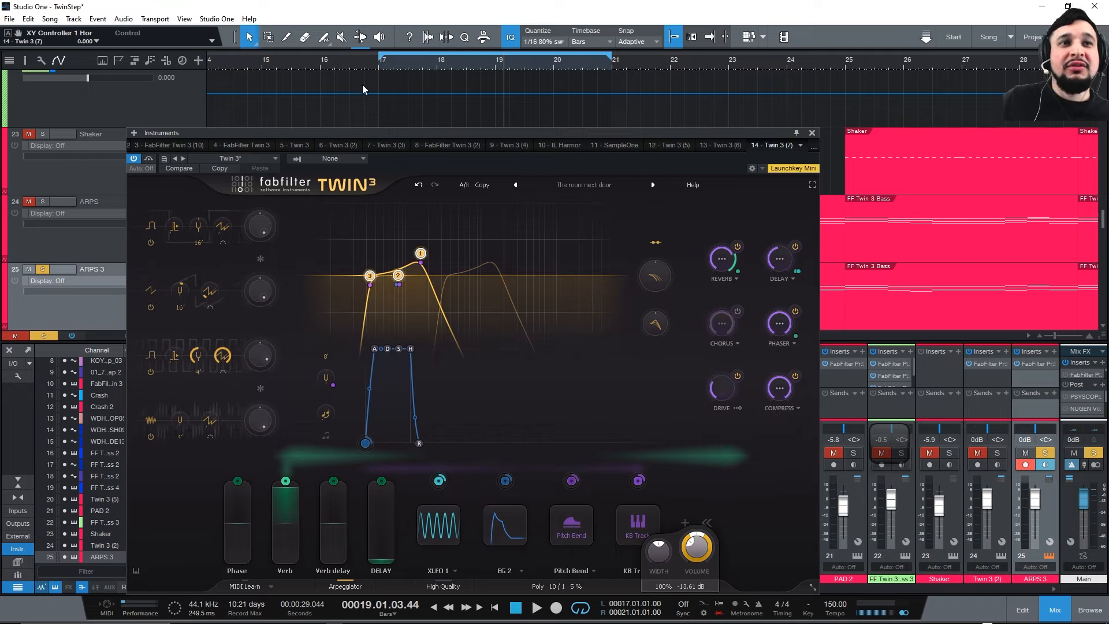
click(37, 271)
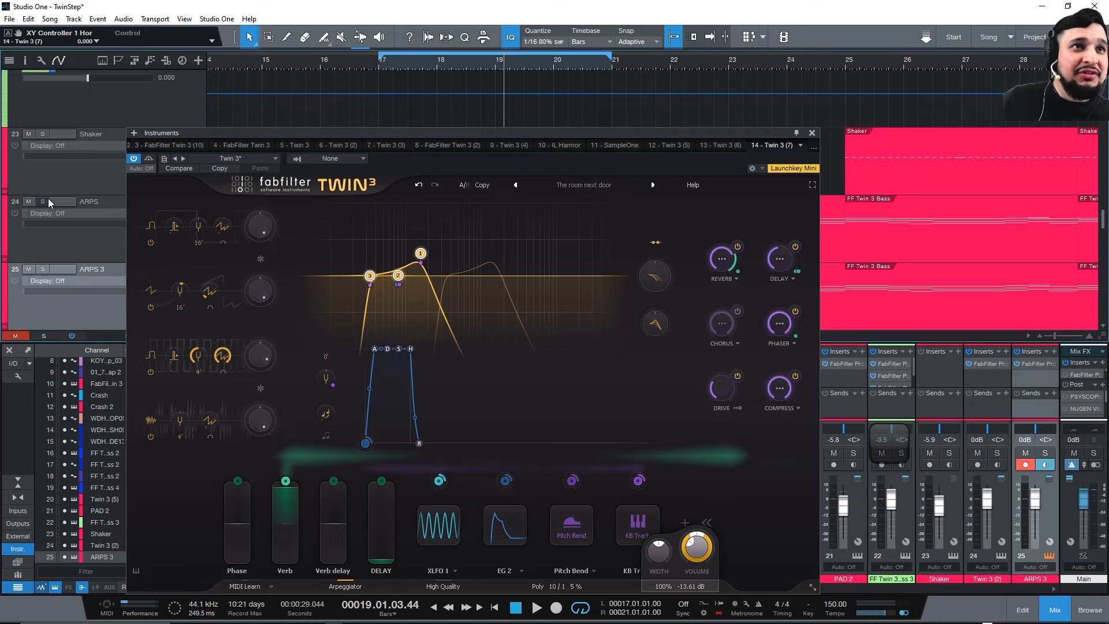
click(48, 201)
click(379, 68)
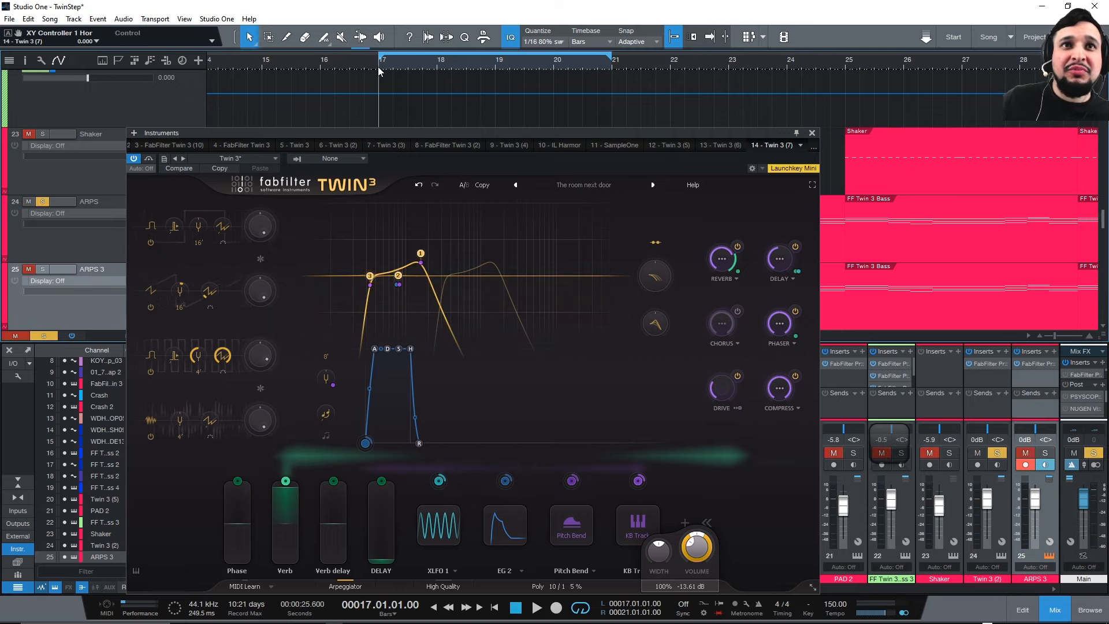
Bring up the original ARPS track's Twin 3 instrument and play the loop from bar 17.
click(80, 234)
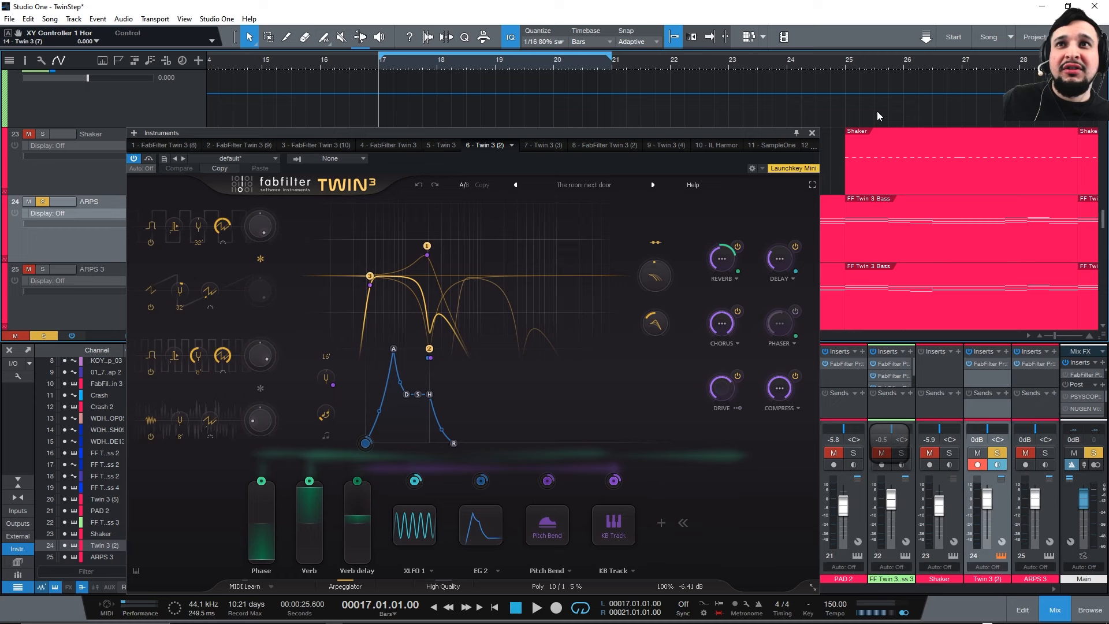
click(812, 134)
click(189, 204)
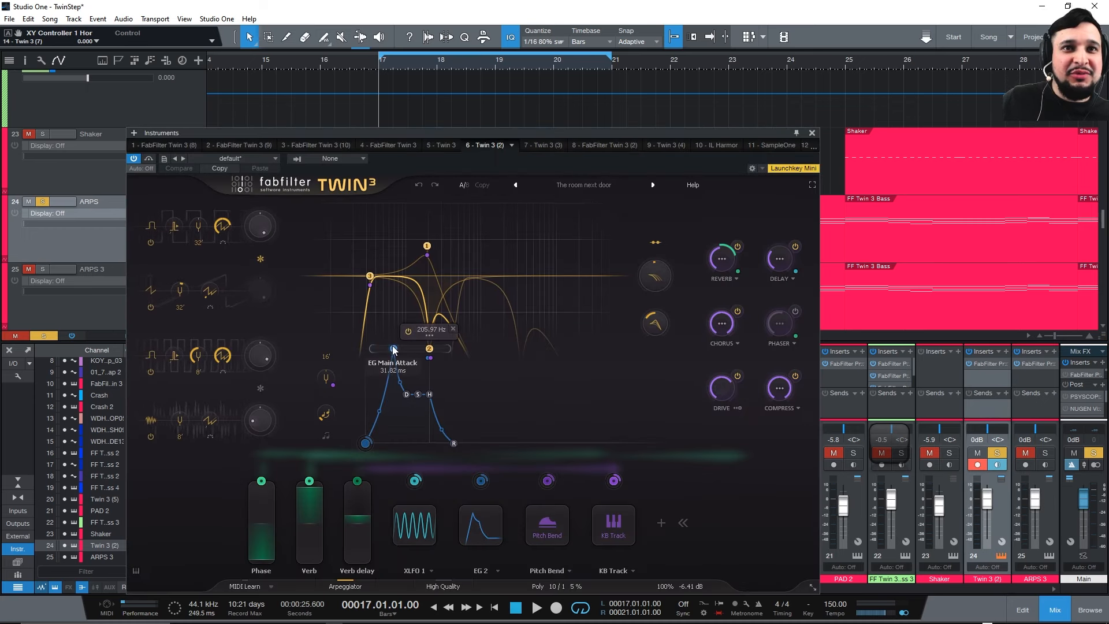
key(space)
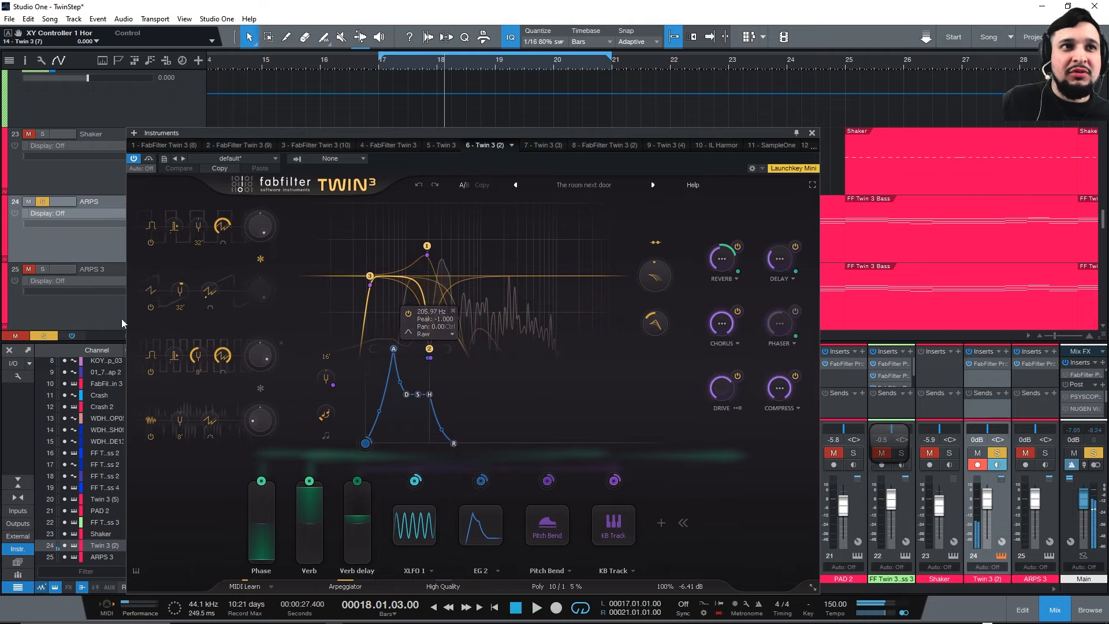
Open the ARPS 3 instrument, move its window clear of the track list, and check the main envelope's attack.
click(109, 274)
drag(312, 134, 456, 131)
click(192, 272)
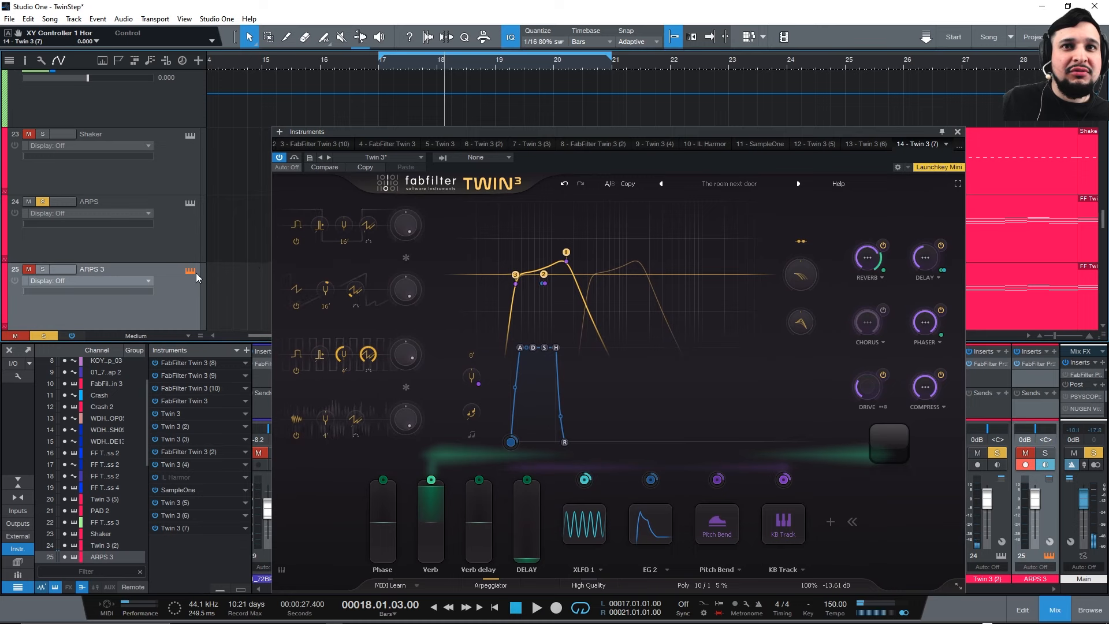
click(193, 272)
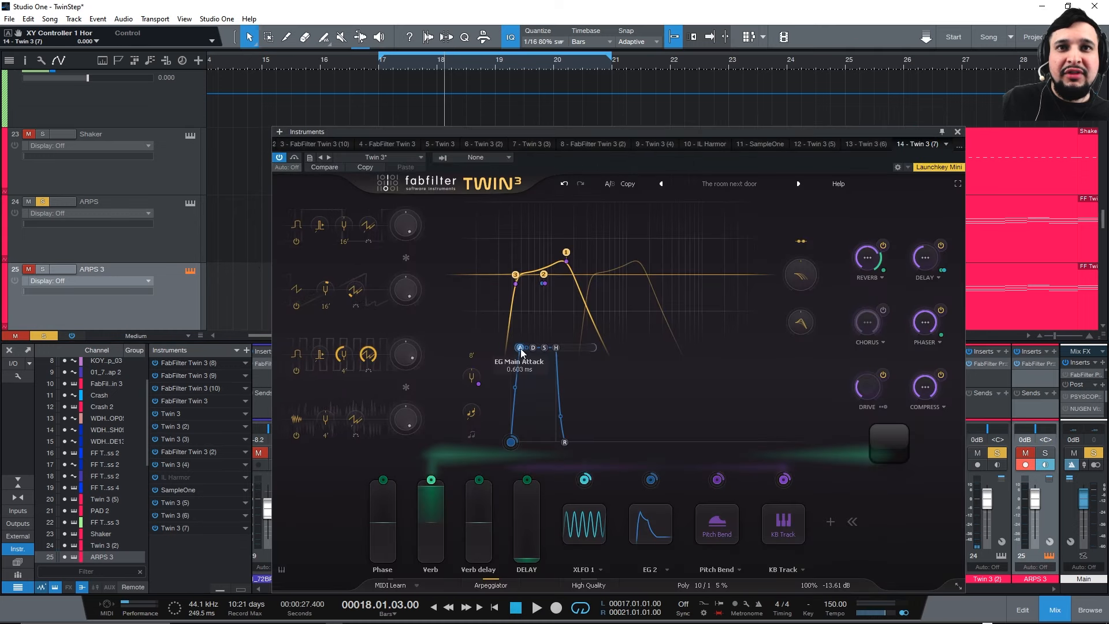
Return to the ARPS track's instrument and listen to the loop from bar 17.
click(191, 202)
click(191, 202)
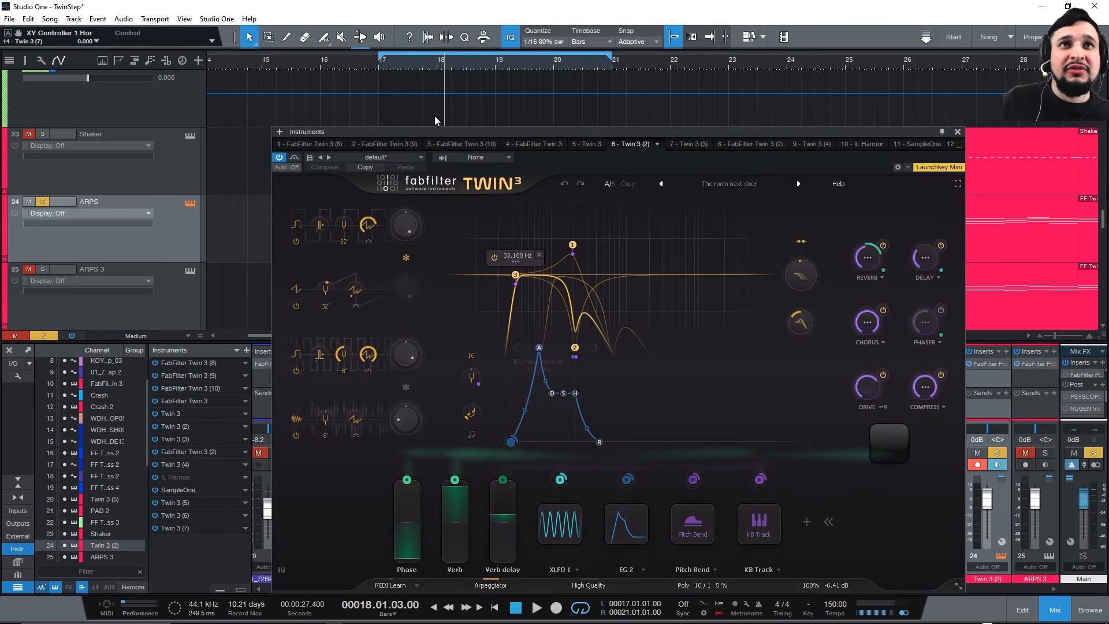
click(380, 64)
key(space)
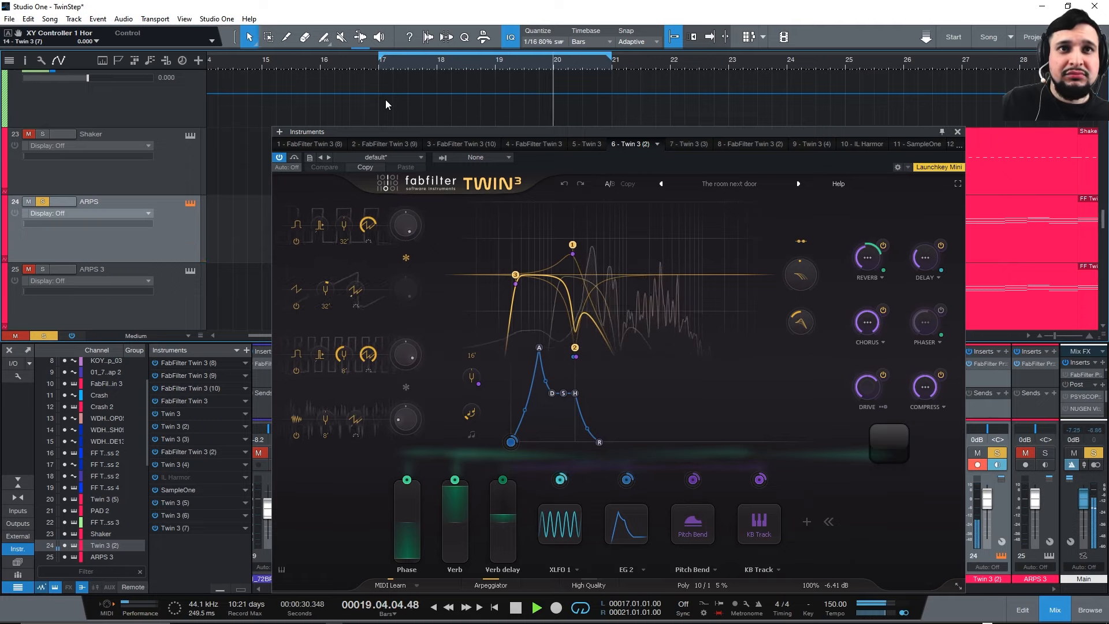
key(space)
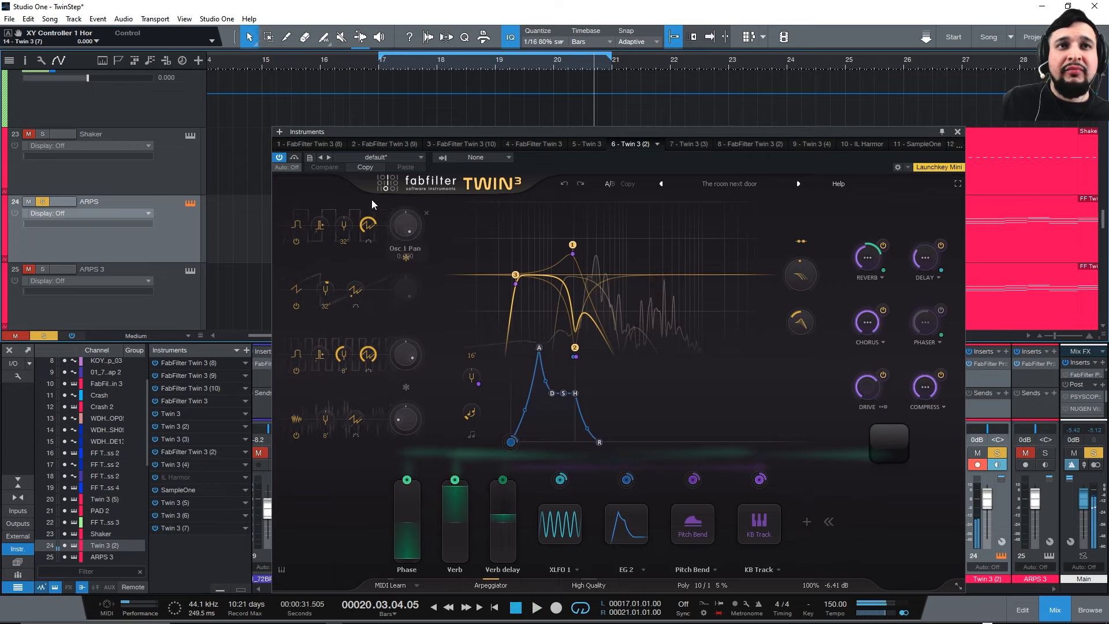
Disable all three filters in the ARPS patch and replay the loop from bar 17 to hear it unfiltered.
click(376, 68)
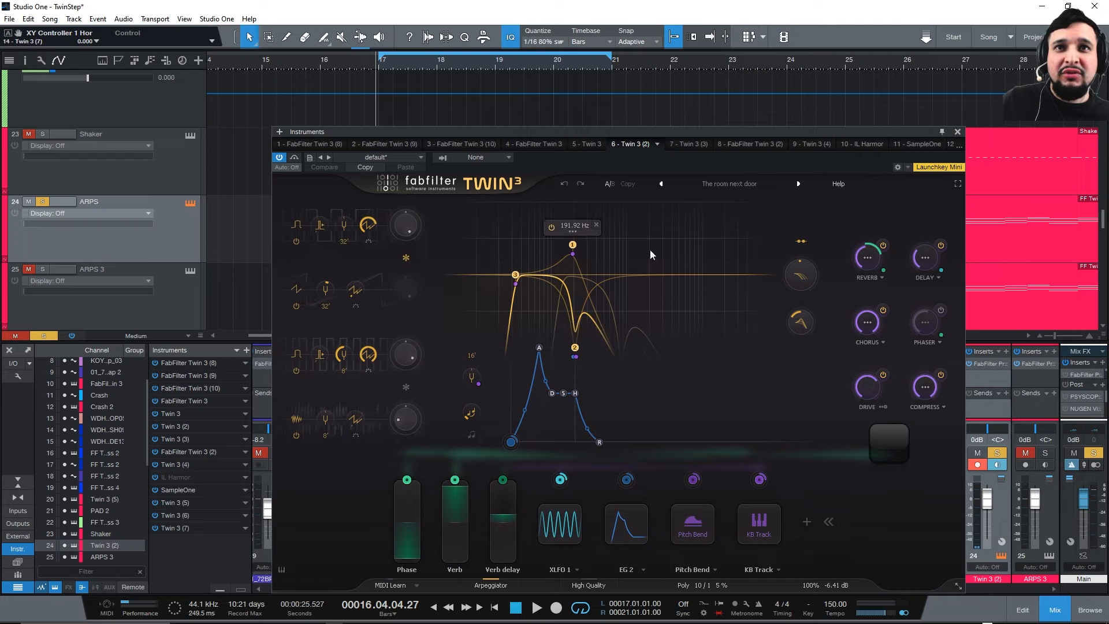
drag(704, 355, 493, 240)
click(495, 239)
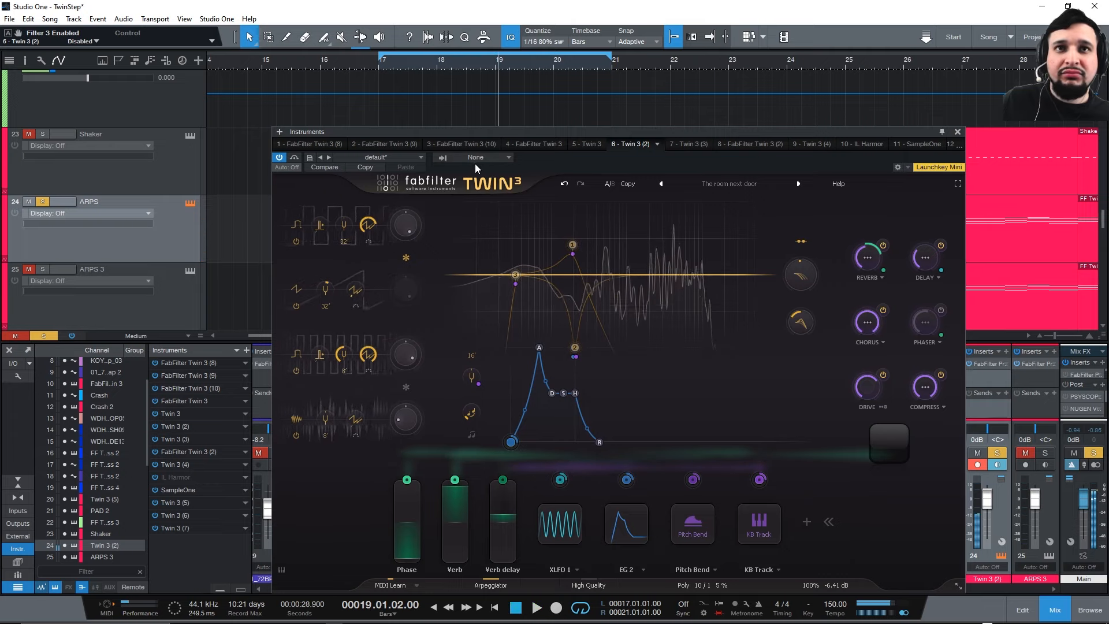
key(space)
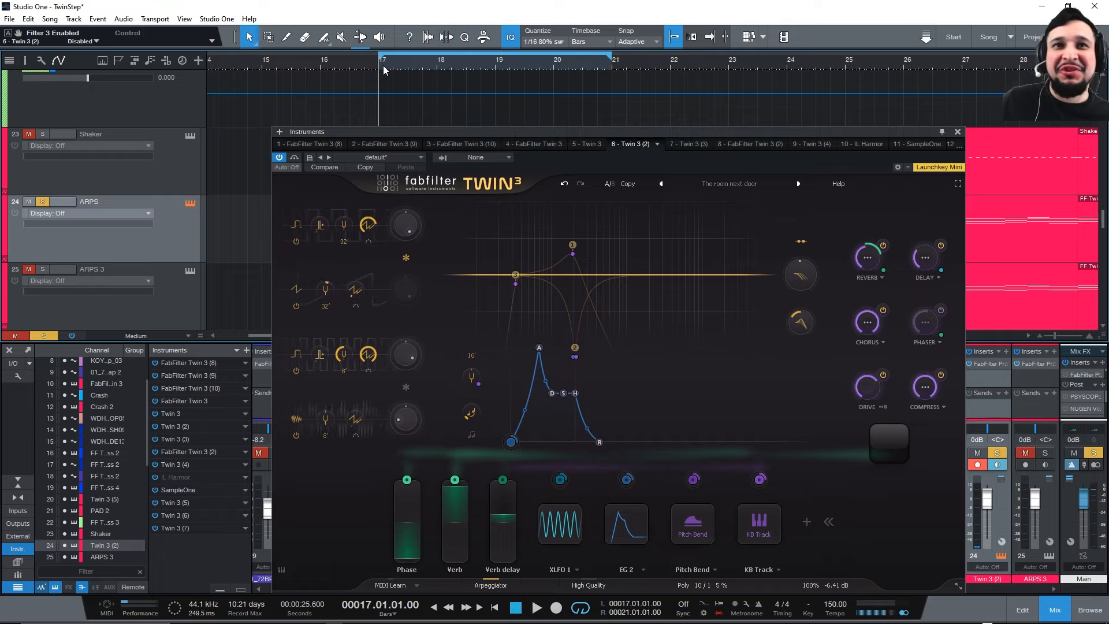
Try oscillator 1's sync at 3.996 during playback, then undo the sync and filter changes and stop the loop.
drag(366, 231, 368, 239)
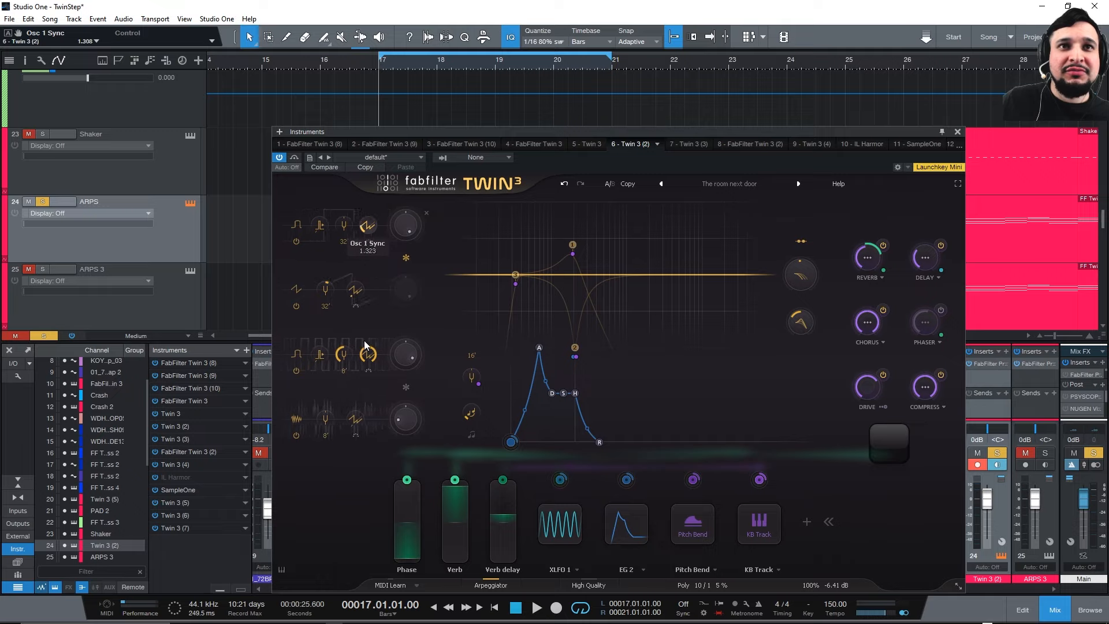
key(space)
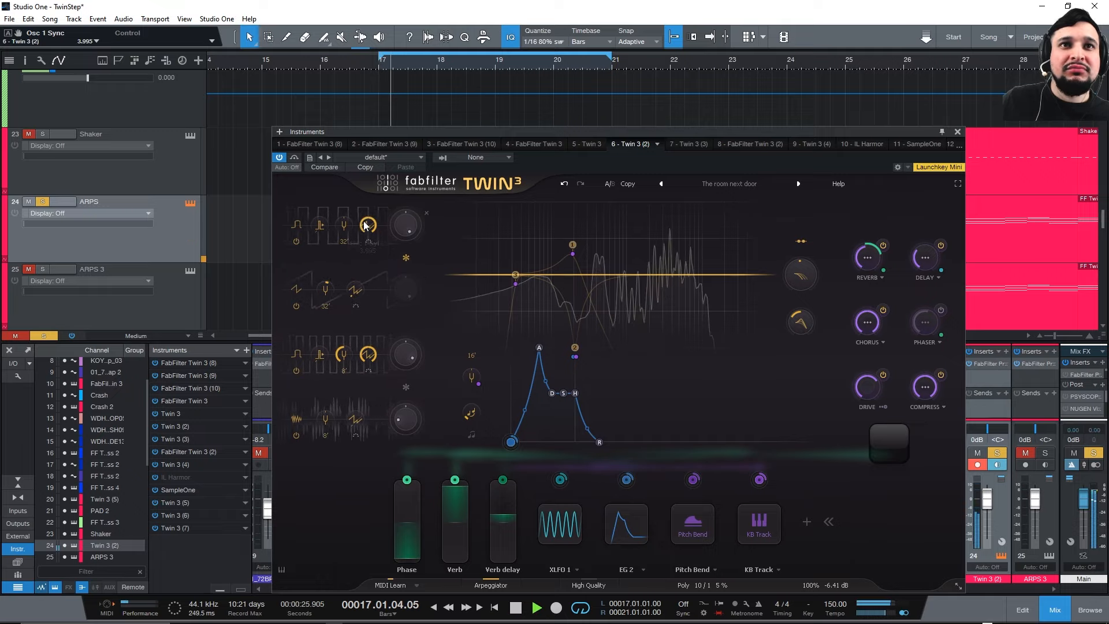
mouse_move(368, 226)
mouse_down()
mouse_move(395, 460)
mouse_move(345, 254)
mouse_move(352, 230)
mouse_up()
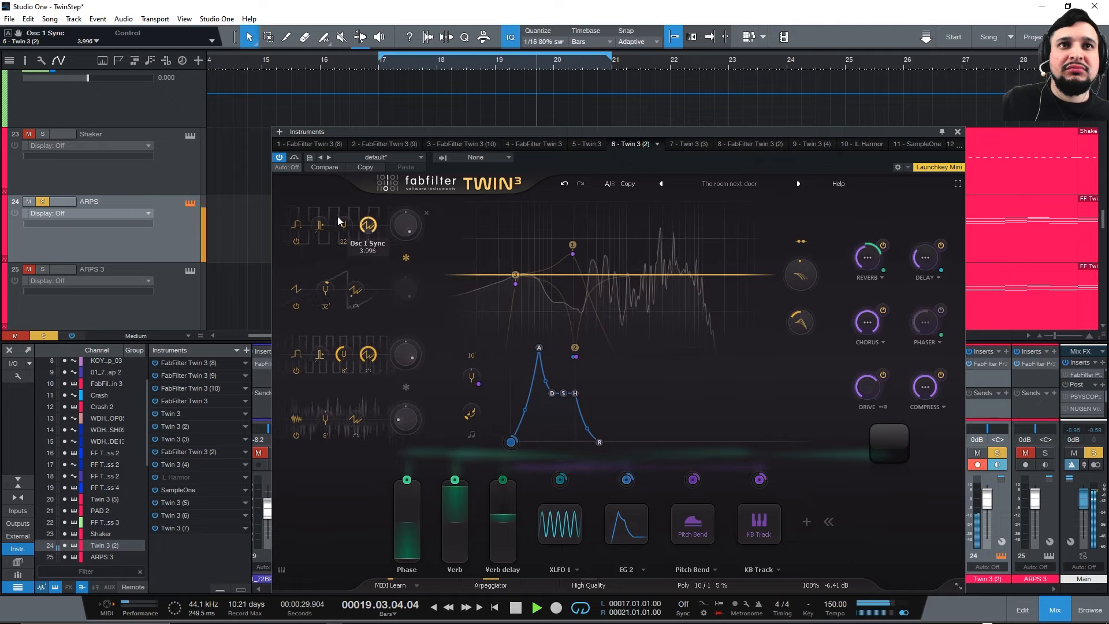
click(566, 184)
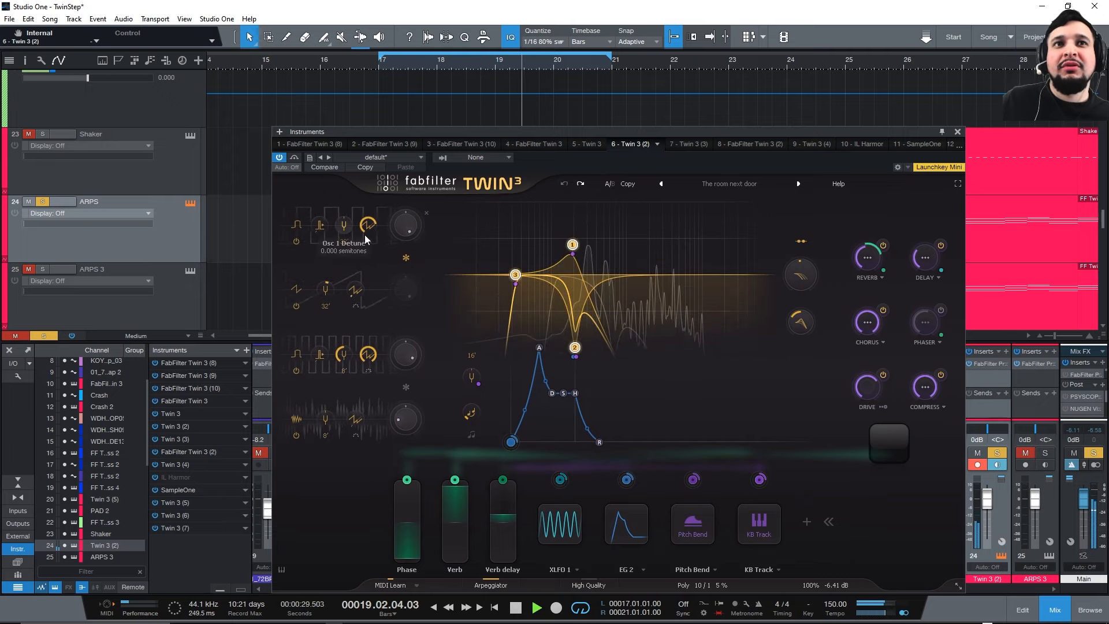
key(space)
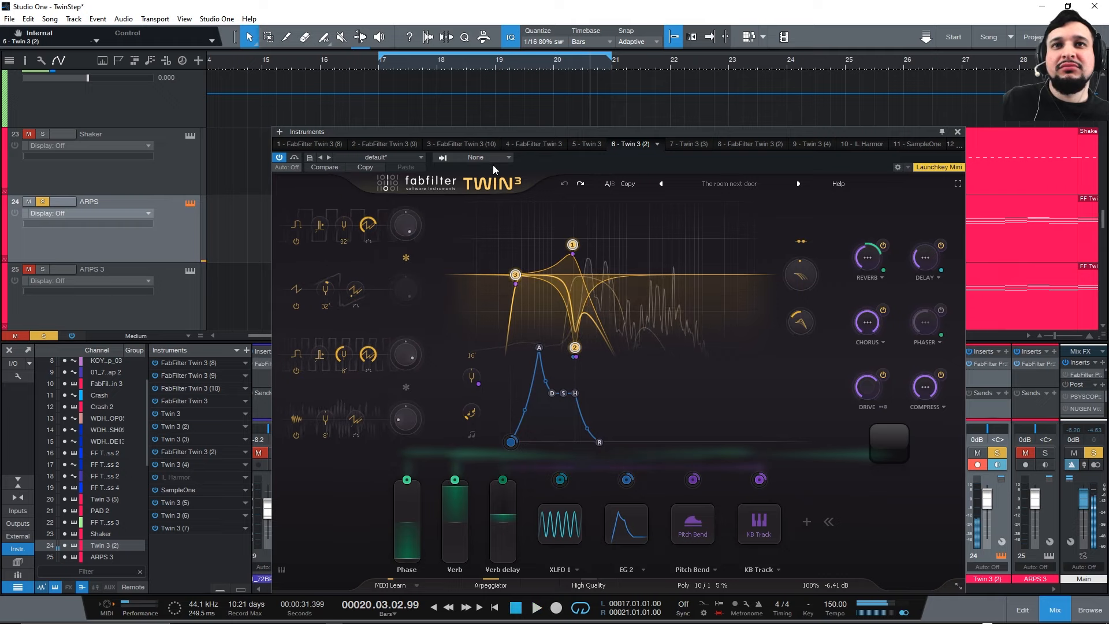
Select all three filters in the ARPS patch and then in the ARPS 3 patch to compare their settings.
mouse_move(552, 337)
mouse_move(543, 311)
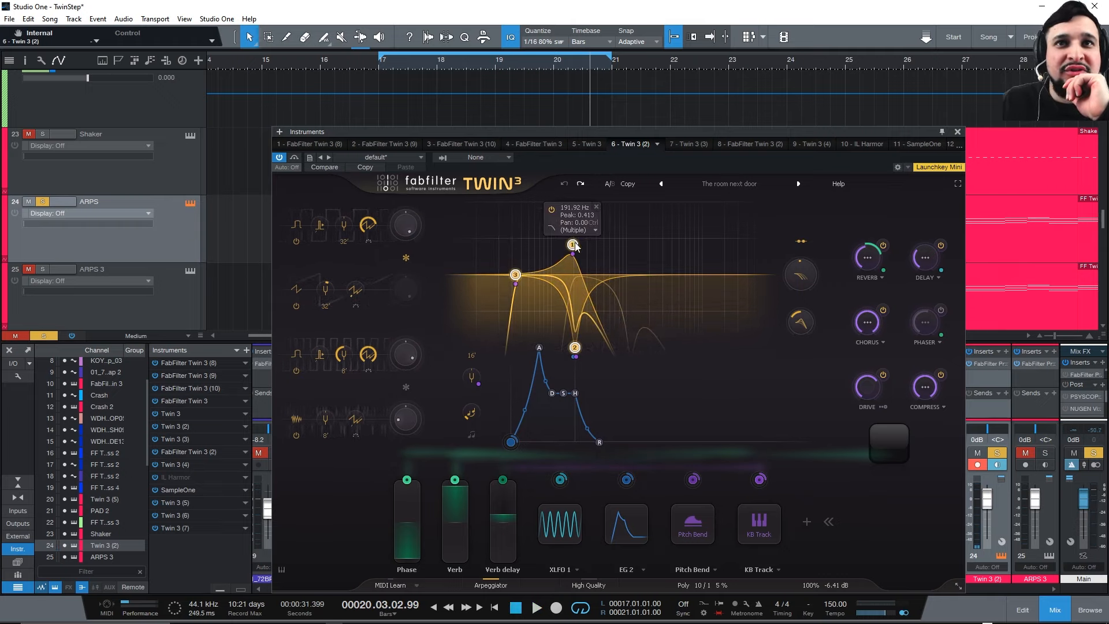
drag(602, 282, 490, 234)
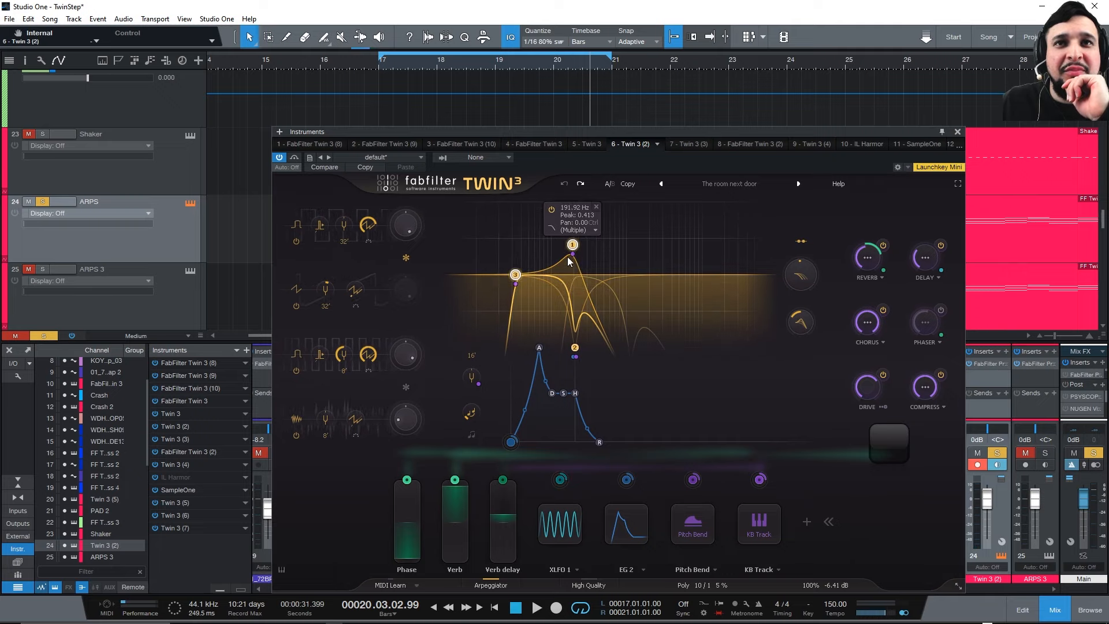
click(190, 271)
drag(591, 294, 455, 243)
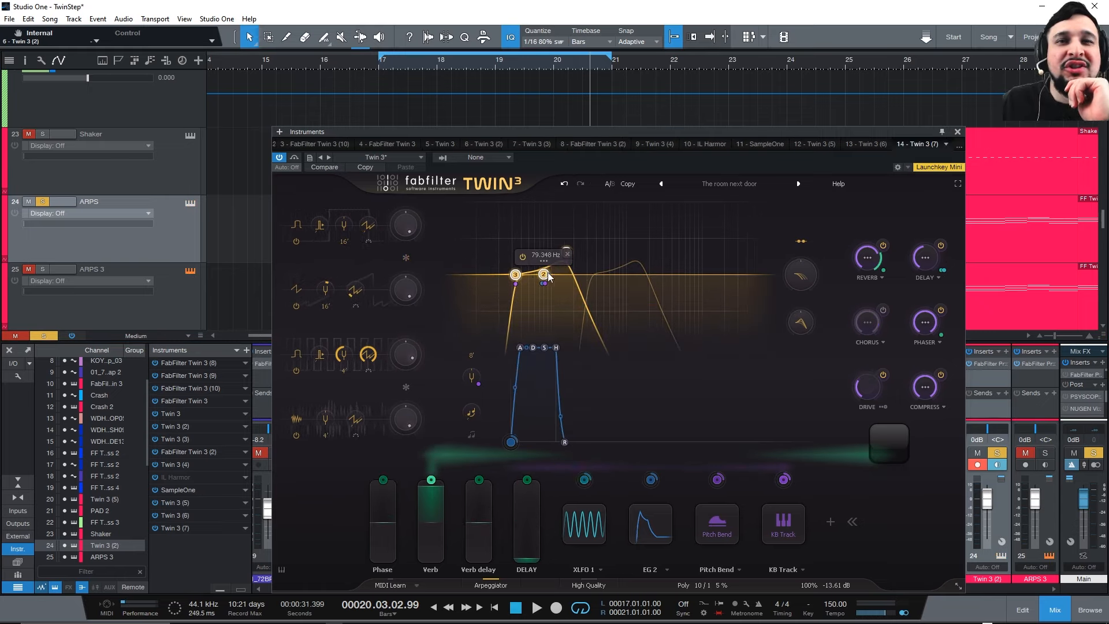
Reopen the ARPS track's instrument and check the styles of filter 2 and filter 1.
click(181, 282)
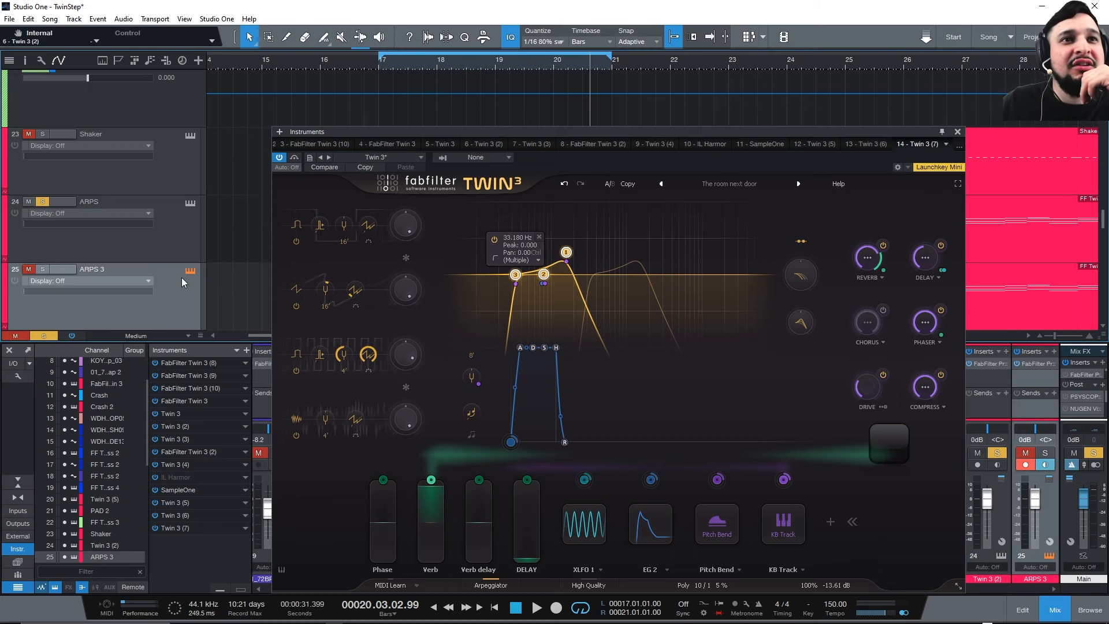
click(190, 270)
click(190, 203)
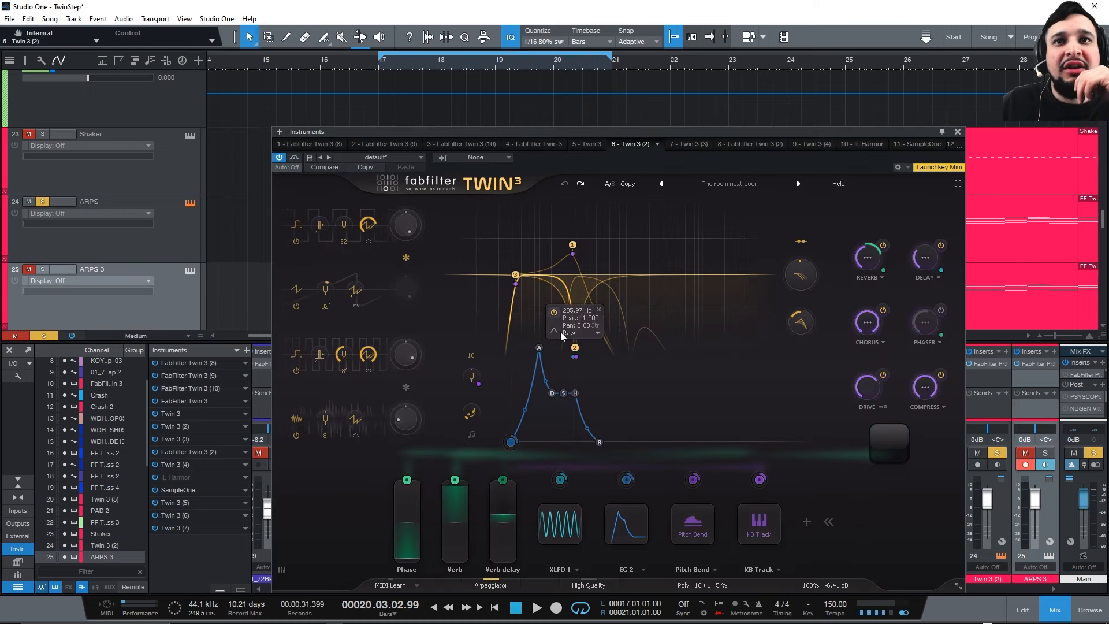
mouse_move(575, 350)
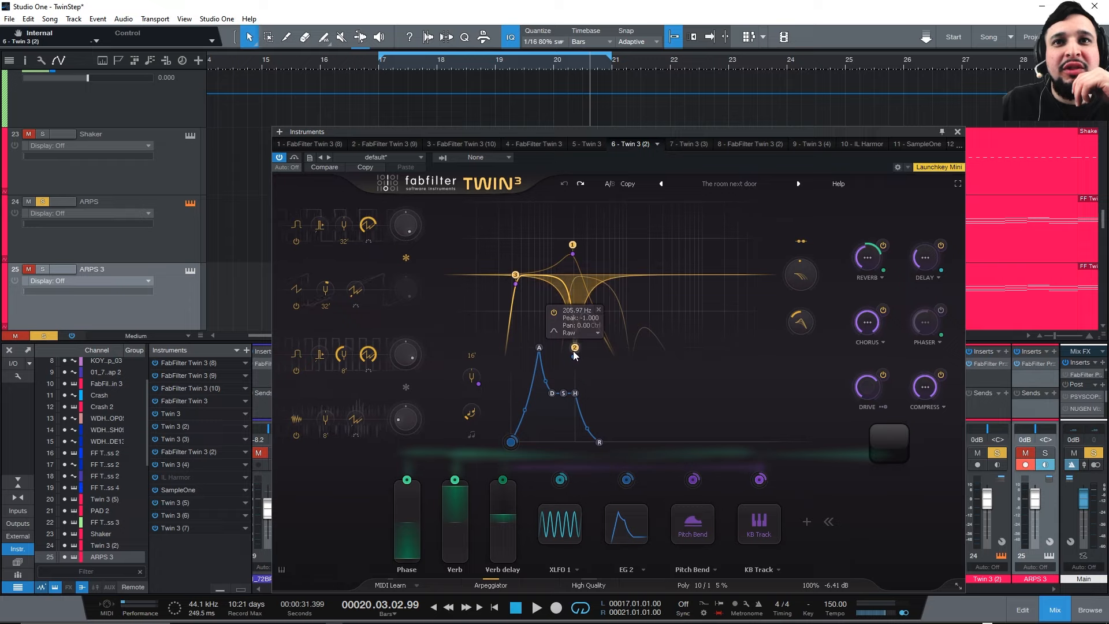
click(571, 334)
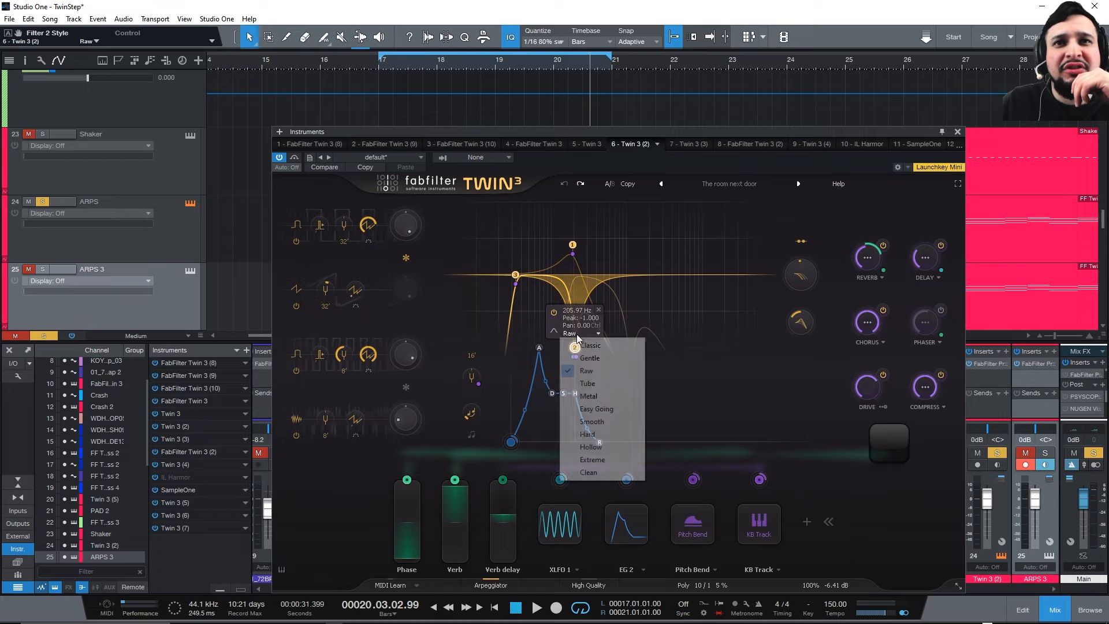
click(573, 247)
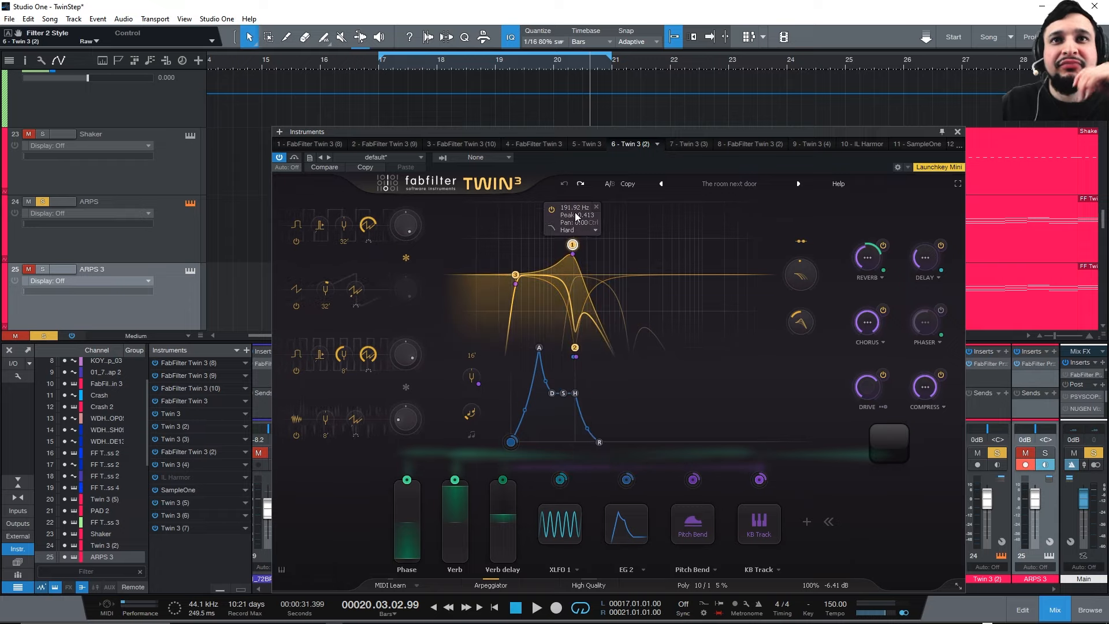
Play the ARPS loop from bar 17 and examine the modulation targets of KB Track, XLFO 1 and EG 2.
key(space)
click(396, 61)
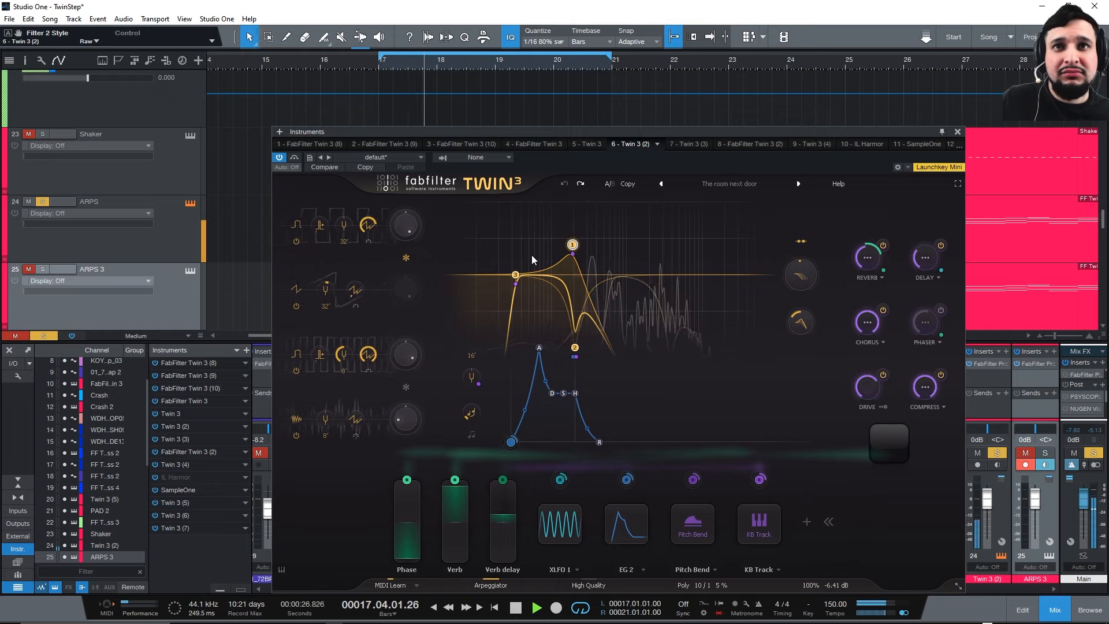
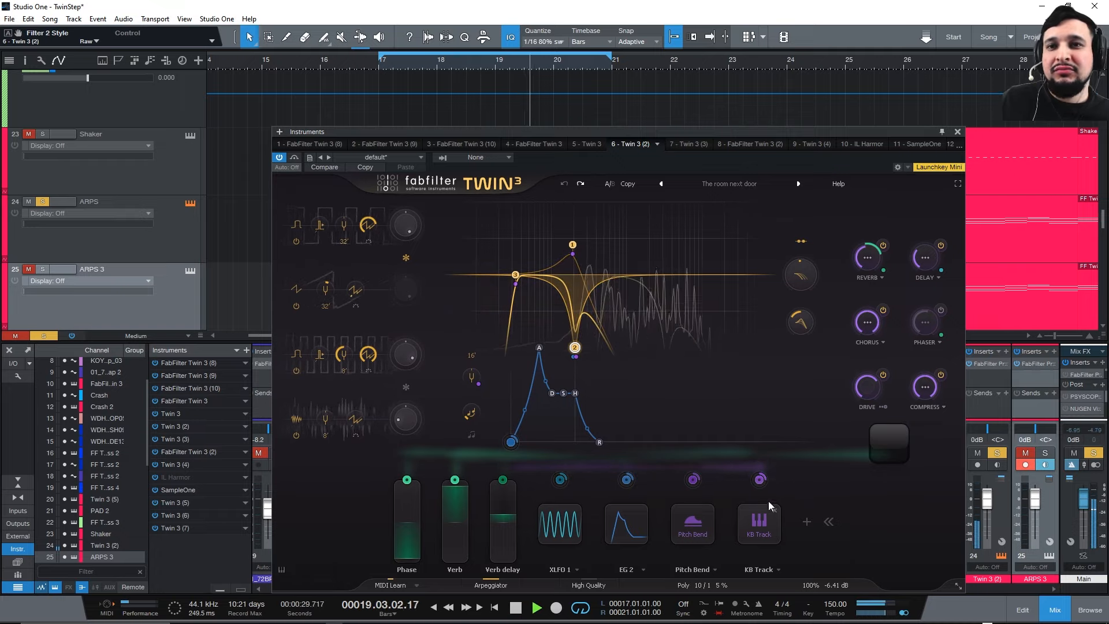
mouse_move(759, 485)
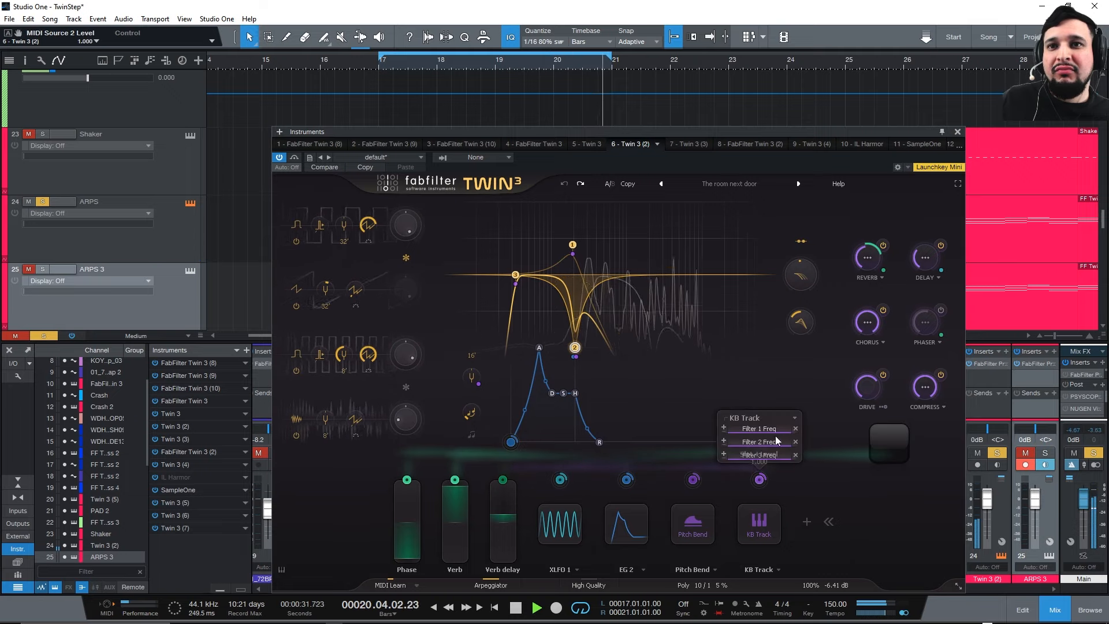
drag(632, 127, 632, 127)
key(space)
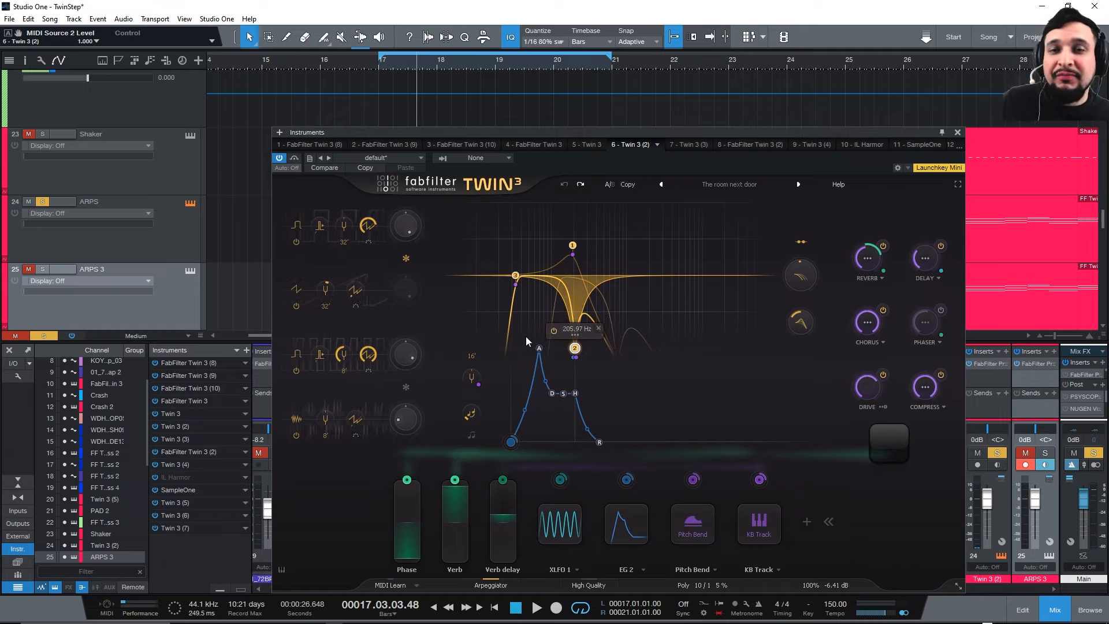
mouse_move(559, 471)
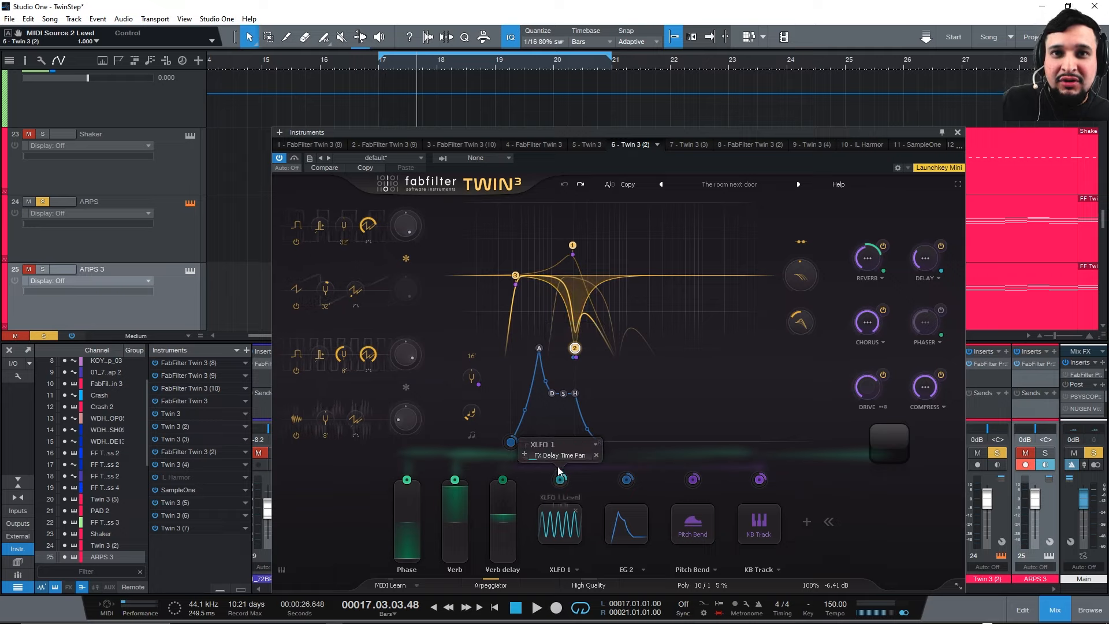
mouse_move(625, 482)
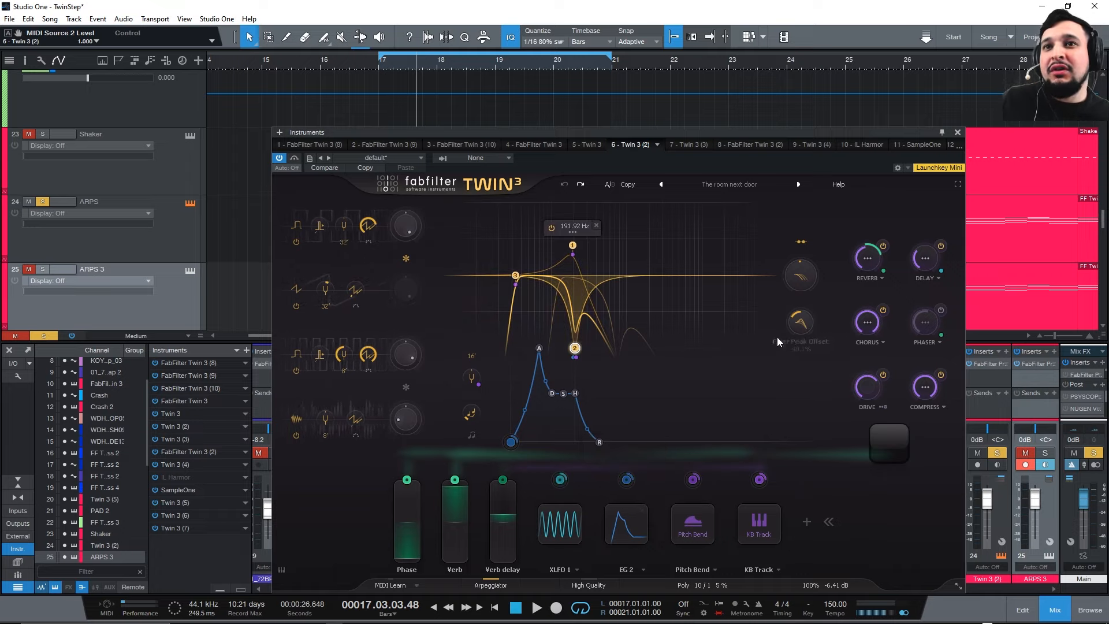
Place the playhead at bar 17 and view the ARPS 3 instrument before going back to the ARPS one.
click(377, 69)
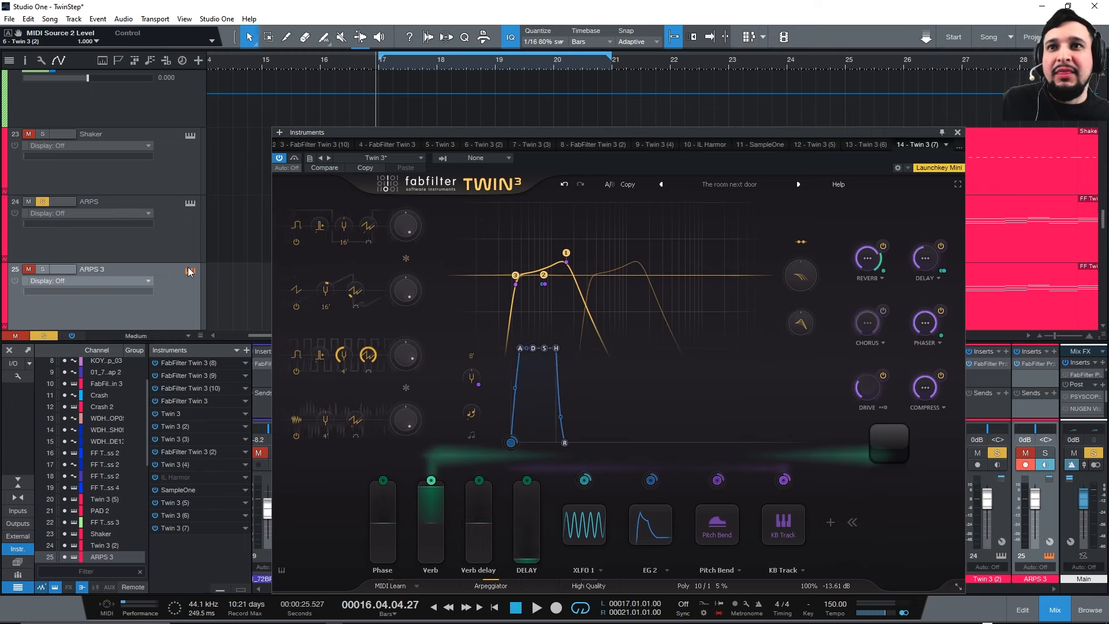
click(187, 203)
click(187, 203)
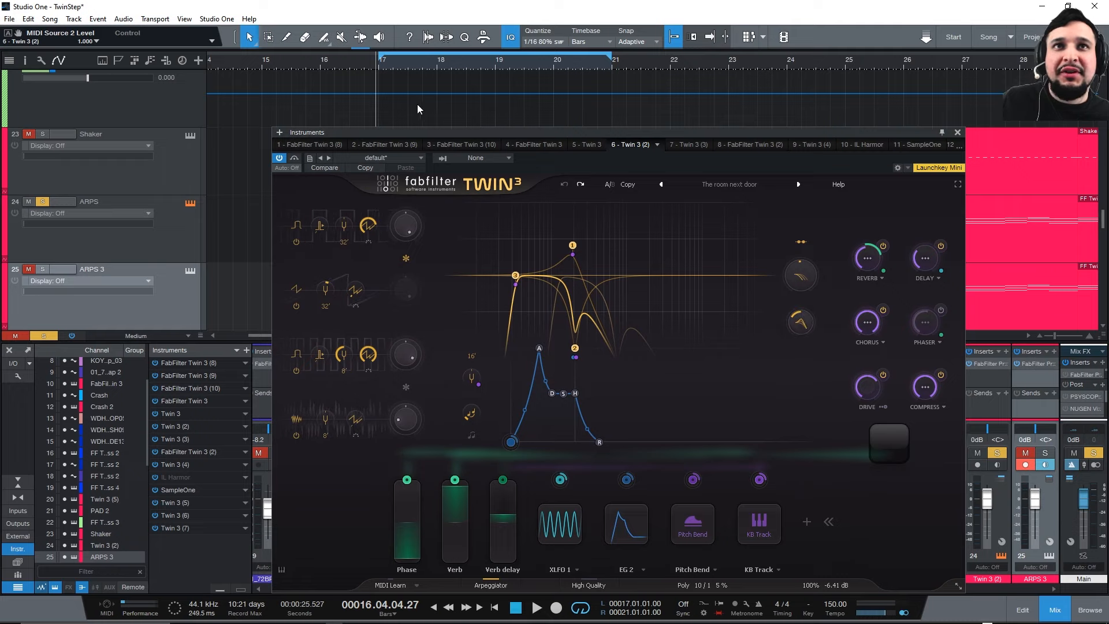
Play the ARPS loop while trying different filter peak offset amounts, and undo the change.
key(space)
drag(795, 330, 782, 368)
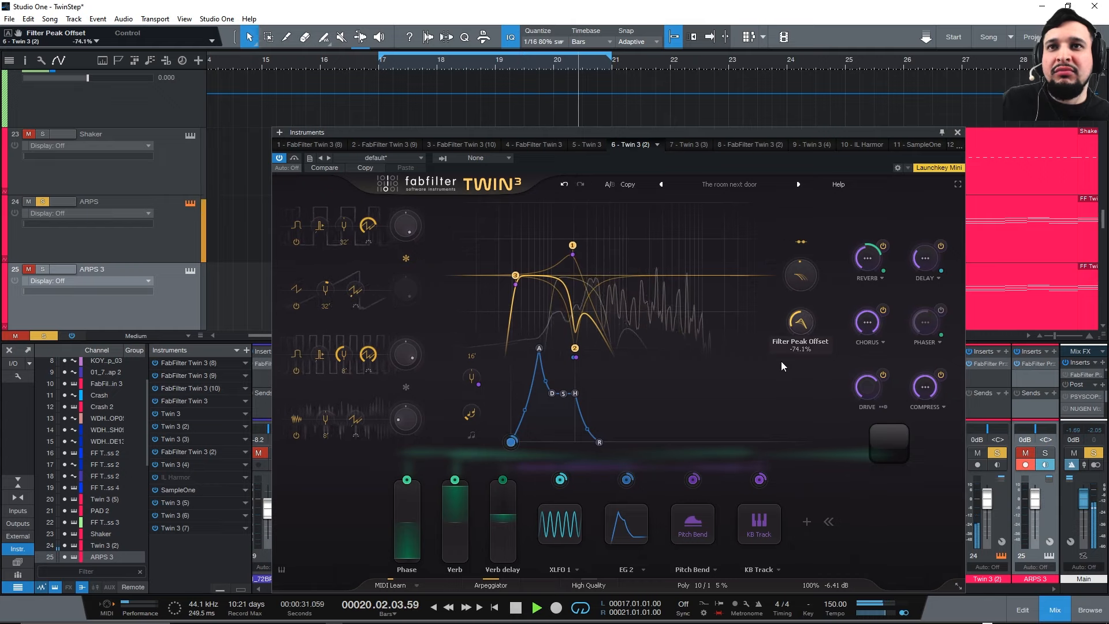
key(space)
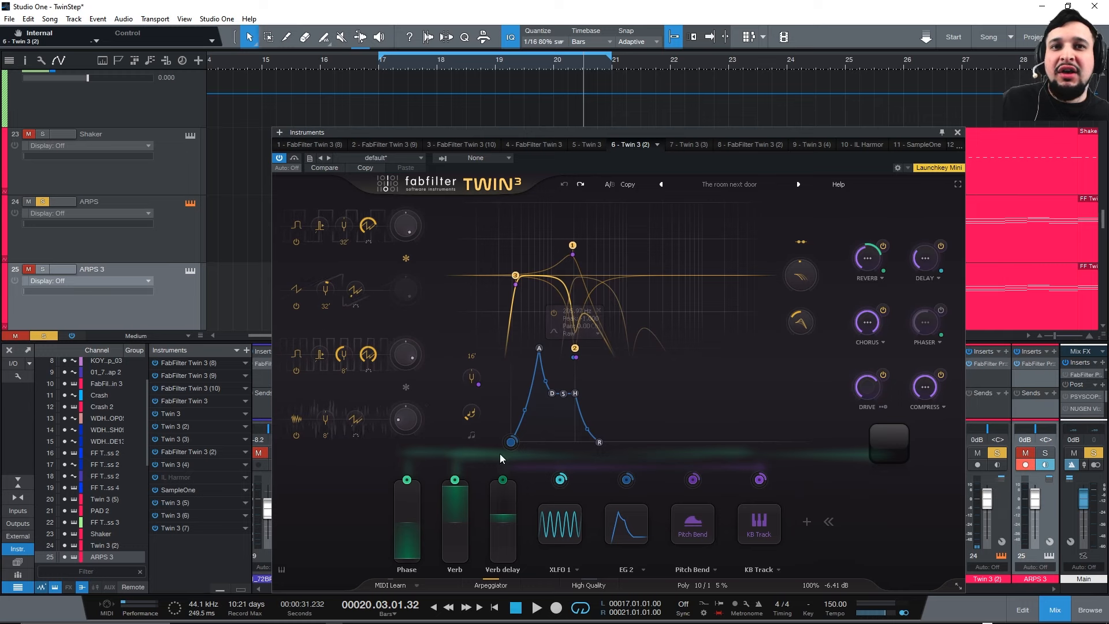
View the ARPS 3 instrument, return to the ARPS one, and play the ARPS loop from bar 17.
click(191, 271)
click(190, 203)
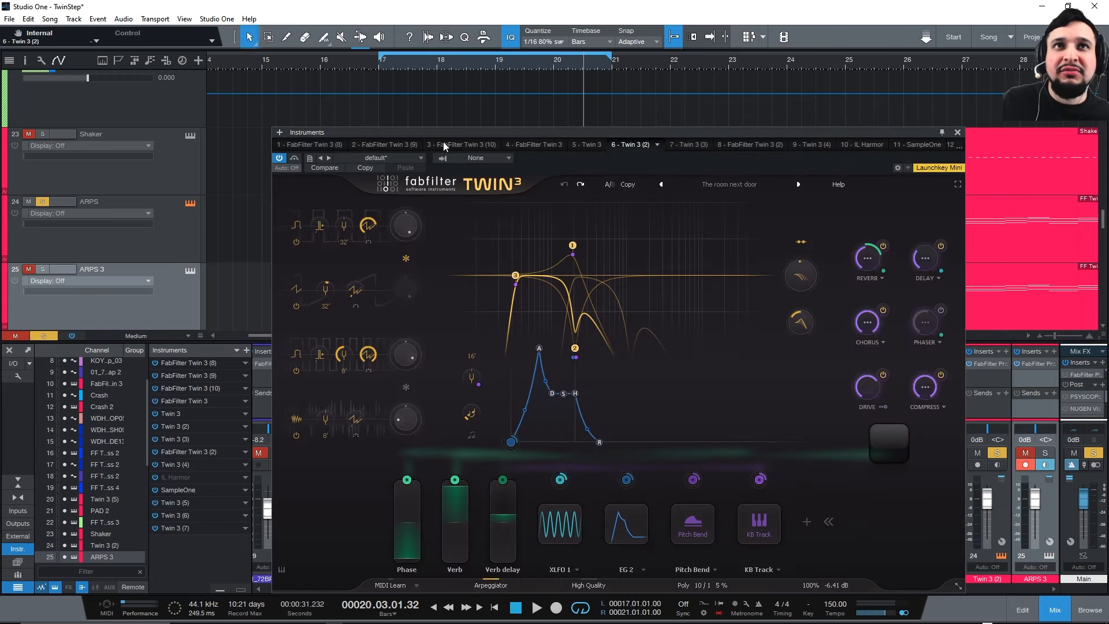
click(377, 67)
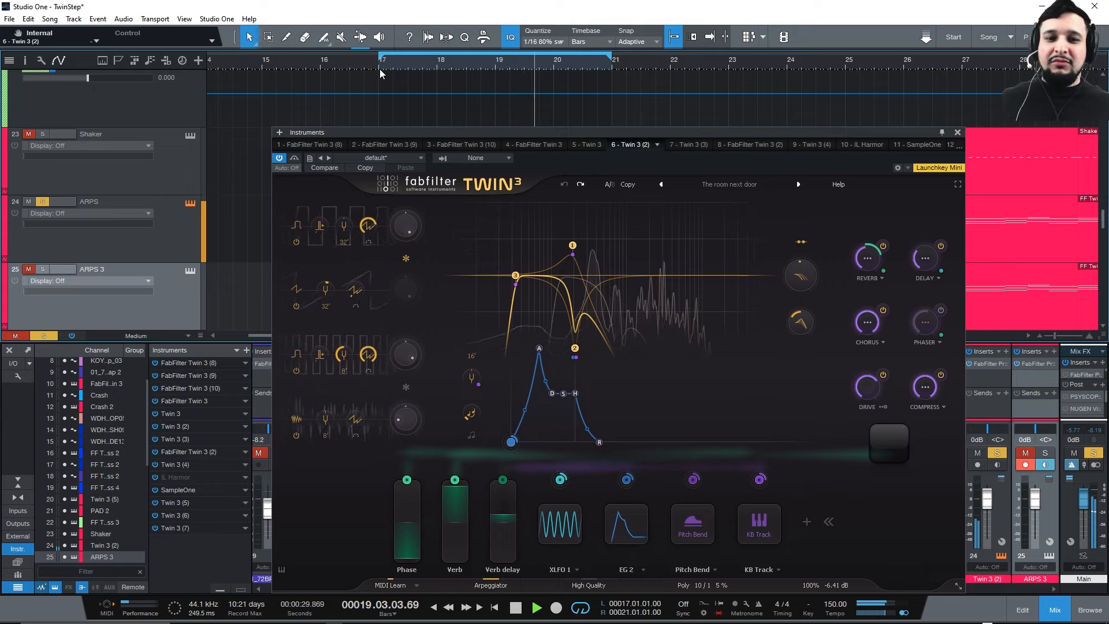
key(space)
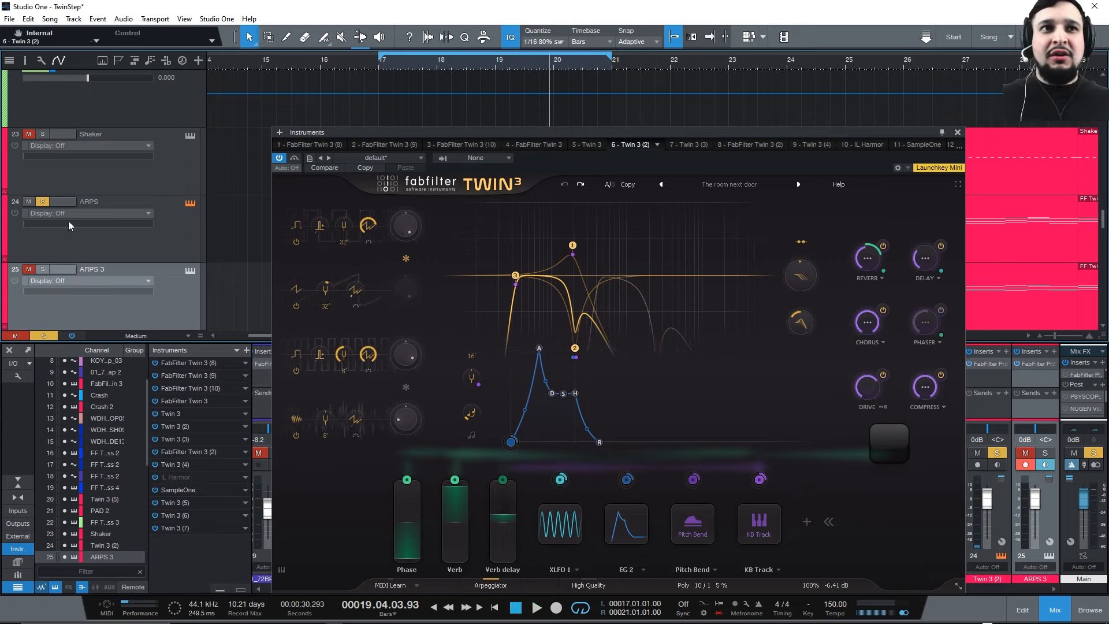
Compare the compressor settings and drive amount between the ARPS 3 and ARPS instruments.
click(189, 271)
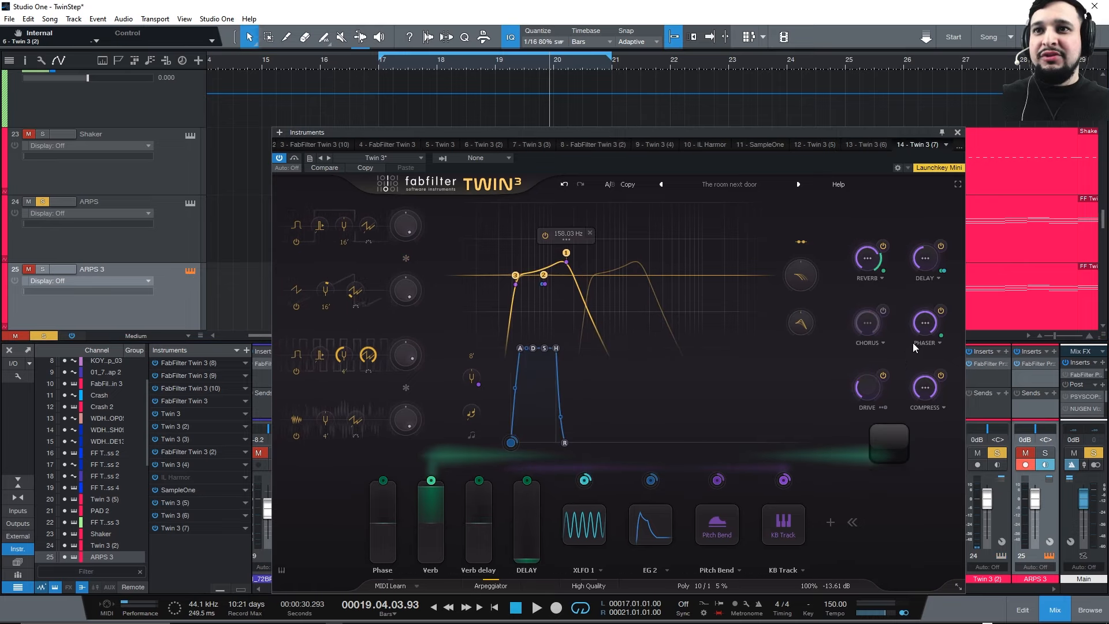
click(924, 387)
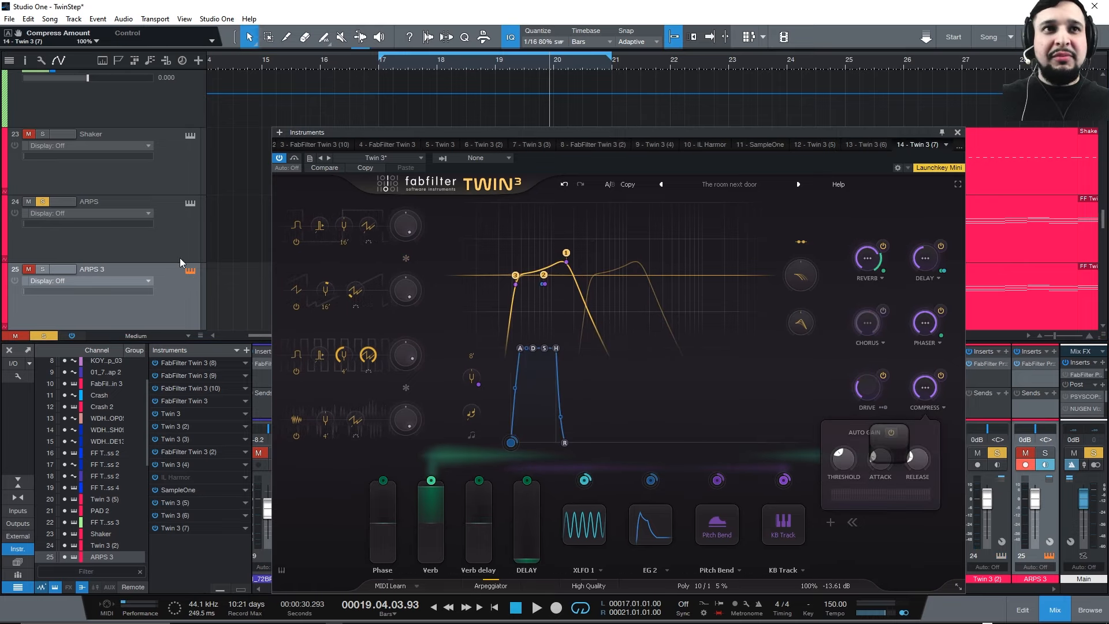
click(189, 204)
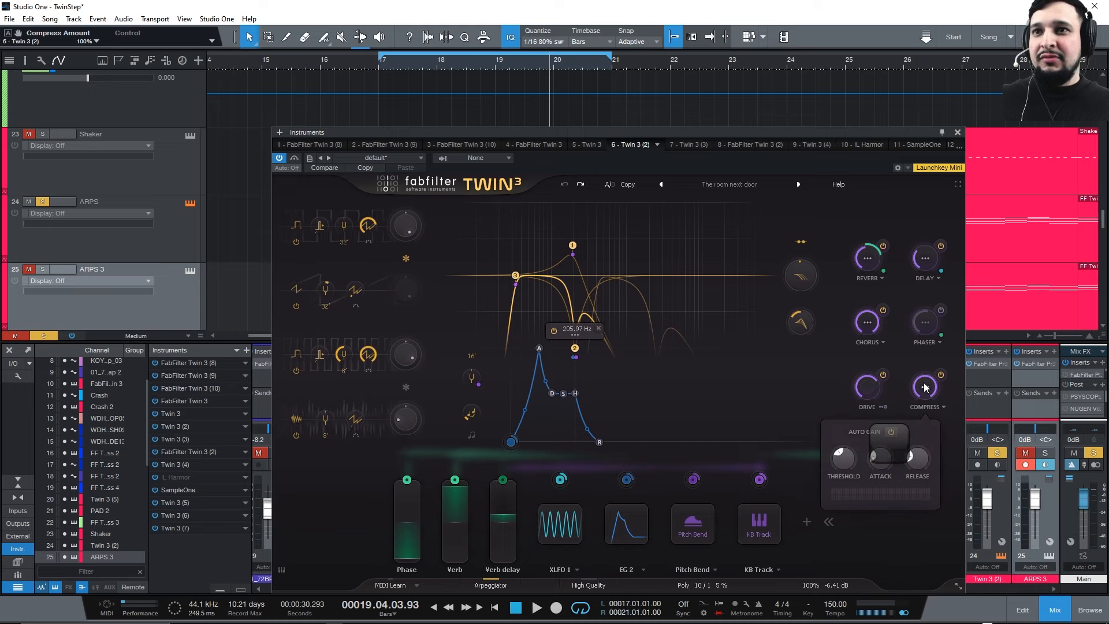
click(191, 271)
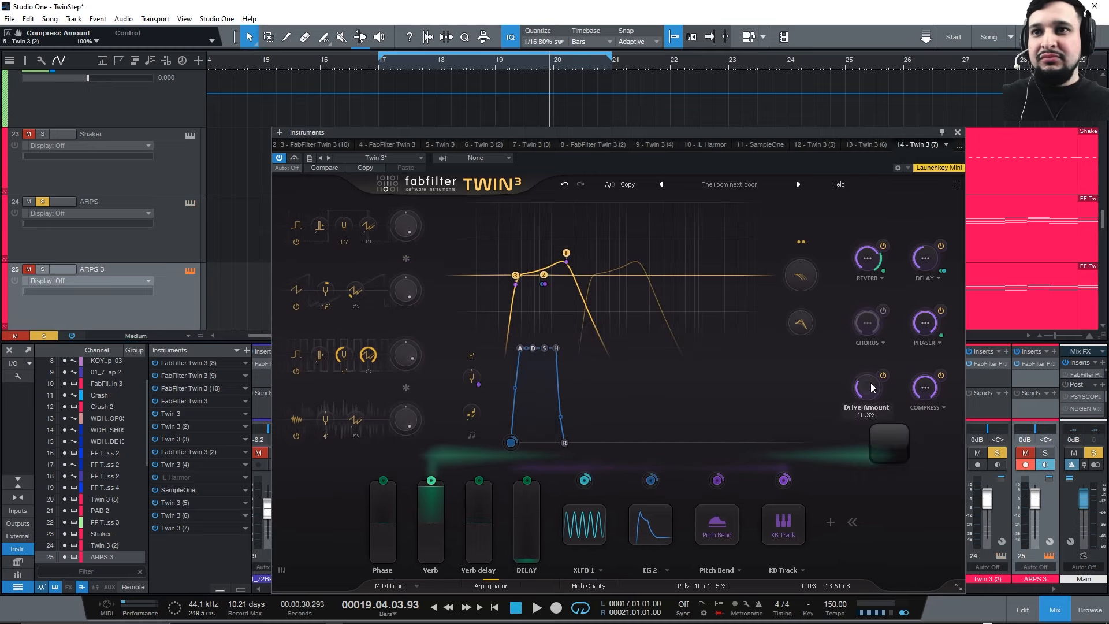
click(191, 269)
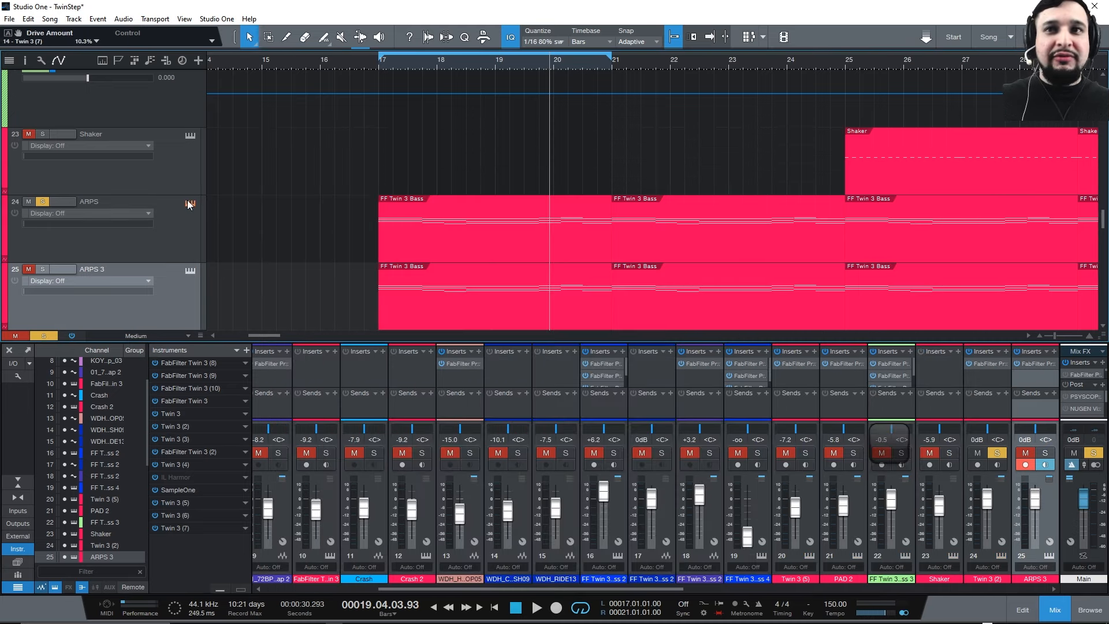
click(190, 204)
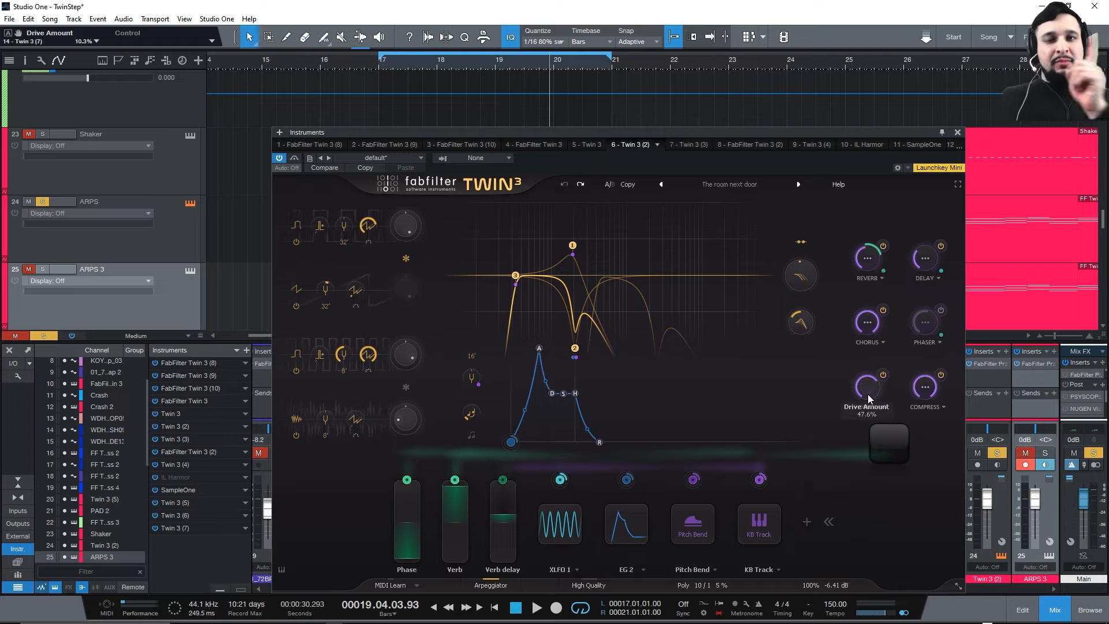
Try different drive amounts on the ARPS instrument while playing from bar 17, and undo the change.
click(380, 68)
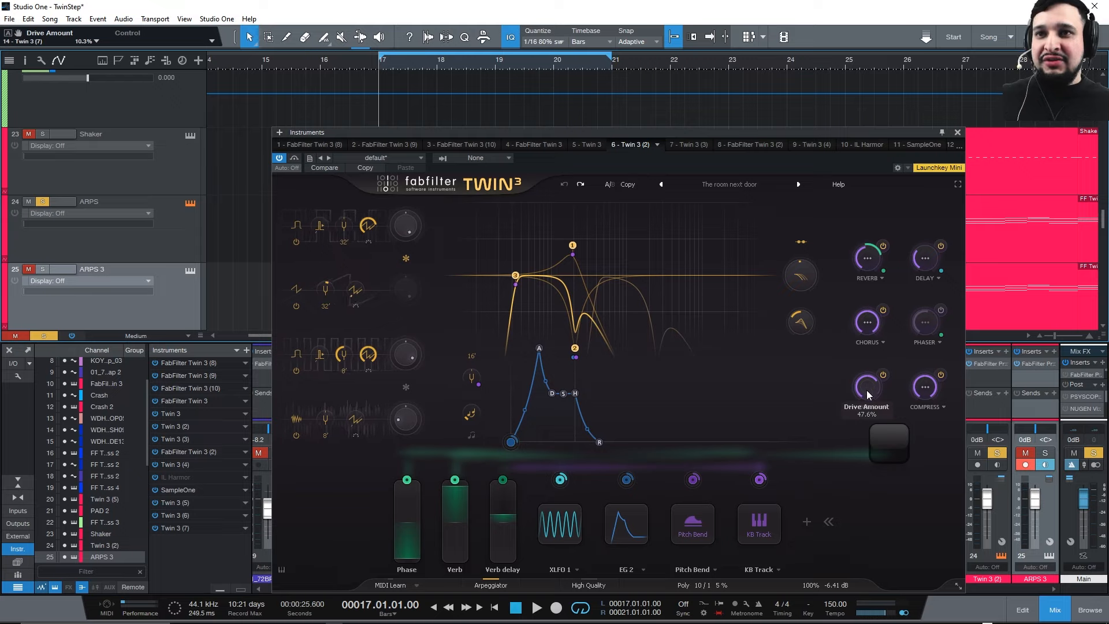
mouse_move(866, 394)
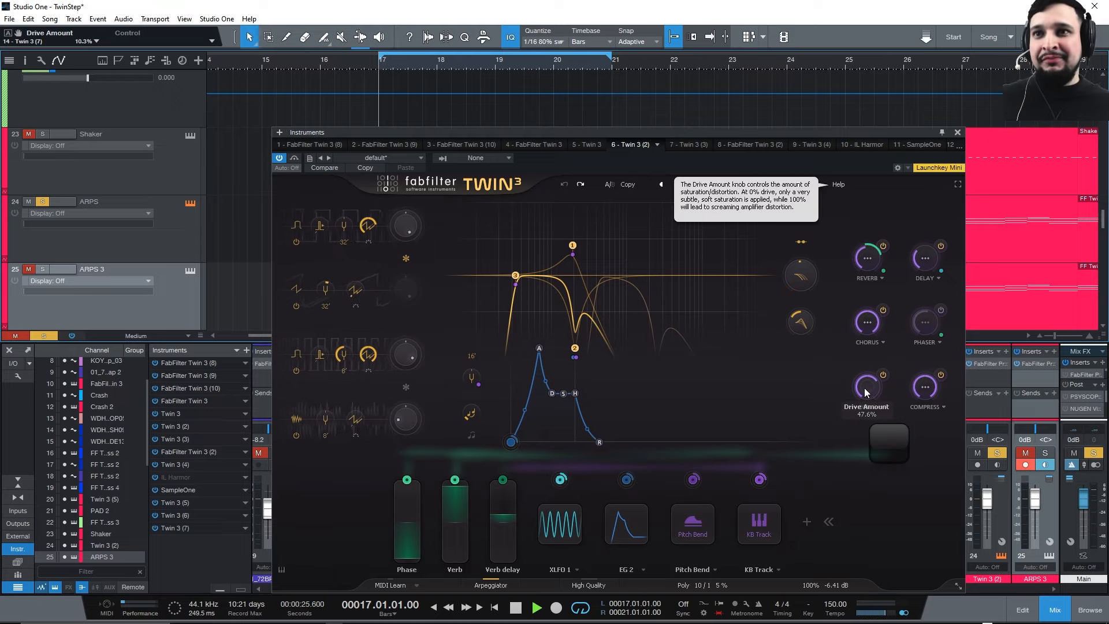
key(space)
drag(865, 392, 831, 399)
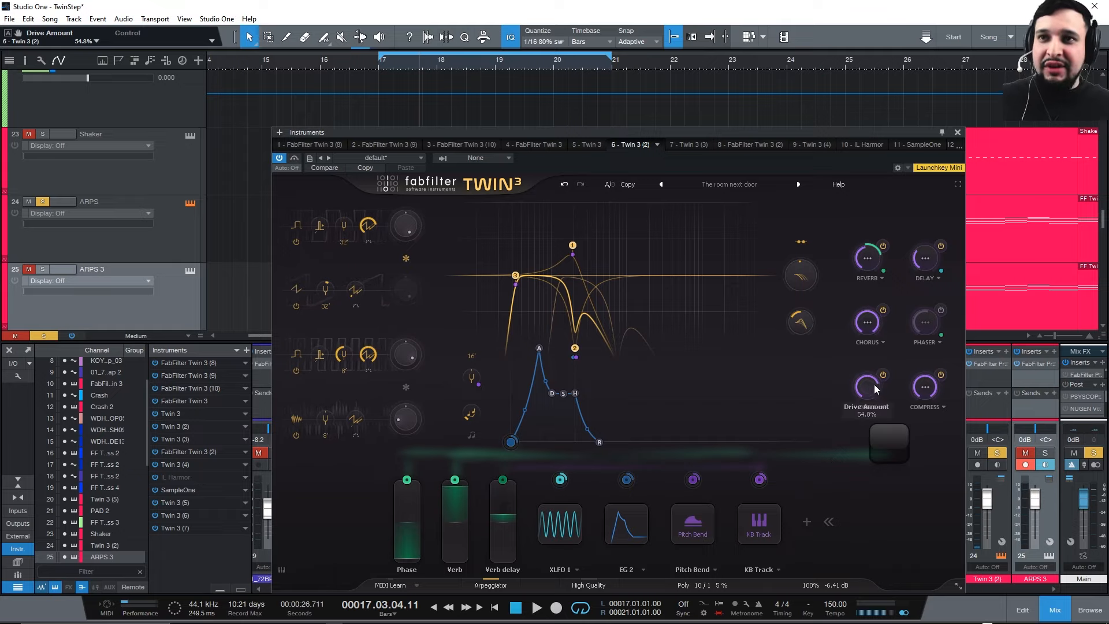
click(565, 185)
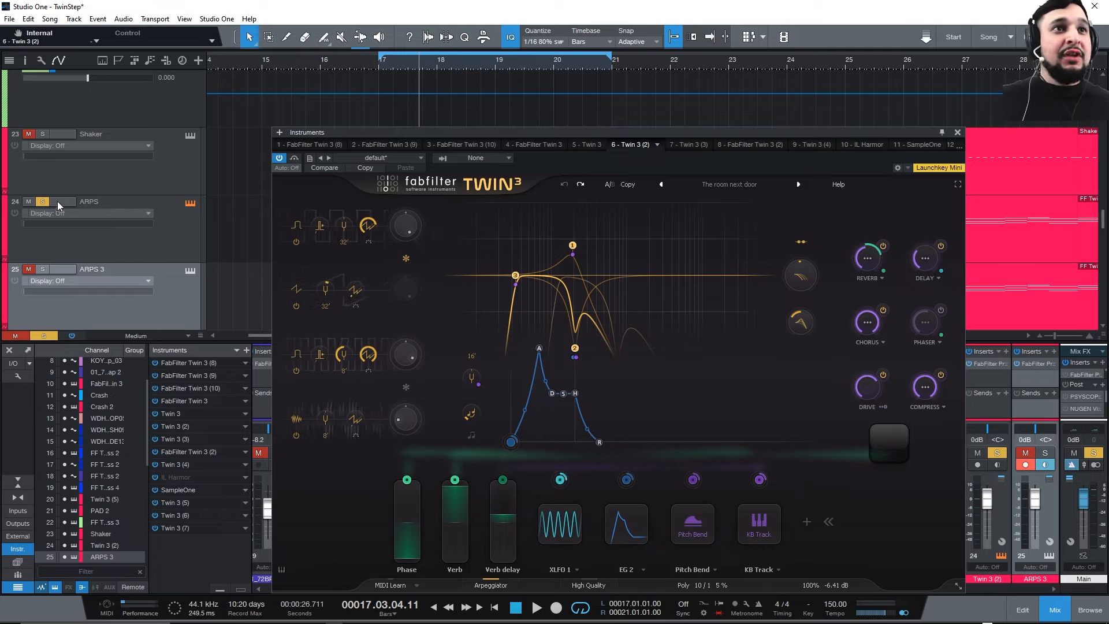
Unsolo the ARPS track and remove the ARPS 3 track together with its instrument.
click(42, 201)
click(172, 315)
right_click(173, 310)
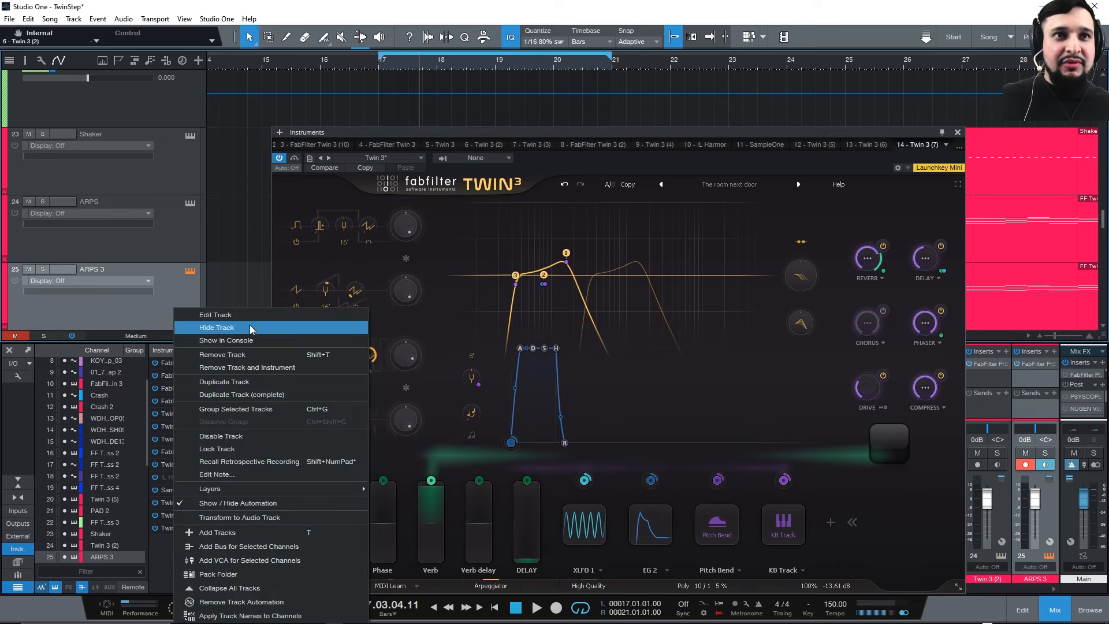
click(254, 368)
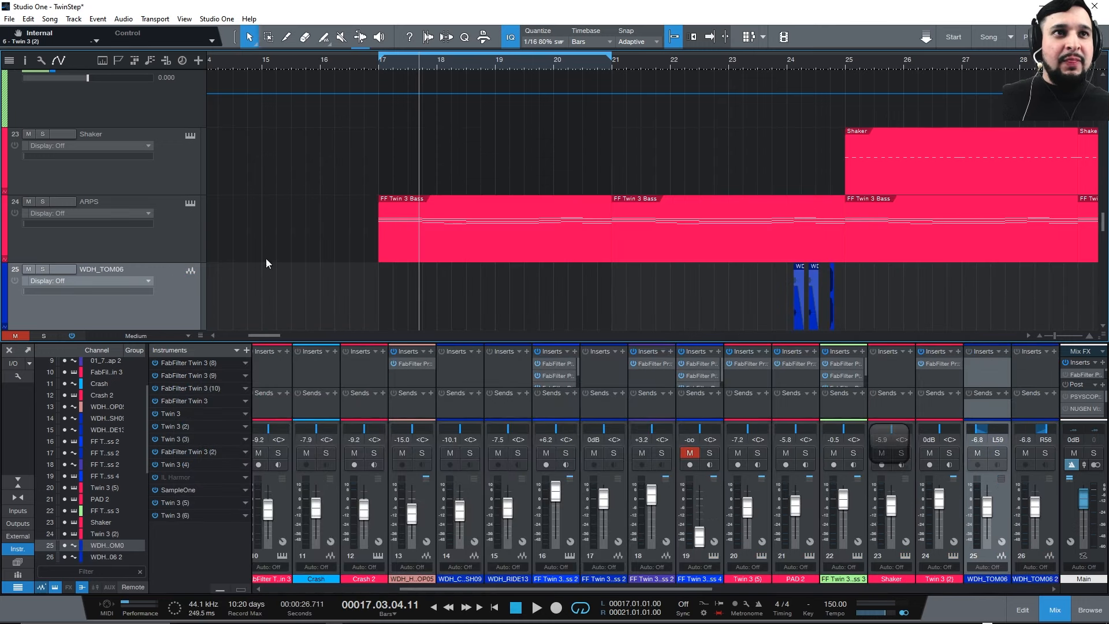
Set the loop range from bar 25 to bar 33 and turn looping on.
scroll(449, 176, down, 3)
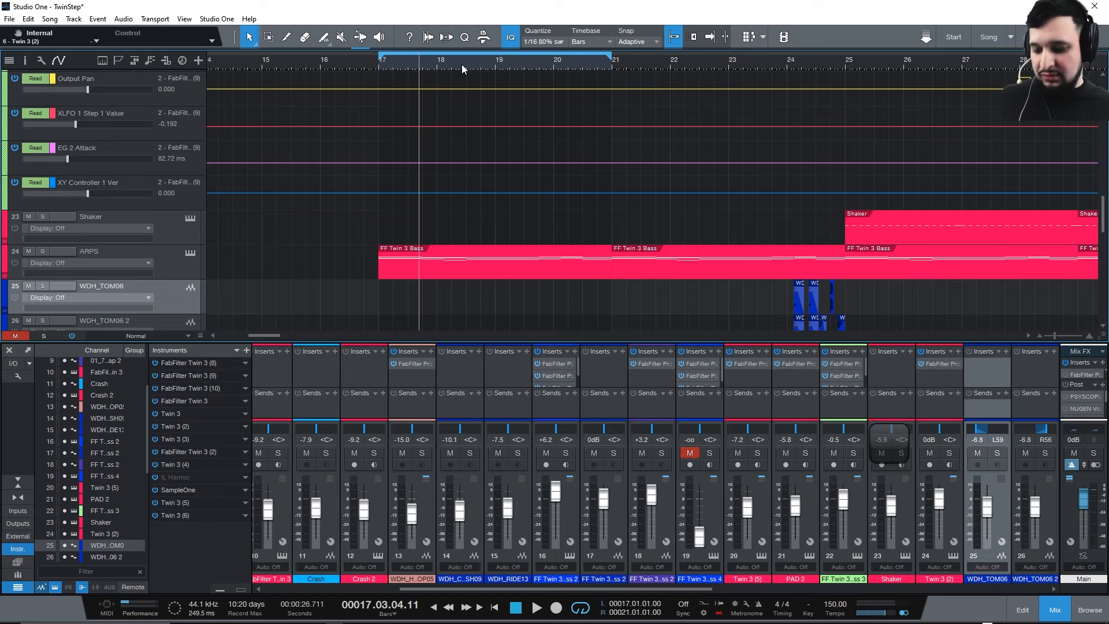
key(KP_Divide)
scroll(420, 112, down, 4)
scroll(420, 112, up, 5)
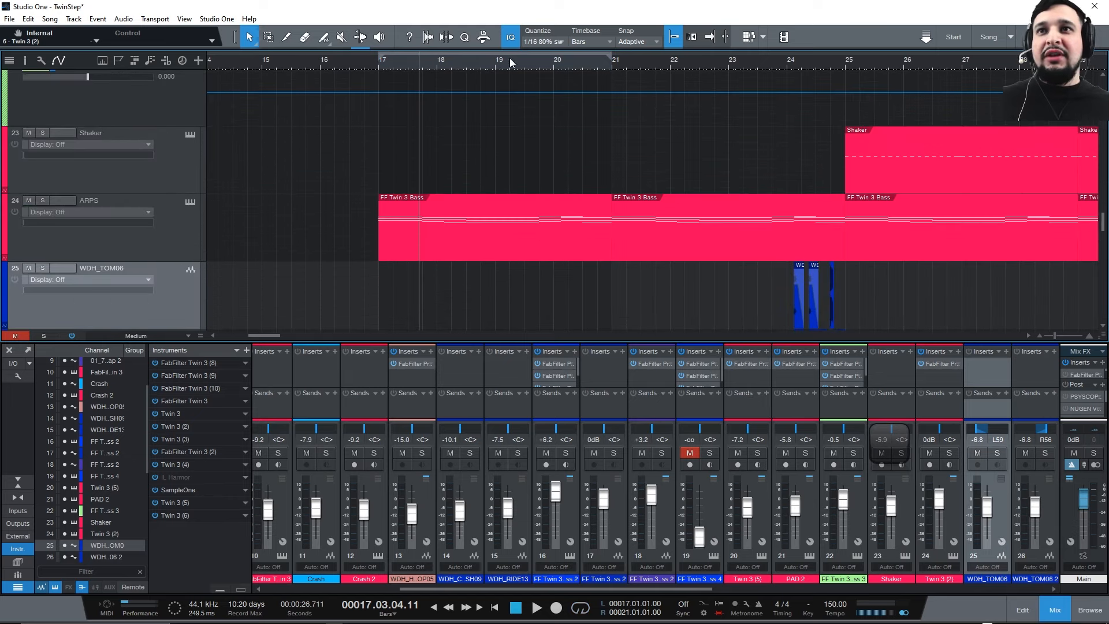
mouse_move(629, 69)
mouse_down()
mouse_move(464, 38)
mouse_move(604, 68)
mouse_up()
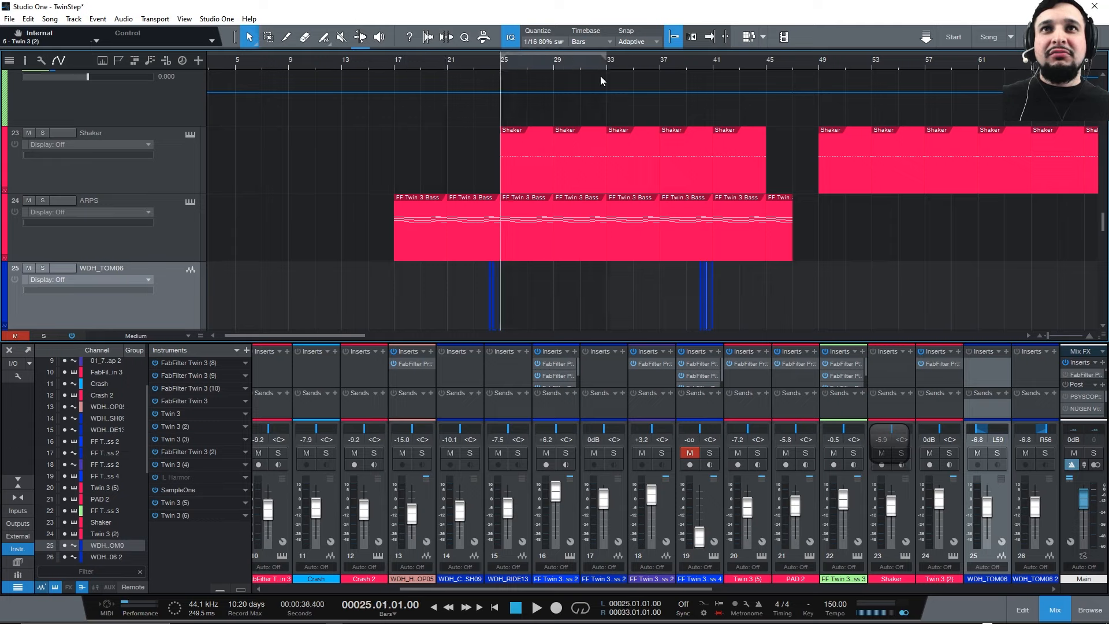
key(KP_Divide)
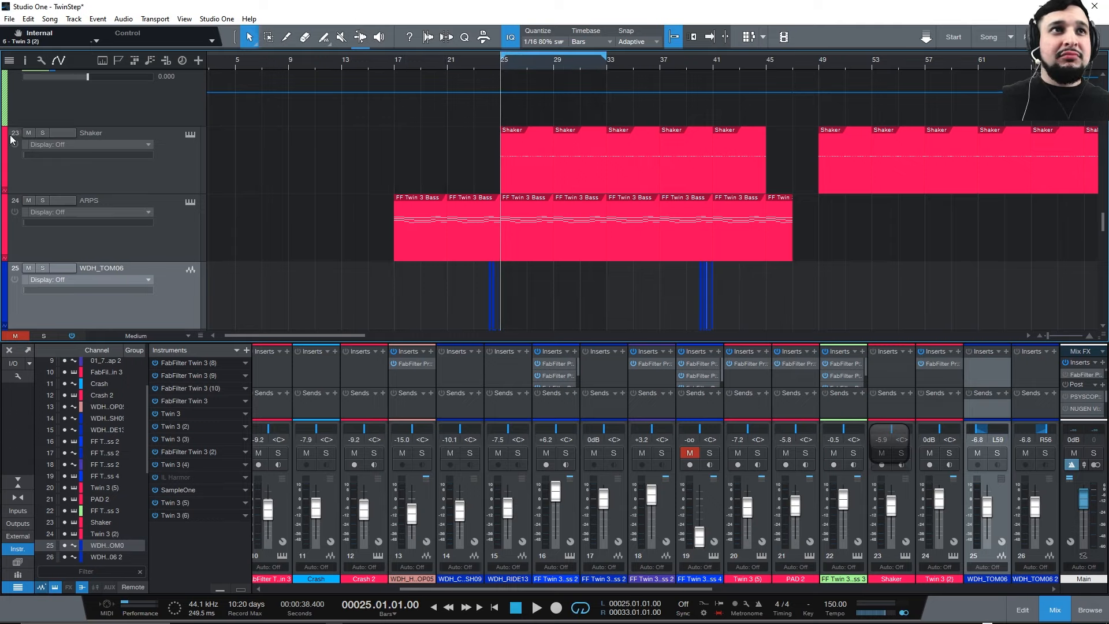
Solo the Shaker track, start playback, and open the track's Twin 3 instrument.
click(44, 133)
key(space)
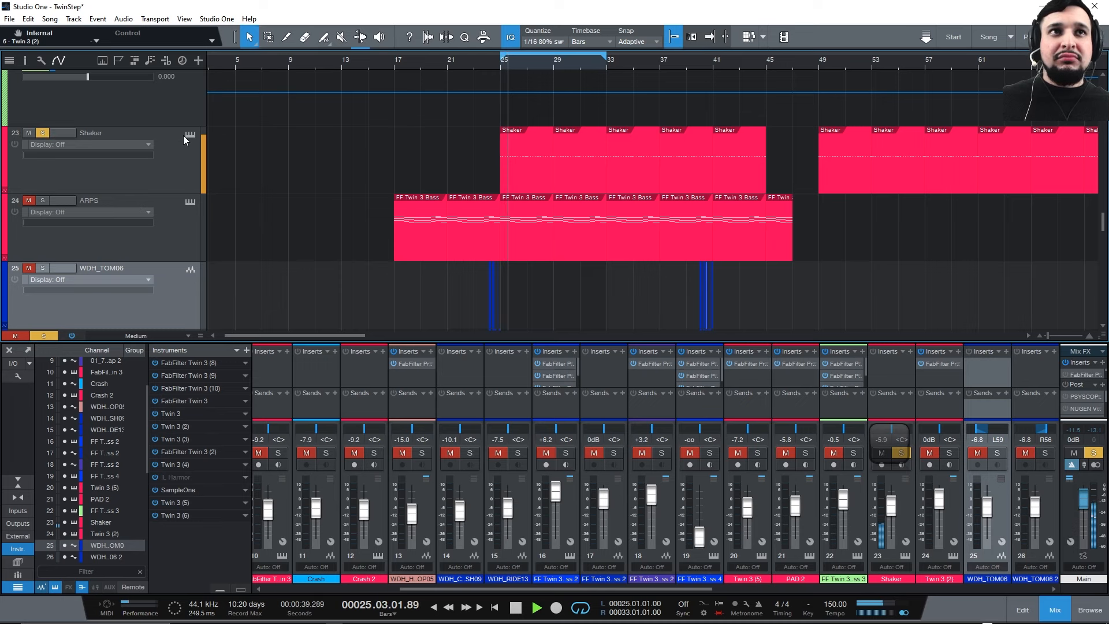
click(188, 136)
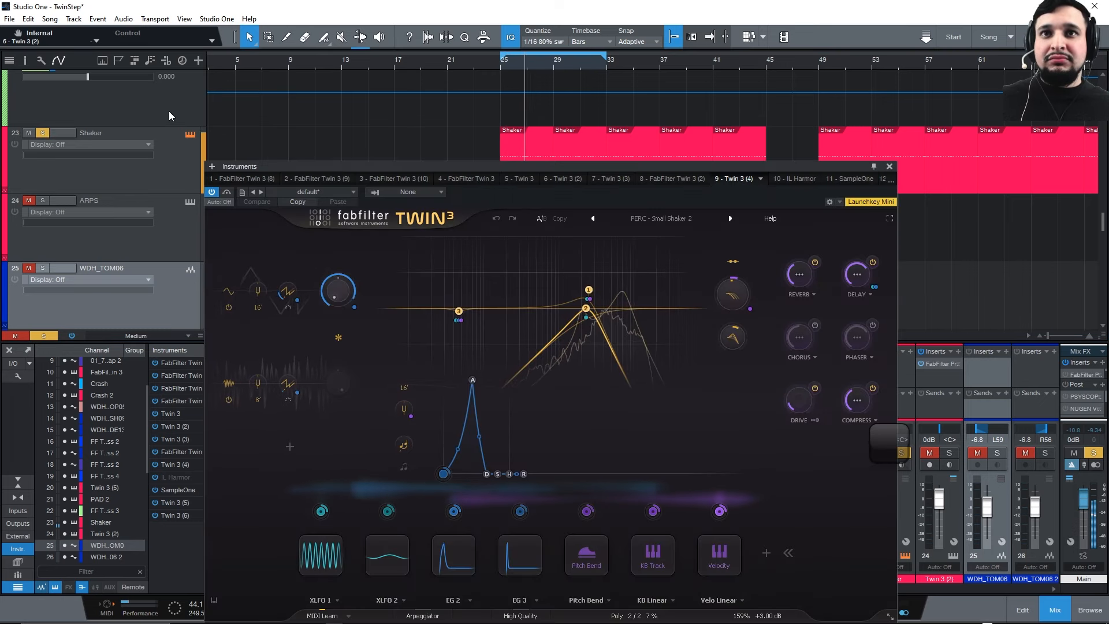
click(162, 164)
Look up the Shaker's PERC - Small Shaker 2 sound in the preset browser and return the playhead to bar 25.
click(660, 218)
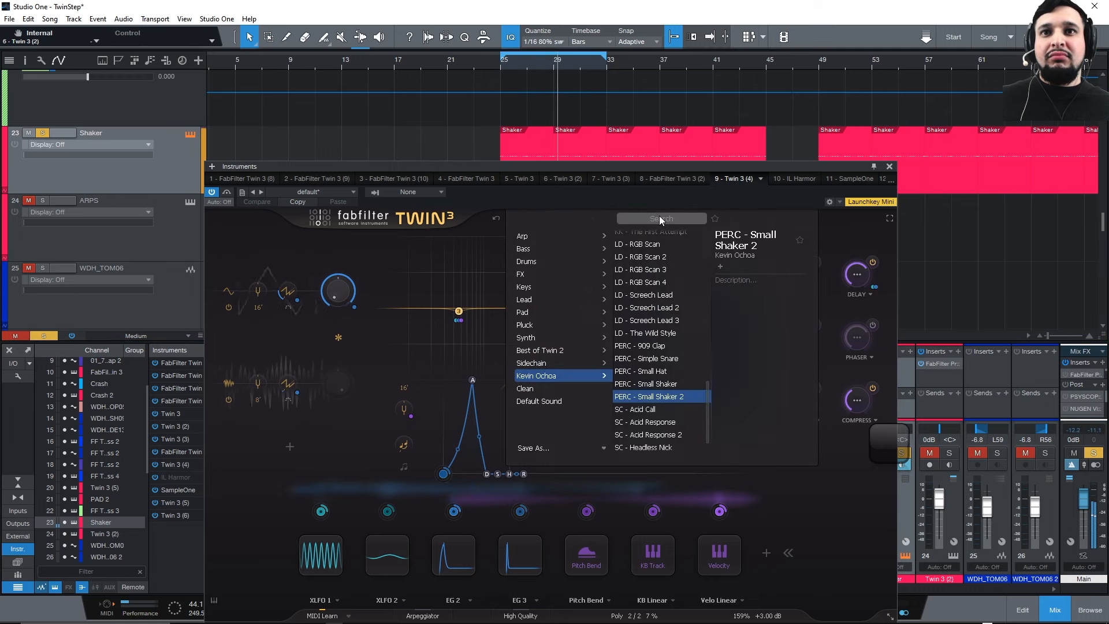
click(829, 462)
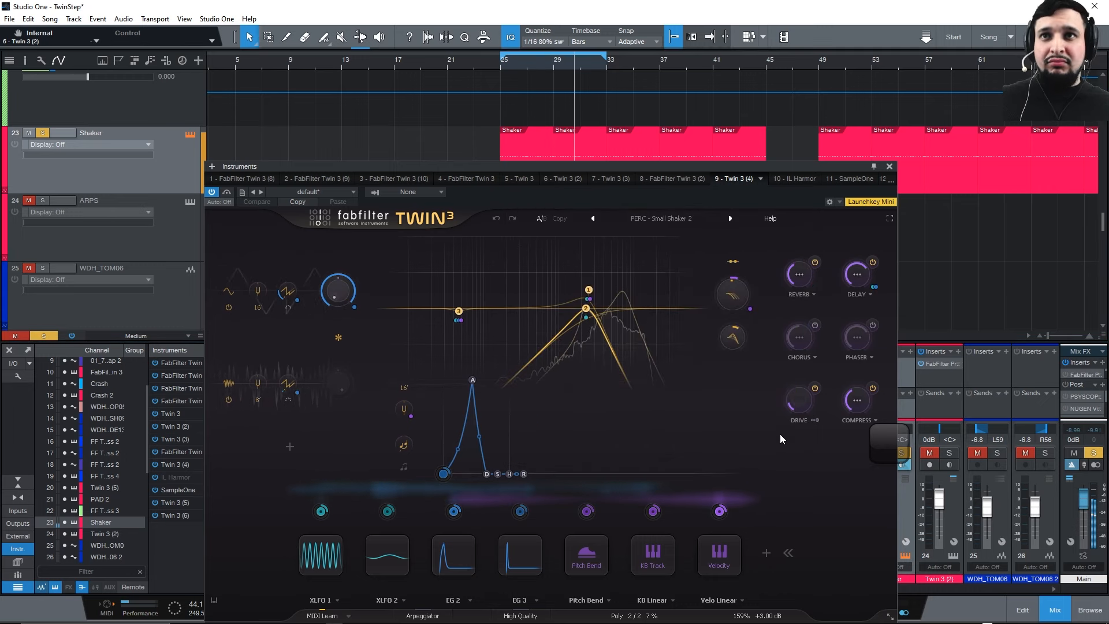
click(498, 67)
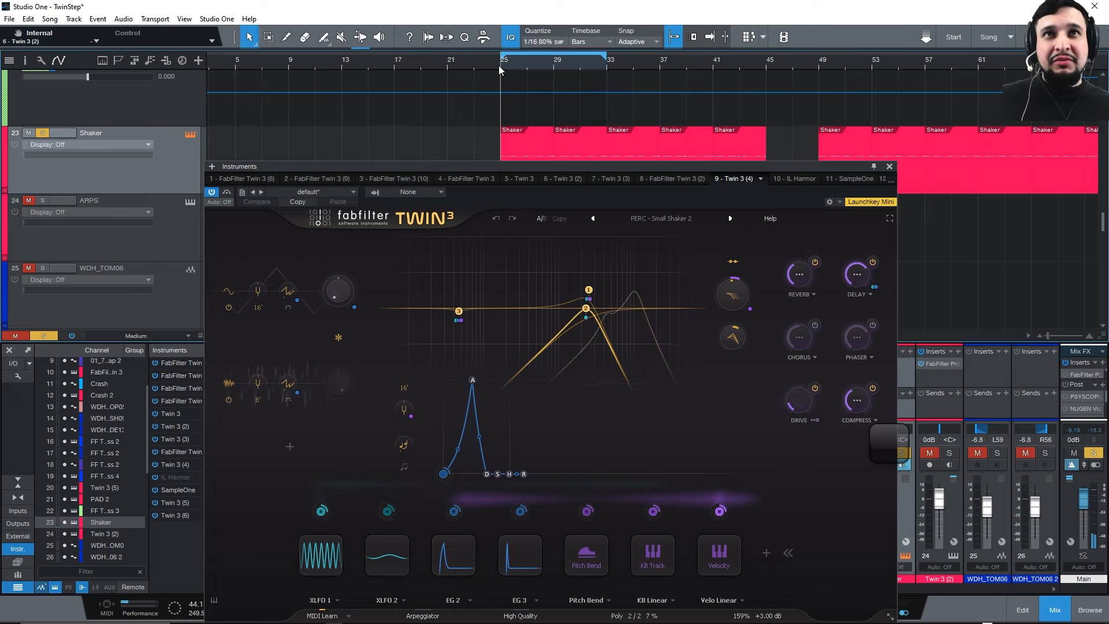
click(692, 217)
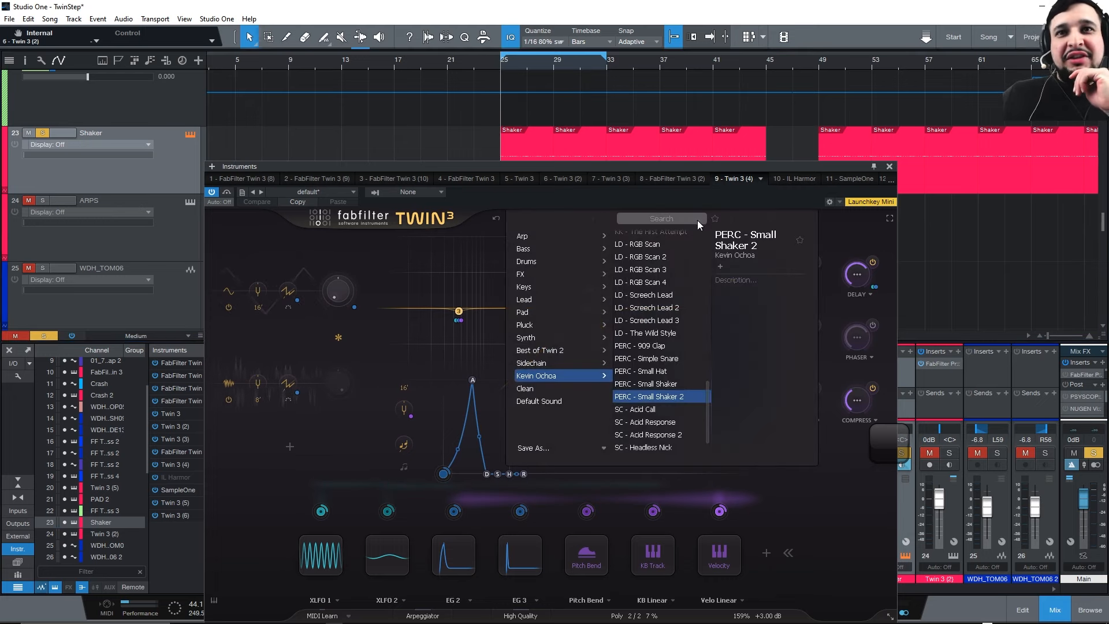
click(818, 508)
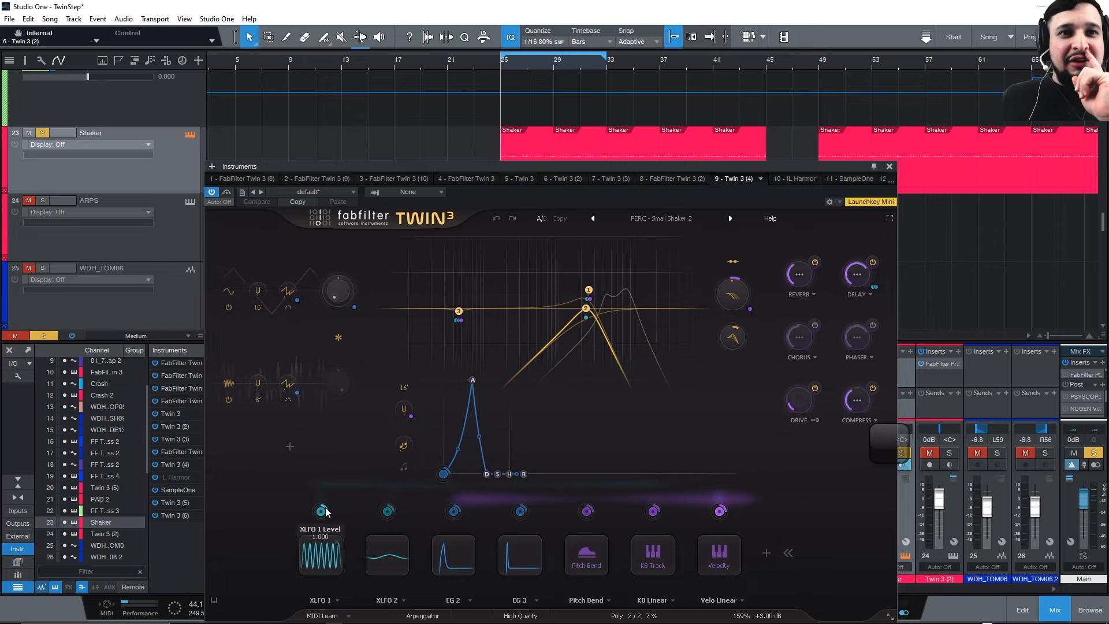
Examine the modulation targets of XLFO 1 and the delay feedback settings in the Shaker patch.
mouse_move(323, 513)
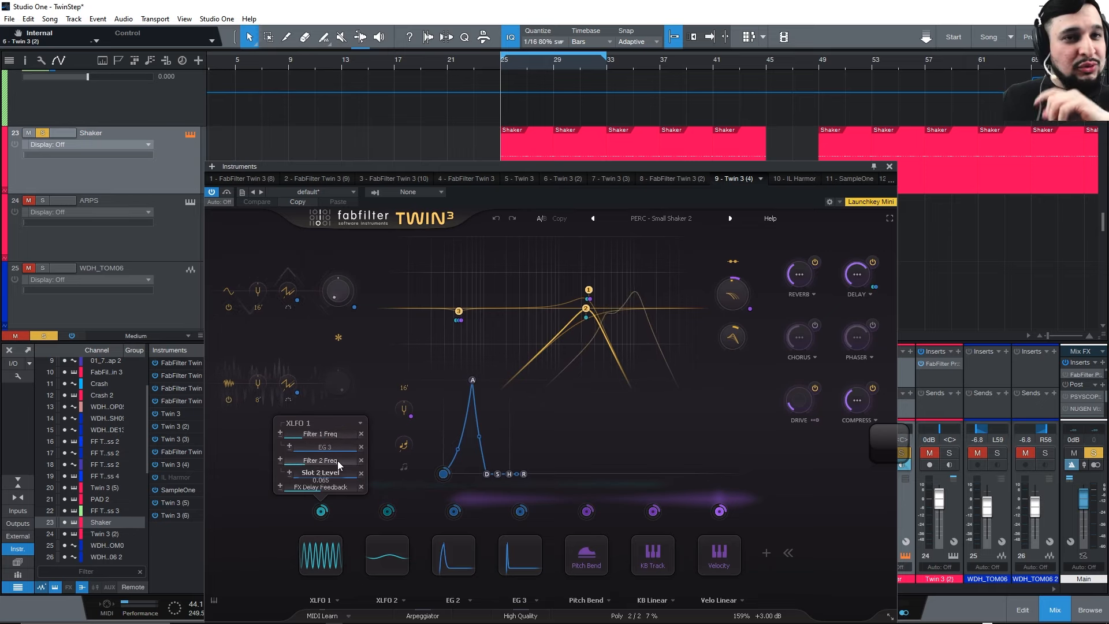
click(692, 220)
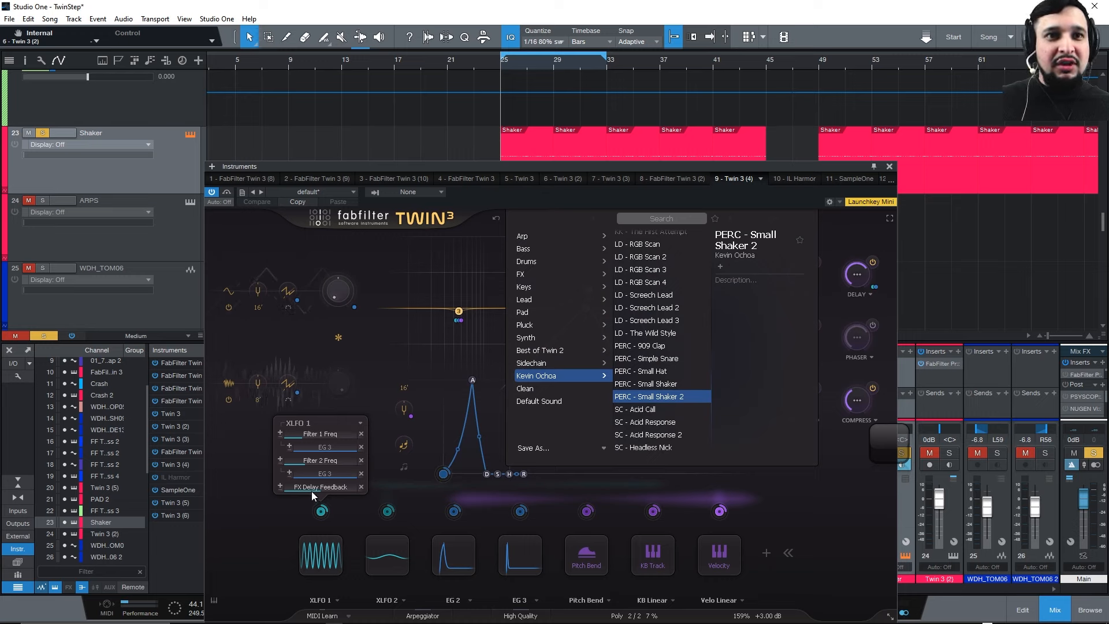
click(245, 533)
click(857, 275)
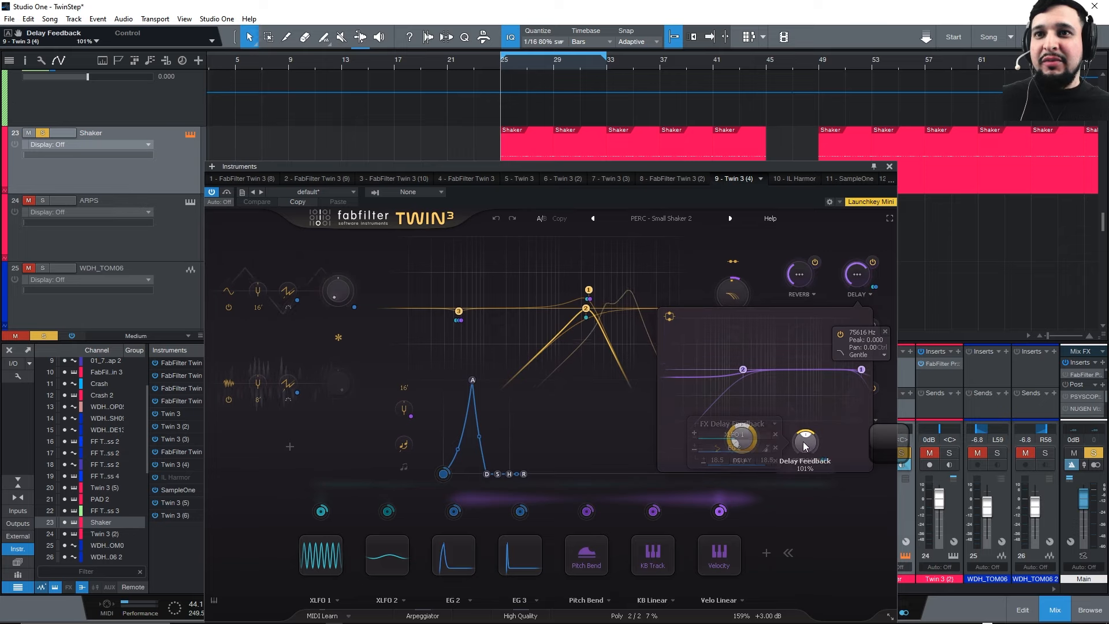
click(802, 528)
Play the Shaker loop, set the patch's delay amount to 47.0%, and view the reverb settings.
key(space)
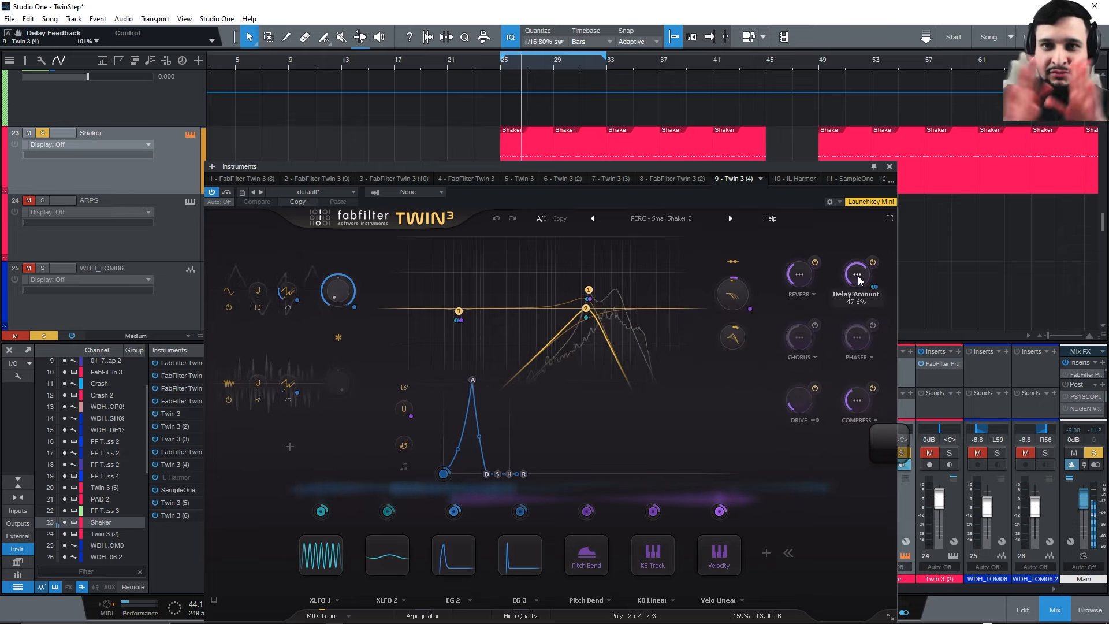
mouse_move(858, 280)
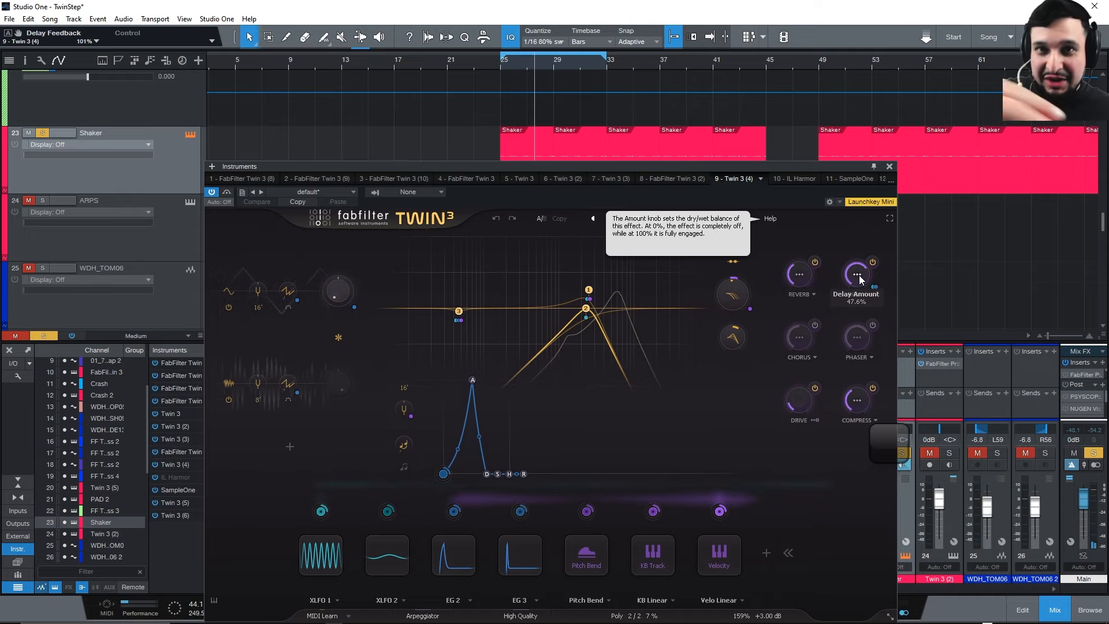
drag(858, 275, 859, 276)
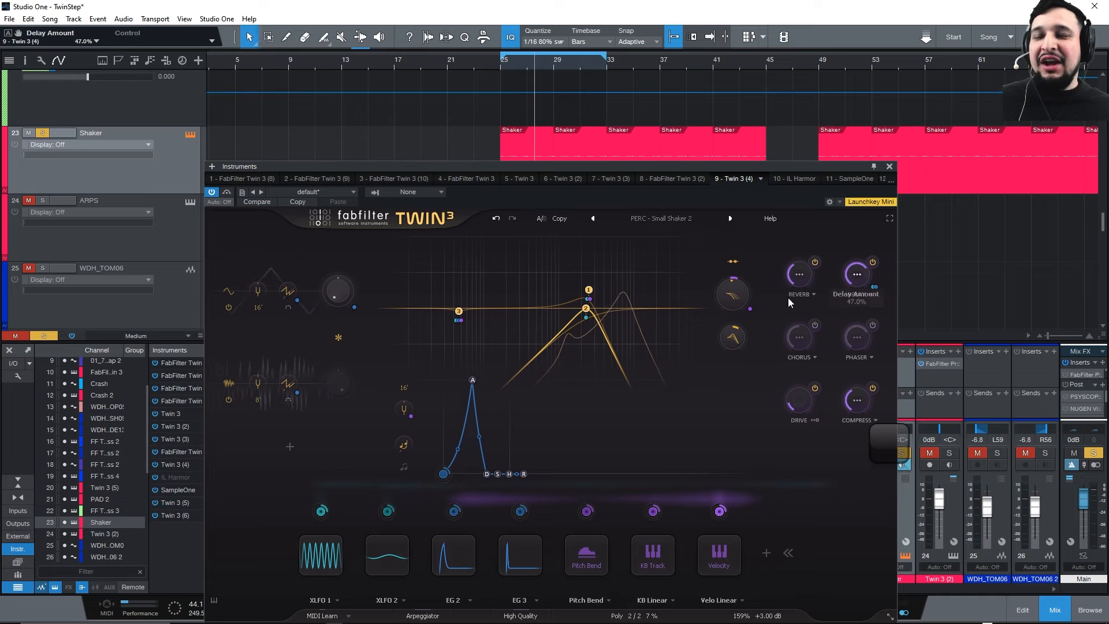
mouse_move(799, 281)
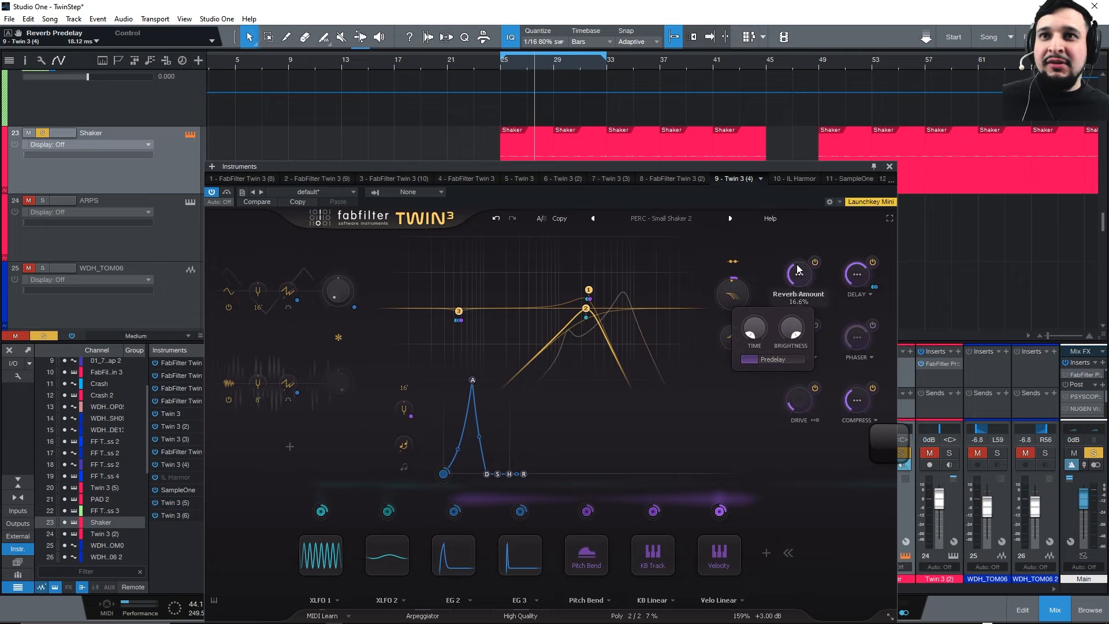
Play the Shaker loop from bar 25, look up the patch's reverb time, and switch its reverb off.
click(504, 70)
key(space)
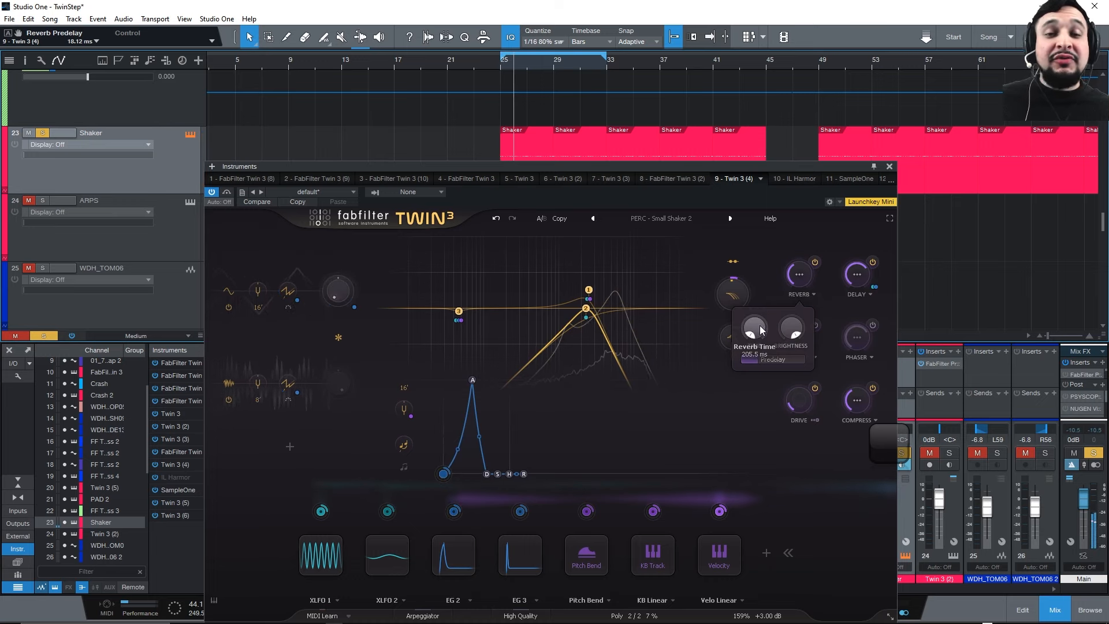
mouse_move(759, 324)
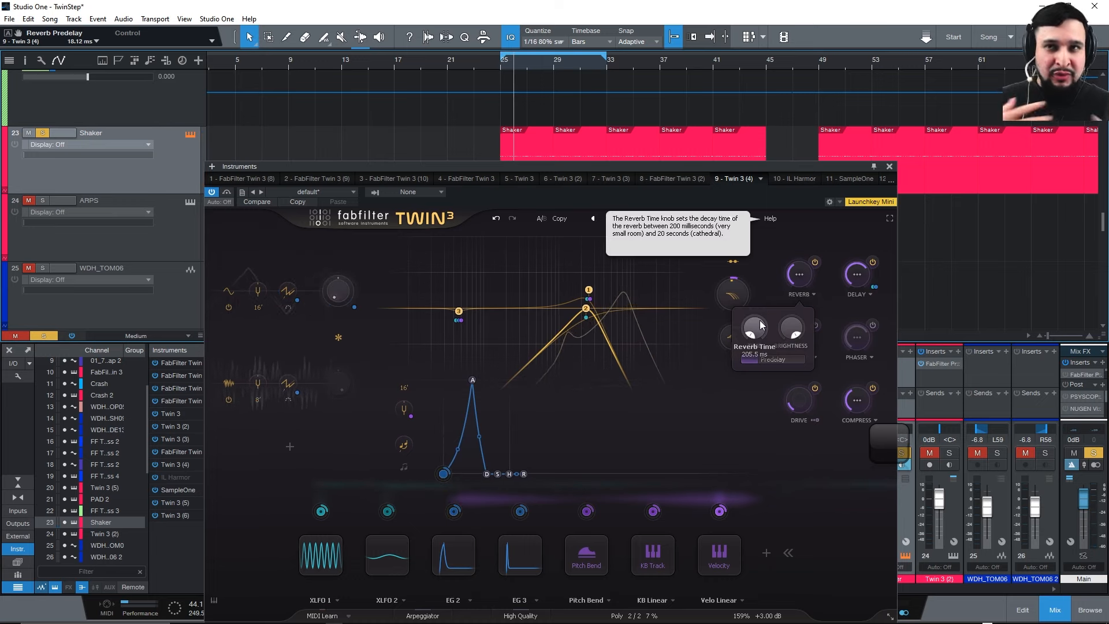
click(815, 262)
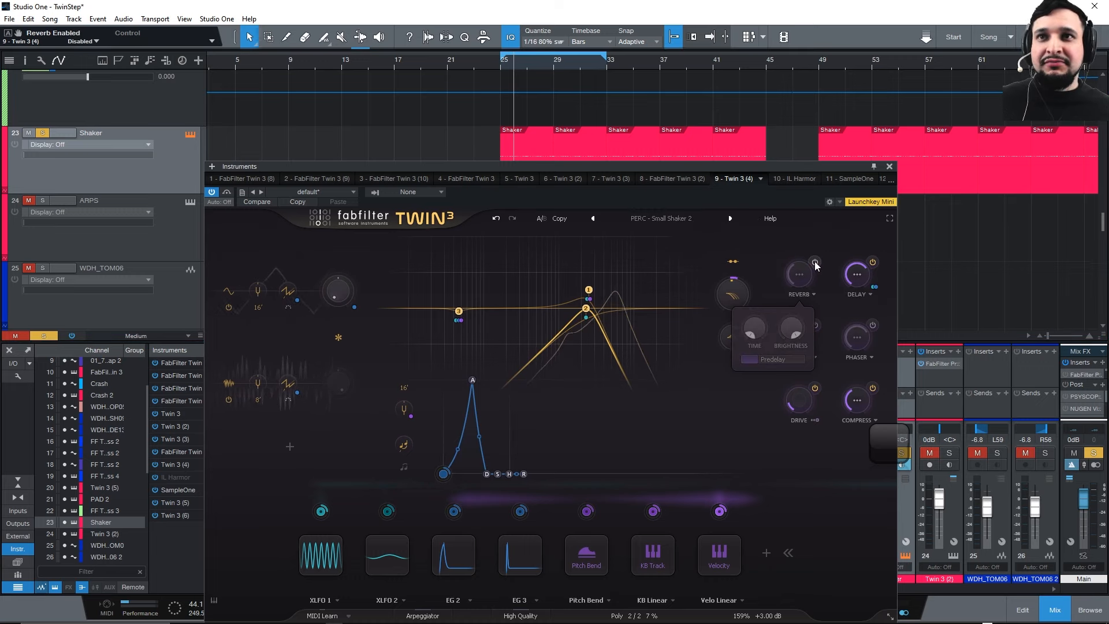
Play the Shaker from bar 25 without reverb and disable the patch's delay.
click(501, 66)
drag(563, 168, 584, 143)
key(space)
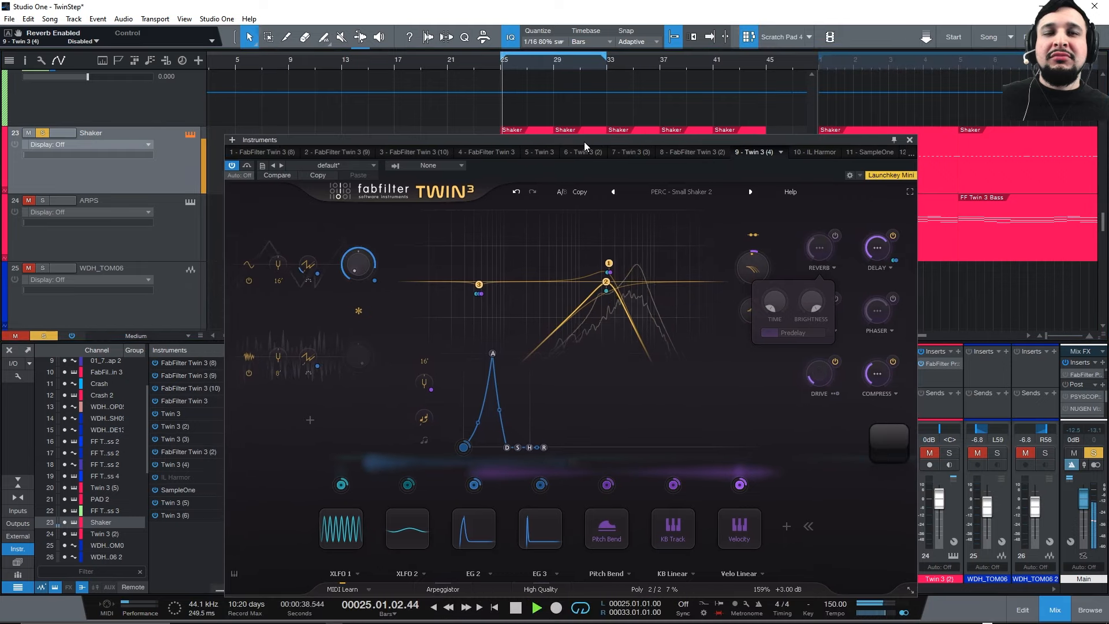
click(748, 36)
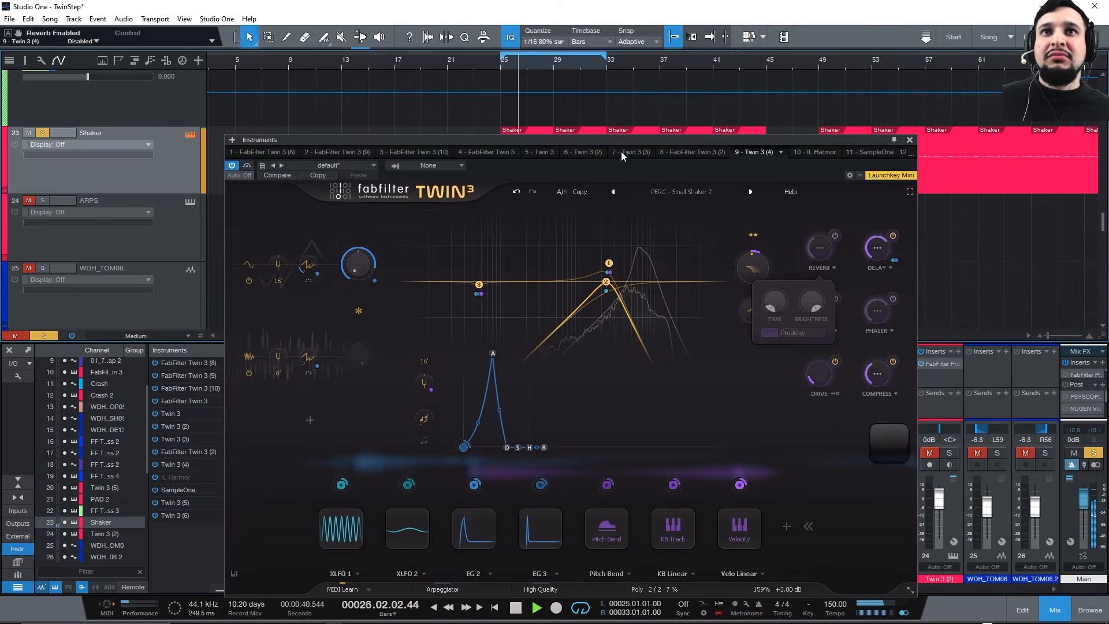
drag(605, 142, 558, 149)
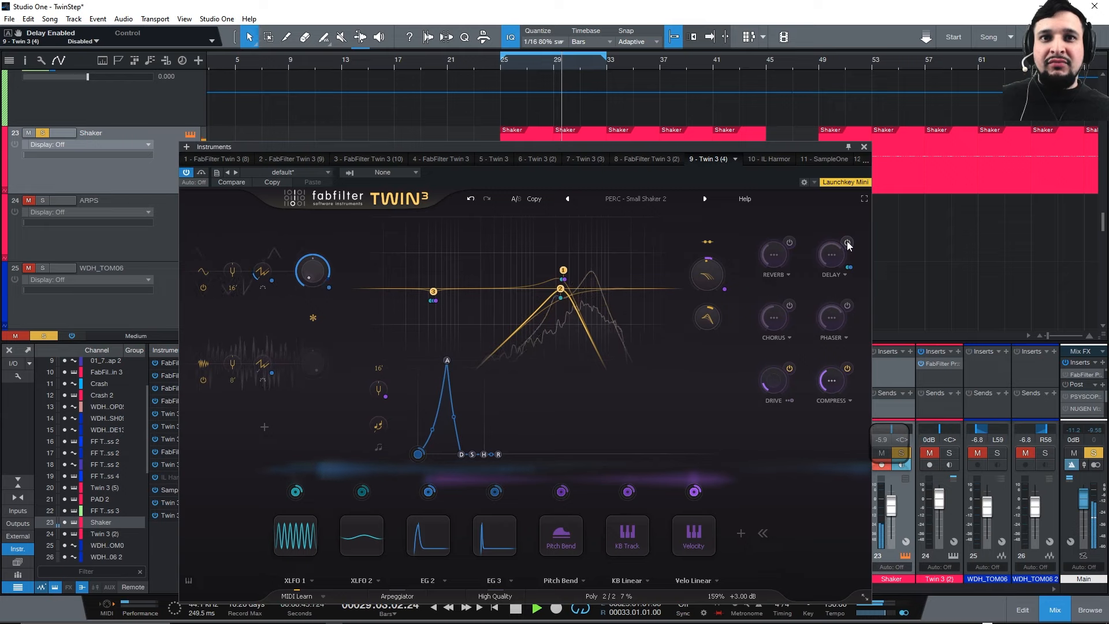
key(space)
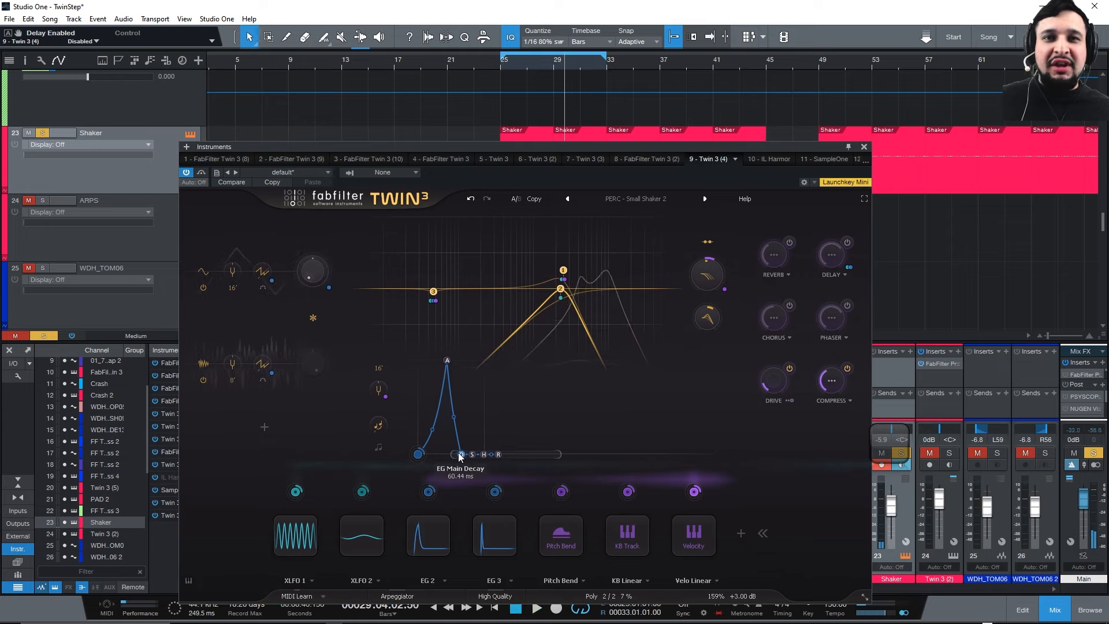
Try a main envelope decay of 1.000 ms while the loop plays, with EG 2 expanded, and undo the decay change.
mouse_move(457, 451)
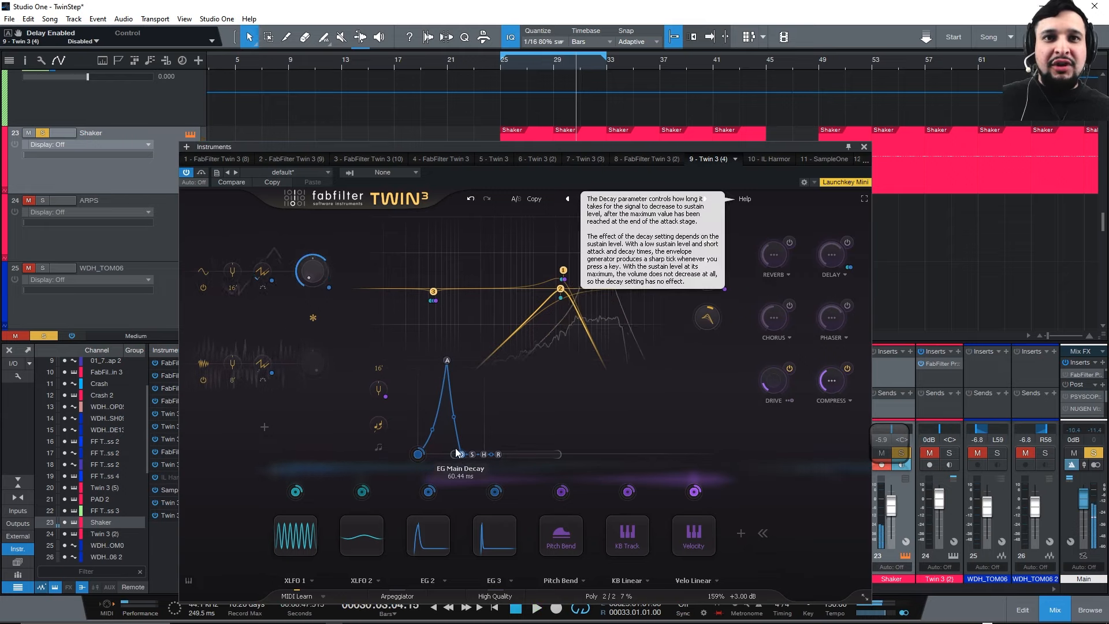
drag(456, 452, 405, 456)
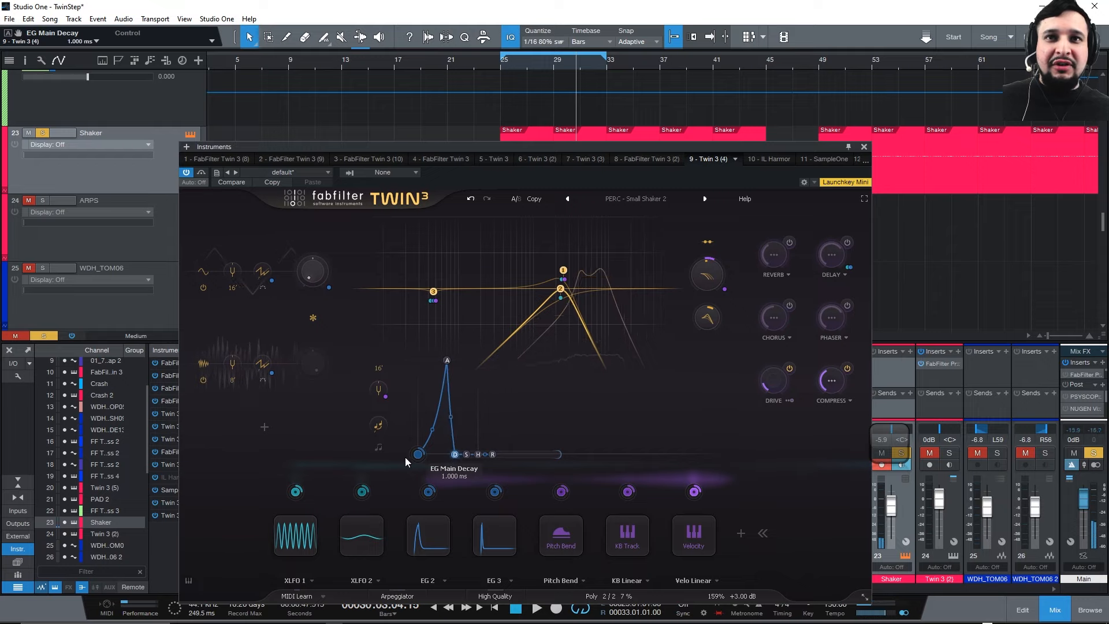
click(449, 549)
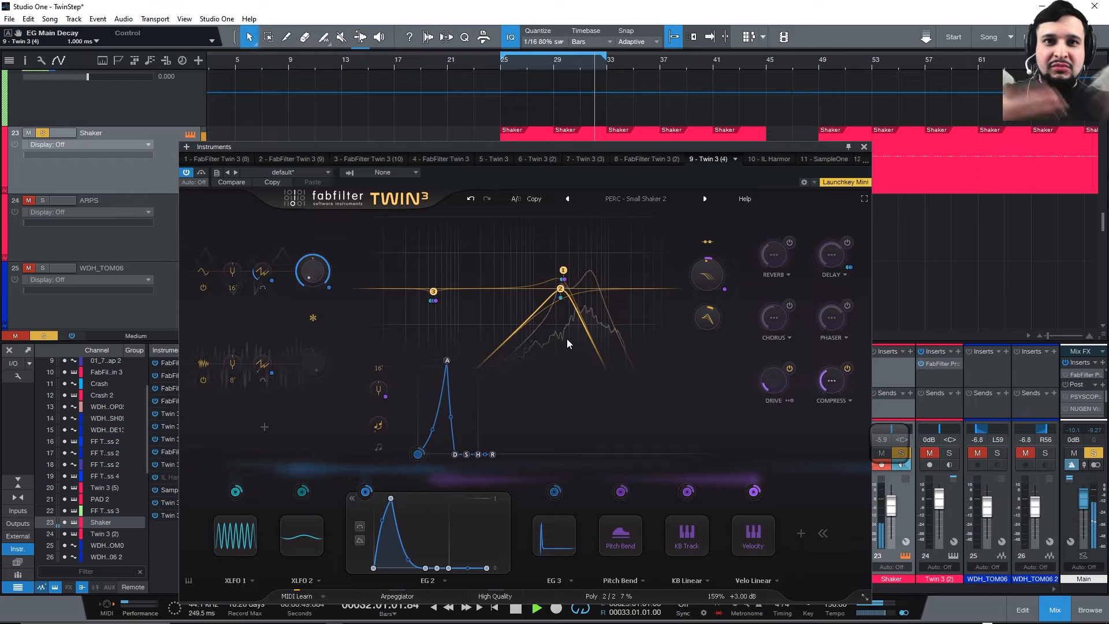
key(space)
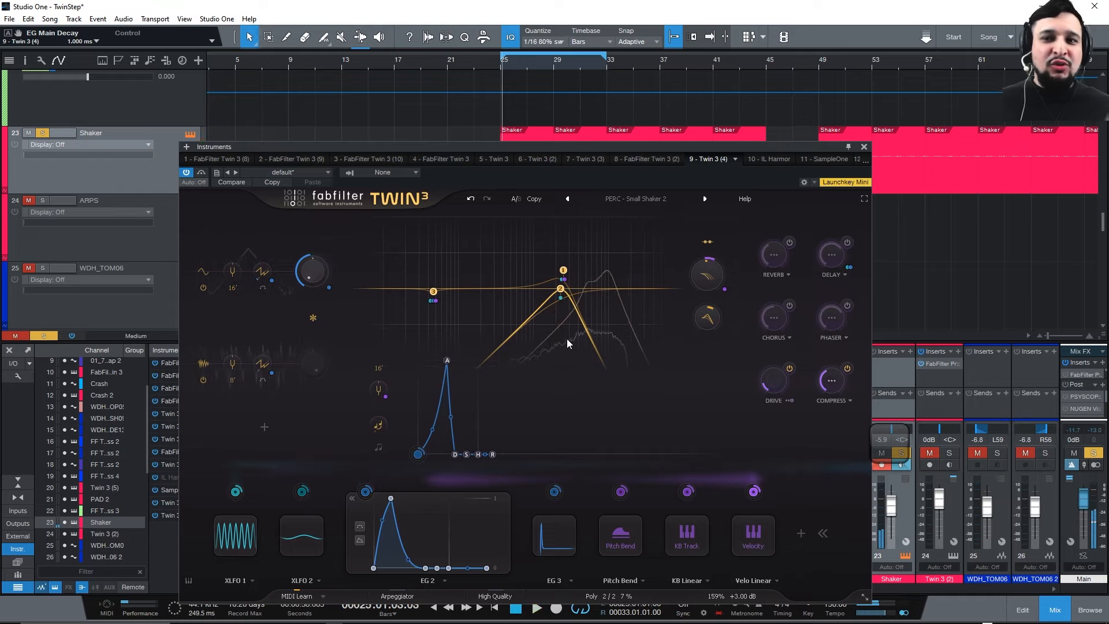
click(471, 198)
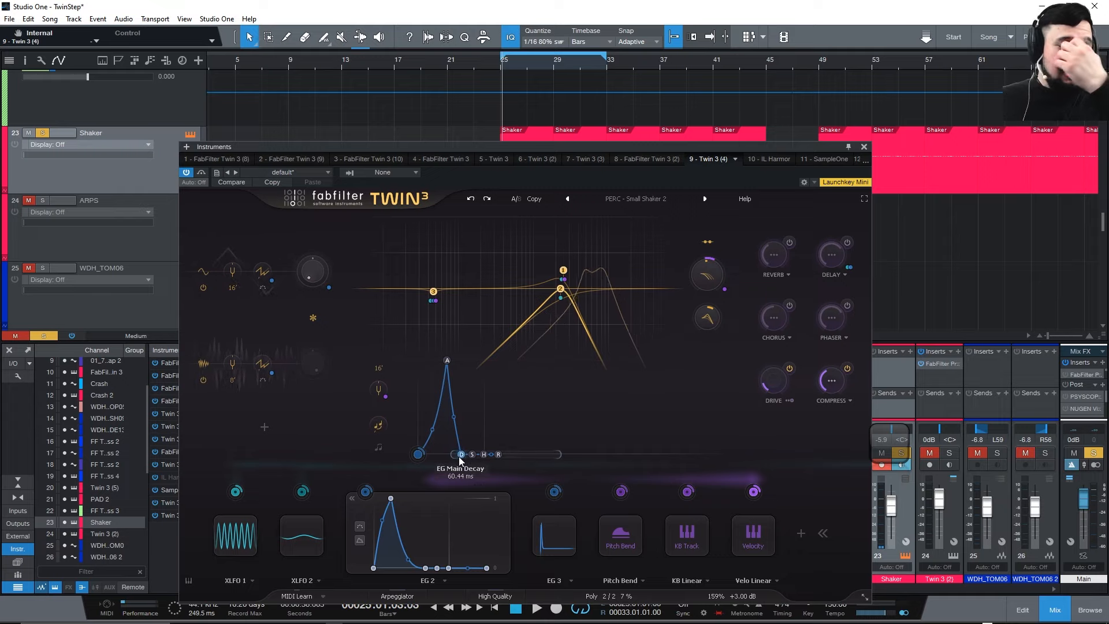
Check the main envelope's decay setting and listen to the dry Shaker from bar 25.
mouse_move(458, 455)
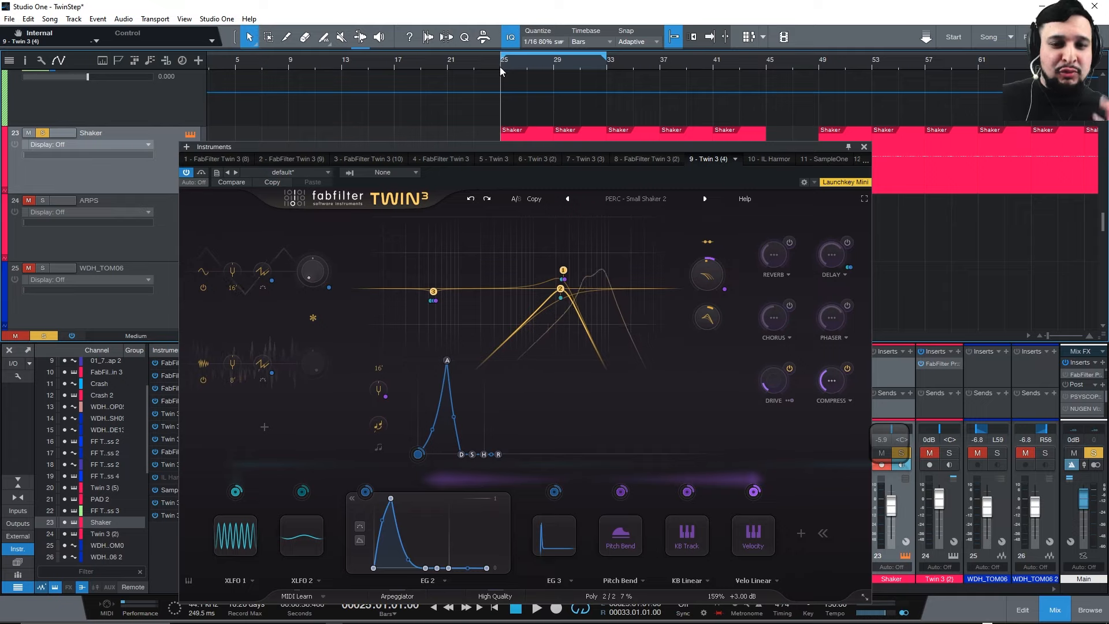
key(space)
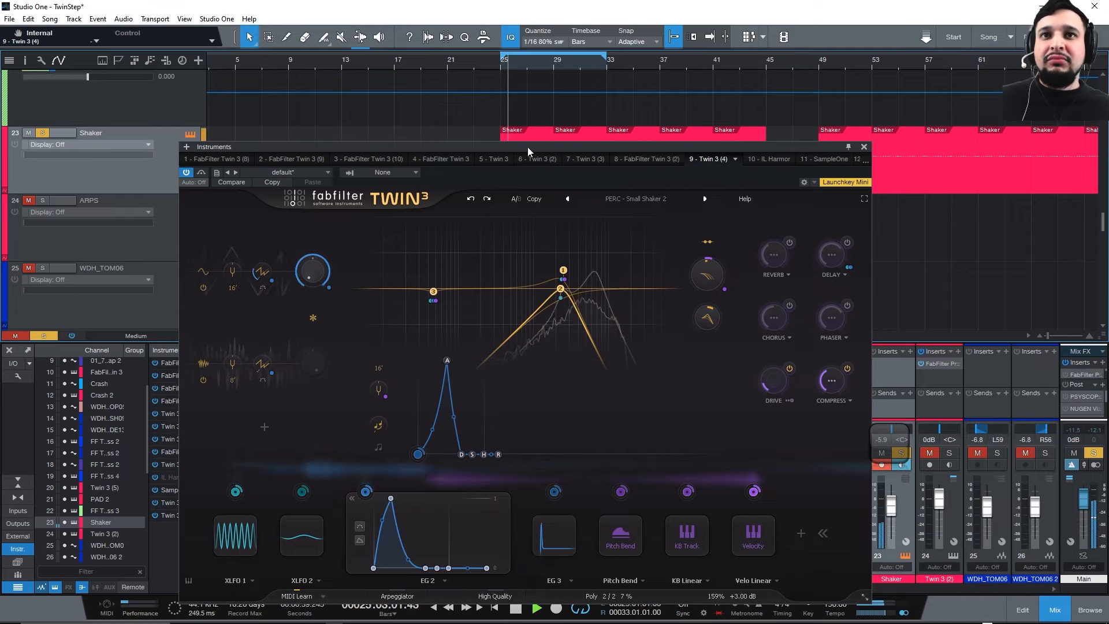
key(space)
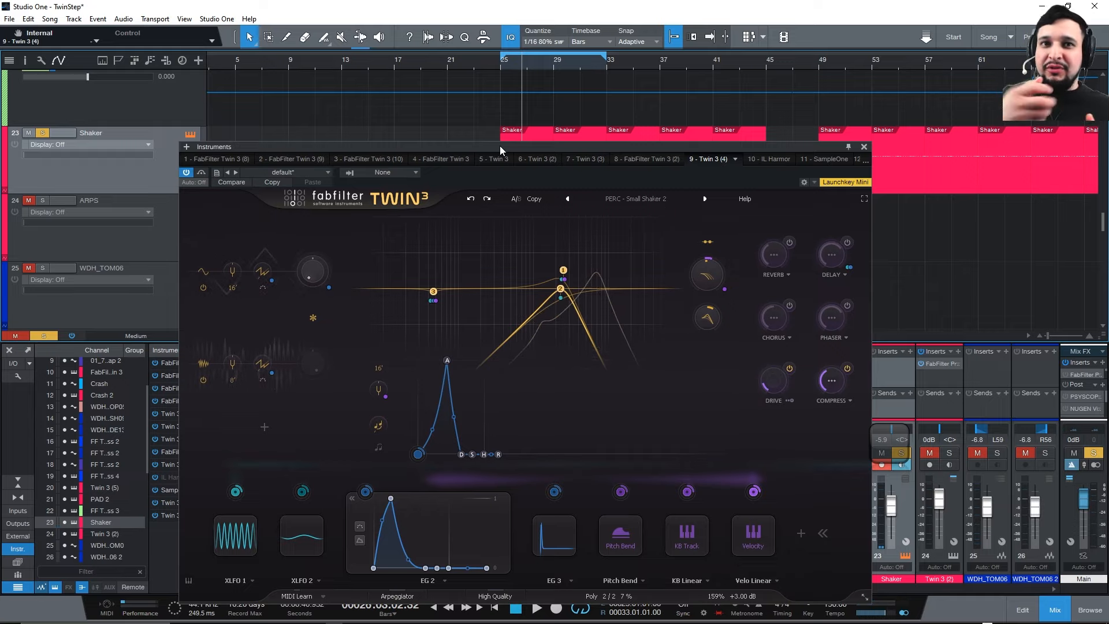
key(space)
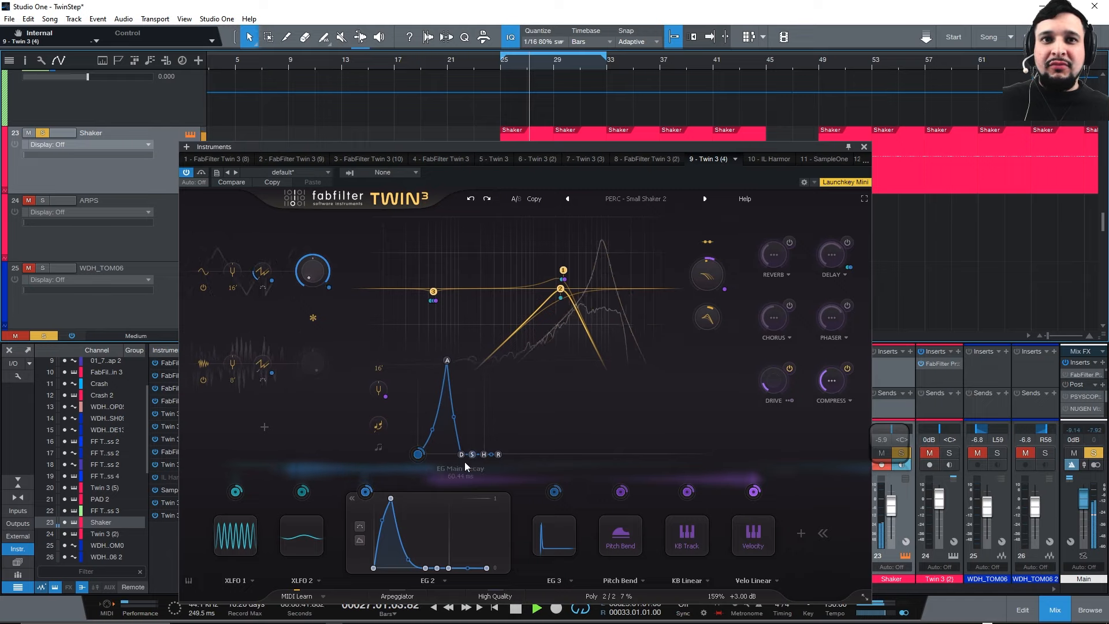
Vary the main envelope's decay and its decay slope while the loop plays, and undo the last envelope changes.
mouse_move(466, 453)
mouse_down()
mouse_move(475, 459)
mouse_move(466, 465)
mouse_move(459, 455)
mouse_up()
key(space)
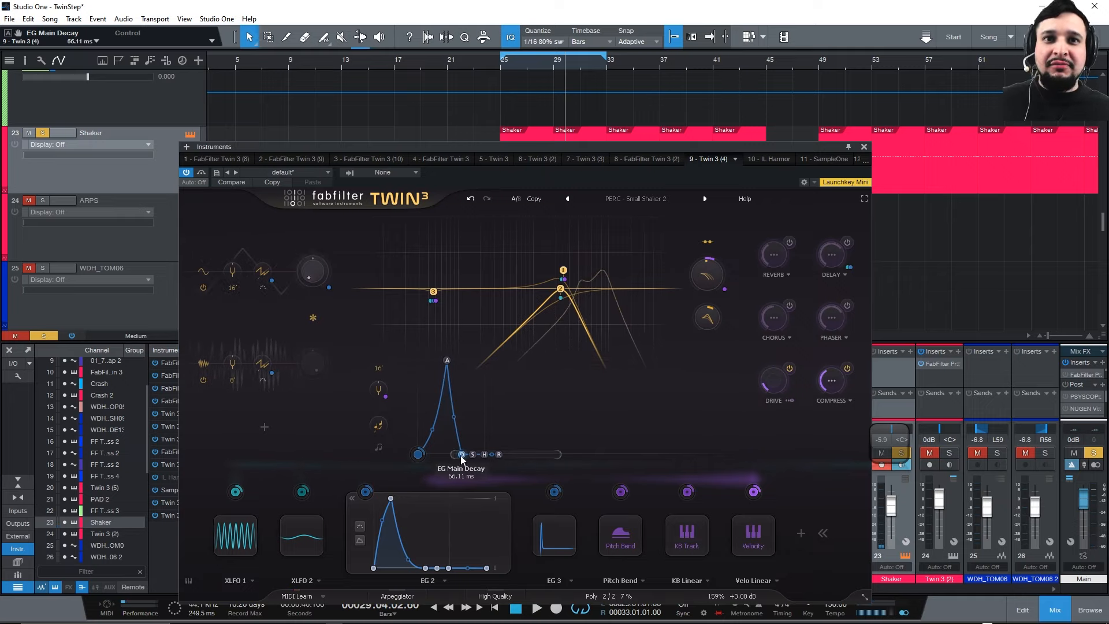
key(space)
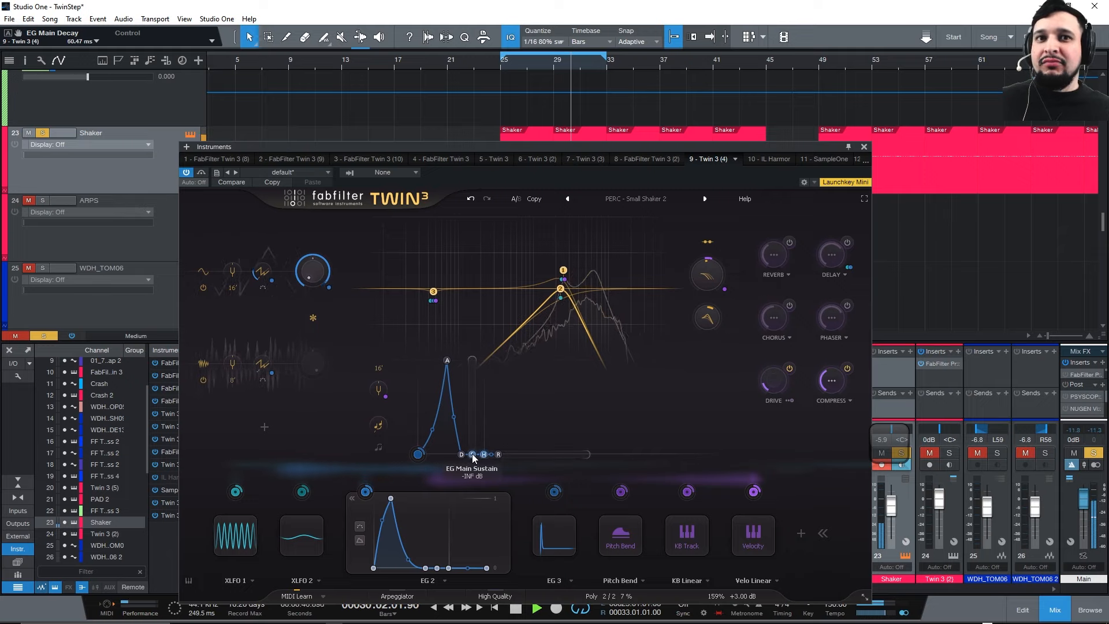
drag(462, 454, 445, 428)
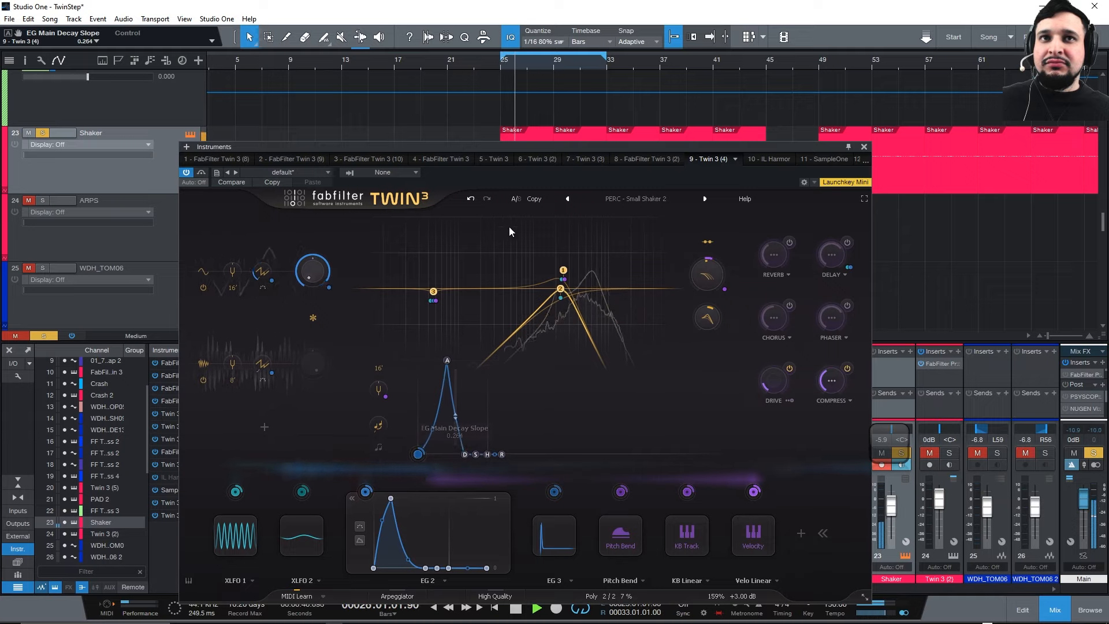
click(471, 198)
click(470, 199)
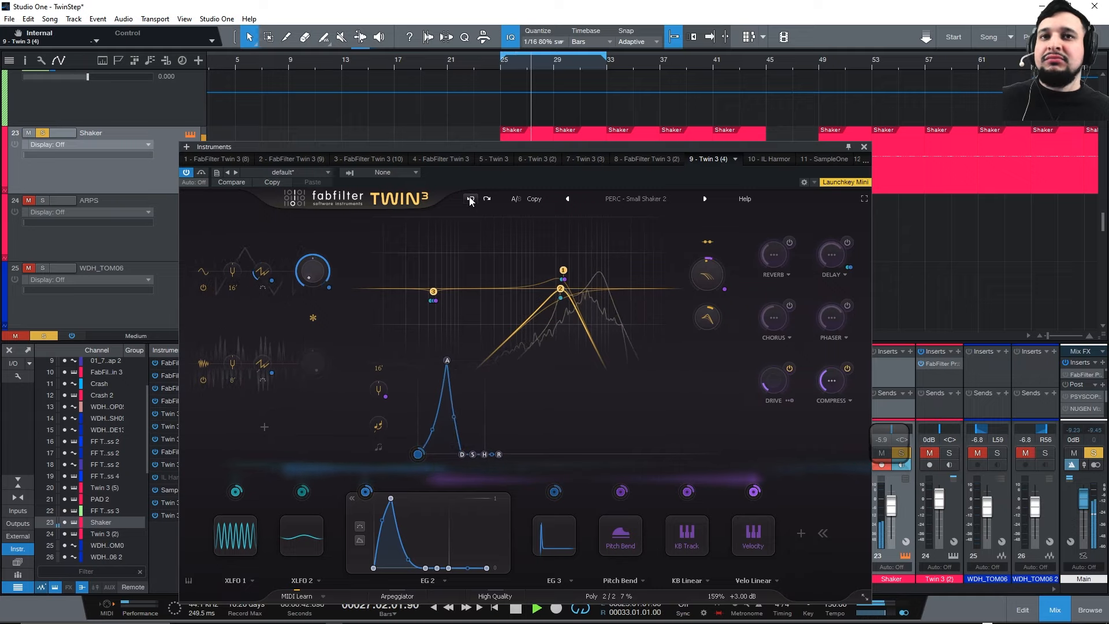
key(space)
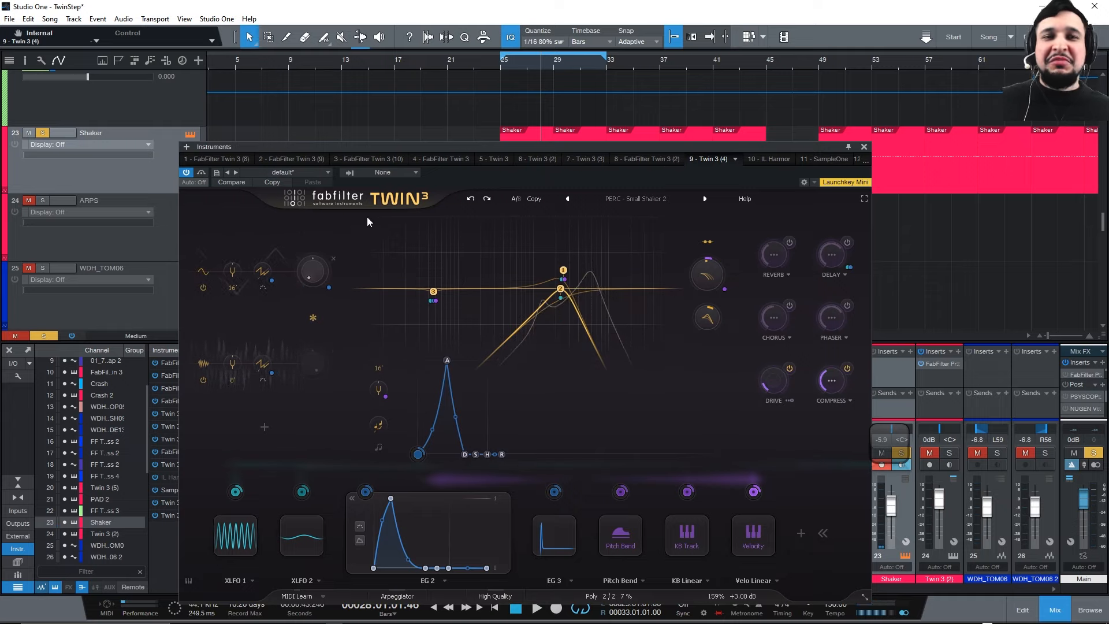
Disable all three filters of the Shaker patch together and turn off ring modulation between the oscillators.
drag(643, 347, 387, 248)
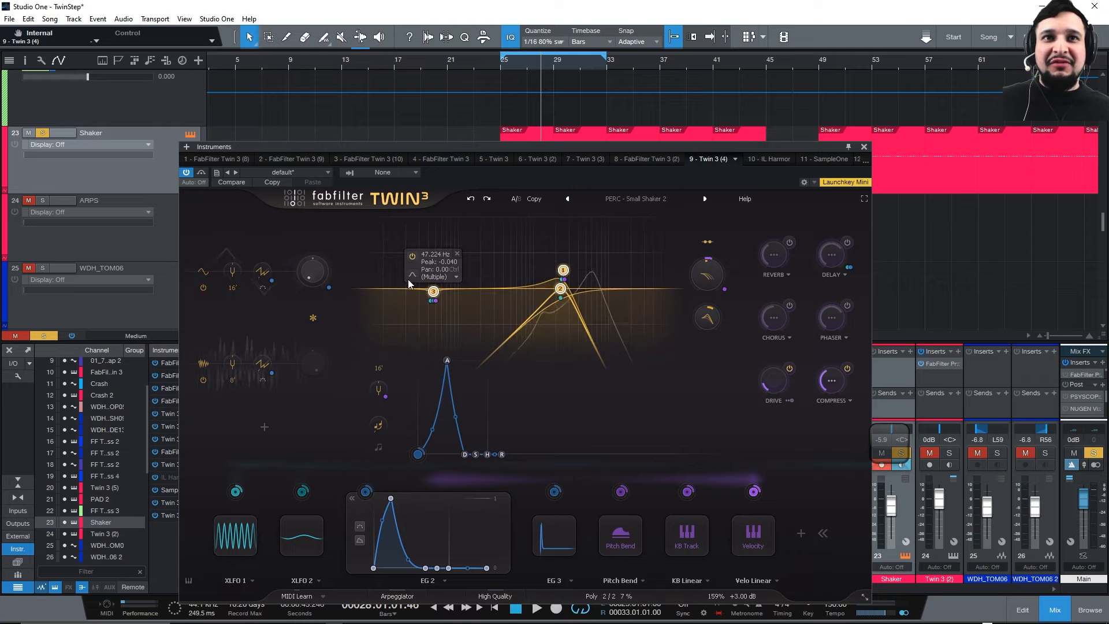
click(414, 254)
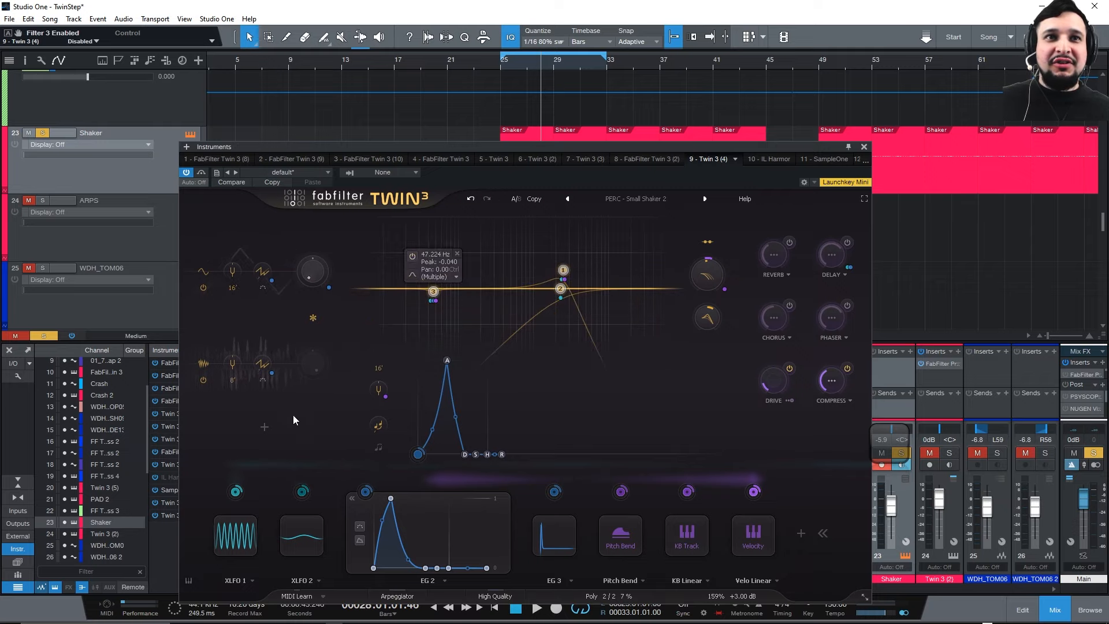
click(314, 317)
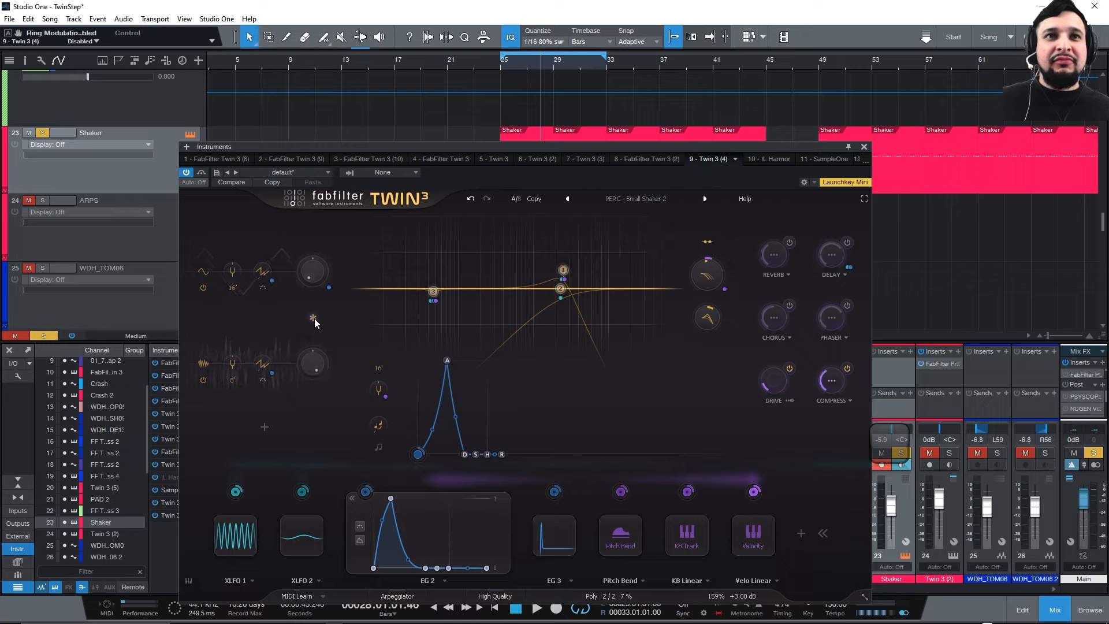
Compare the unfiltered Shaker with ring modulation off and on during playback, leaving it off.
key(space)
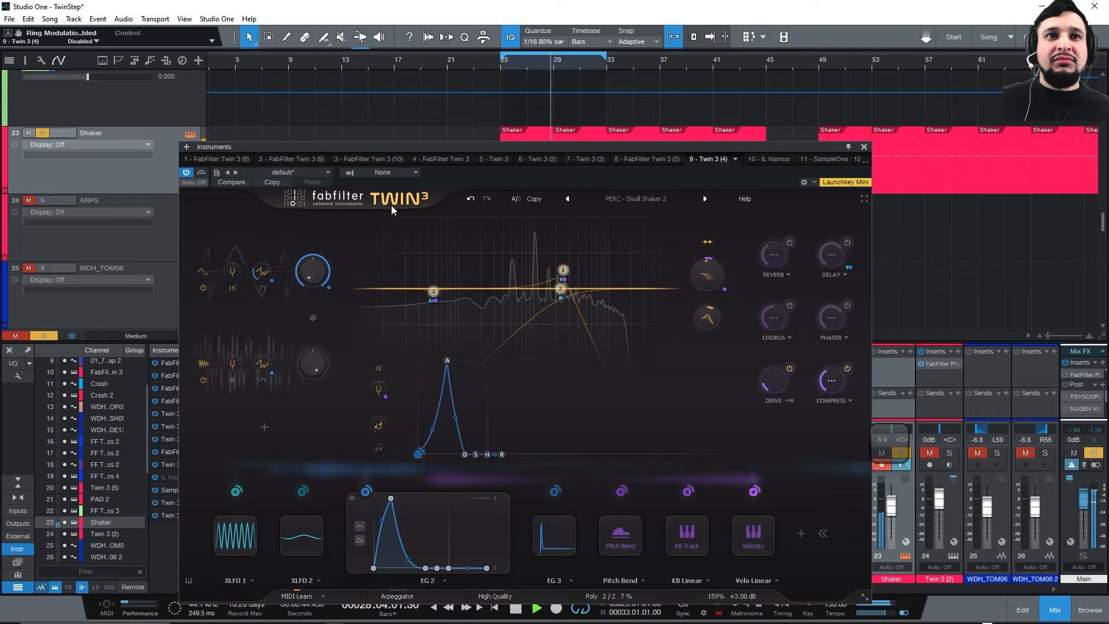
key(space)
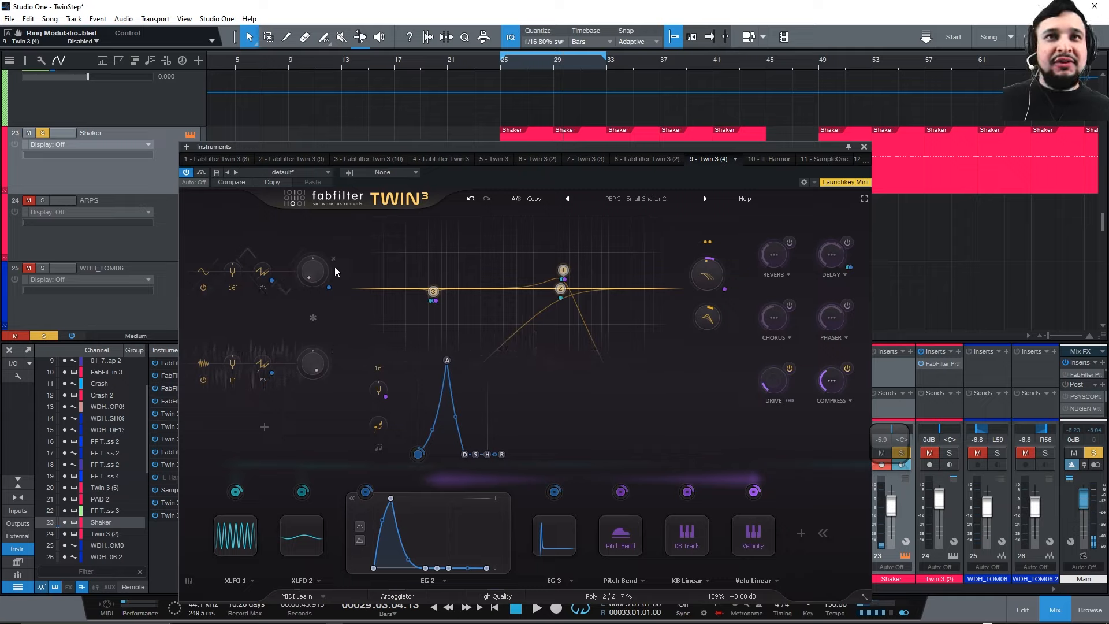
key(space)
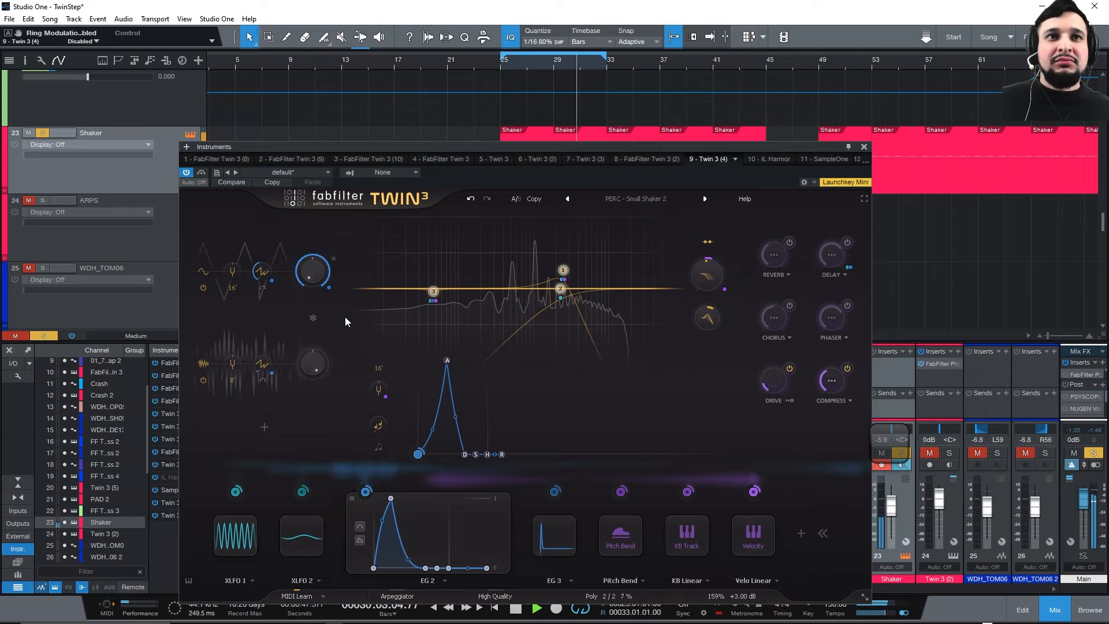
click(313, 317)
click(501, 65)
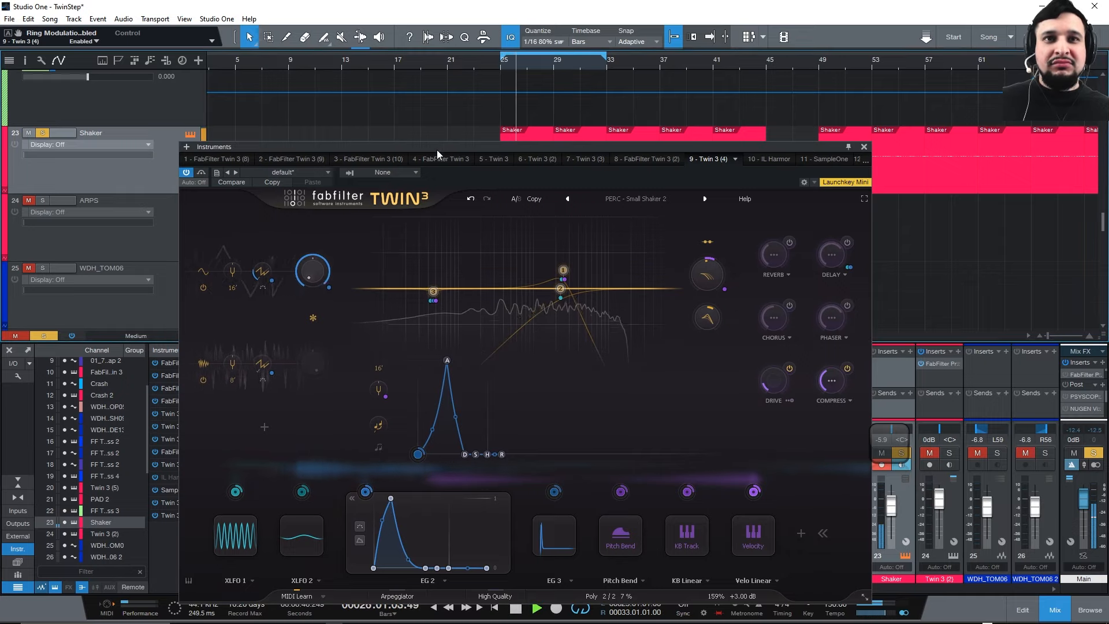
key(space)
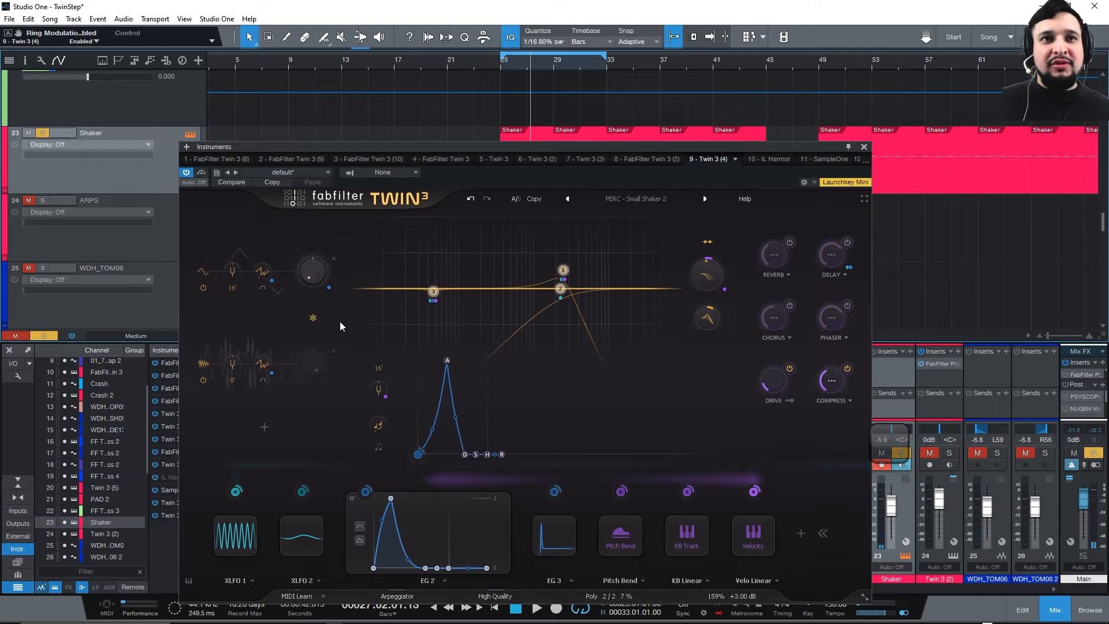
key(space)
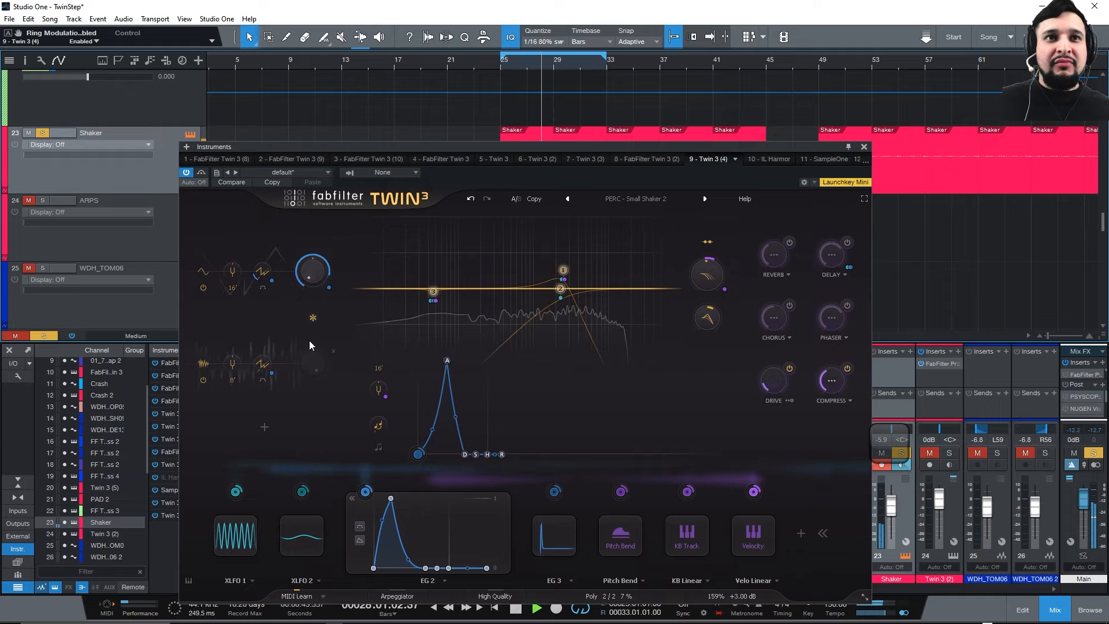
key(space)
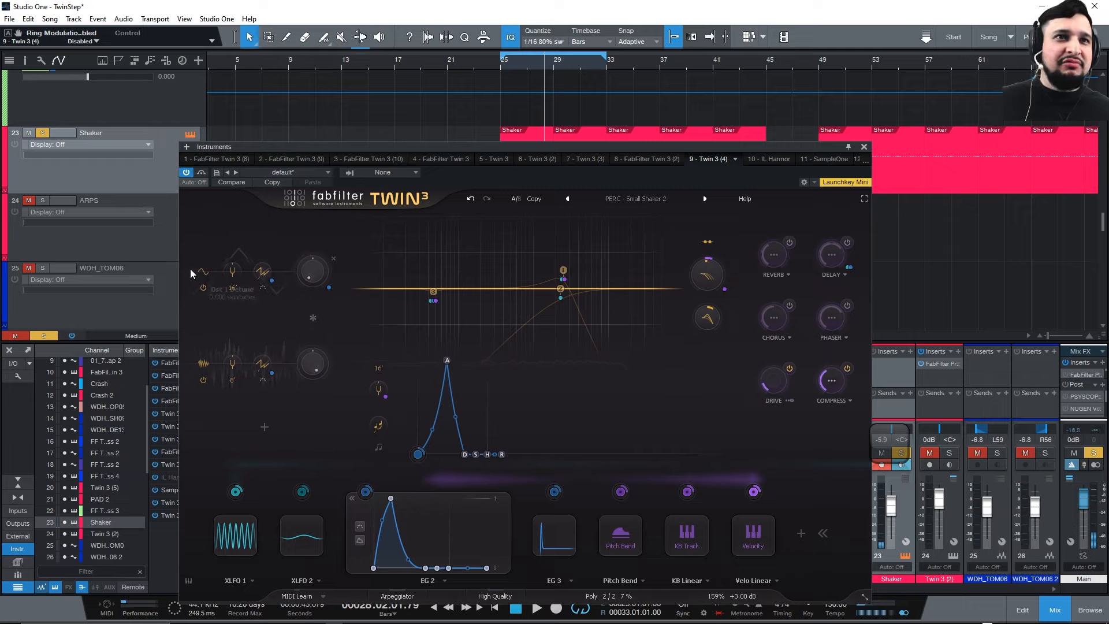
Set oscillator 1's waveform to Triangle and audition the loop, switching ring modulation back on.
click(201, 270)
click(224, 242)
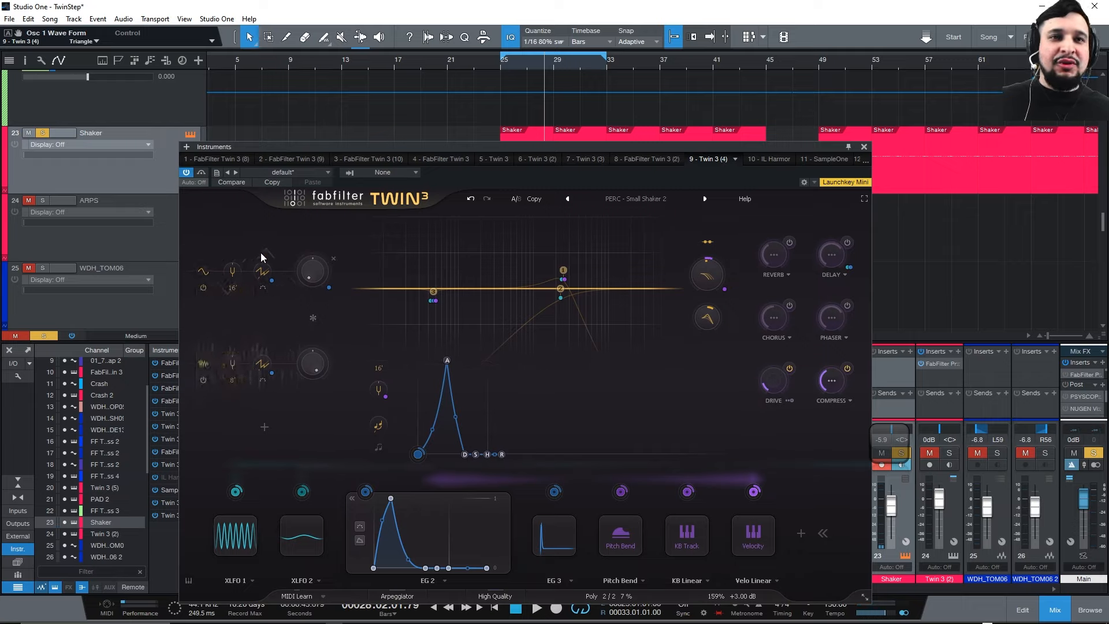
key(space)
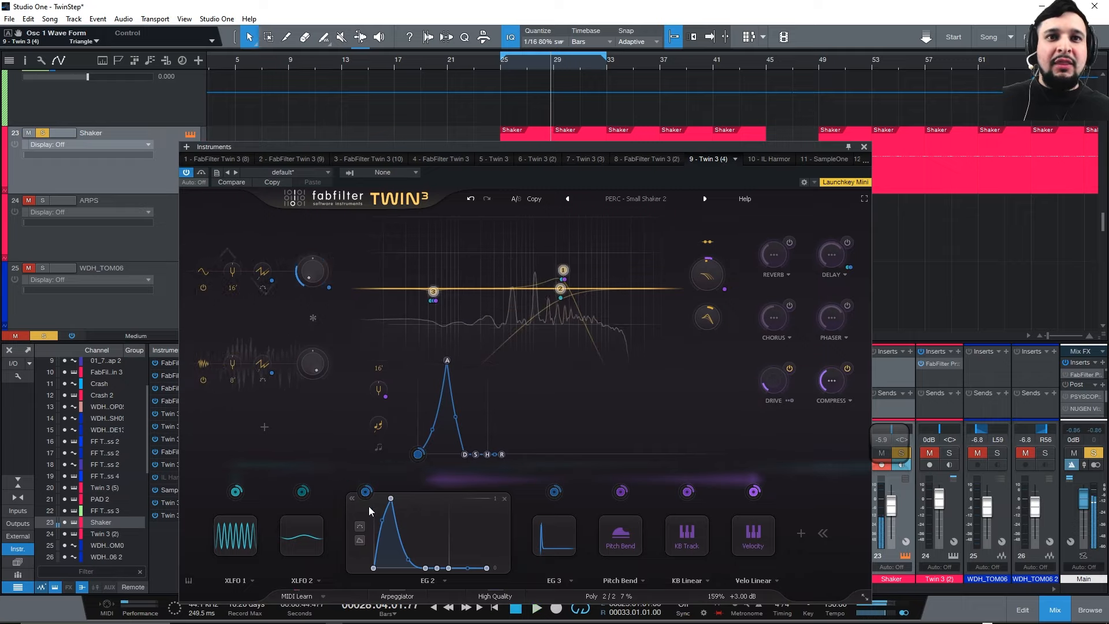
mouse_move(367, 498)
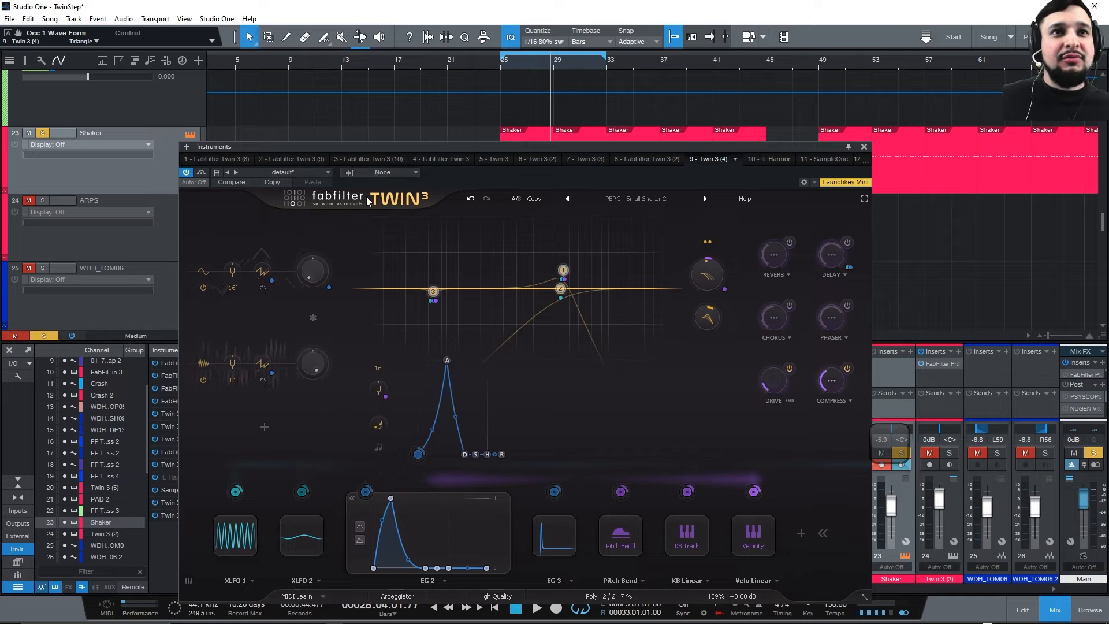
key(space)
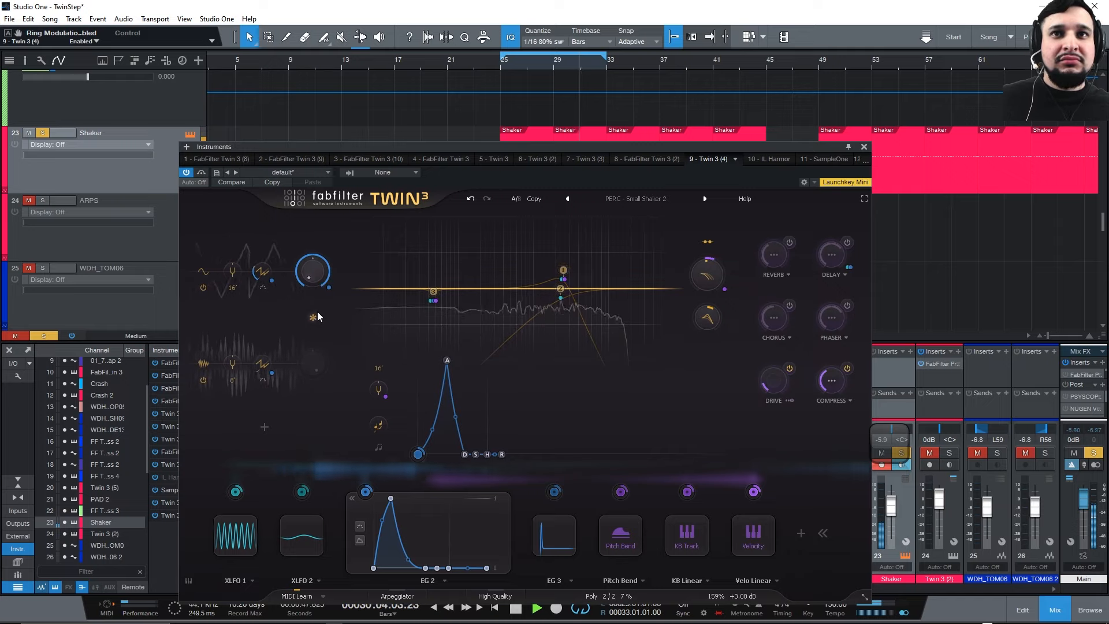
Re-enable all three filters of the Shaker patch together and audition the loop with them on.
key(space)
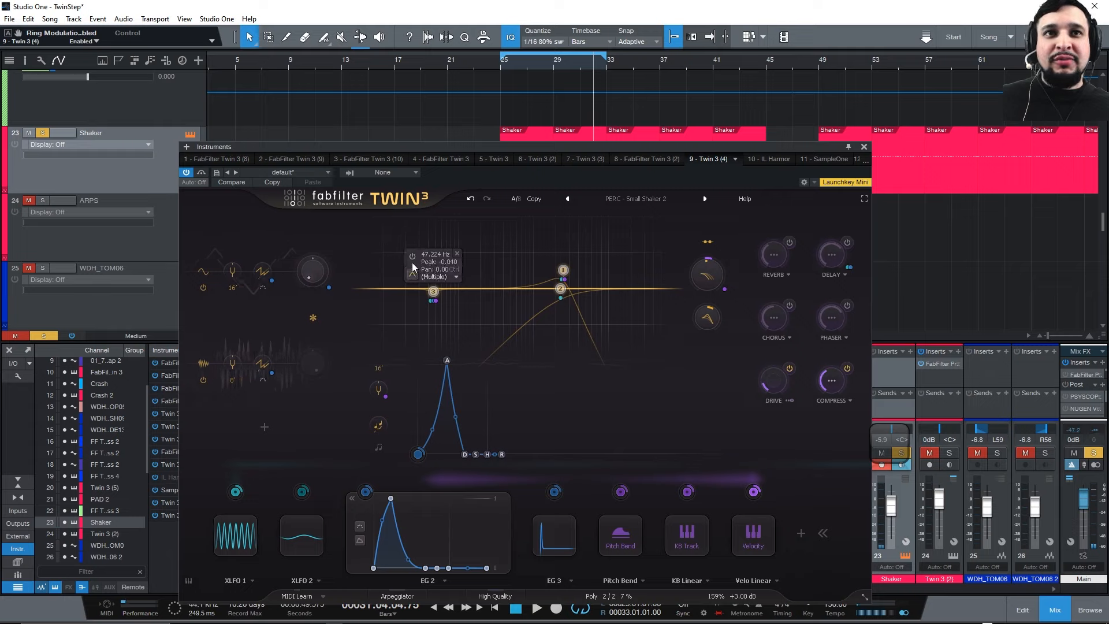
click(412, 258)
key(space)
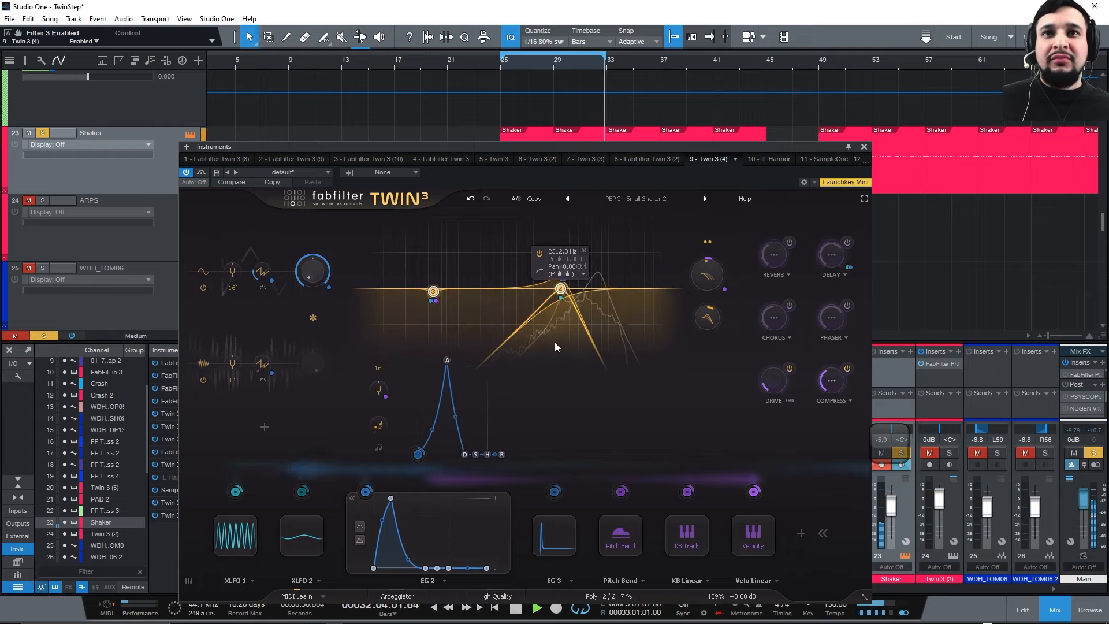
key(space)
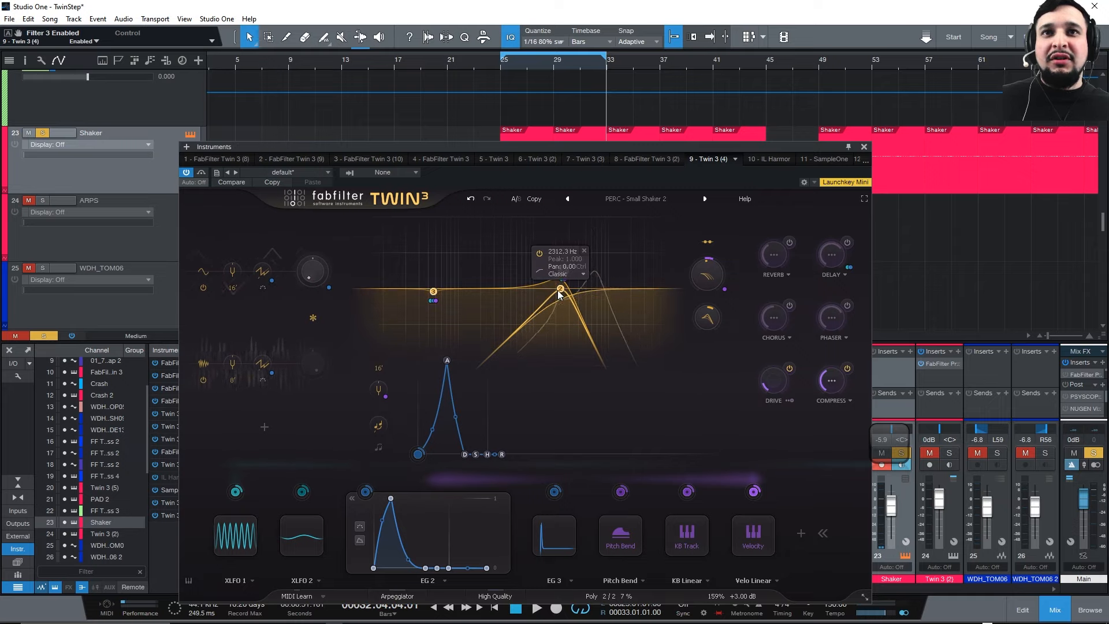
key(space)
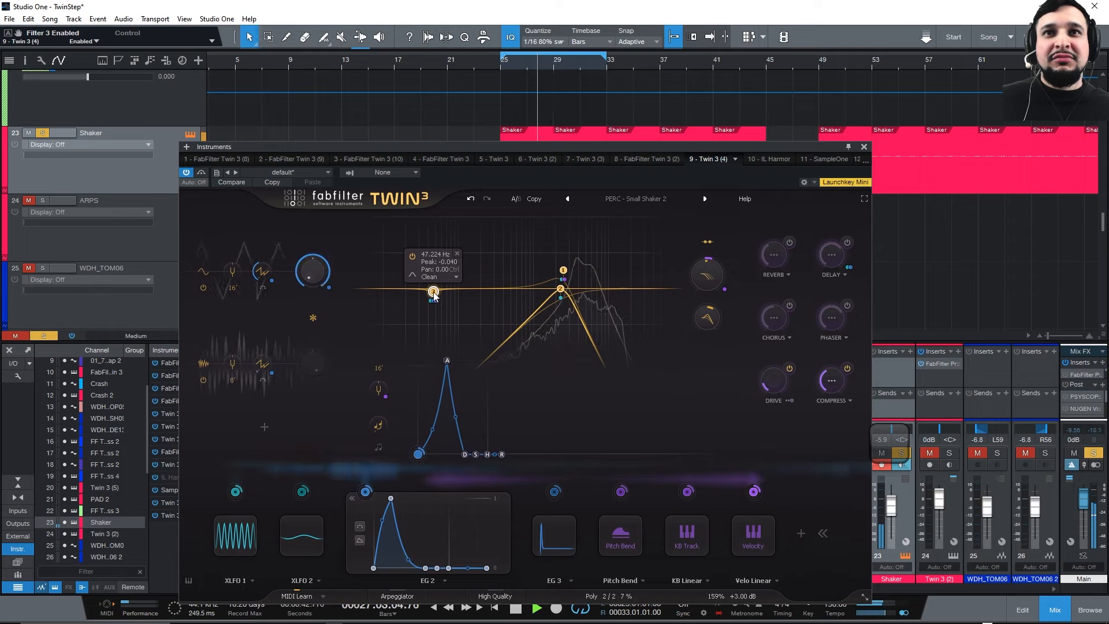
key(space)
Try lowering filter 3's peak to -0.250 and revert it, keeping the three filters enabled.
mouse_move(434, 292)
mouse_down()
mouse_move(417, 337)
mouse_move(424, 290)
mouse_move(436, 310)
mouse_up()
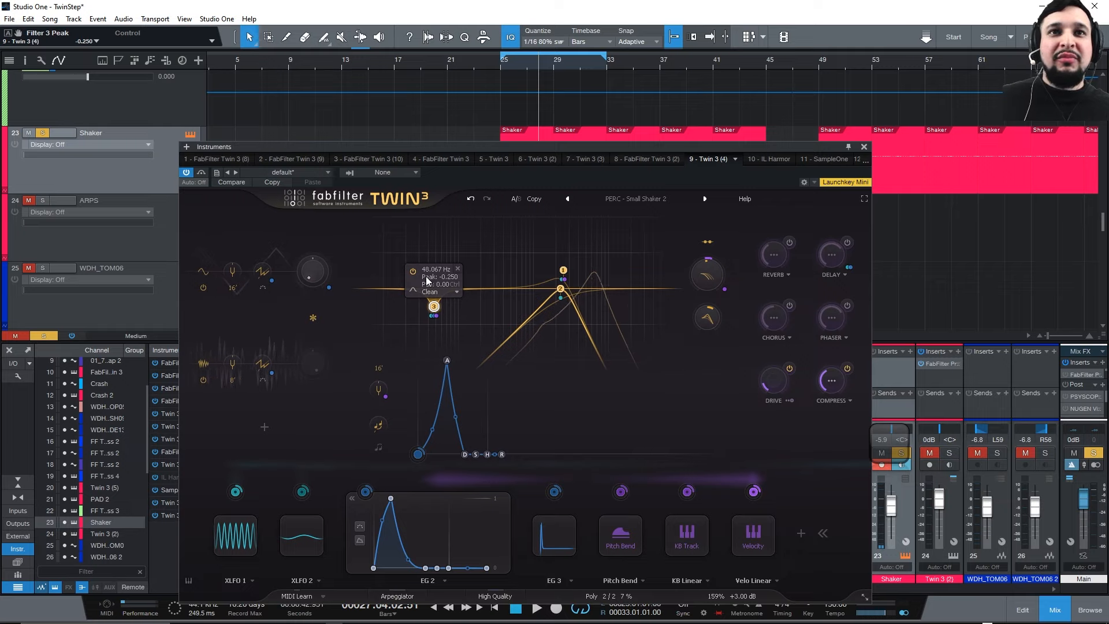
click(471, 198)
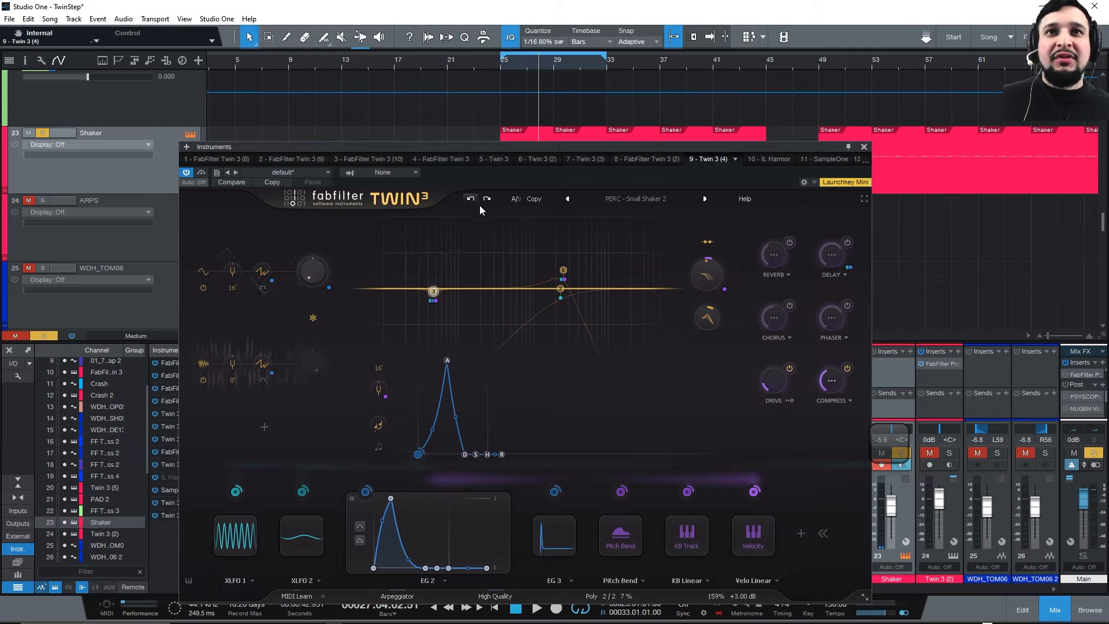
click(486, 200)
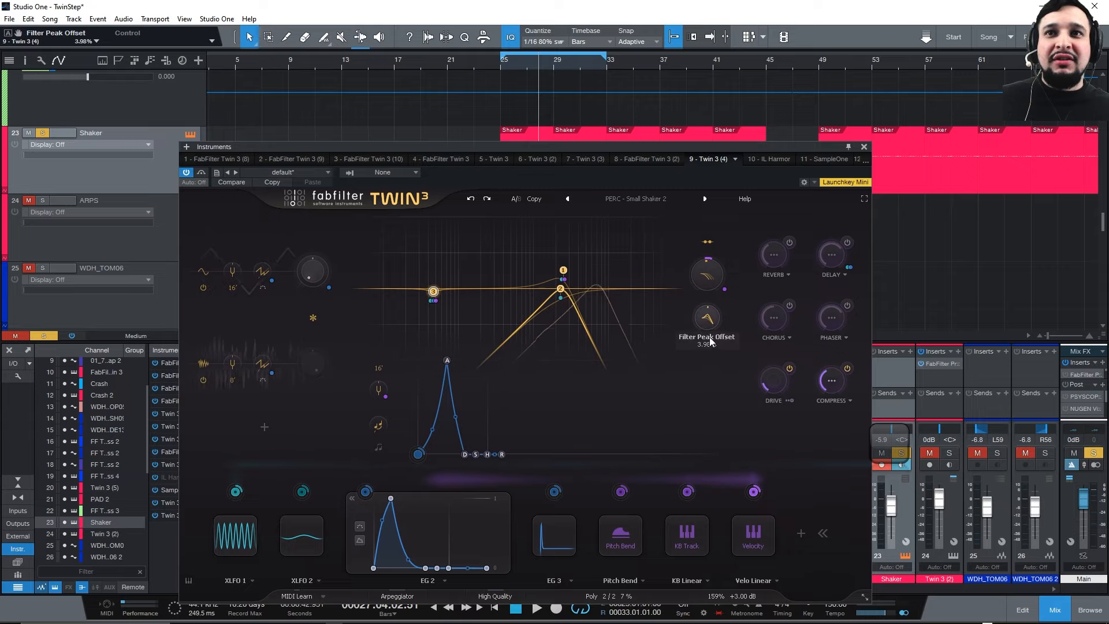
Vary the global filter peak offset and pull filter 3 into a deep cut at 101.03 Hz during playback.
drag(709, 319, 709, 315)
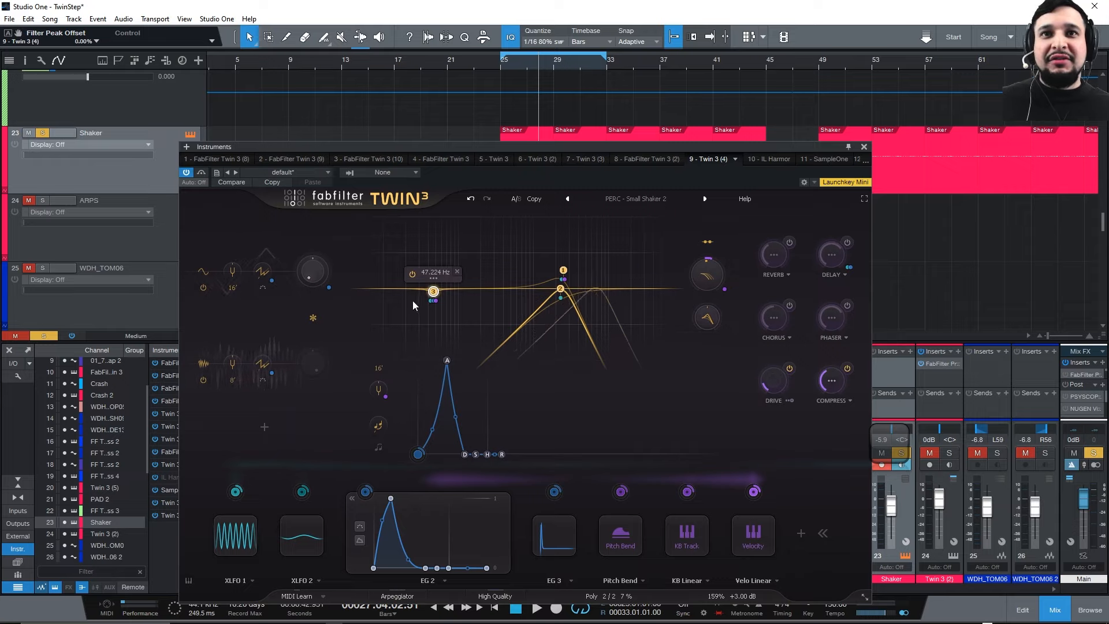
drag(434, 291, 434, 305)
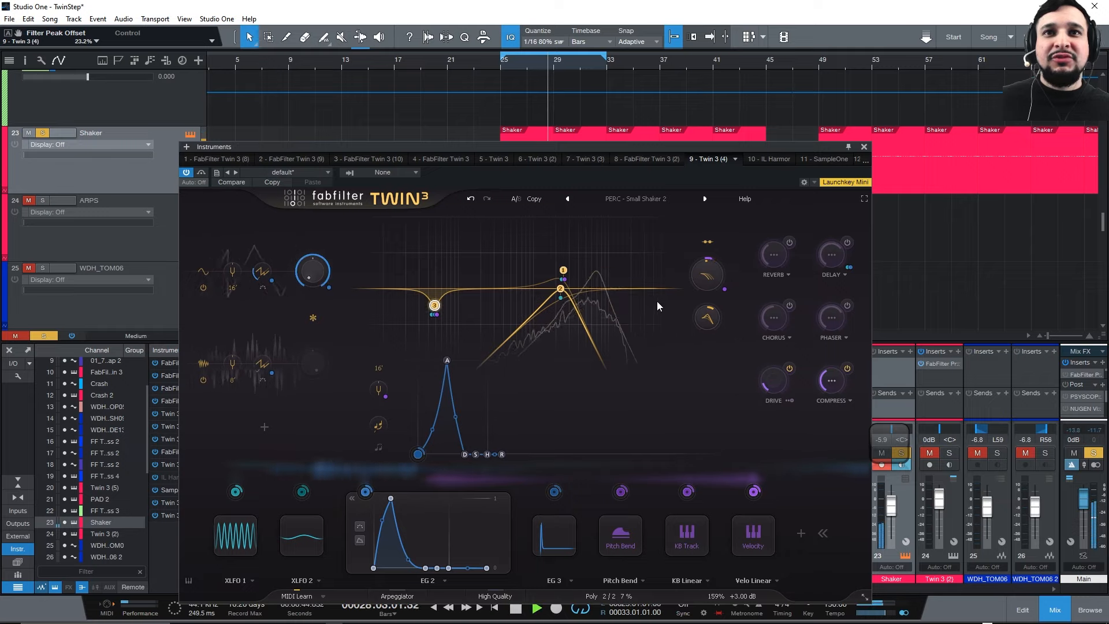
drag(434, 305, 457, 352)
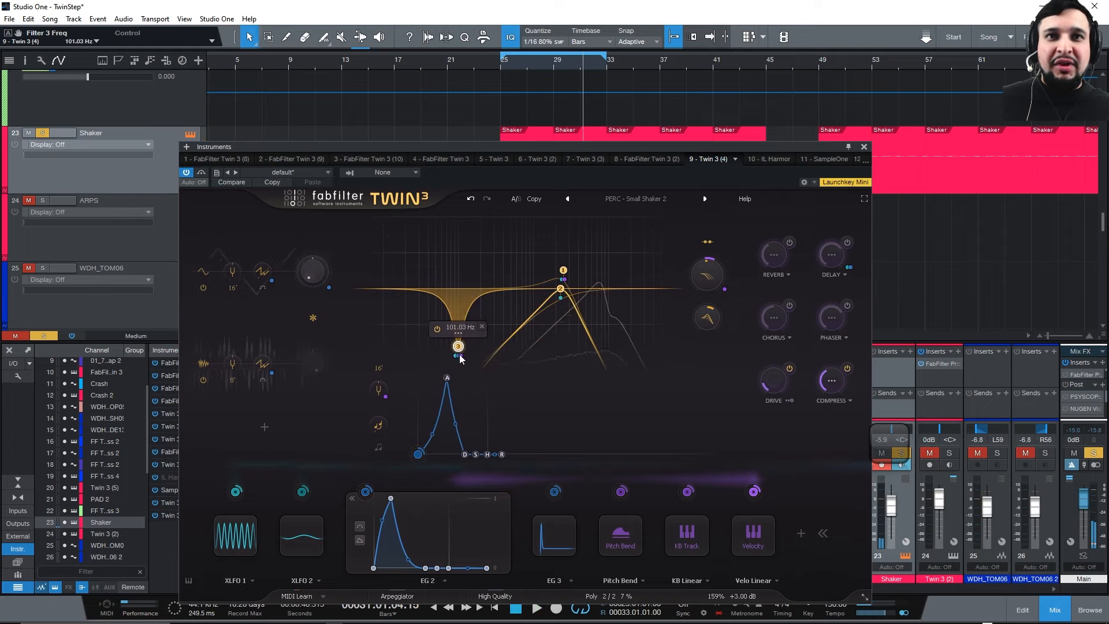
Examine the modulation sources assigned to the frequencies and peaks of the Shaker's filters.
mouse_move(460, 359)
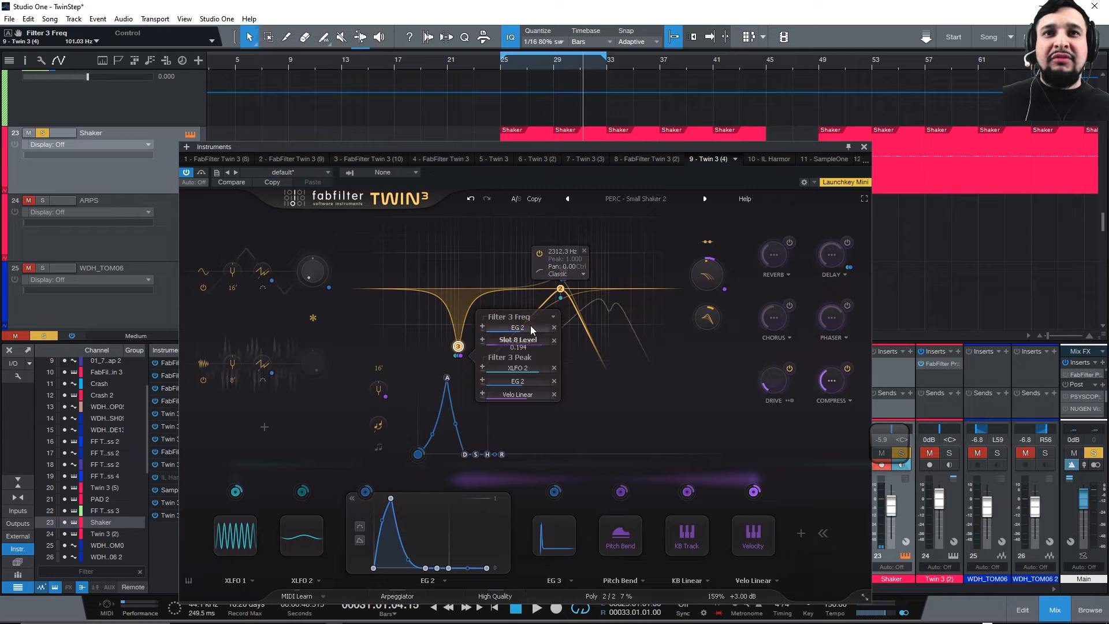
mouse_move(562, 276)
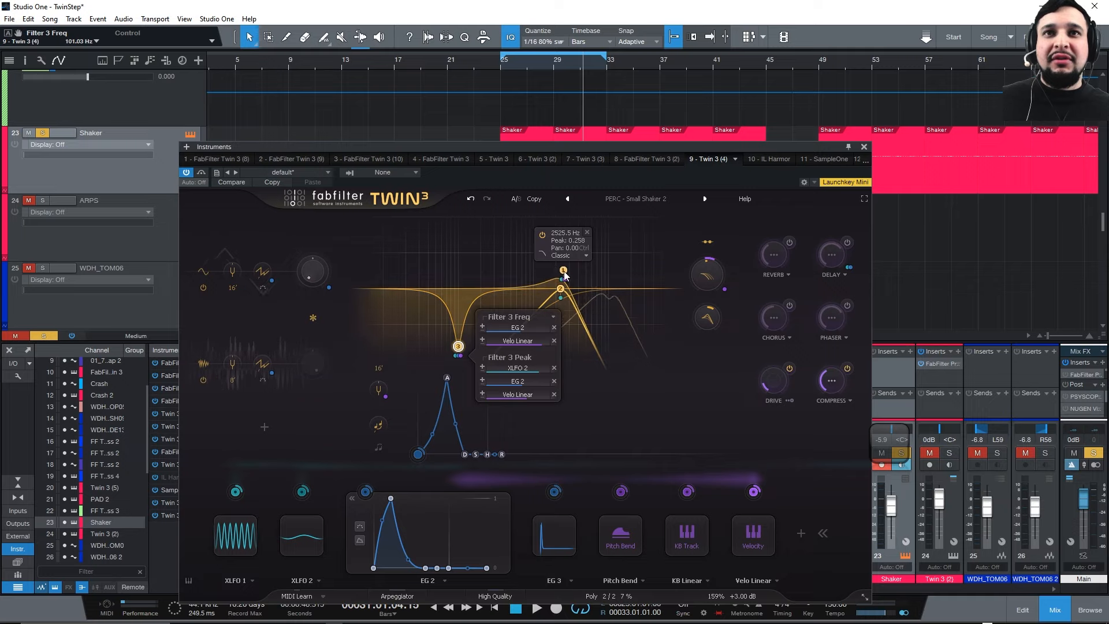
click(564, 272)
click(561, 279)
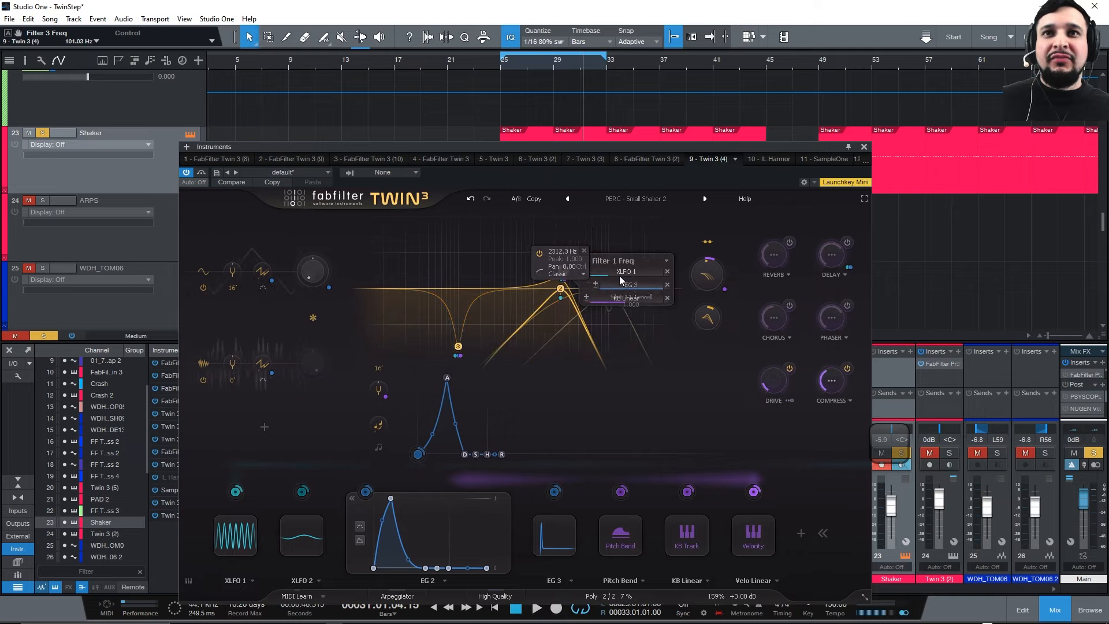
click(561, 289)
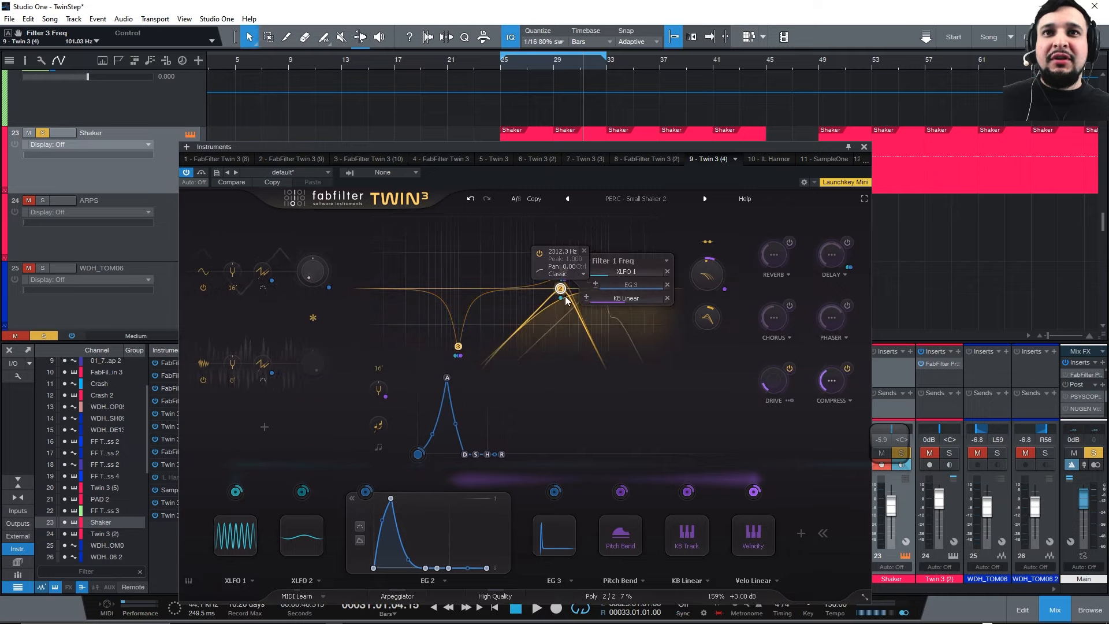
click(560, 298)
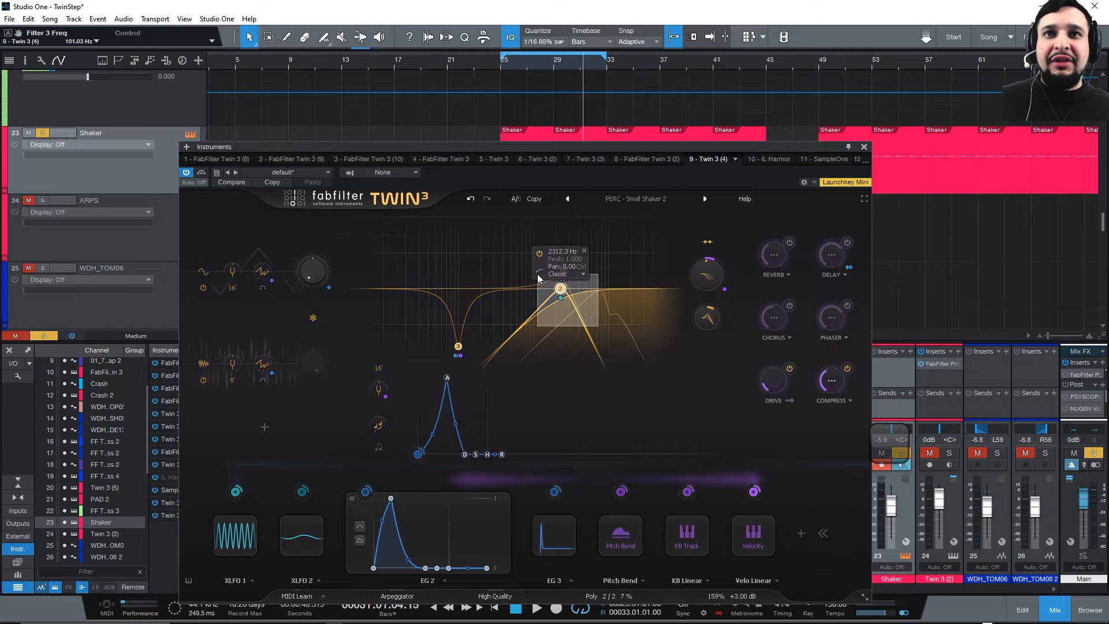
Set filter 3's style to Raw with a peak of about -0.77 and audition the loop.
mouse_move(458, 346)
mouse_down()
mouse_move(439, 358)
mouse_move(434, 333)
mouse_move(440, 341)
mouse_move(406, 331)
mouse_move(460, 325)
mouse_move(471, 369)
mouse_move(441, 387)
mouse_move(448, 301)
mouse_move(453, 356)
mouse_move(458, 343)
mouse_up()
key(space)
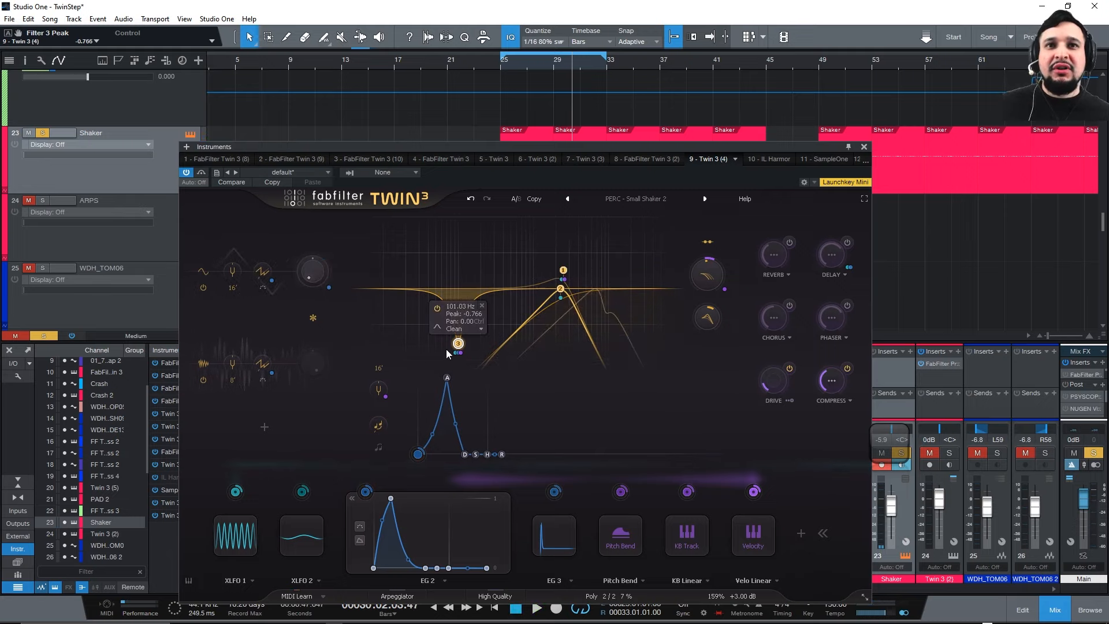
click(455, 328)
click(479, 363)
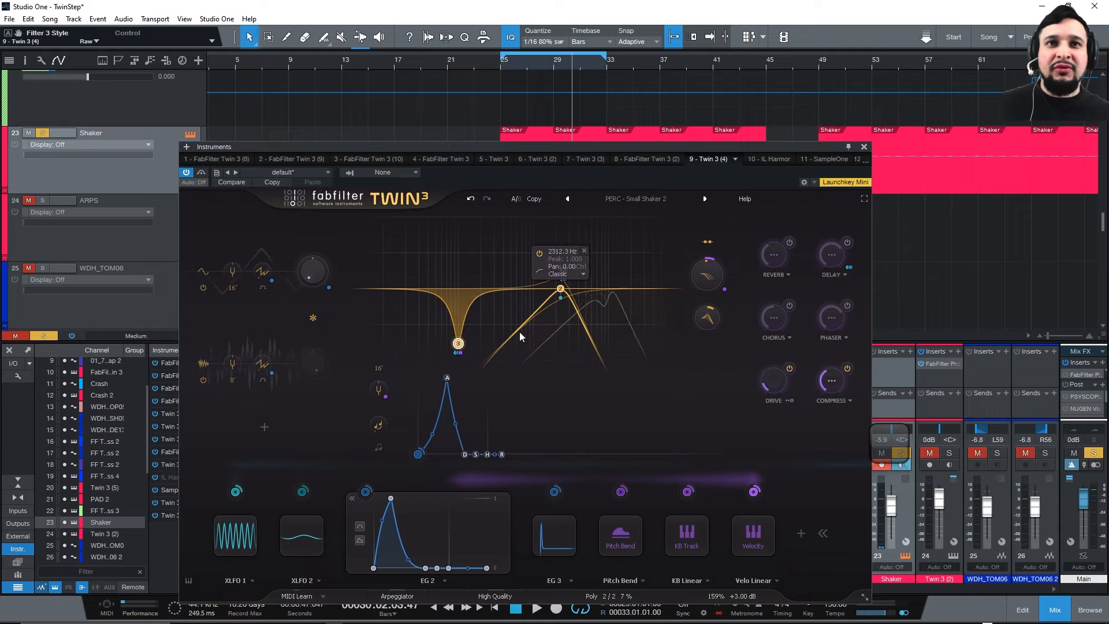
mouse_move(458, 343)
mouse_down()
mouse_move(526, 332)
mouse_move(482, 306)
mouse_move(449, 332)
mouse_move(456, 354)
mouse_move(449, 280)
mouse_move(456, 343)
mouse_up()
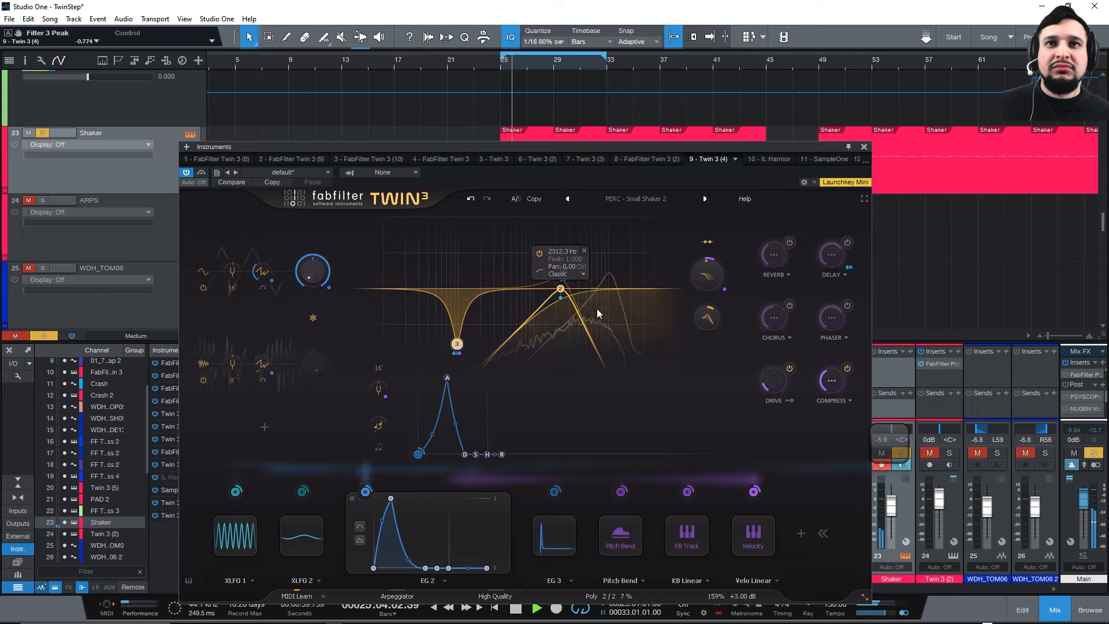
Try the Tube style on filter 2, audition Metal, and move filter 1's frequency to 2961.3 Hz.
click(566, 274)
click(588, 323)
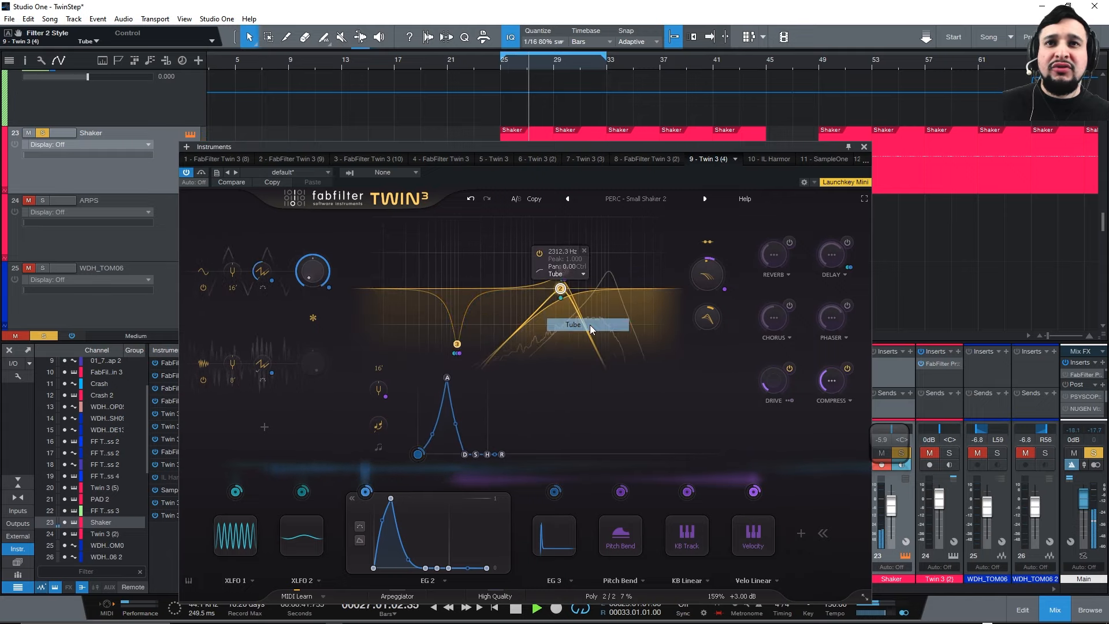
mouse_move(560, 288)
mouse_down()
mouse_move(546, 276)
mouse_move(561, 265)
mouse_move(557, 256)
mouse_move(568, 269)
mouse_up()
click(551, 275)
click(568, 336)
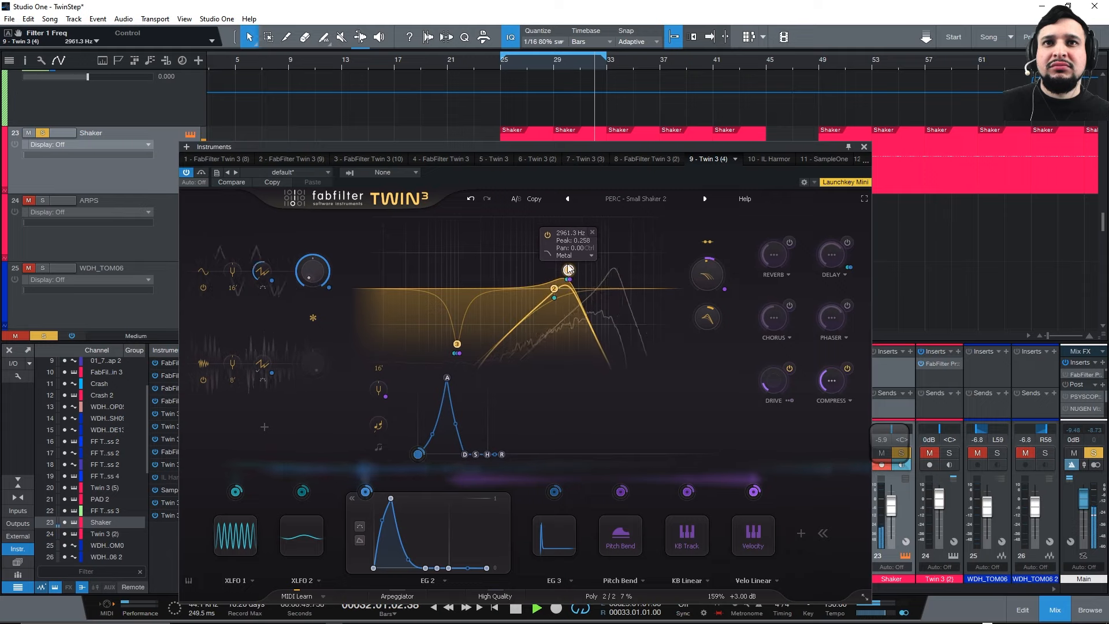
Set filter 1's style to Hollow and its peak to 0.339 while the loop plays.
click(566, 255)
click(586, 368)
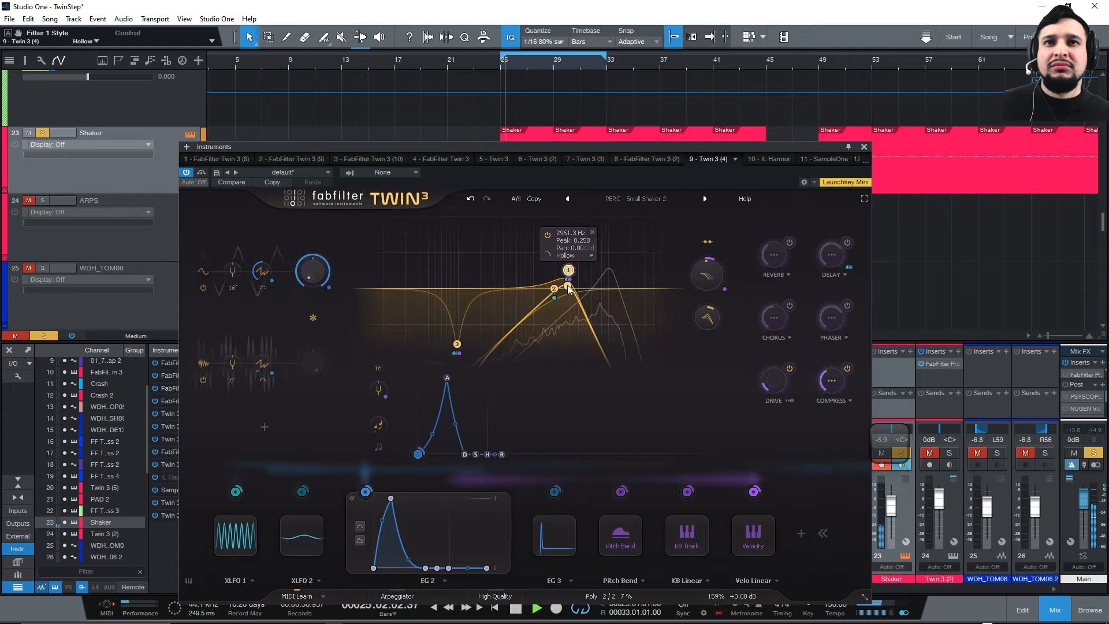
drag(568, 269, 568, 272)
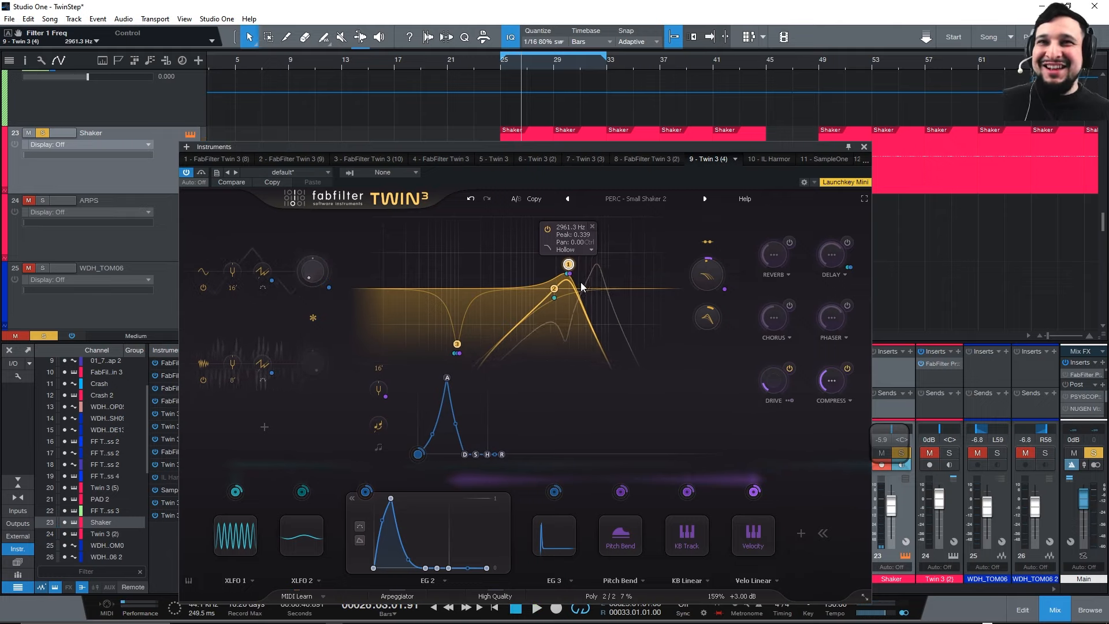
Enable the Shaker patch's Reverb and Delay effects and audition the result.
click(789, 244)
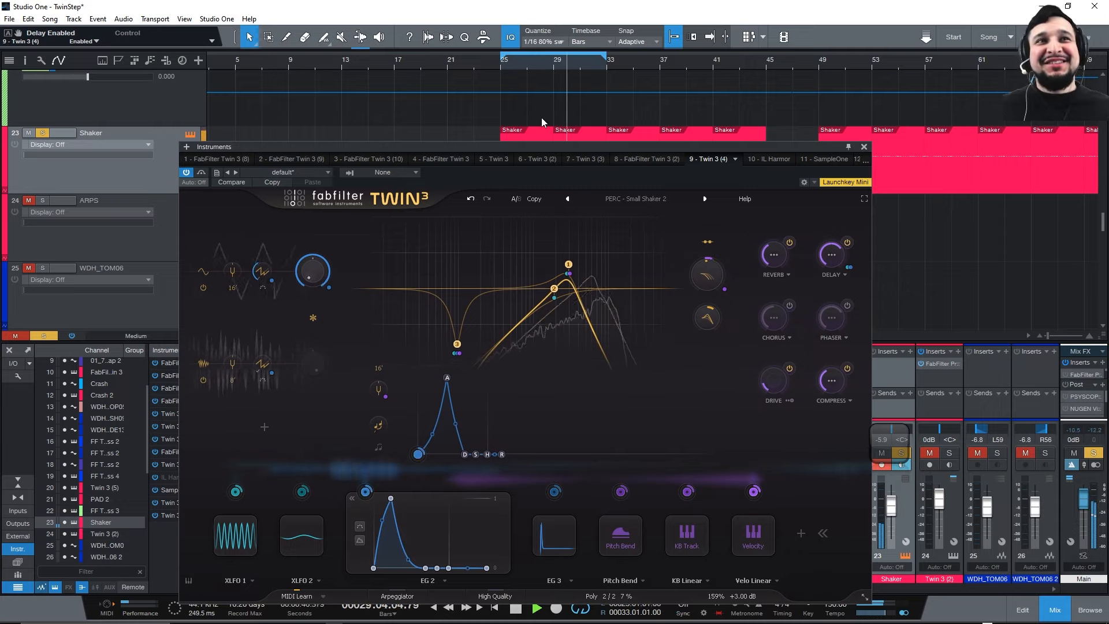
key(space)
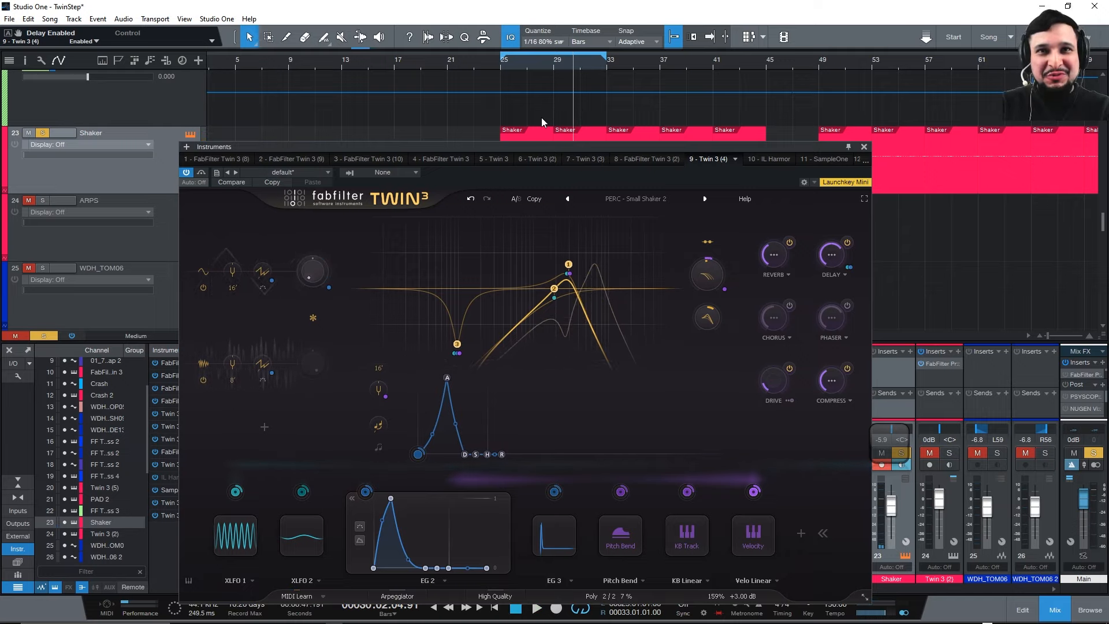
Unsolo the Shaker track, close its instrument window and play the full mix from bar 25 with looping off.
click(500, 67)
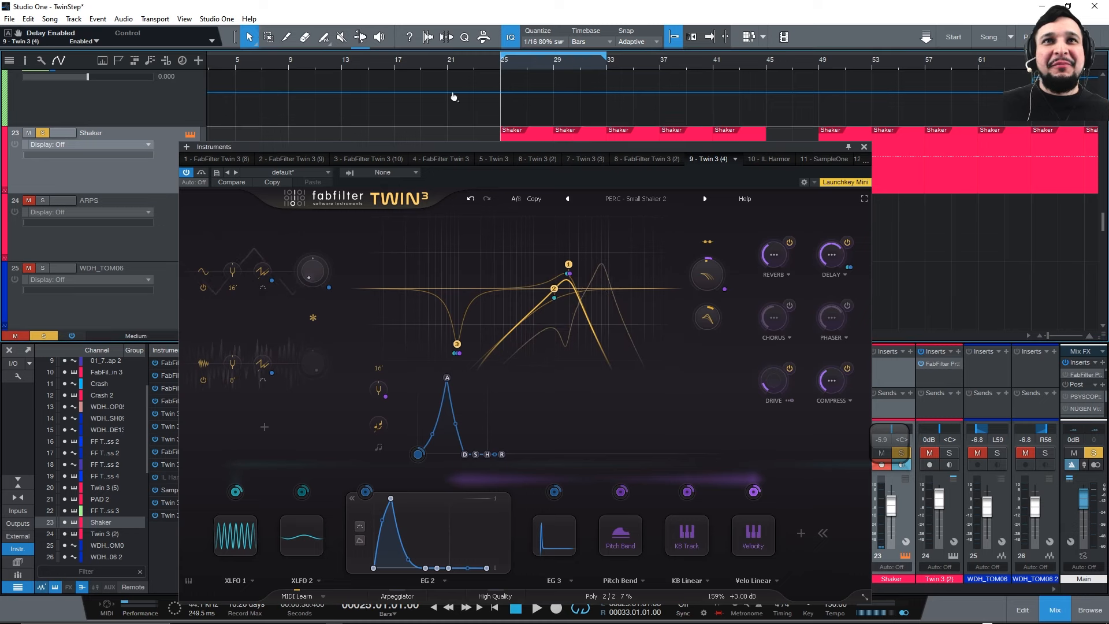
click(46, 134)
click(30, 133)
key(space)
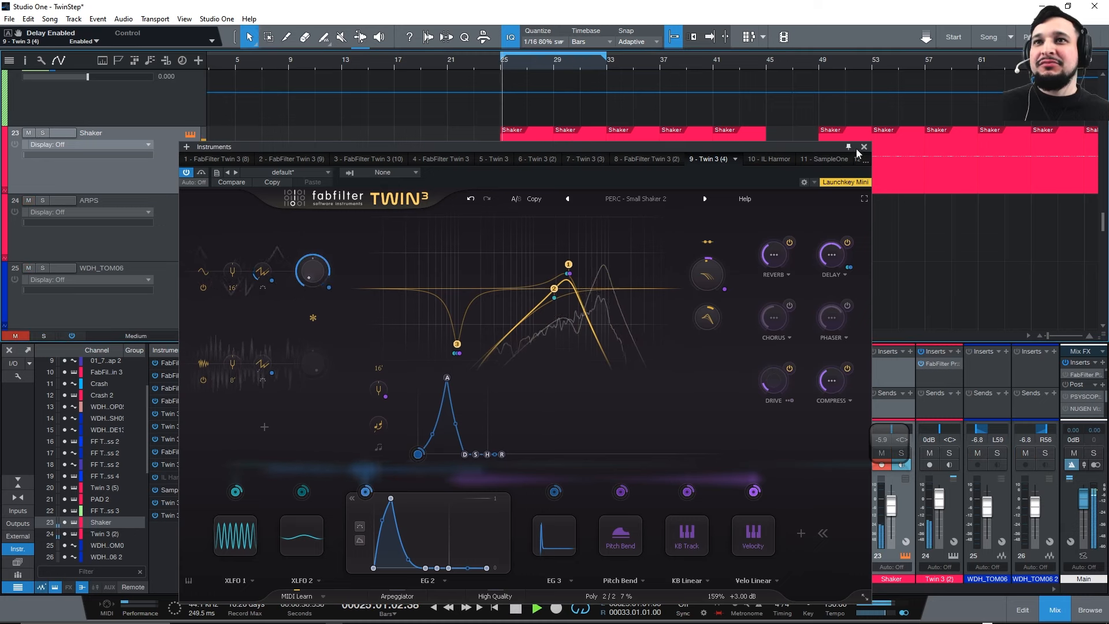
click(863, 147)
key(space)
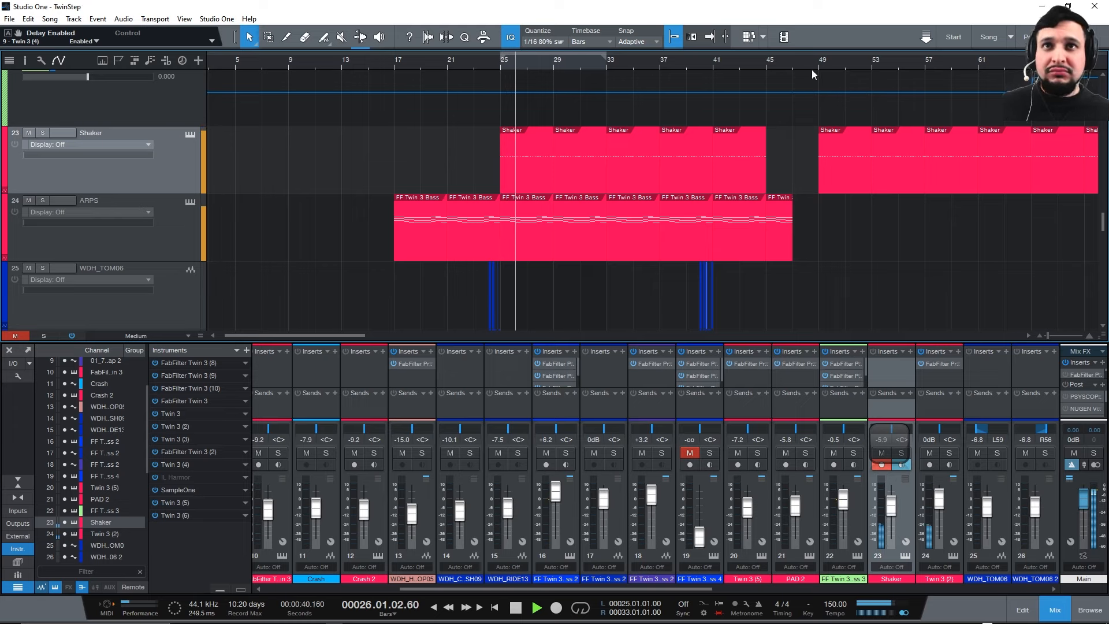
Look through the arrangement's drum, bass, pad and percussion tracks while the full mix plays.
scroll(622, 205, down, 5)
scroll(592, 234, up, 8)
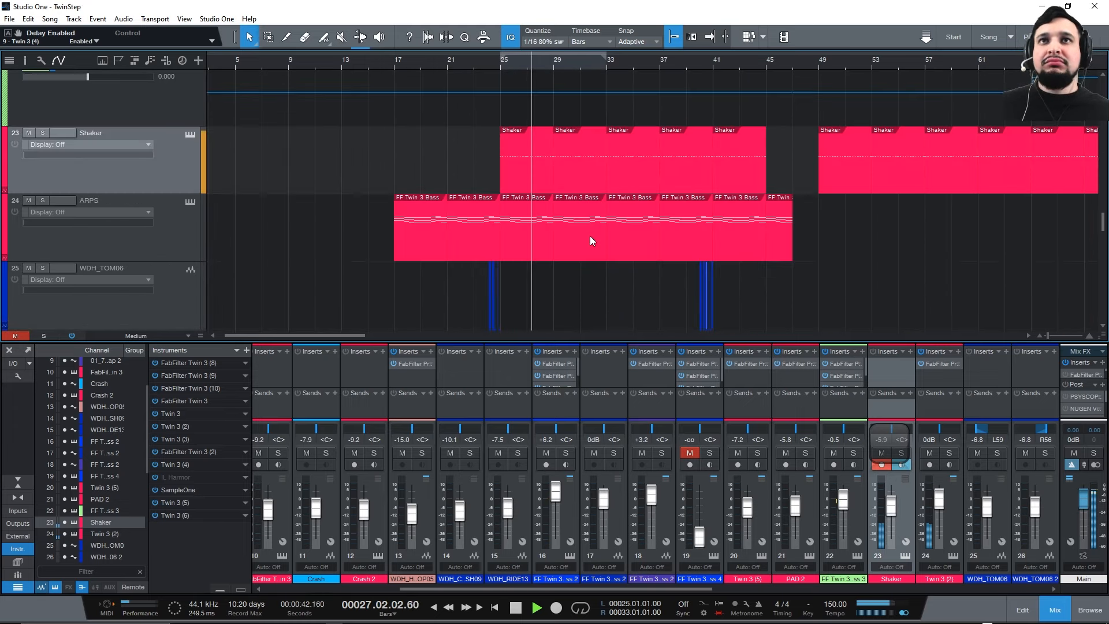
scroll(588, 234, up, 10)
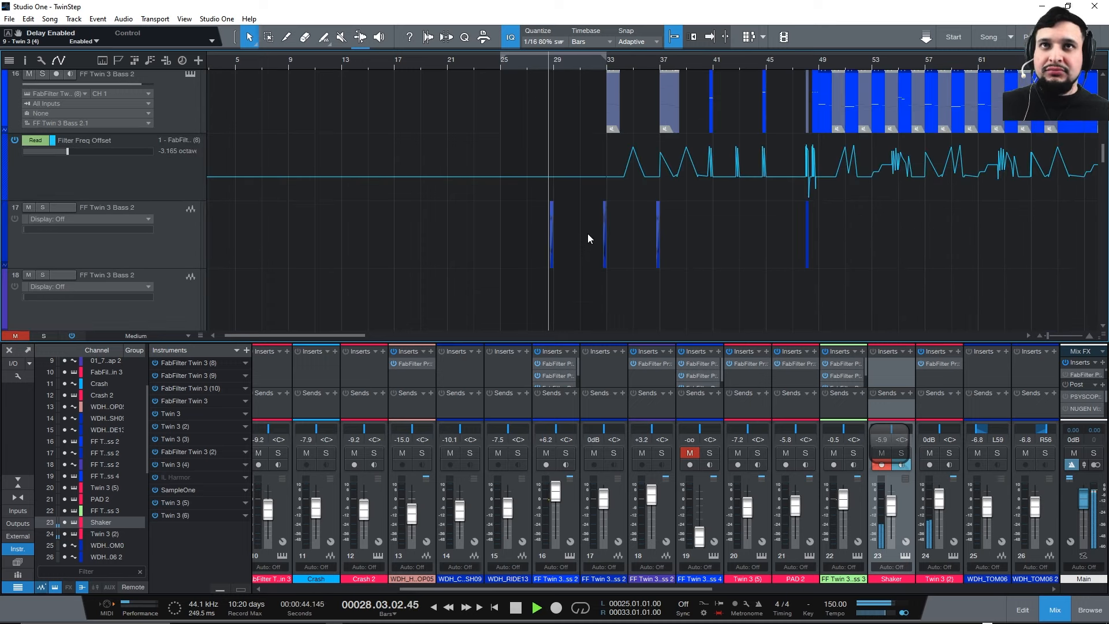
scroll(589, 231, up, 6)
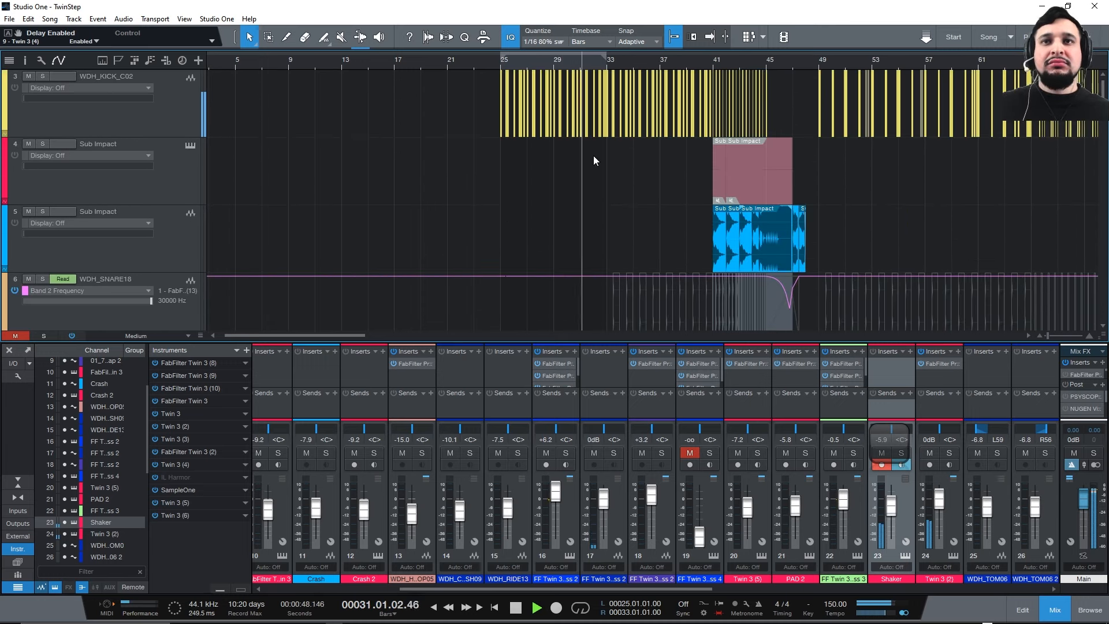
scroll(594, 155, down, 6)
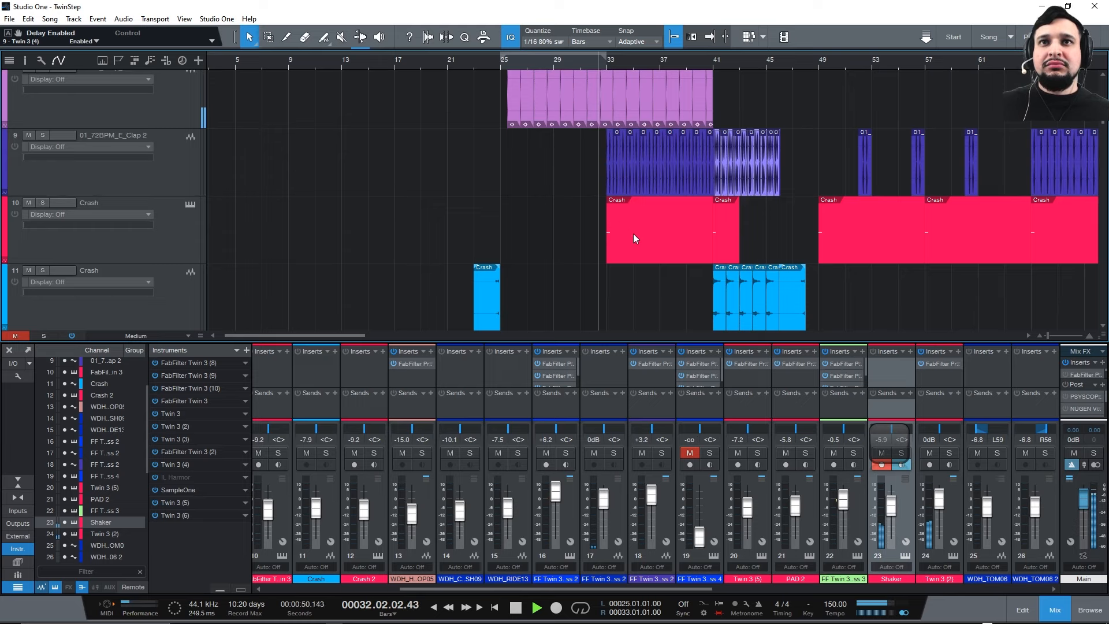
scroll(624, 252, up, 2)
scroll(619, 259, down, 3)
scroll(642, 295, down, 3)
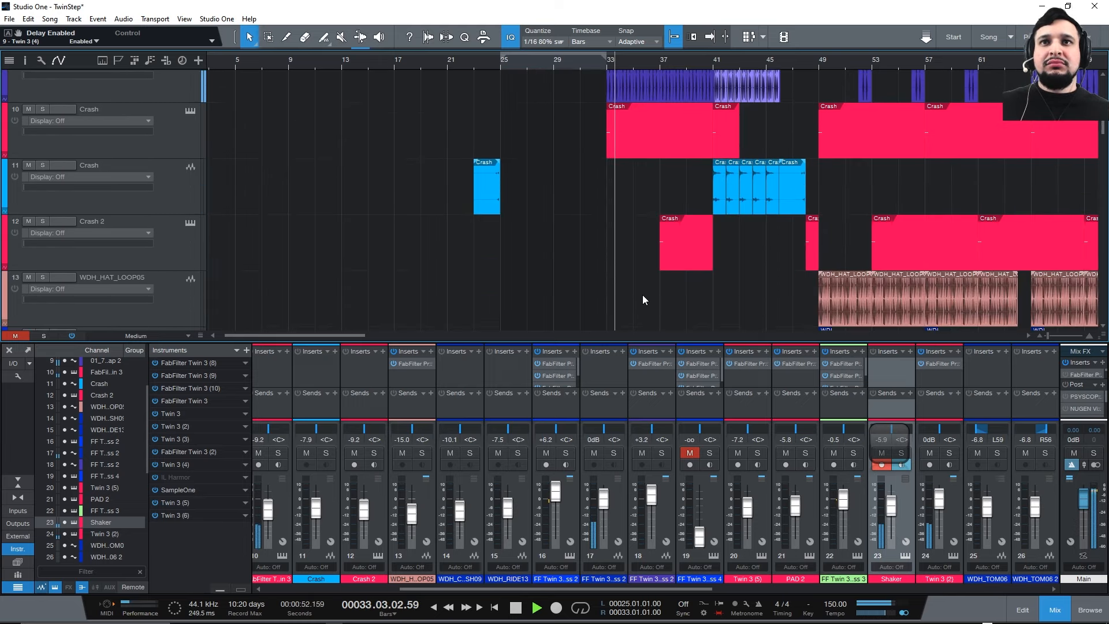
scroll(642, 295, down, 9)
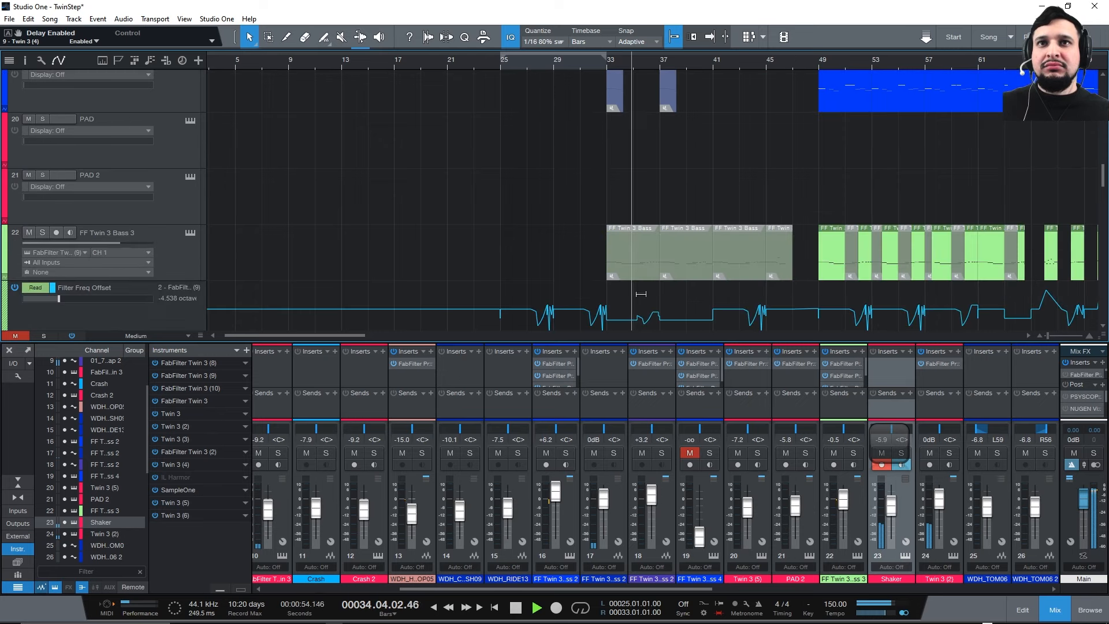
scroll(641, 294, down, 4)
scroll(639, 291, up, 18)
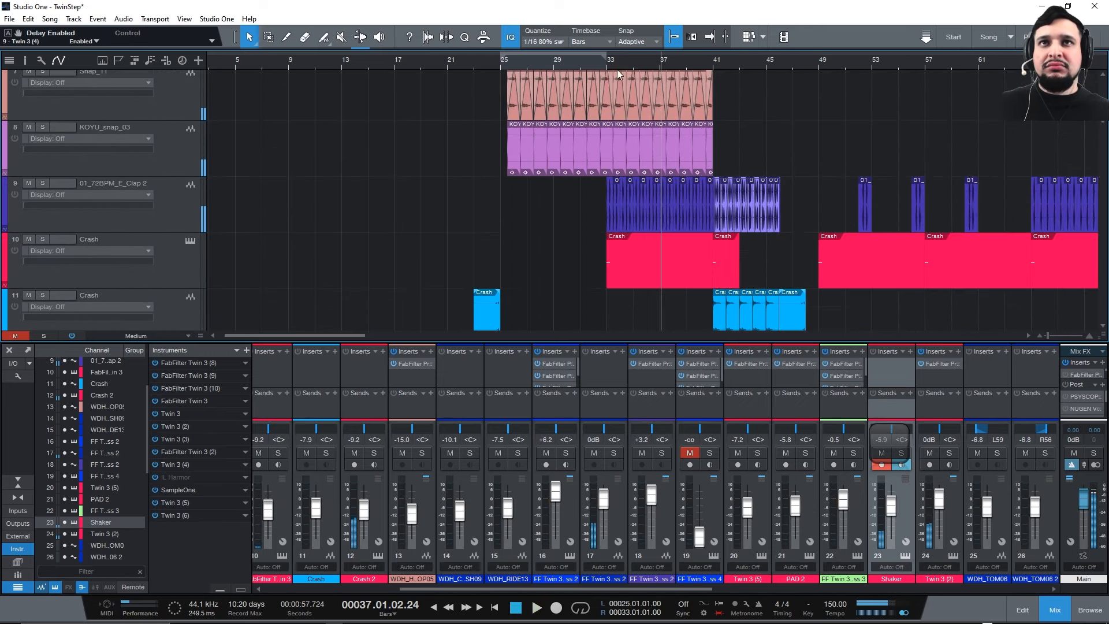
Place the playback position at the start of bar 33, with the kick and snare tracks in view.
drag(607, 58, 530, 90)
scroll(598, 237, up, 4)
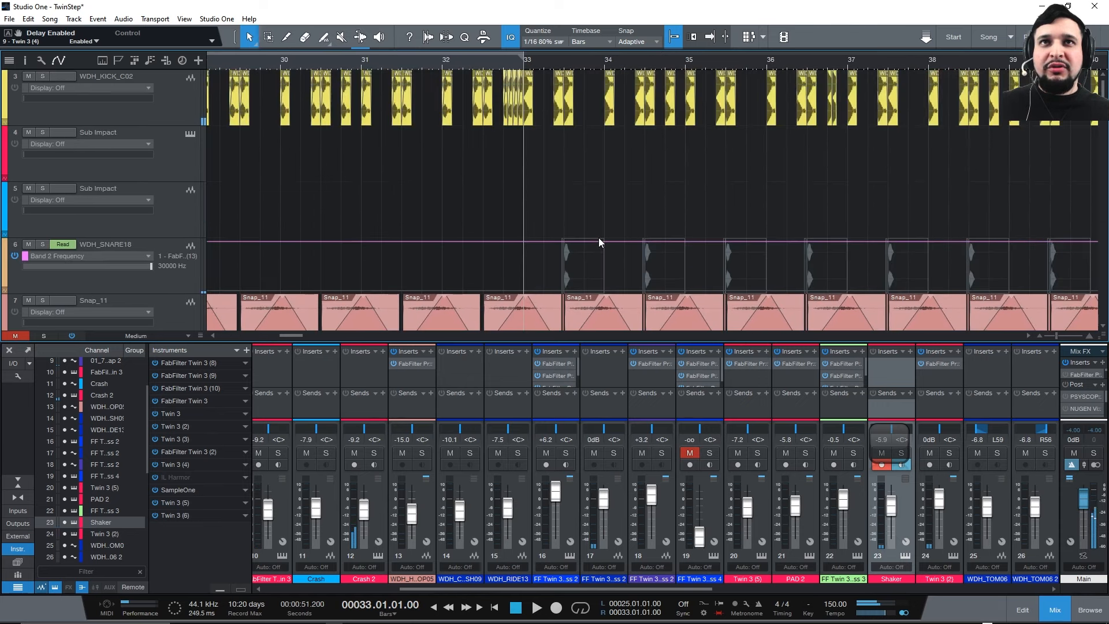
Solo the Crash instrument track below the clap track and play it from bar 33.
scroll(556, 224, down, 3)
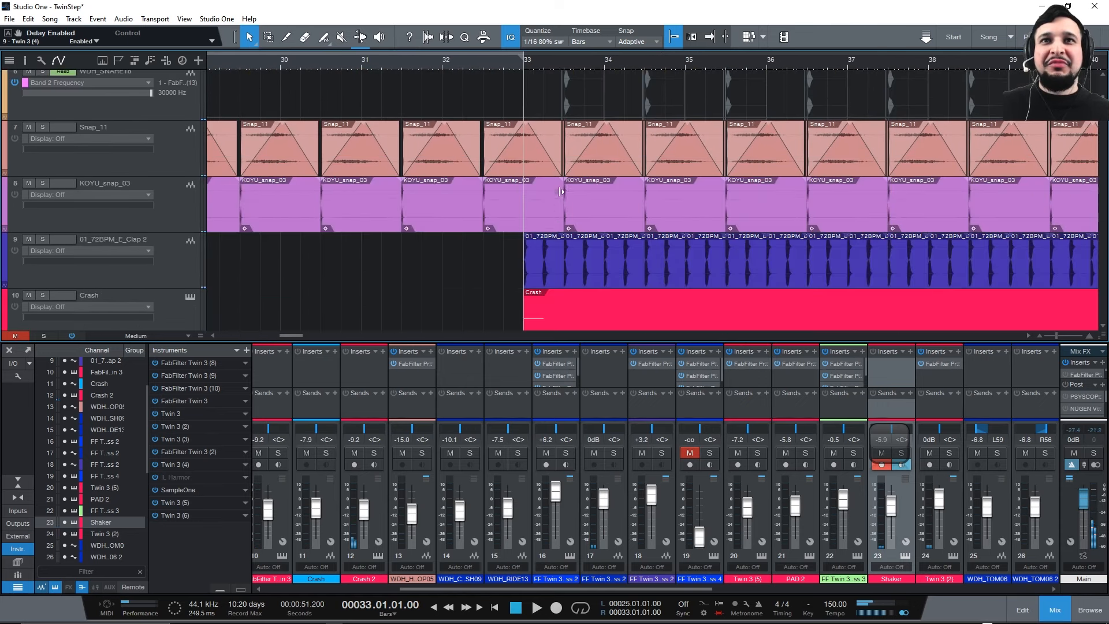
drag(580, 59, 726, 107)
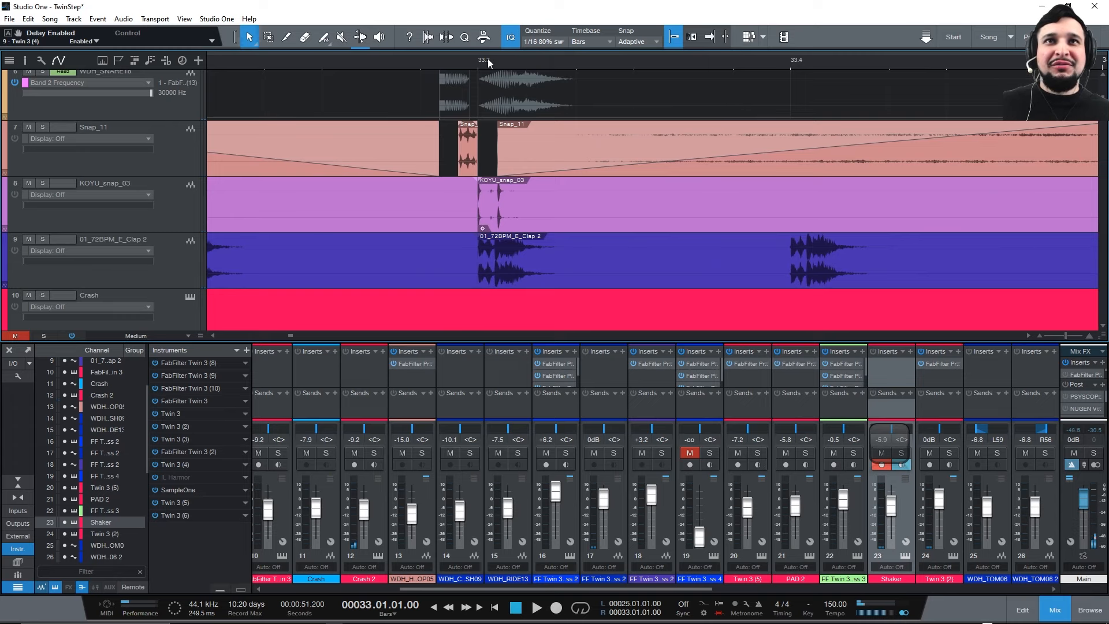
drag(487, 58, 600, 228)
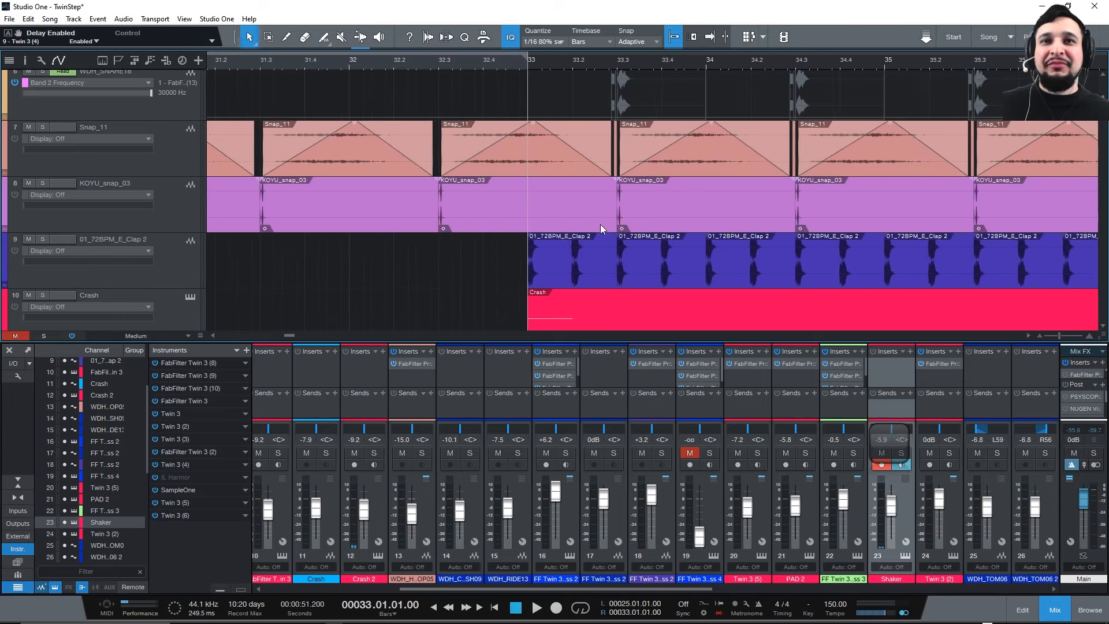
scroll(601, 224, down, 15)
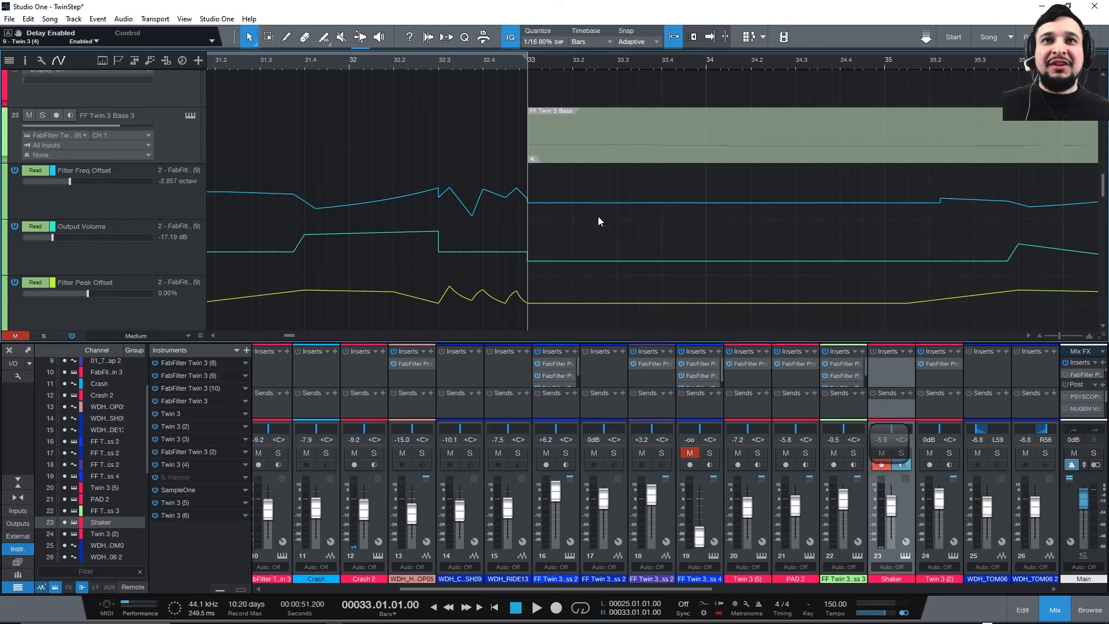
scroll(598, 216, up, 15)
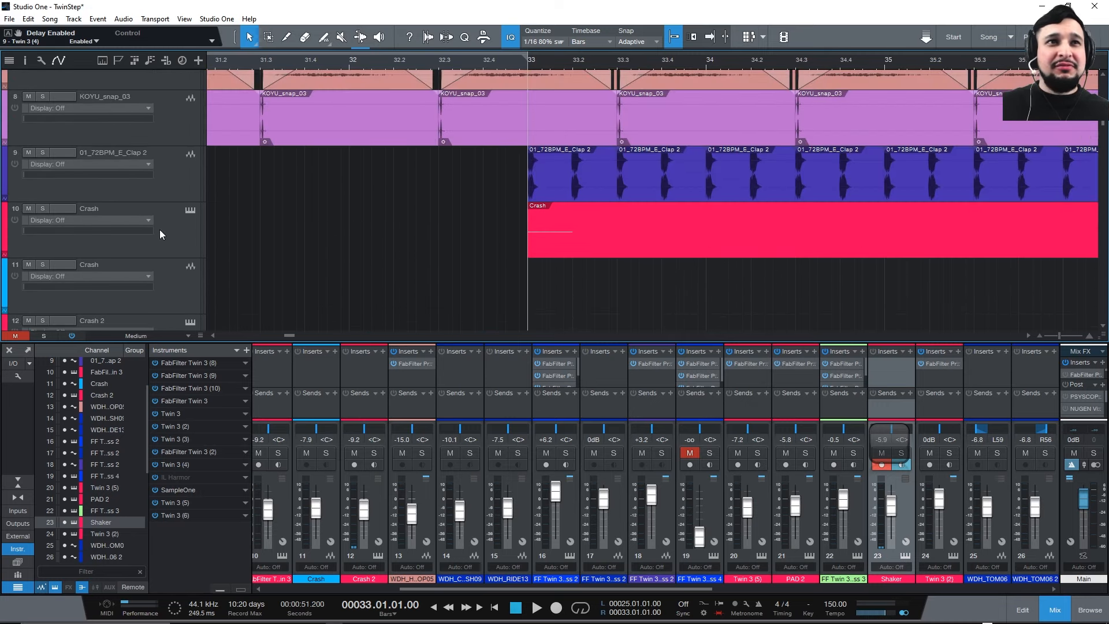
click(44, 208)
key(space)
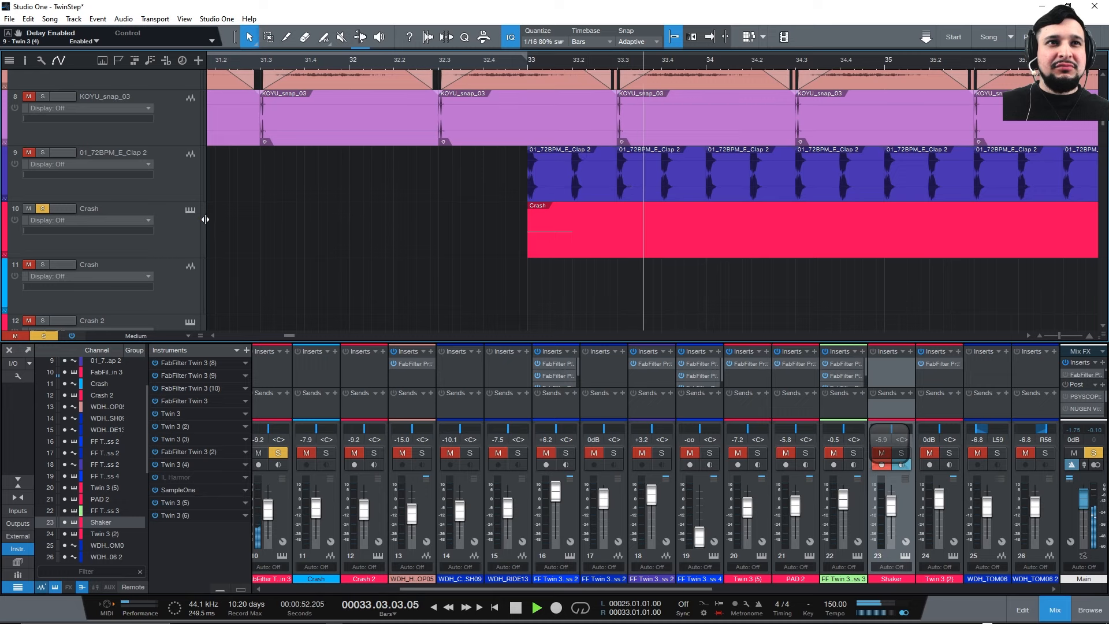
key(space)
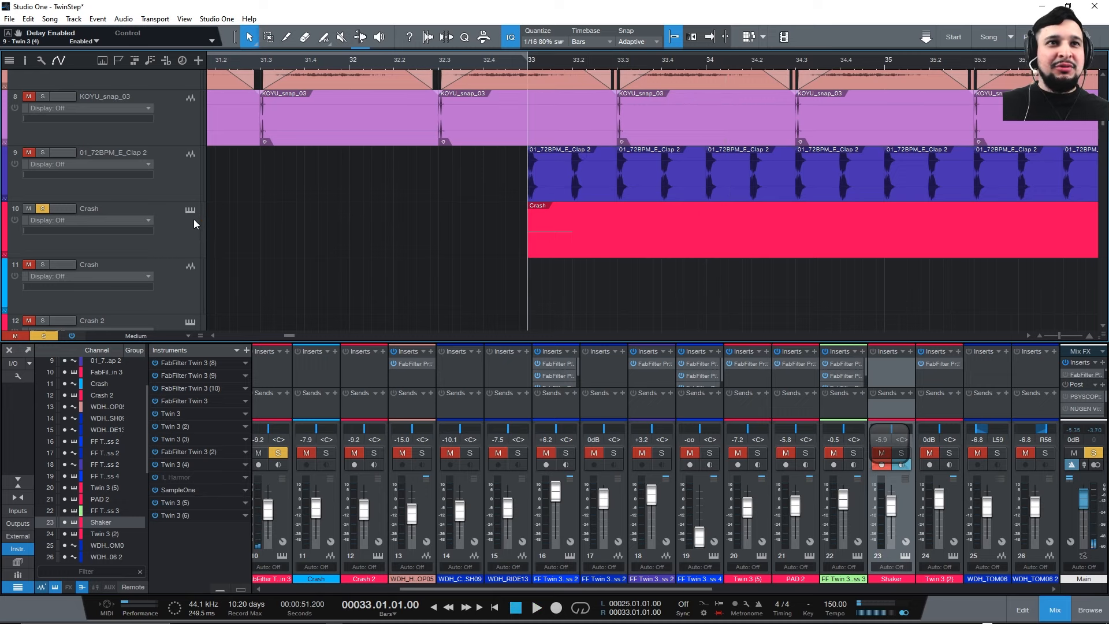
Open the Crash track's Twin 3 instrument and audition the unchanged patch from bar 33.
click(191, 212)
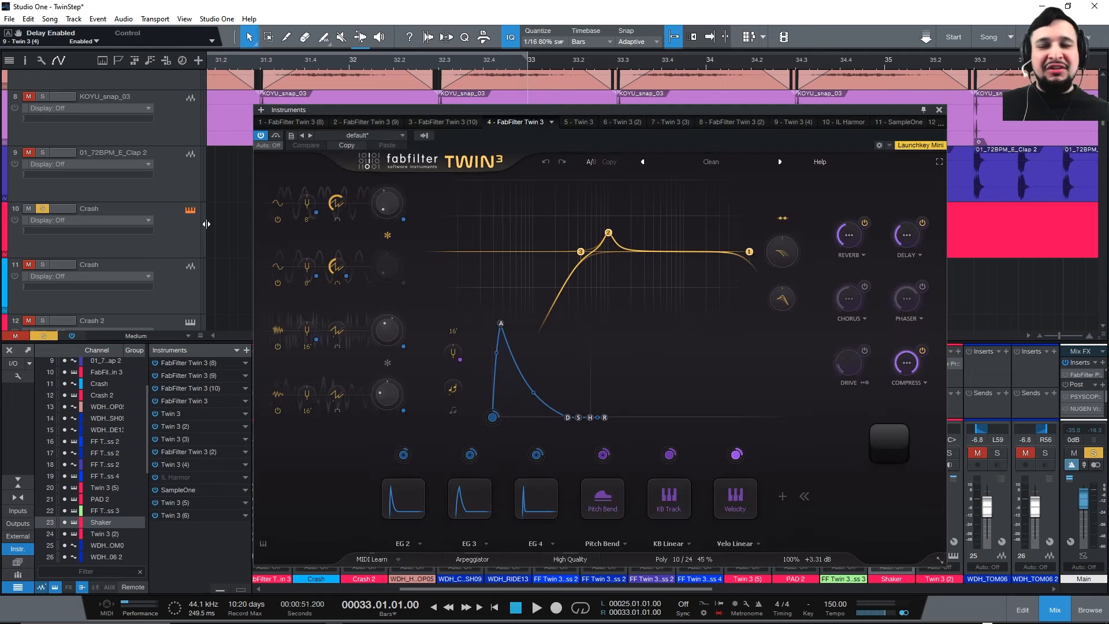
key(space)
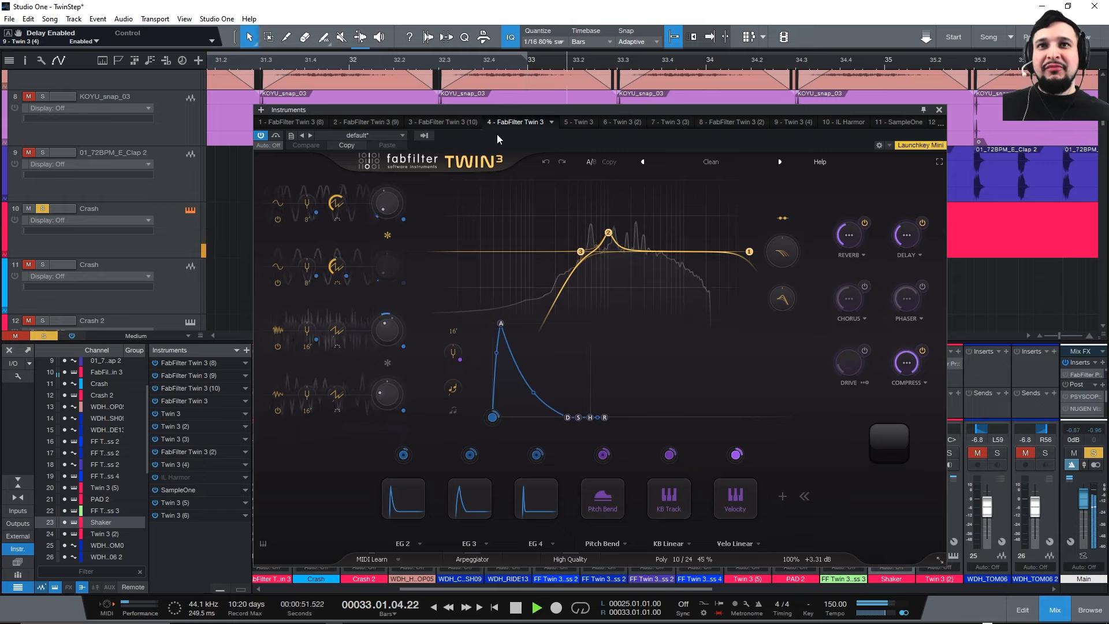
key(space)
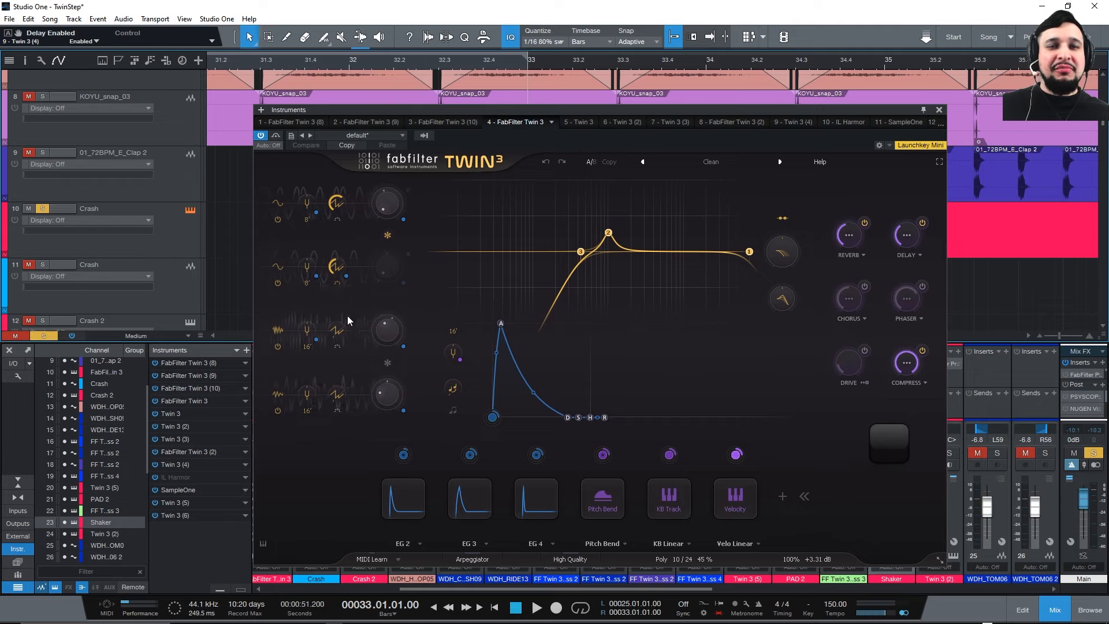
Disable oscillators 3 and 4 in the Crash patch and audition the remaining two oscillators.
click(278, 347)
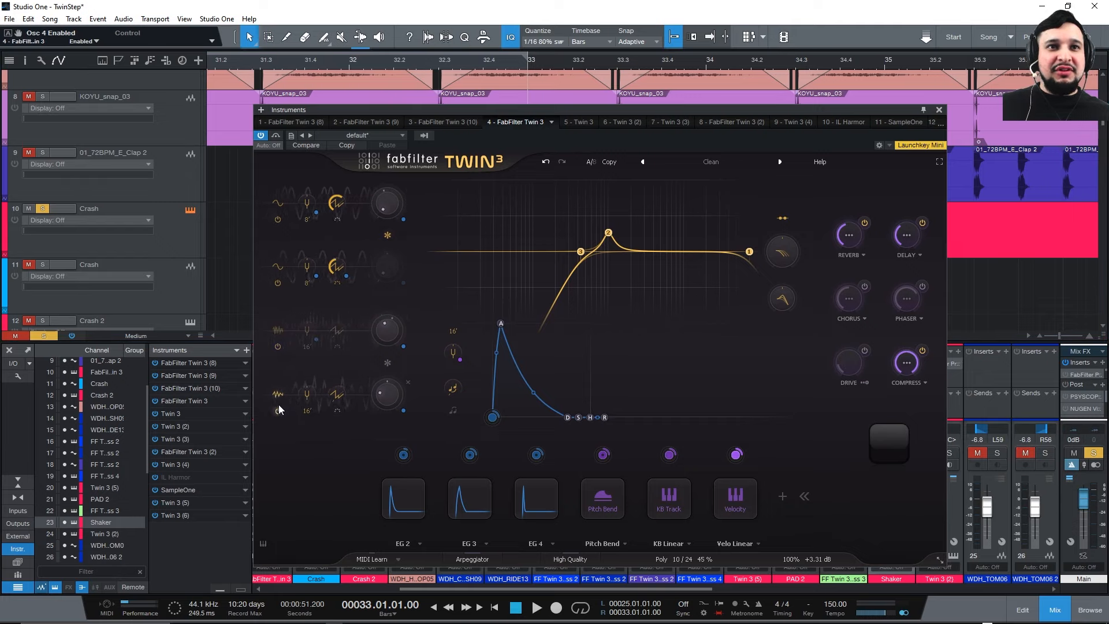
key(space)
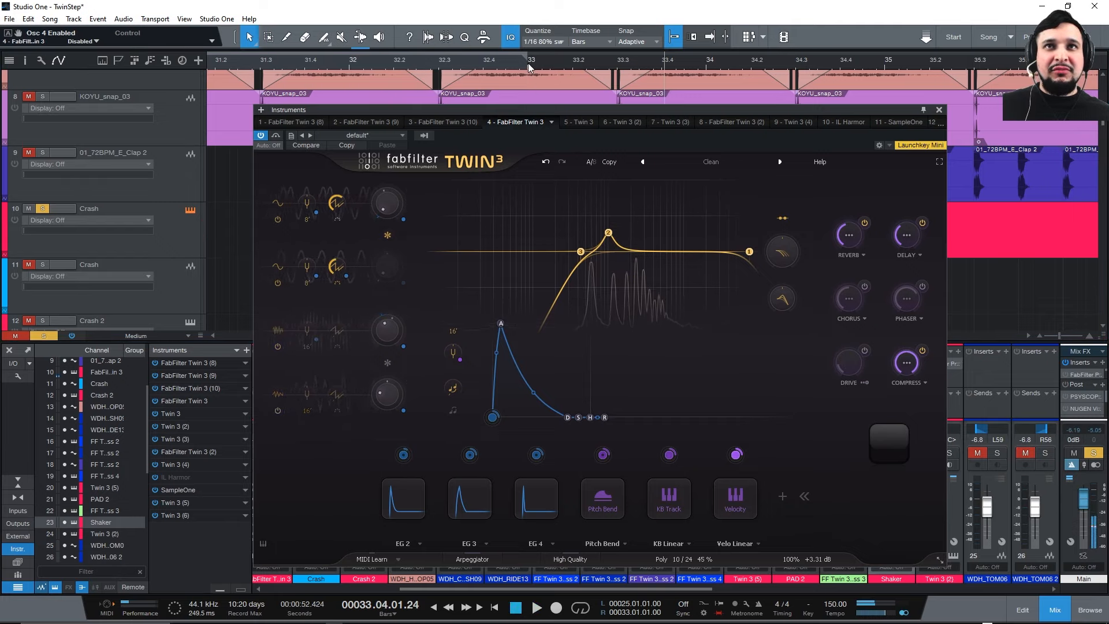
key(space)
Switch ring modulation between oscillators 1 and 2 off and on again, and play the Crash.
click(391, 234)
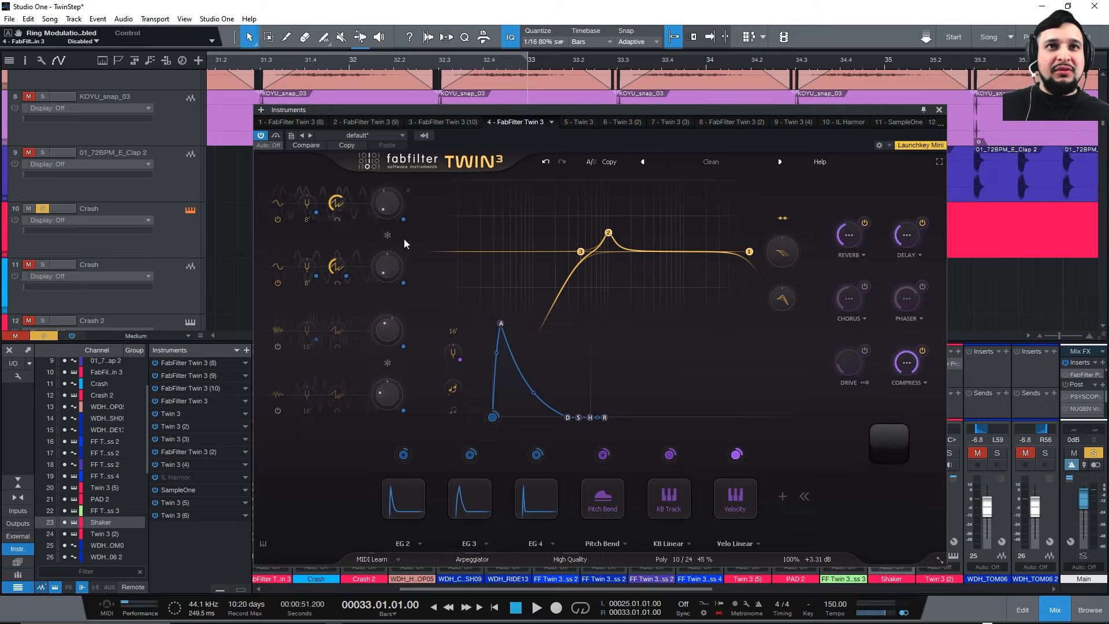
click(389, 234)
key(space)
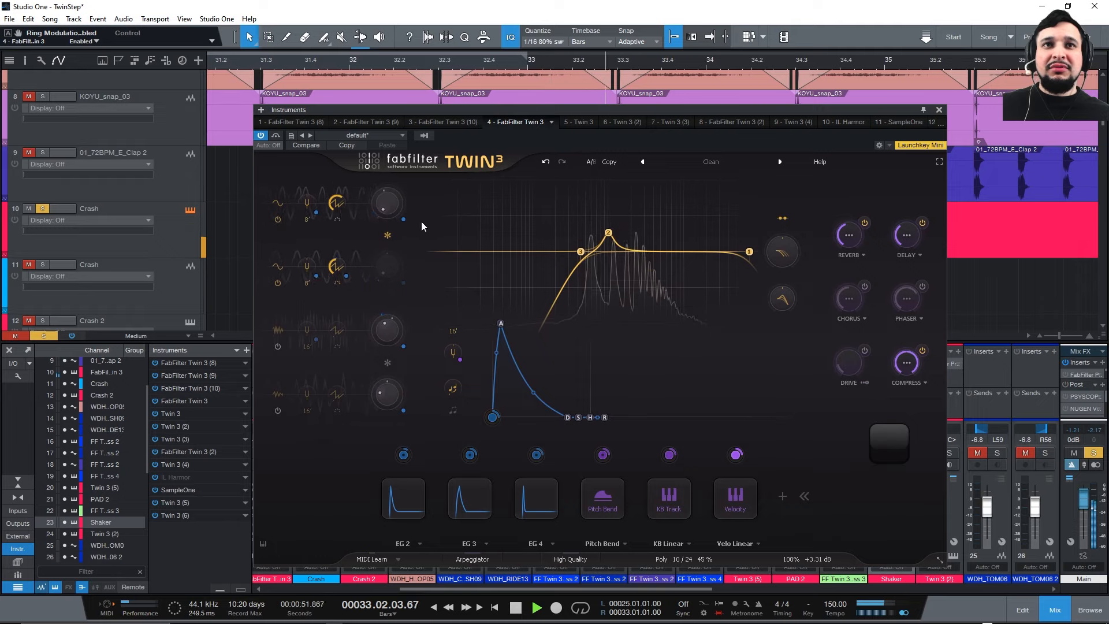
Disable ring modulation between oscillators 1 and 2 and compare the Crash with their Sync amounts lowered and restored.
click(385, 233)
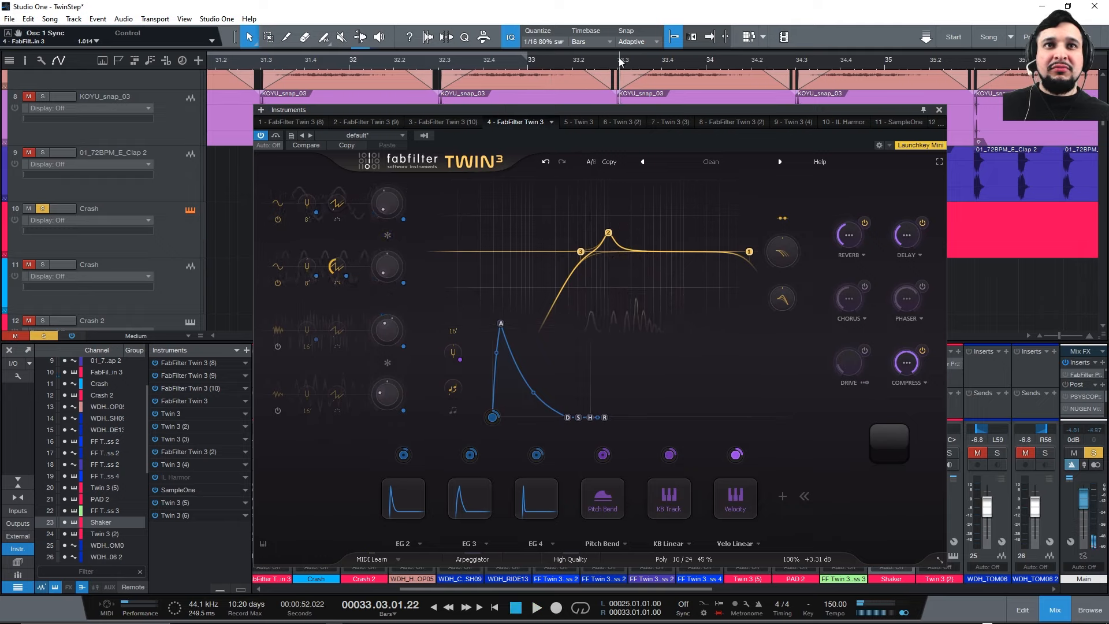
key(space)
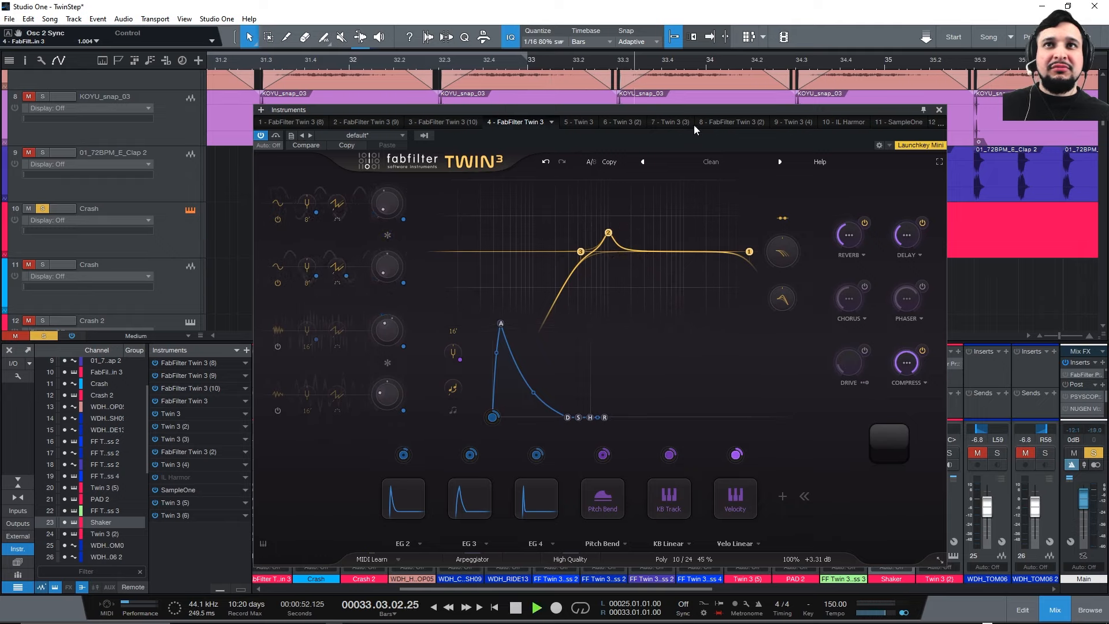
key(space)
click(614, 58)
key(space)
key(space)
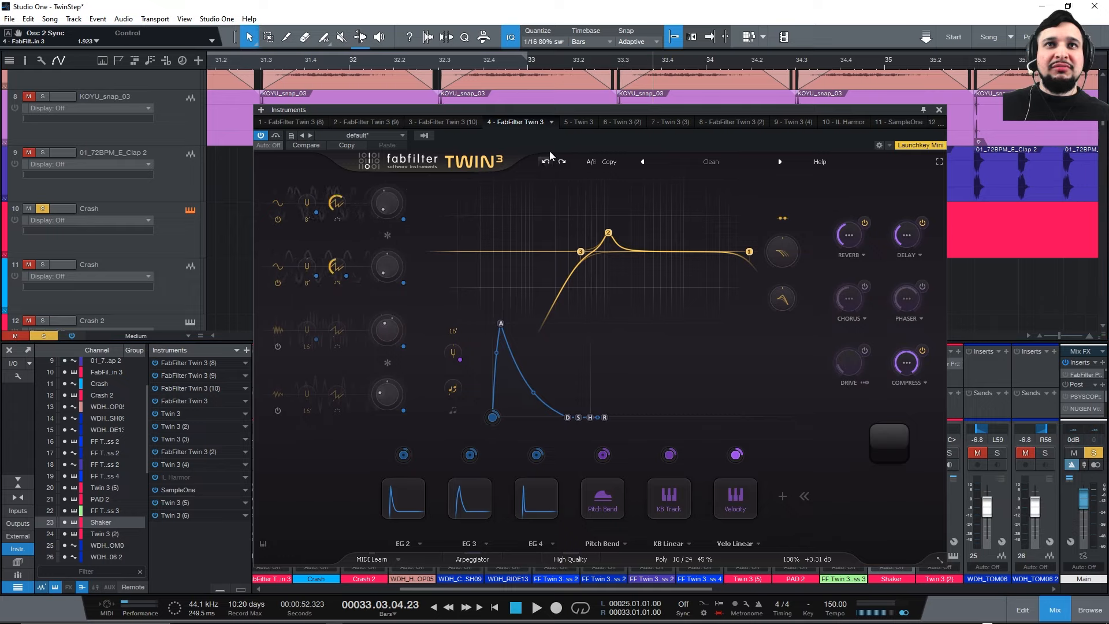
click(617, 60)
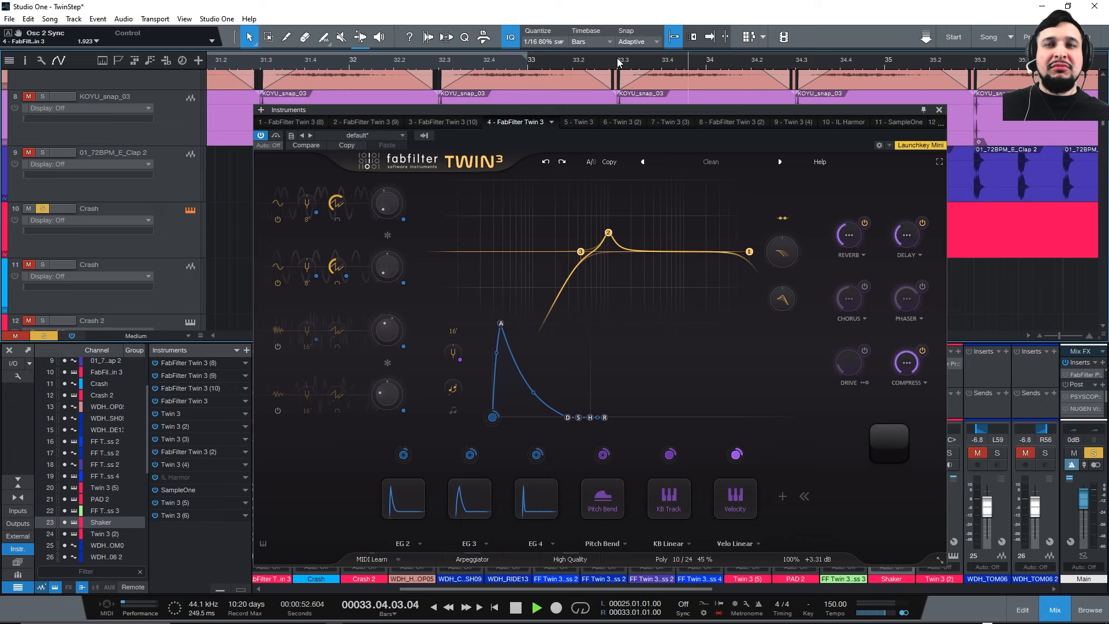
Lower the Sync of oscillators 1 and 2, with Osc 2 Sync at 1.000, and audition the Crash.
drag(609, 112, 536, 75)
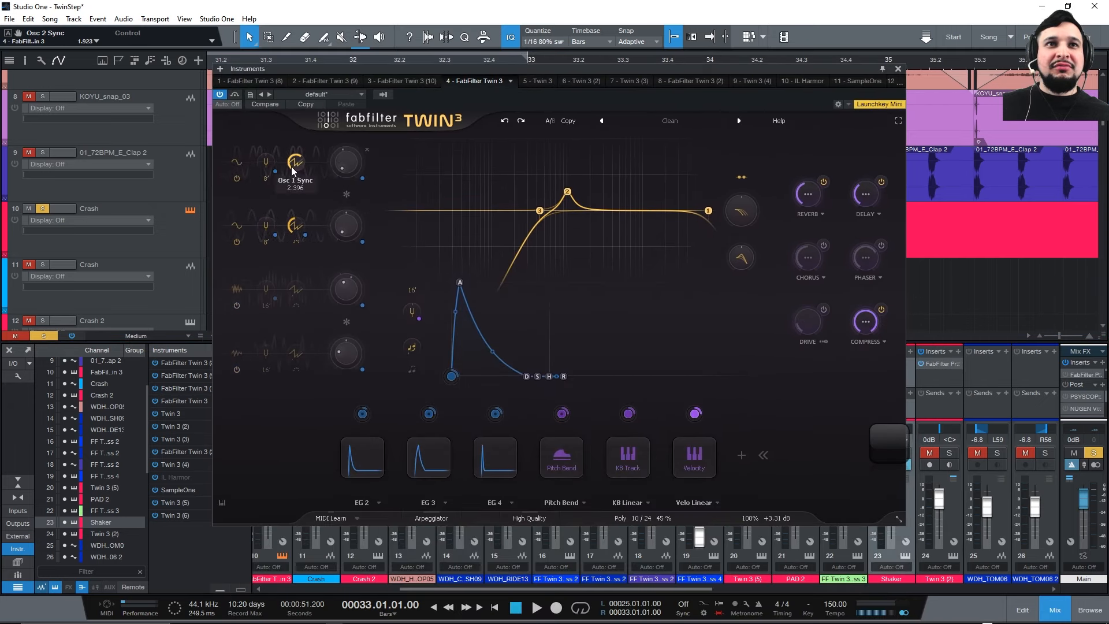
key(space)
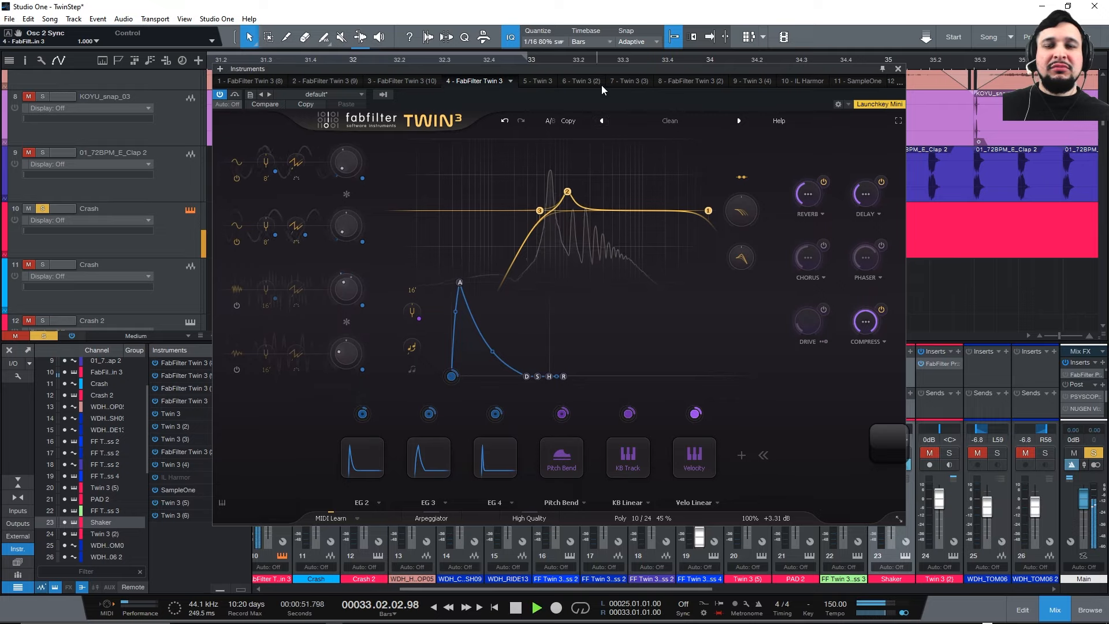
key(space)
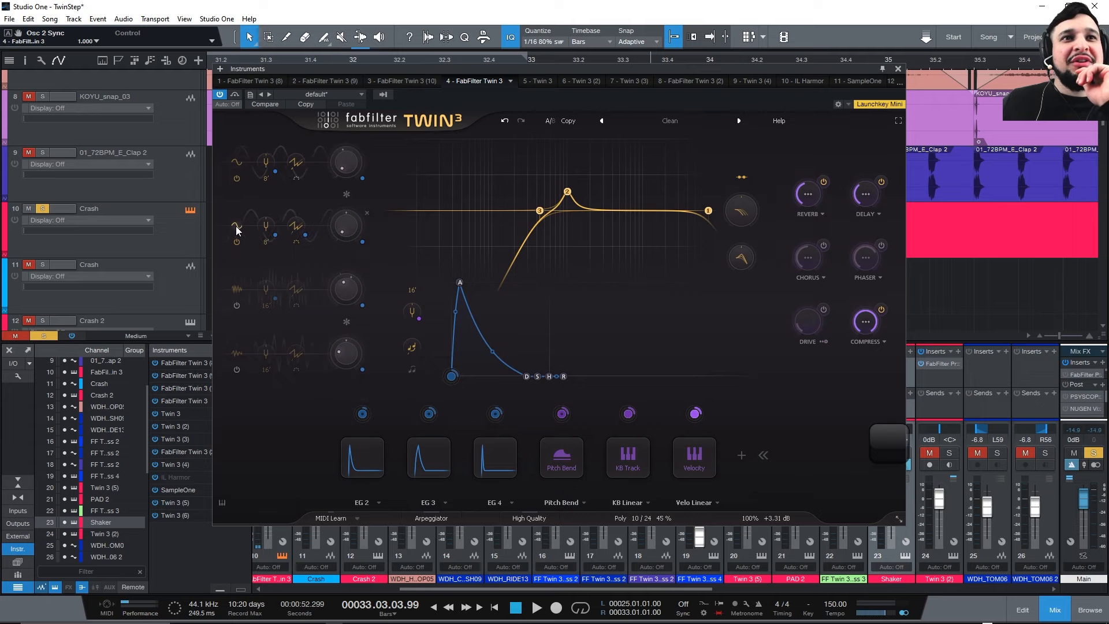
Move the instrument window clear of the timeline ruler and set the loop range over bar 33.
drag(589, 70, 568, 172)
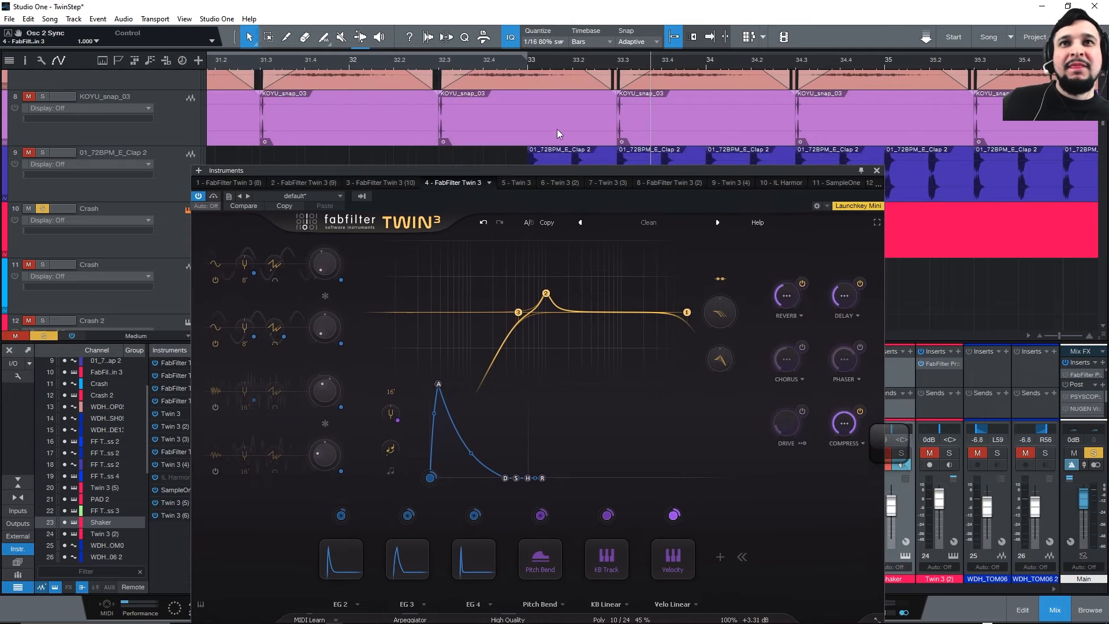
click(530, 69)
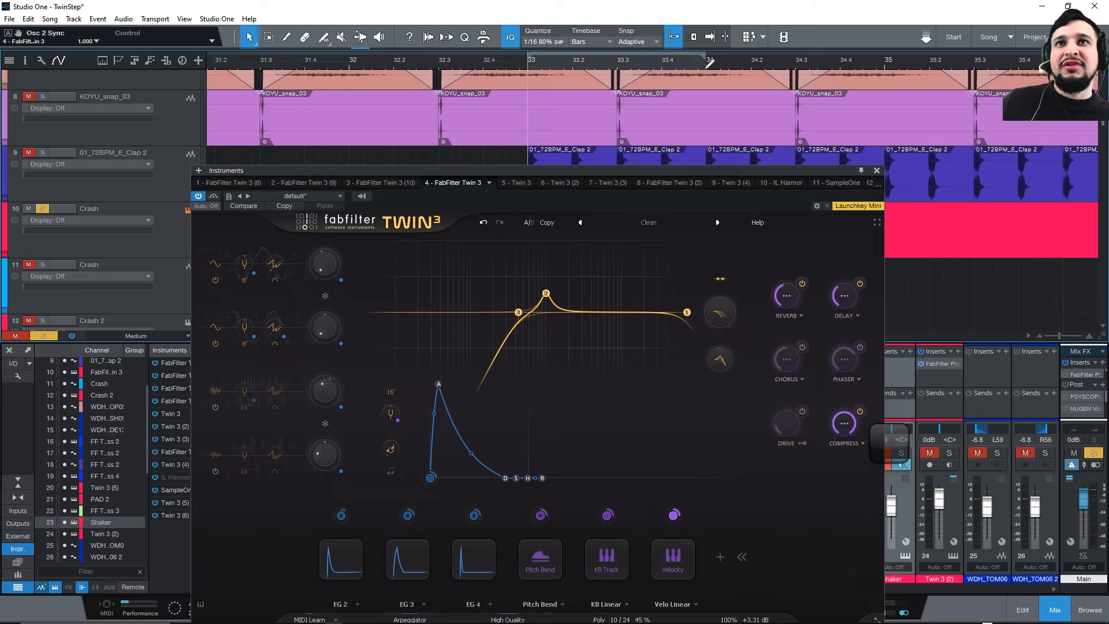
Try Osc 1 Sync at about 2.96, 3.92 and 1.73 while auditioning the Crash.
drag(277, 270, 281, 173)
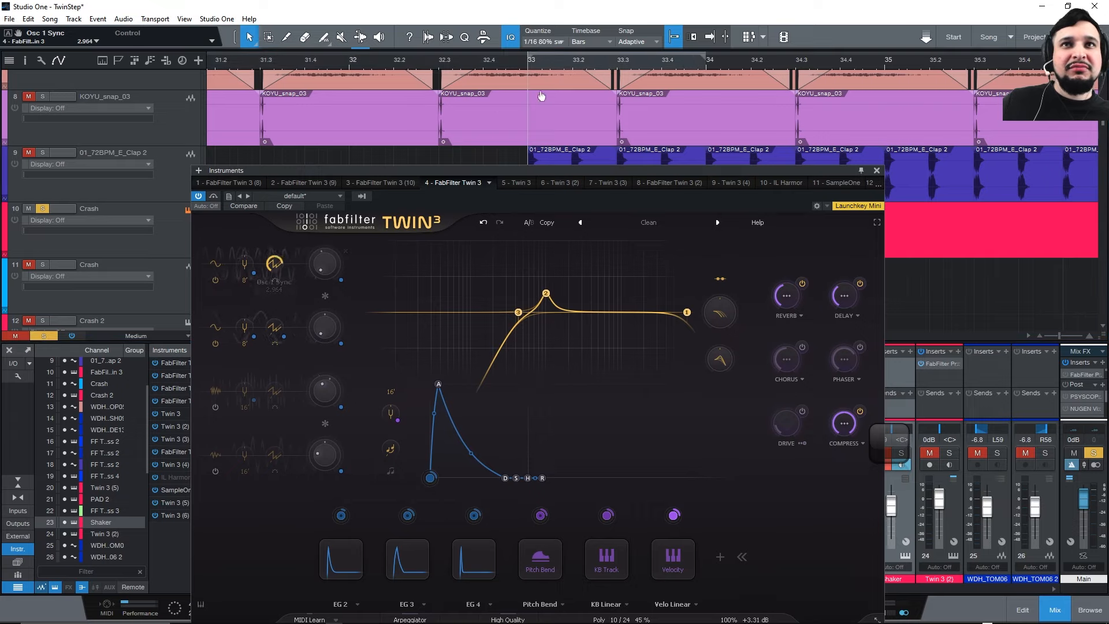
key(space)
drag(289, 274, 284, 241)
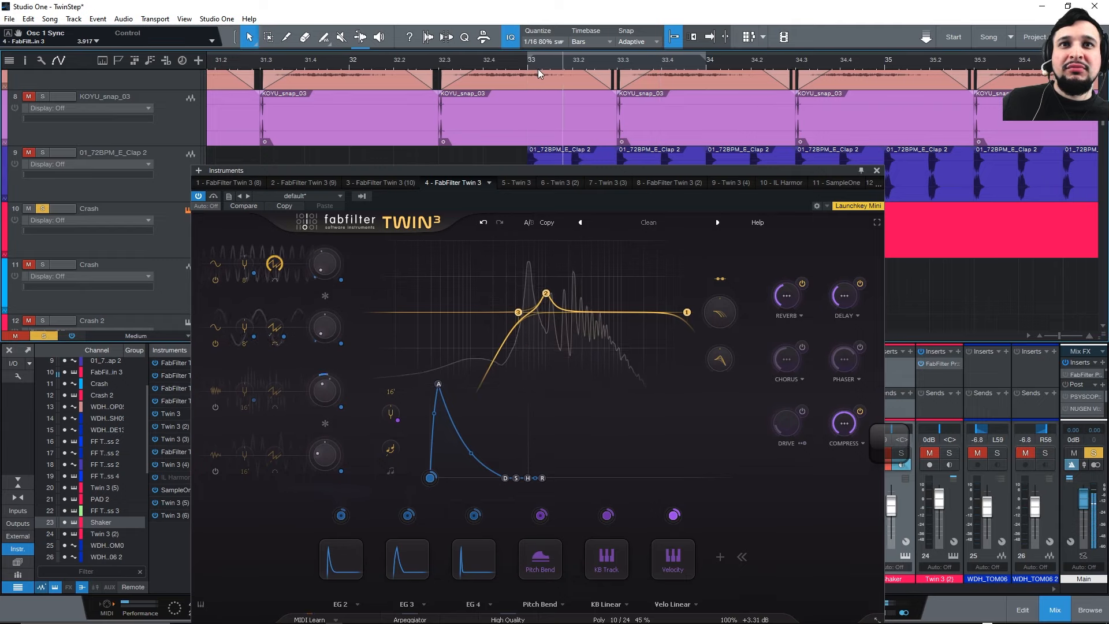
drag(275, 264, 280, 323)
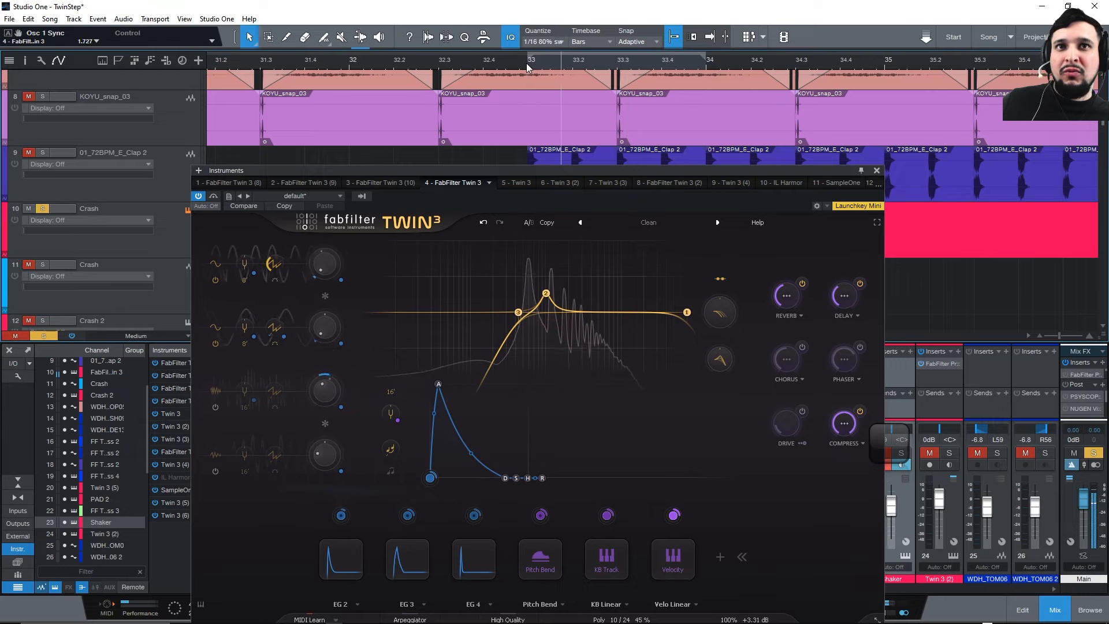
Undo the Crash patch's oscillator, ring modulation and Sync changes, and audition it from bar 33.
click(484, 223)
click(484, 222)
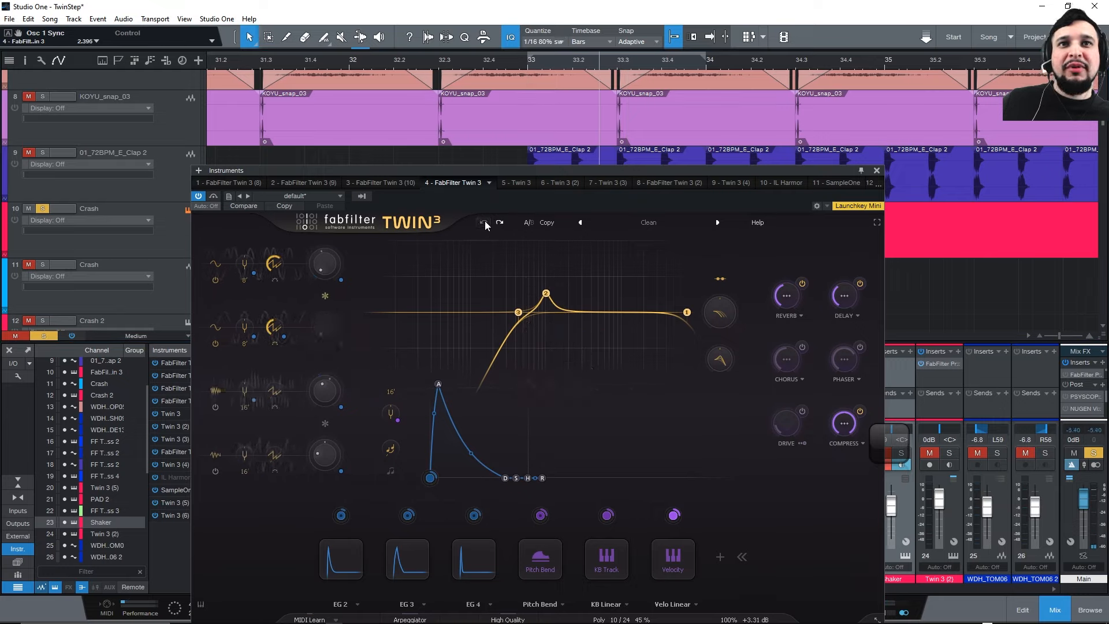
click(525, 60)
key(space)
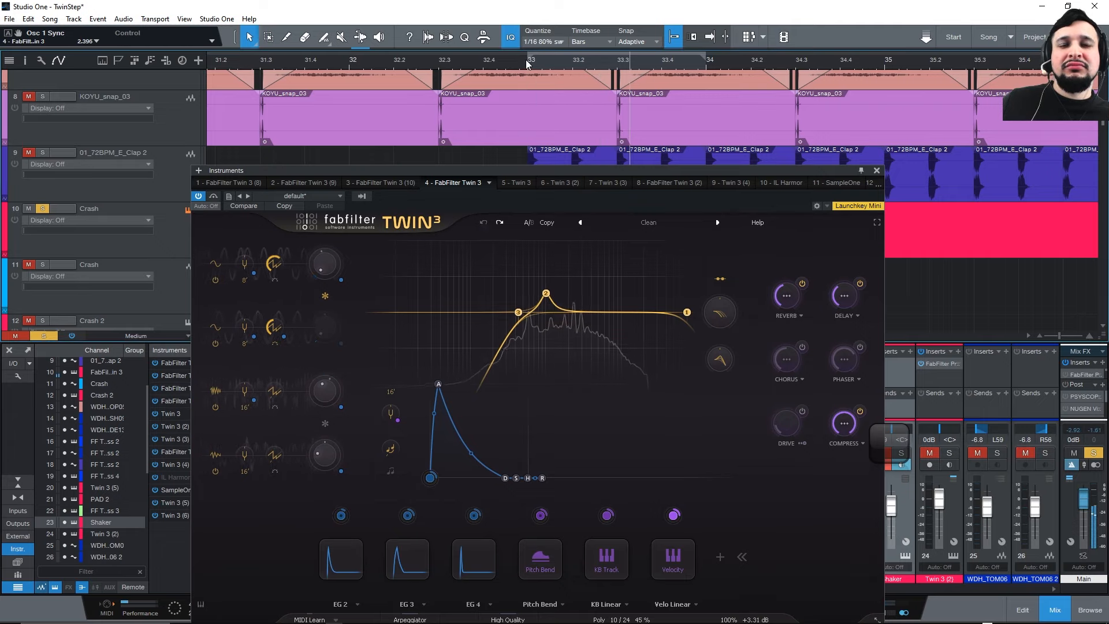
key(space)
Examine EG 2's modulation slots for the oscillator levels and sync in the Crash patch.
click(341, 515)
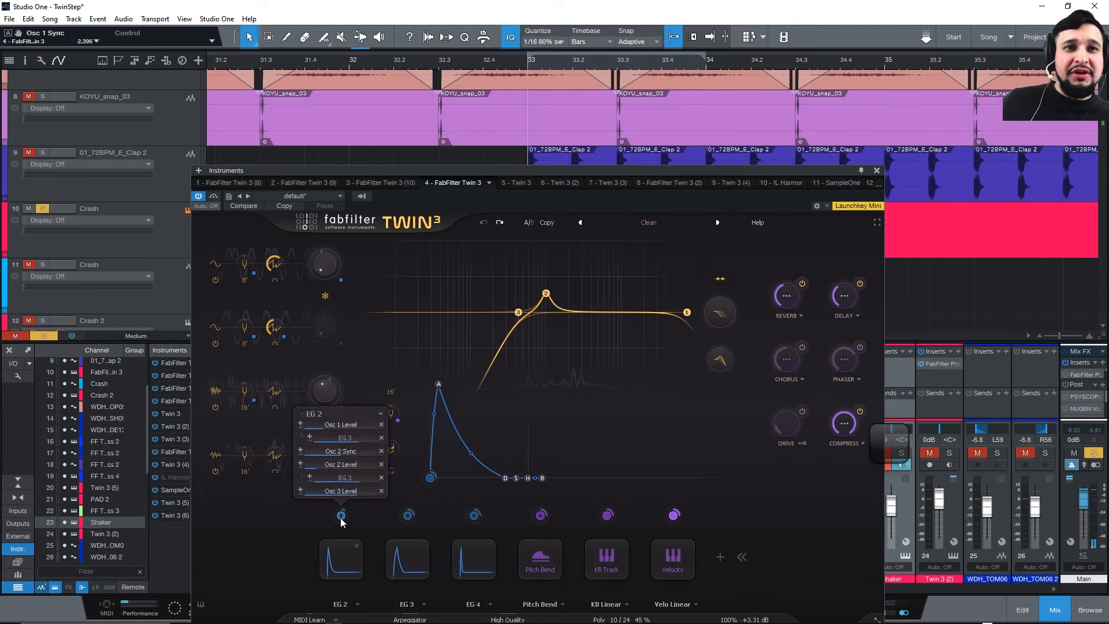
mouse_move(341, 426)
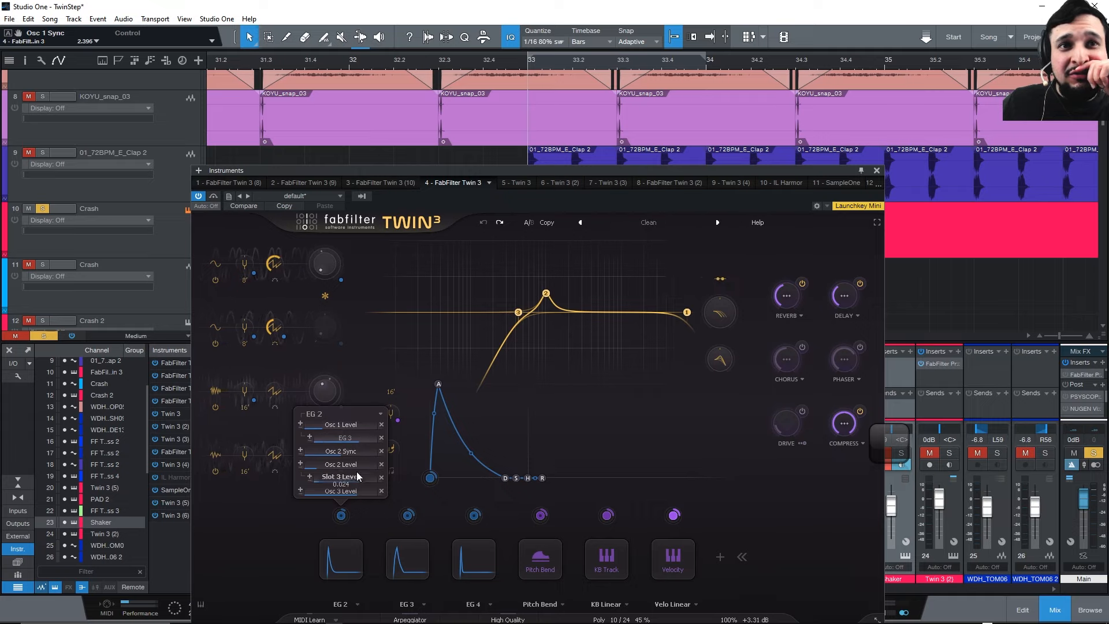
mouse_move(358, 458)
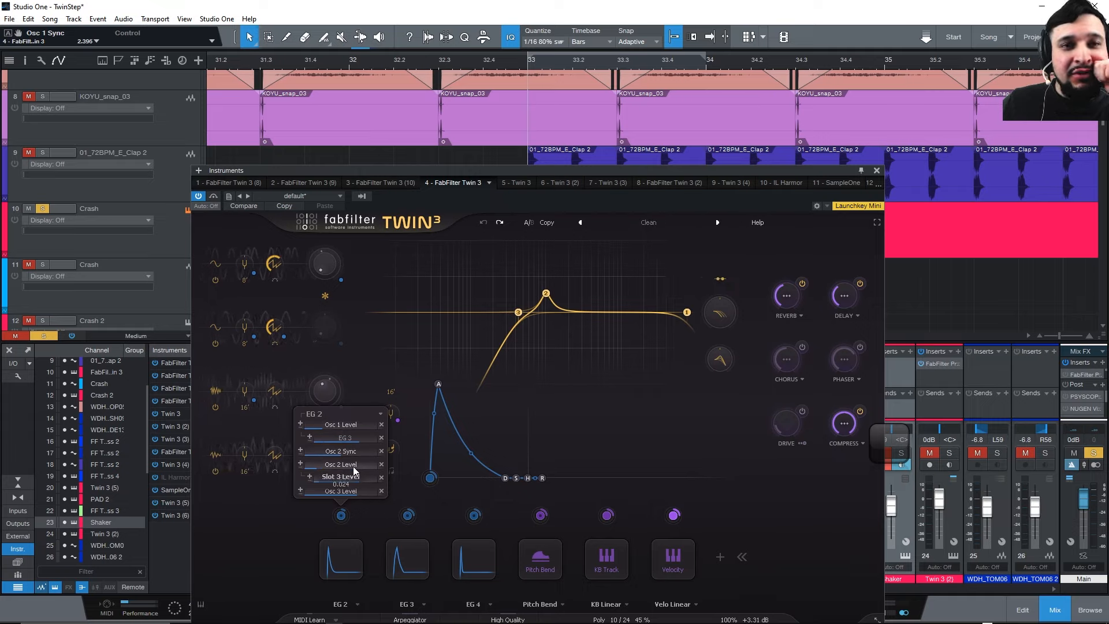
mouse_move(339, 495)
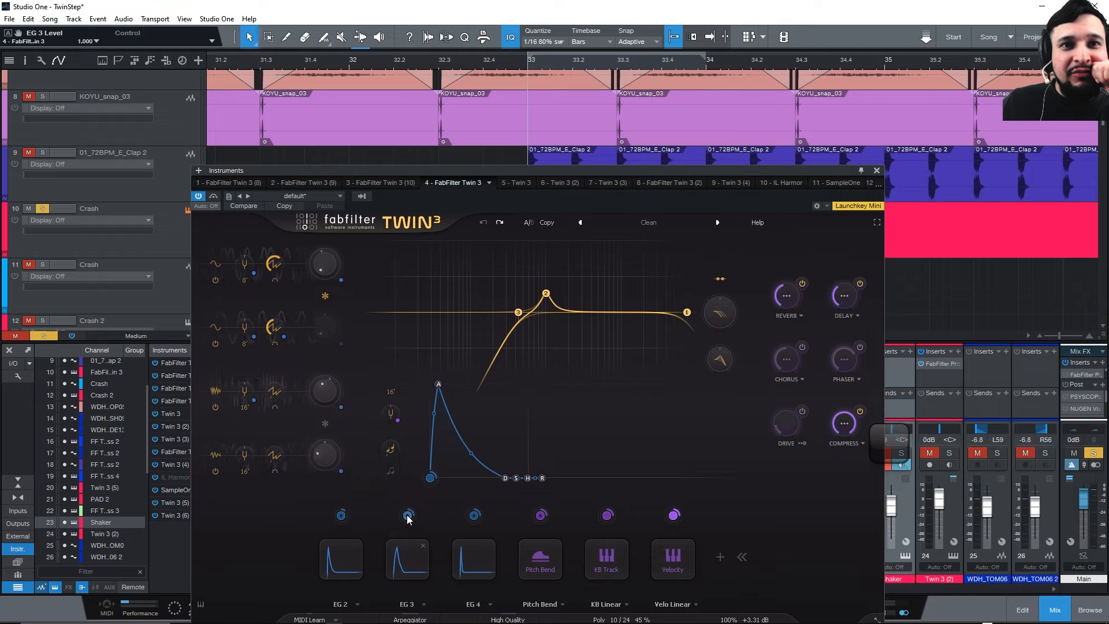
Show EG 3's modulation slots and lower EG 3 Level to about 0.36 and on to -0.077 during looped playback.
mouse_move(408, 517)
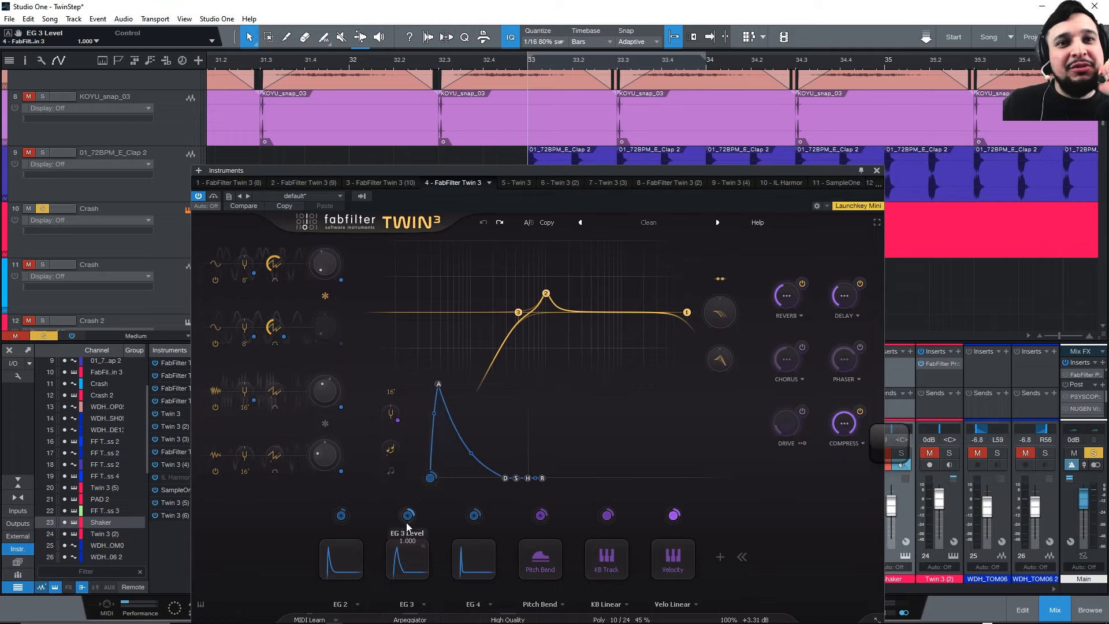
click(407, 515)
drag(405, 517, 424, 556)
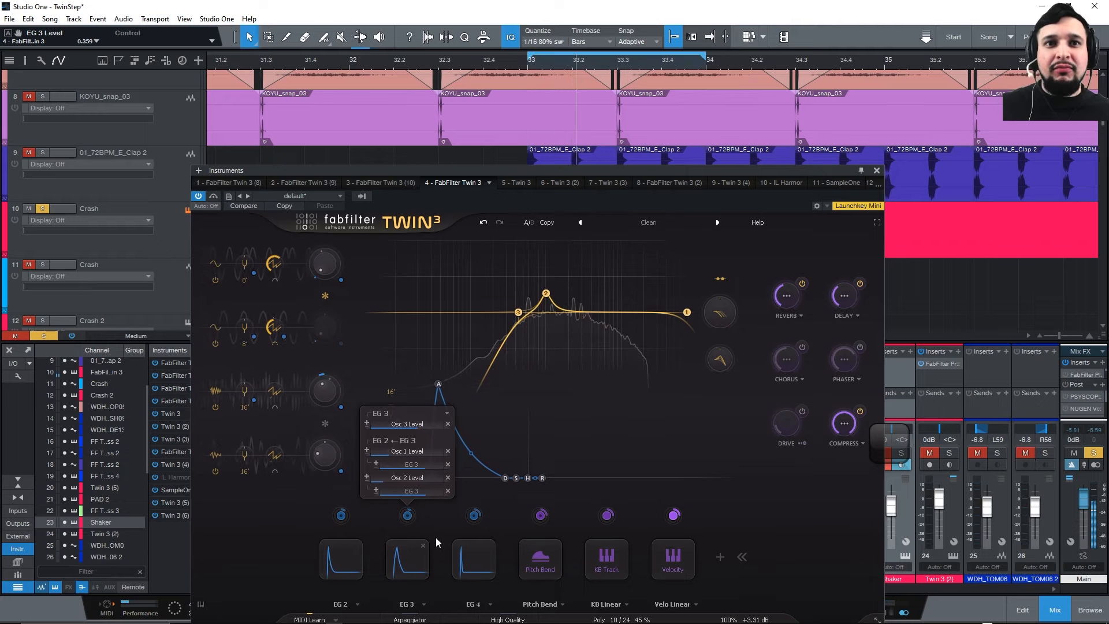
mouse_move(407, 515)
drag(408, 515, 414, 545)
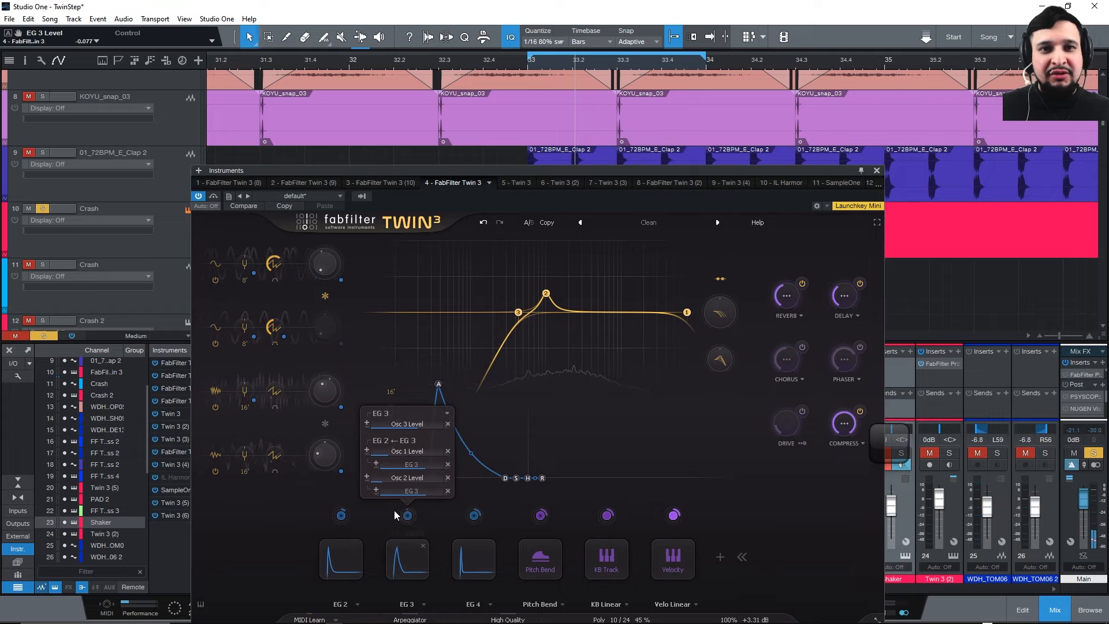
Try EG 3 Level at about 0.97, 1, -0.121 and 0 while auditioning the Crash.
mouse_move(401, 513)
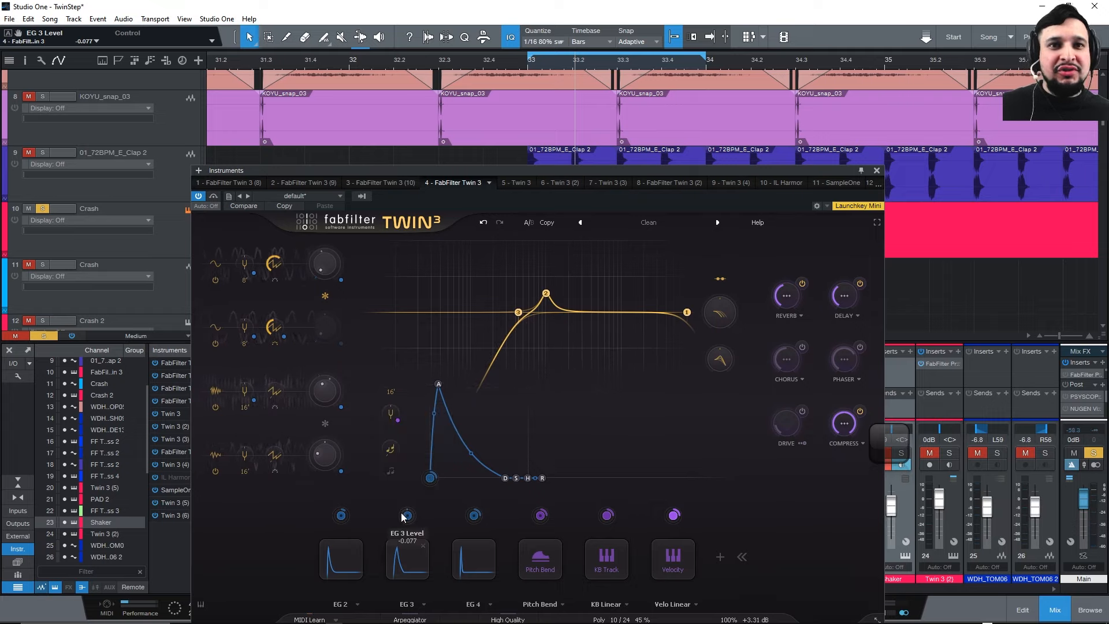
drag(403, 520, 395, 442)
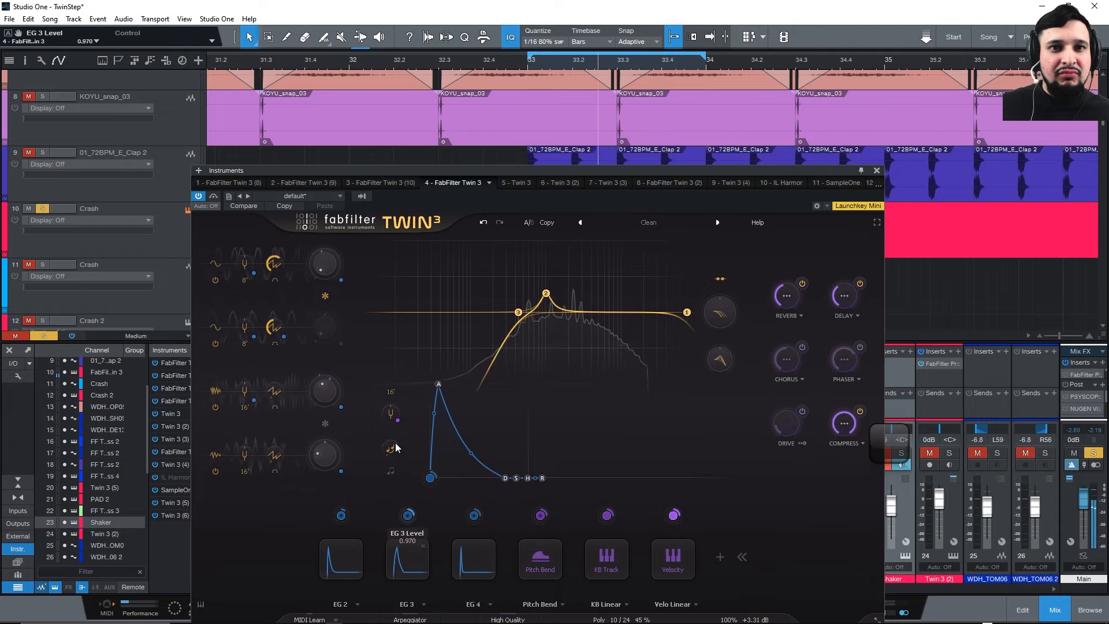
drag(409, 516, 400, 504)
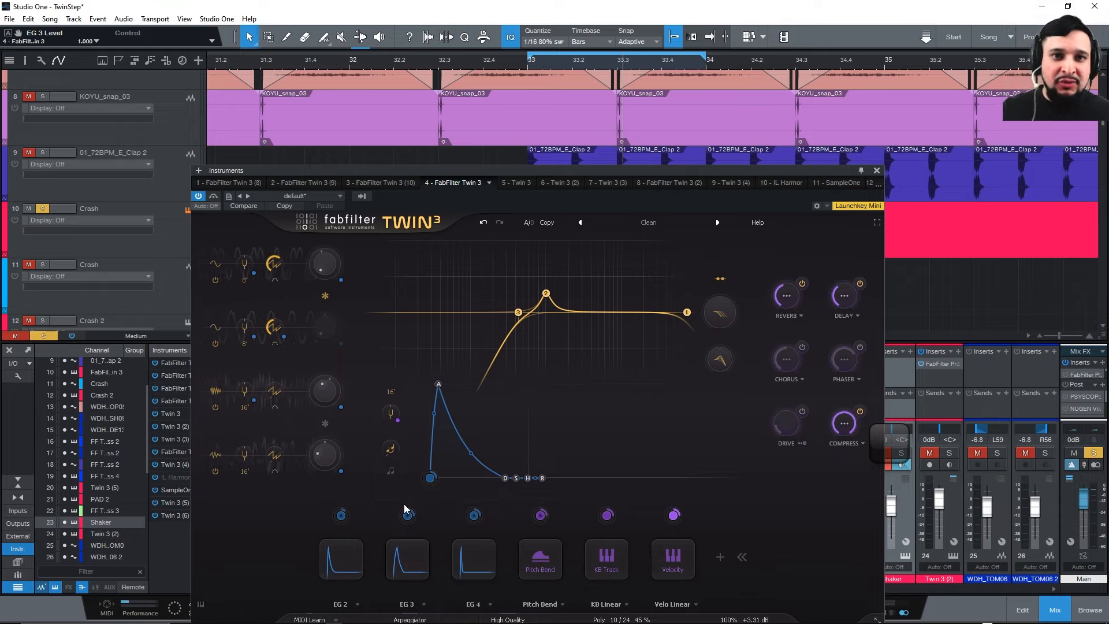
drag(403, 507, 407, 517)
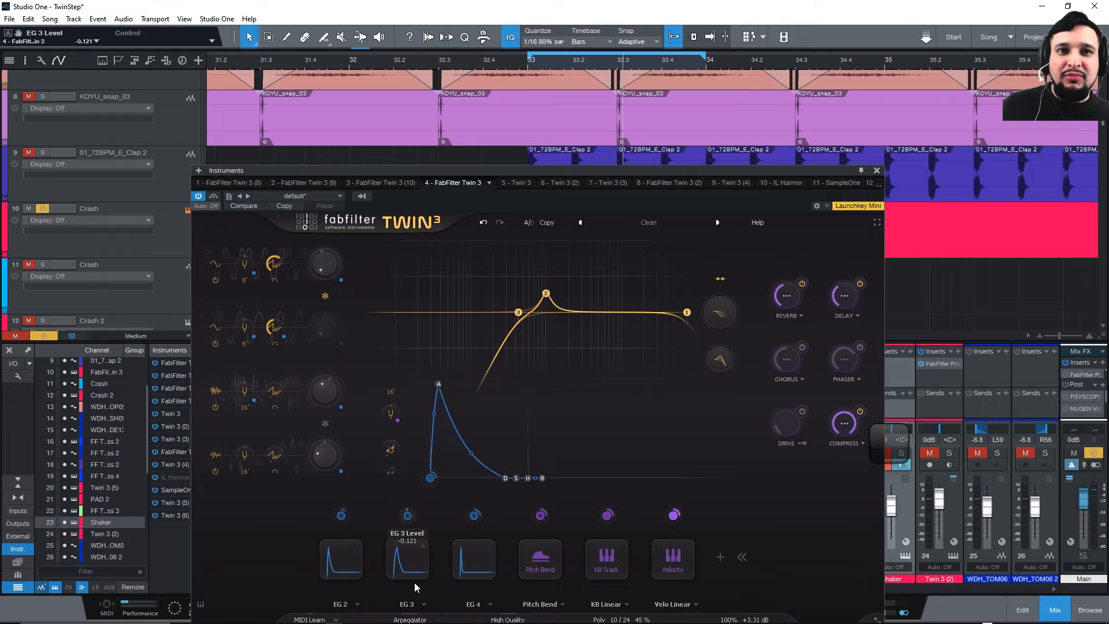
double_click(408, 514)
key(Return)
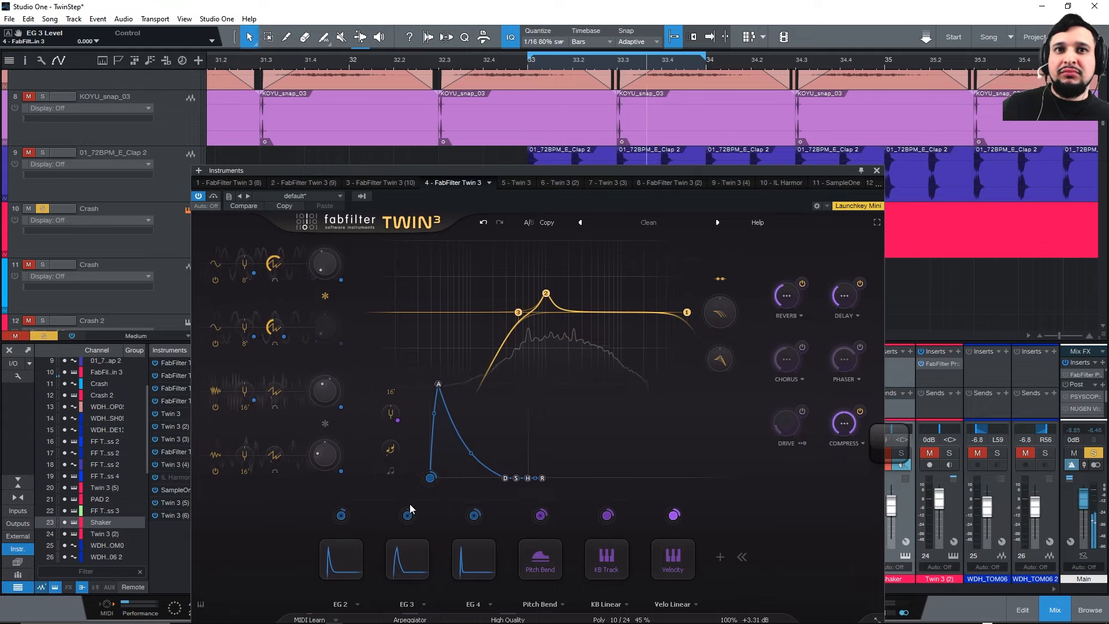
Set EG 3 Level to 1.
mouse_move(409, 512)
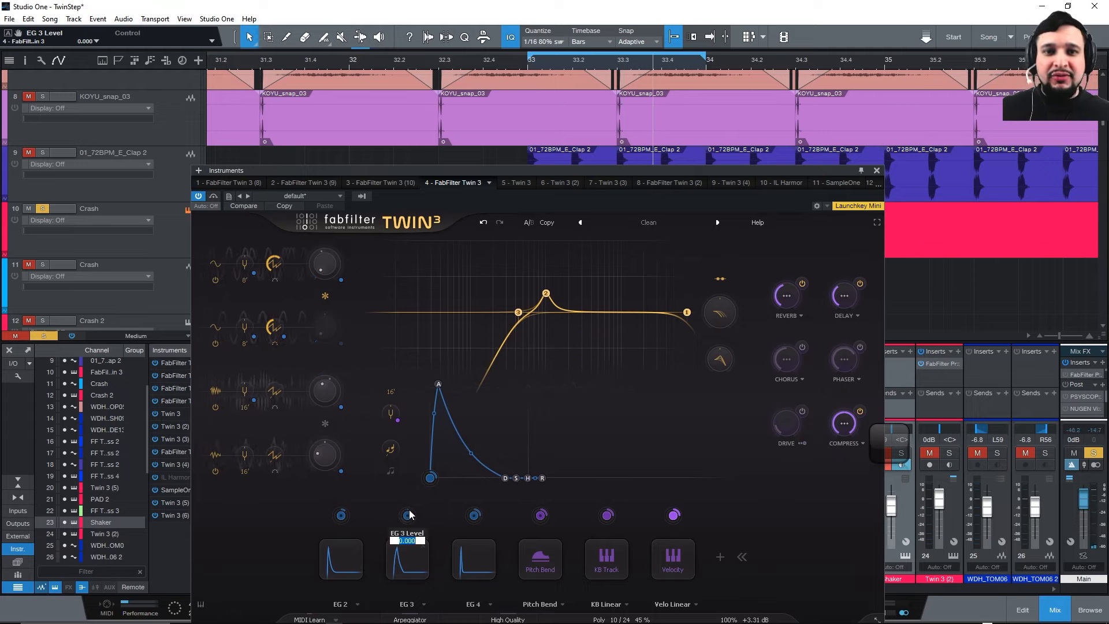
text(1)
key(Return)
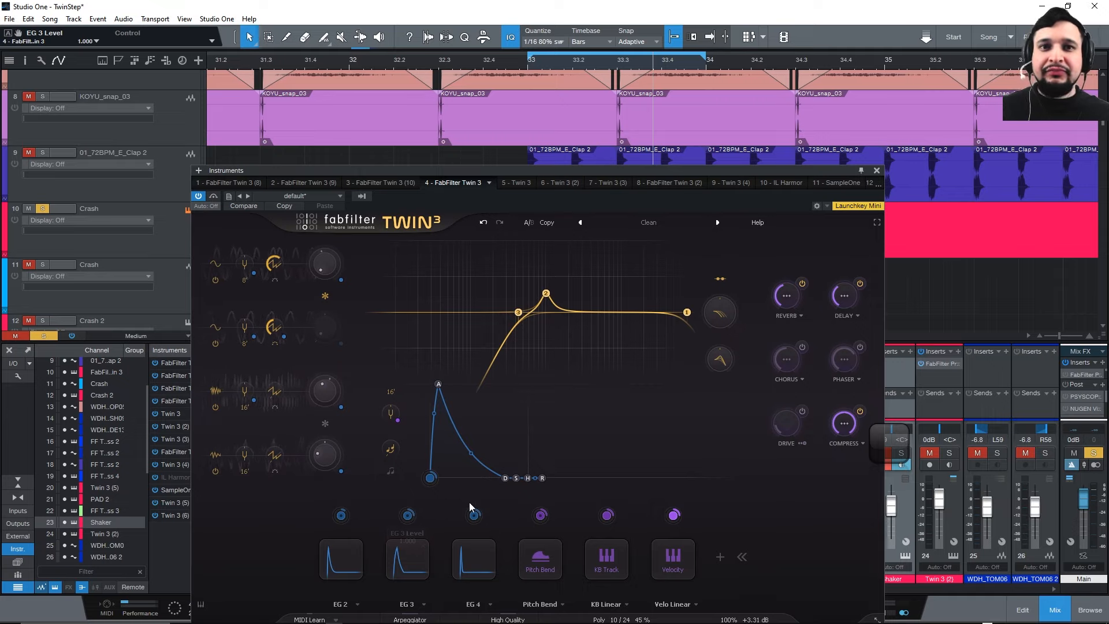
Show EG 4's detune and level modulation slots and the waveform choices of oscillator 3.
mouse_move(474, 515)
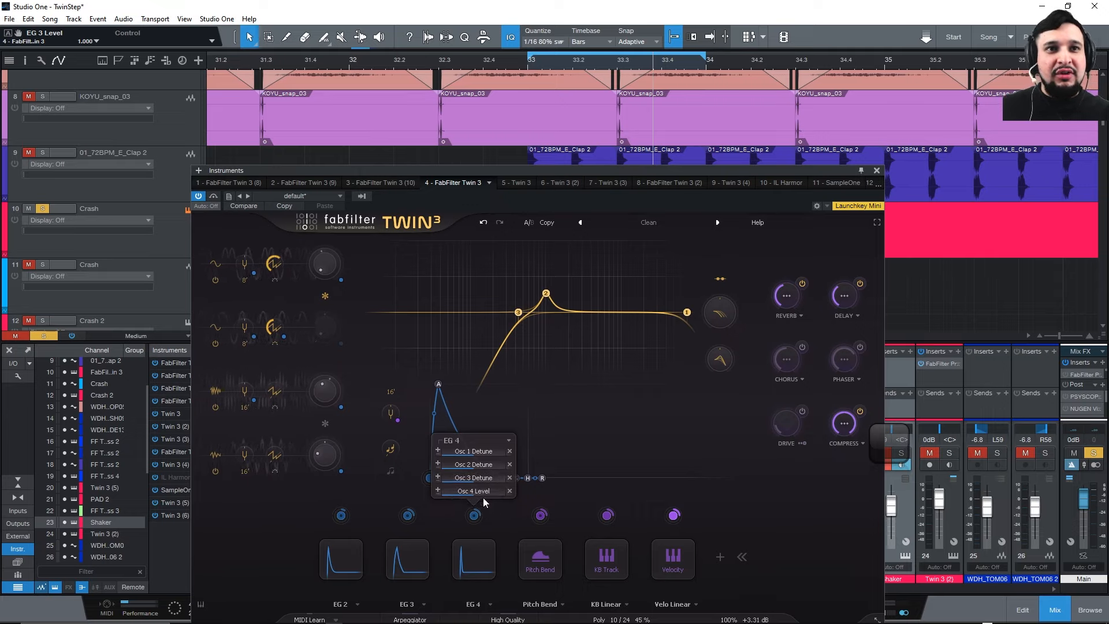
click(217, 391)
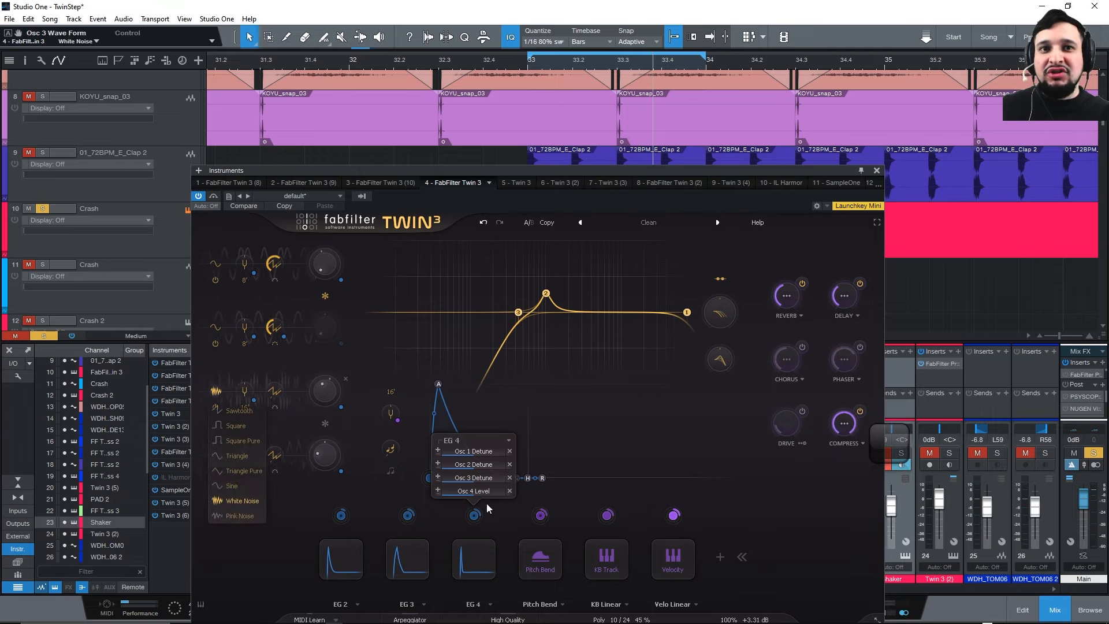
click(277, 518)
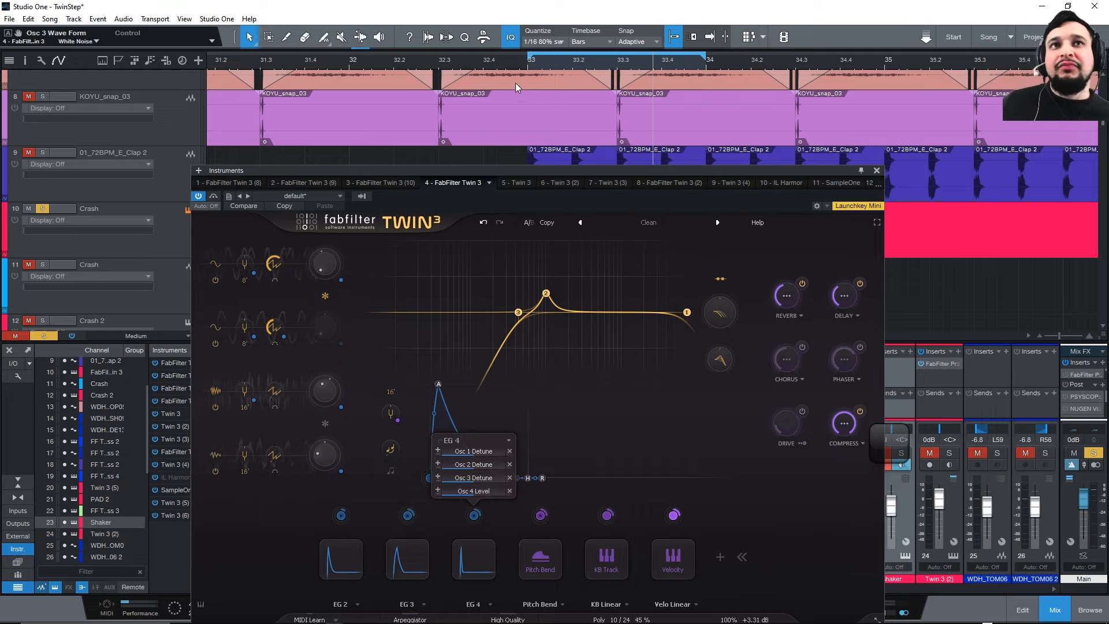
Close the Crash patch, unsolo the Crash track and play the full mix from bar 33.
click(529, 68)
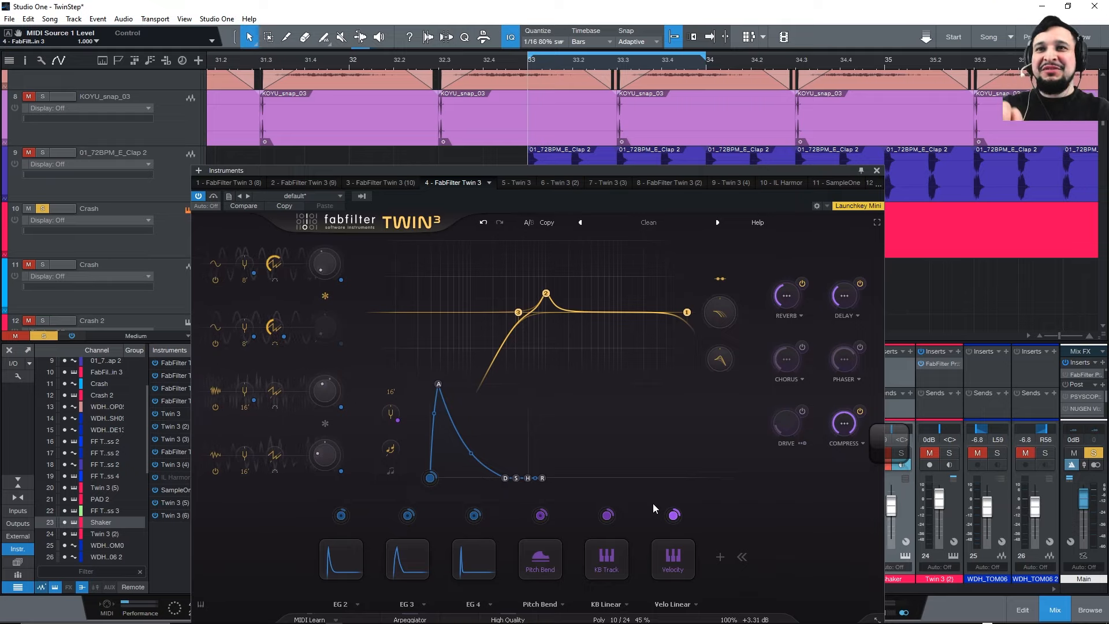
click(876, 171)
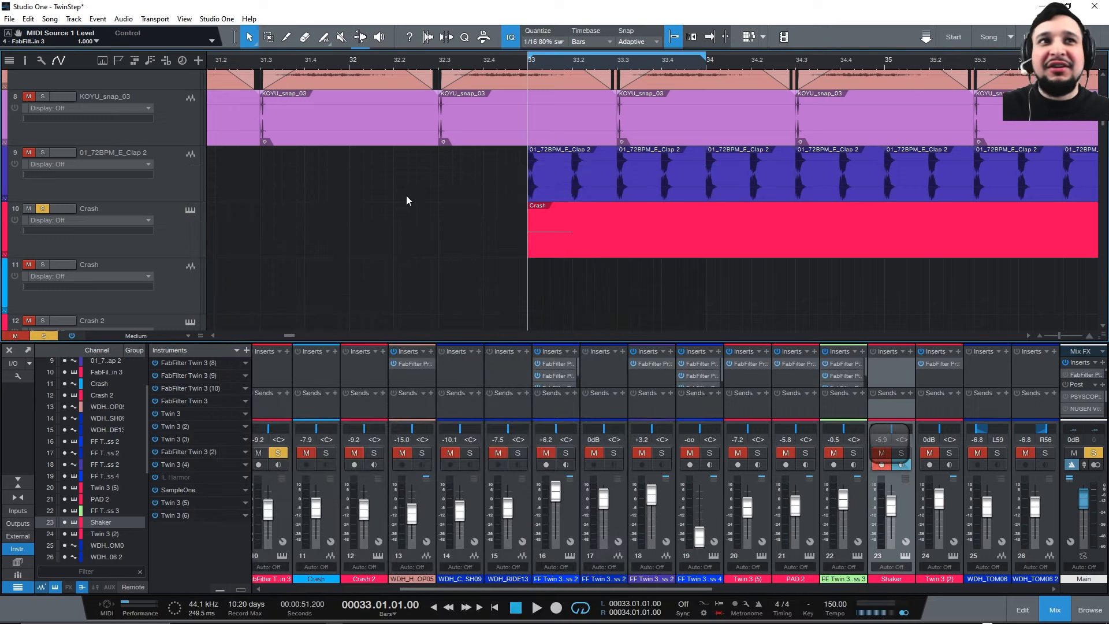
click(43, 209)
key(space)
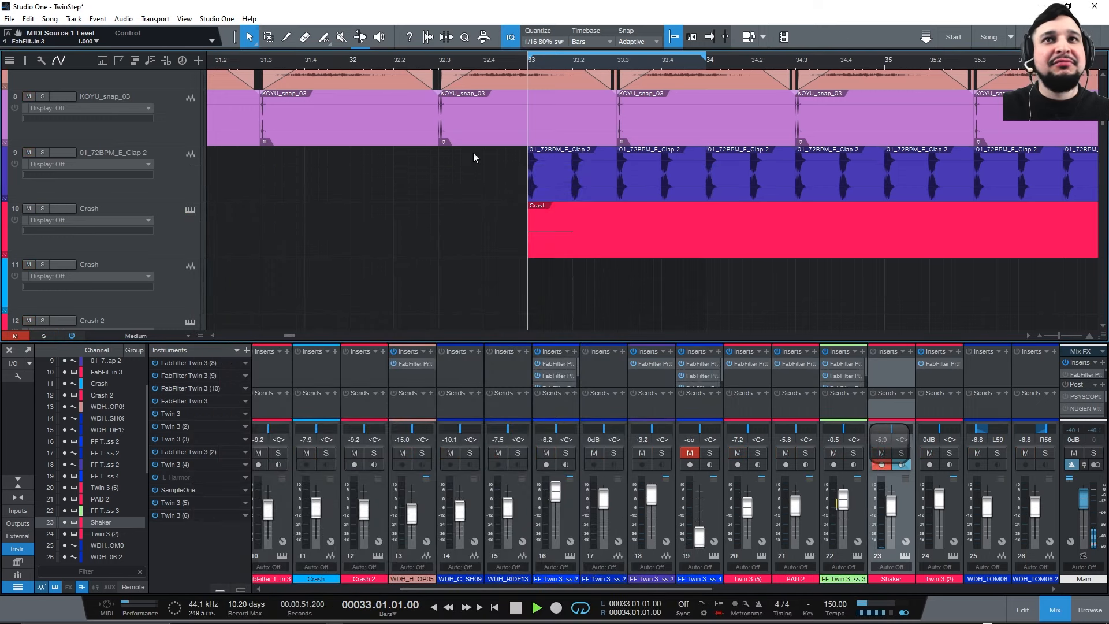
Examine the drum, impact and automation tracks across the arrangement while the full mix plays into bar 45.
scroll(462, 212, down, 1)
key(KP_Divide)
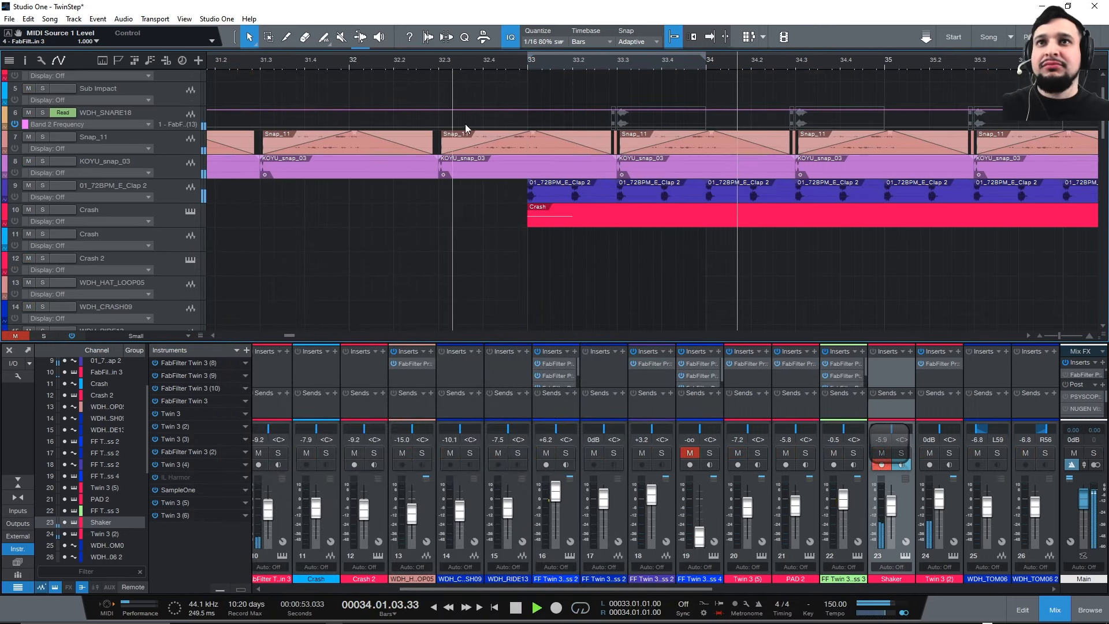
scroll(474, 127, down, 2)
scroll(516, 147, up, 4)
scroll(519, 147, up, 2)
drag(569, 66, 485, 29)
scroll(552, 177, up, 1)
scroll(552, 177, up, 10)
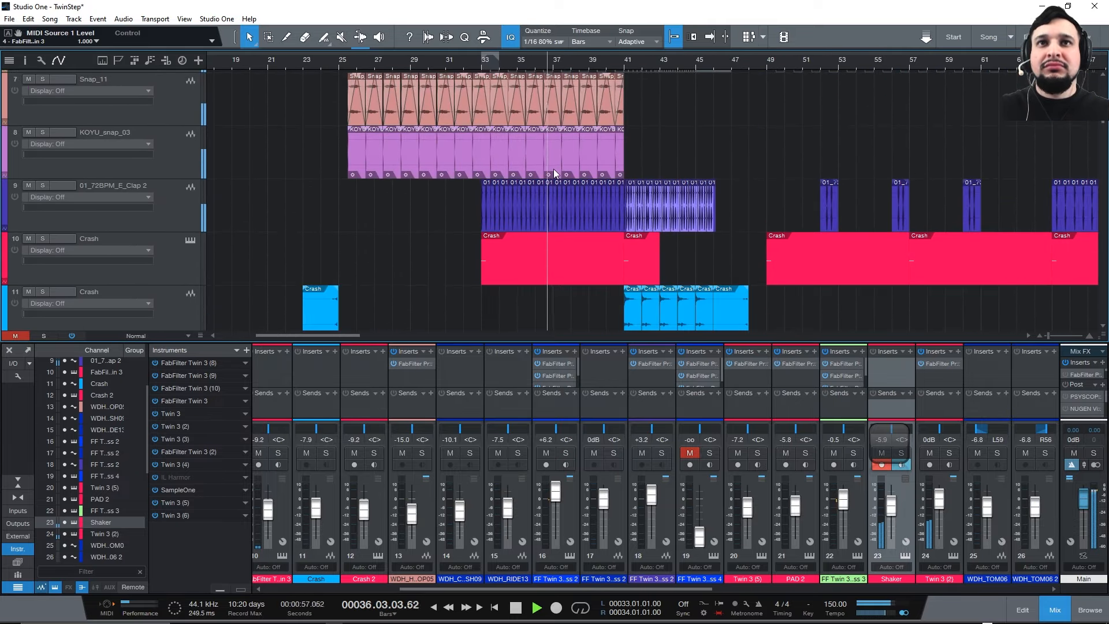
scroll(631, 210, down, 7)
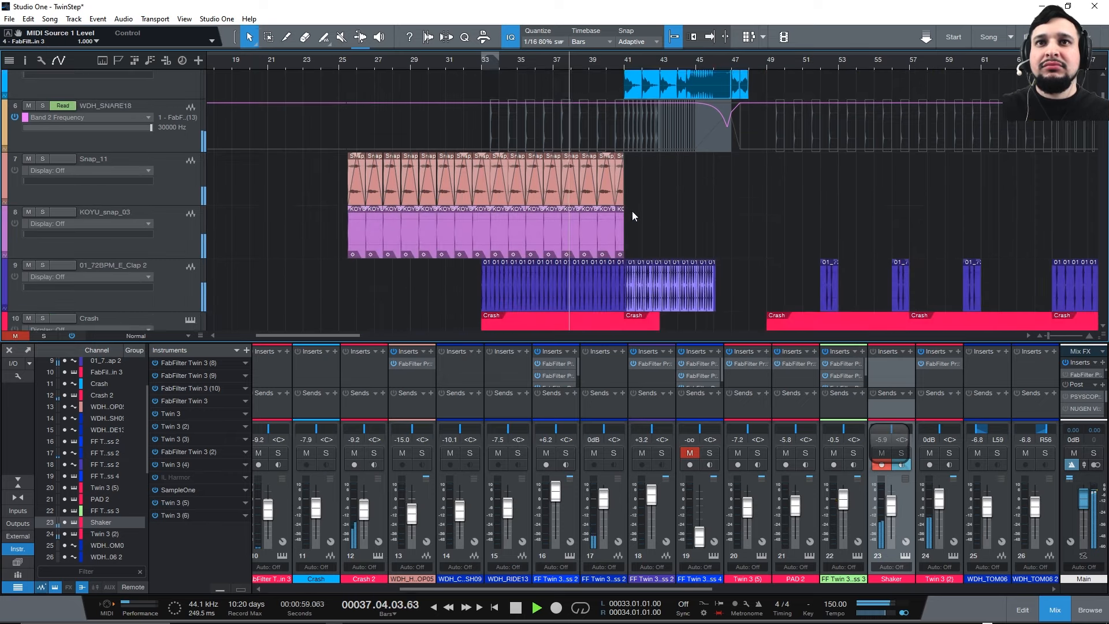
scroll(632, 210, down, 15)
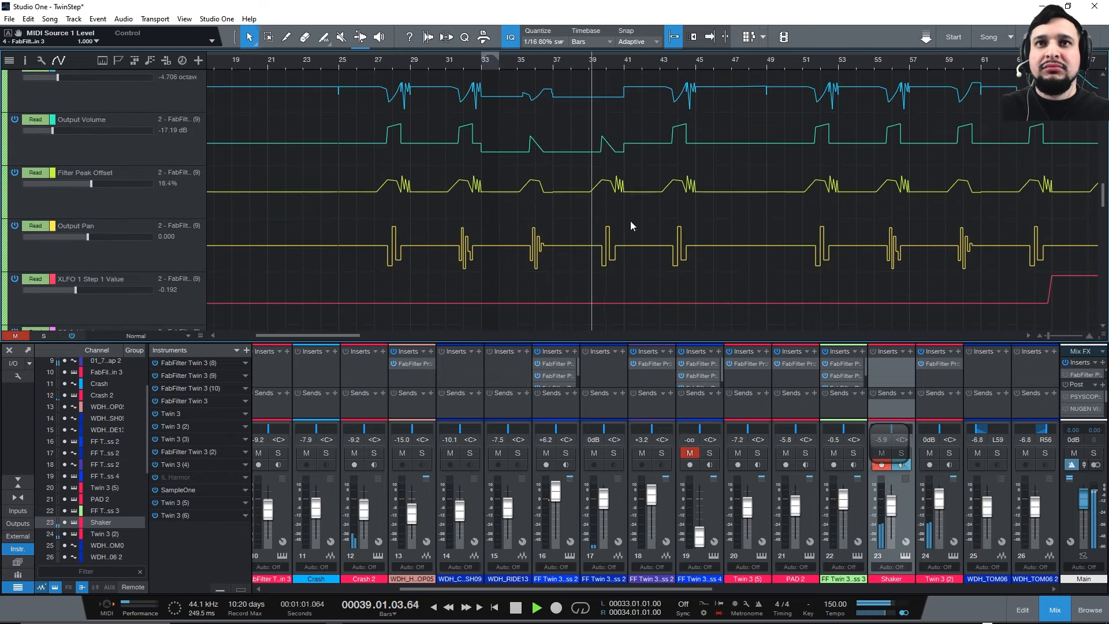
scroll(629, 220, down, 3)
scroll(653, 235, up, 20)
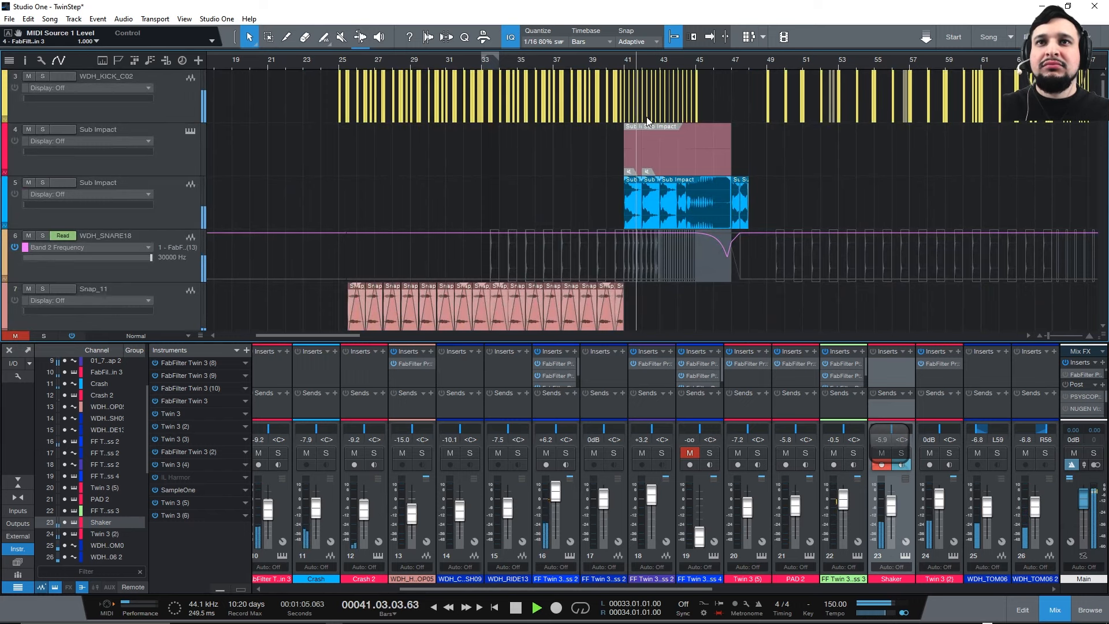
drag(639, 60, 632, 112)
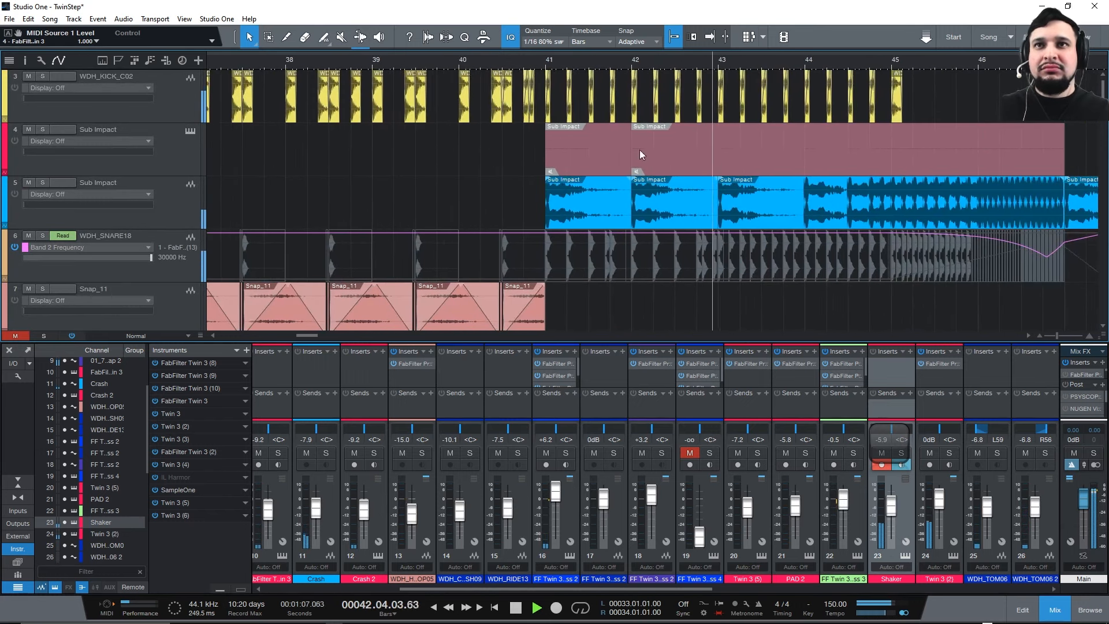
scroll(612, 173, down, 3)
scroll(586, 185, up, 3)
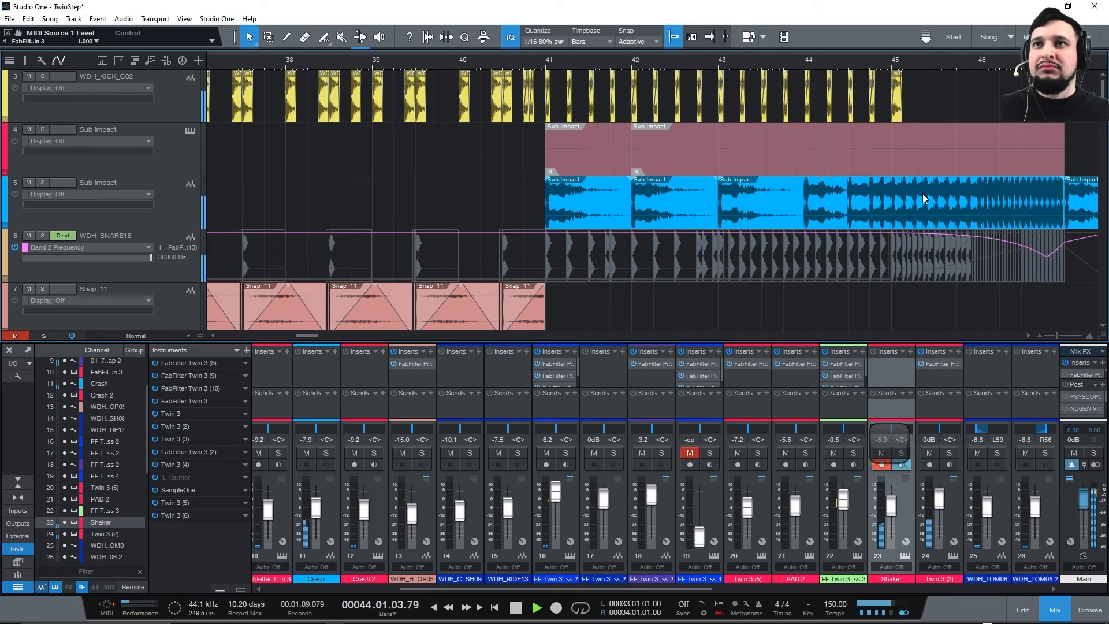
key(space)
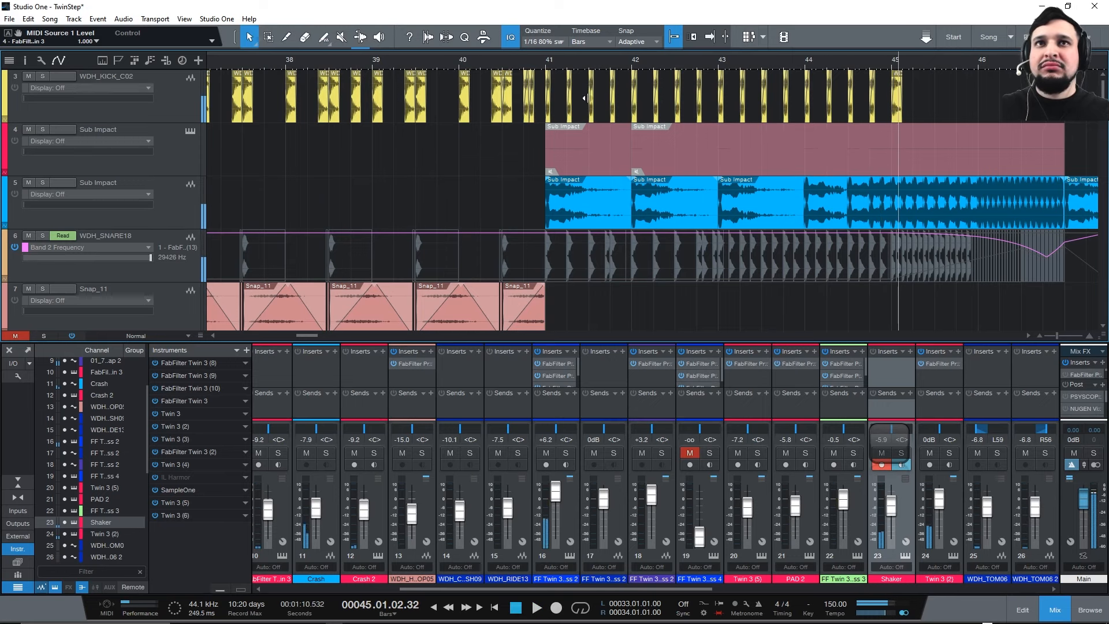
Solo the FF Twin 3 Bass 2 instrument track and audition its short clips at 40.4 and 44.4.
click(503, 71)
scroll(538, 225, down, 8)
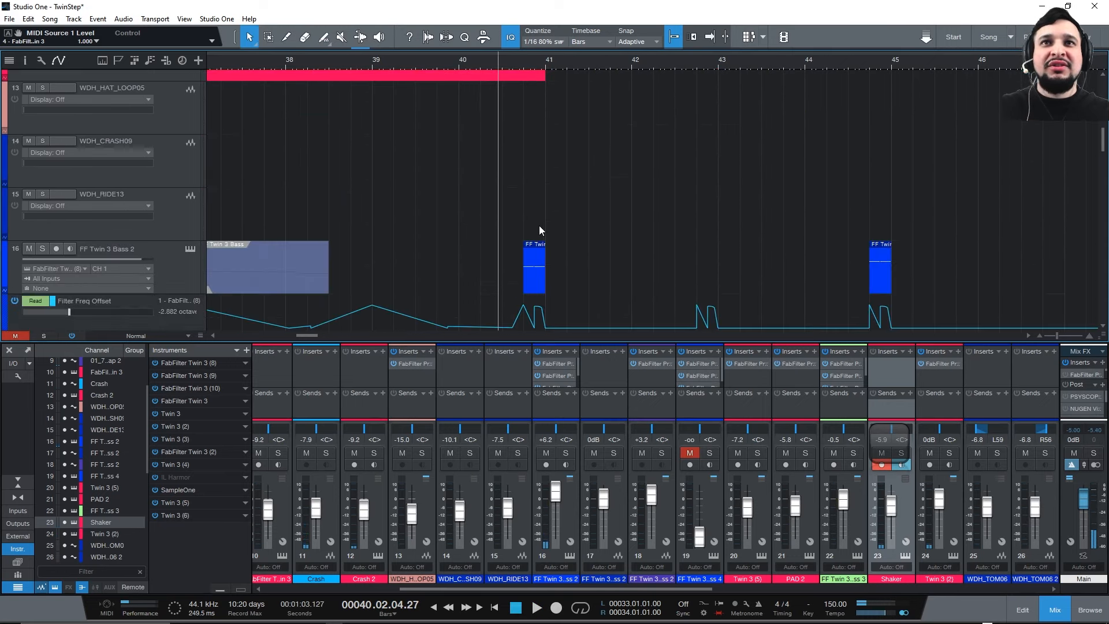
click(42, 162)
key(space)
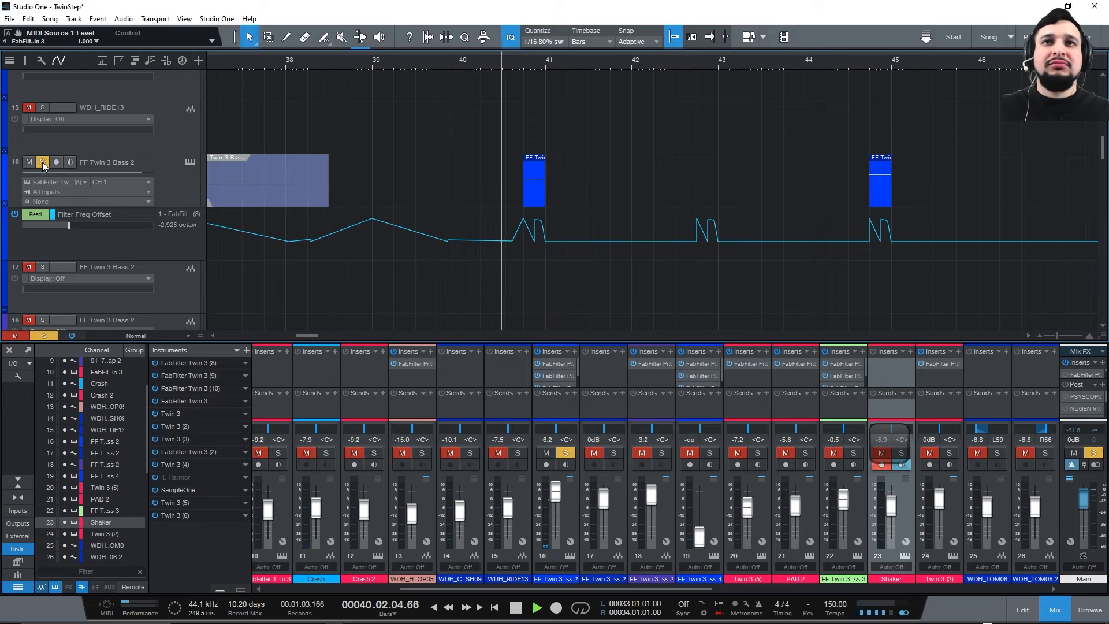
click(865, 61)
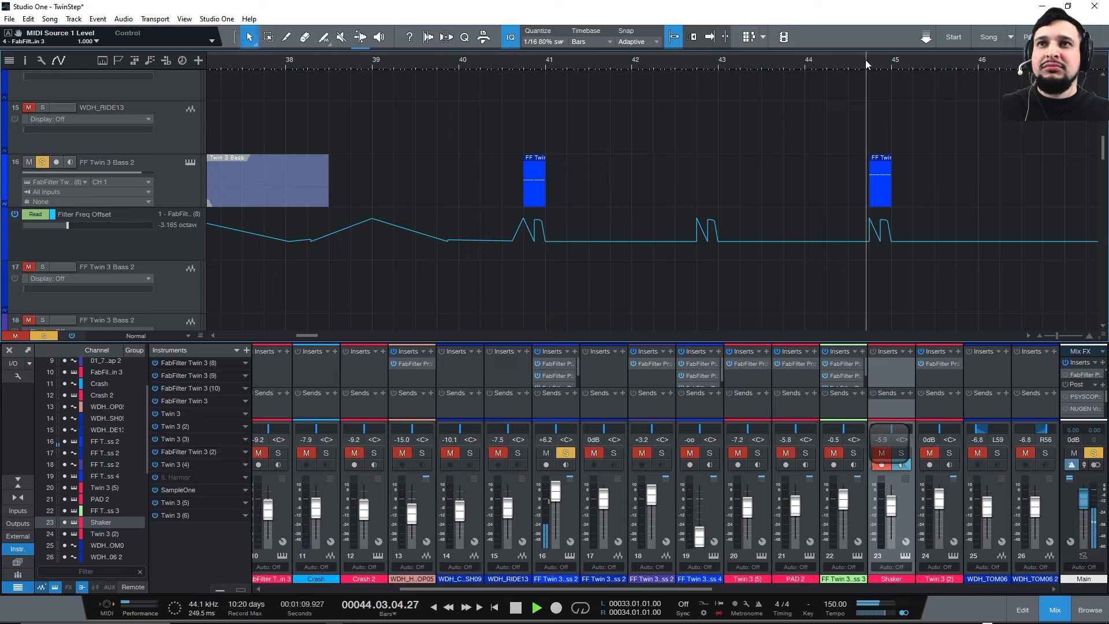
key(space)
click(521, 67)
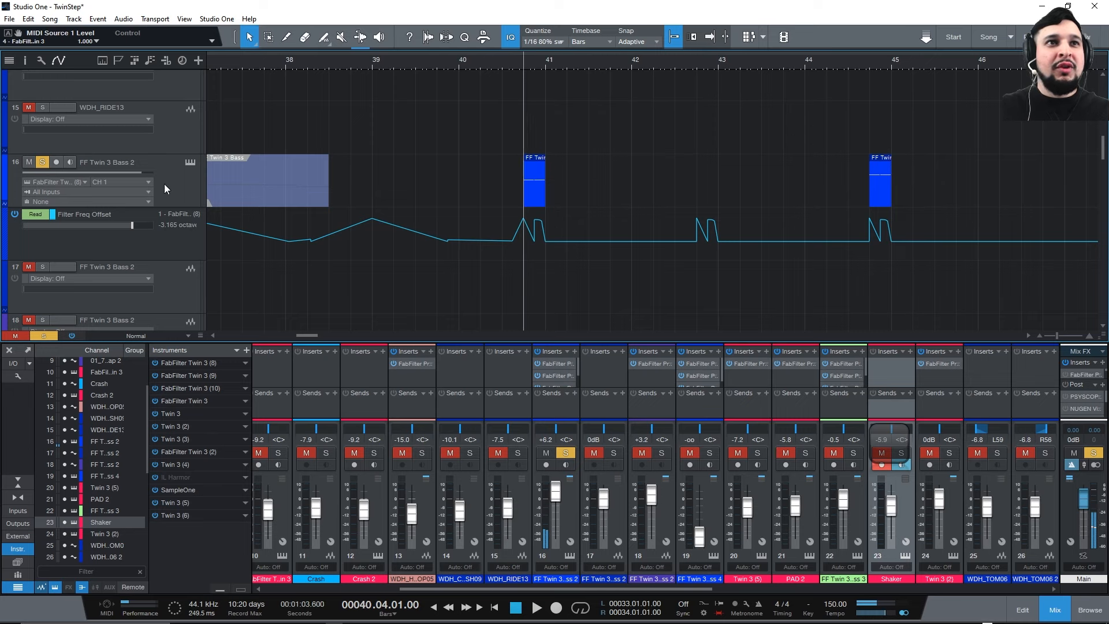
Show the FF Twin 3 Bass 2 patch during playback from 40.4, and close it.
click(186, 160)
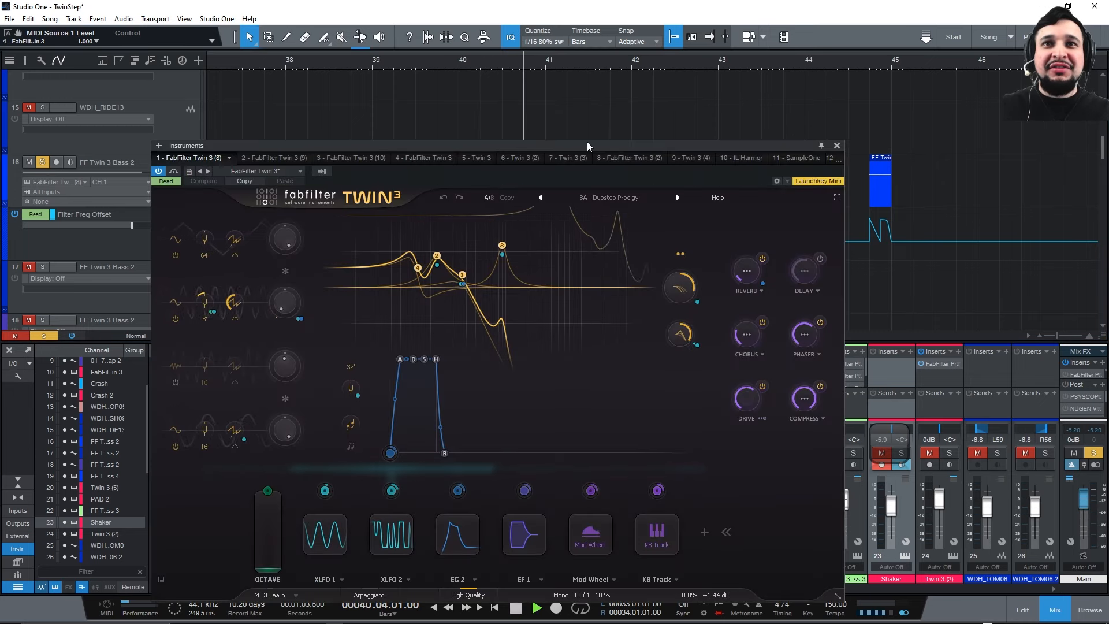
key(space)
key(space)
drag(586, 142, 508, 261)
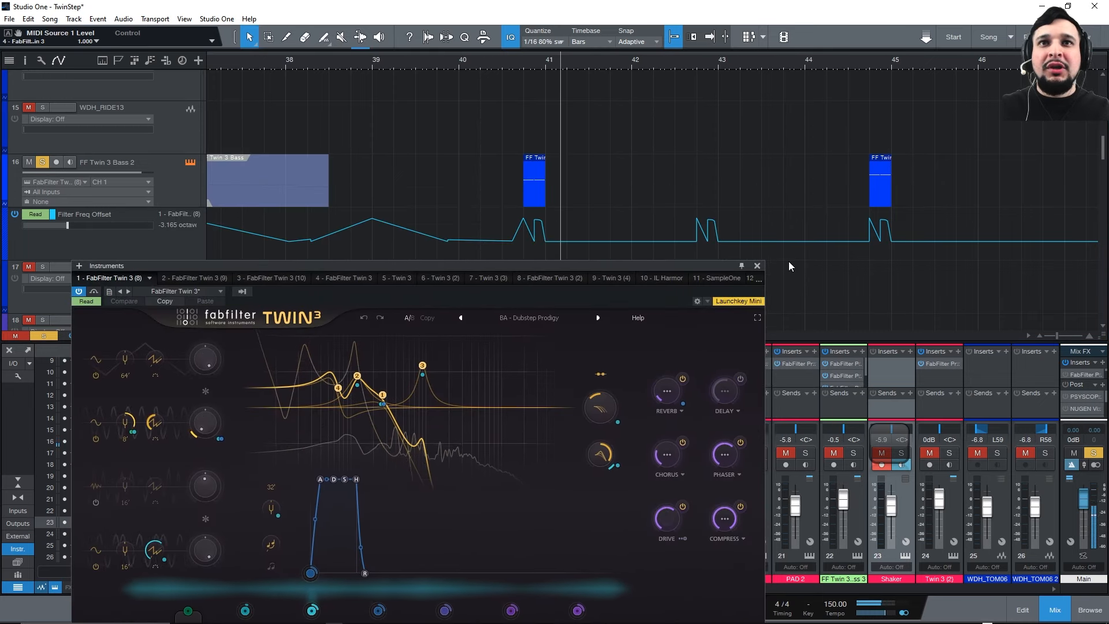
click(757, 264)
Try deleting the low Filter Freq Offset automation point at 40.4.3 and audition the bass clip from 40.4.
drag(525, 64, 412, 90)
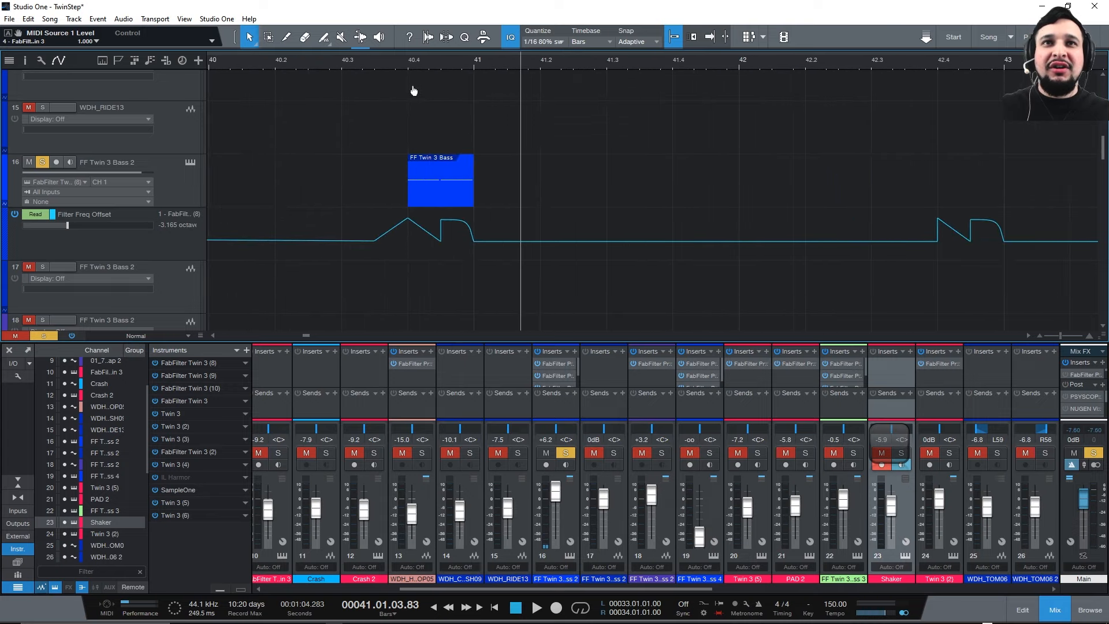
click(411, 61)
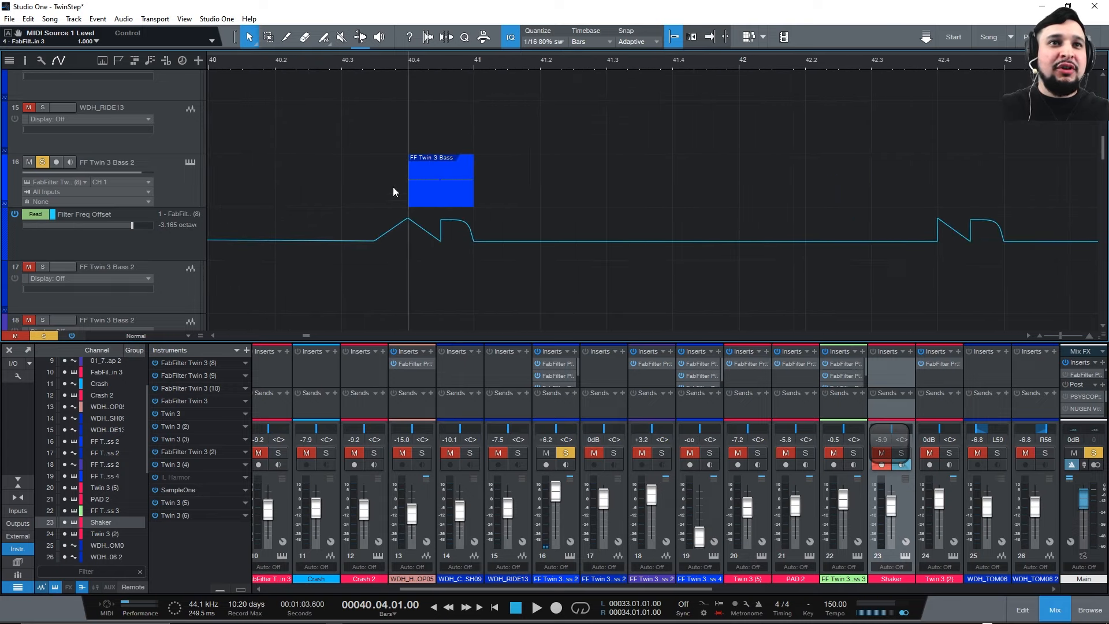
click(424, 230)
click(440, 241)
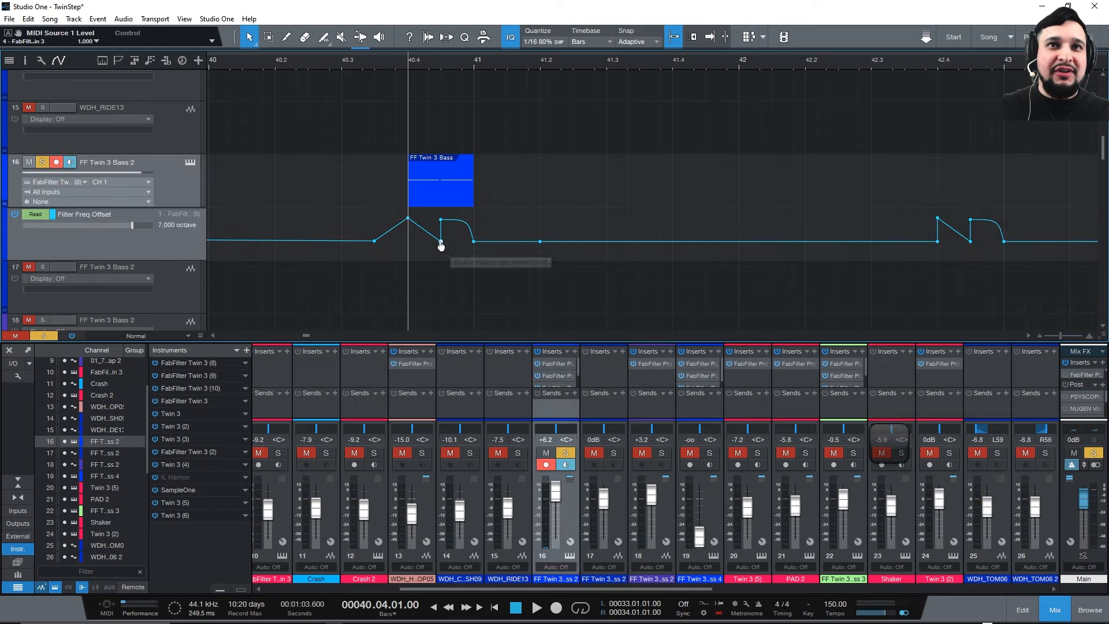
key(Delete)
key(space)
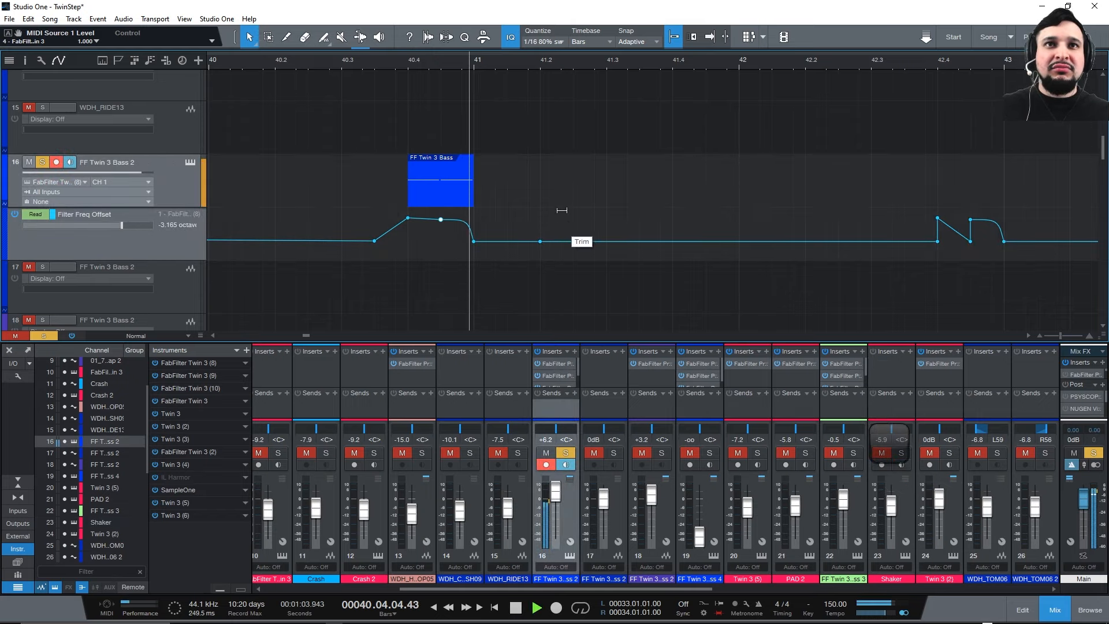
key(space)
Try lowering the Filter Freq Offset point at 40.4.3 and audition the bass clip from 40.4.
click(409, 67)
drag(433, 220, 440, 249)
key(space)
key(space)
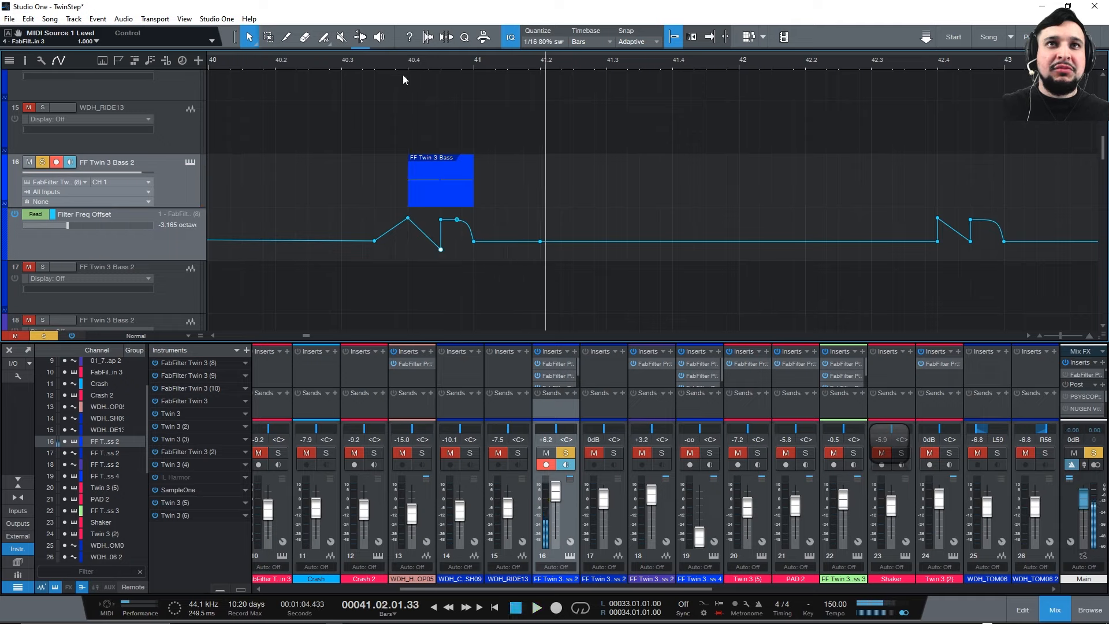
Raise the Filter Freq Offset point at 40.4.3 to about 33.8 and audition the bass clip.
drag(442, 249, 442, 240)
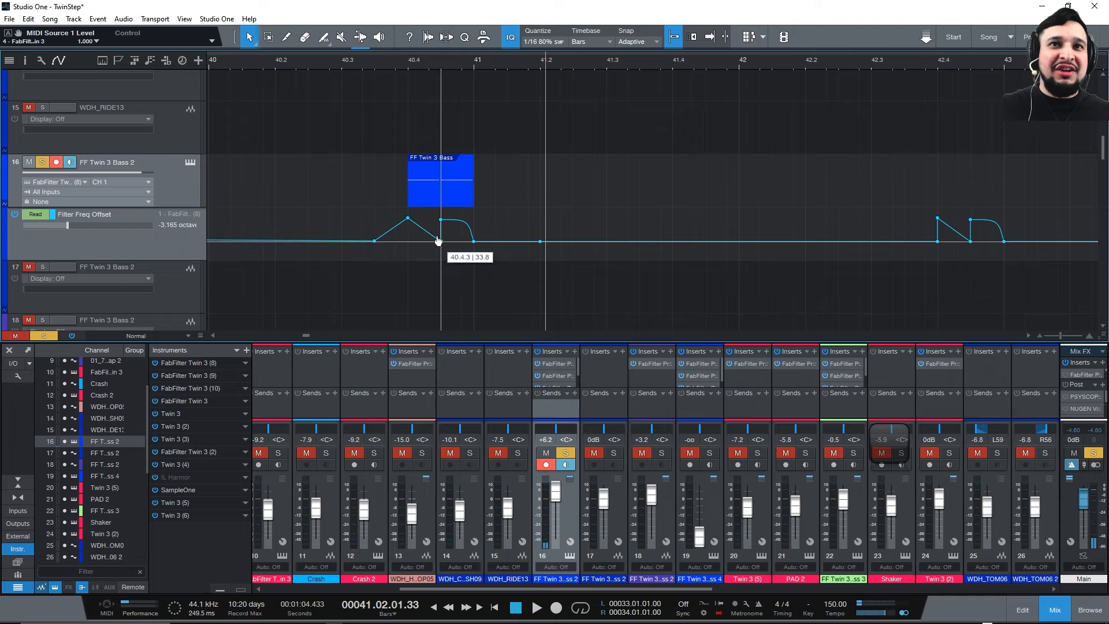
click(406, 69)
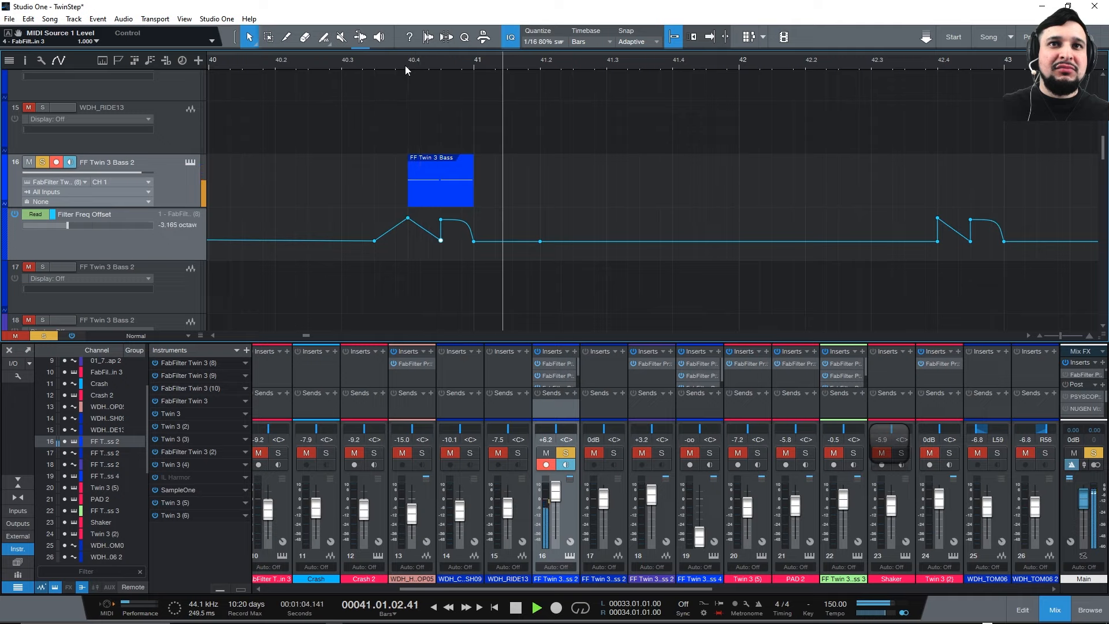
key(space)
Try the Filter Freq Offset point at 40.4.3 close to the upper level for a shallower dip, and audition it.
drag(441, 239, 441, 228)
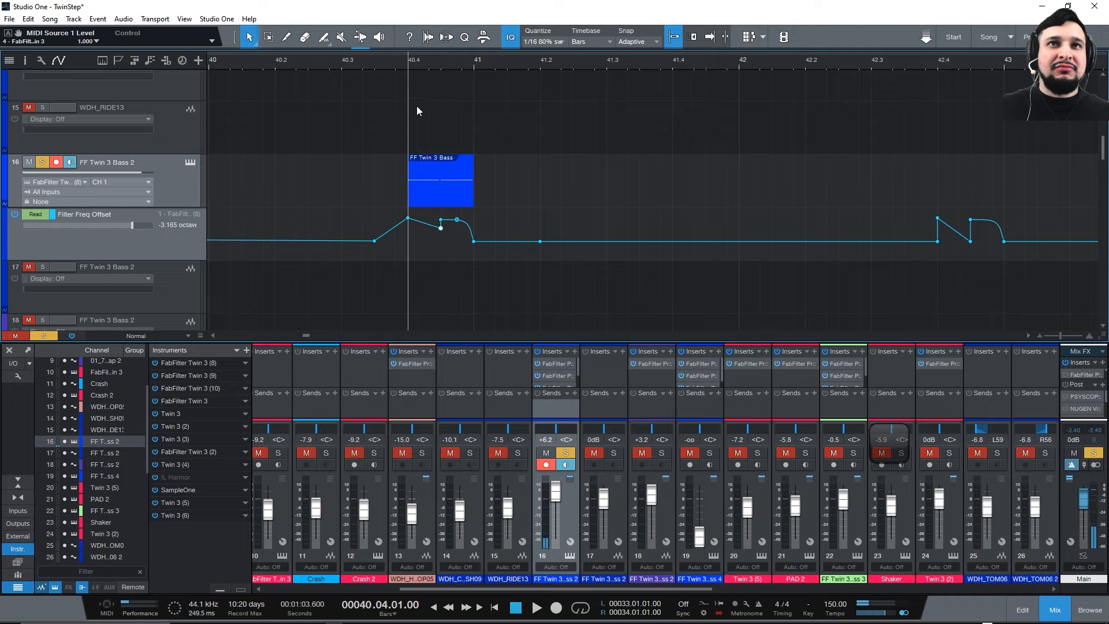
key(space)
key(space)
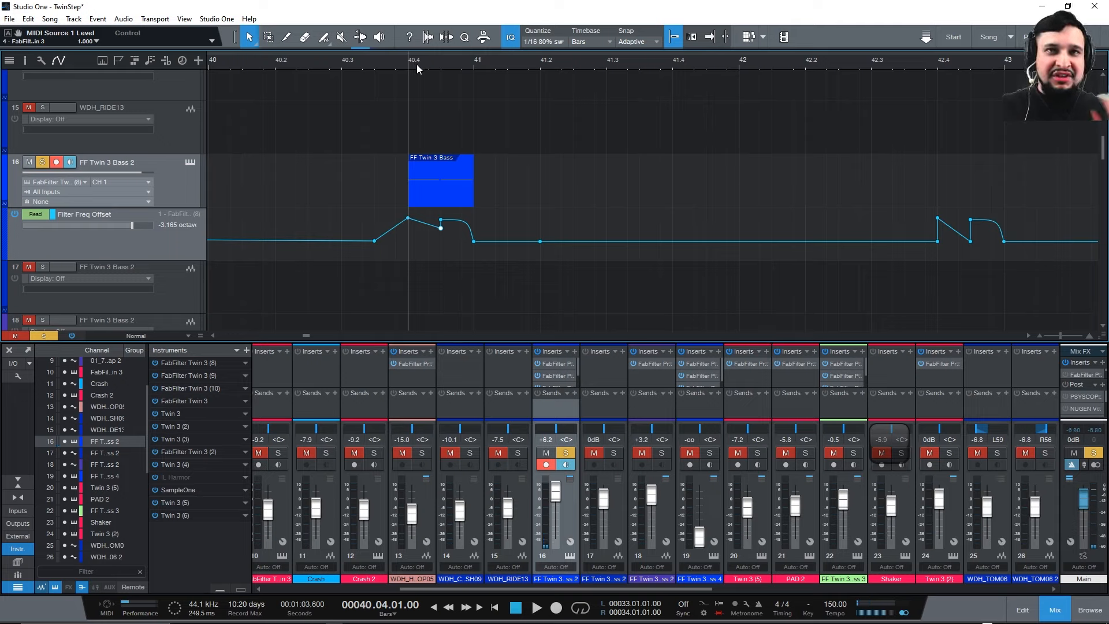
Undo the level changes to the Filter Freq Offset point at 40.4.3 and play the bass clip.
key(ctrl+z)
key(ctrl+z)
key(ctrl+z)
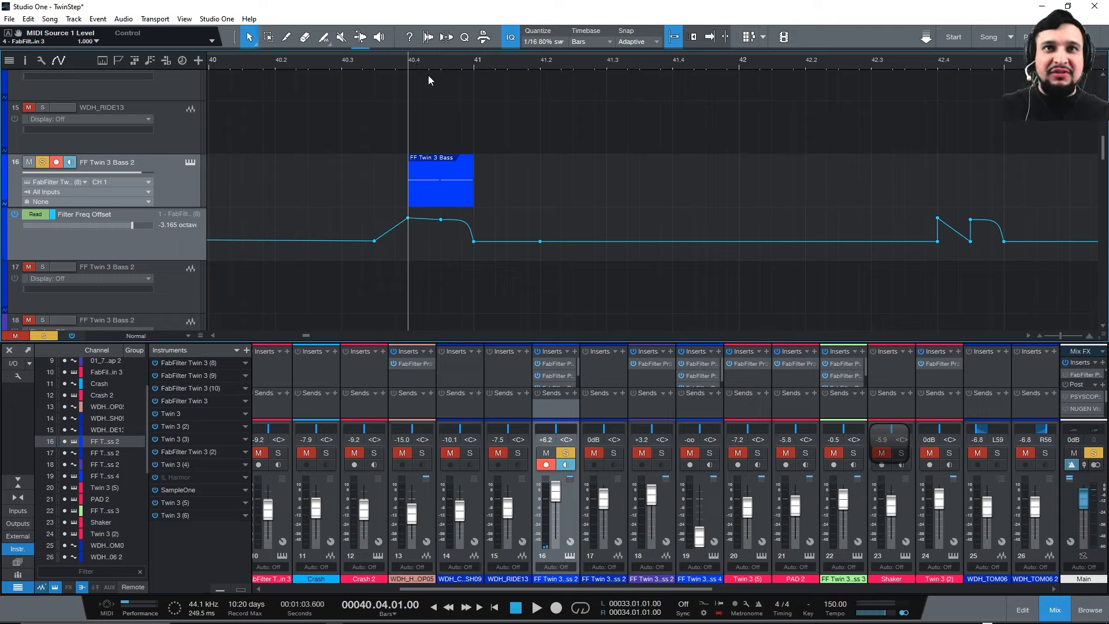
key(space)
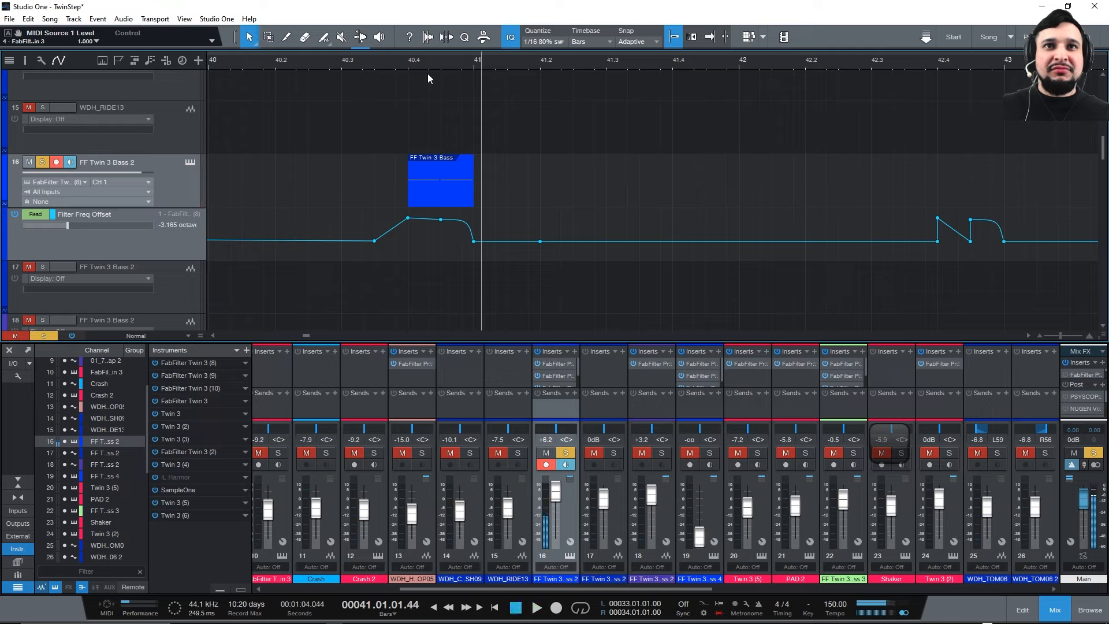
Audition the FF Twin 3 Bass 2 clip repeatedly from 40.4 with its filter dip in place.
click(408, 60)
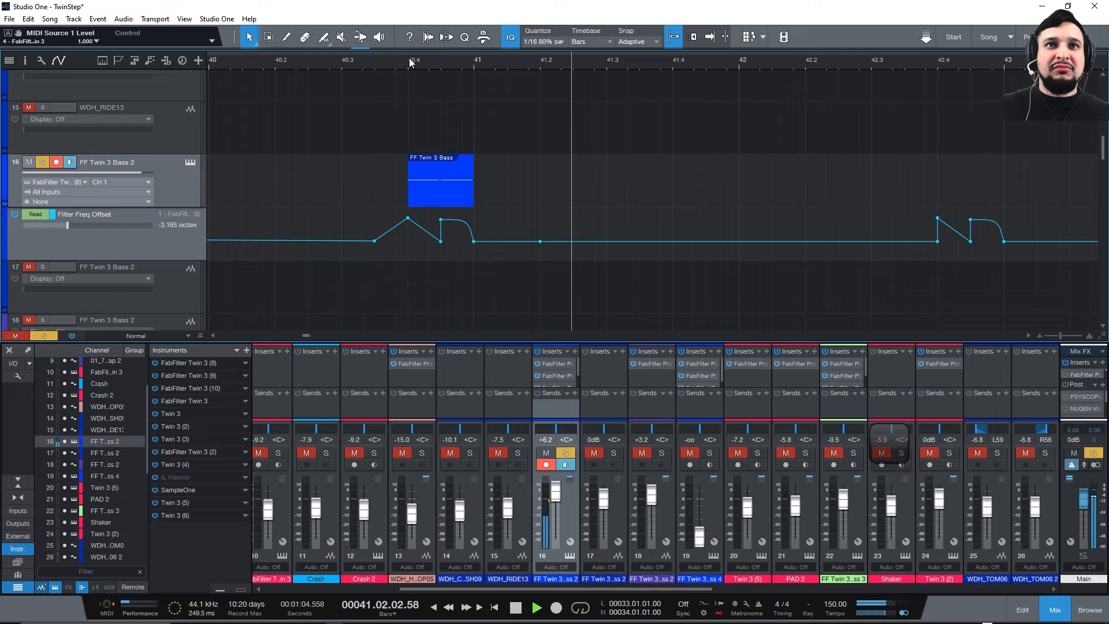
click(409, 62)
click(409, 61)
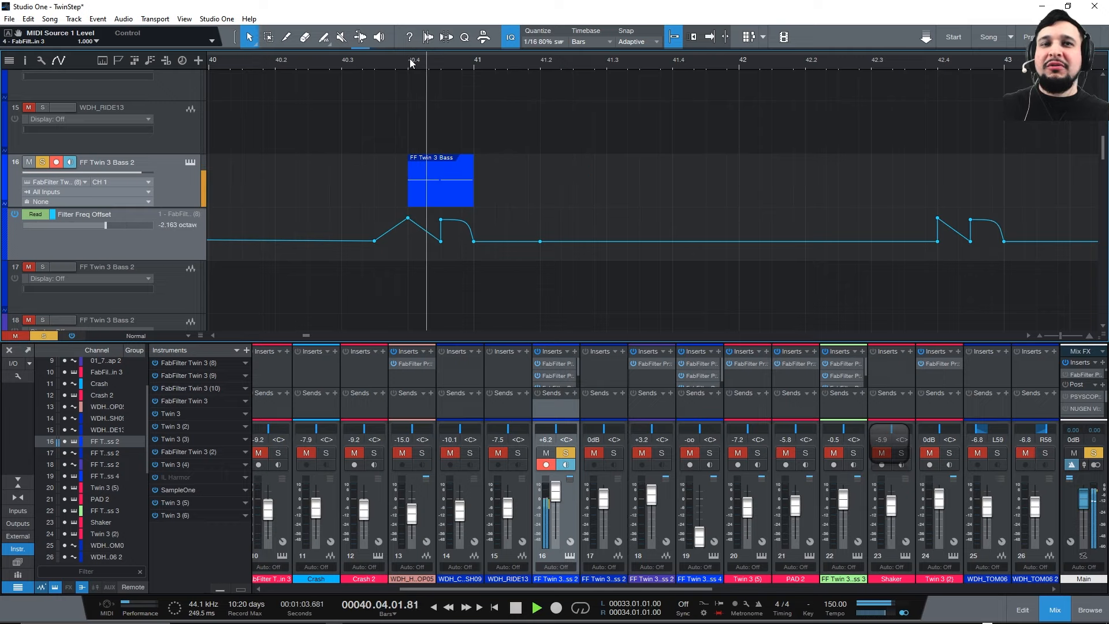
Play back the soloed FF Twin 3 Bass 2 clip on track 16 at bar 40.4 to hear its filter movement.
drag(409, 61, 349, 7)
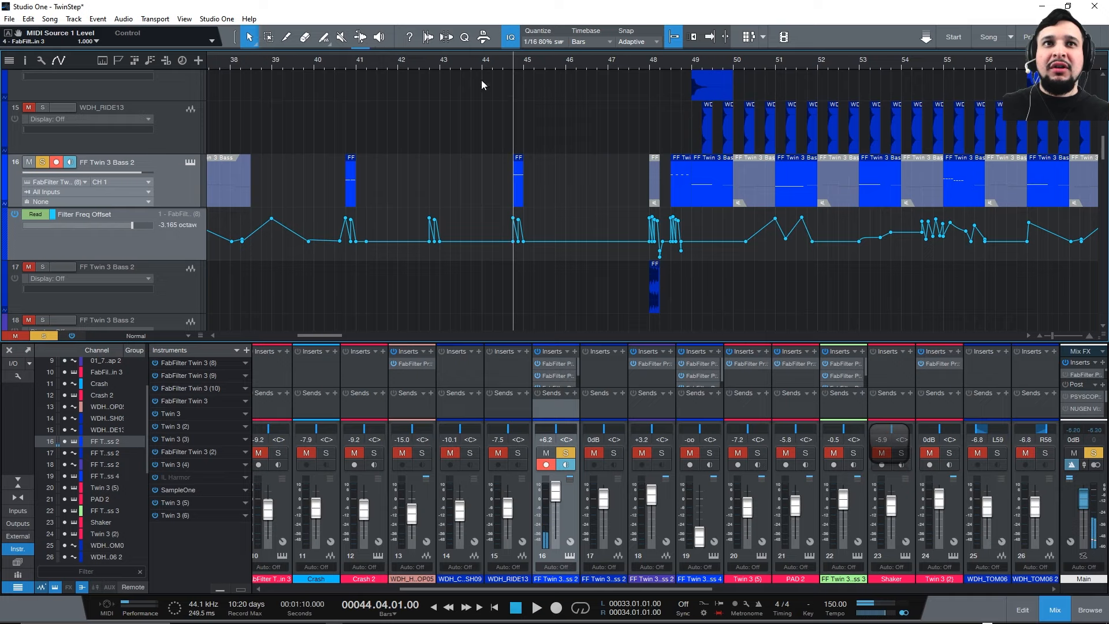
drag(347, 60, 365, 139)
click(390, 182)
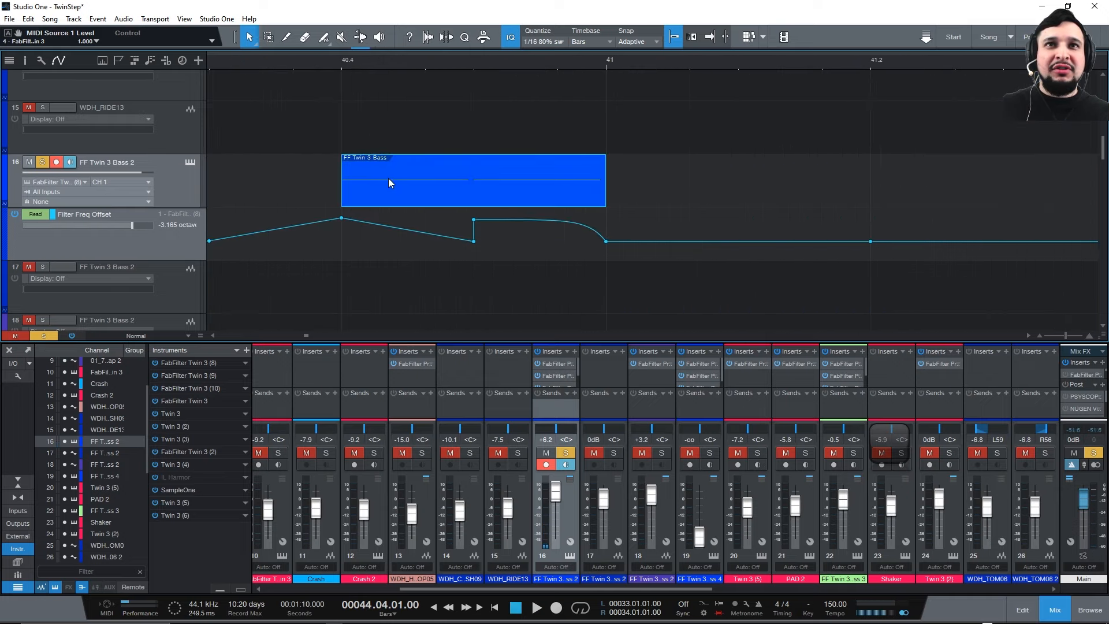
double_click(487, 191)
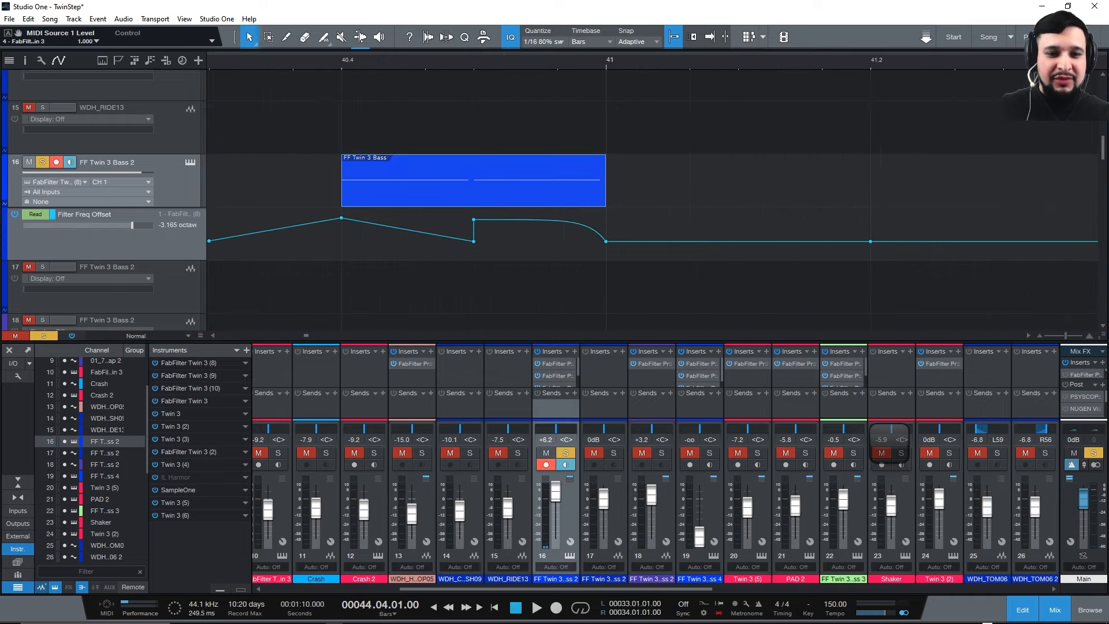
click(539, 219)
drag(344, 64, 352, 53)
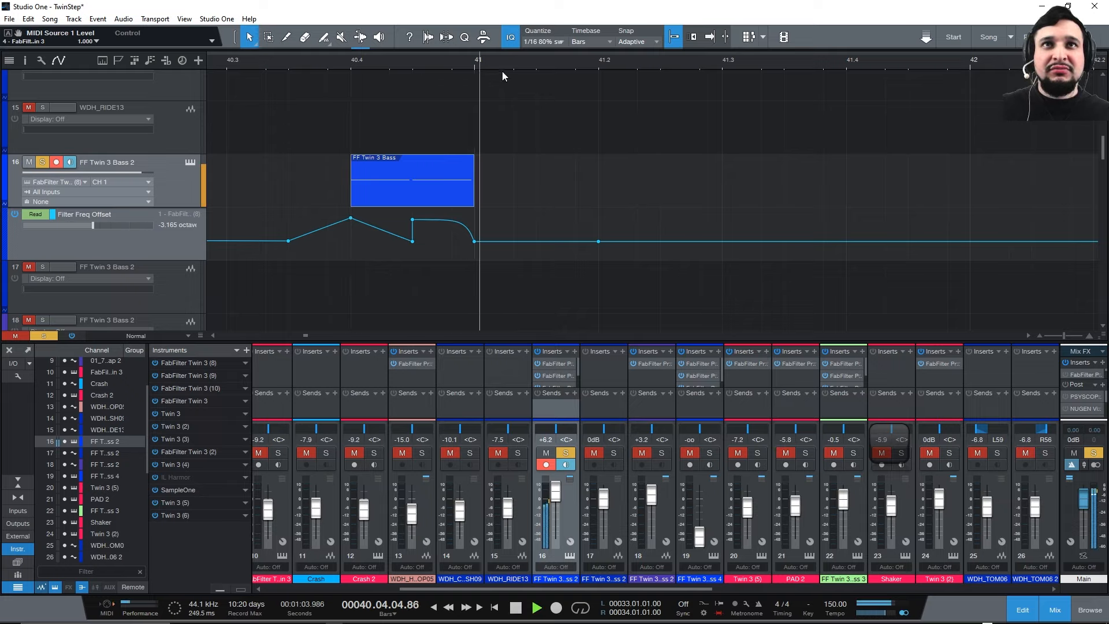
key(space)
Play back the soloed track 16 bass clip at bar 44.4 to hear its filter movement.
drag(490, 62, 298, 52)
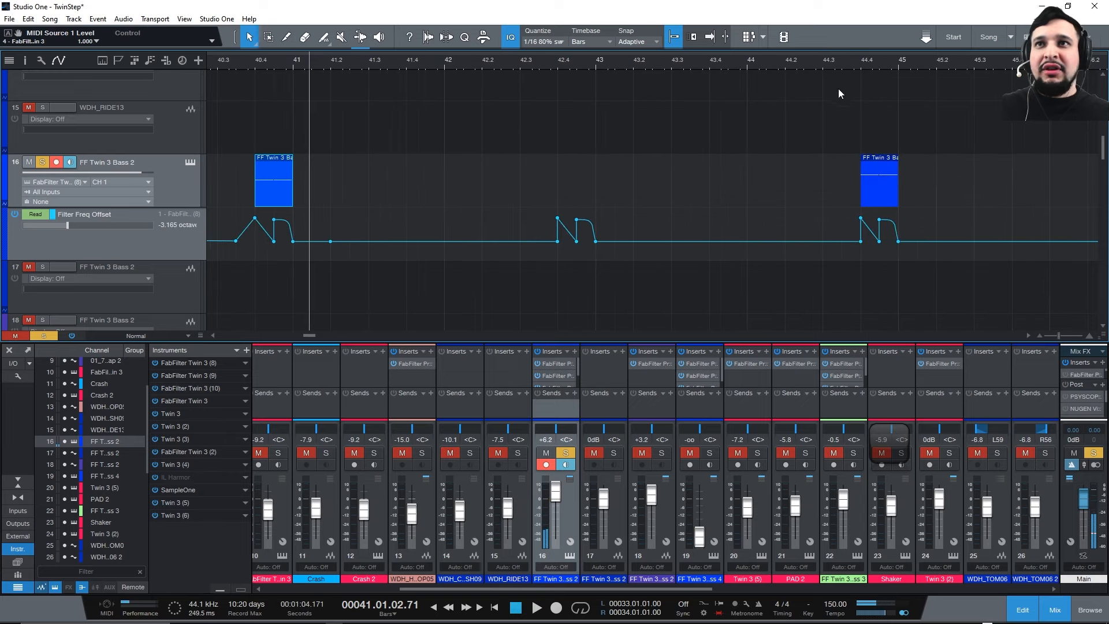
click(861, 61)
key(space)
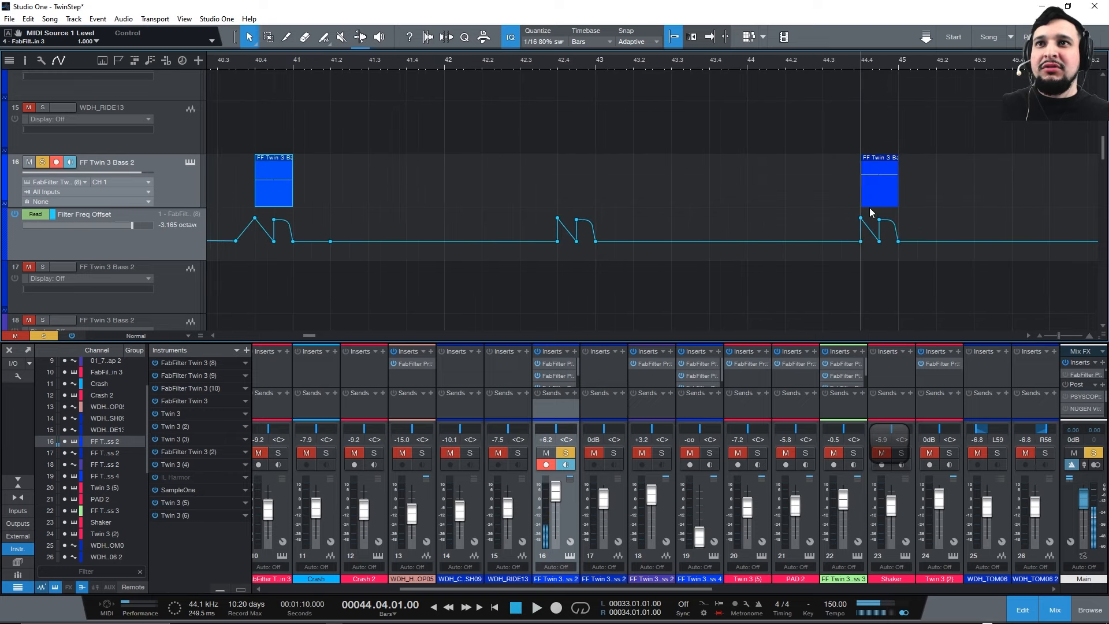
click(863, 197)
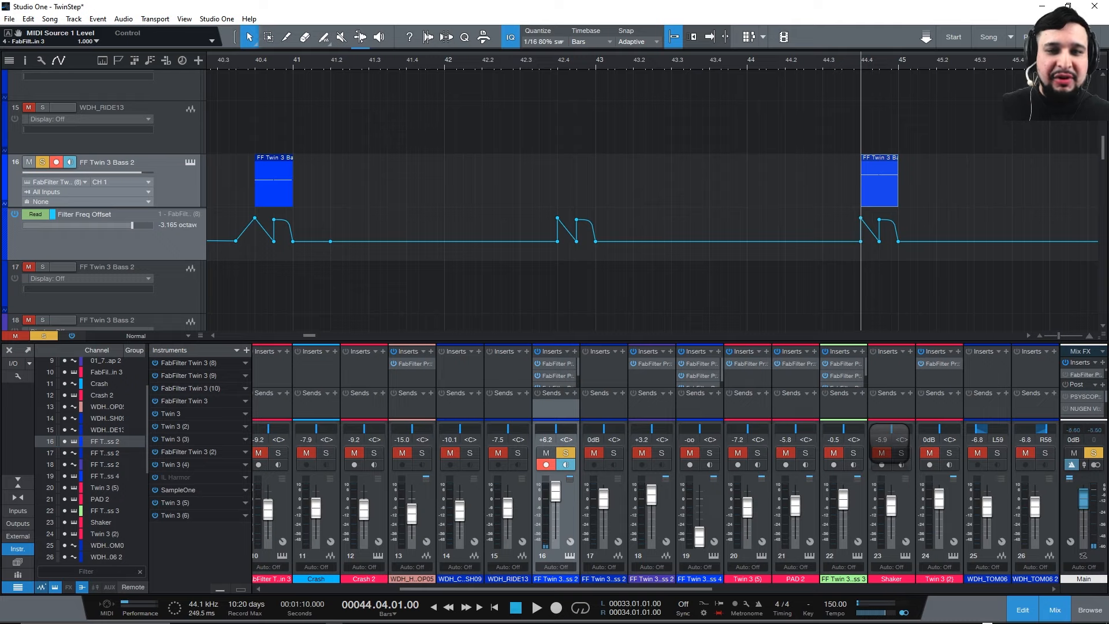
key(space)
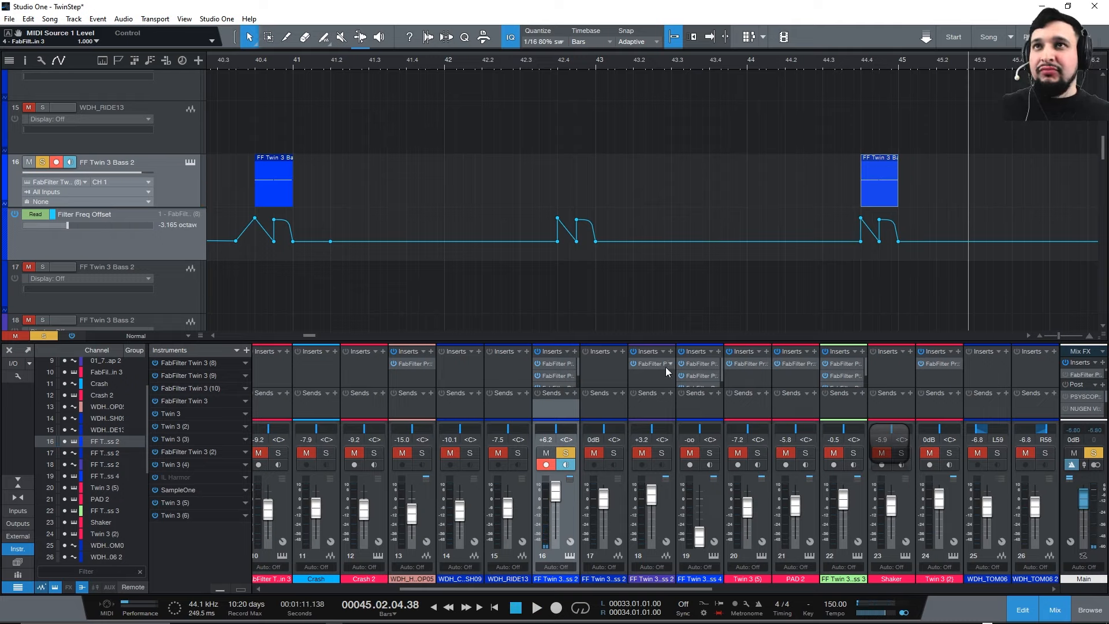
click(860, 64)
key(space)
key(space)
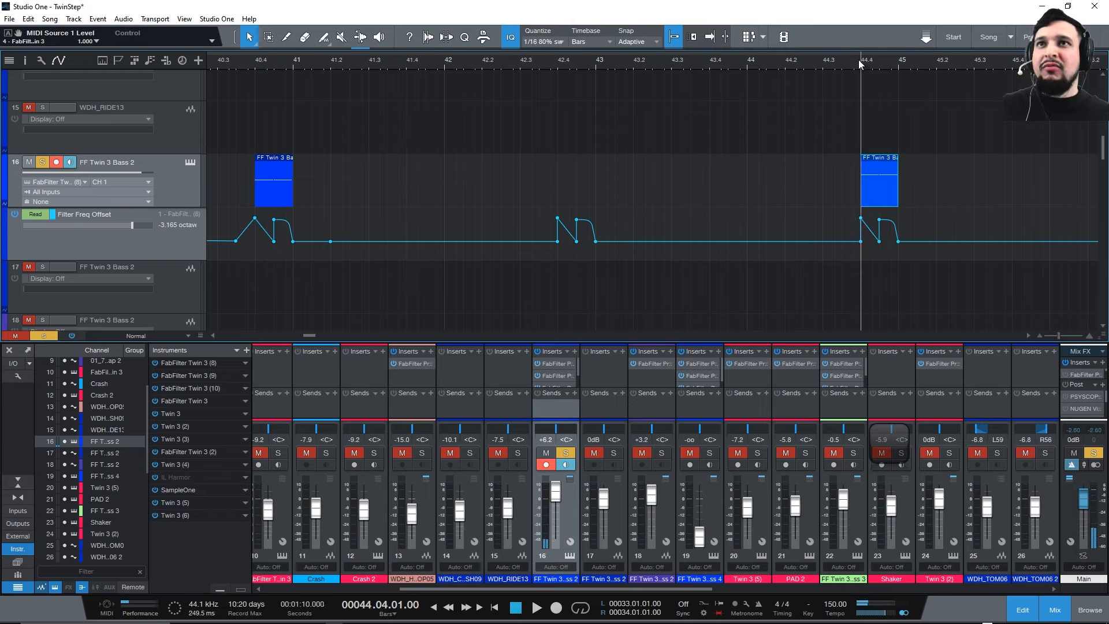
Unsolo track 16 and play the full mix from the bar 40.4 bass fill through bar 48.
click(38, 165)
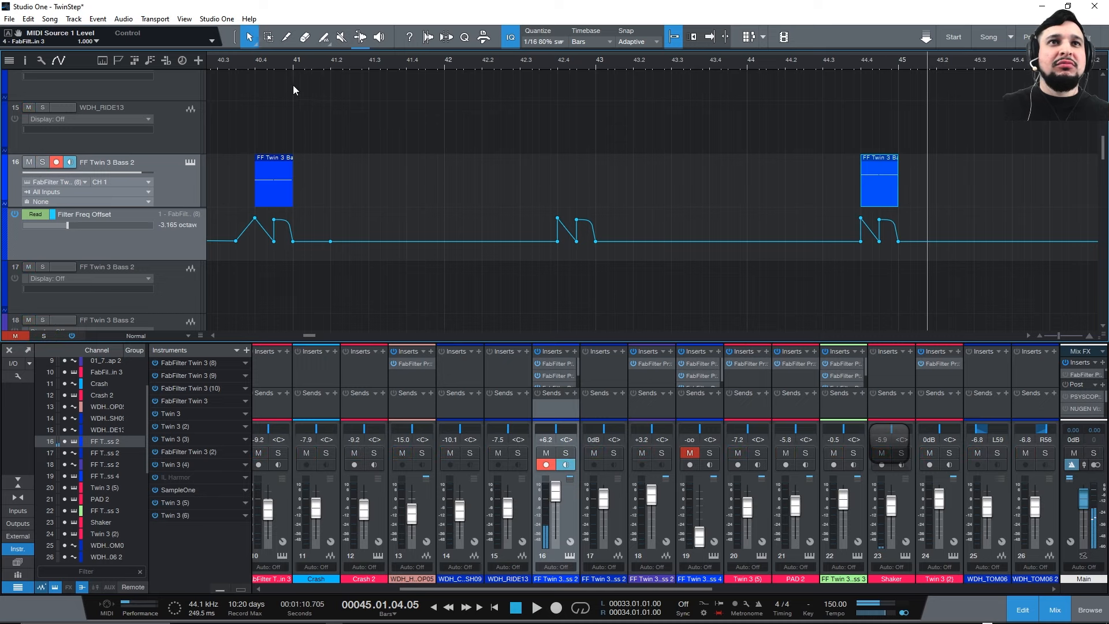
key(space)
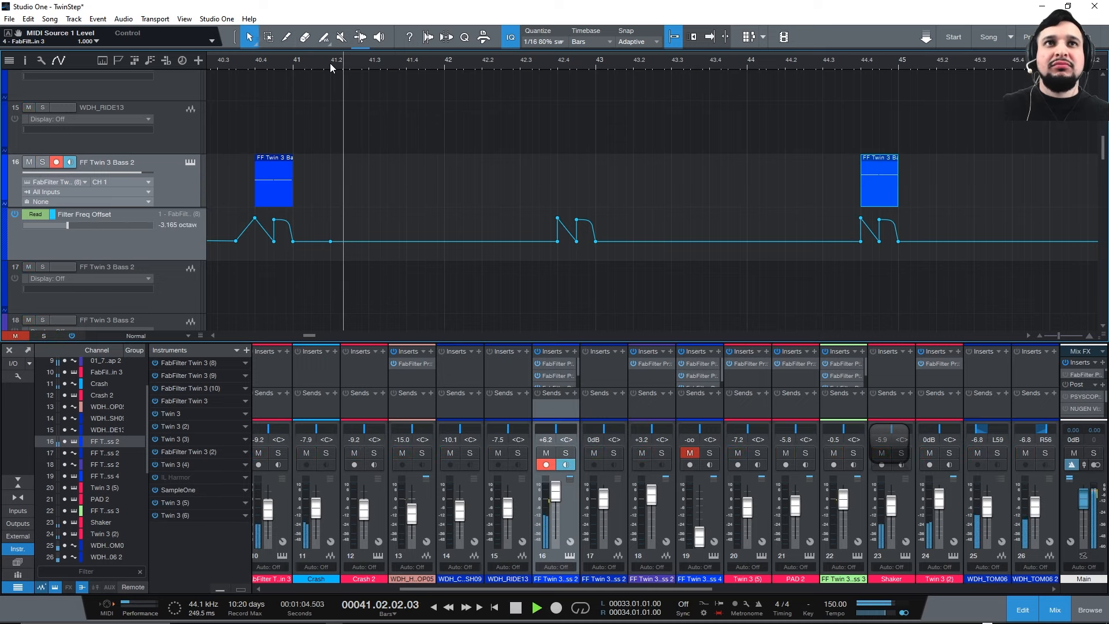
scroll(331, 64, down, 5)
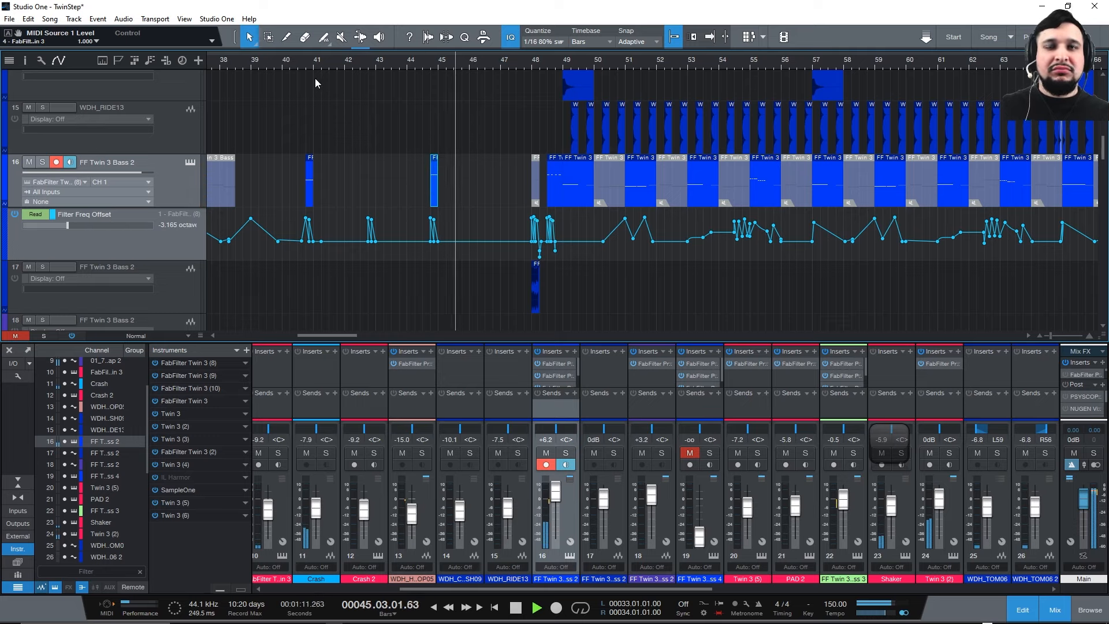
drag(542, 61, 500, 102)
scroll(478, 168, down, 2)
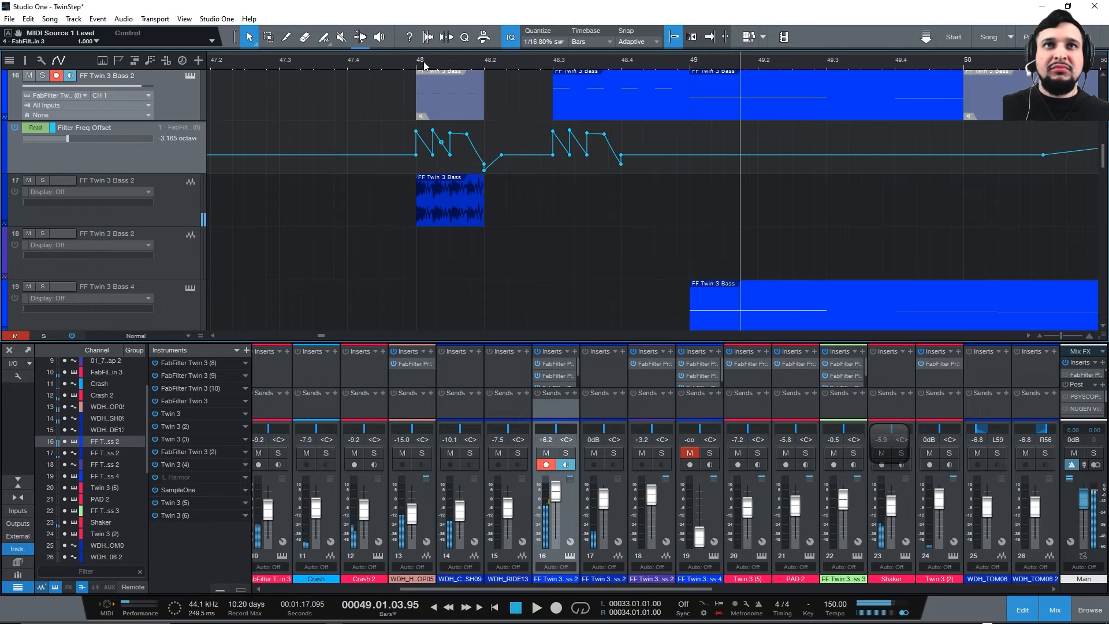
Audition the bounced bass audio on track 17 at bar 48 in solo, and unsolo the track.
click(39, 180)
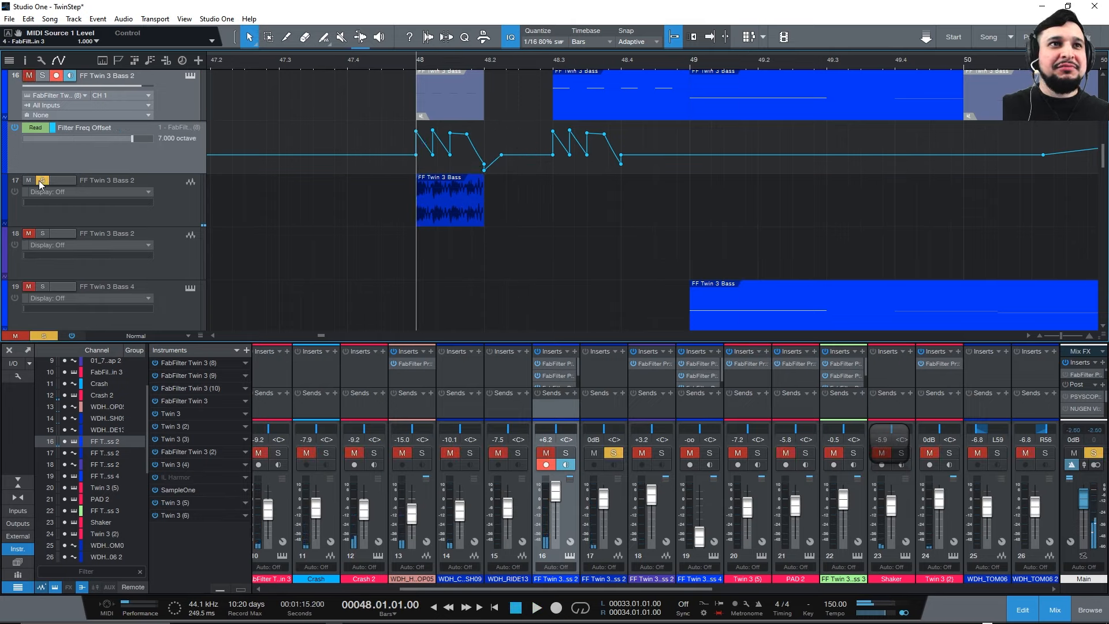
key(space)
key(space)
click(40, 180)
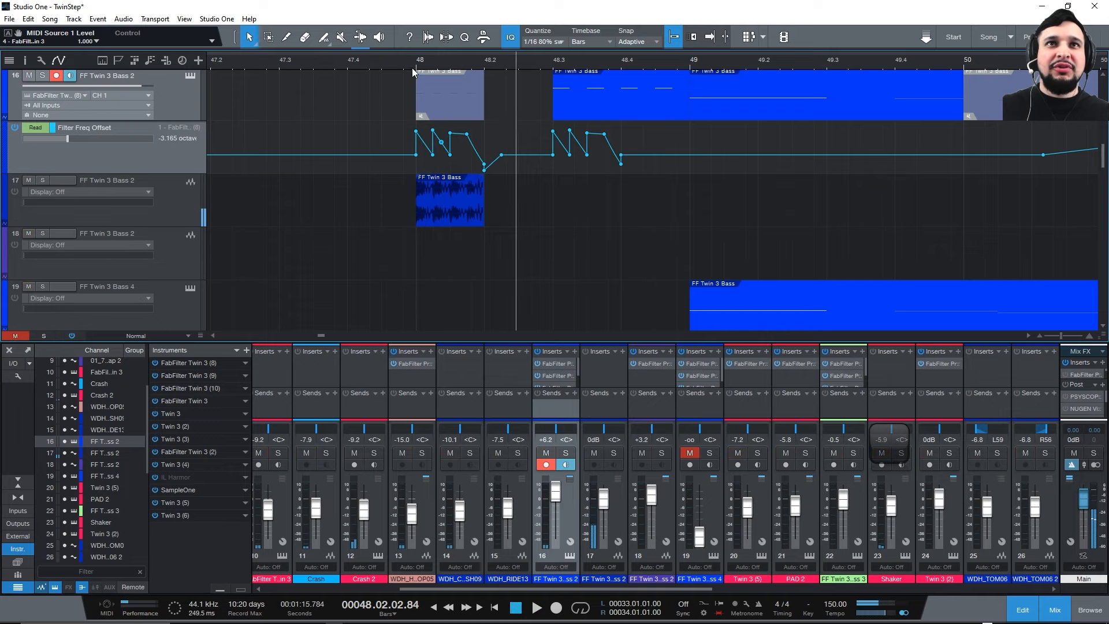
Solo track 16, unmute its FF Twin 3 Bass clip at bar 48 and play it back.
scroll(419, 68, up, 2)
click(42, 76)
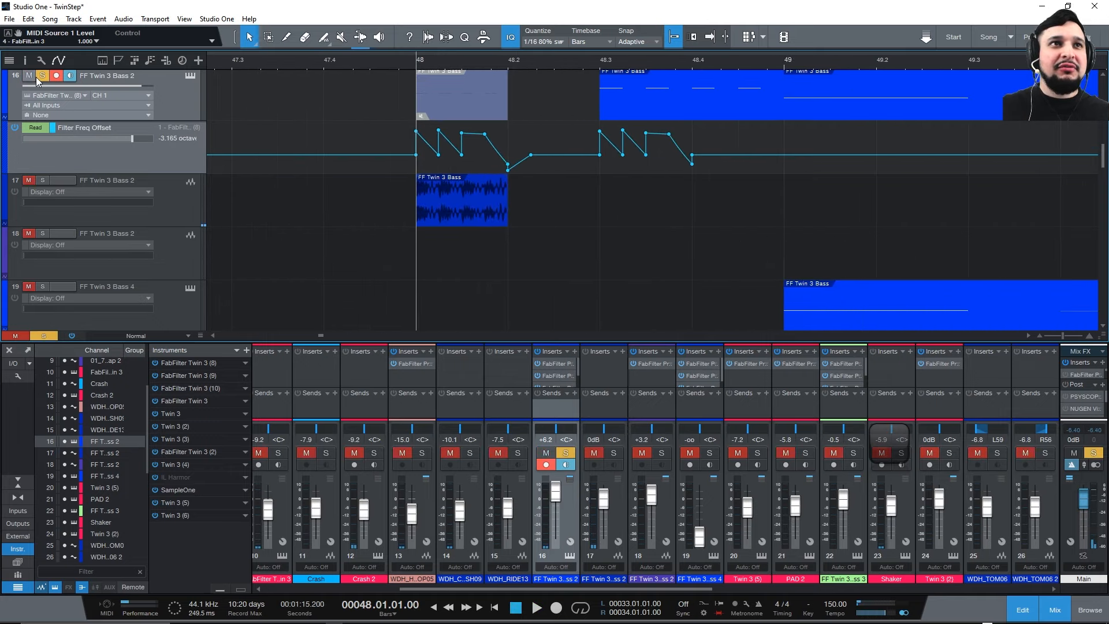
scroll(359, 168, up, 2)
key(F4)
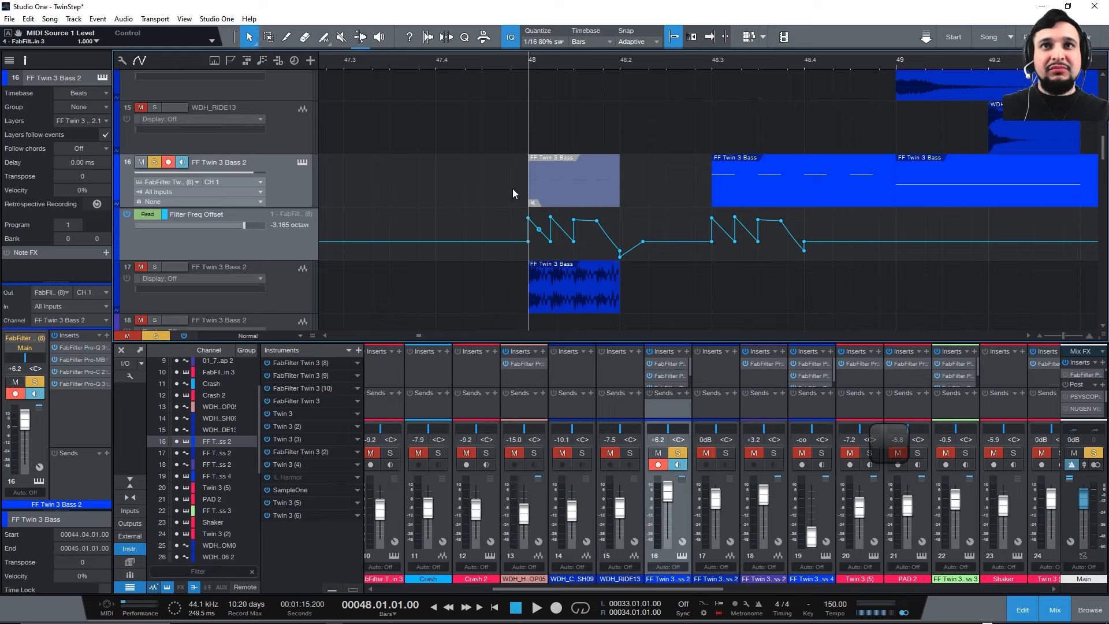
key(F4)
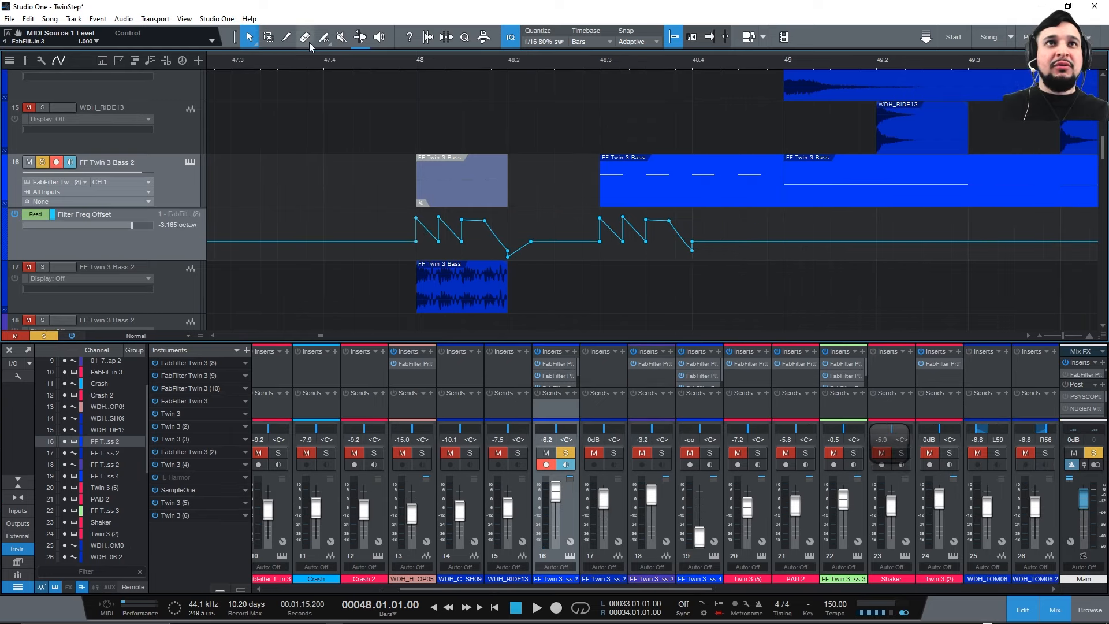
click(462, 194)
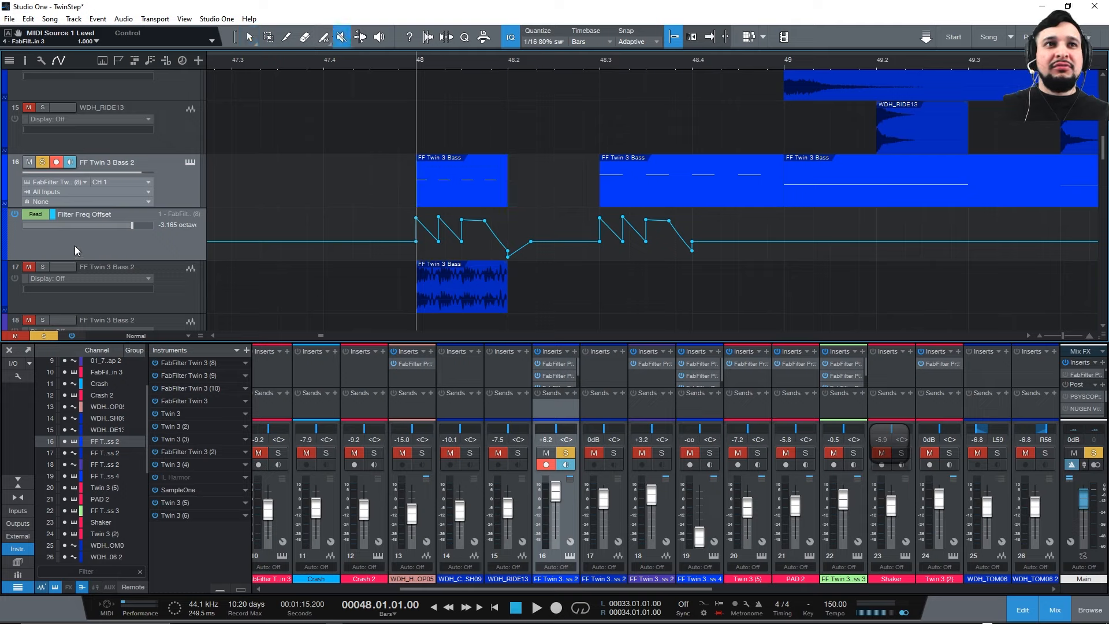
key(space)
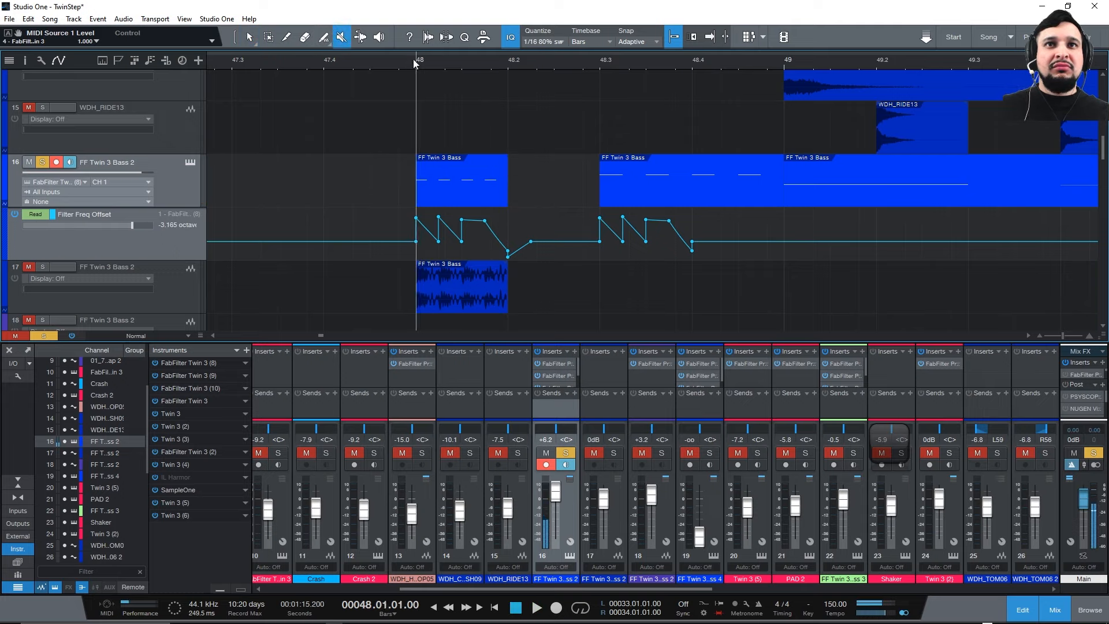
key(space)
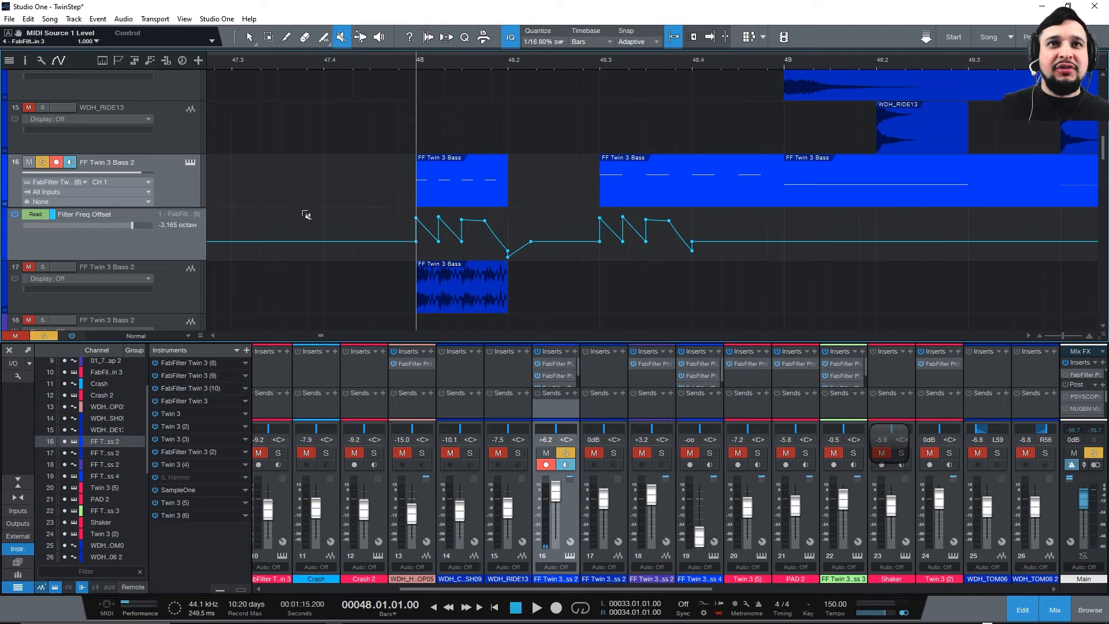
Open track 16's FabFilter Twin 3 instrument and play the bass clip from bar 48.
click(189, 163)
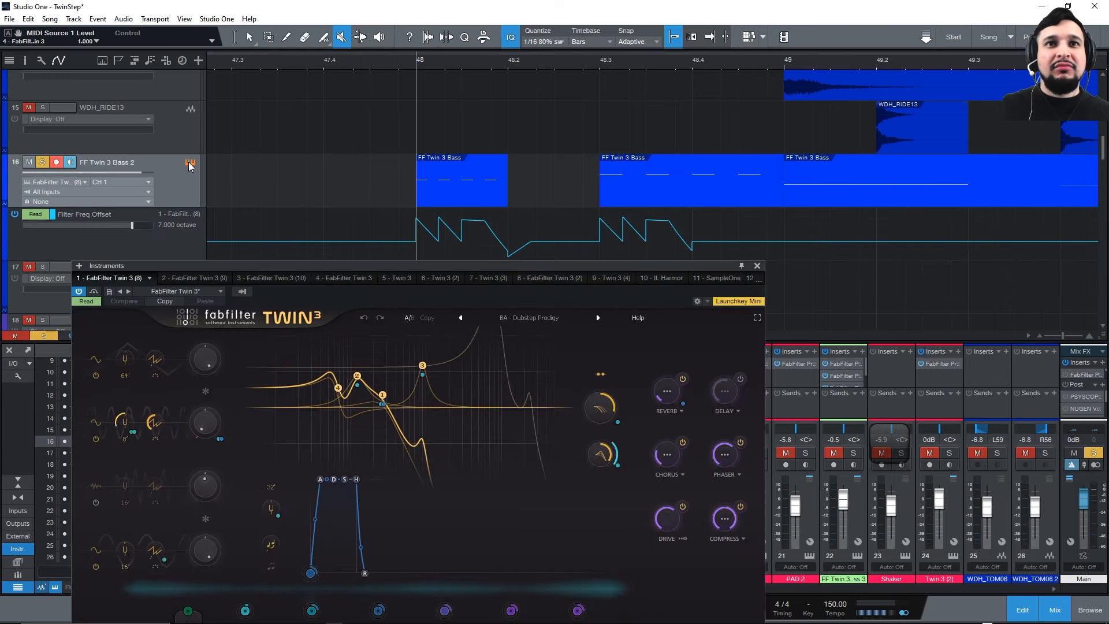
key(space)
key(space)
click(418, 73)
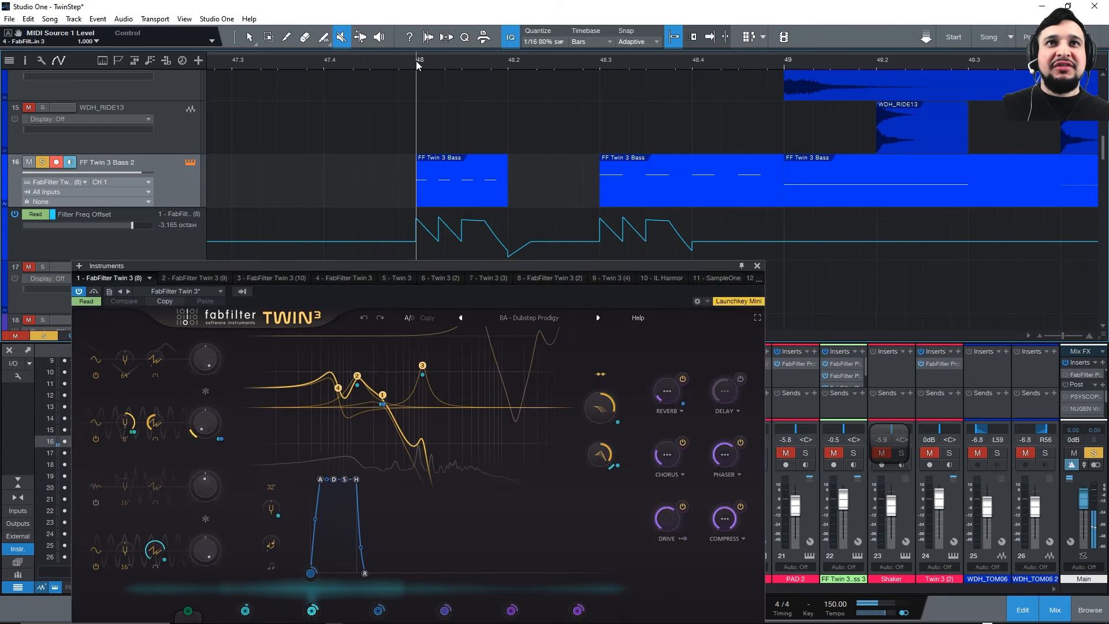
Bend the falling Filter Freq Offset ramps under the bar 48 clip into downward-sagging curves and play the result.
key(1)
scroll(430, 208, down, 1)
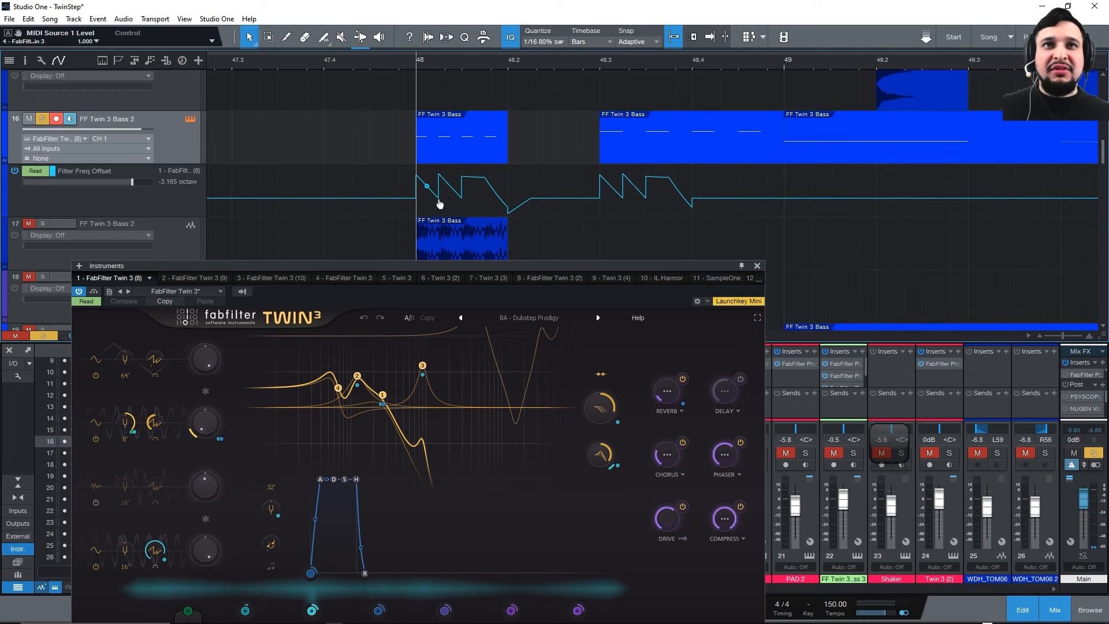
drag(427, 188, 428, 197)
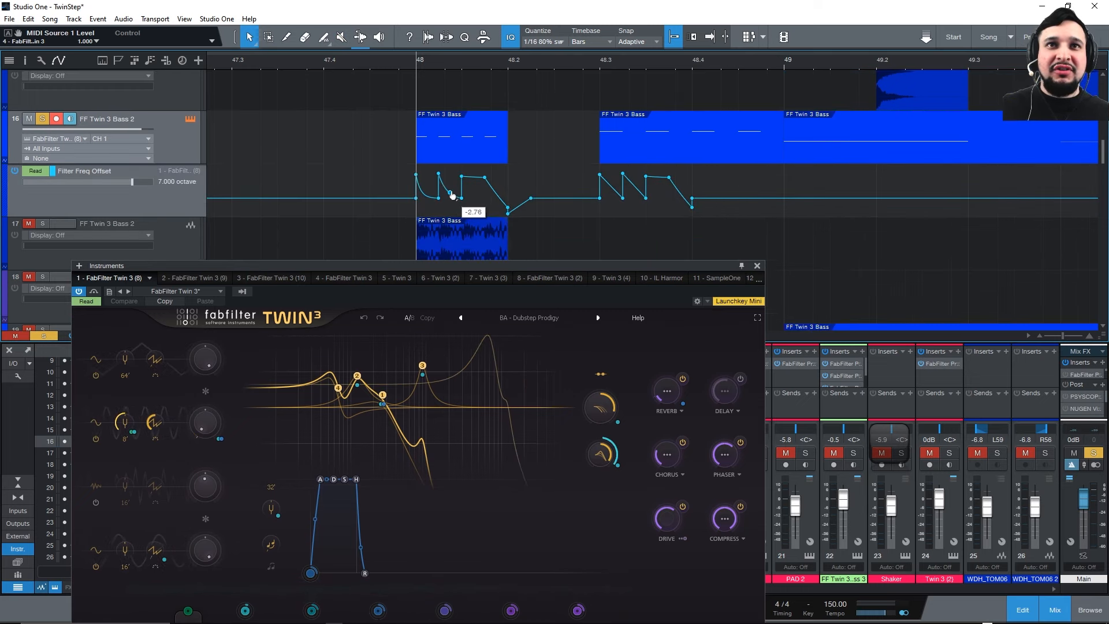
drag(496, 195, 494, 207)
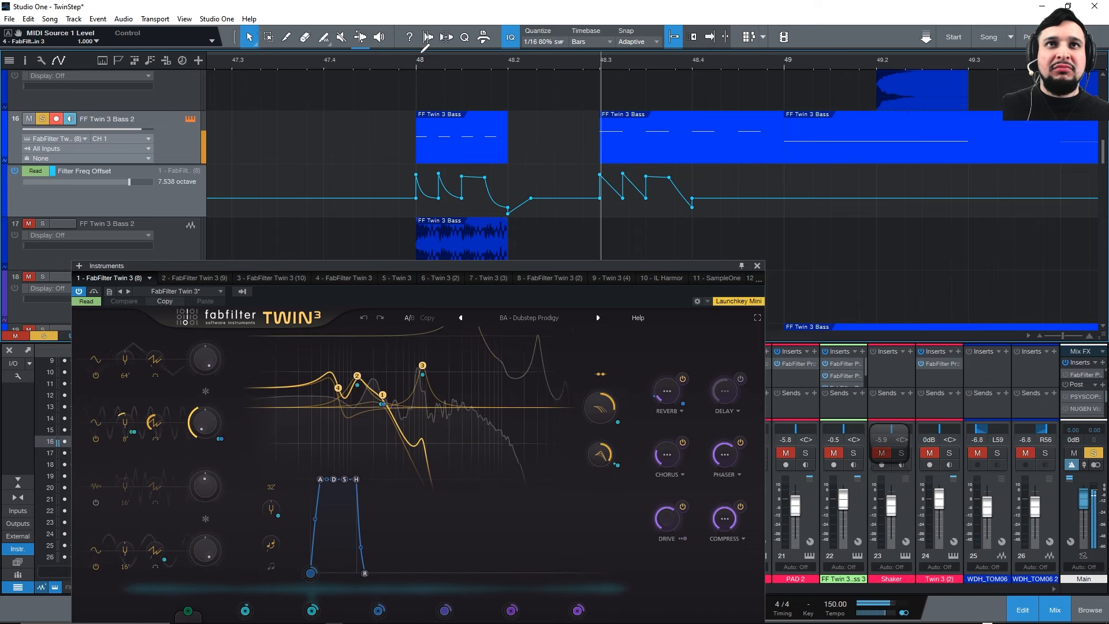
key(space)
Undo the last ramp's bend, remove the extra point at its end and bow the final falling segment outward.
mouse_move(503, 204)
mouse_down()
mouse_move(507, 178)
mouse_move(496, 194)
mouse_up()
key(ctrl+z)
key(ctrl+z)
right_click(506, 173)
click(496, 204)
click(418, 62)
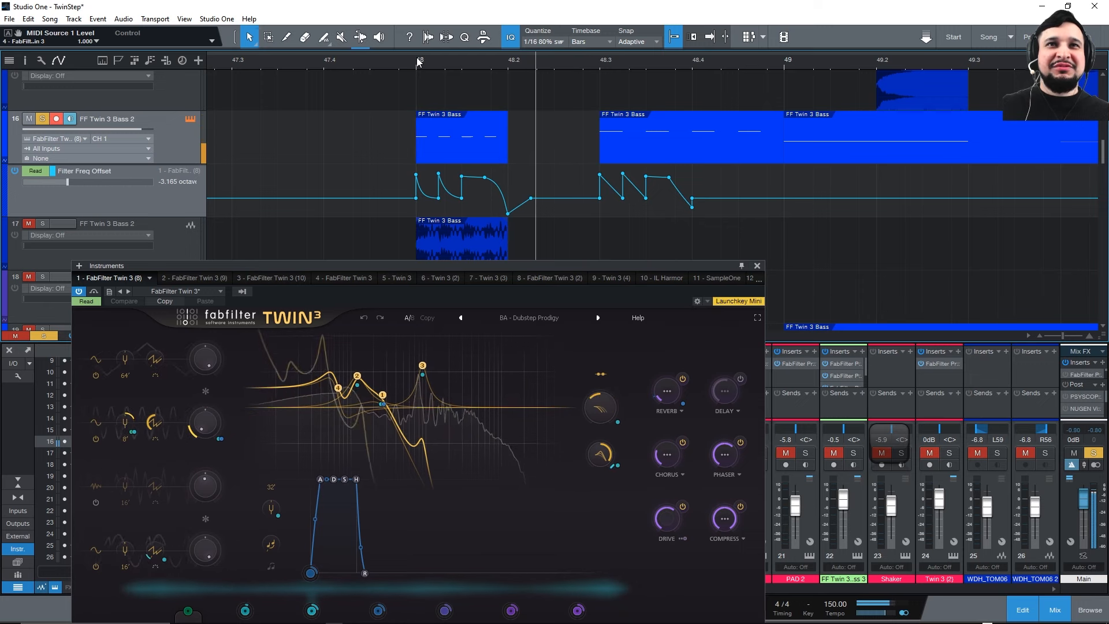
Raise slightly the low Filter Freq Offset points ending the first two curves in the bar 48 clip and play it.
key(e)
key(e)
drag(483, 198, 483, 191)
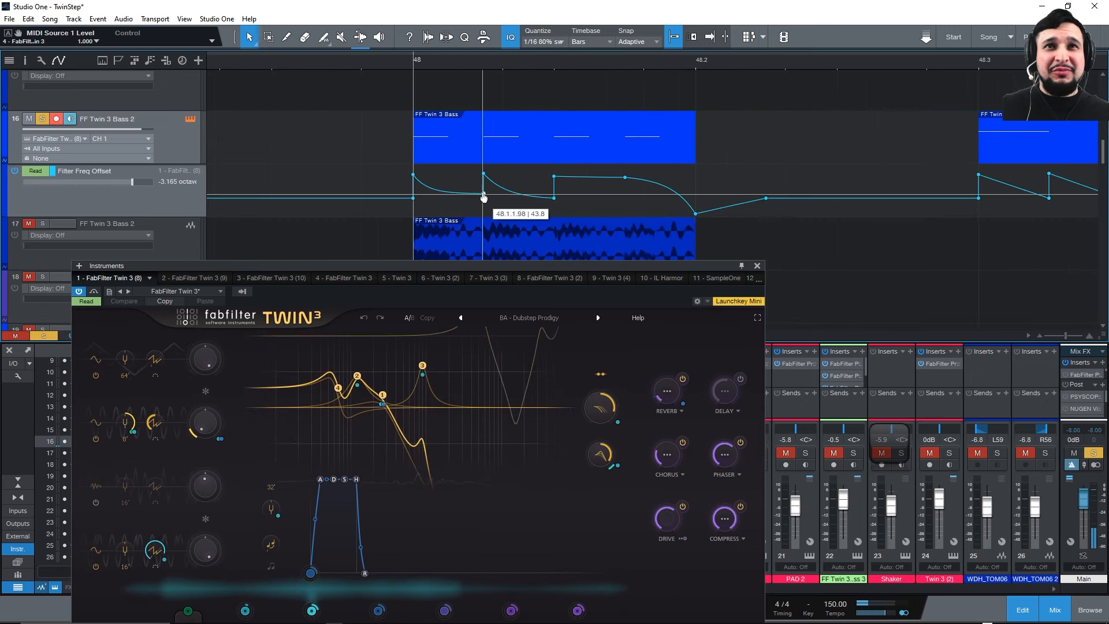
drag(554, 198, 553, 194)
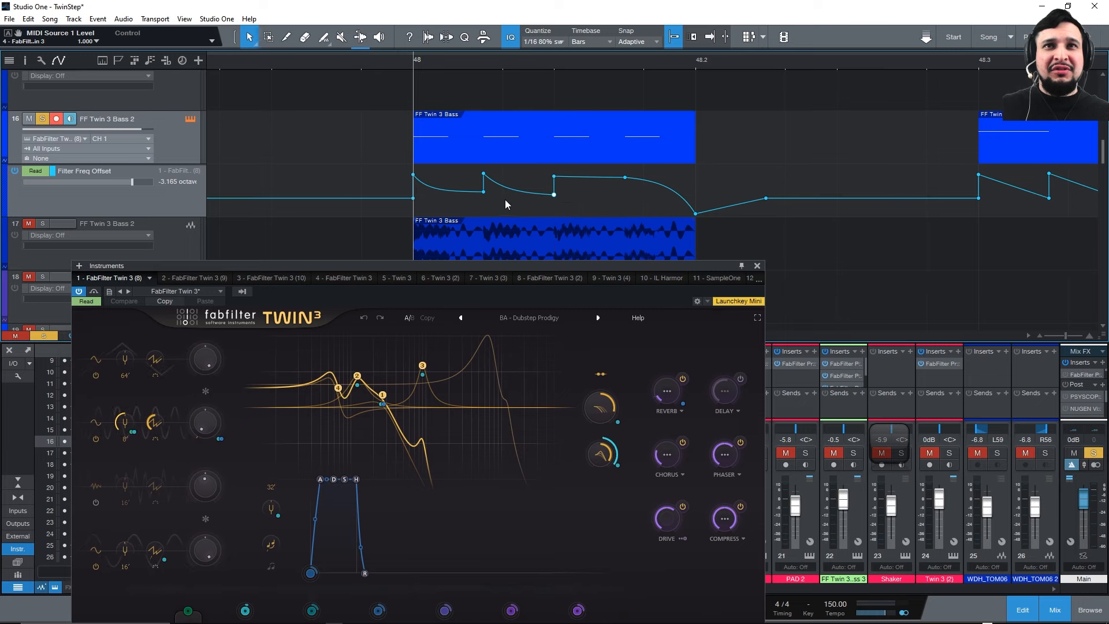
key(space)
key(space)
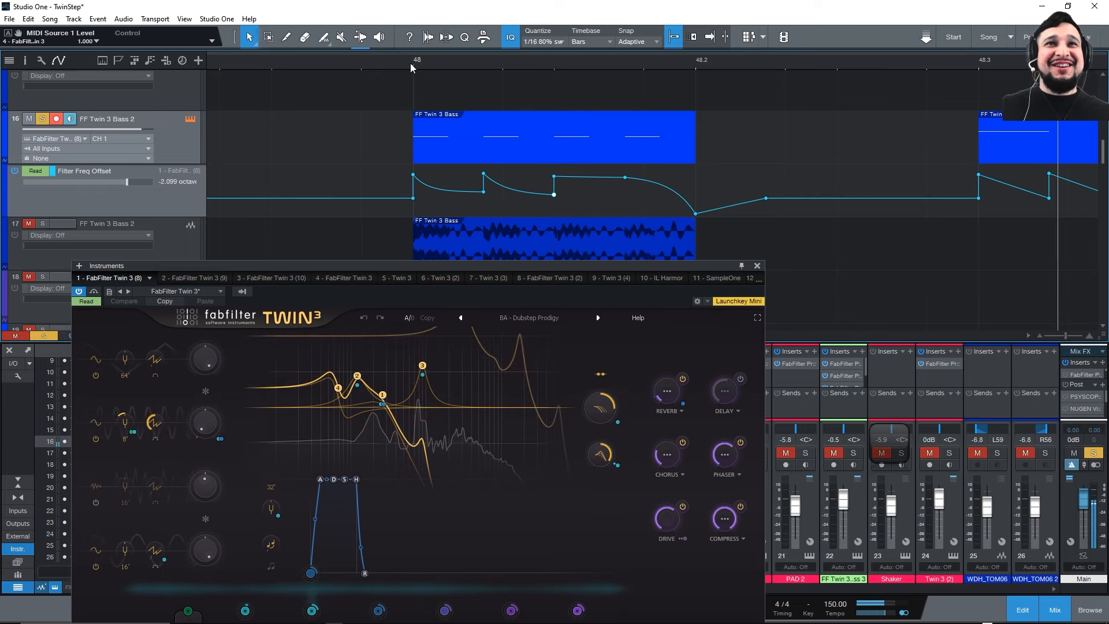
Bounce the track 16 bass clip at bar 48 to a new audio track.
click(413, 67)
click(565, 148)
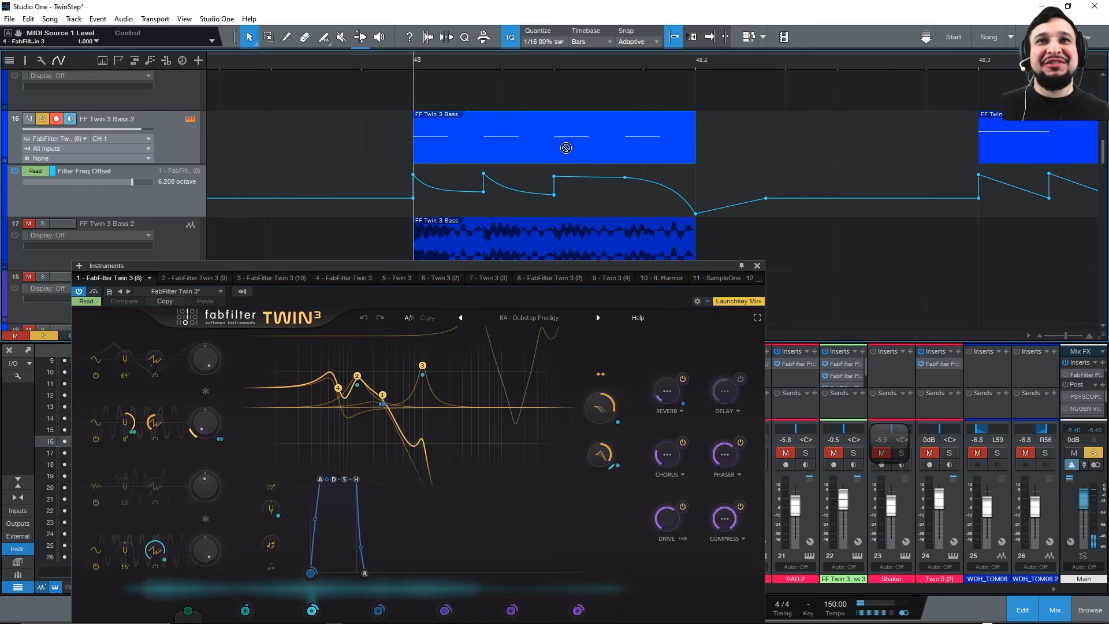
mouse_move(483, 61)
mouse_down()
mouse_move(481, 43)
mouse_move(481, 58)
mouse_up()
right_click(495, 156)
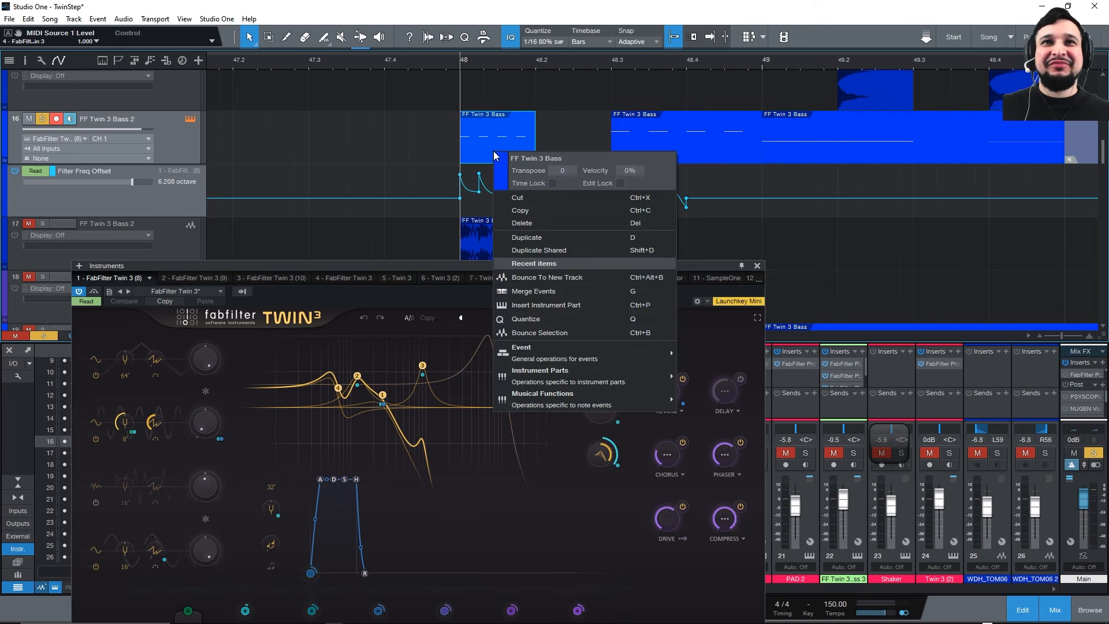
click(584, 278)
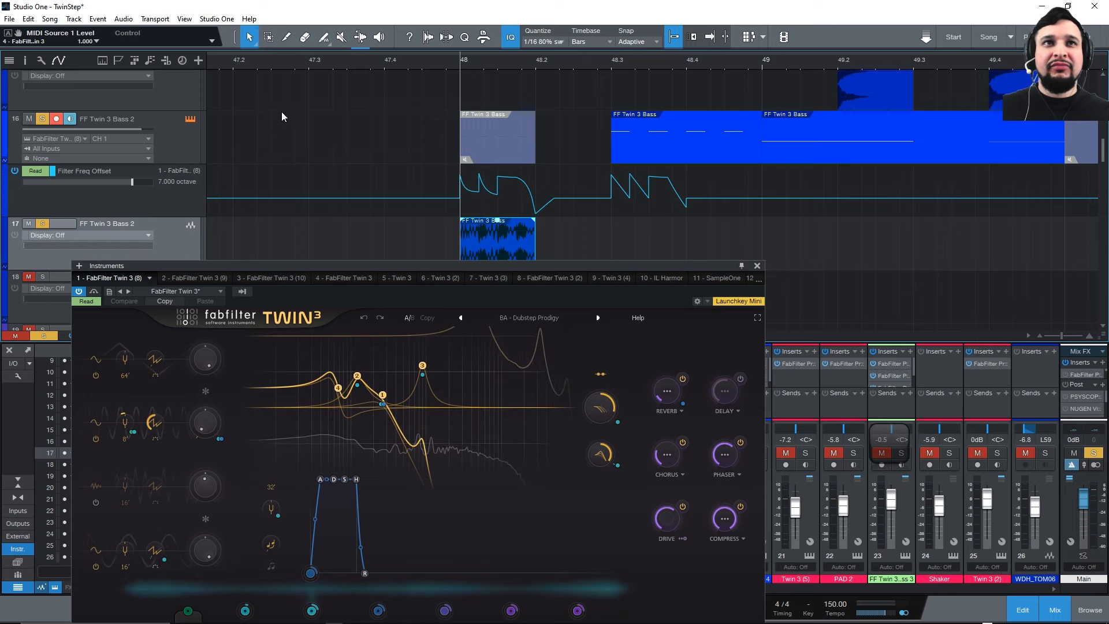
click(9, 19)
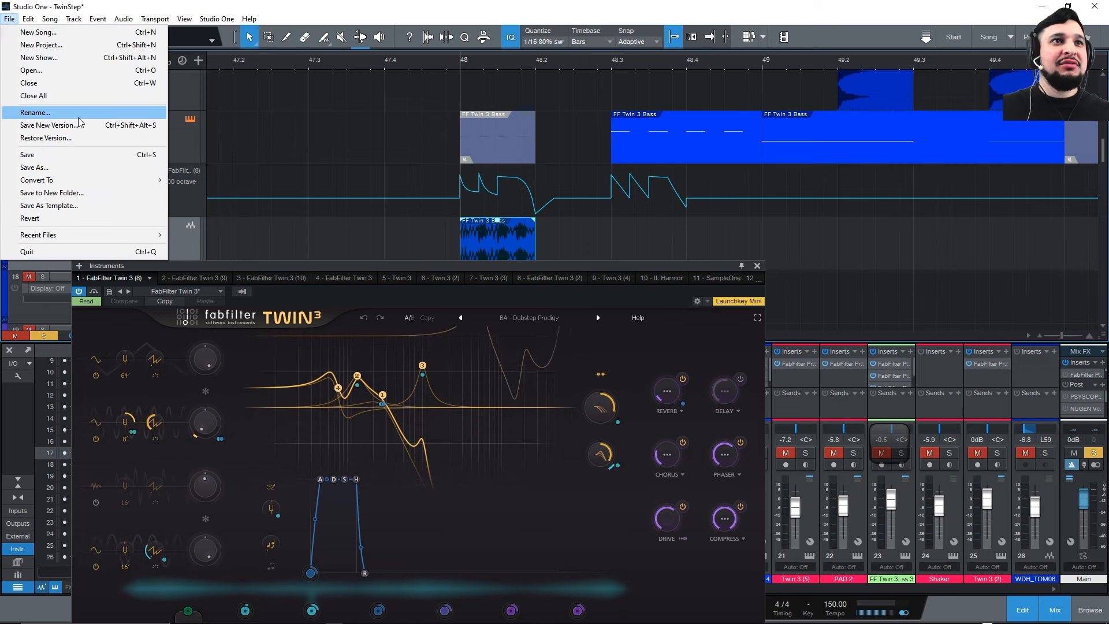
click(58, 126)
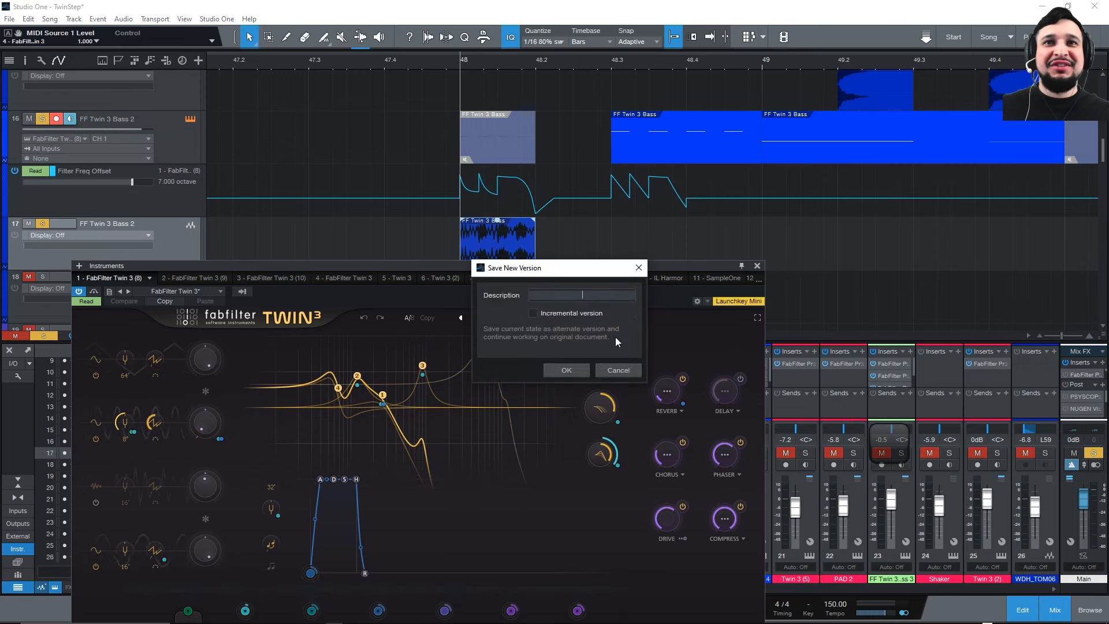
click(639, 268)
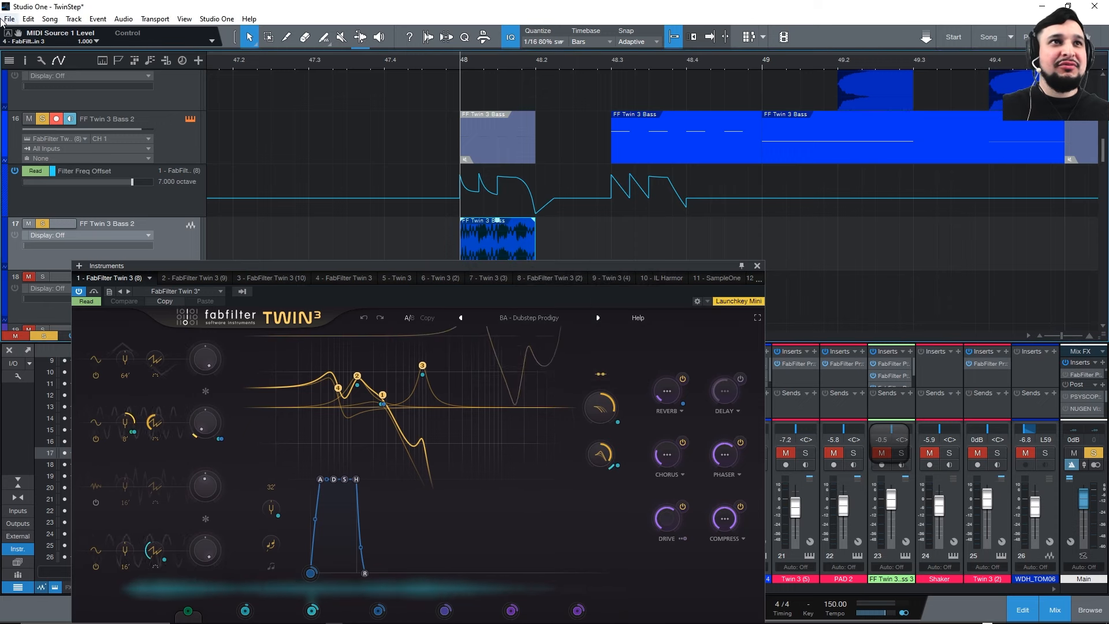
Save the song under the new file name TwinStep Tutorial in the TwinStep song folder.
click(10, 20)
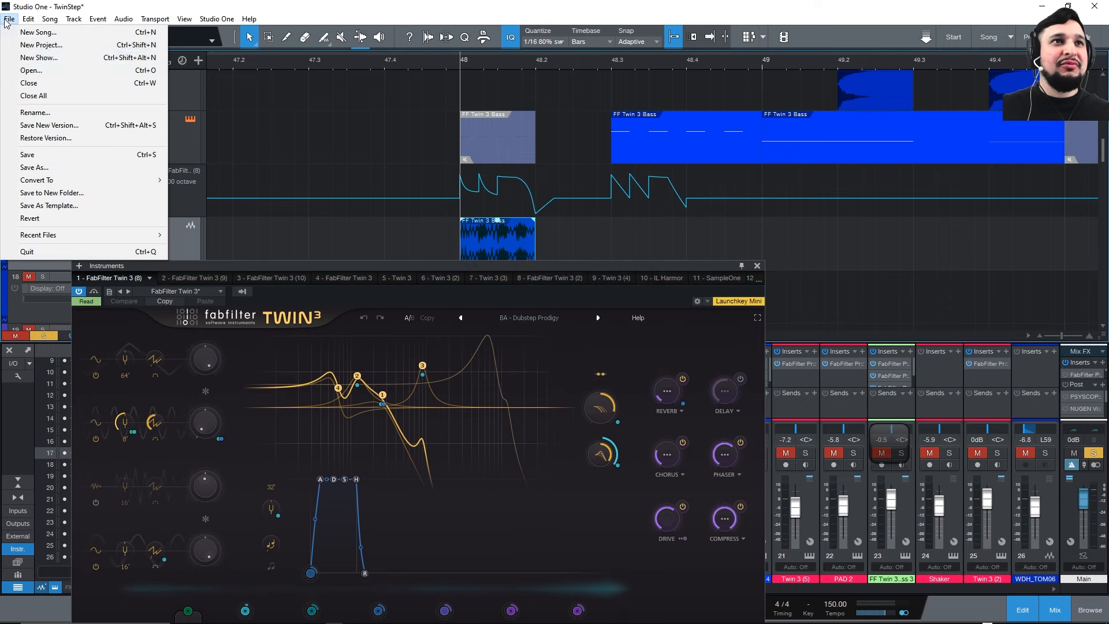
click(62, 168)
key(BackSpace)
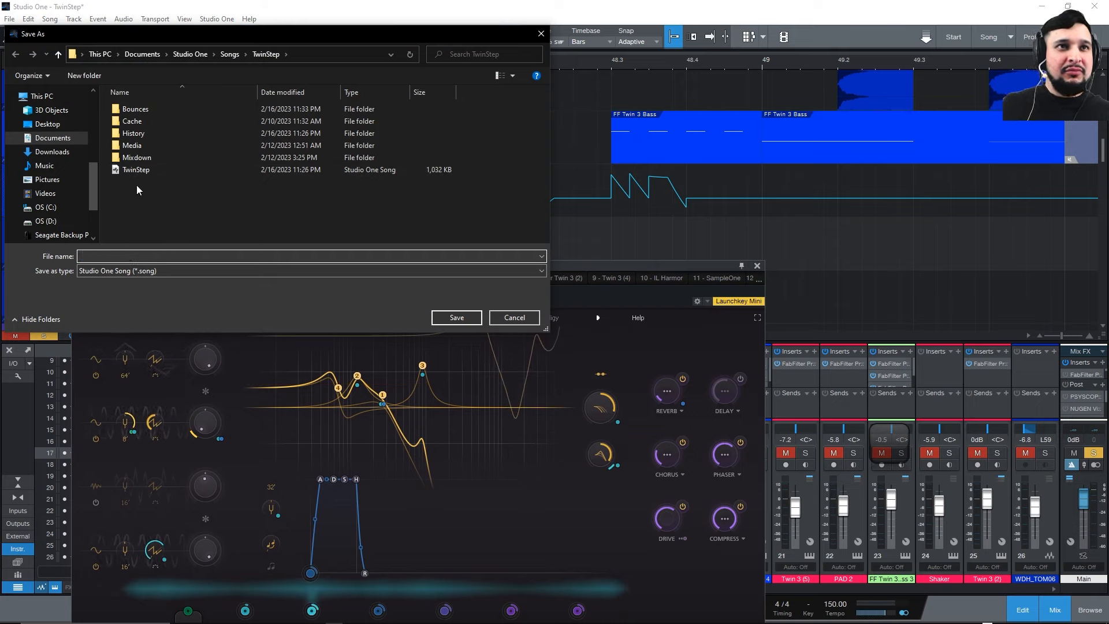
click(138, 171)
click(138, 255)
key(BackSpace)
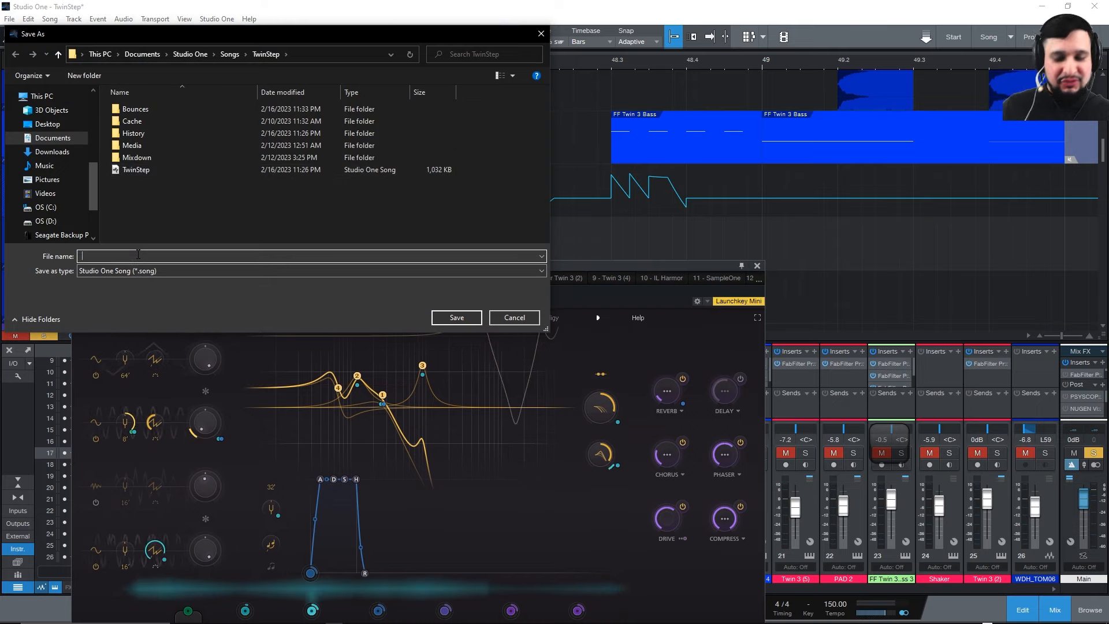
click(137, 171)
click(141, 255)
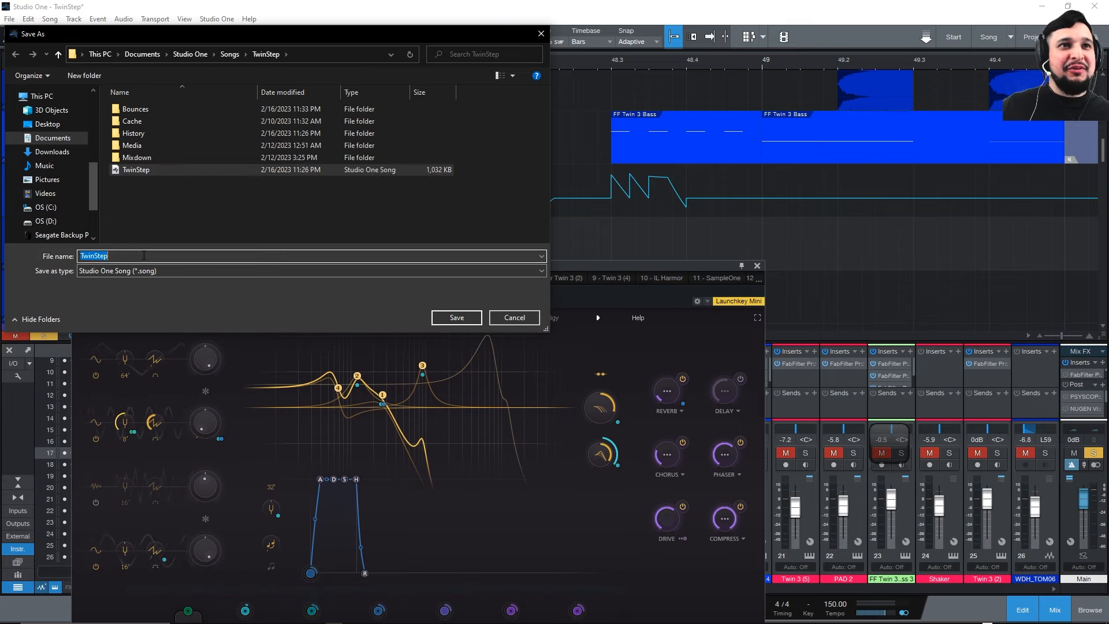
click(144, 256)
text(T)
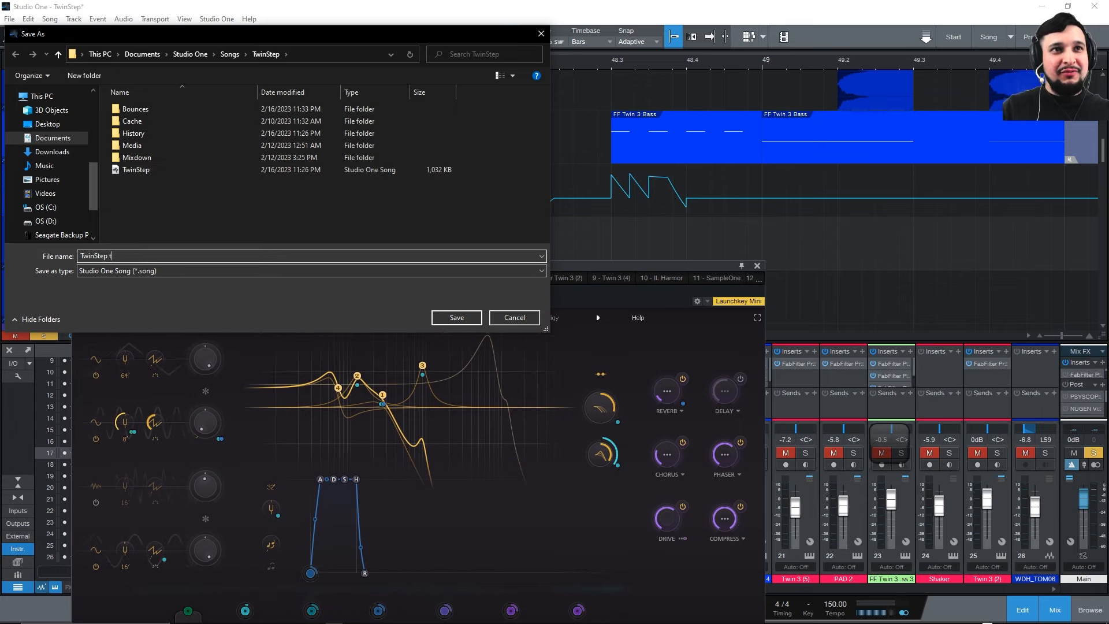
text(uro)
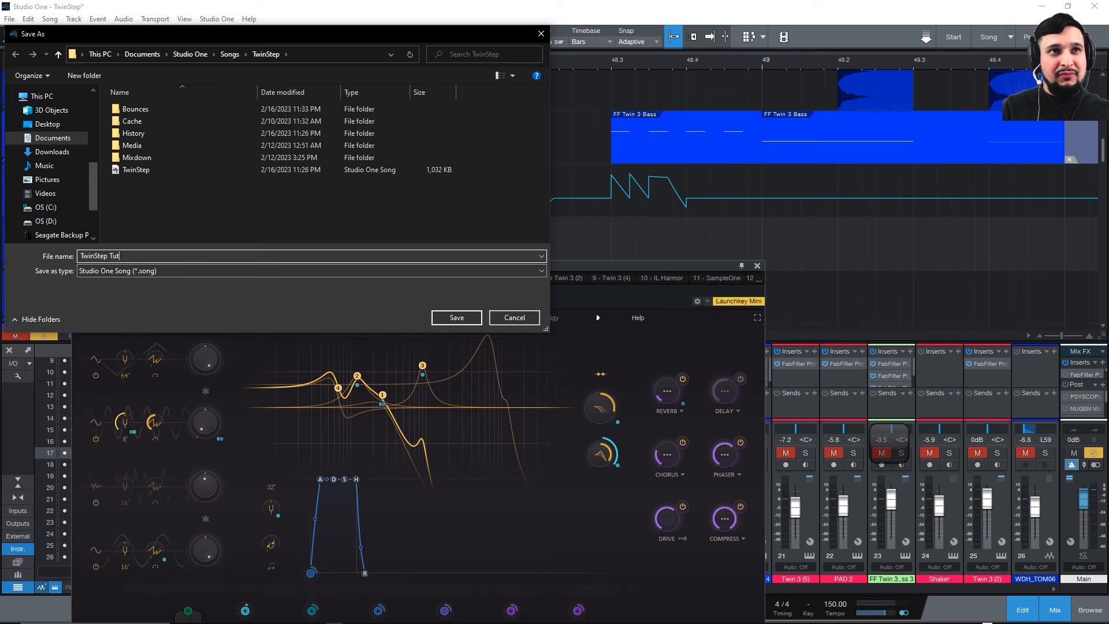
text(orial)
key(Return)
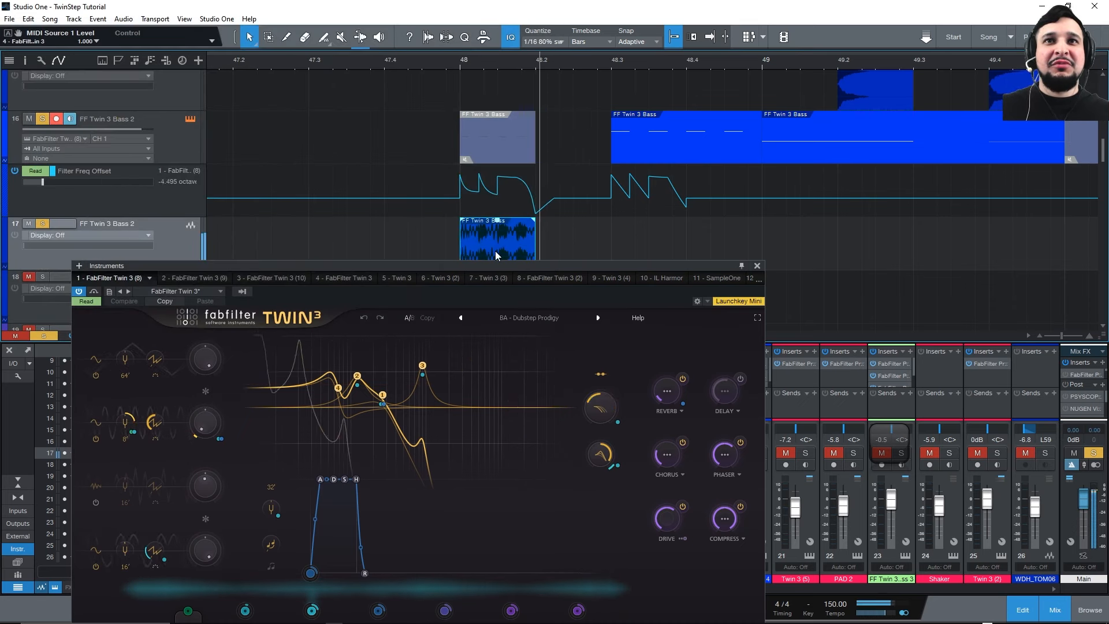
Unmute the FF Twin 3 Bass clip at bar 48 on track 16 and extend its end to just before the 48.3 clip.
scroll(495, 254, down, 1)
scroll(456, 199, up, 2)
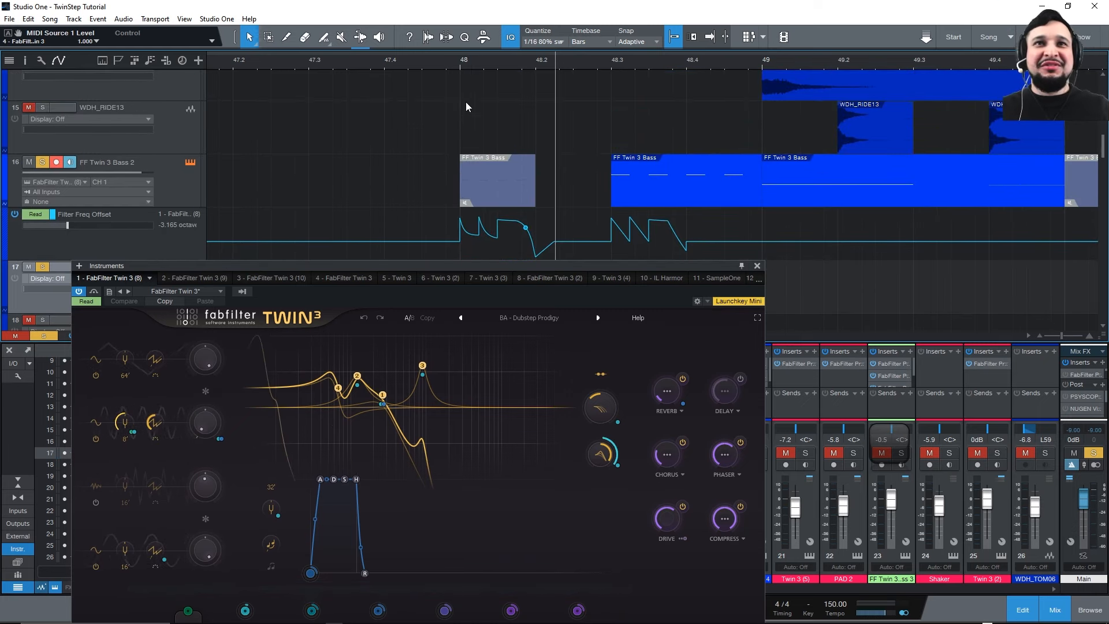
scroll(83, 128, down, 1)
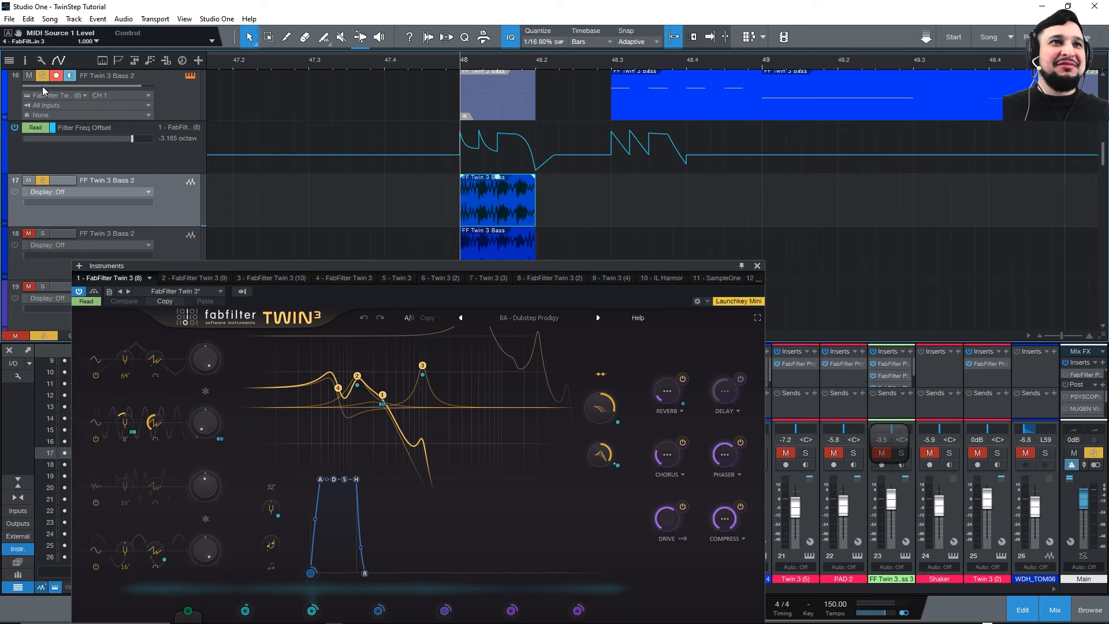
scroll(507, 192, up, 1)
click(472, 193)
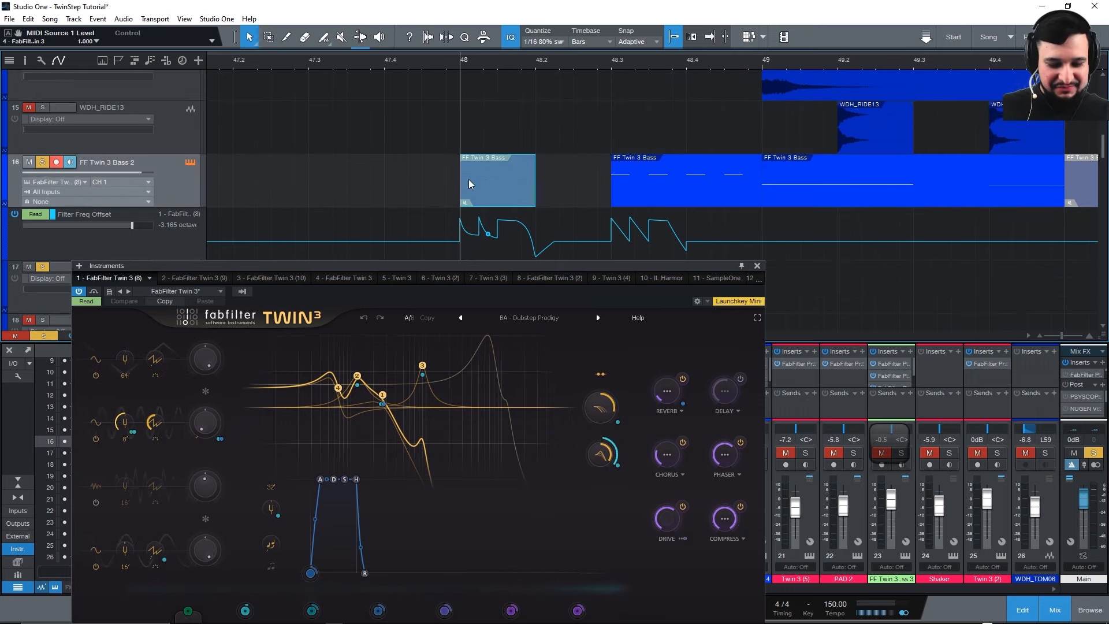
click(341, 36)
click(519, 188)
key(1)
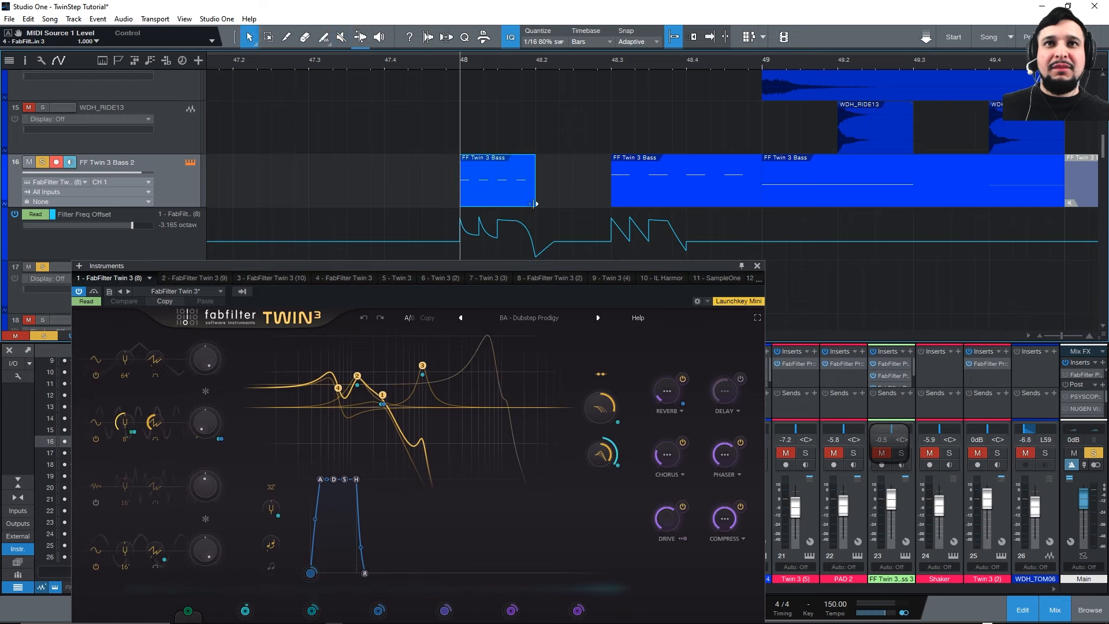
drag(534, 199, 582, 215)
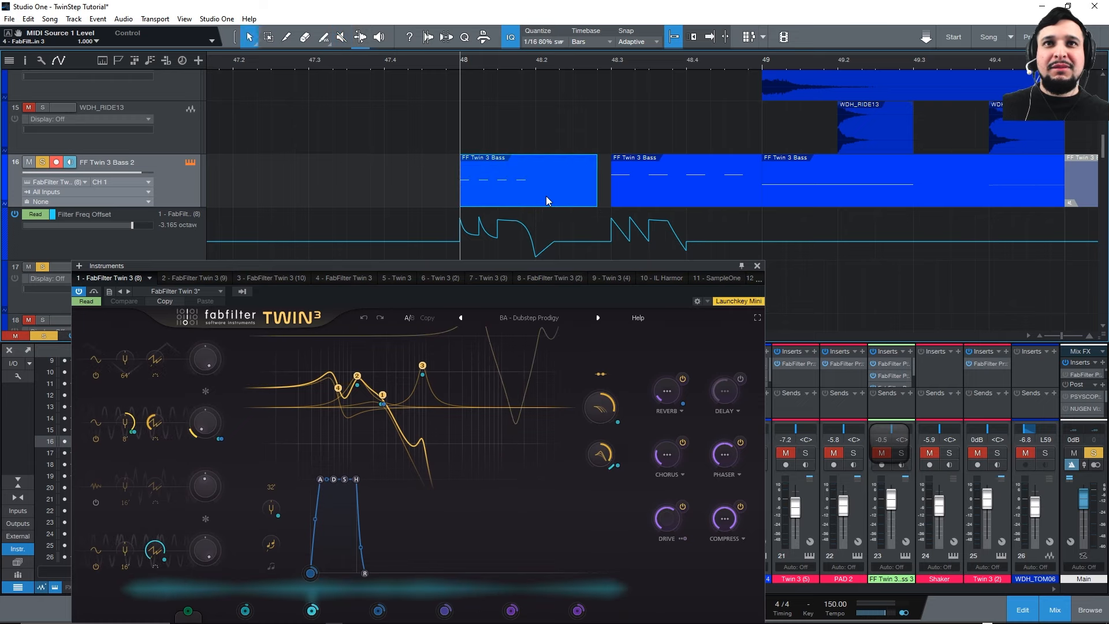
Take the bounced audio track 17 out of solo and open track 16's bar 48 clip in an enlarged note editor.
scroll(546, 197, down, 2)
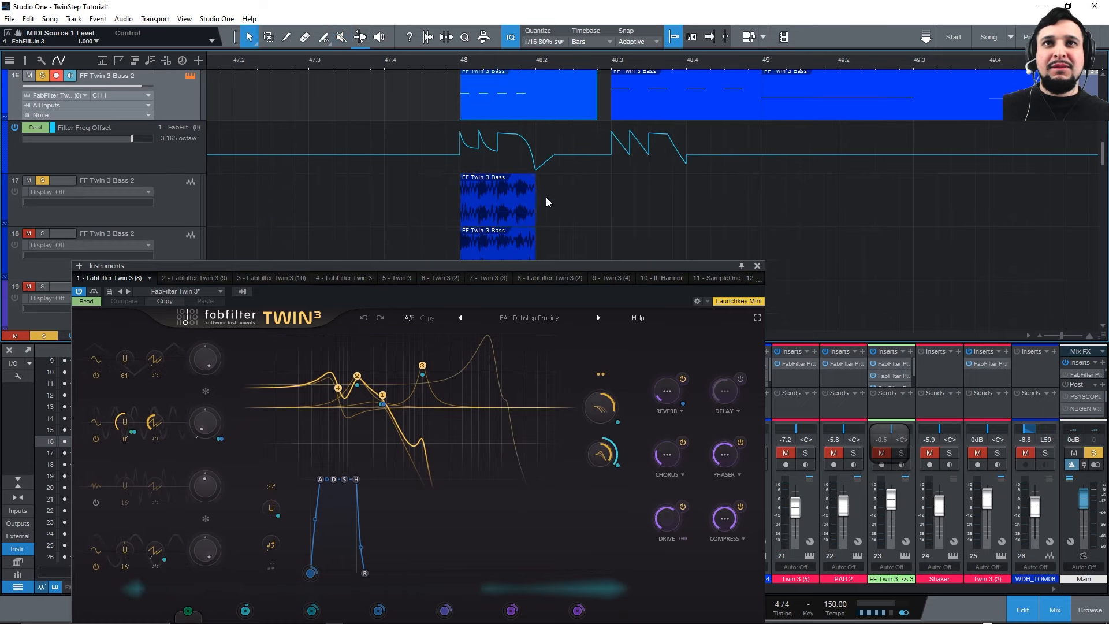
click(518, 208)
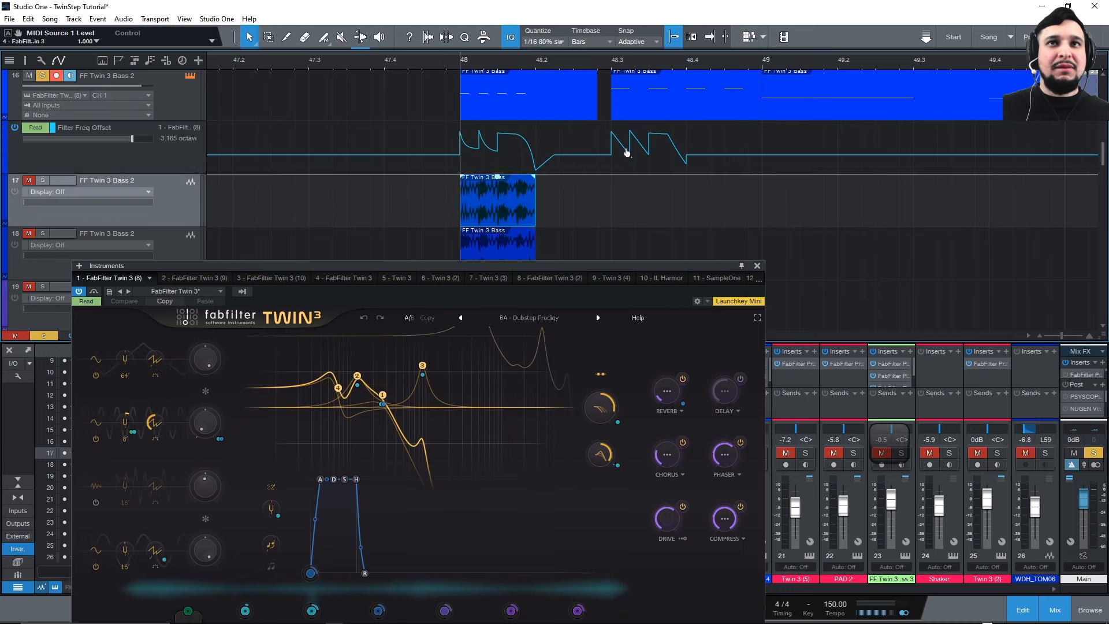
click(514, 103)
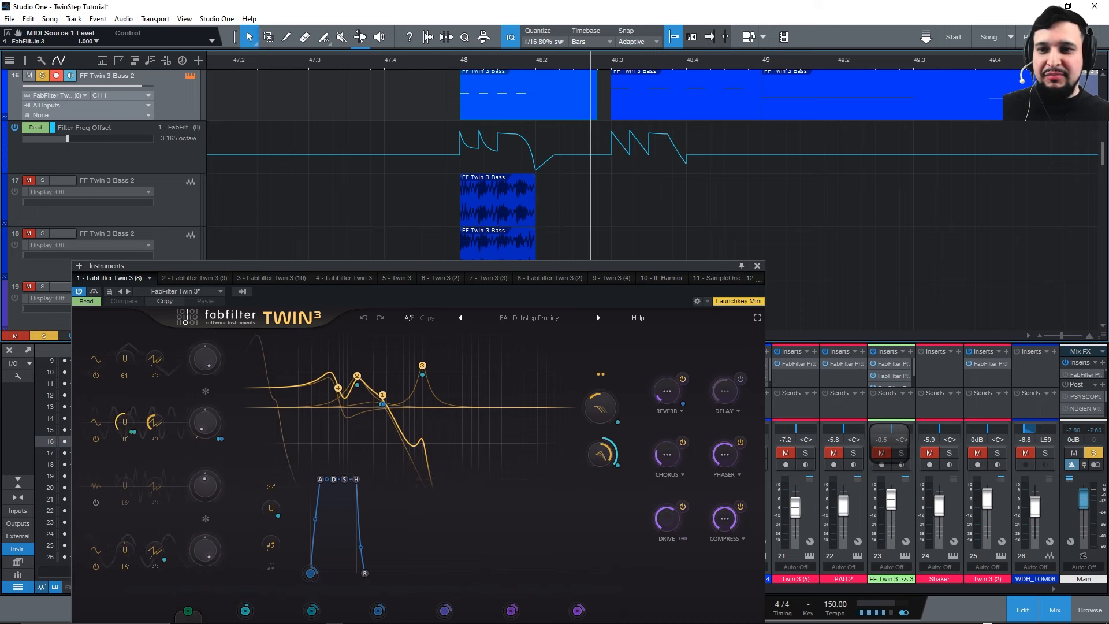
drag(986, 623, 853, 133)
click(858, 128)
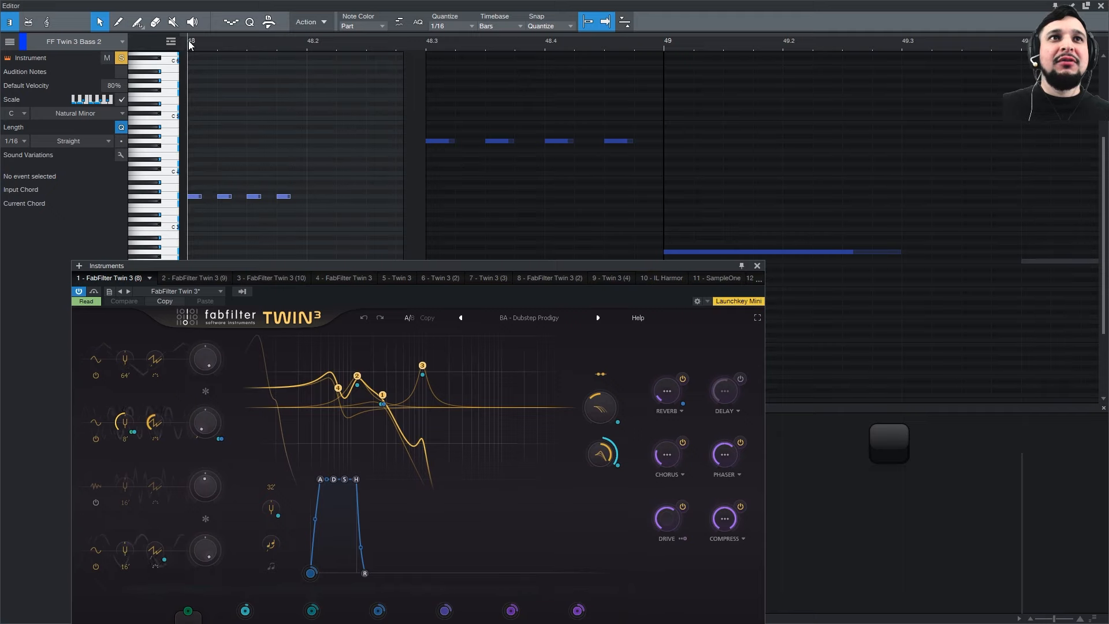
Add a G3 note at 48.02.01 lasting two sixteenths, play the phrase and restore the editor to its docked size.
click(309, 197)
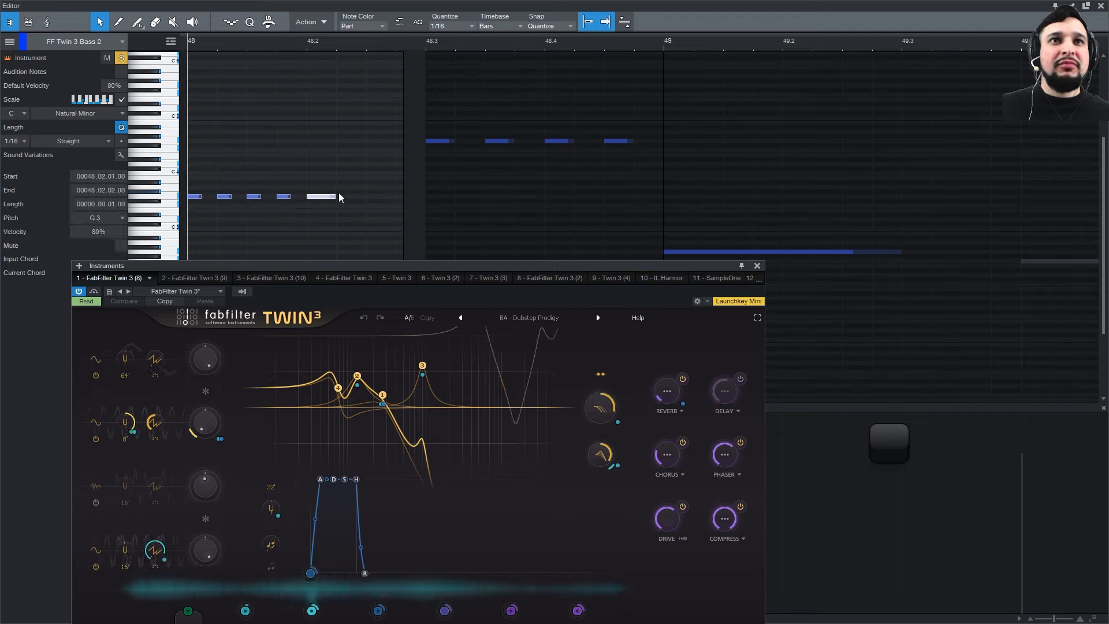
drag(338, 197, 366, 196)
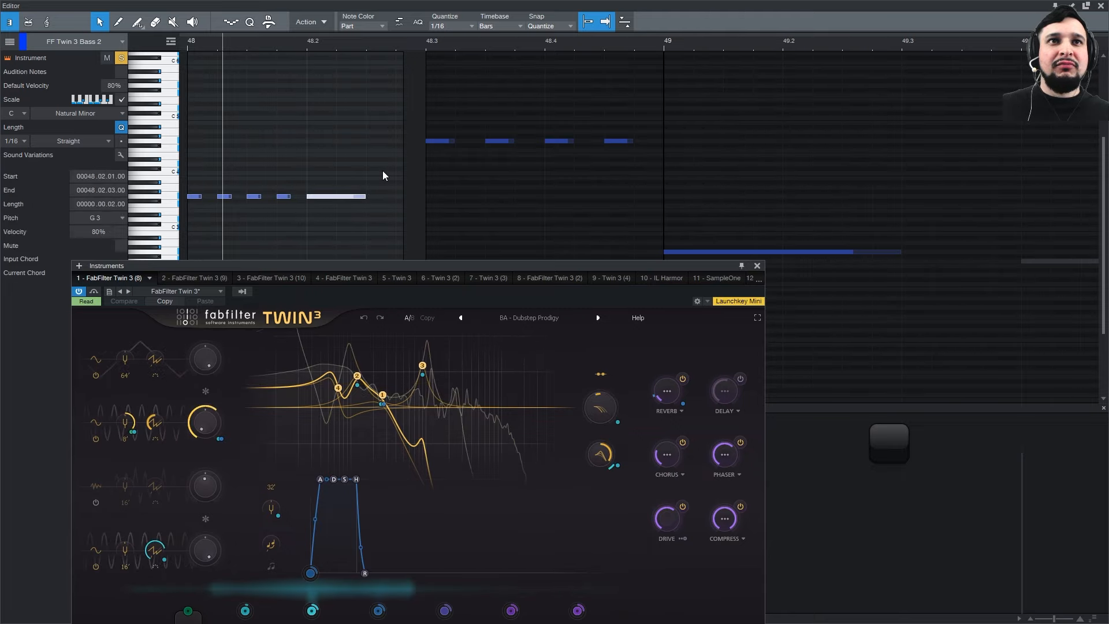
click(190, 44)
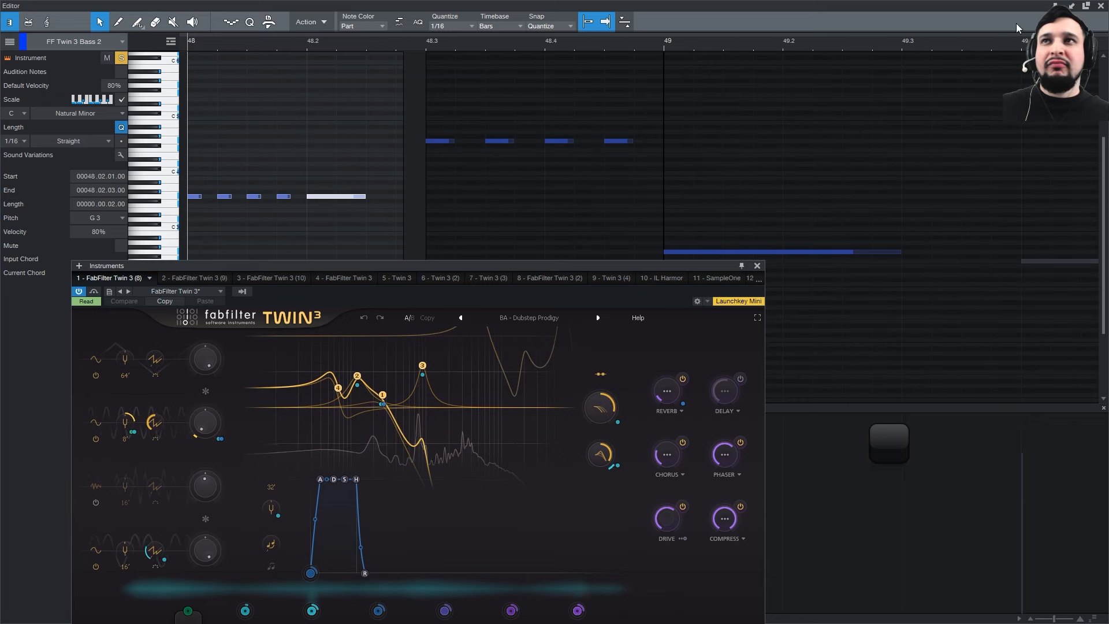
click(1071, 6)
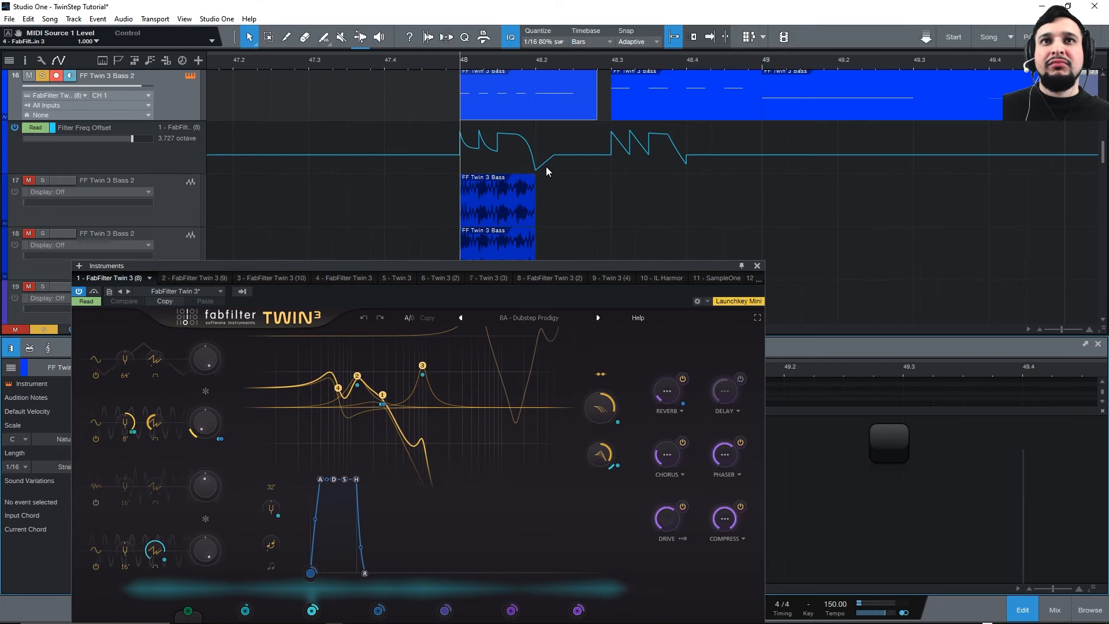
Add a Filter Freq Offset peak at 48.2 with a straight ramp falling to the base line mid-beat, and play it.
click(539, 148)
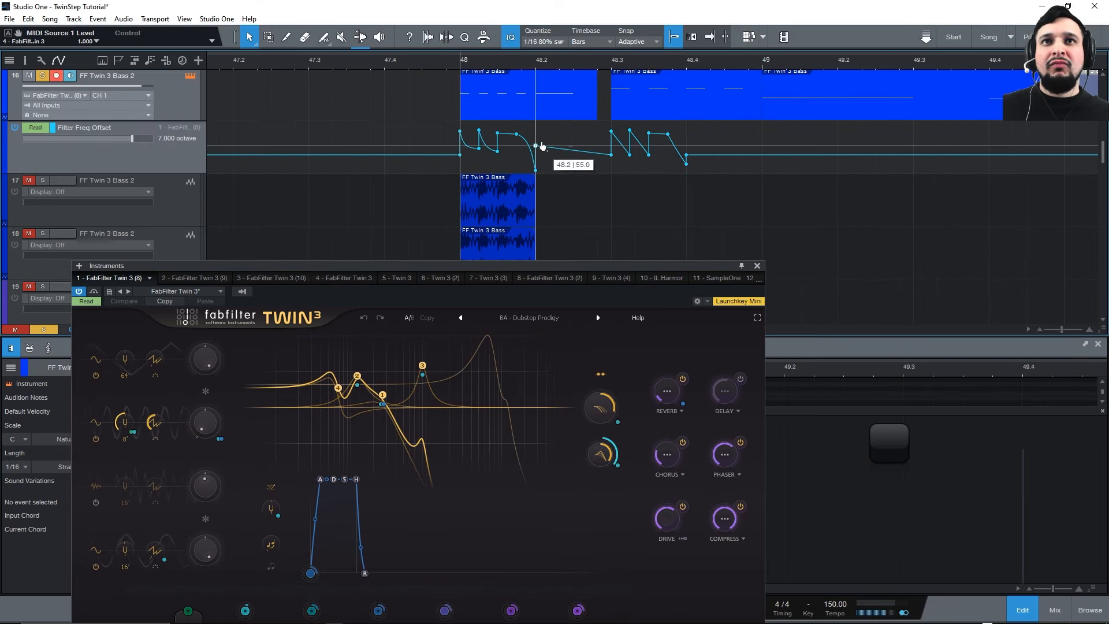
drag(542, 147, 573, 156)
key(space)
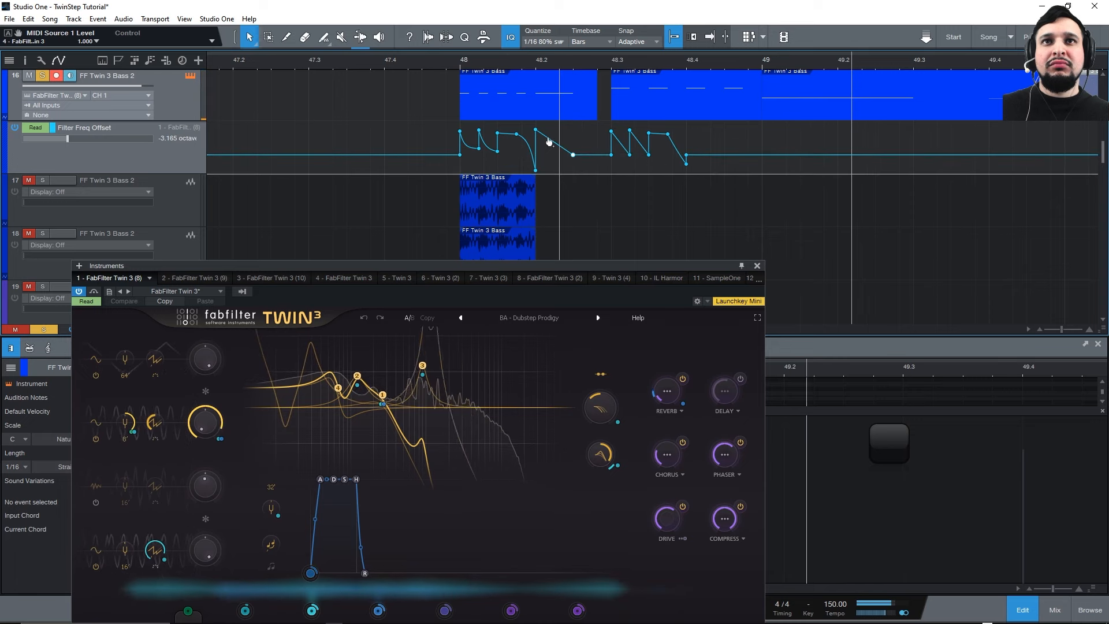
Try bending the new falling ramp after 48.2 into a downward-sagging curve and play the result.
click(552, 141)
key(space)
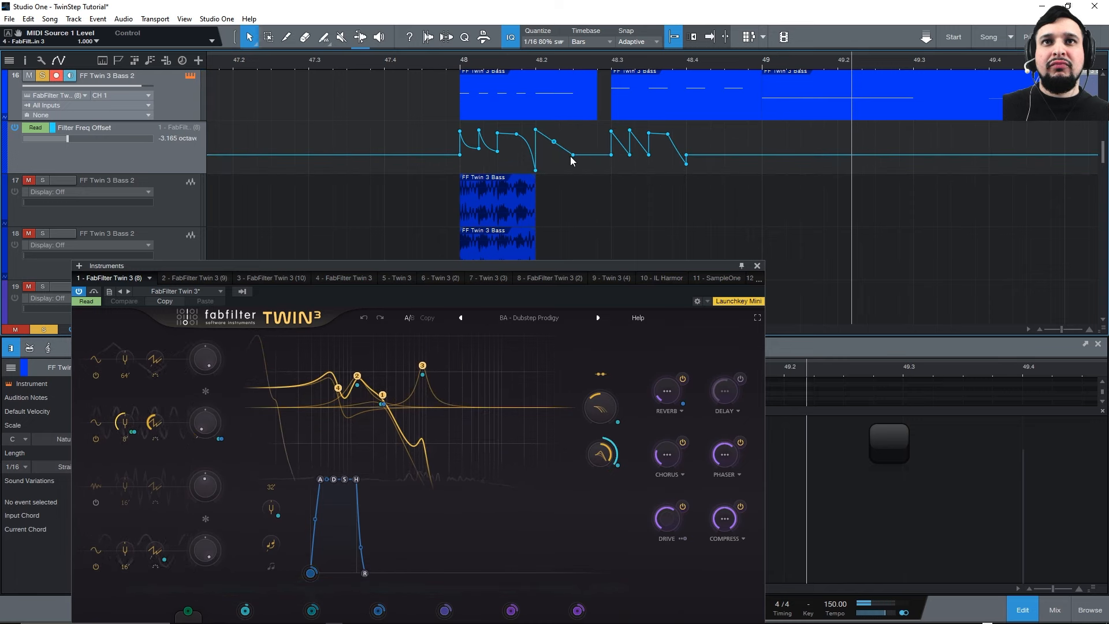
drag(553, 142, 557, 151)
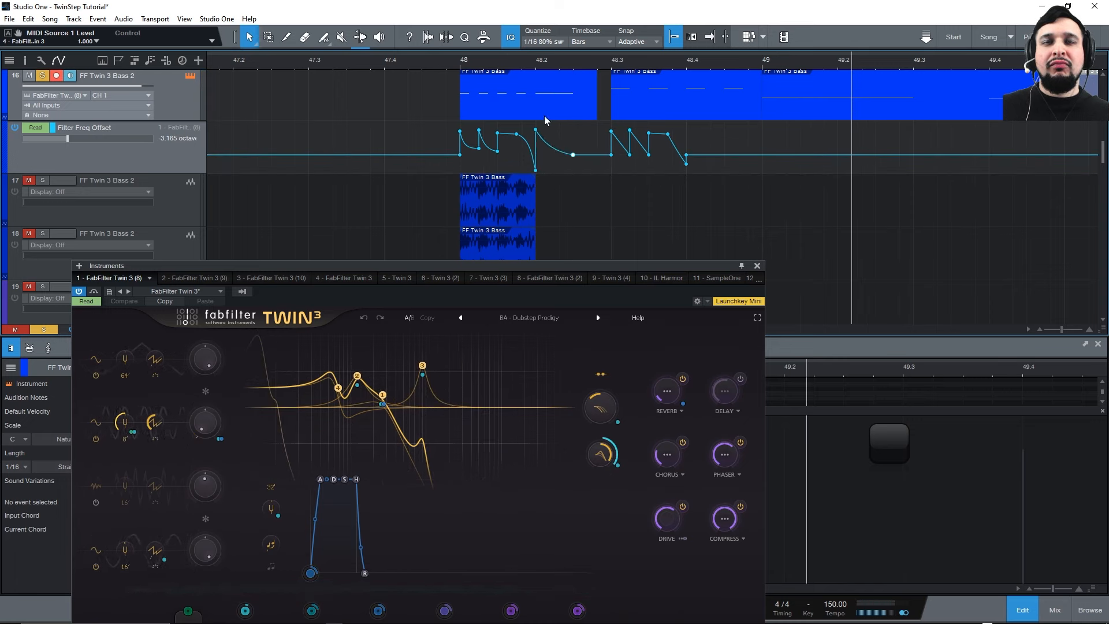
key(space)
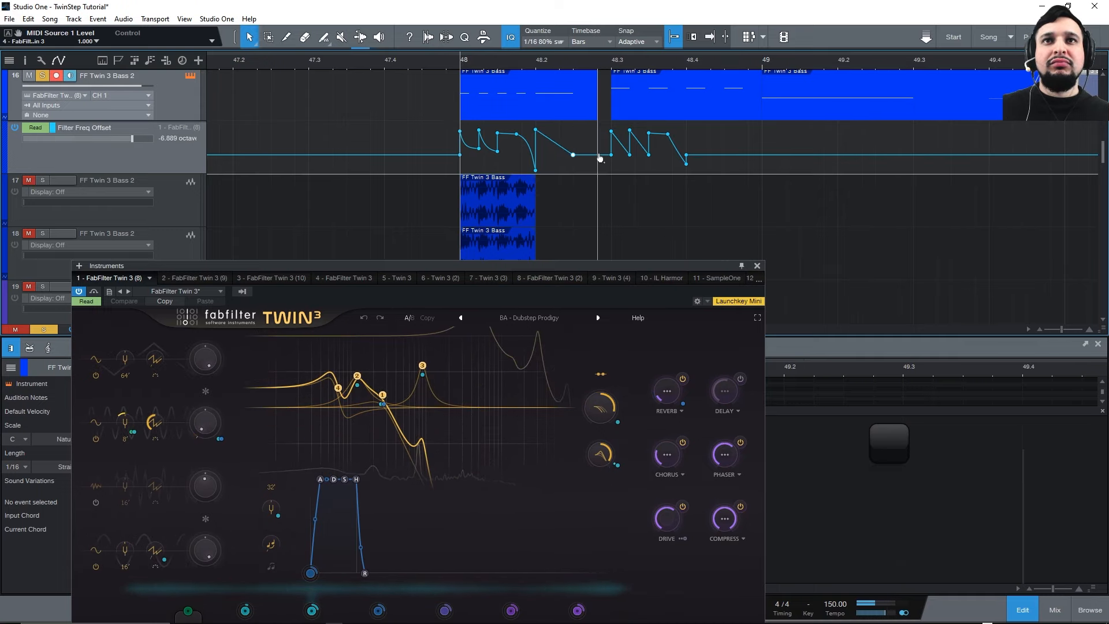
Extend the ramp after 48.2 to the end of the bar 48 clip, bow it outward and play it.
drag(572, 155, 597, 154)
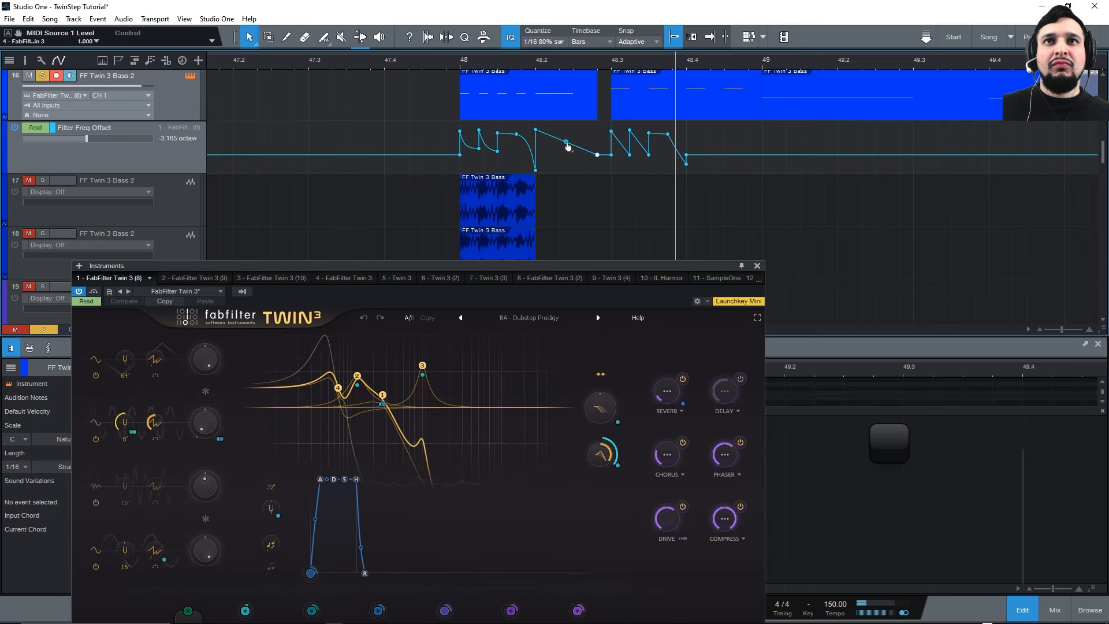
right_click(587, 136)
click(568, 143)
drag(566, 142, 571, 138)
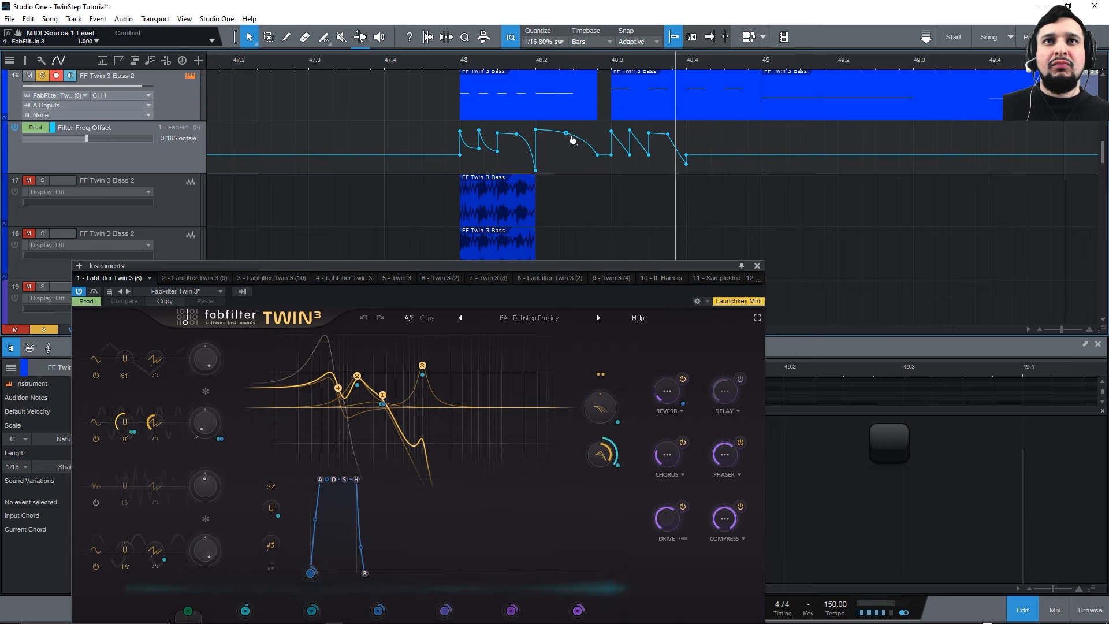
click(460, 62)
key(space)
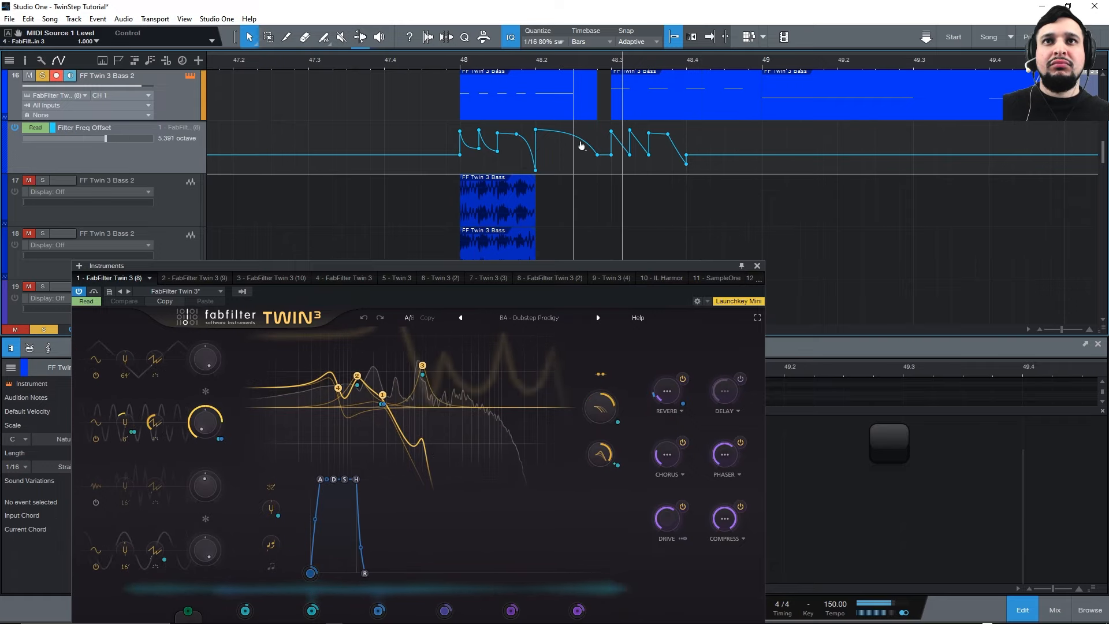
Reverse the extended ramp's bow into a downward-sagging curve and play the clip from bar 48.
click(564, 156)
click(462, 62)
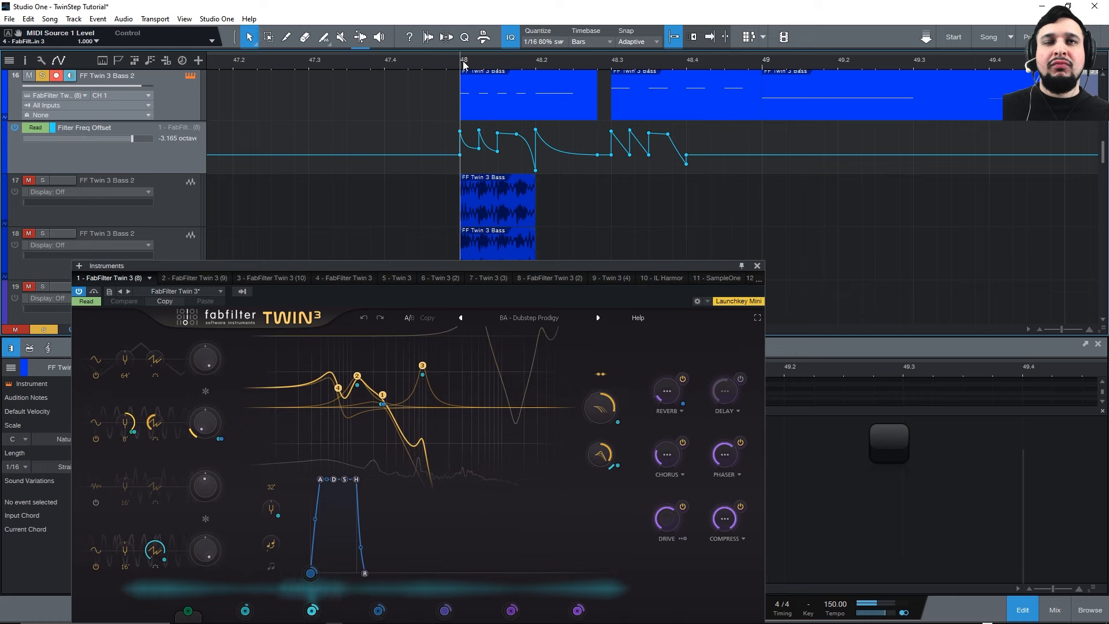
key(space)
key(space)
click(462, 63)
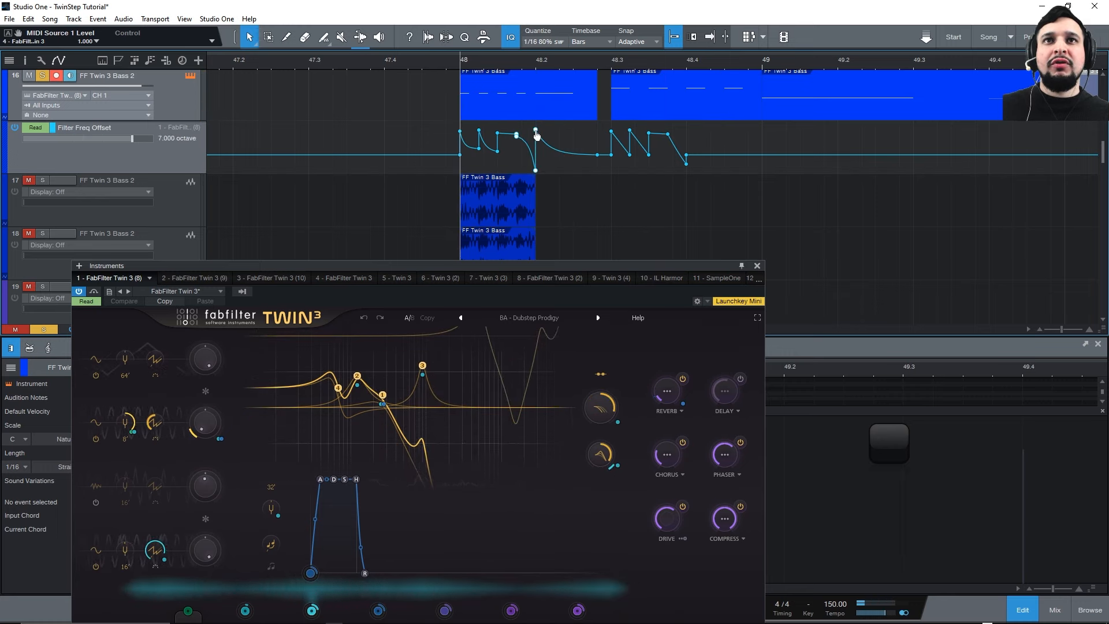
Lower the Filter Freq Offset peak at 48.2 slightly, play it, and drop the two base points before 48.3 to the preceding dip's level.
drag(536, 137, 536, 138)
key(space)
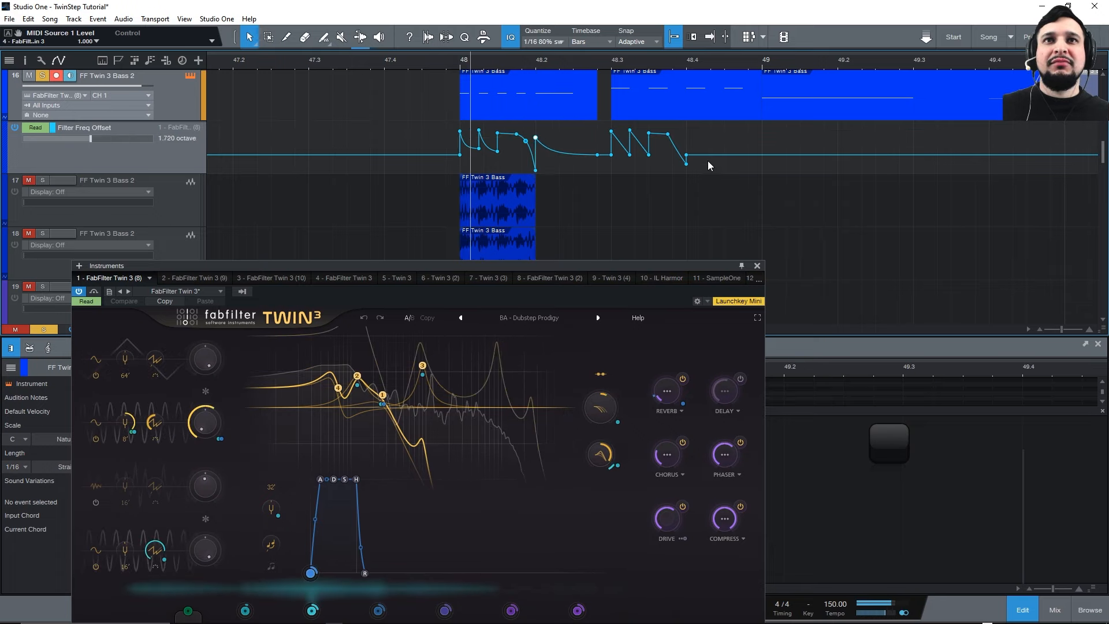
drag(611, 155, 614, 179)
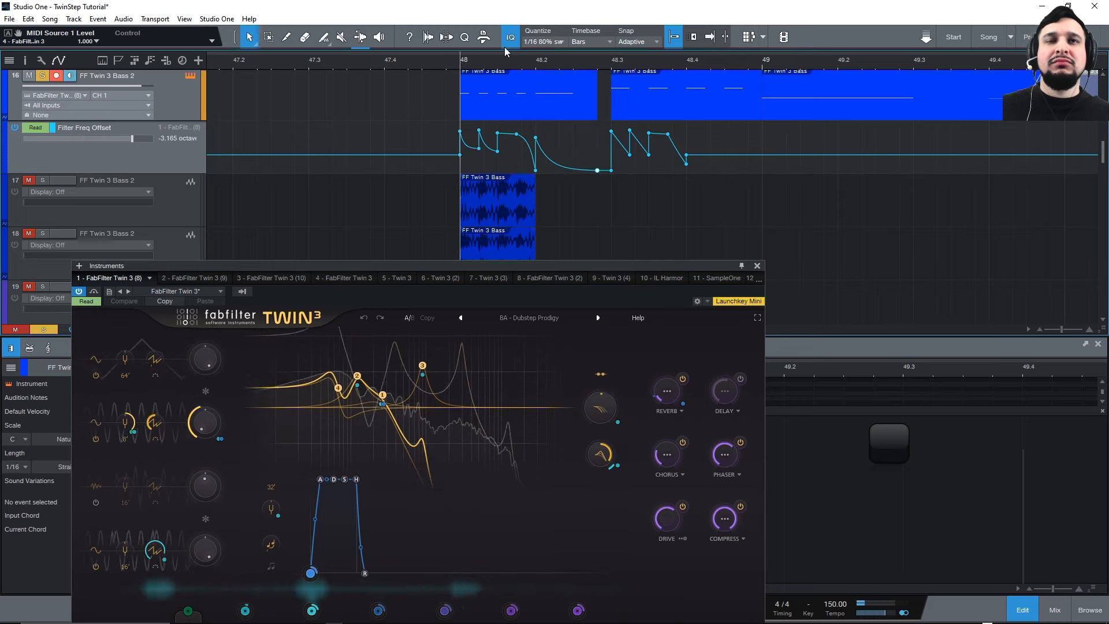
Raise the Filter Freq Offset peak at 48.2 above the earlier peaks and play the new note from 48.2.
key(space)
key(space)
click(538, 63)
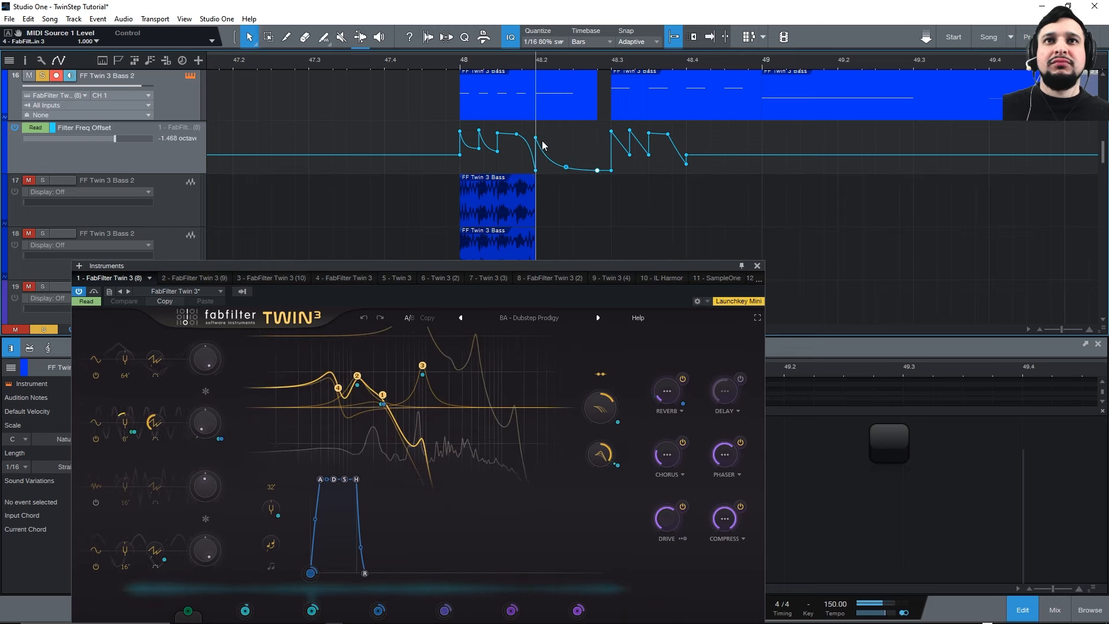
drag(536, 138, 535, 123)
key(space)
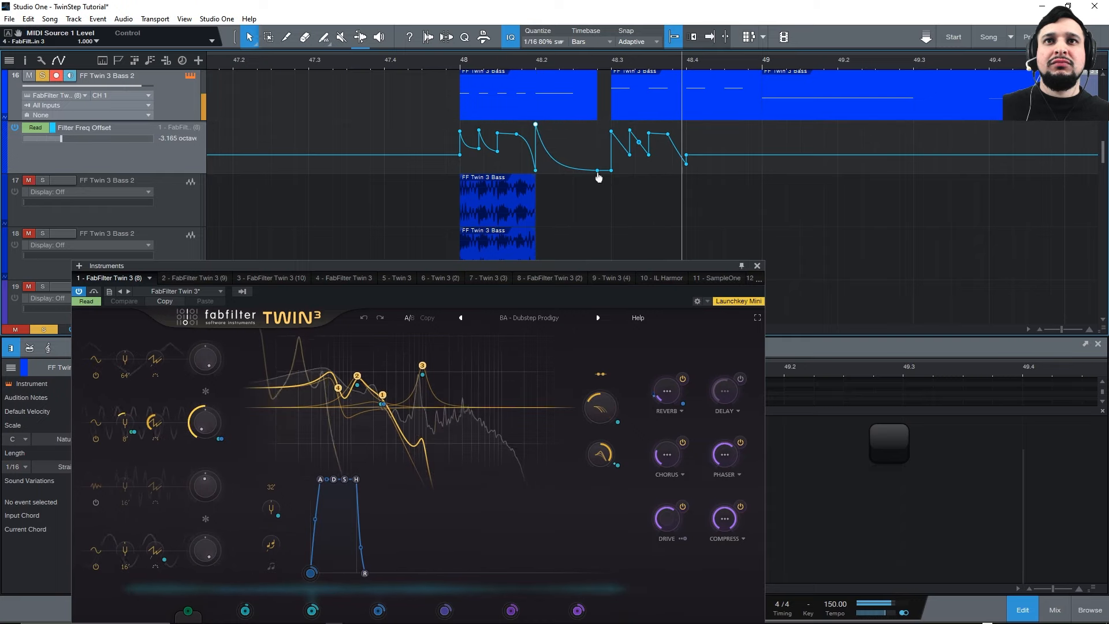
Raise the automation point at the end of the first bar 48 clip to mid level and play from bar 48.
drag(598, 178, 597, 157)
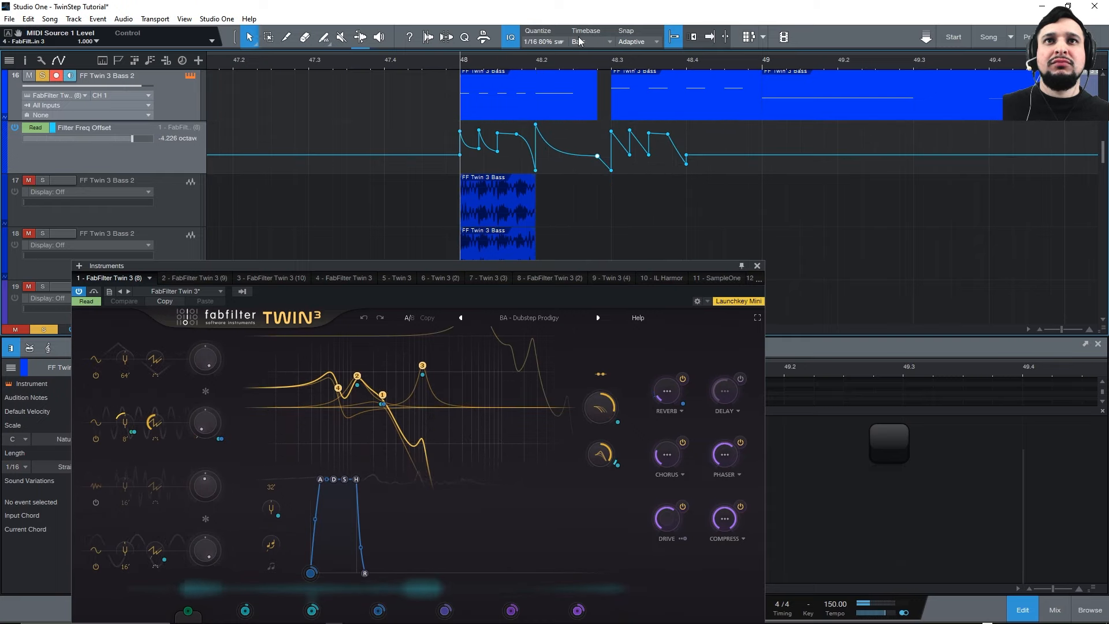
click(464, 65)
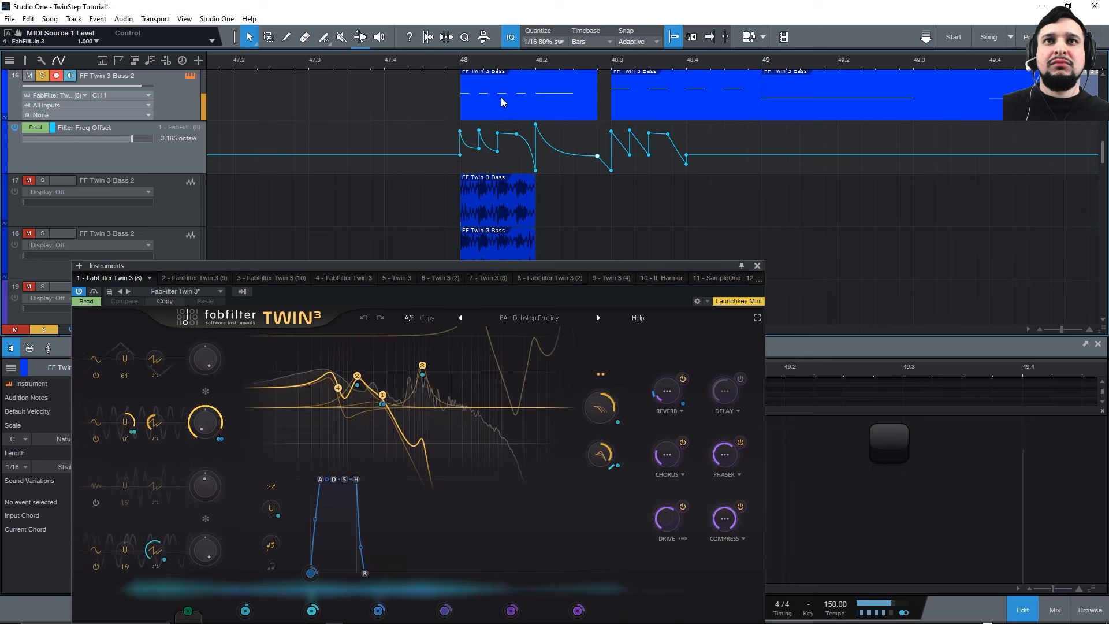
key(space)
Try moving the 48.2 peak slightly past the beat so the filter rises in a curve from the dip.
mouse_move(536, 125)
mouse_down()
mouse_move(558, 129)
mouse_move(547, 133)
mouse_up()
right_click(546, 153)
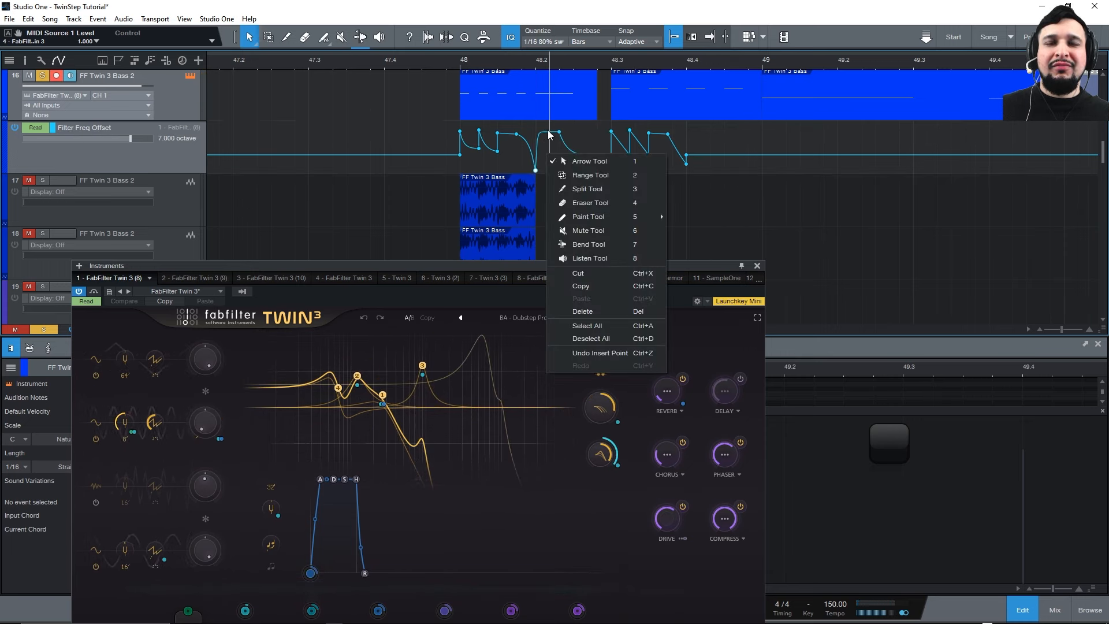
click(547, 133)
drag(546, 159, 550, 192)
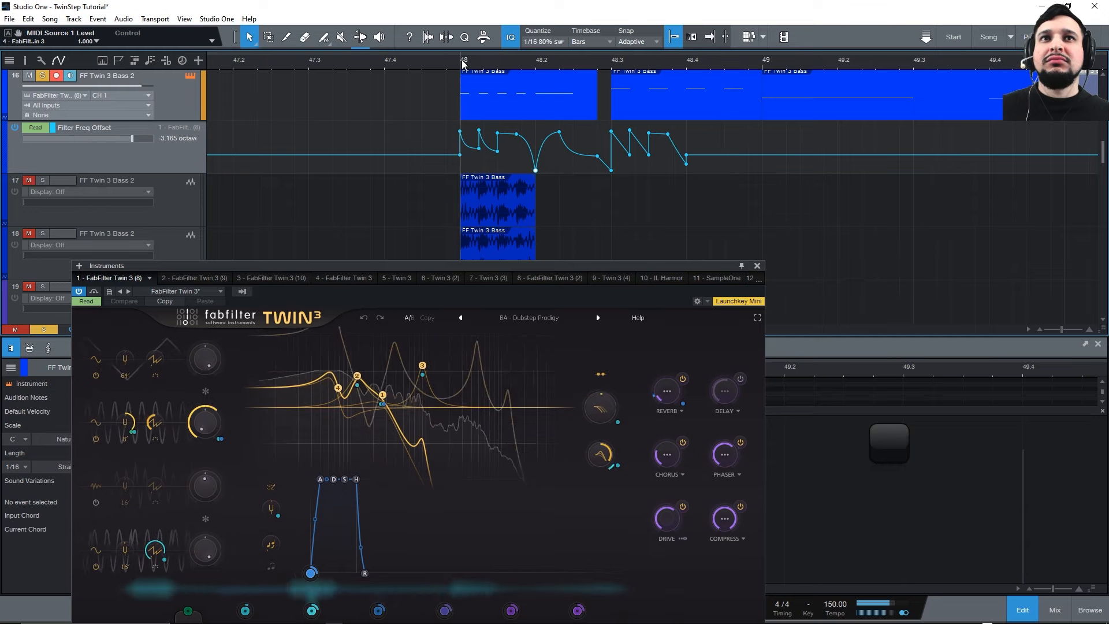
Extend the rise after 48.2 so it peaks at the end of the first bar 48 clip, and play it.
drag(562, 138, 597, 135)
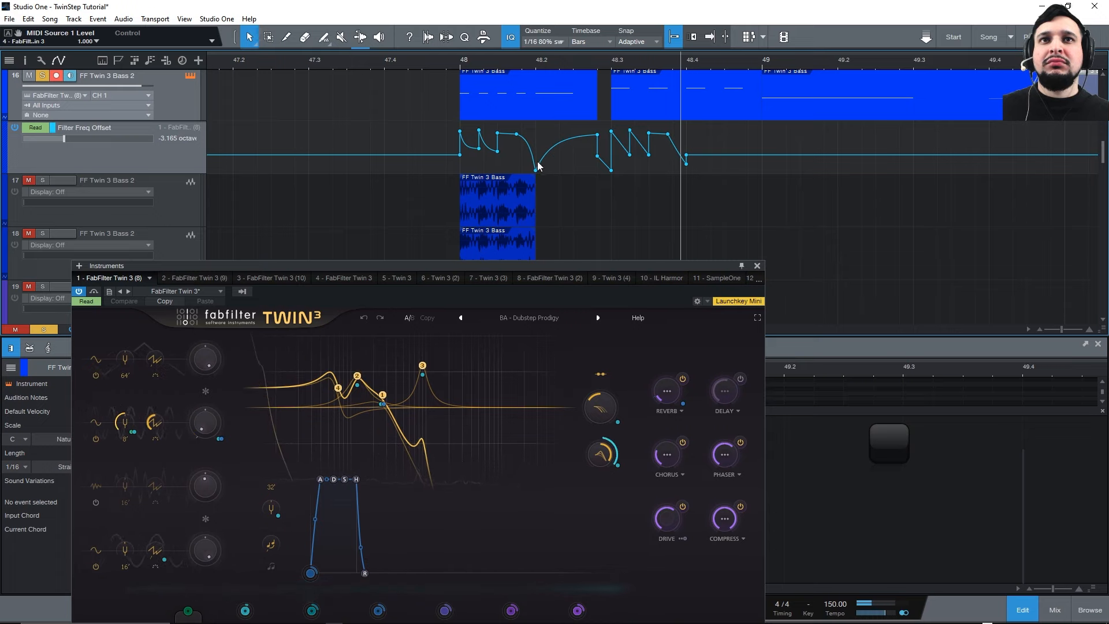
mouse_move(540, 172)
mouse_down()
mouse_move(544, 149)
mouse_move(540, 176)
mouse_up()
right_click(558, 139)
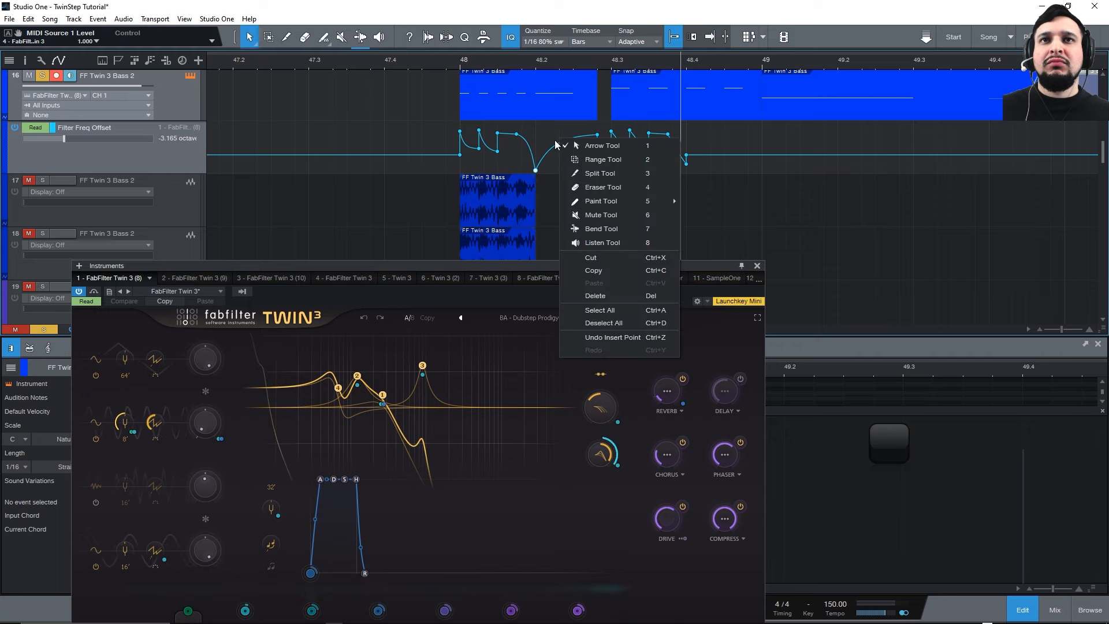
click(555, 142)
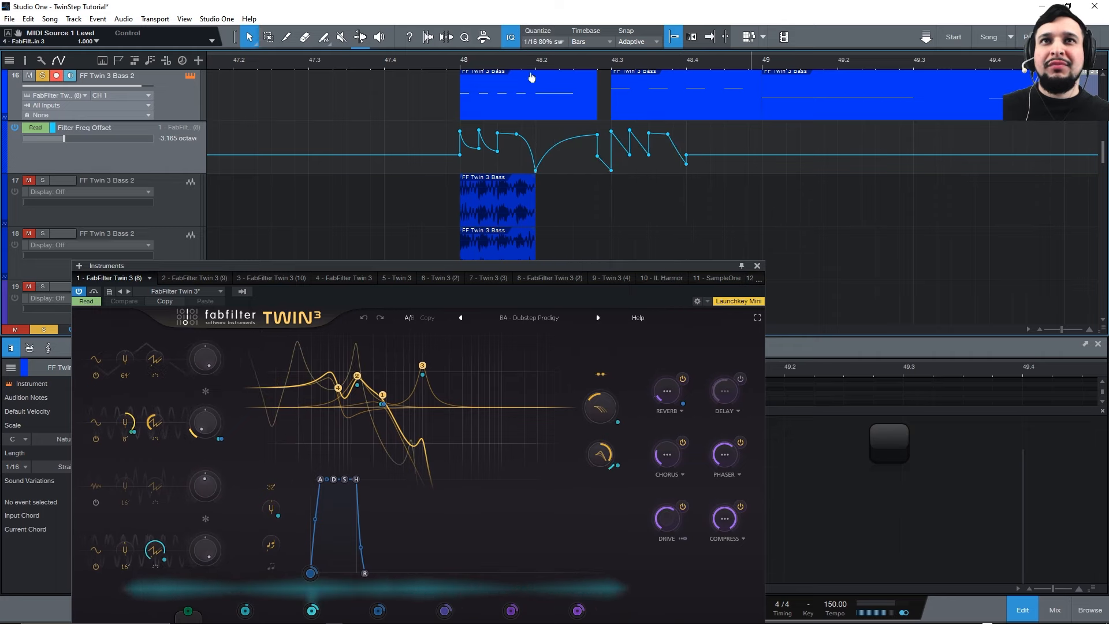
Add a mid-level automation point directly above the dip at 48.2 so the rise starts higher, and play it from 48.2.
drag(531, 77, 511, 103)
click(601, 142)
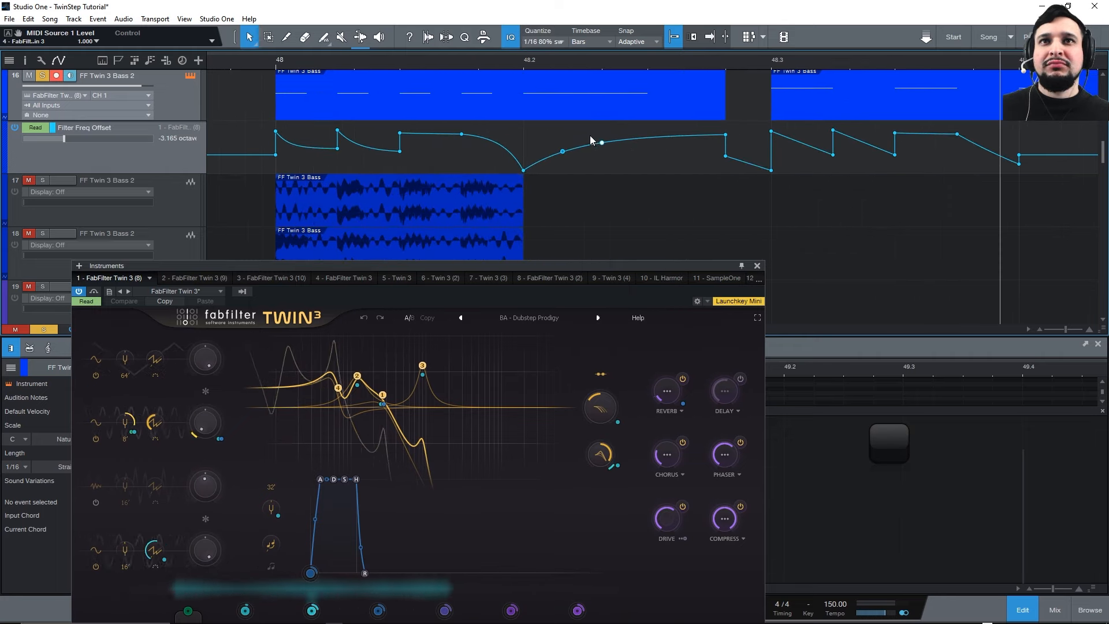
drag(602, 143, 534, 158)
click(525, 62)
key(space)
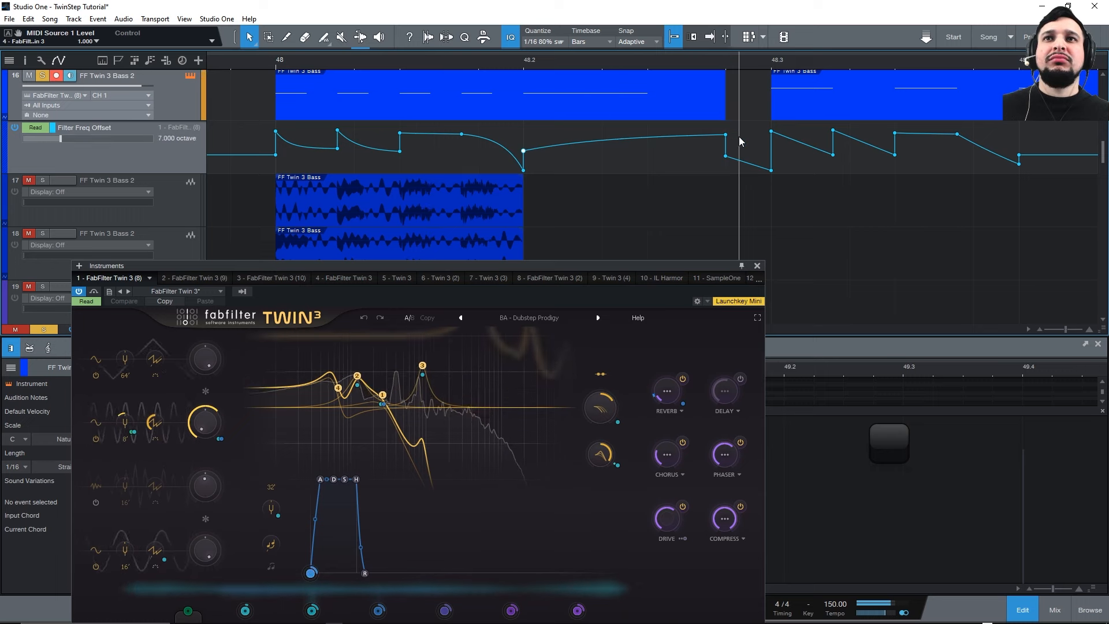
Reverse the rise after 48.2 into a gentle fall that ends at mid level just before the clip's end.
drag(726, 135, 703, 170)
drag(523, 170, 525, 144)
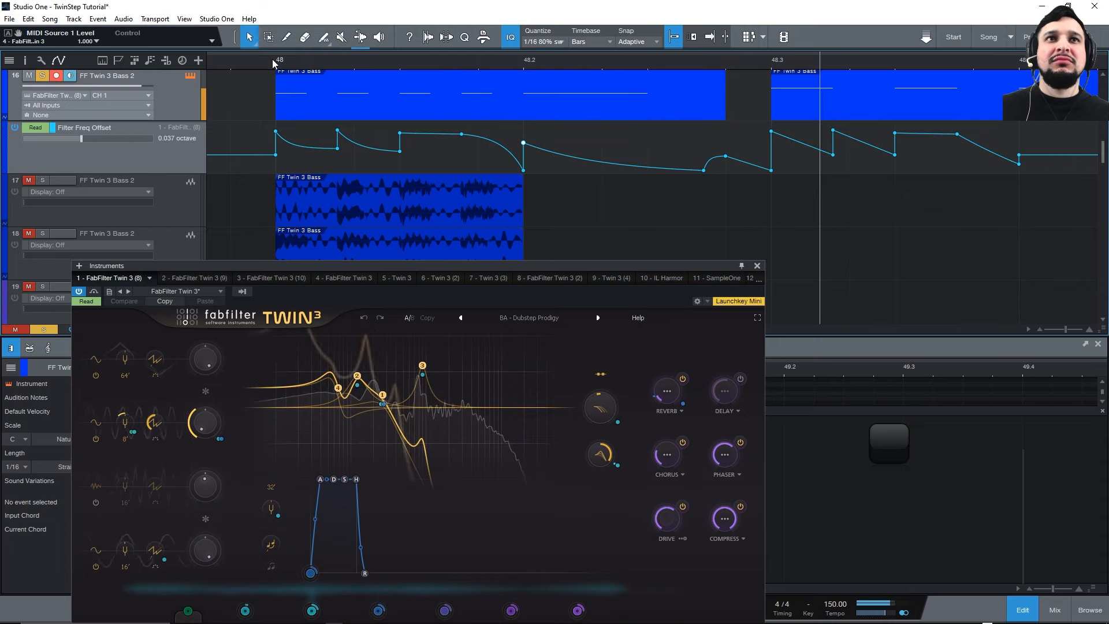
drag(704, 171, 710, 156)
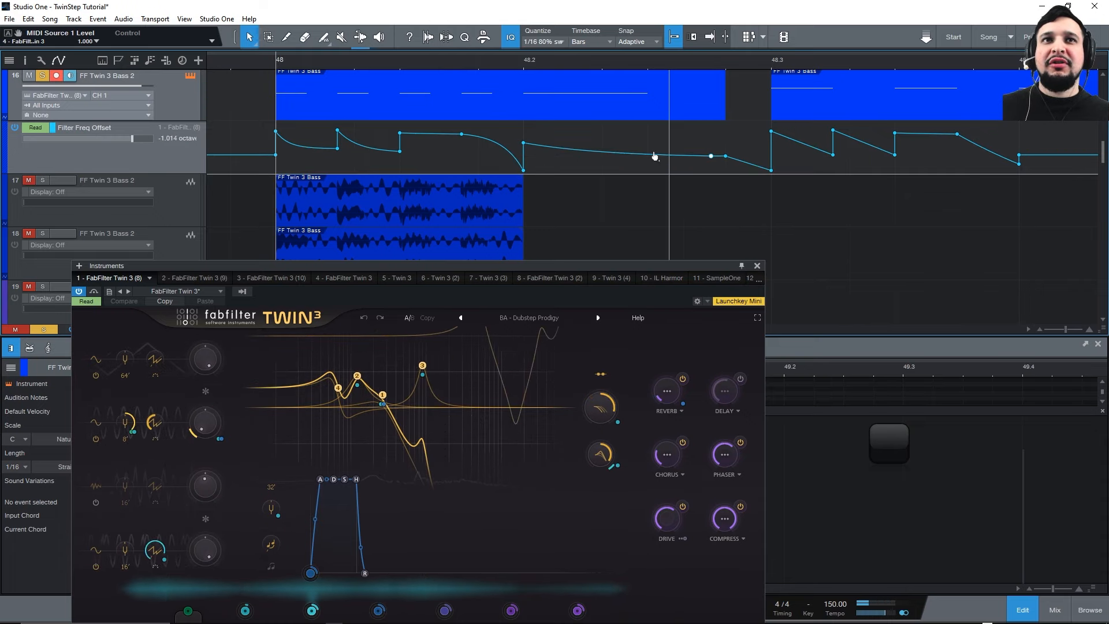
Raise the 48.2 peak to the earlier peaks' level and remove the in-between points so one ramp falls to 48.3.
mouse_move(523, 143)
mouse_down()
mouse_move(525, 154)
mouse_move(523, 133)
mouse_up()
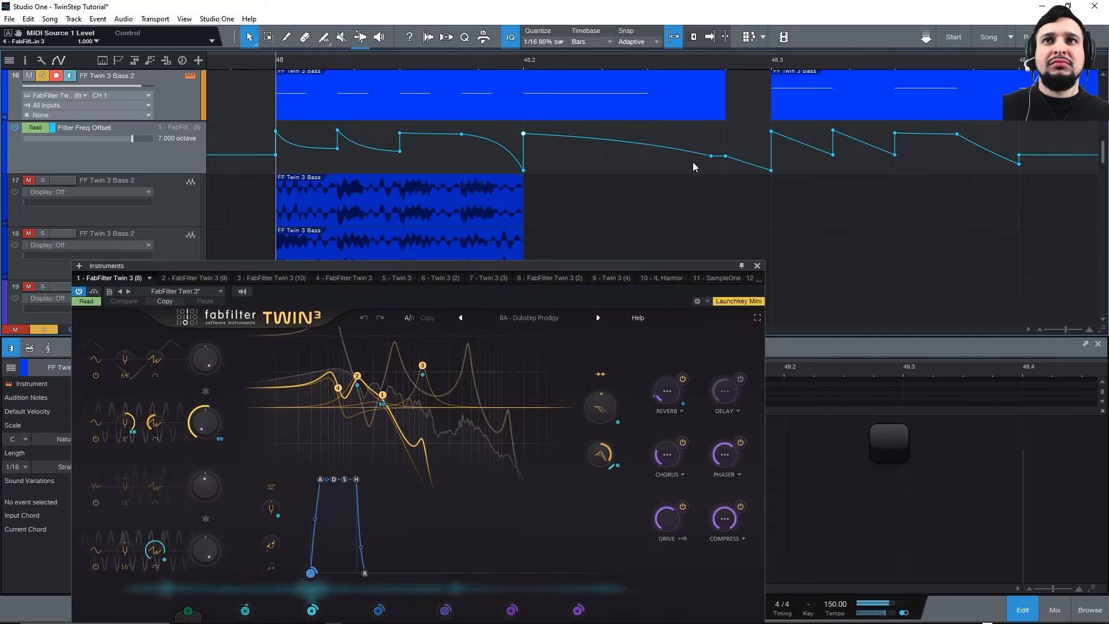
drag(711, 156, 647, 157)
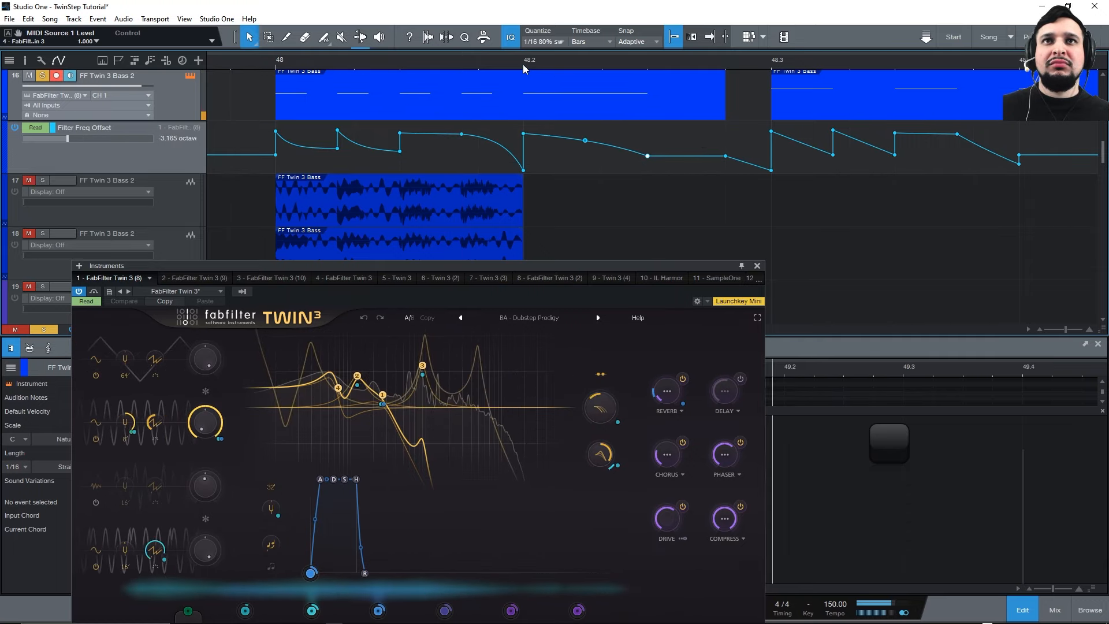
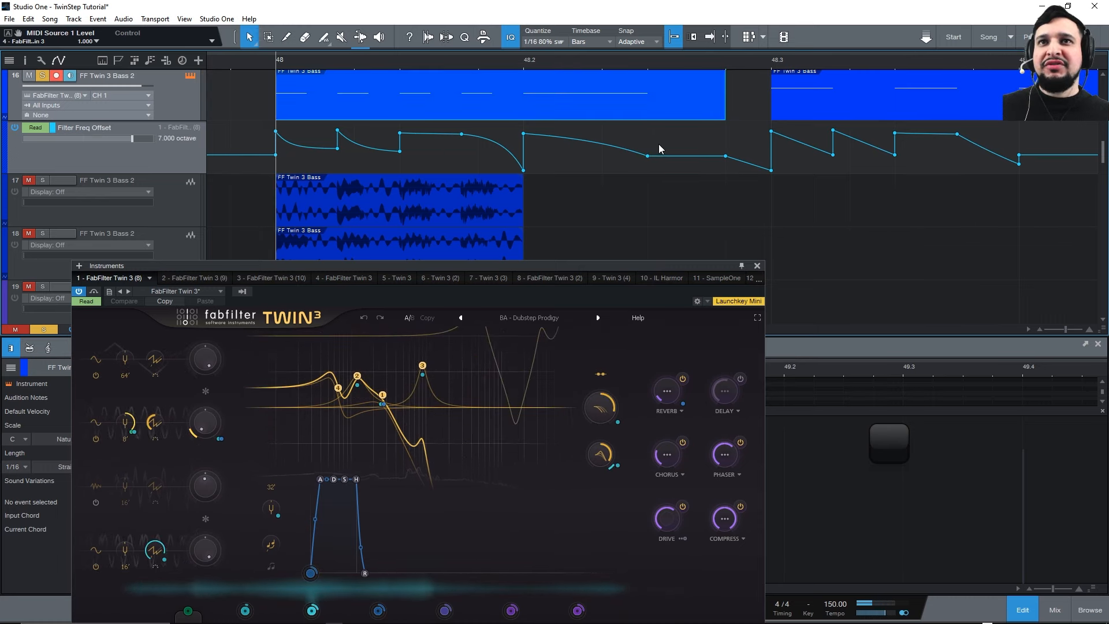
drag(628, 148, 771, 158)
key(Delete)
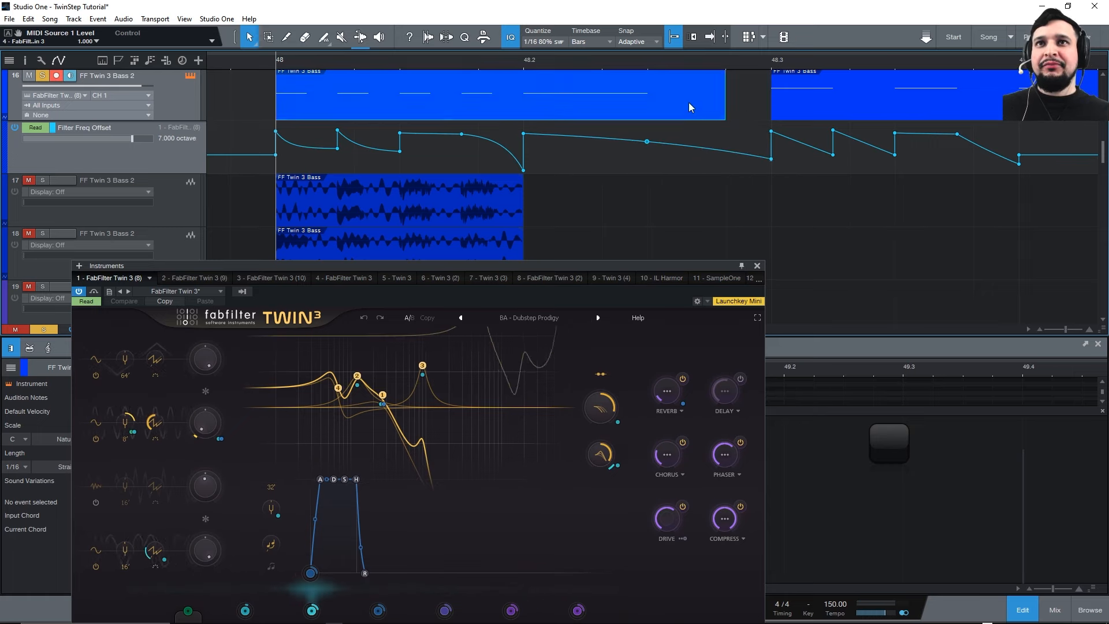
Close the instrument window, extend the first bar 48 clip and its last note to 48.3, and play the result.
click(757, 266)
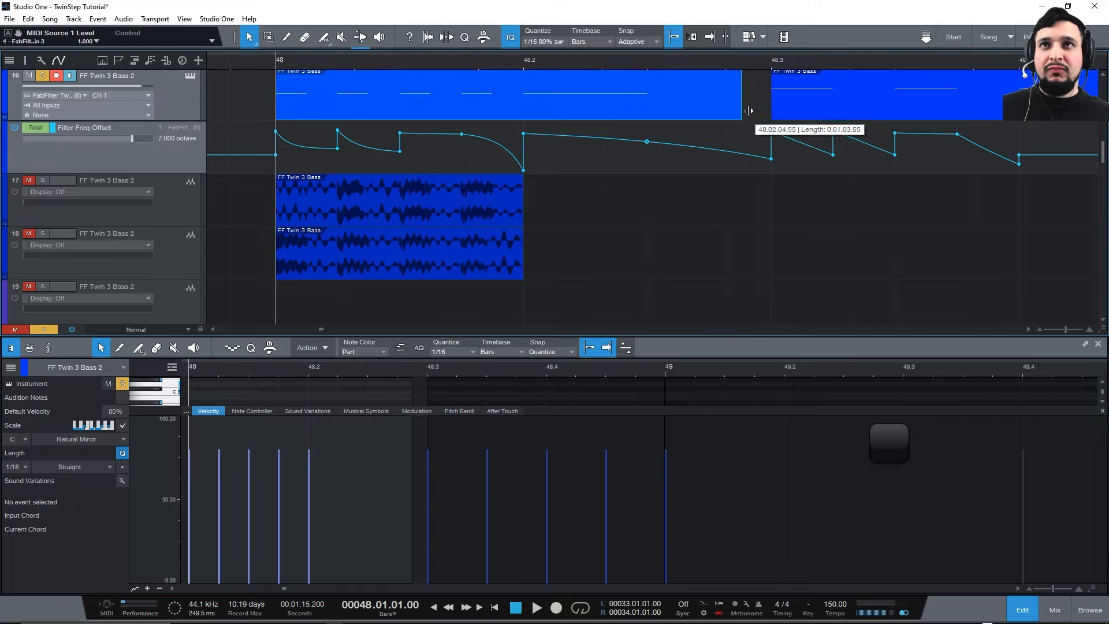
drag(725, 103, 771, 103)
scroll(422, 390, up, 3)
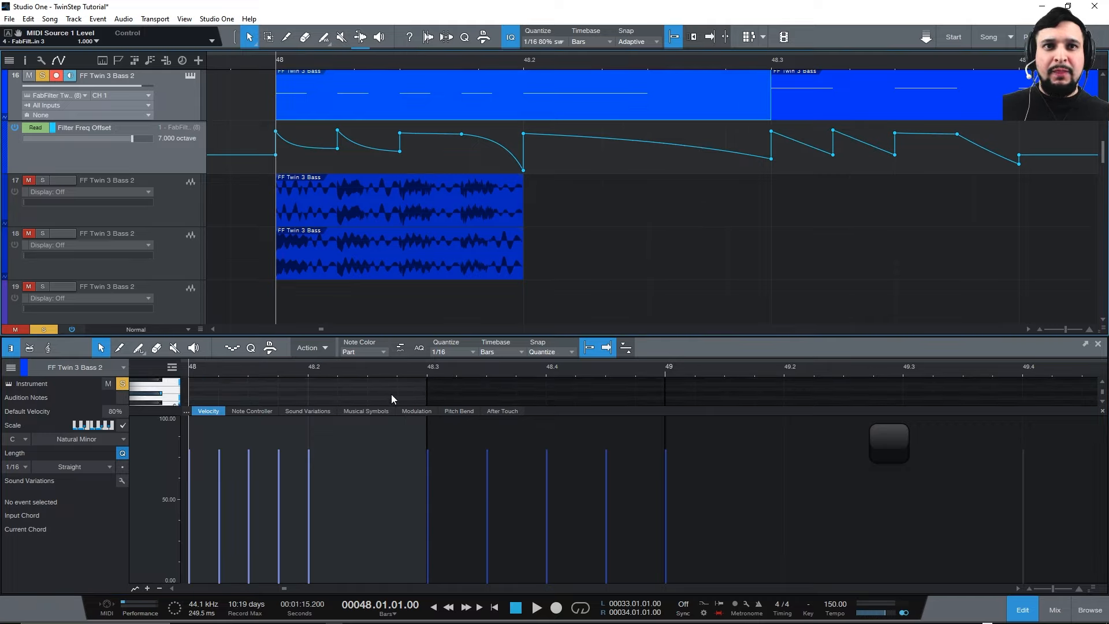
scroll(387, 395, down, 2)
drag(367, 390, 427, 381)
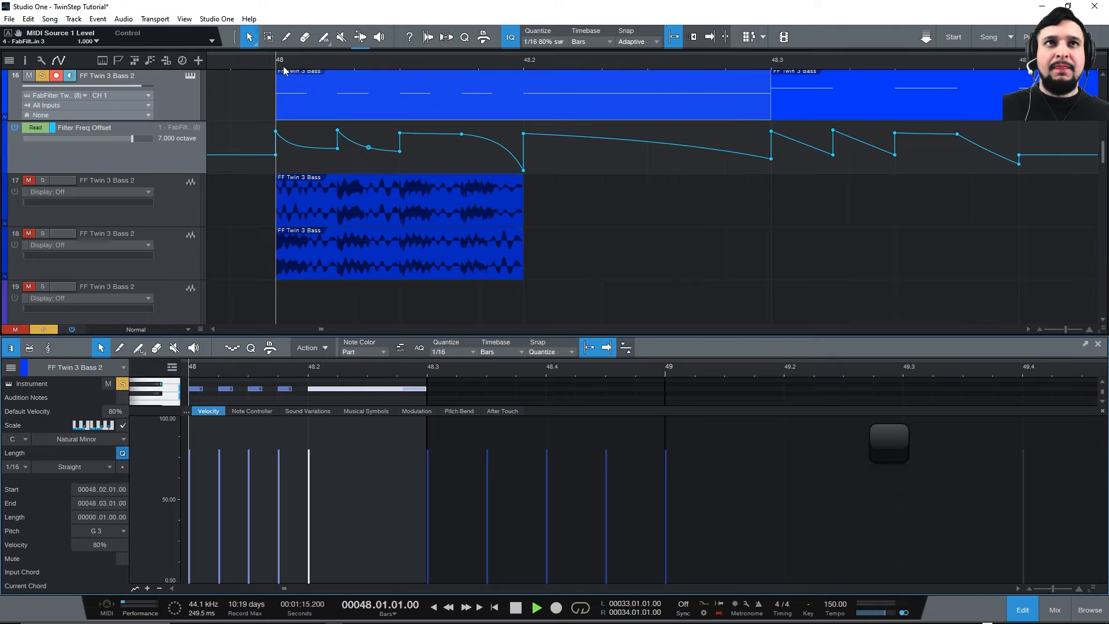
key(space)
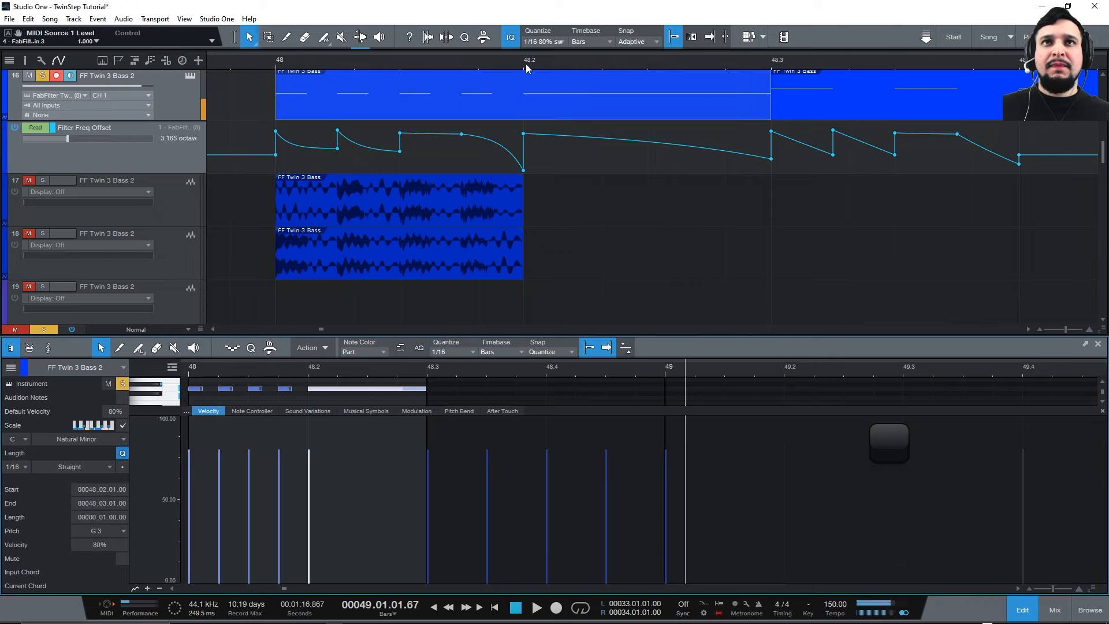
Try bending the ramp between 48.2 and 48.3 into a downward-sagging curve and play it from 48.2.
click(526, 63)
key(space)
key(space)
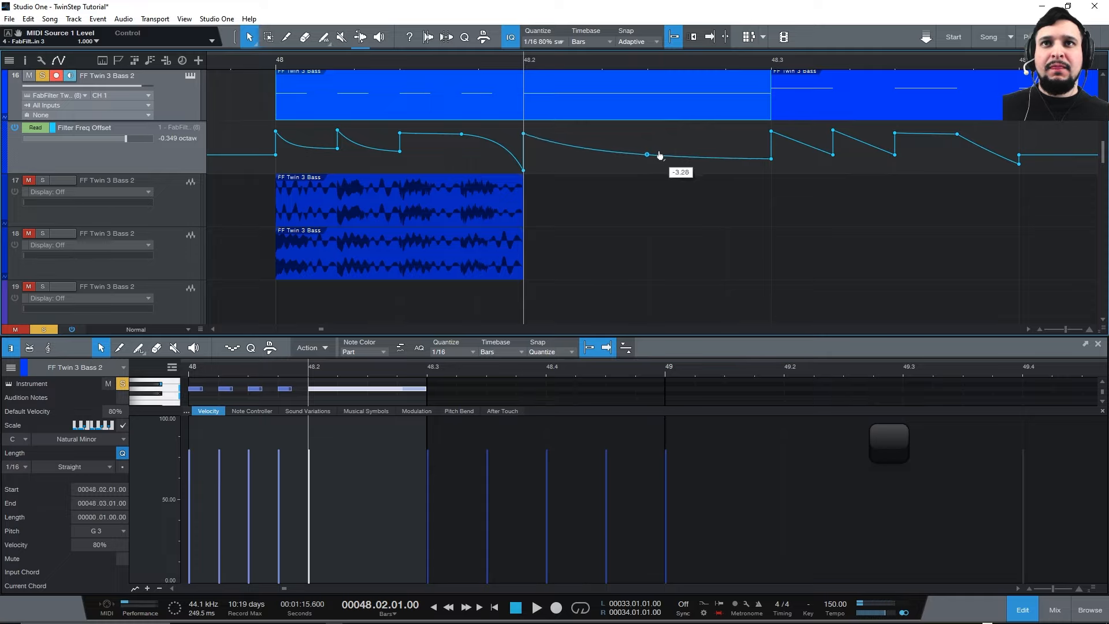
key(space)
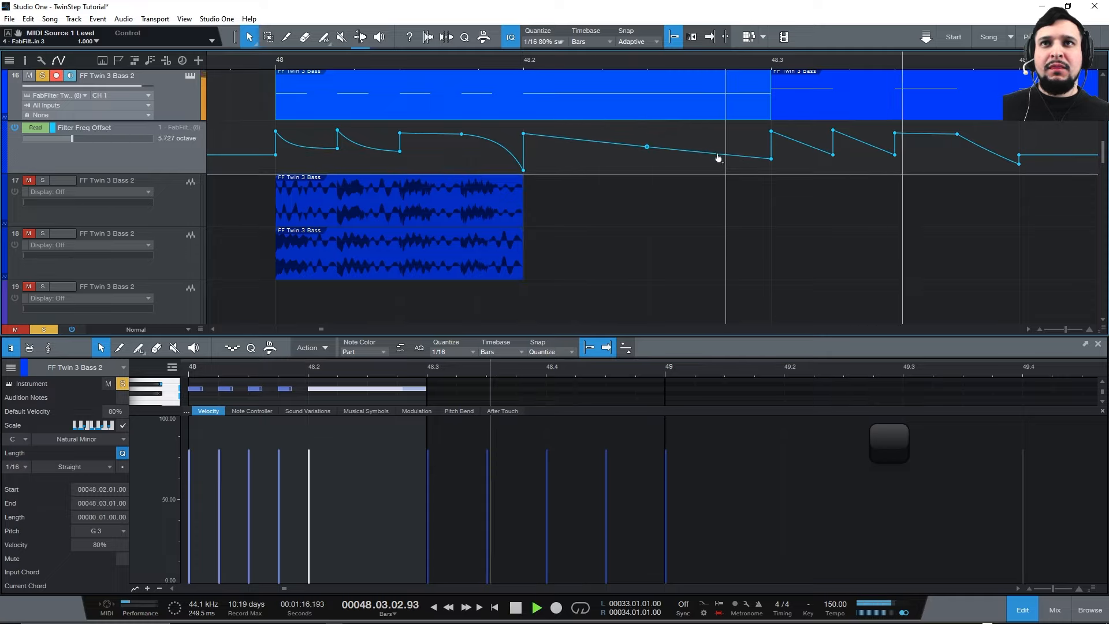
key(space)
Bow the ramp between 48.2 and 48.3 slightly outward and play it.
drag(647, 146, 725, 139)
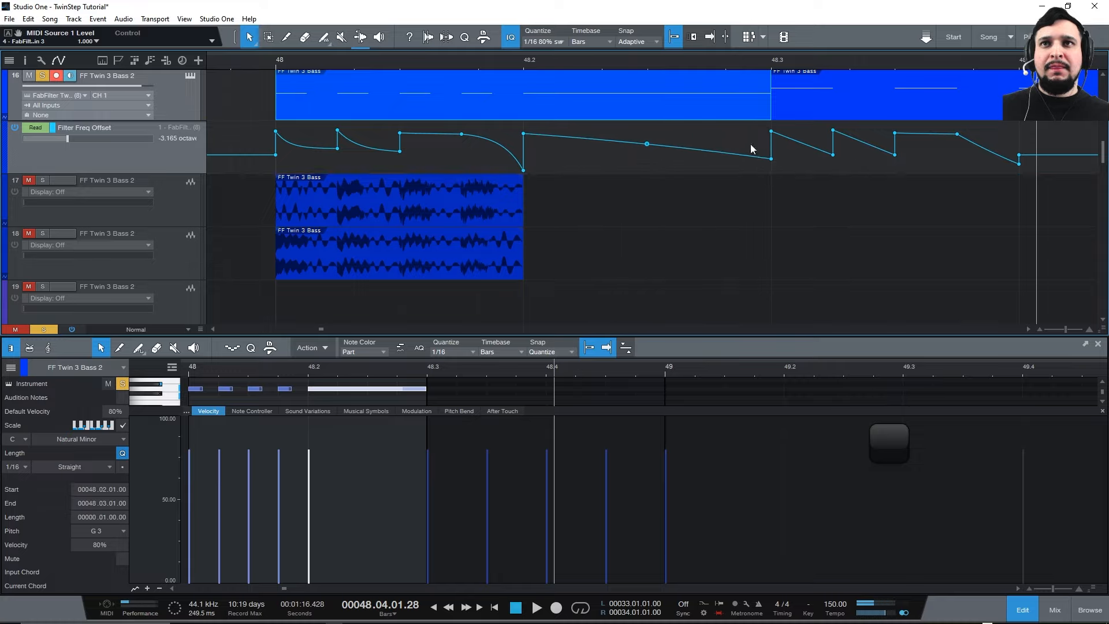
key(space)
key(space)
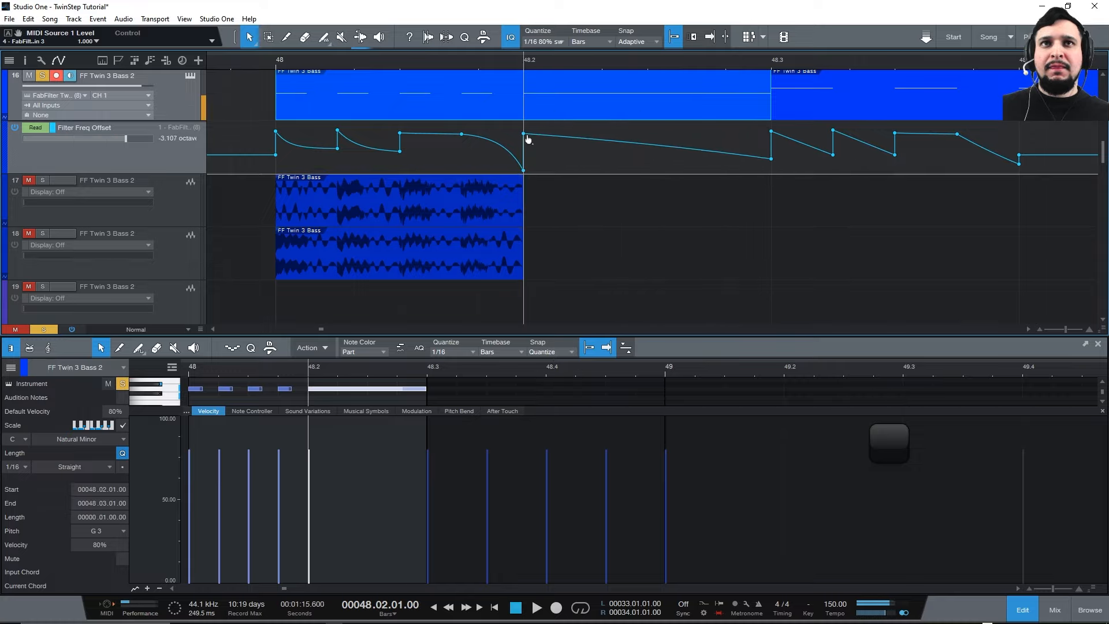
Lower the 48.2 automation peak slightly, raise the ramp's end point at 48.3, and play from 48.2.
drag(524, 138, 526, 146)
key(space)
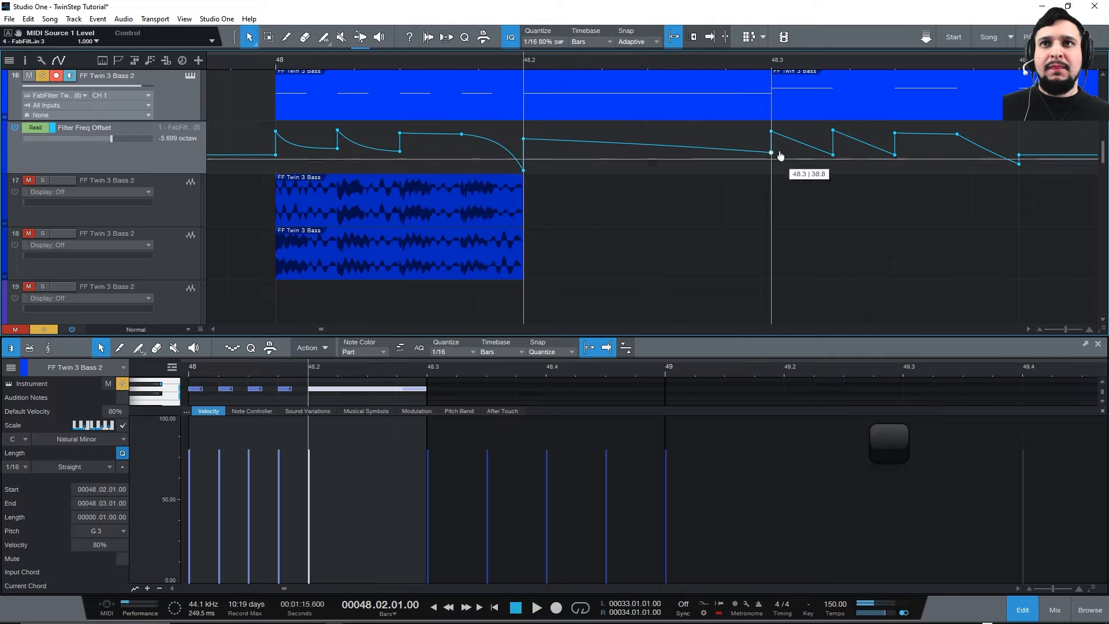
mouse_move(771, 159)
mouse_down()
mouse_move(771, 149)
mouse_move(775, 158)
mouse_up()
key(space)
key(space)
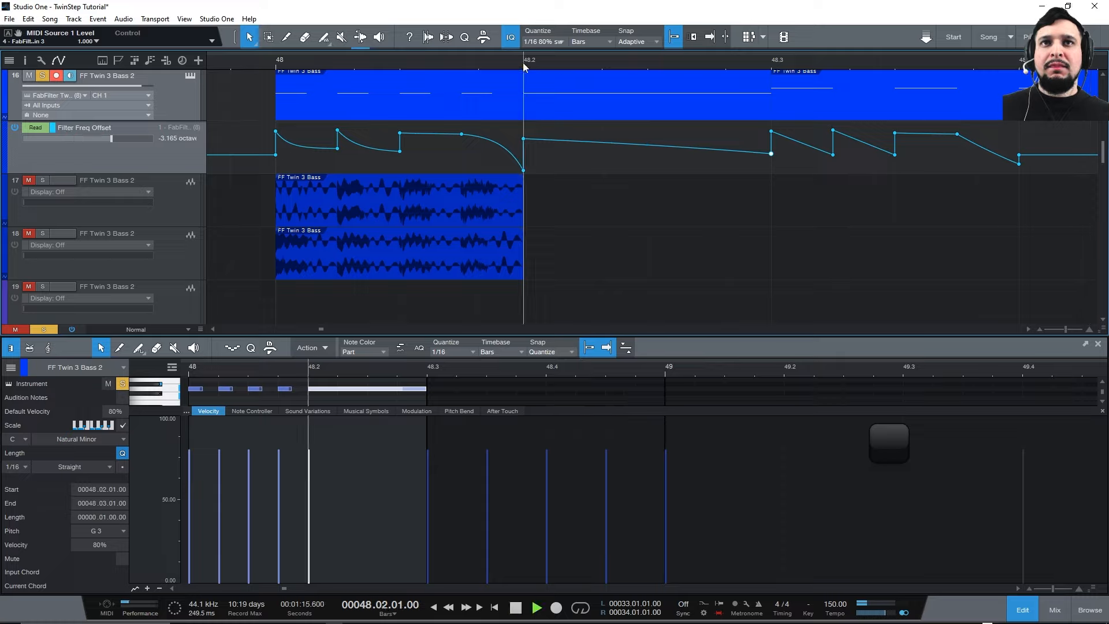
key(space)
Play from just before bar 48, lower the ramp's end point at 48.3 below mid level, and play the phrase again.
click(263, 65)
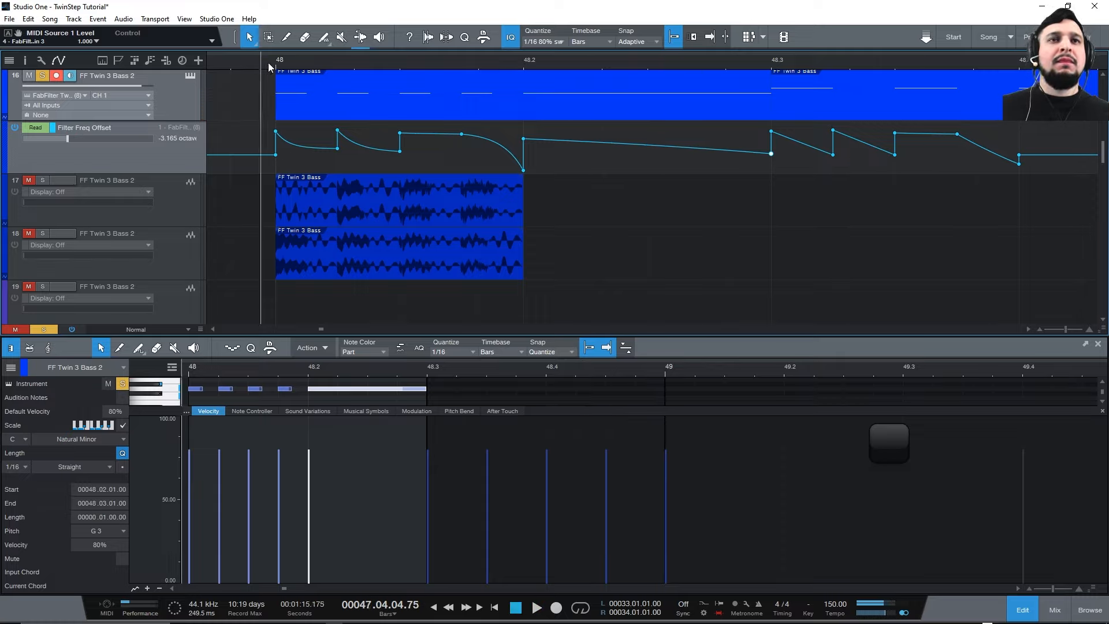
key(space)
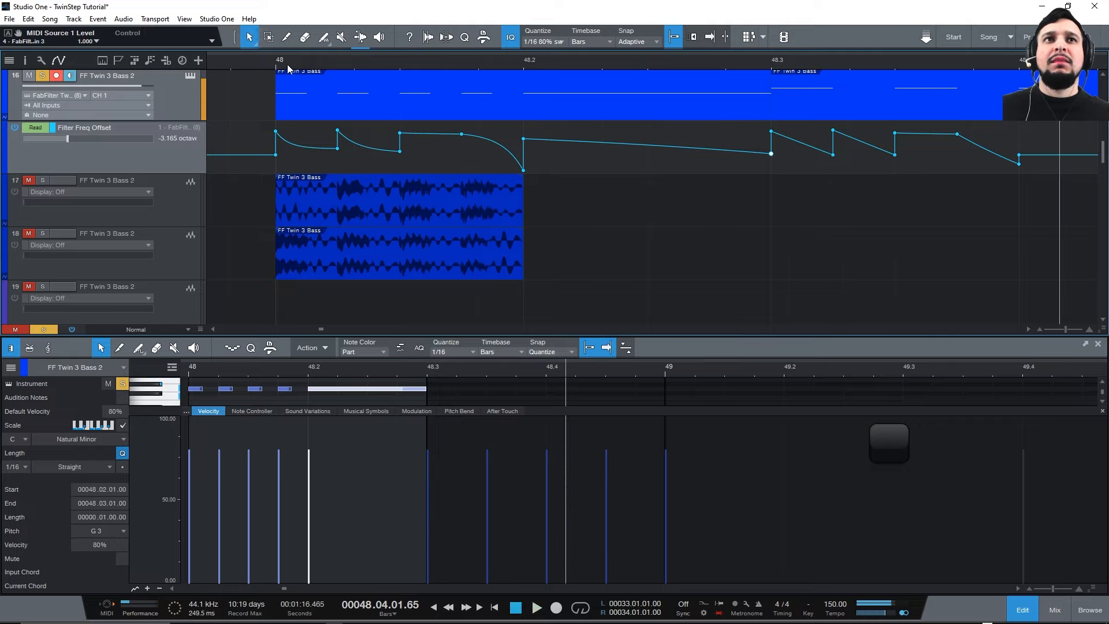
key(space)
drag(772, 155, 773, 164)
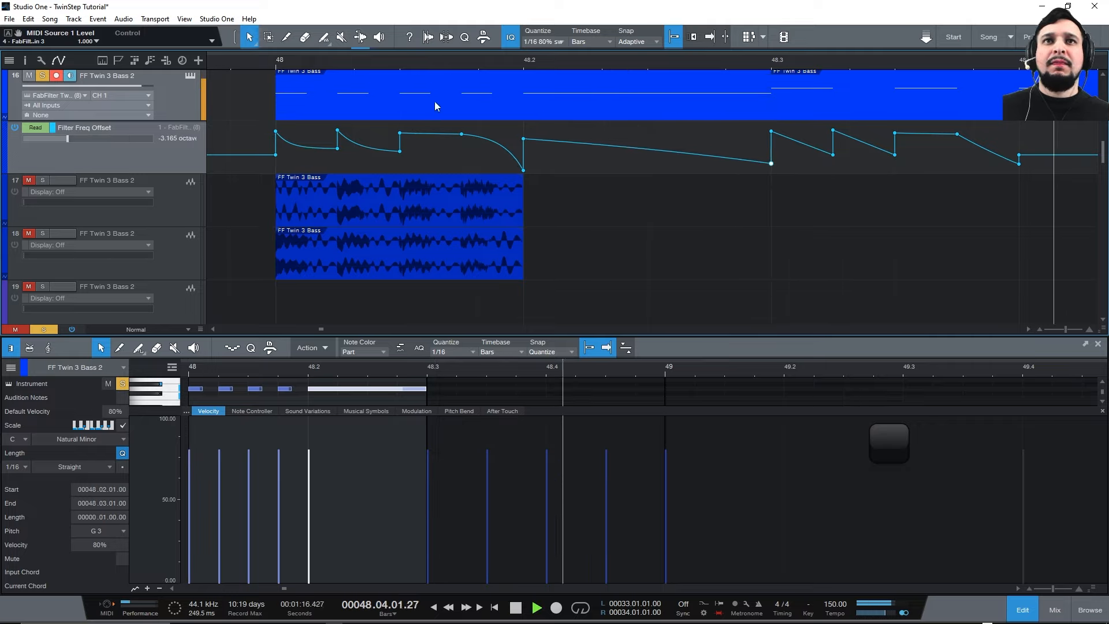
key(space)
Turn off solo on the FF Twin 3 Bass 2 instrument track and play the phrase from bar 48 in the full mix.
click(41, 77)
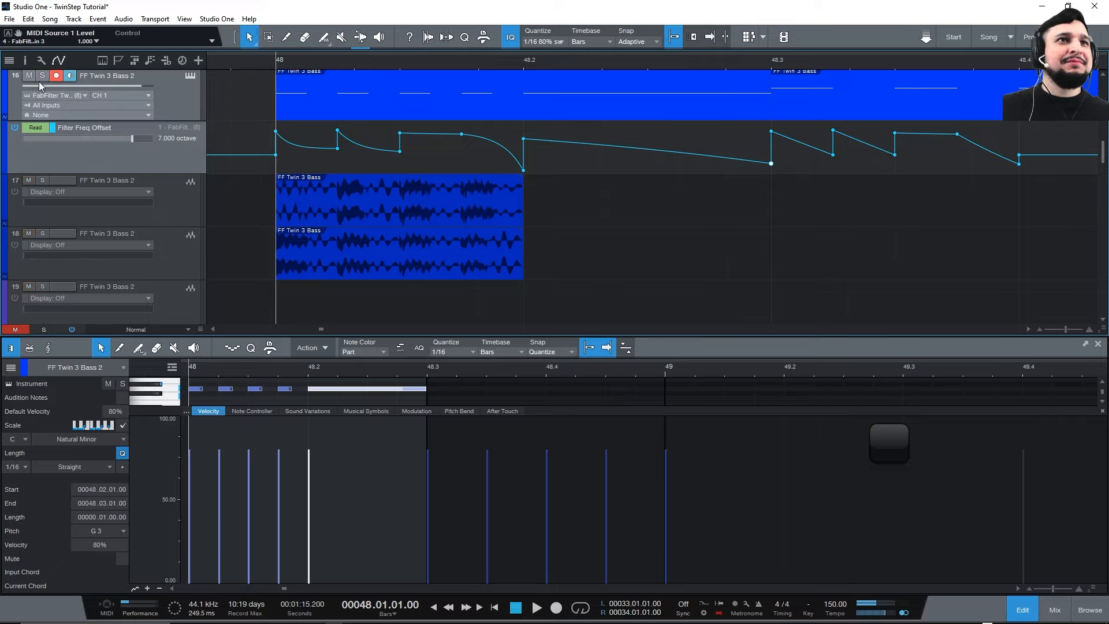
key(space)
key(space)
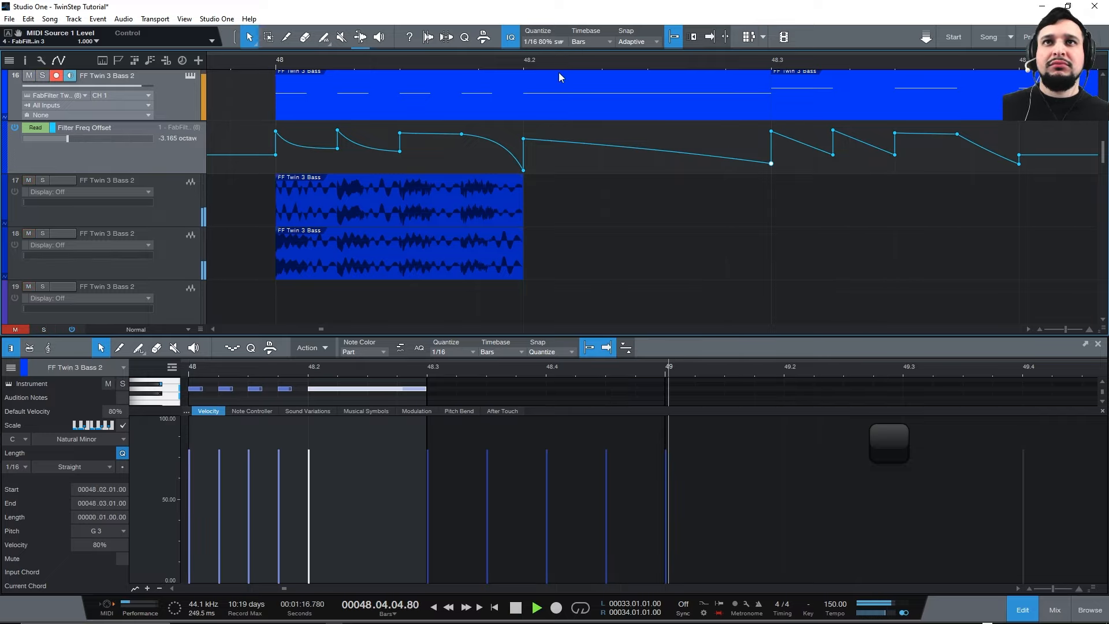
scroll(519, 68, down, 6)
key(space)
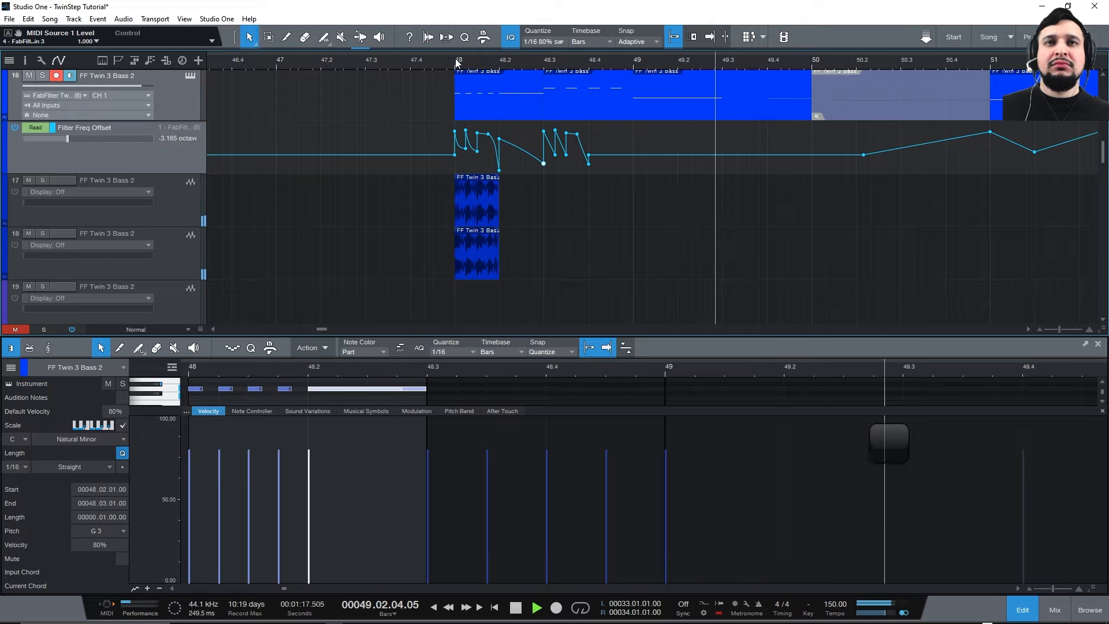
key(space)
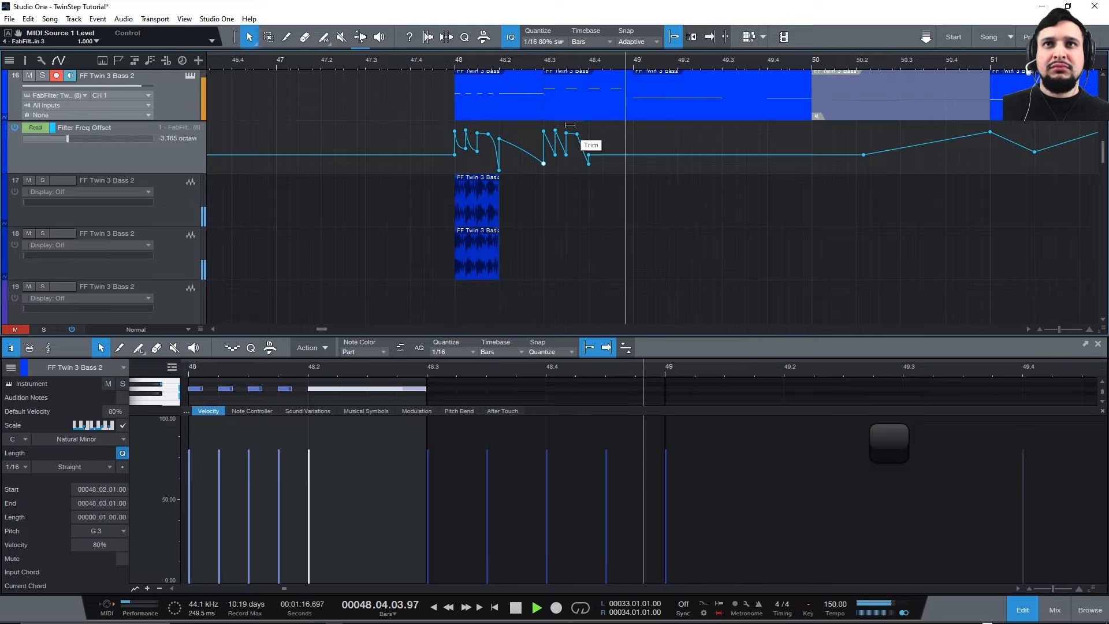
scroll(619, 208, up, 3)
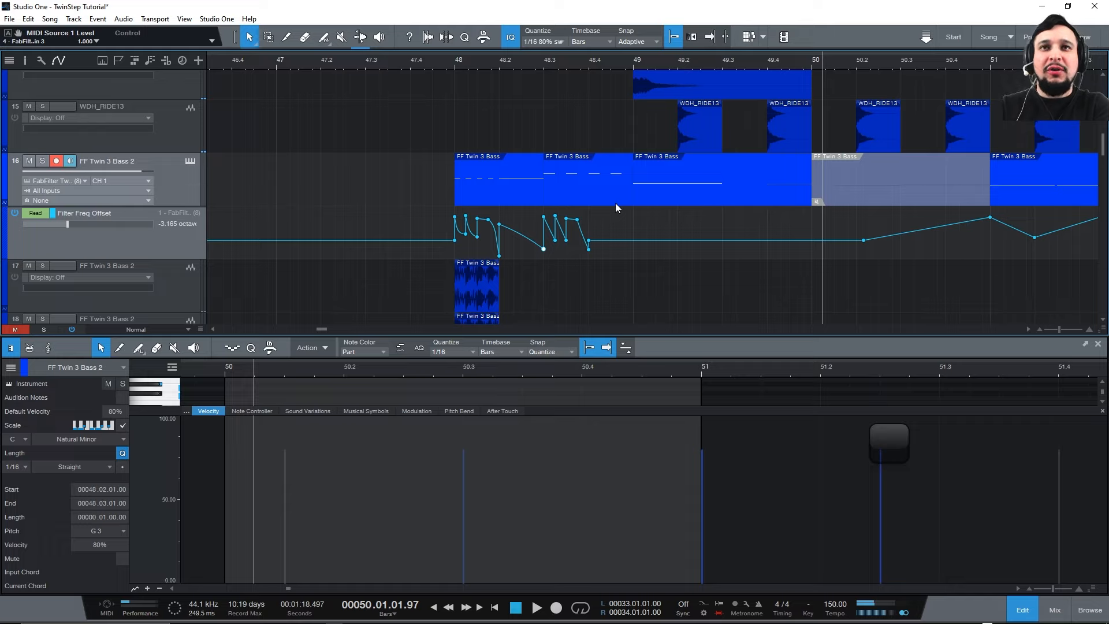
Shorten the bar 48 clip on the FF Twin 3 Bass 2 instrument track to end at 48.2, and play from bar 48.
scroll(612, 205, down, 4)
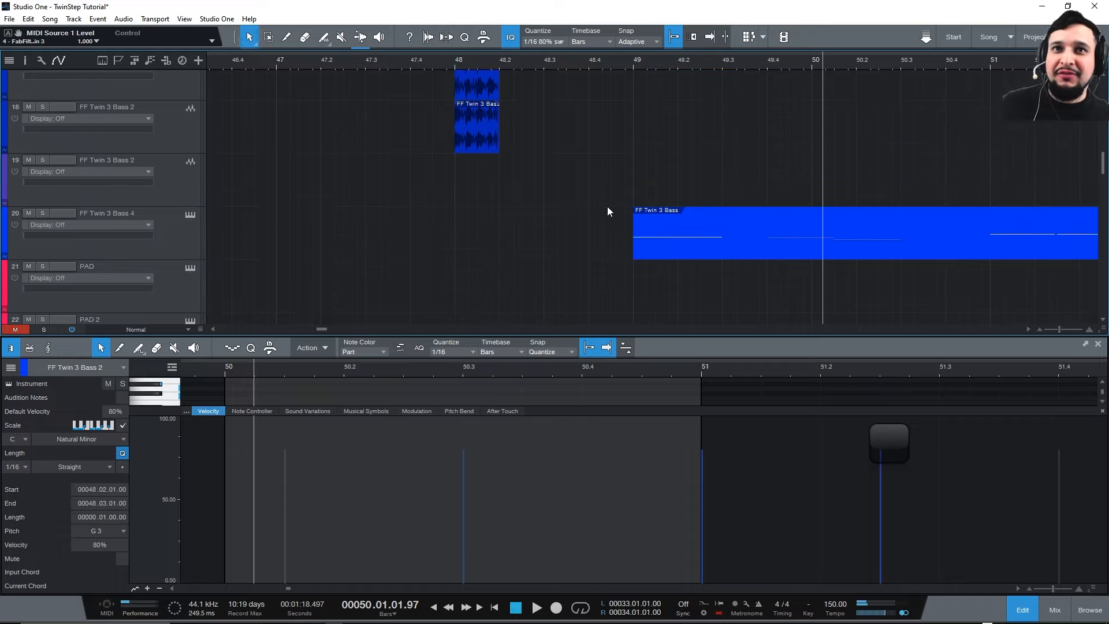
scroll(607, 206, up, 3)
drag(546, 135, 499, 136)
click(456, 62)
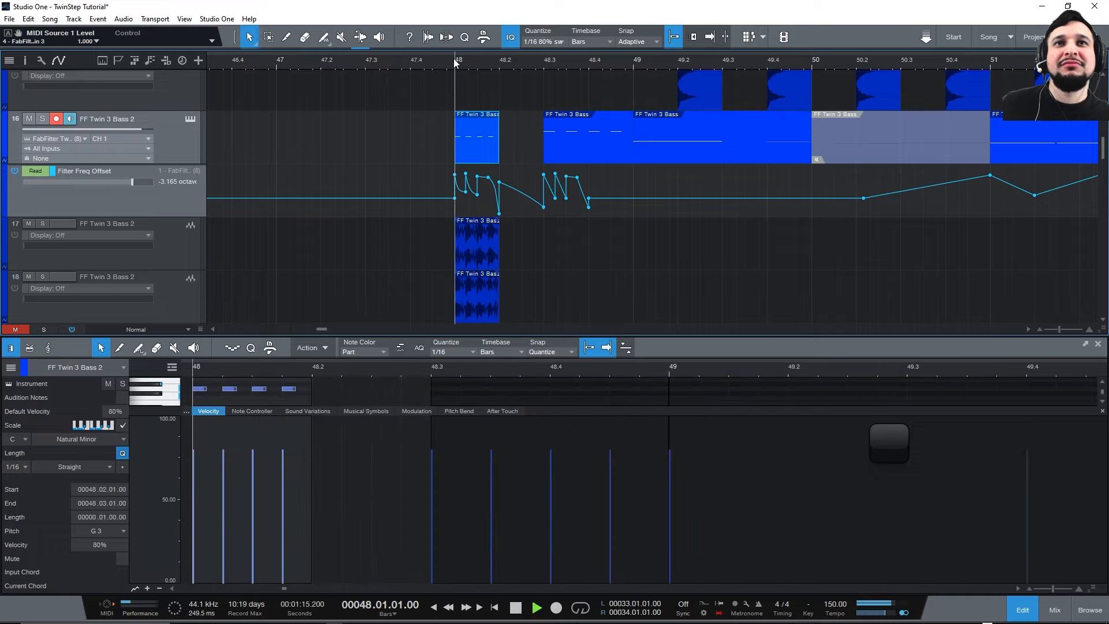
key(space)
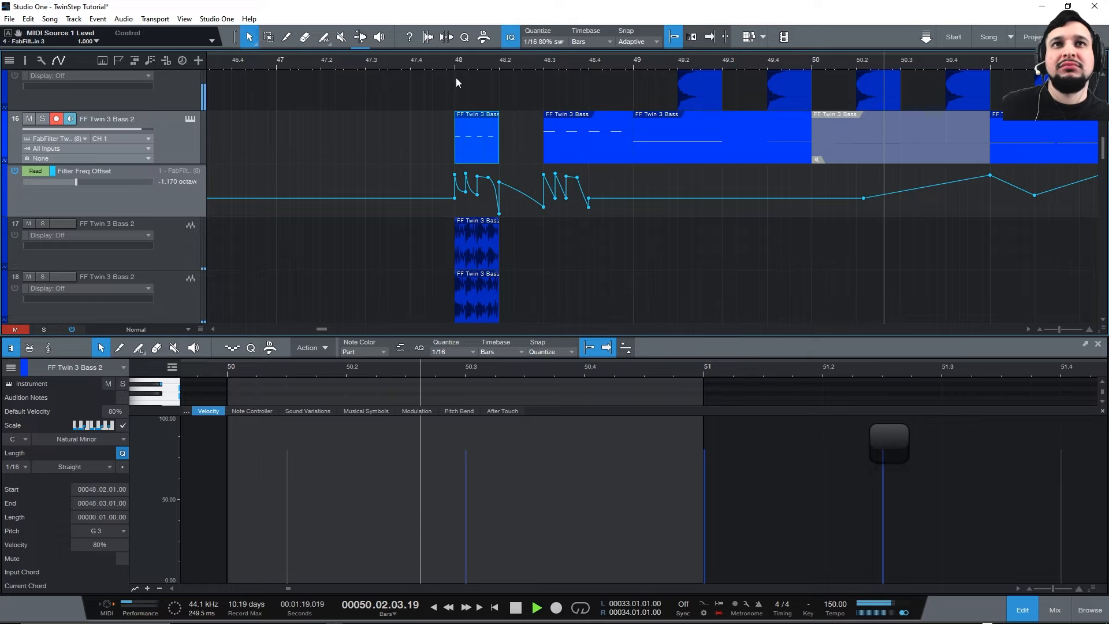
scroll(449, 96, up, 3)
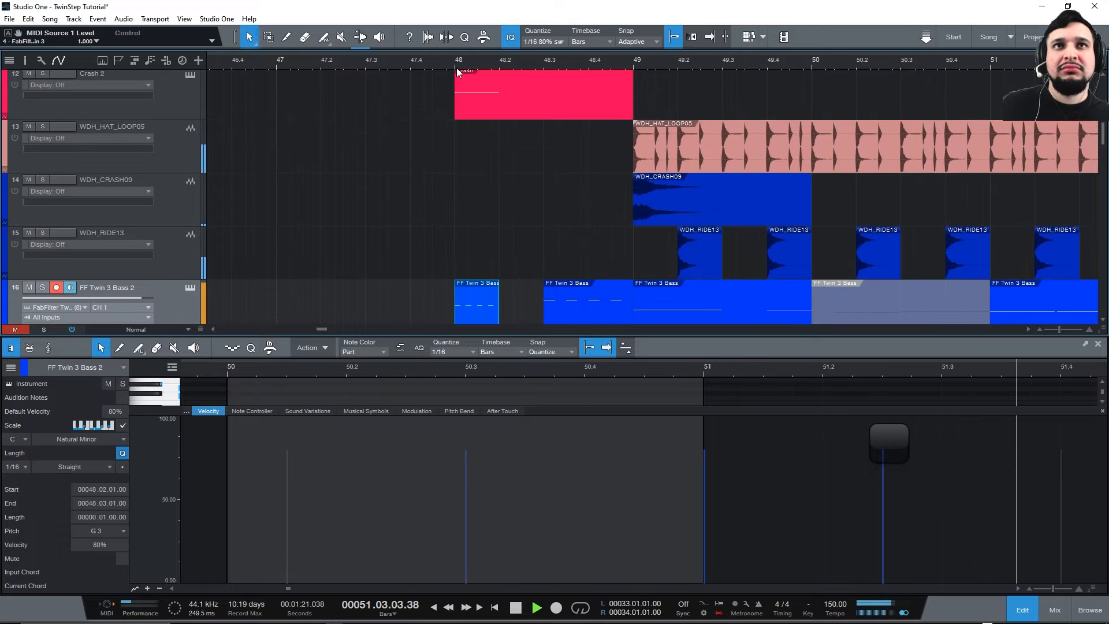
key(space)
Solo the FF Twin 3 Bass 2 instrument track and play its phrase from bar 51 twice.
drag(460, 62, 551, 45)
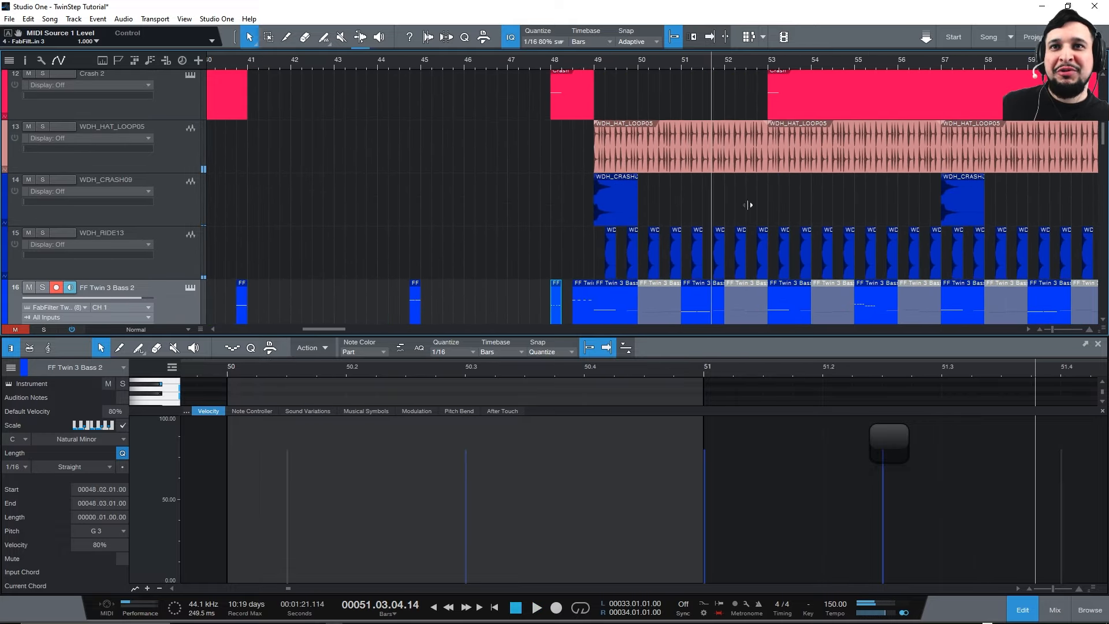
scroll(719, 78, down, 2)
scroll(674, 78, up, 3)
click(587, 63)
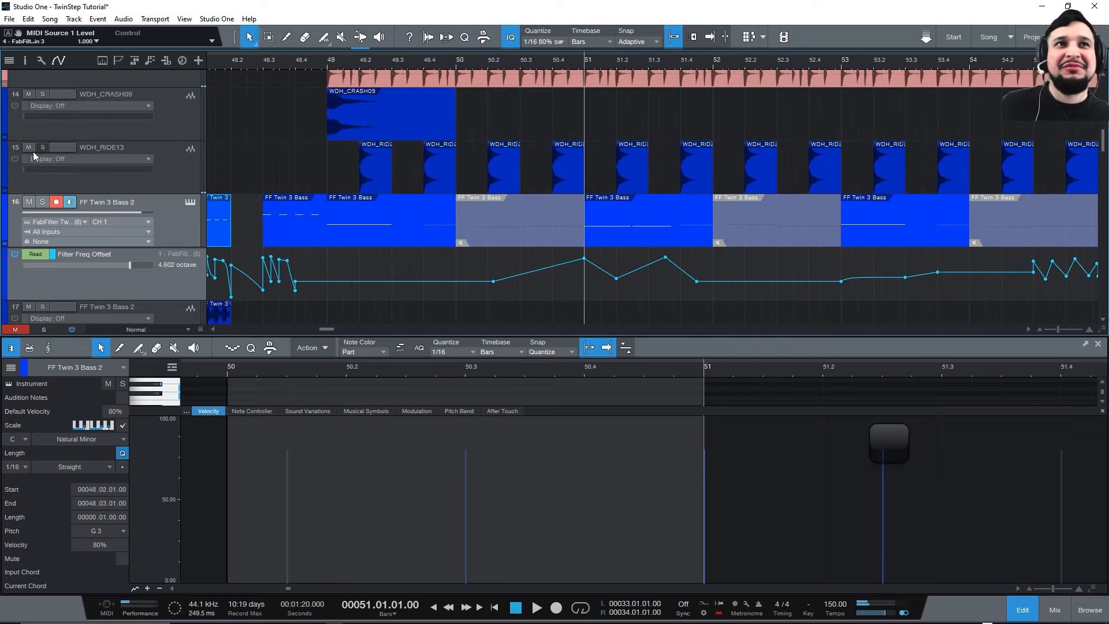
click(45, 202)
key(space)
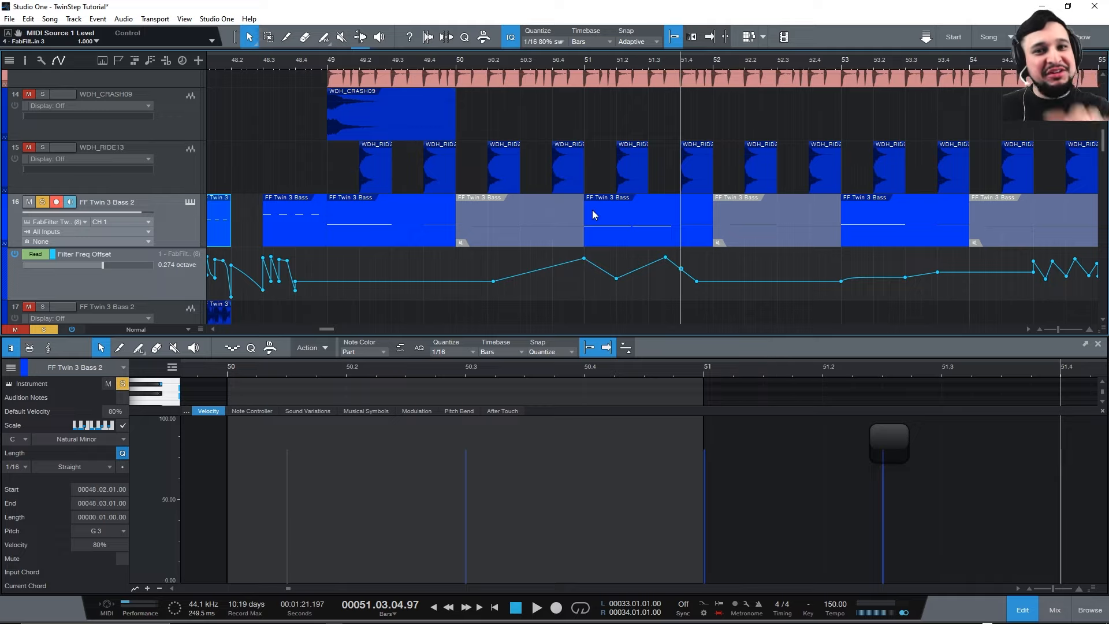
click(584, 62)
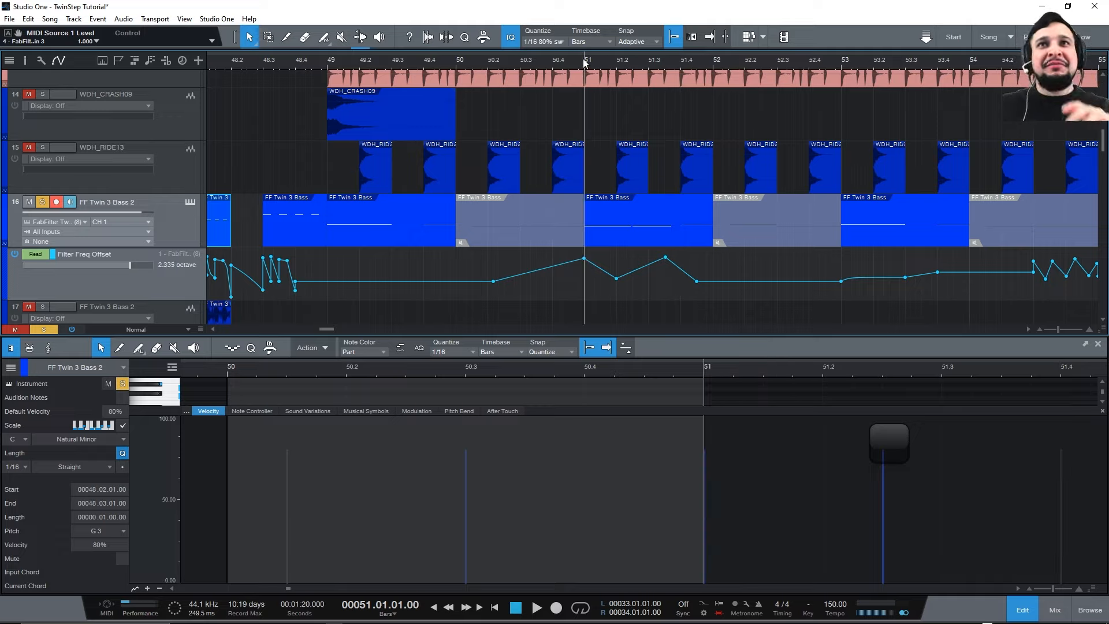
key(space)
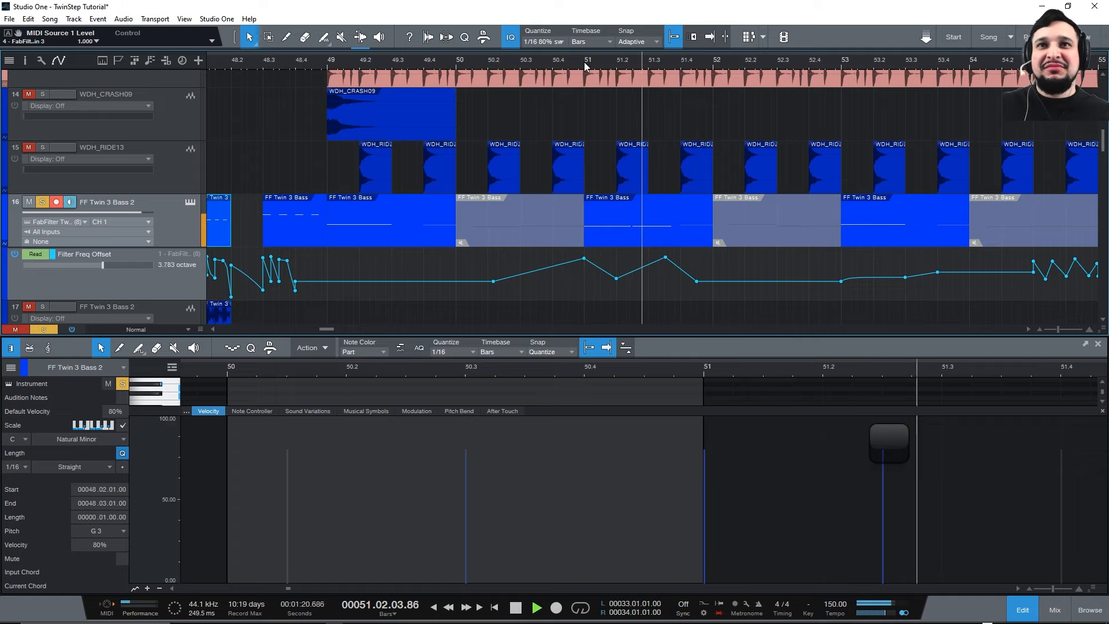
Move the playback position to bar 41 and turn off solo on the FF Twin 3 Bass 2 instrument track.
drag(584, 67, 685, 41)
scroll(453, 188, up, 3)
drag(373, 69, 265, 81)
scroll(591, 162, up, 4)
scroll(595, 139, up, 2)
click(251, 60)
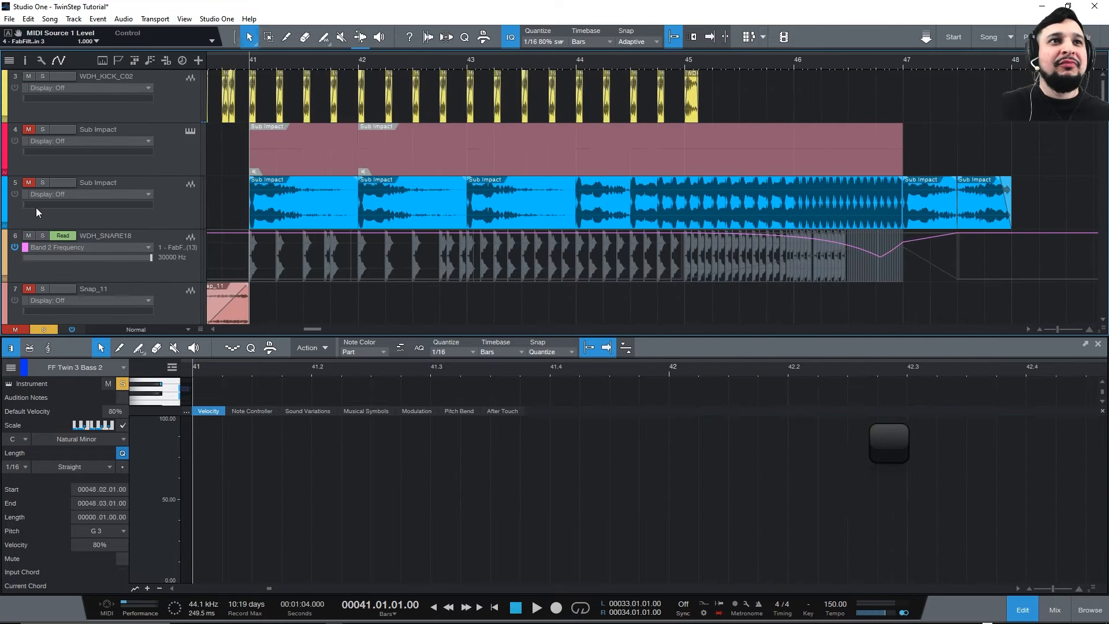
scroll(374, 173, down, 13)
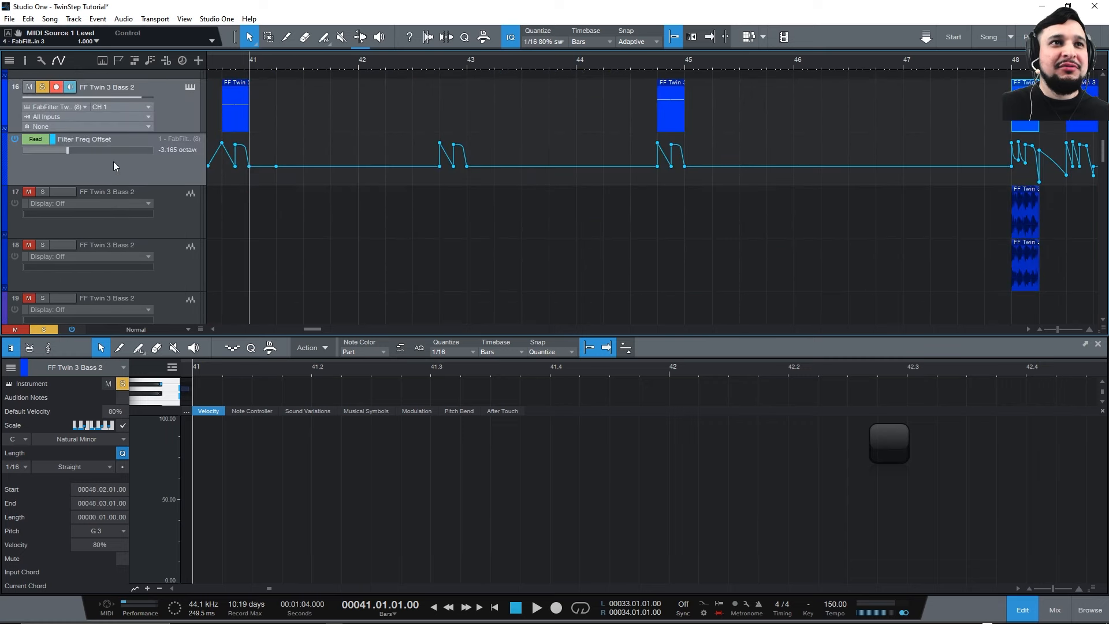
click(42, 90)
Play the Sub Impact audio track in solo from bar 41, and switch the solo to the Sub Impact instrument track.
scroll(469, 194, up, 13)
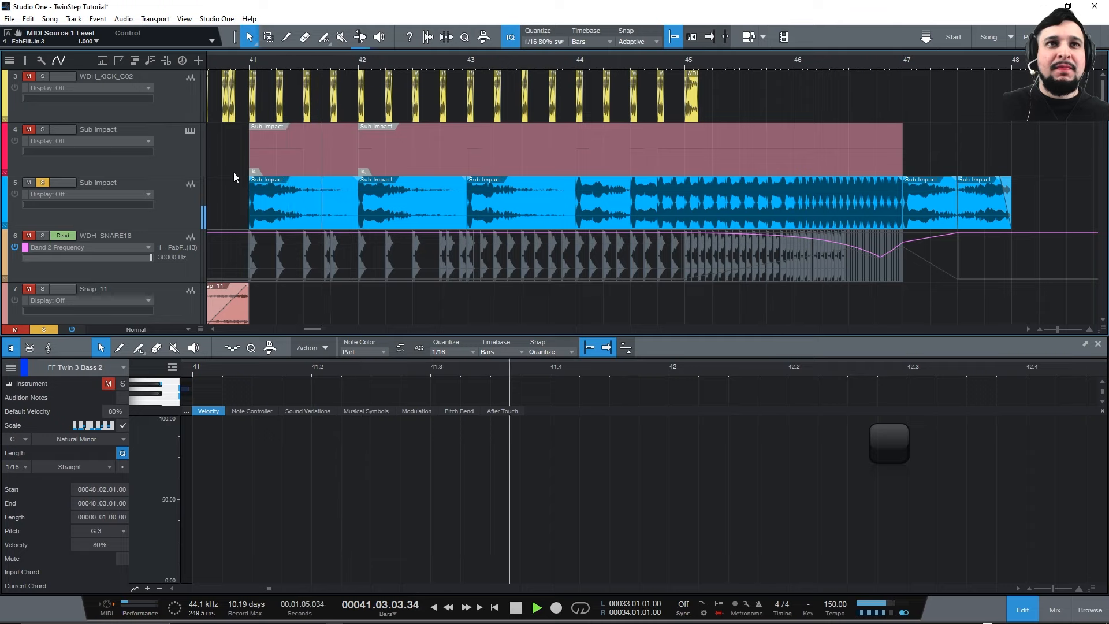
key(space)
click(42, 182)
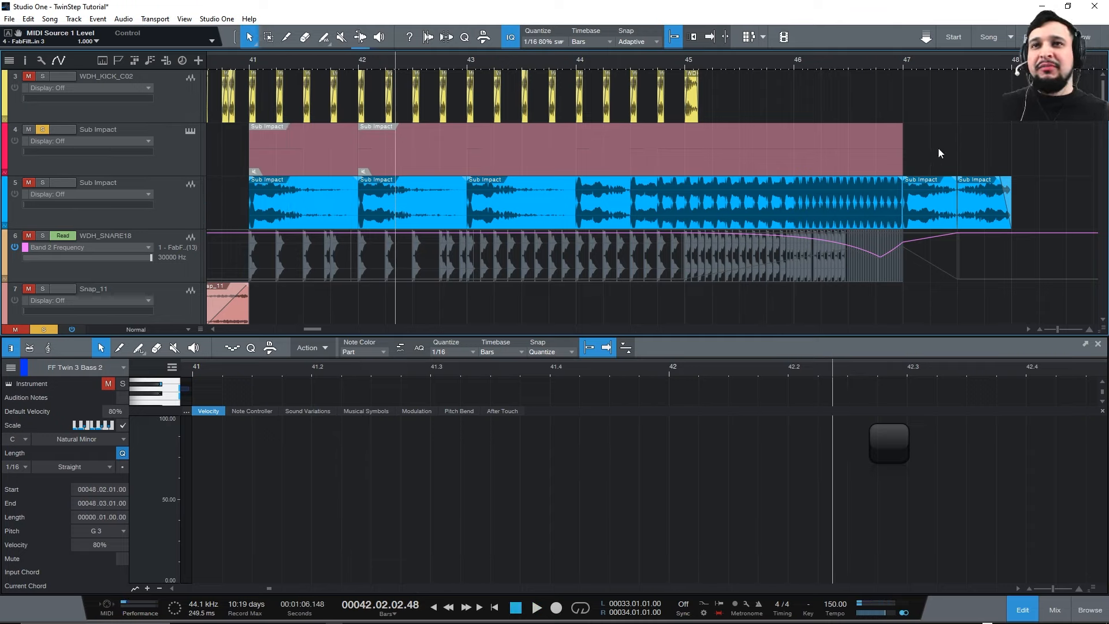
Play the Sub Impact audio track in solo from bar 47, and again from just before bar 46.
click(905, 59)
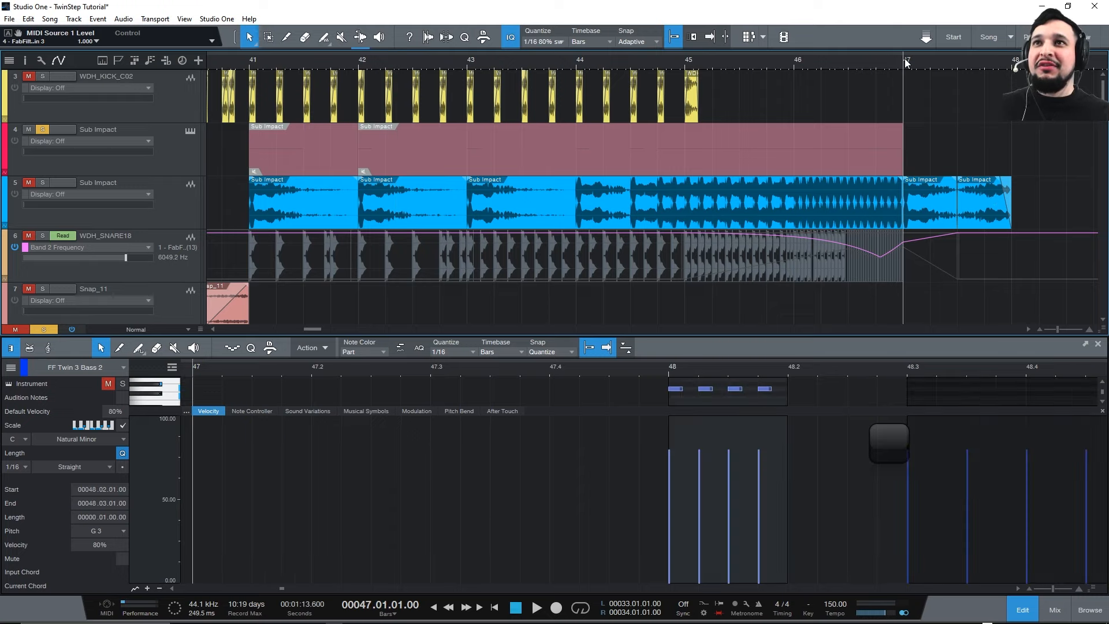
key(space)
click(42, 182)
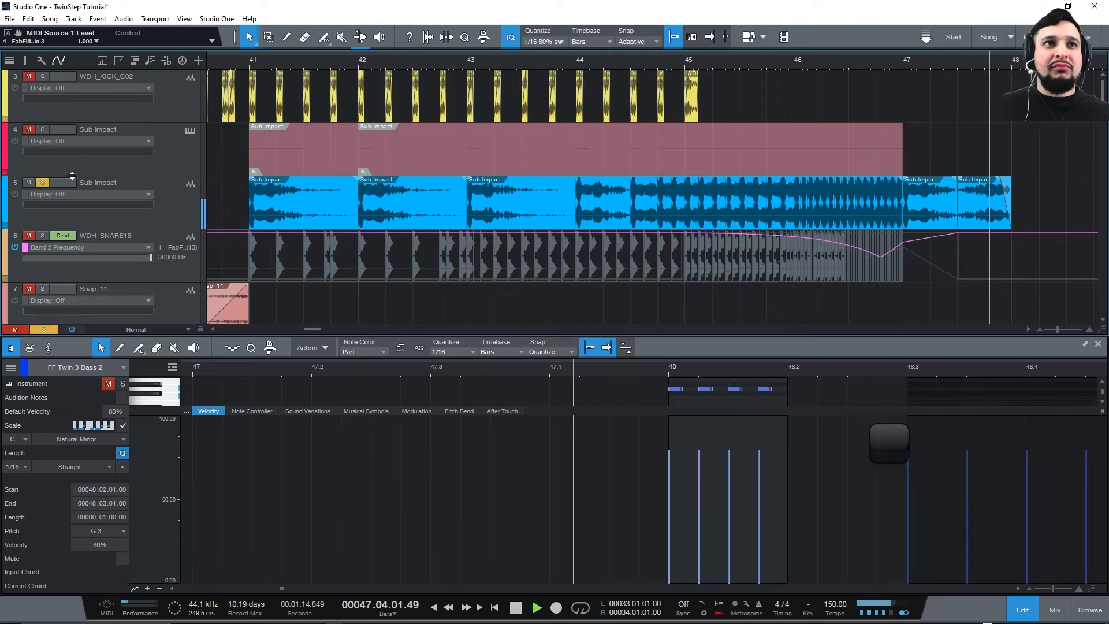
click(904, 62)
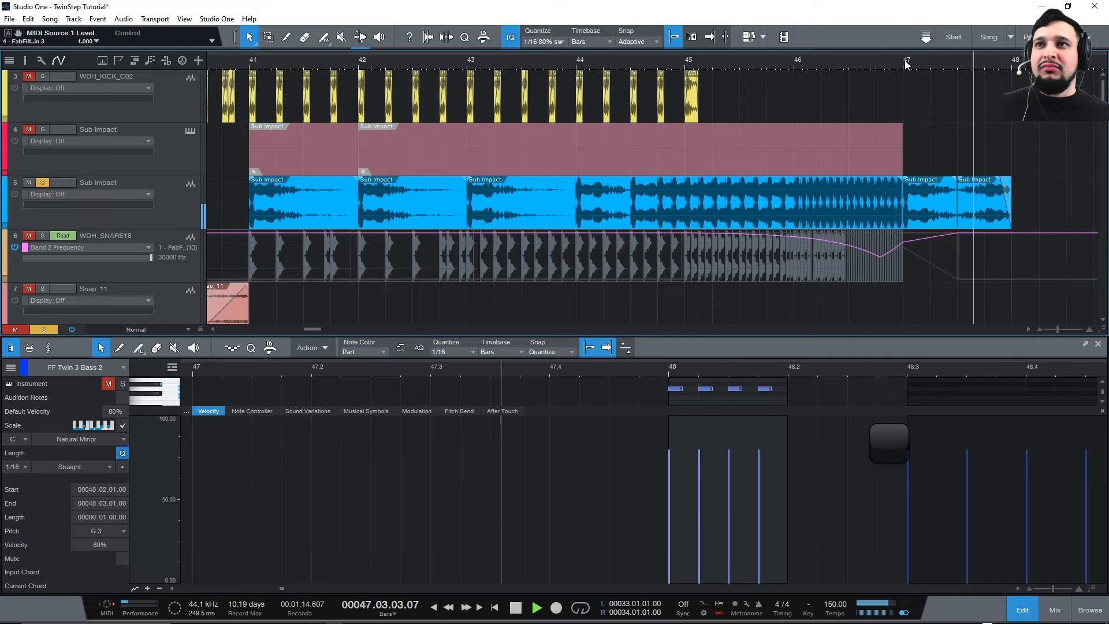
click(793, 60)
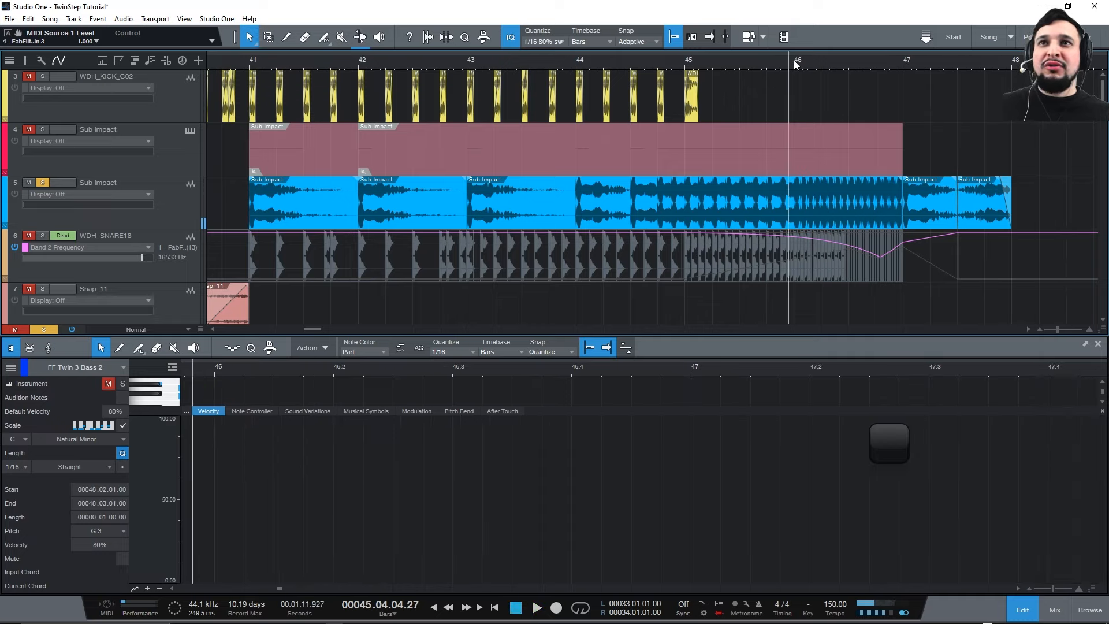
key(space)
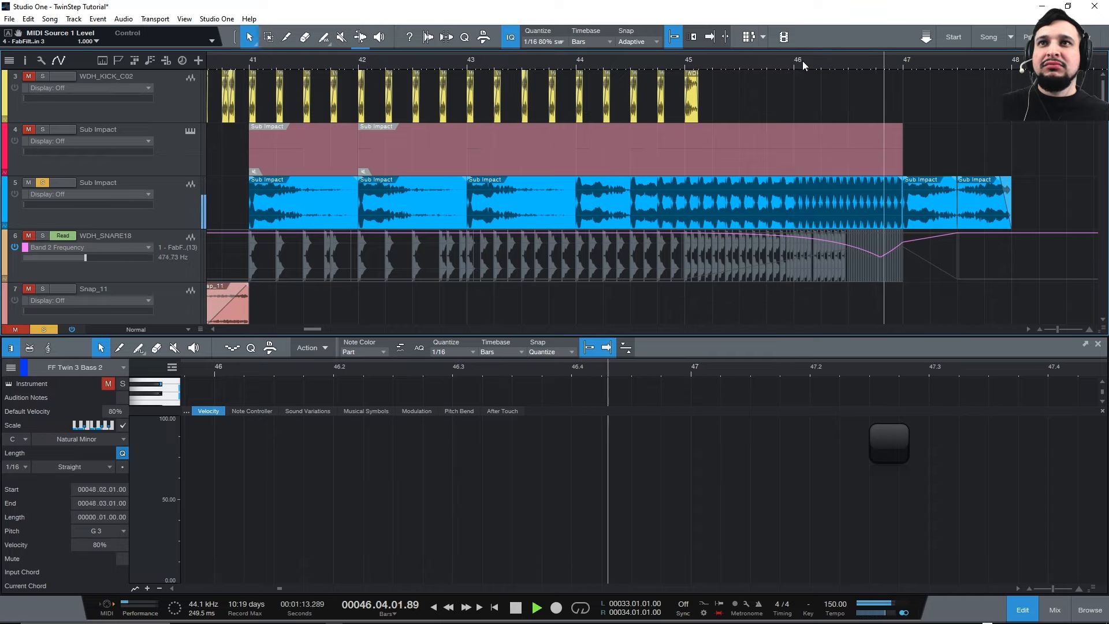
key(space)
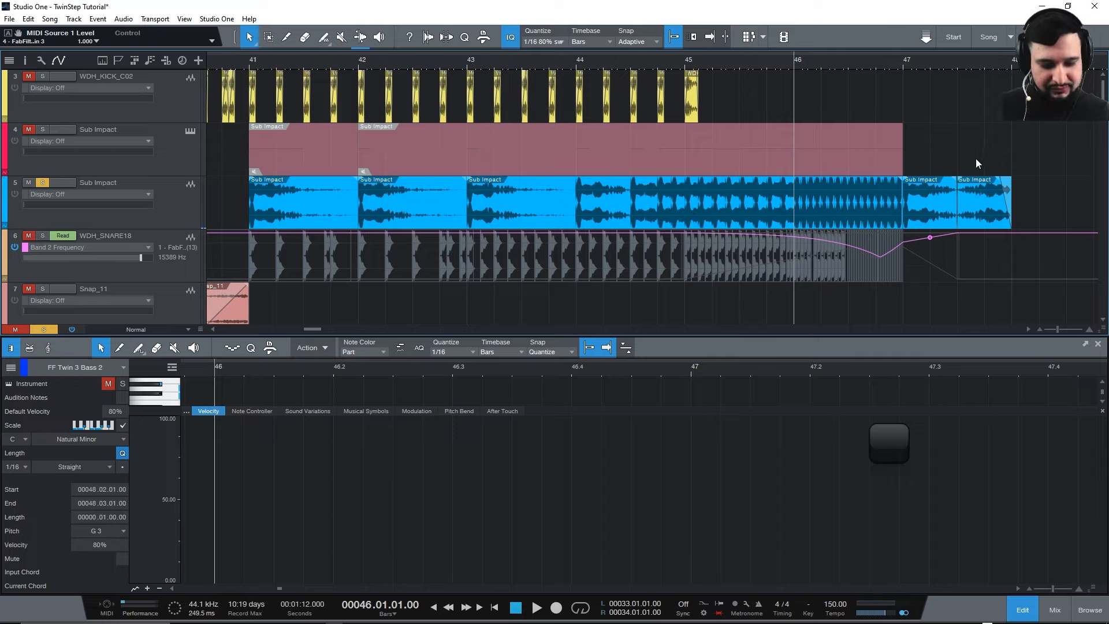
With the Sub Impact instrument track soloed, unmute its two clips and play them from bar 45.
key(6)
click(878, 201)
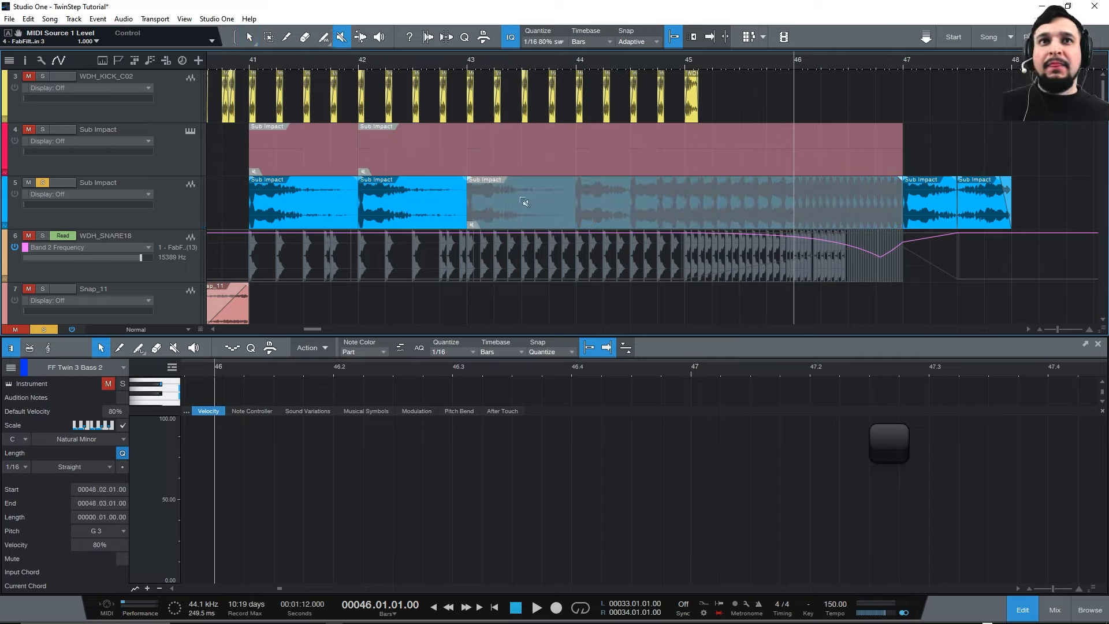
click(711, 181)
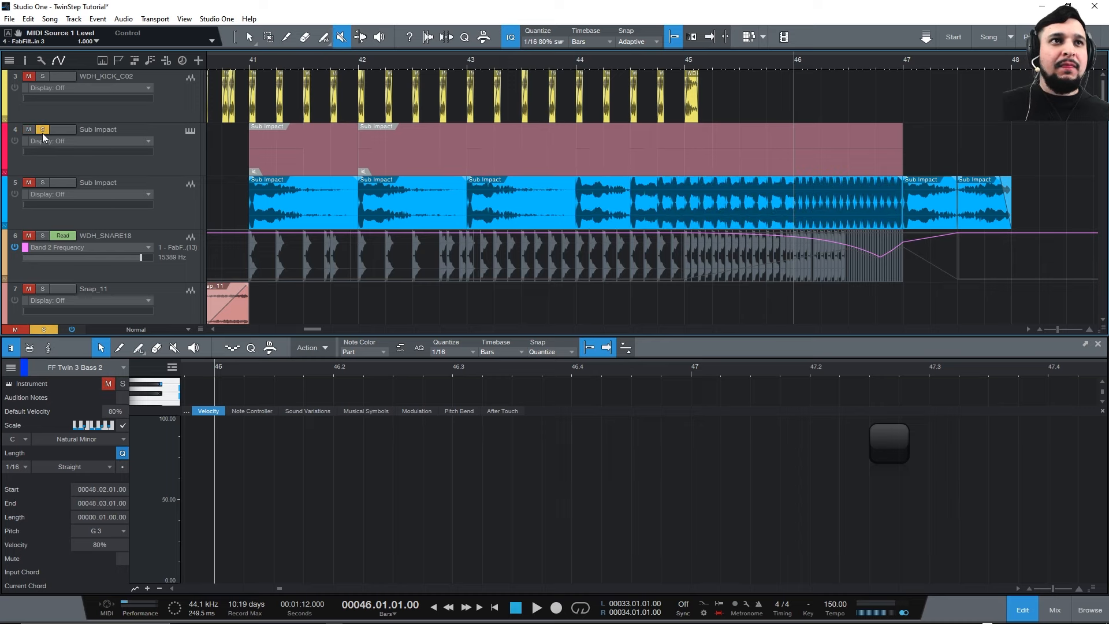
click(363, 167)
click(341, 149)
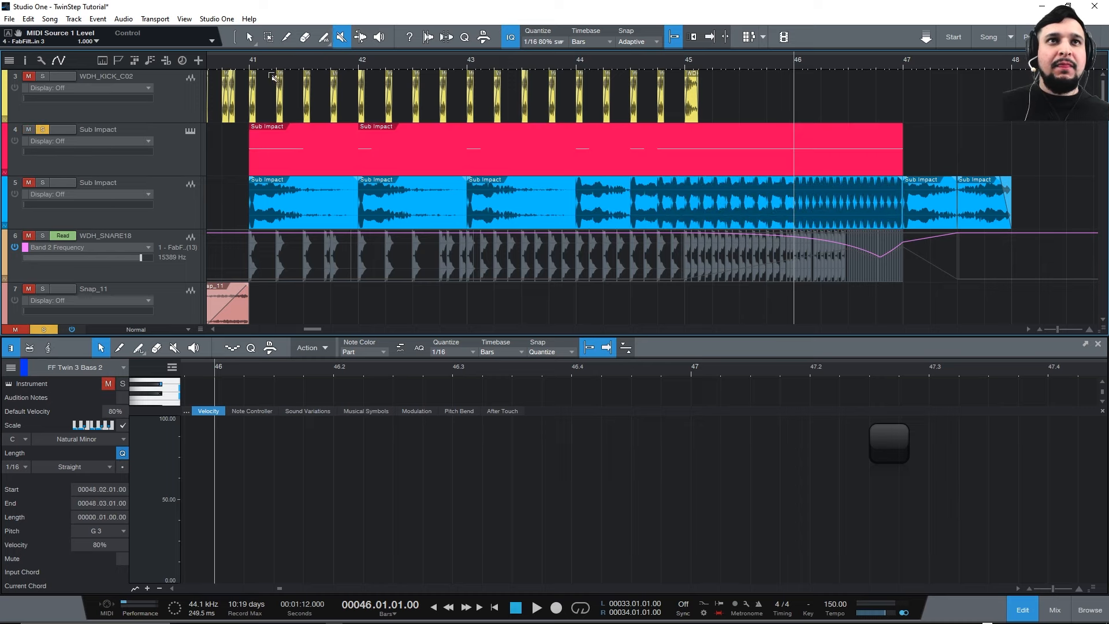
click(690, 62)
key(space)
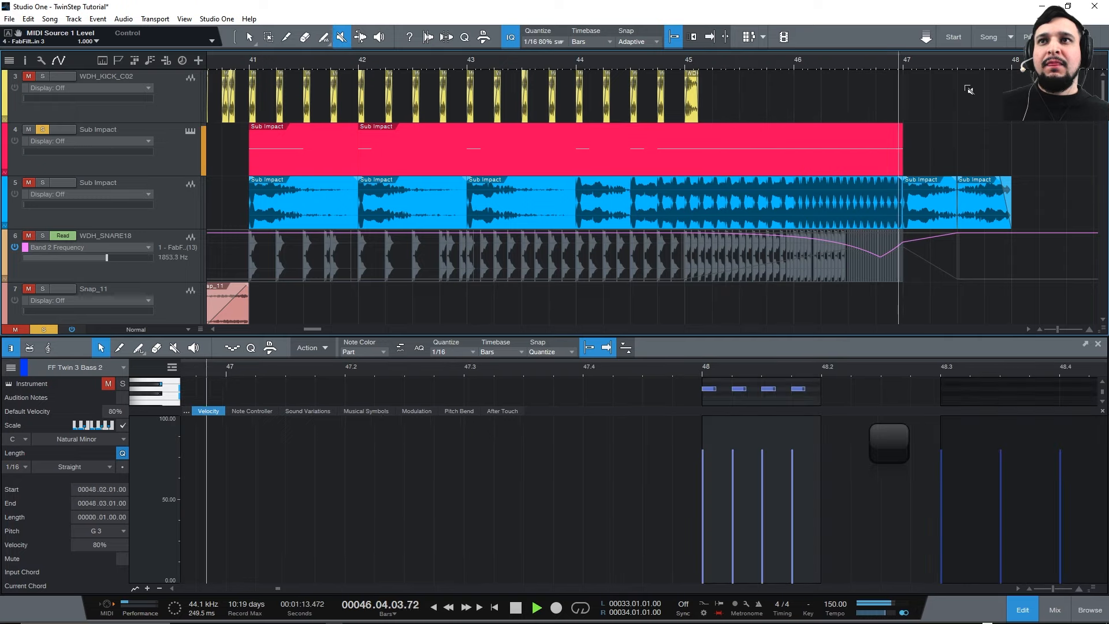
key(space)
Open the Twin 3 instrument of the Sub Impact track and loop playback from bar 41 to bar 42.
click(648, 67)
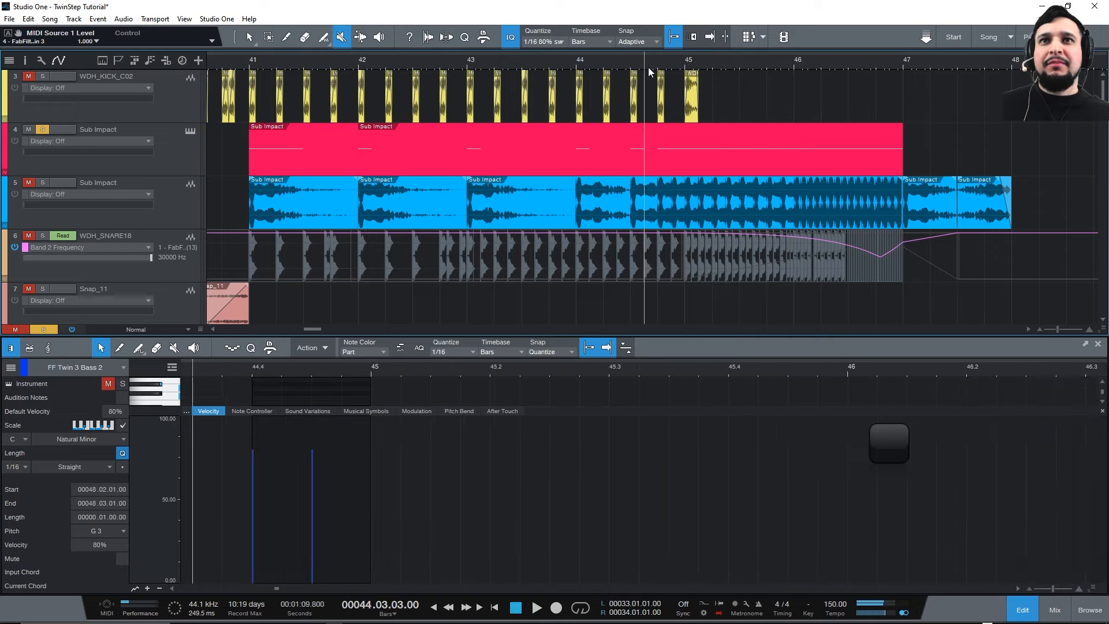
click(191, 133)
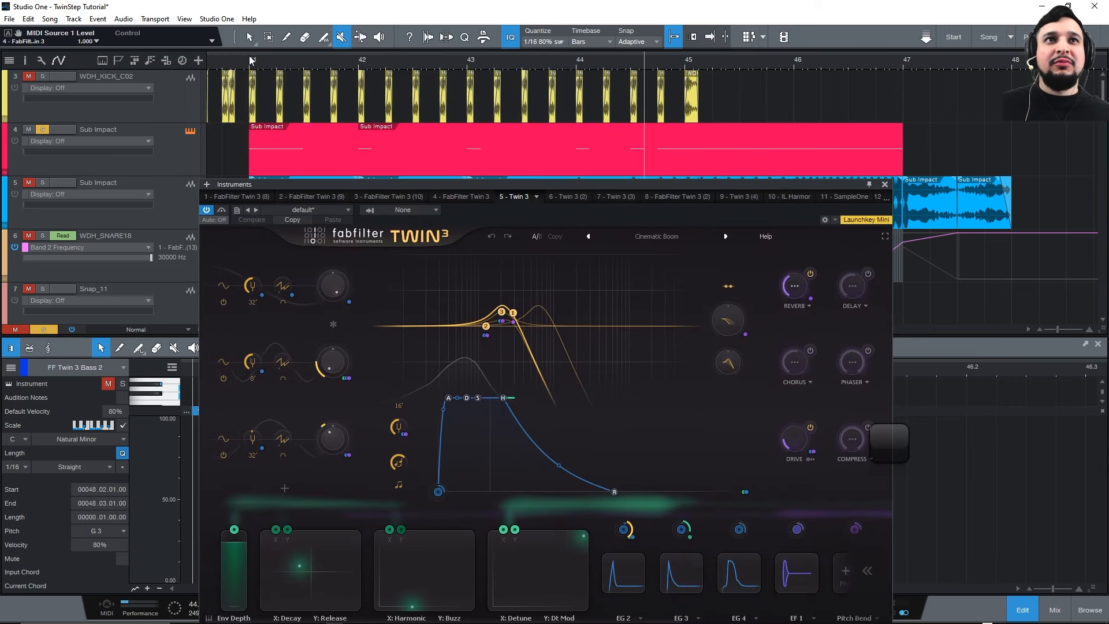
drag(252, 60, 358, 65)
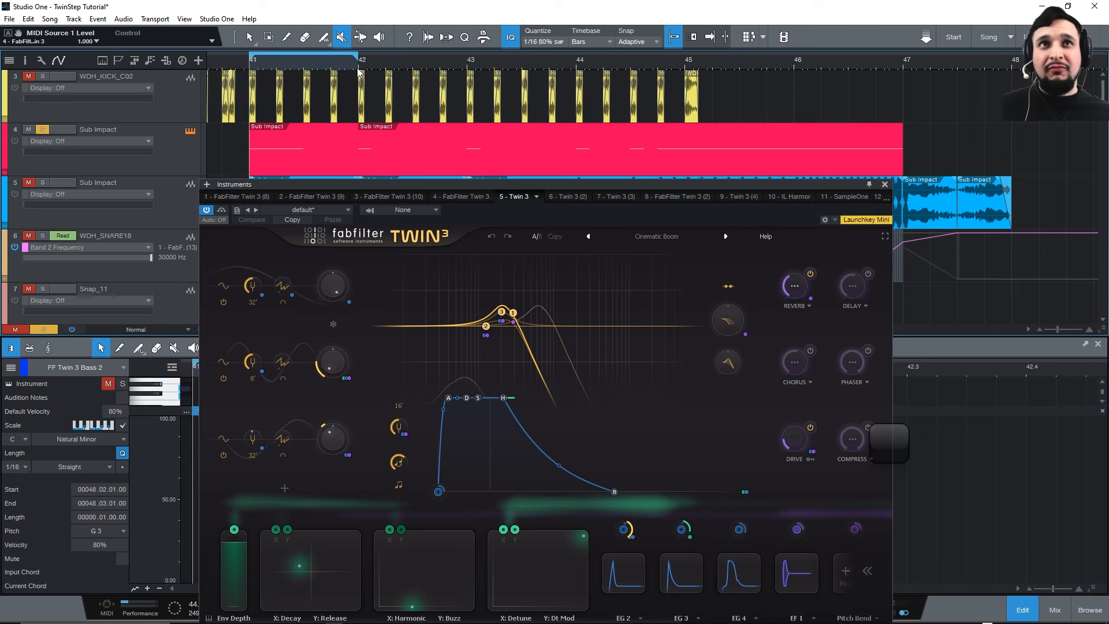
drag(576, 183, 601, 117)
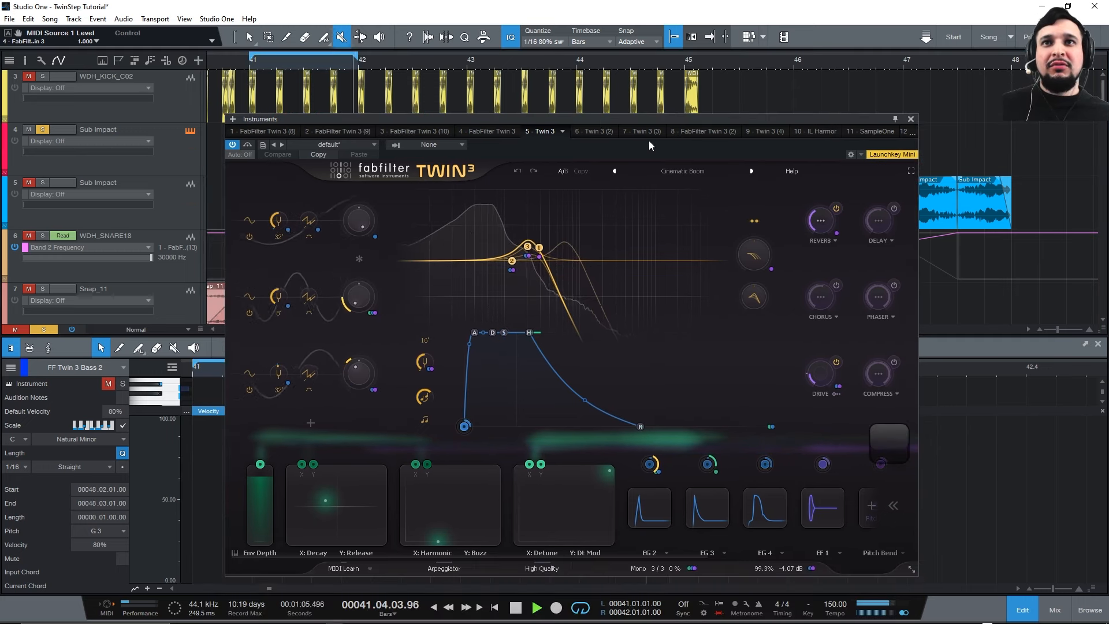
key(space)
Reselect the Cinematic Boom drum preset, undo the last instrument change, and play the loop.
click(682, 171)
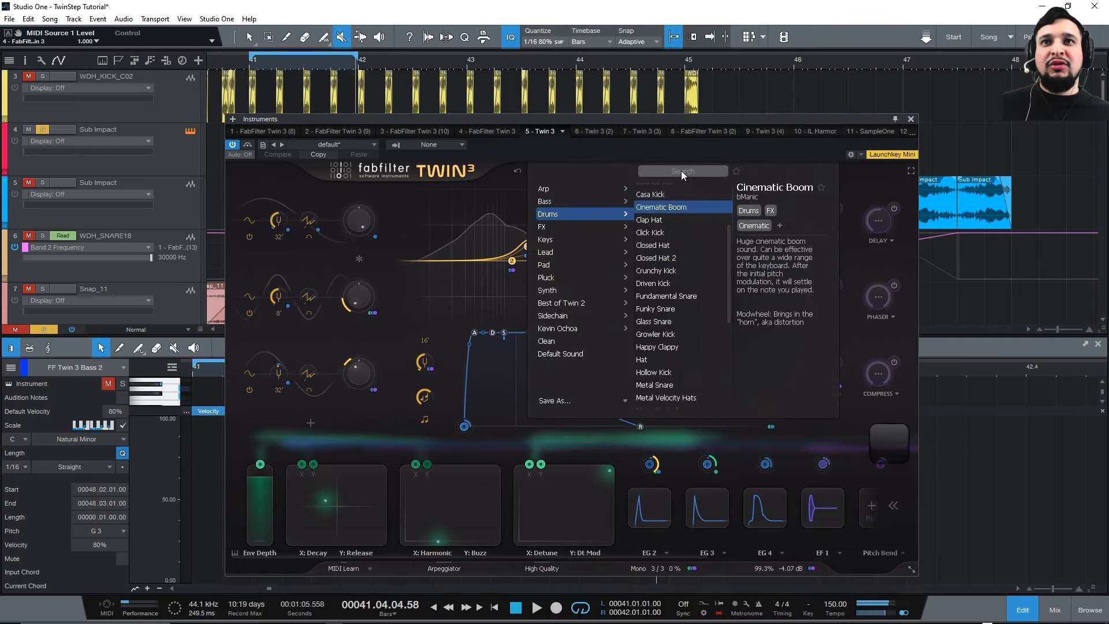
click(698, 207)
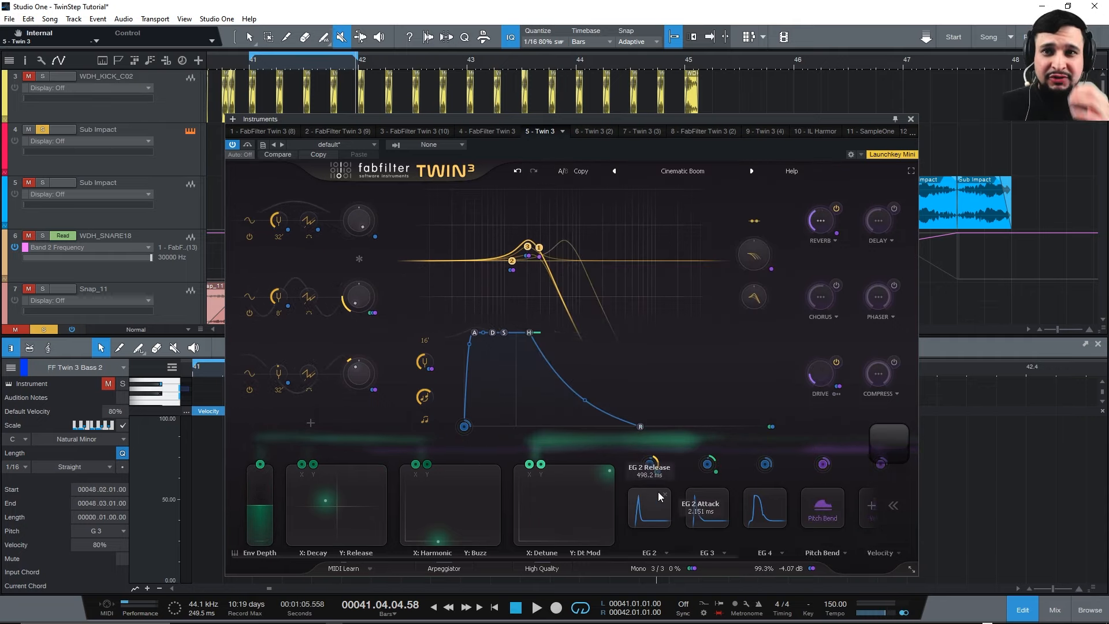
click(516, 173)
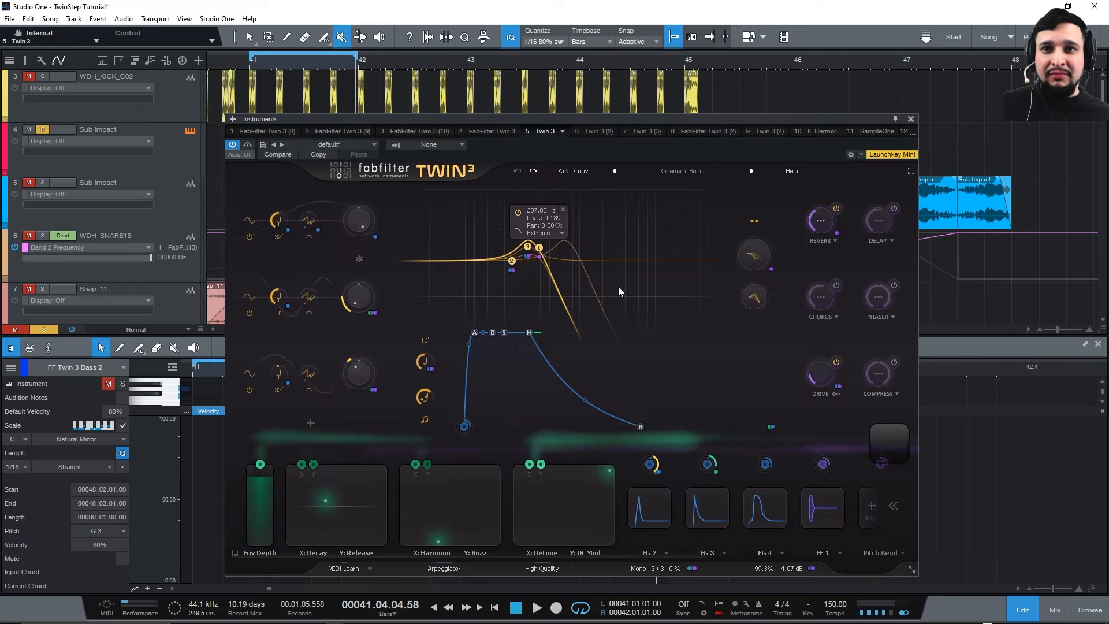
key(space)
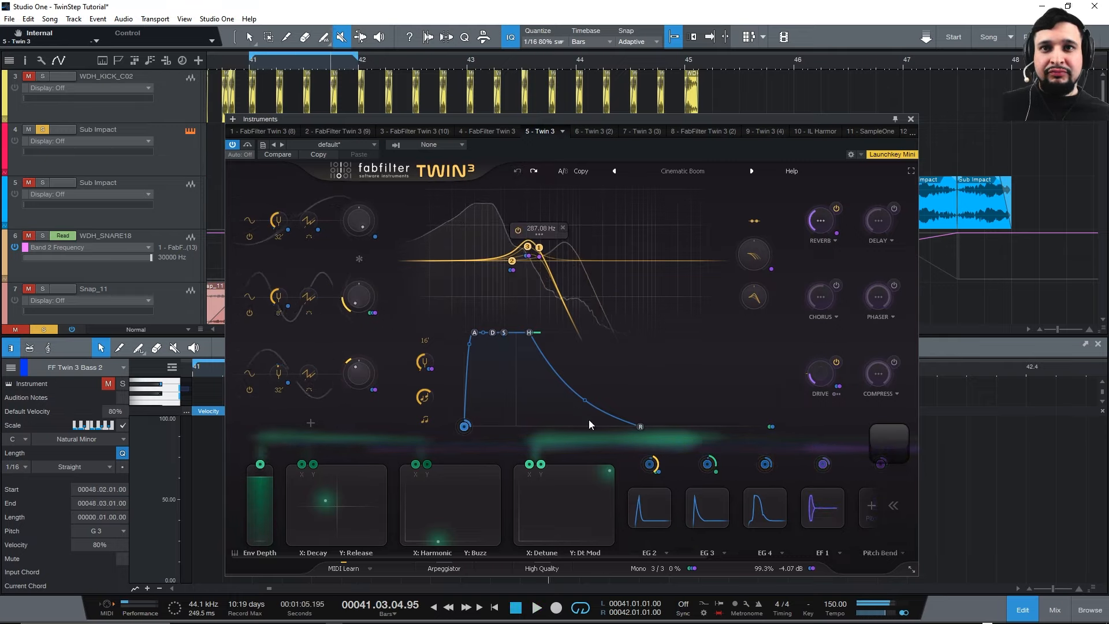
During loop playback, try an EG 2 decay of about 750 ms and an EG 3 decay of about 300 ms.
click(653, 517)
drag(689, 542, 709, 541)
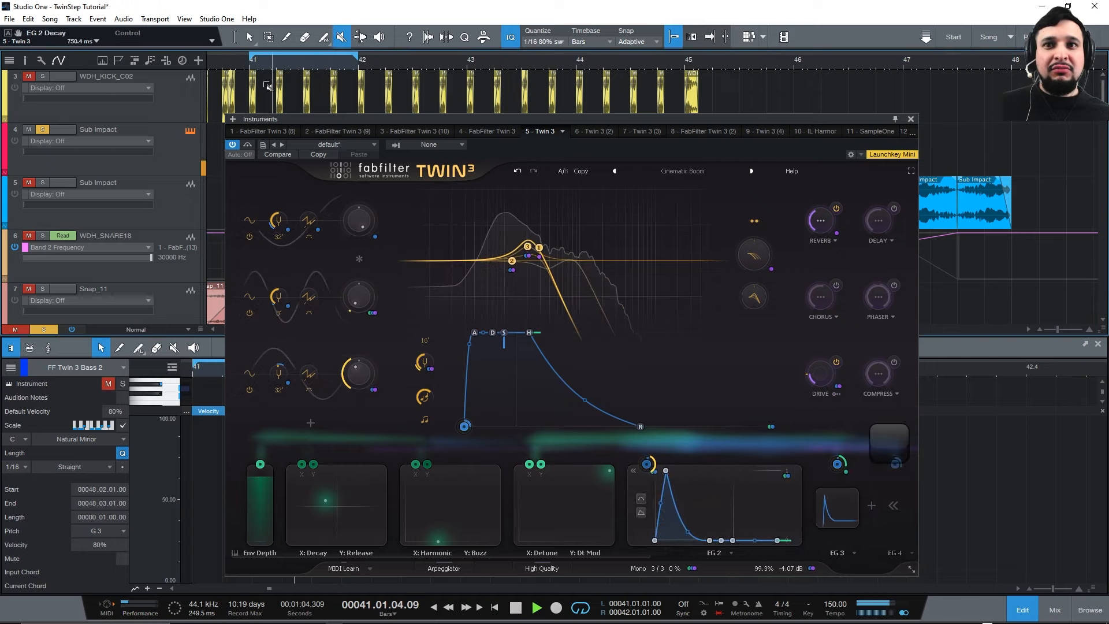
click(826, 522)
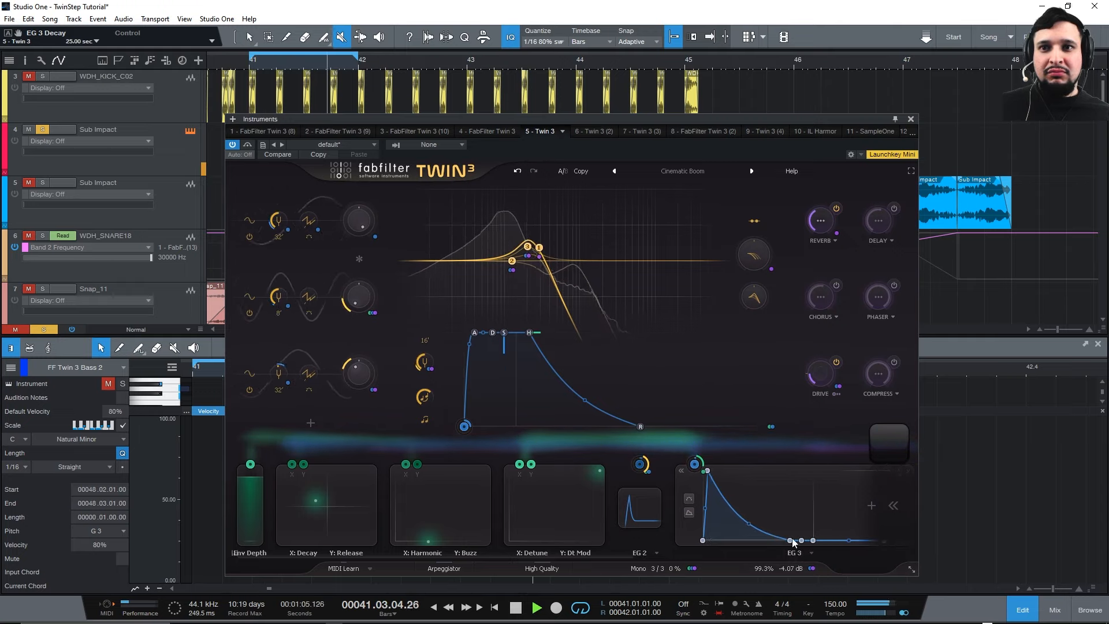
drag(789, 540, 726, 532)
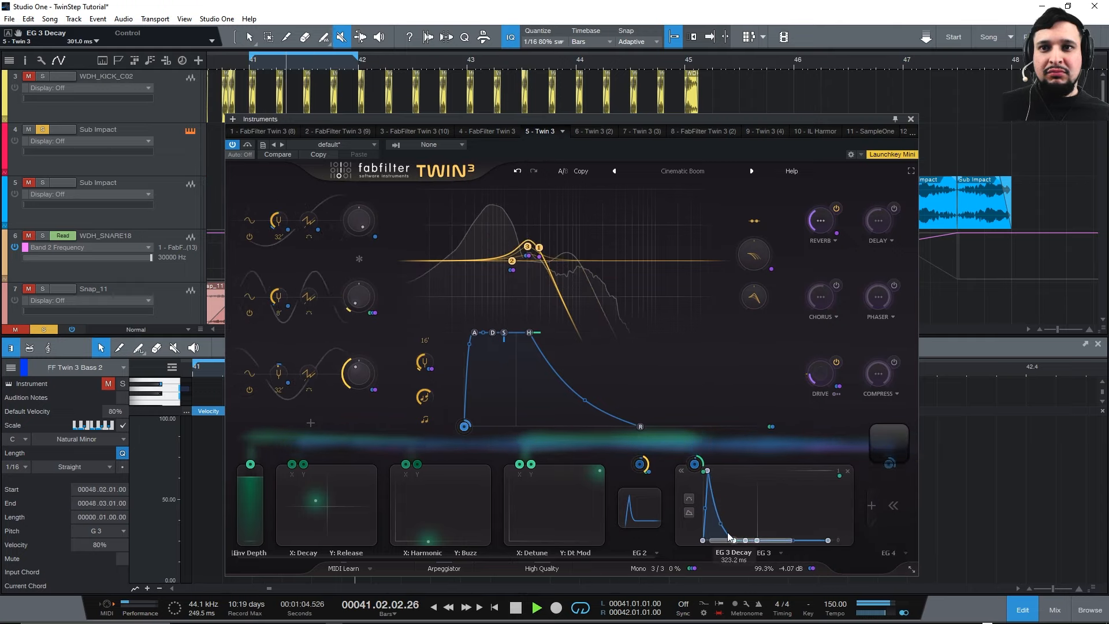
Shorten EG 3's decay further and set EG 2's decay to about 175 ms.
click(639, 508)
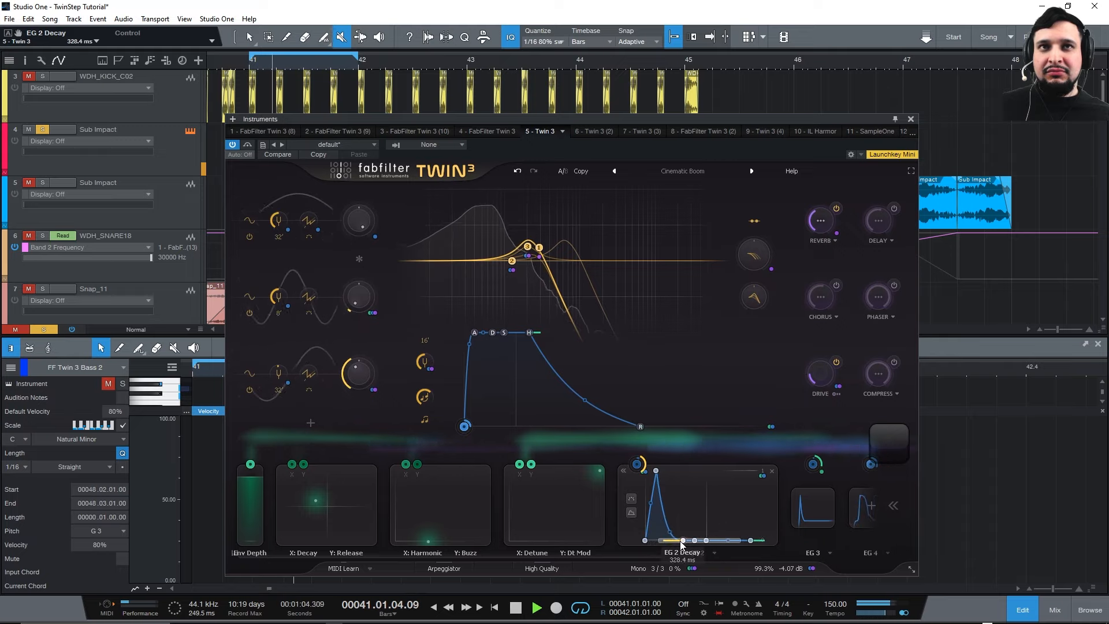
click(820, 513)
drag(727, 540, 675, 539)
click(639, 508)
click(838, 513)
click(639, 507)
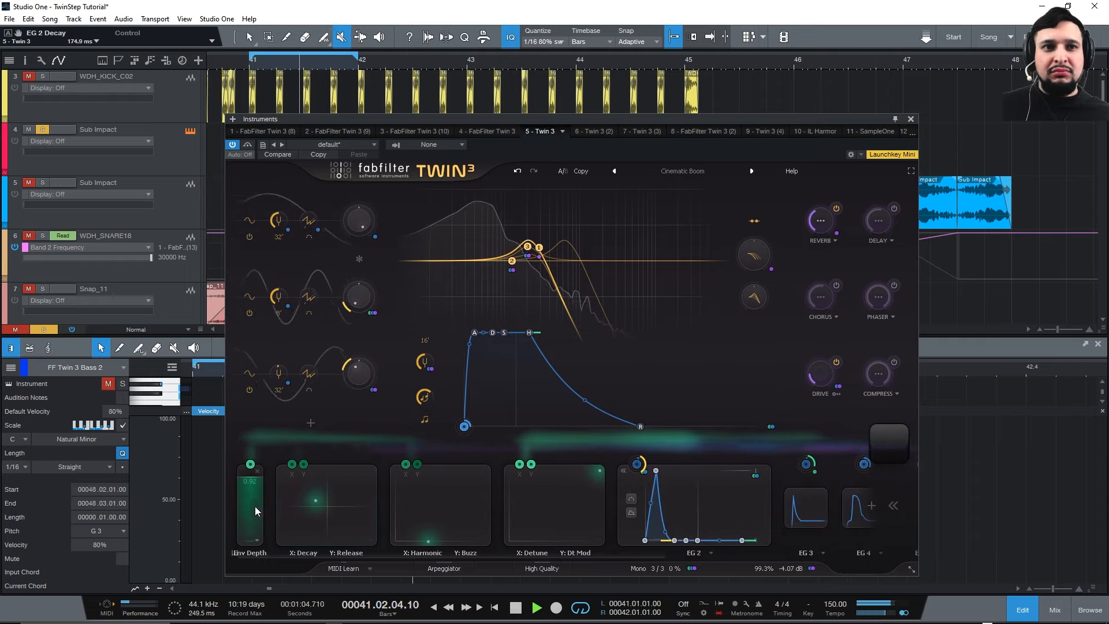
Lower the Env Depth slider slightly and move the Decay/Release XY point close to the pad's centre.
mouse_move(255, 506)
mouse_down()
mouse_move(265, 528)
mouse_move(251, 507)
mouse_move(255, 516)
mouse_up()
mouse_move(323, 498)
mouse_down()
mouse_move(374, 488)
mouse_move(349, 508)
mouse_move(362, 491)
mouse_move(342, 492)
mouse_move(312, 523)
mouse_move(379, 492)
mouse_move(340, 505)
mouse_move(347, 489)
mouse_move(336, 509)
mouse_up()
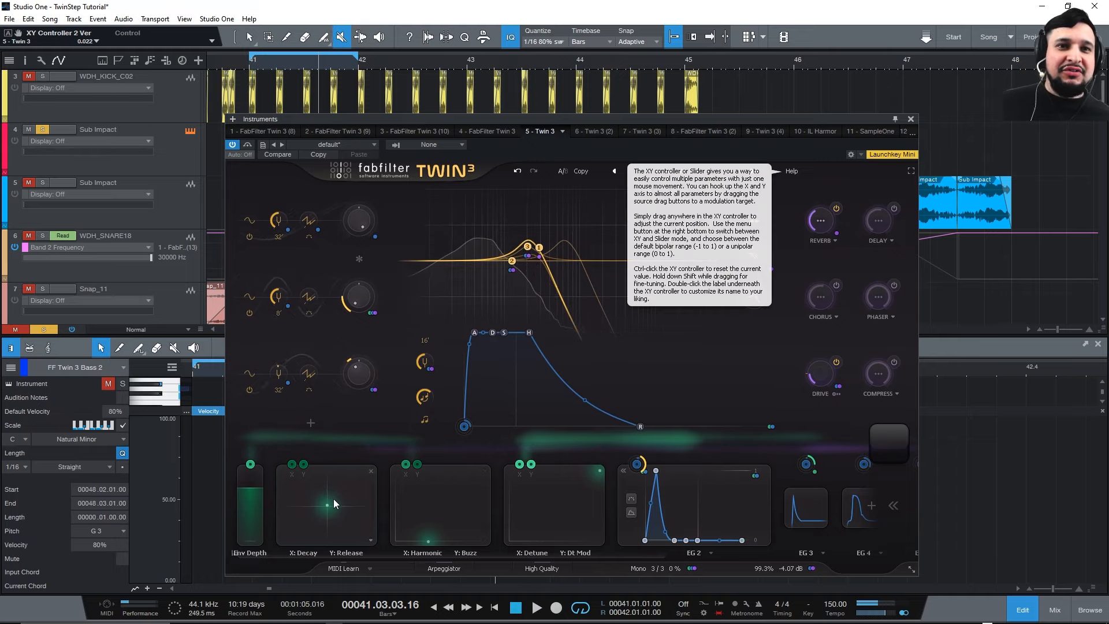
mouse_move(331, 505)
mouse_down()
mouse_move(341, 504)
mouse_move(299, 499)
mouse_move(348, 474)
mouse_move(328, 490)
mouse_up()
Raise Buzz on the Harmonic/Buzz XY pad to 0.382 while the loop plays.
key(space)
drag(431, 492, 425, 466)
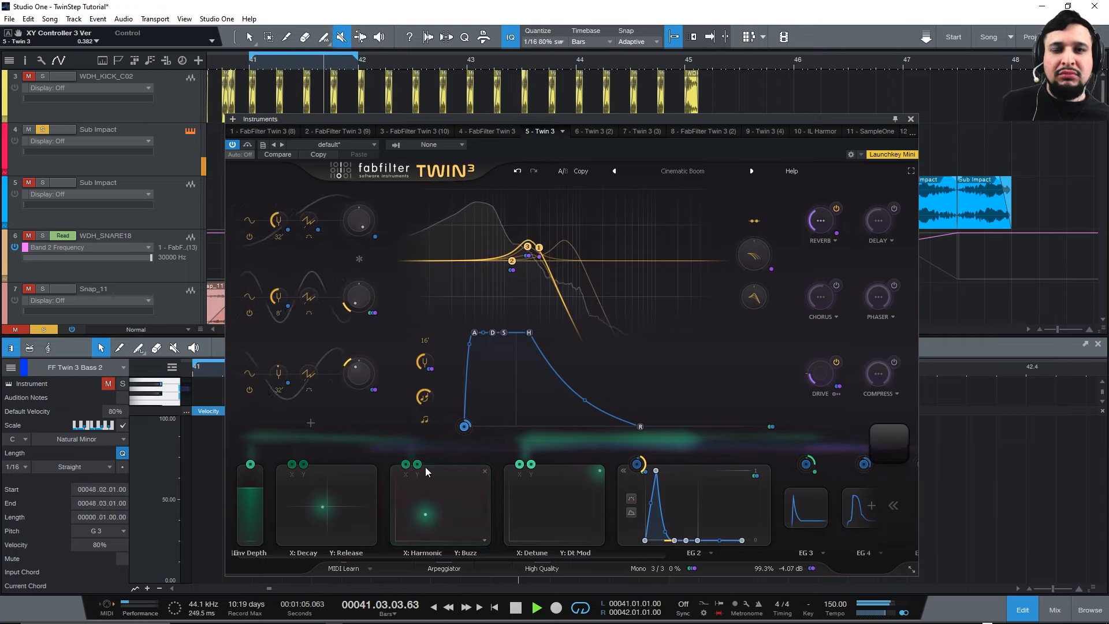
key(space)
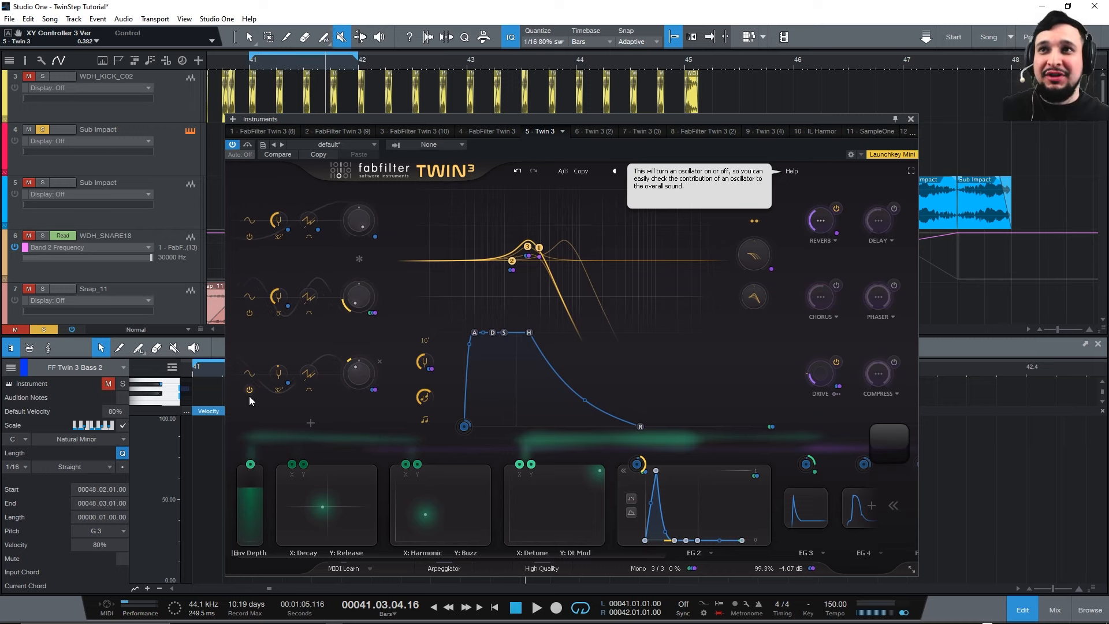
Close the Twin 3 window, mute both Sub Impact instrument clips with their track unsoloed, and return the playhead to bar 41.
click(911, 119)
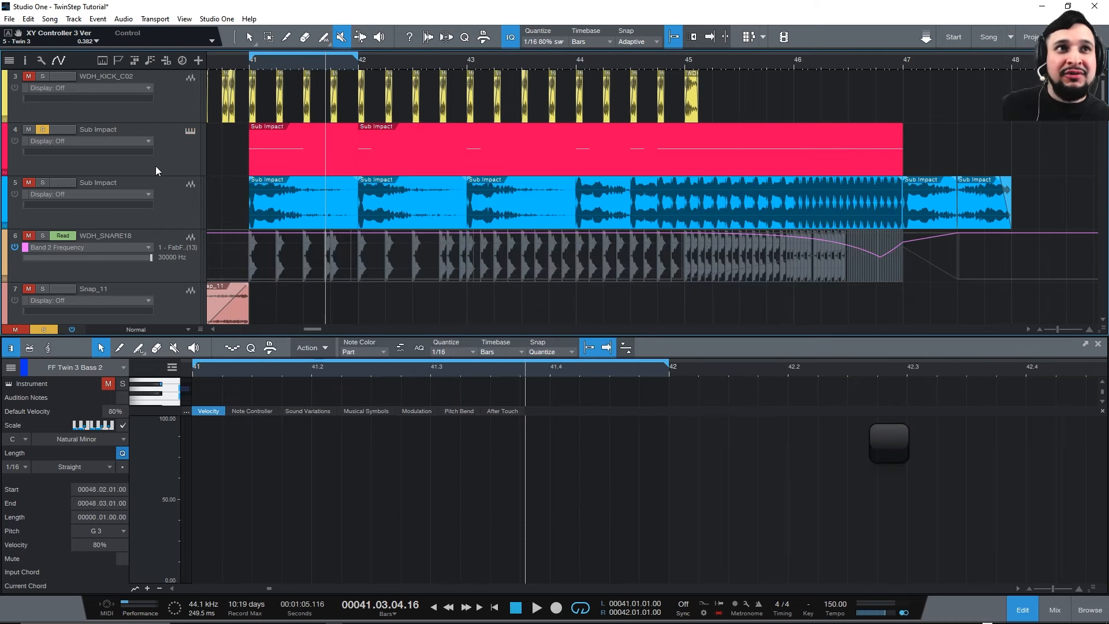
drag(276, 167, 869, 155)
click(244, 68)
click(249, 68)
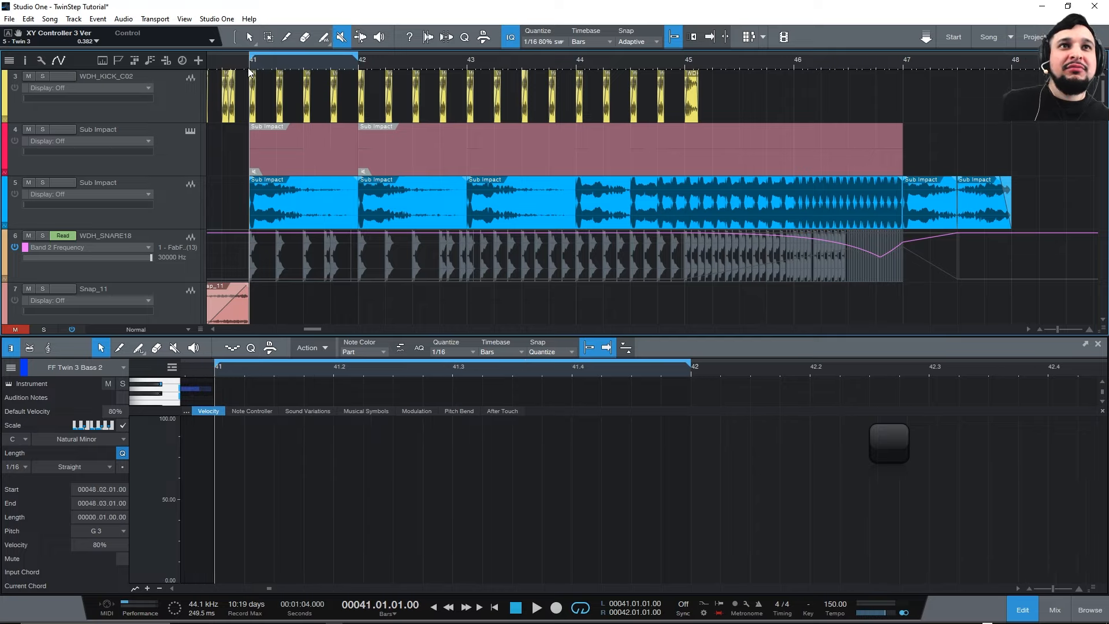
Turn off looping, play the mix from bar 41, and show the mixer with the Sub Impact audio track selected.
key(KP_Divide)
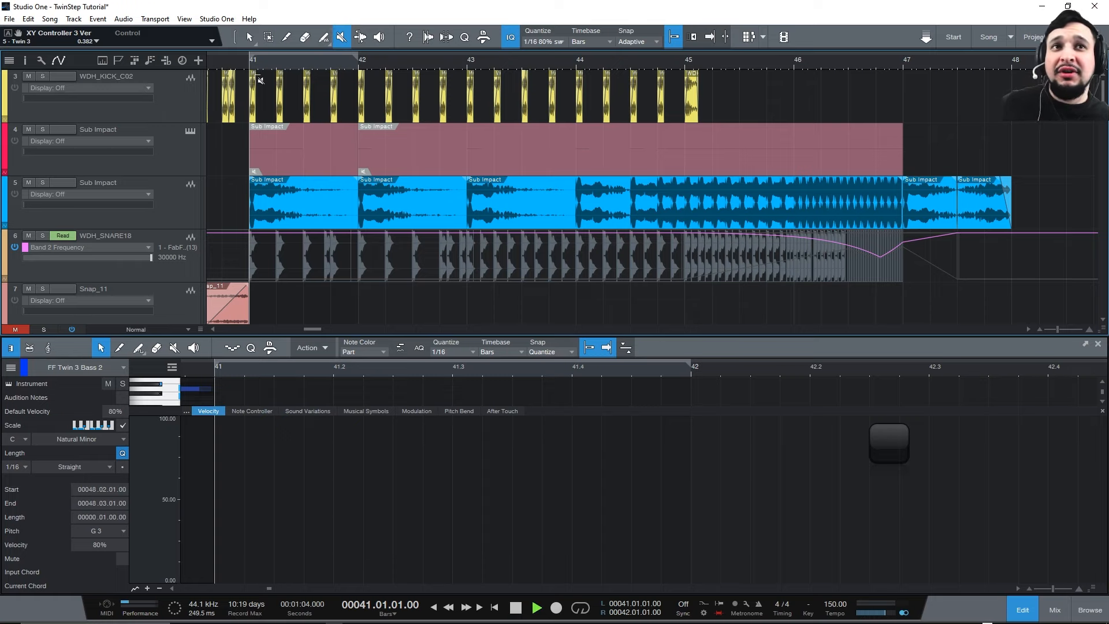
key(space)
click(177, 195)
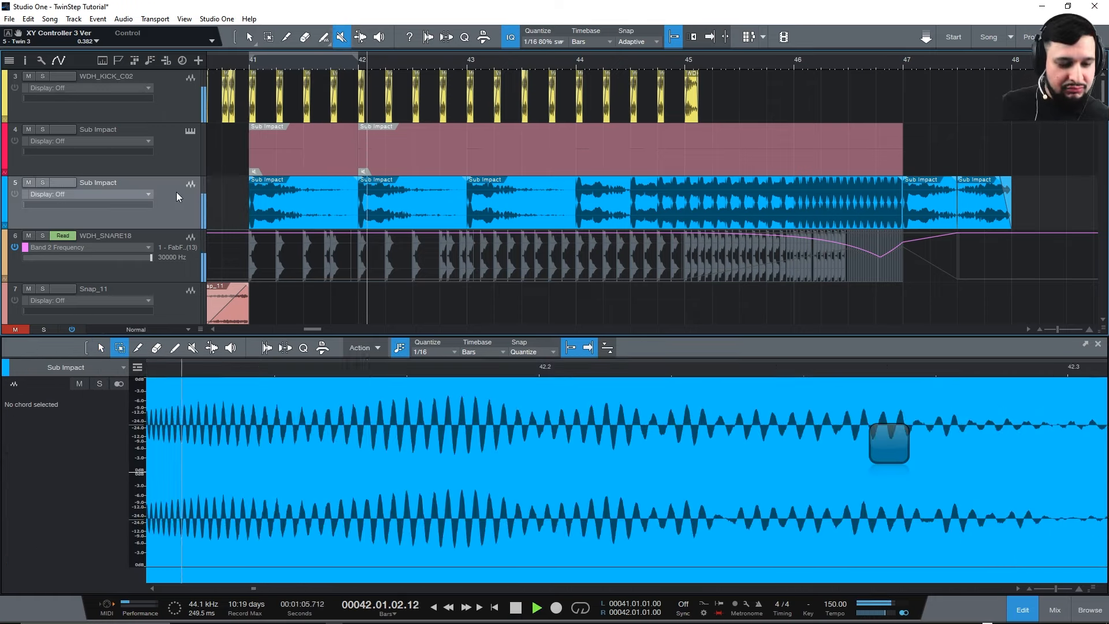
key(F3)
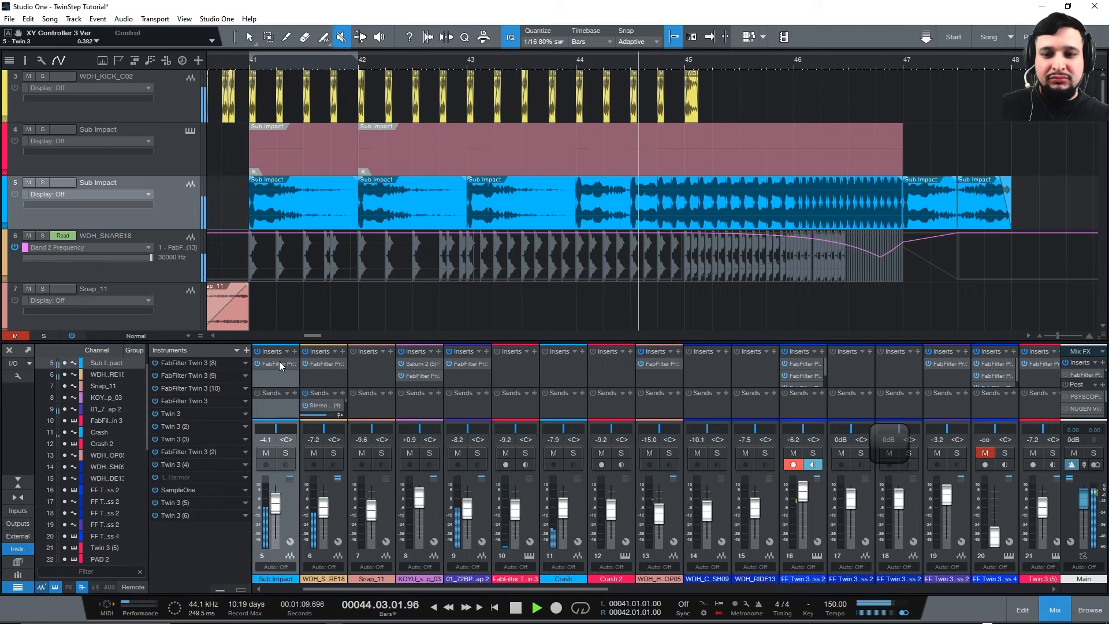
key(space)
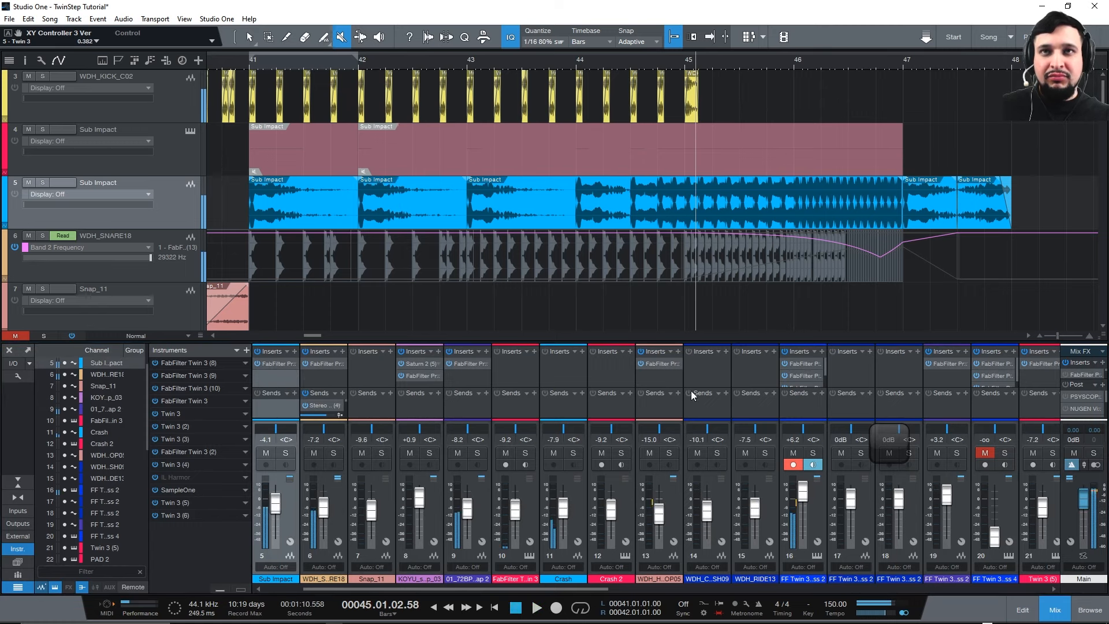
Play the full mix again from bar 41 to hear the Sub Impact hits in context.
click(245, 61)
click(248, 67)
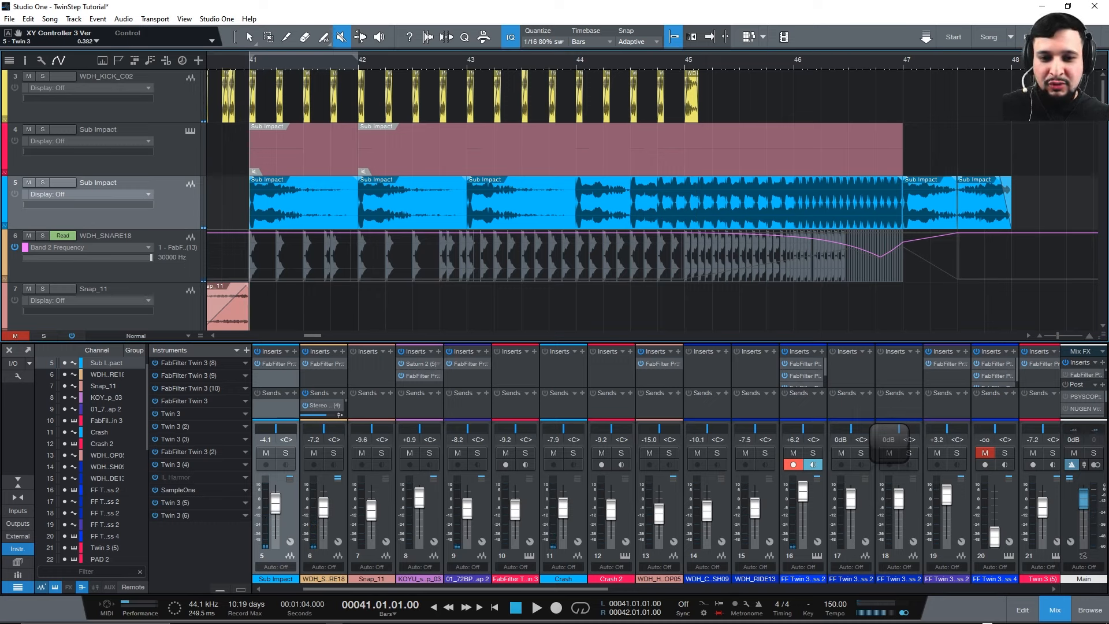
key(space)
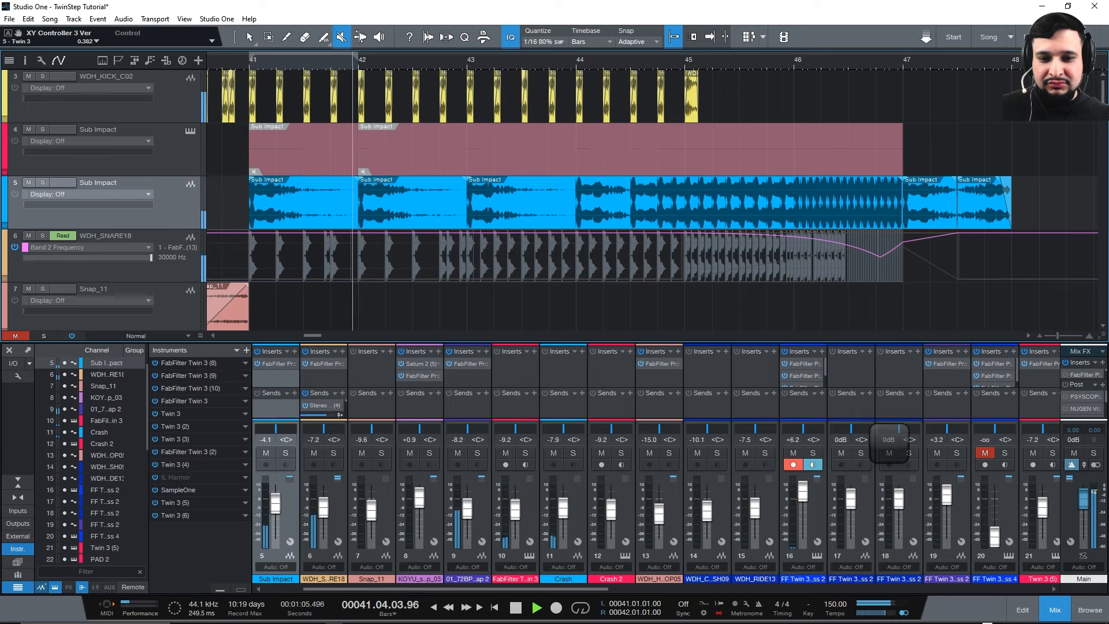
key(space)
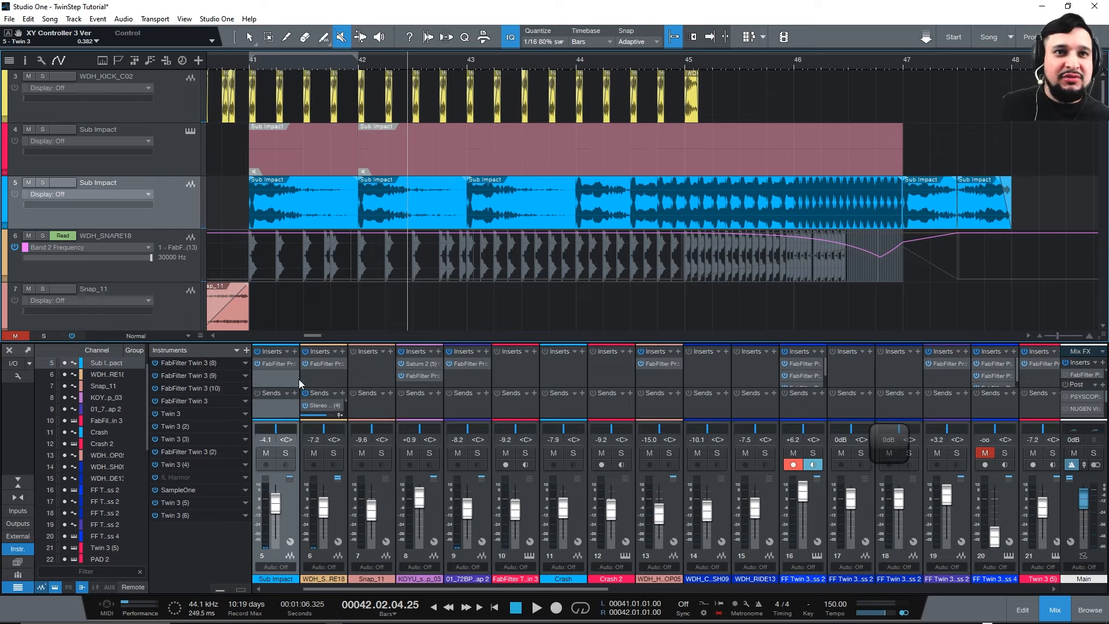
Replay the arrangement from bar 41, switch to the Arrow tool, and save the song.
click(251, 65)
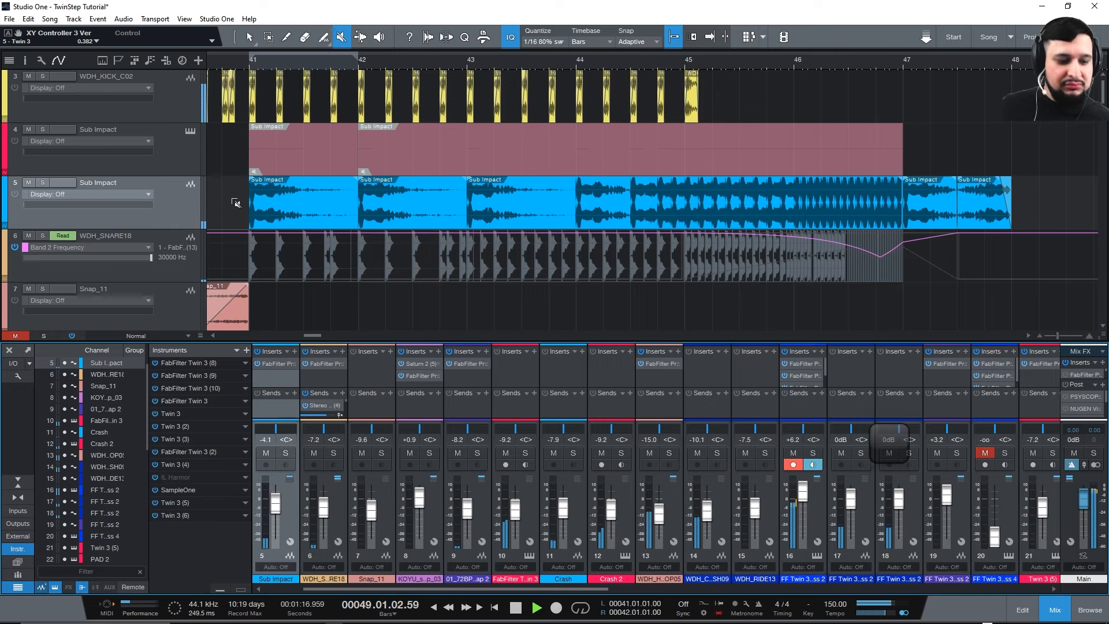
key(1)
key(ctrl+s)
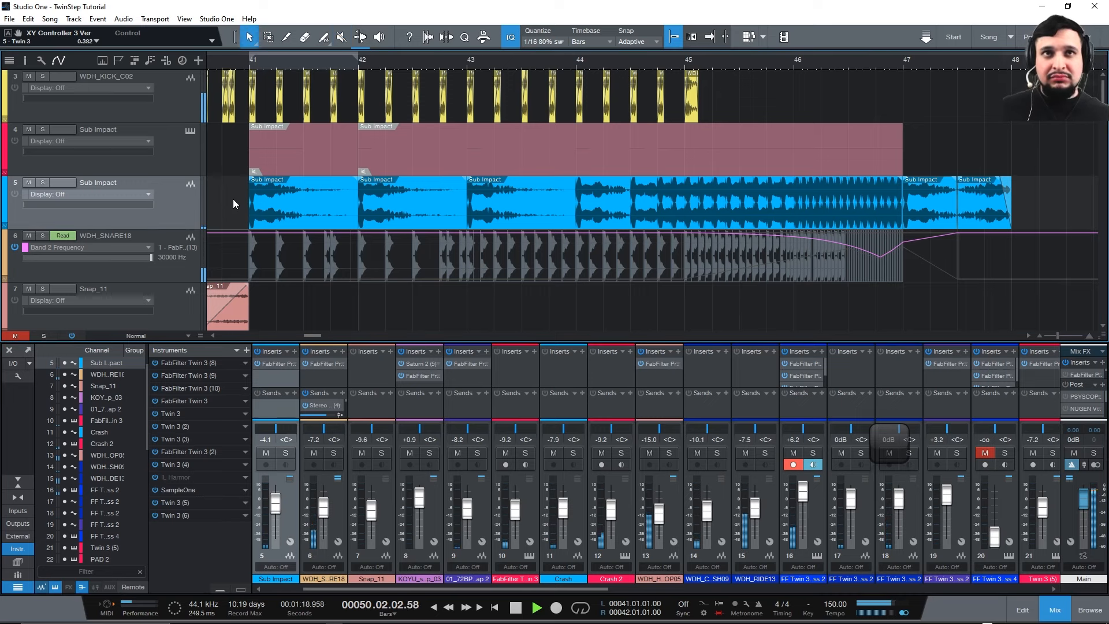
Locate the Sub Impact audio clips starting at bar 71 and play them in the full mix.
drag(473, 61, 360, 36)
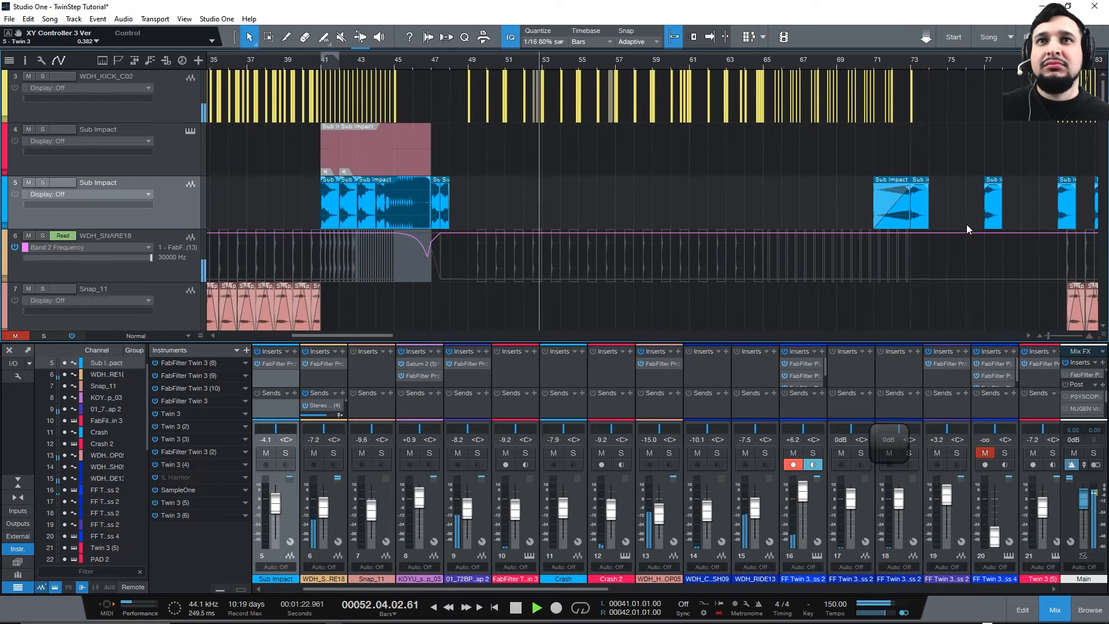
key(space)
click(874, 65)
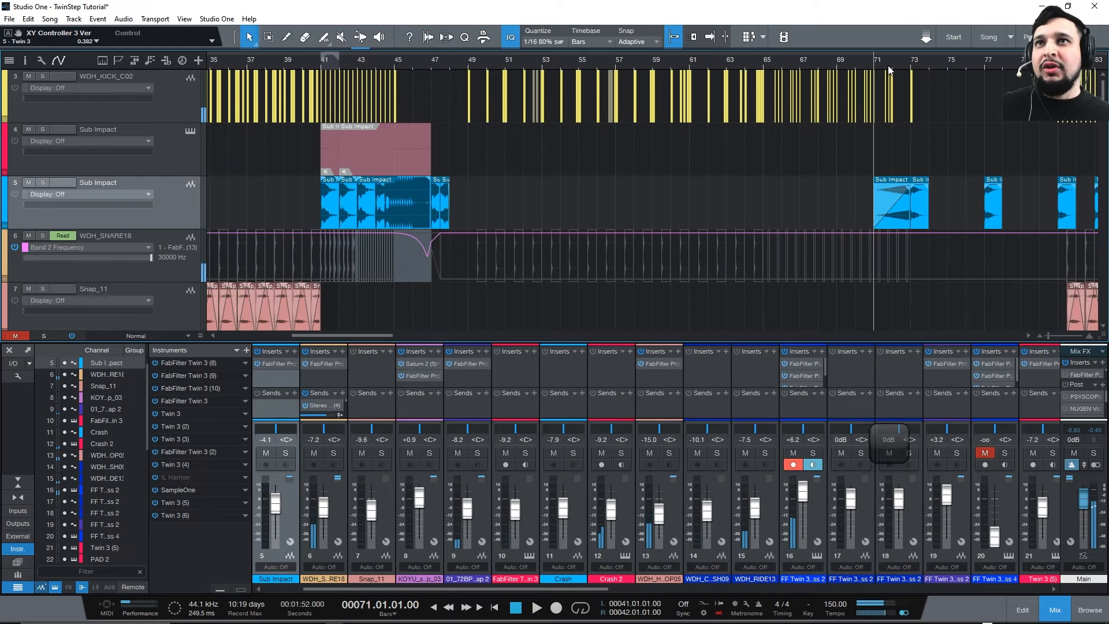
drag(889, 65, 837, 97)
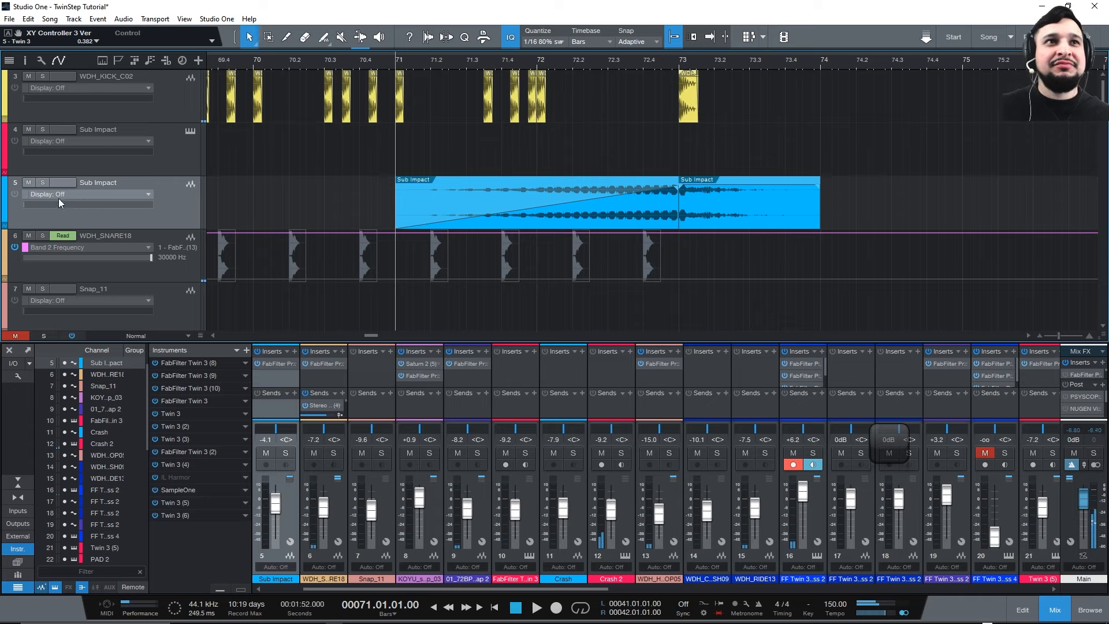
click(41, 182)
click(42, 184)
key(space)
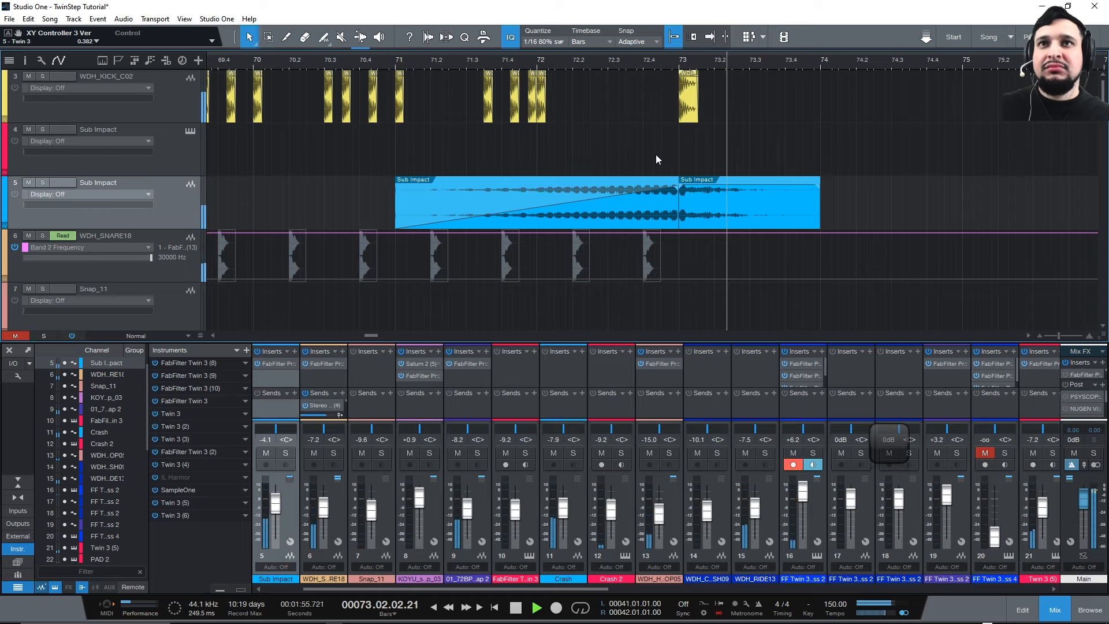
key(space)
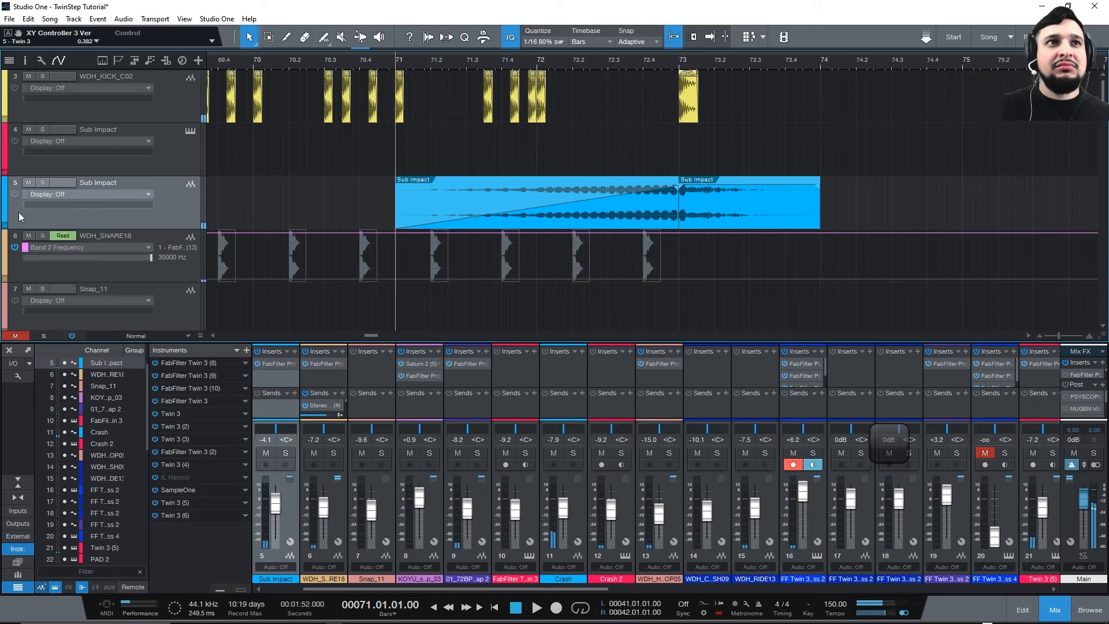
Solo the Sub Impact audio track, play its clips from bar 71, and unsolo the track.
click(42, 183)
key(space)
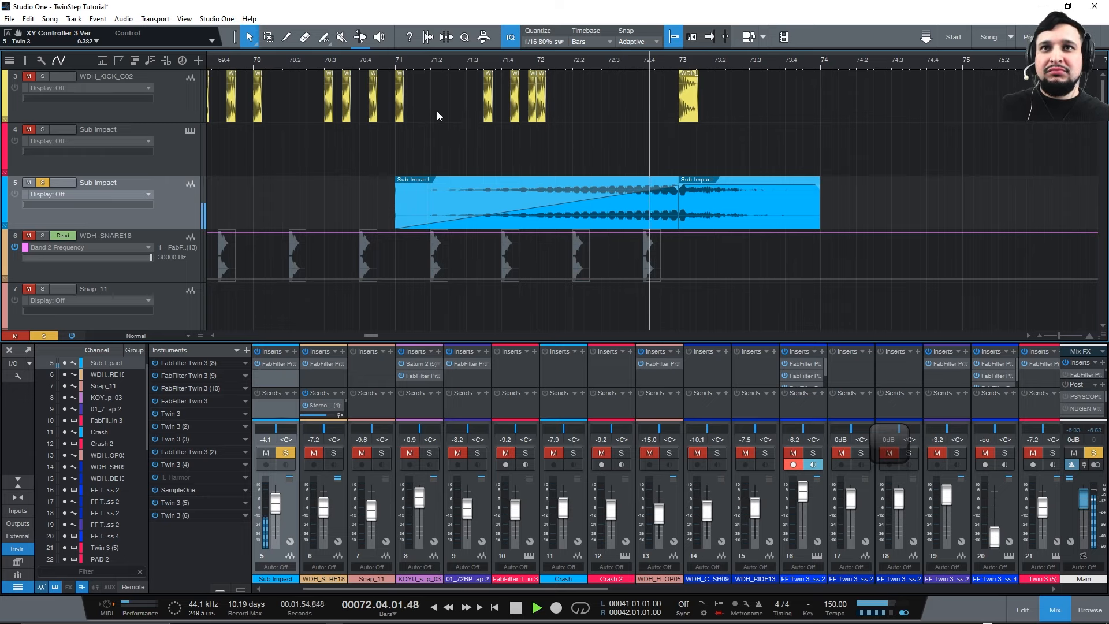
click(397, 63)
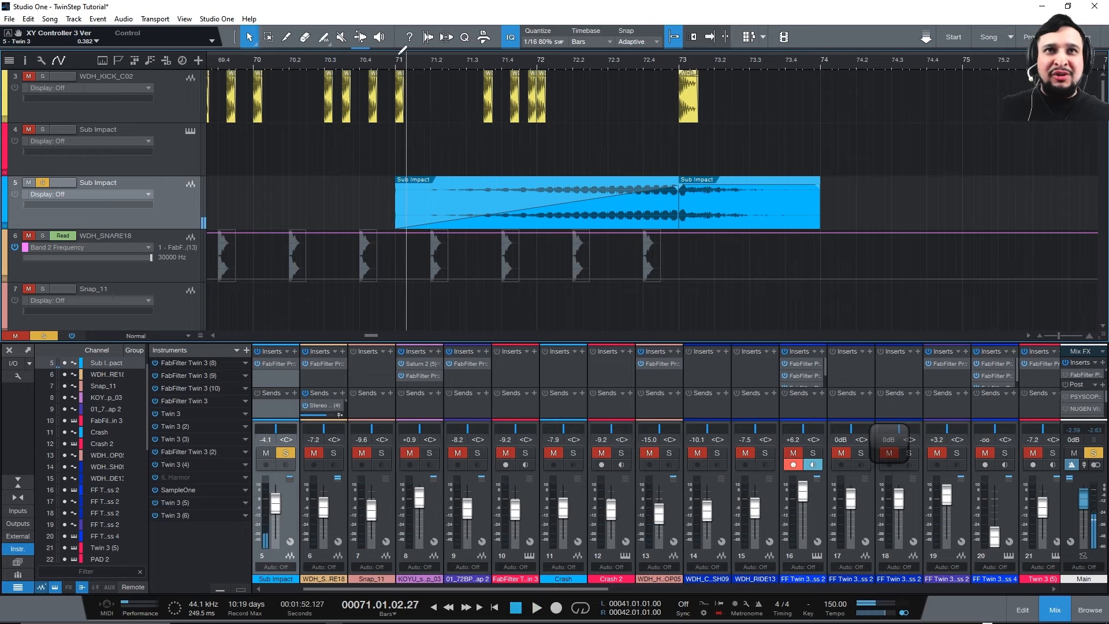
key(space)
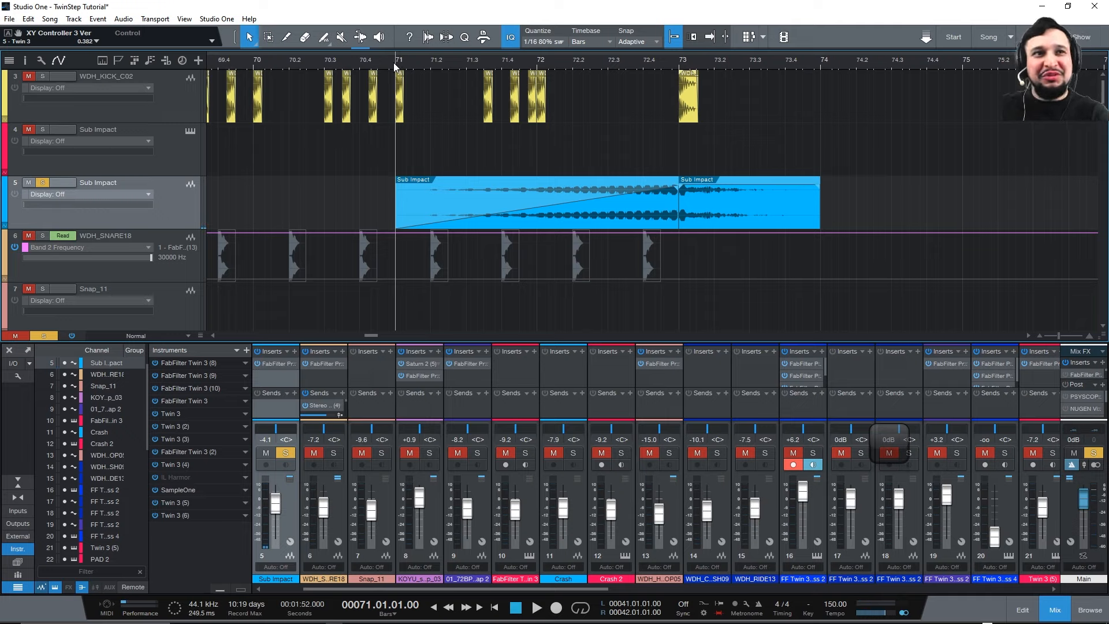
key(space)
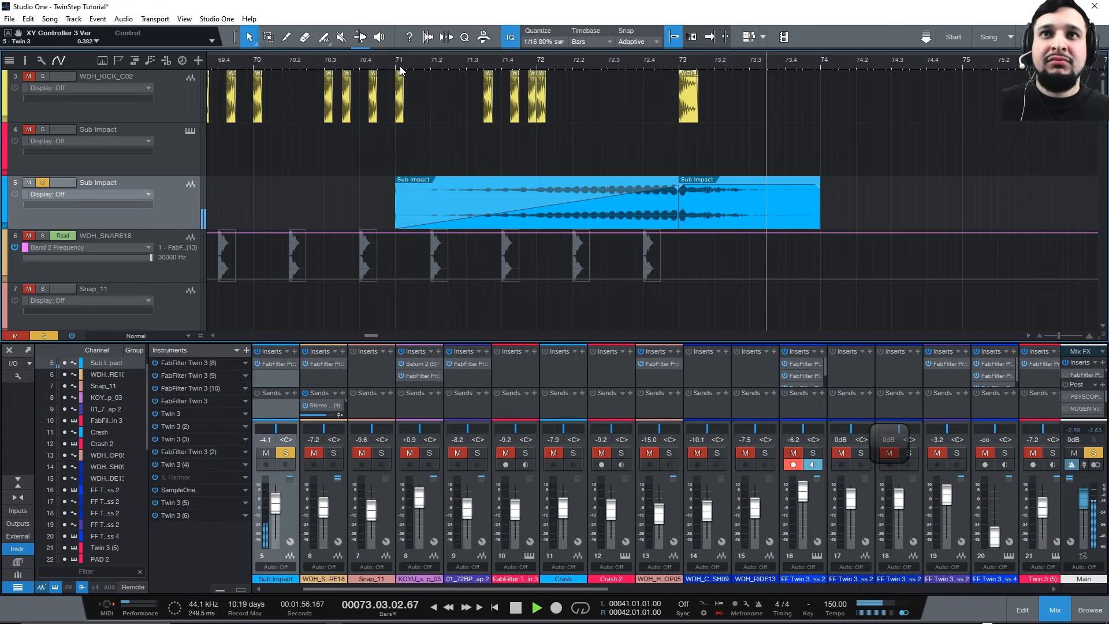
key(space)
click(41, 183)
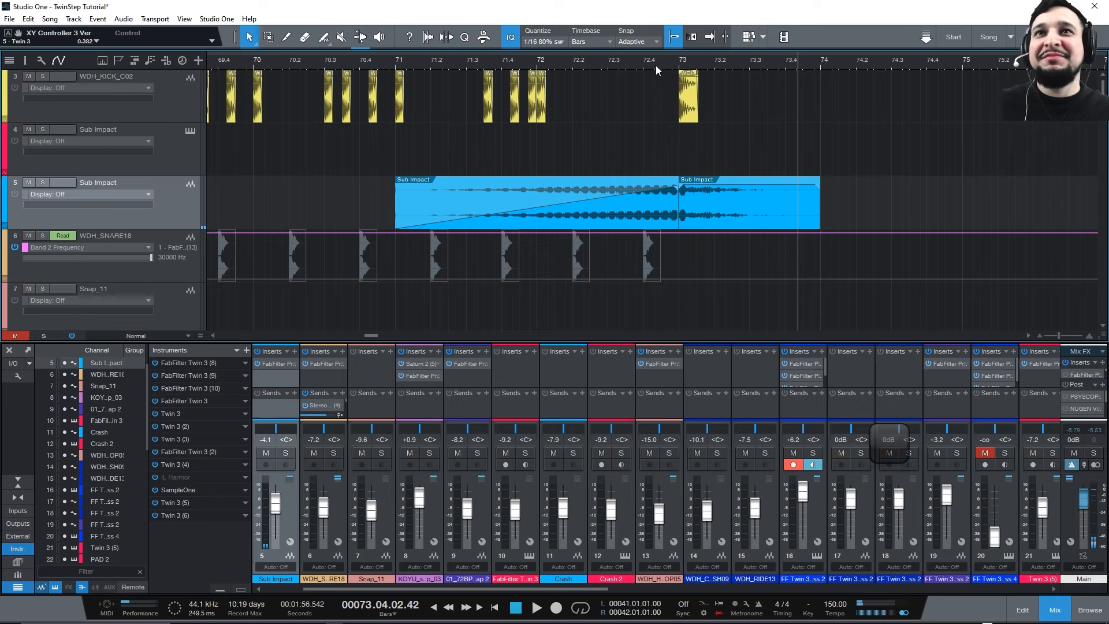
Play the Sub Impact hits from bar 77 and from bar 81 in the full mix.
drag(656, 66, 413, 37)
click(529, 61)
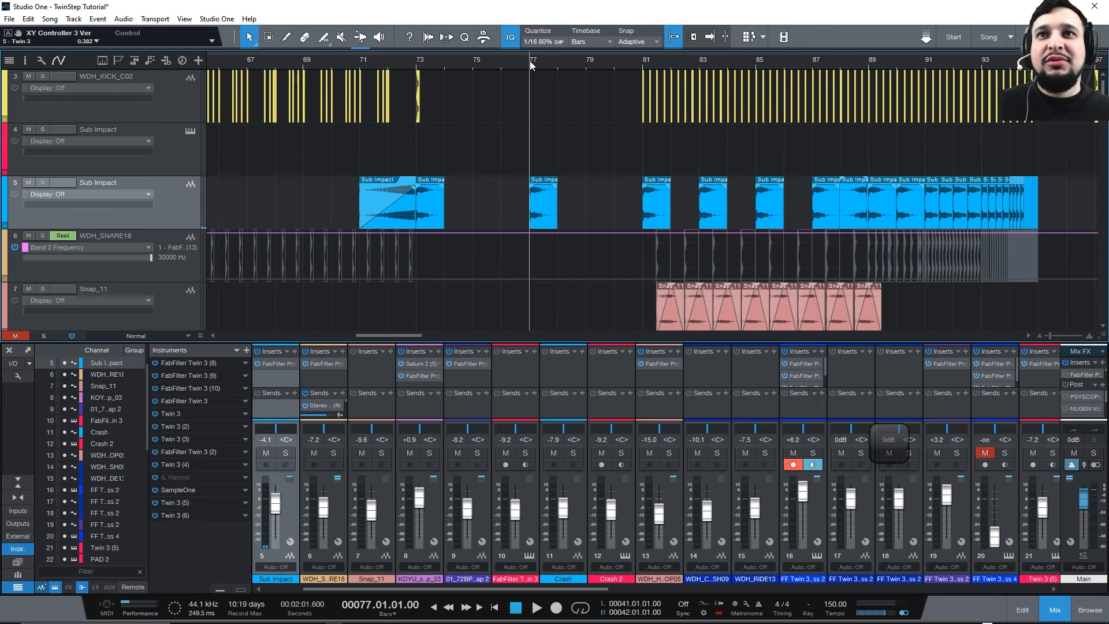
key(space)
click(644, 60)
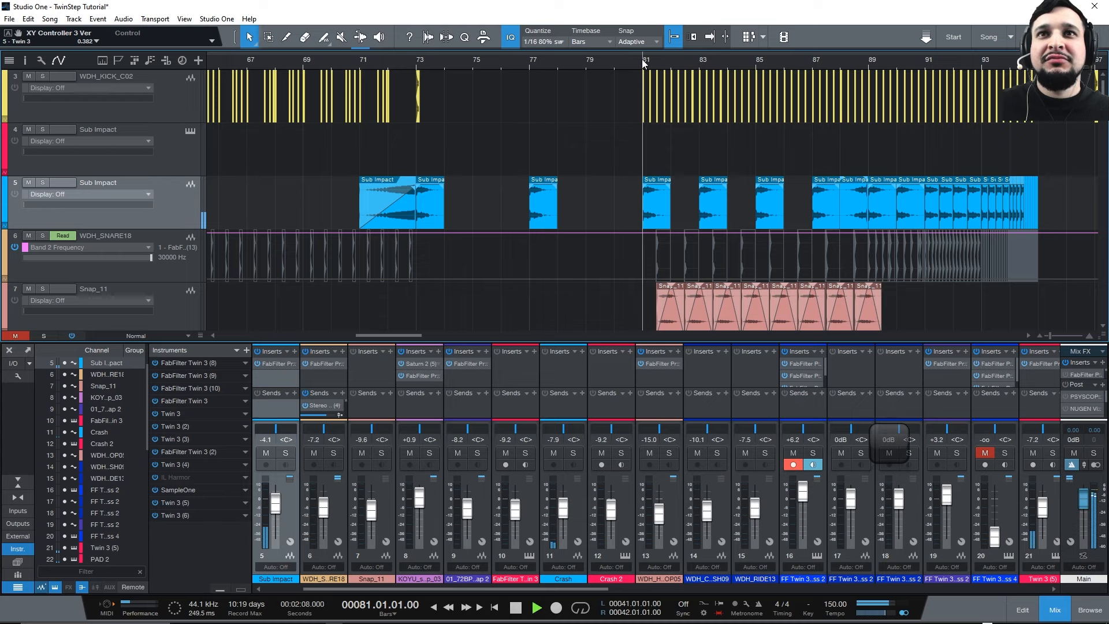
Stop playback, move the playhead to bar 49, and select the FF Twin 3 Bass 4 instrument track.
scroll(456, 127, down, 7)
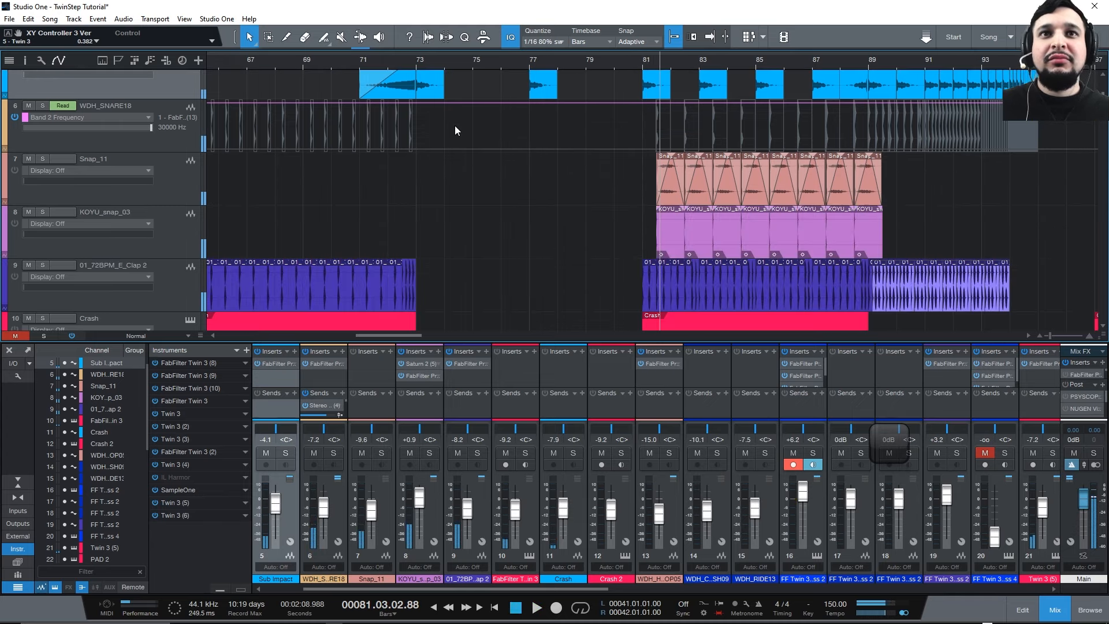
drag(368, 65, 555, 52)
scroll(484, 151, down, 5)
scroll(413, 144, up, 3)
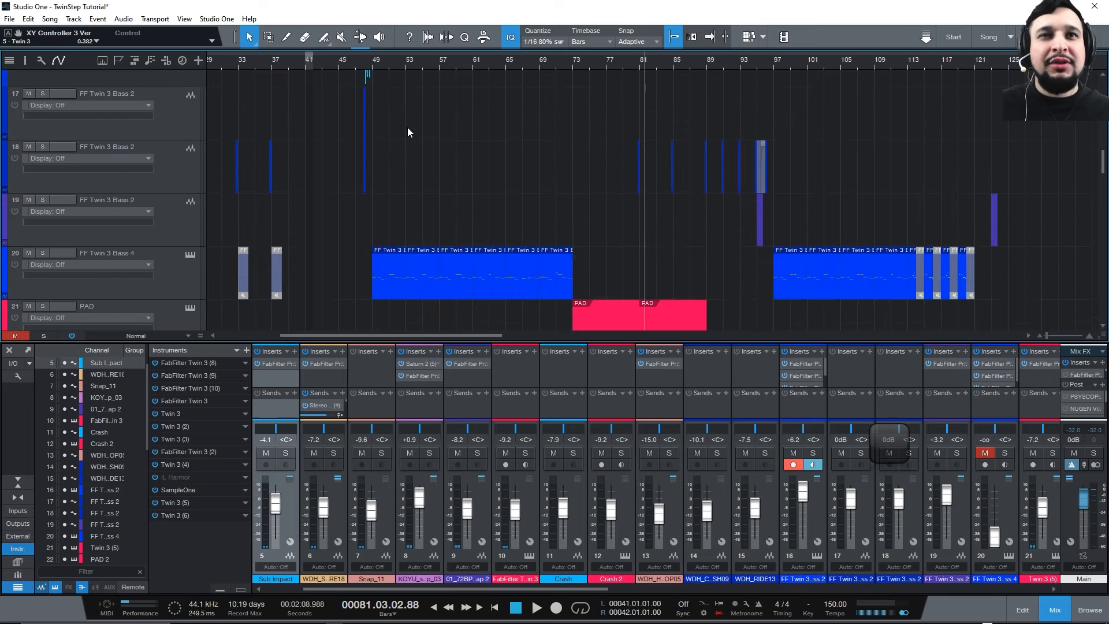
scroll(407, 127, down, 3)
drag(372, 66, 374, 90)
scroll(473, 185, down, 6)
scroll(472, 185, up, 4)
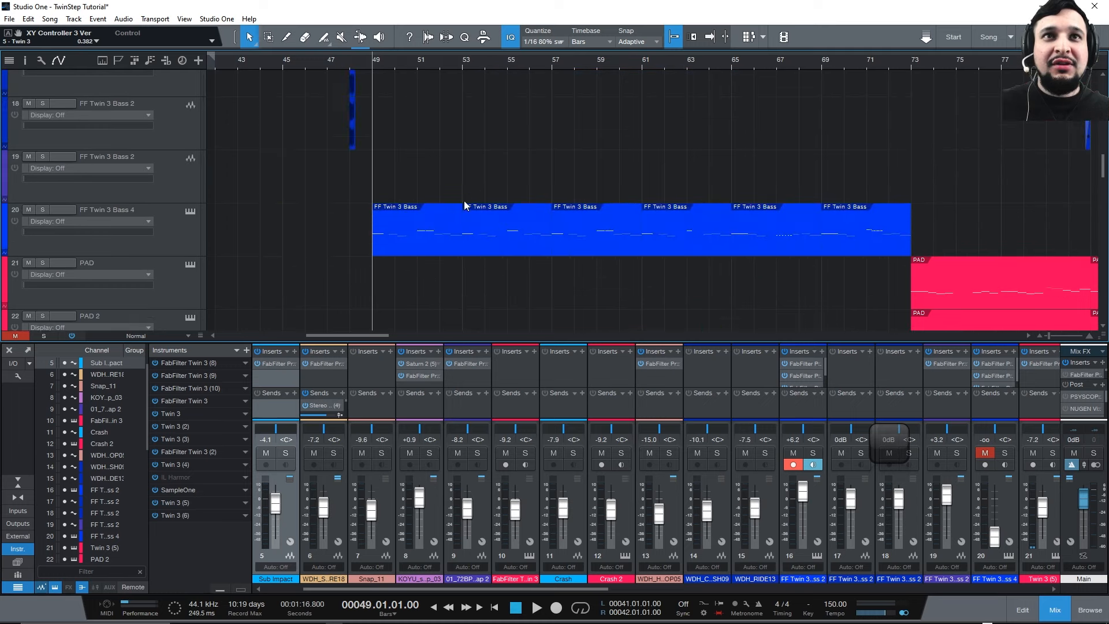
scroll(456, 206, down, 3)
scroll(456, 205, up, 3)
click(127, 232)
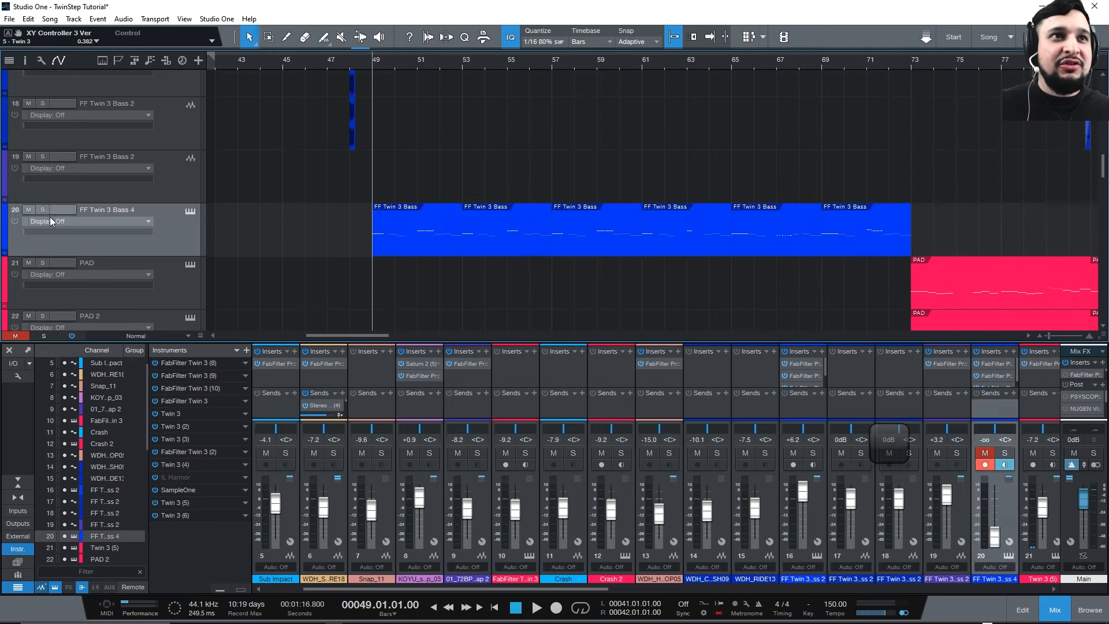
Solo the FF Twin 3 Bass 4 track and play it from bar 49, briefly showing its Twin 3 synth.
click(42, 209)
click(190, 210)
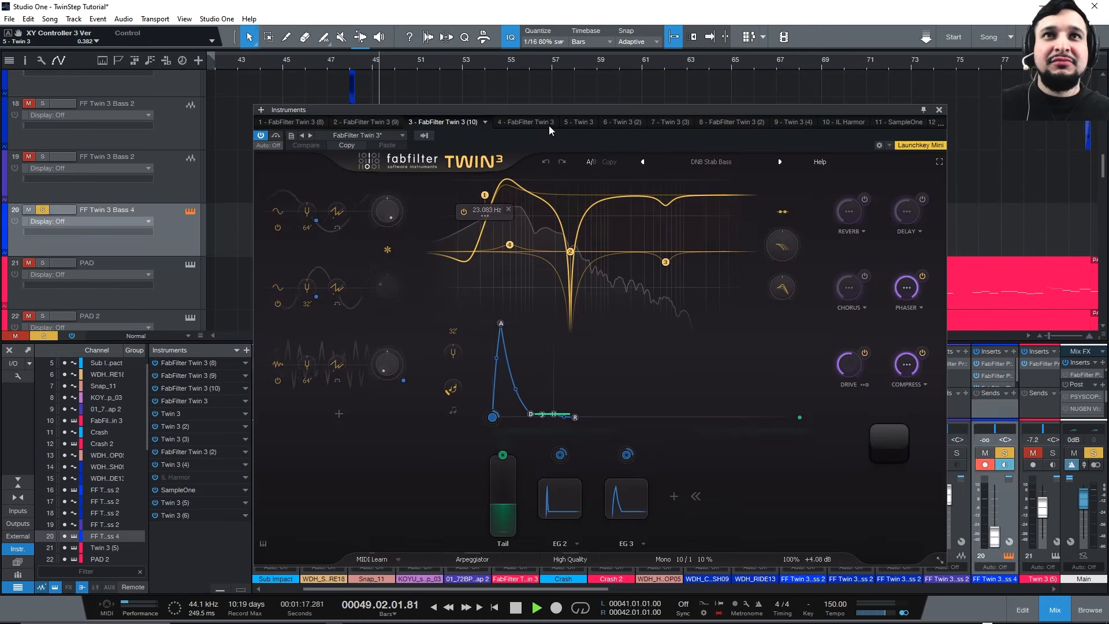
drag(496, 106, 697, 248)
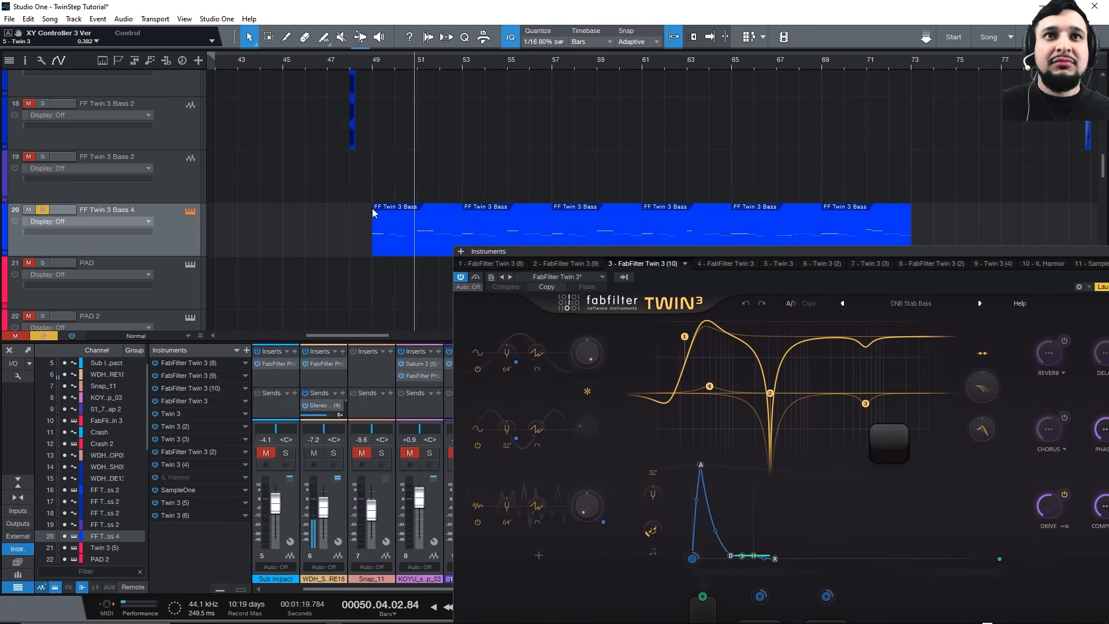
click(193, 212)
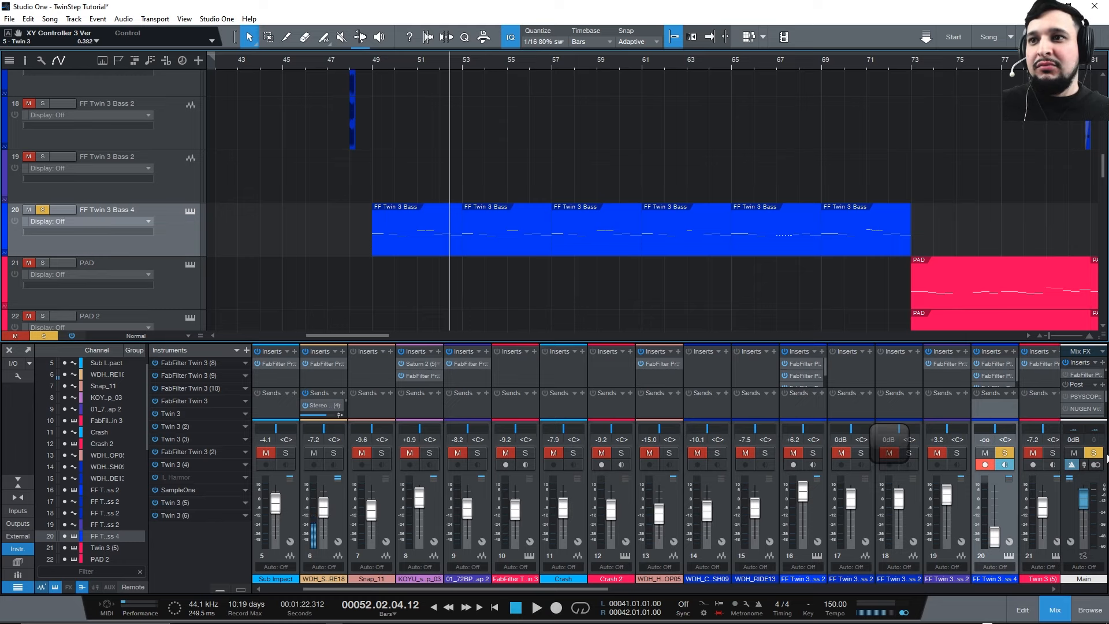
Mute and unsolo the FF Twin 3 Bass 4 channel and play the rest of the mix briefly from bar 49.
click(984, 452)
click(1005, 453)
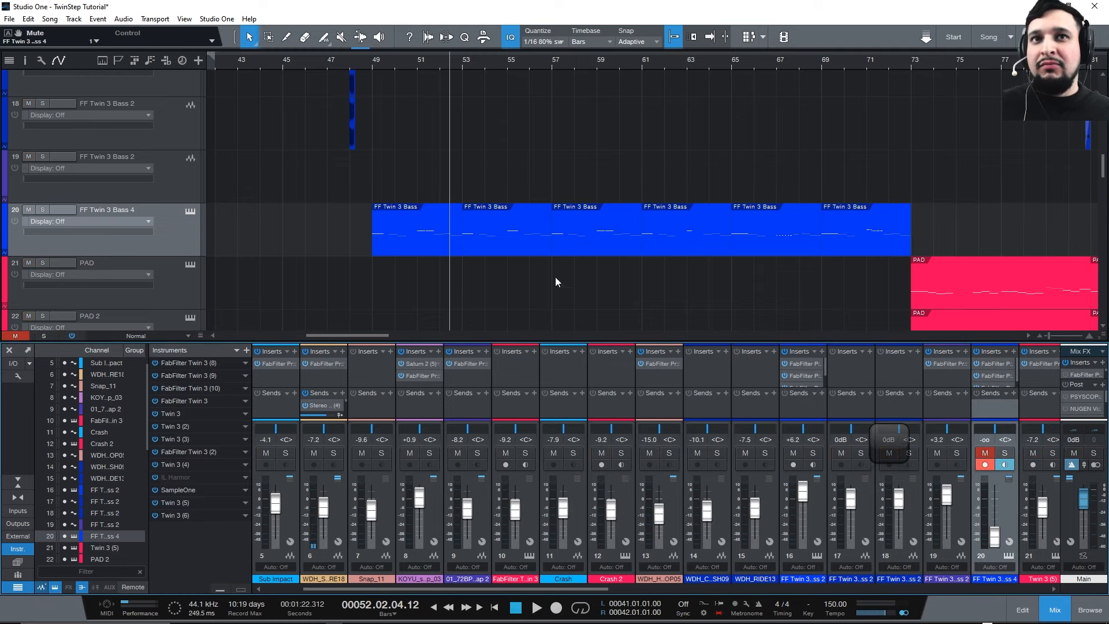
scroll(398, 205, up, 3)
scroll(414, 200, down, 3)
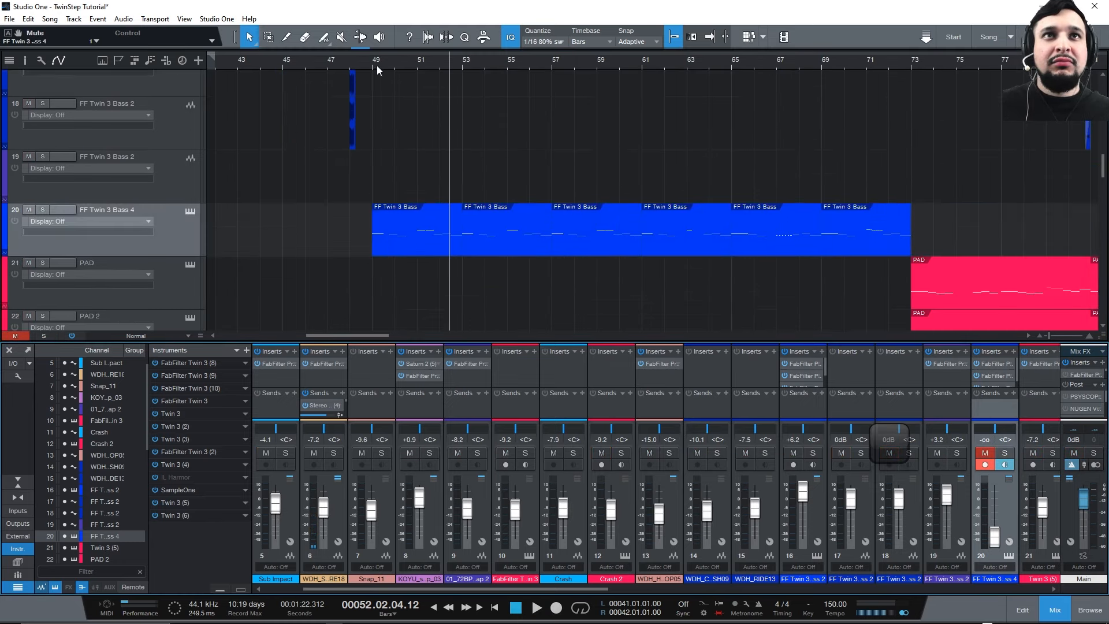
click(373, 62)
key(space)
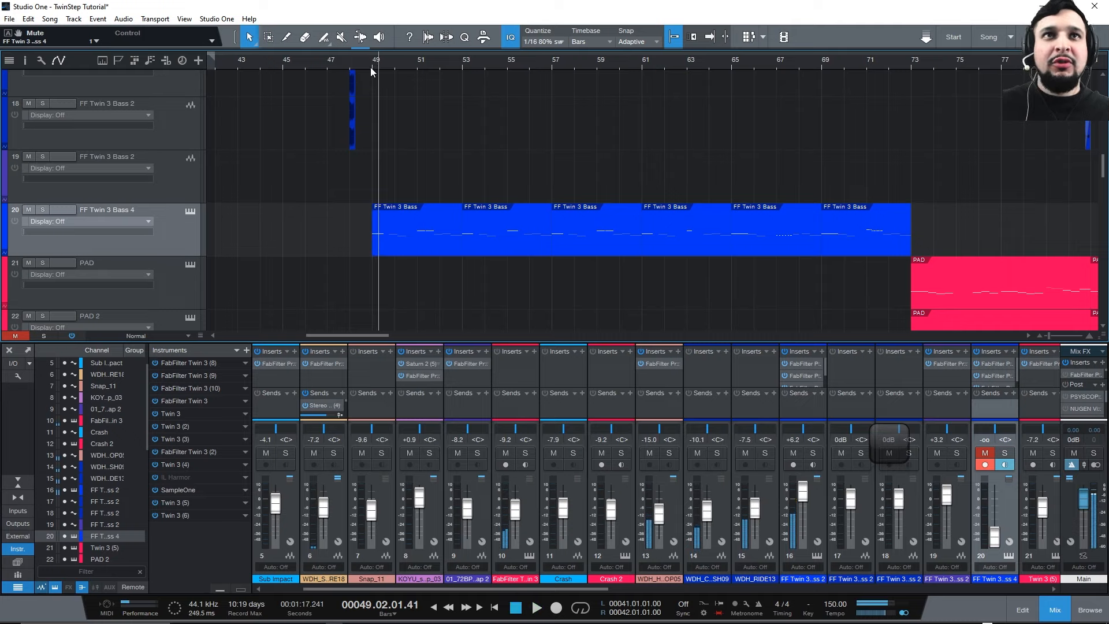
key(space)
Solo FF Twin 3 Bass 4, raise its channel volume to -2.5 dB during playback, and stop at bar 49.
click(43, 209)
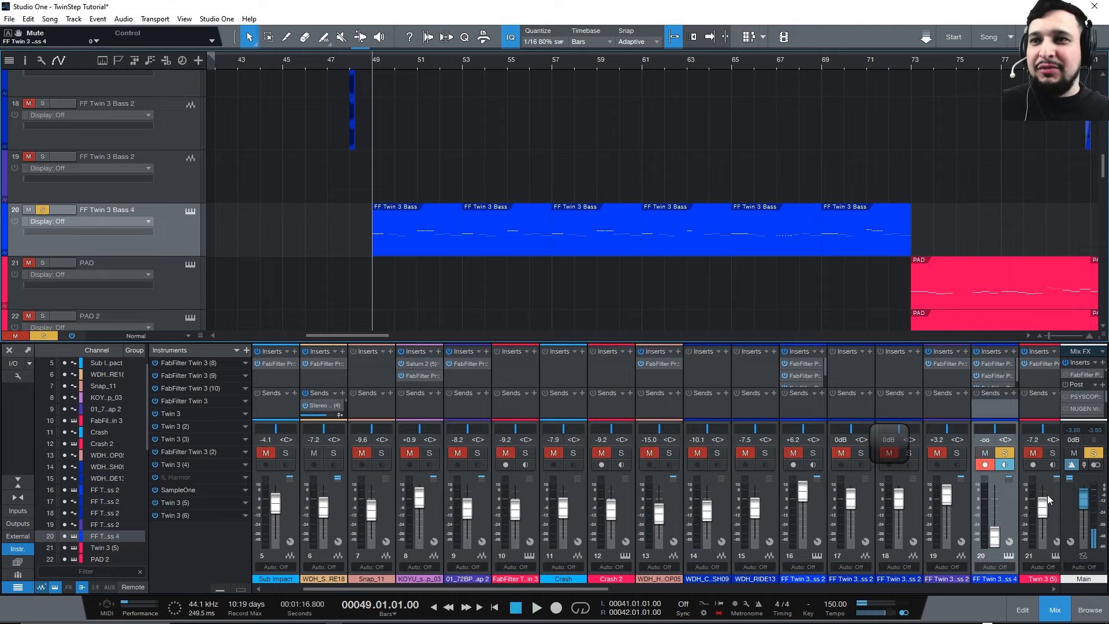
key(space)
drag(993, 519, 983, 497)
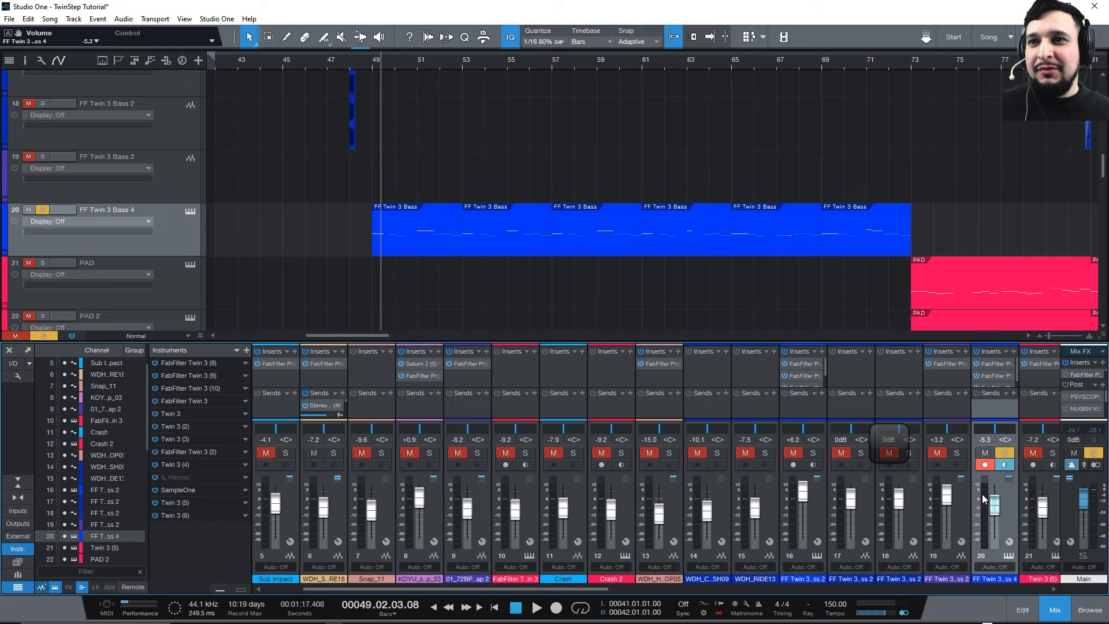
click(367, 63)
key(space)
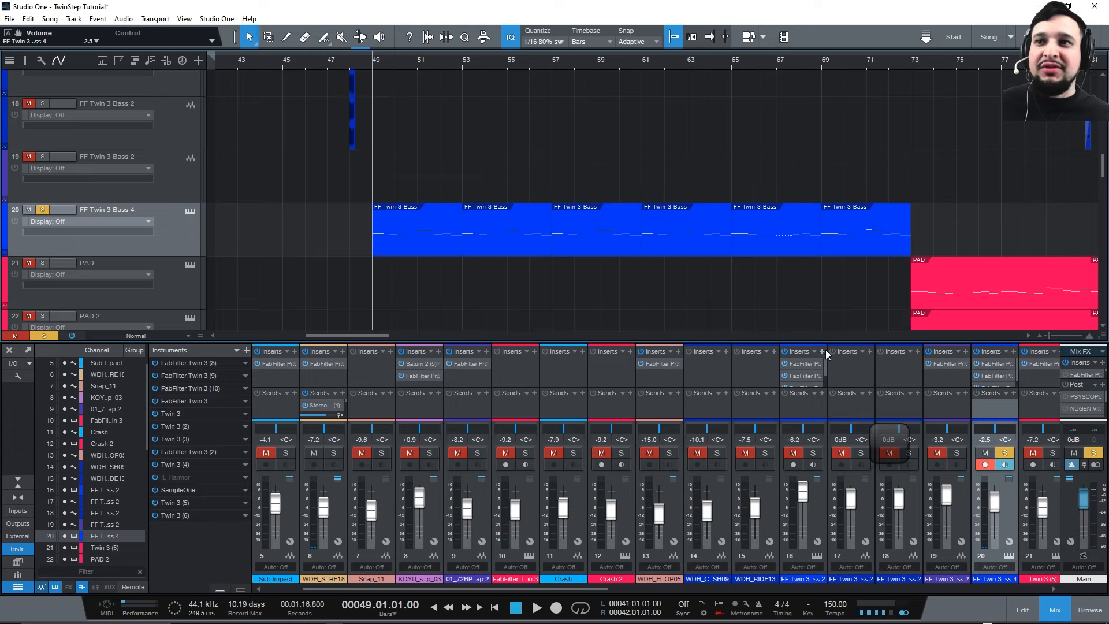
Show the DNB Stab Bass sound in the FF Twin 3 Bass 4 synth and play the soloed part from bar 49.
click(190, 212)
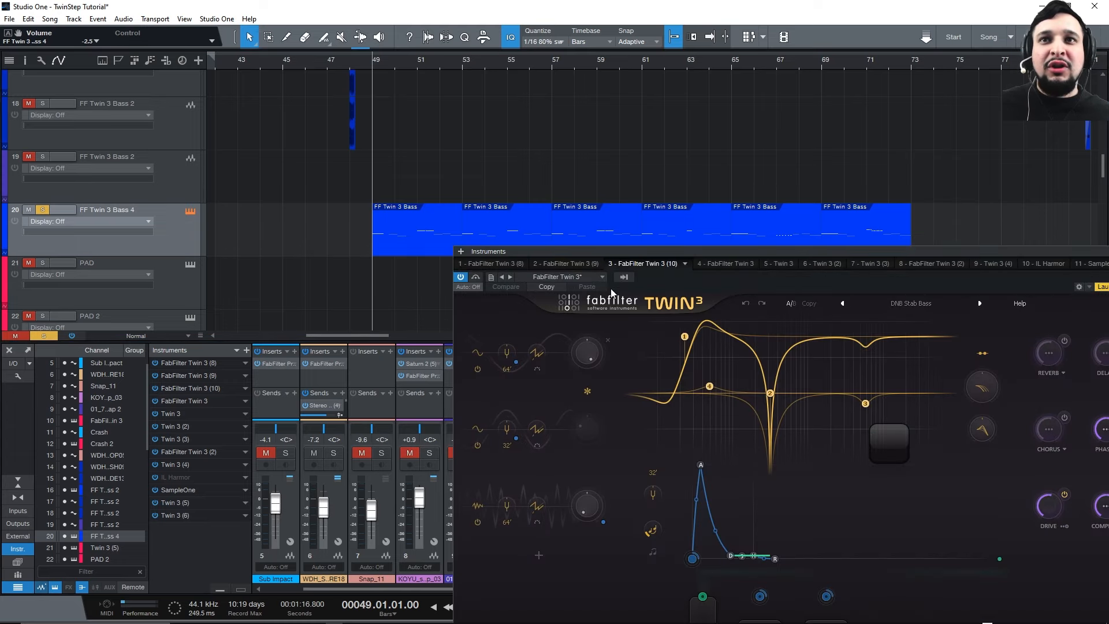
drag(601, 263, 574, 216)
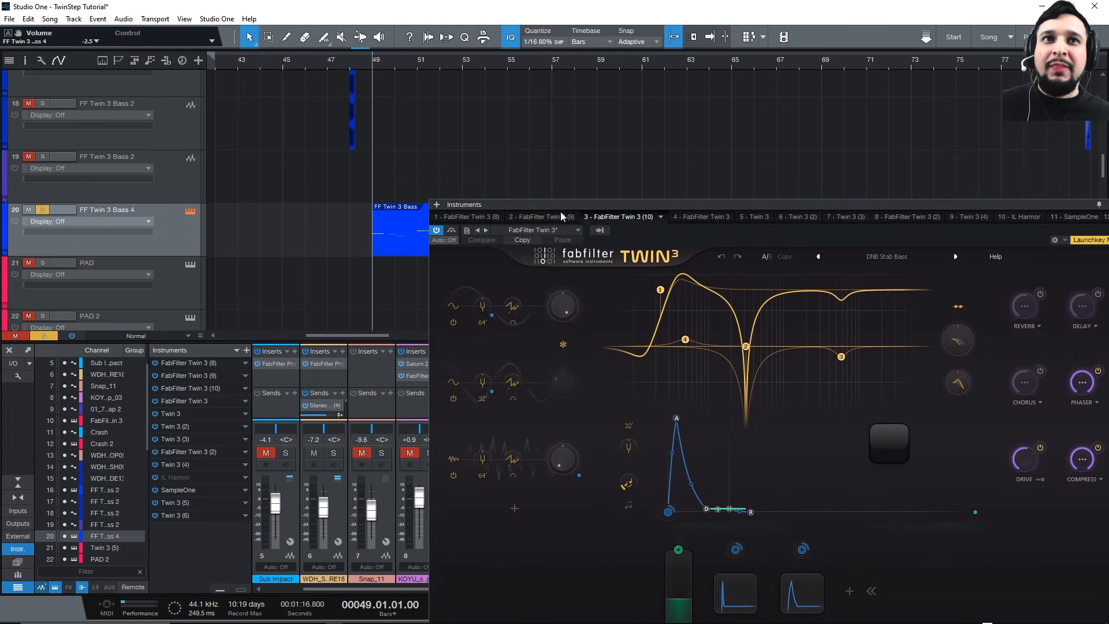
key(space)
drag(612, 206, 433, 185)
click(934, 184)
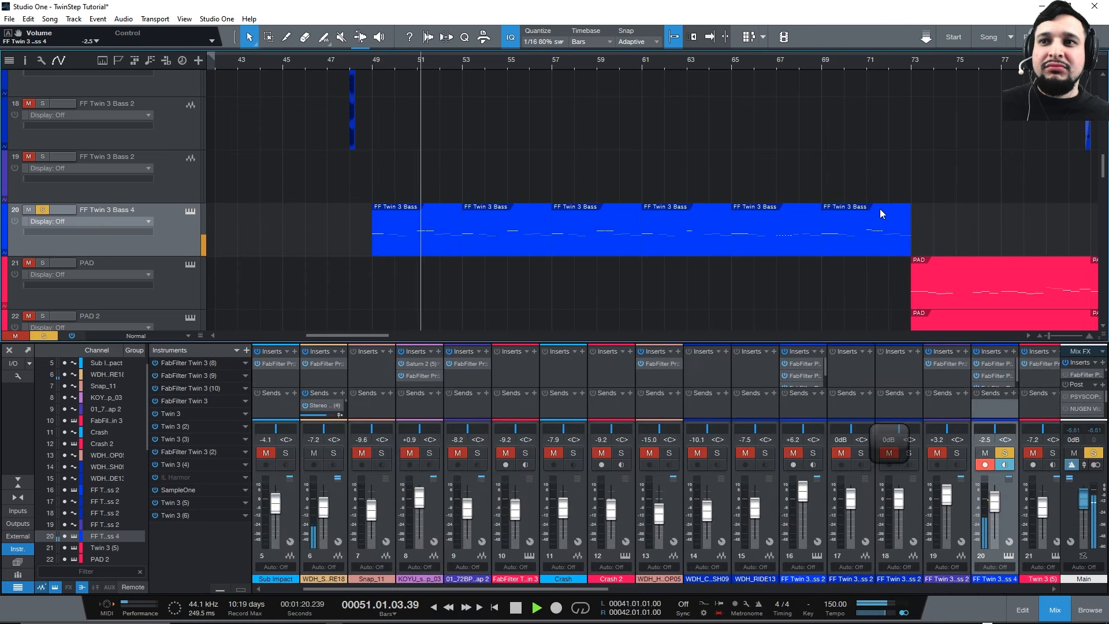
key(space)
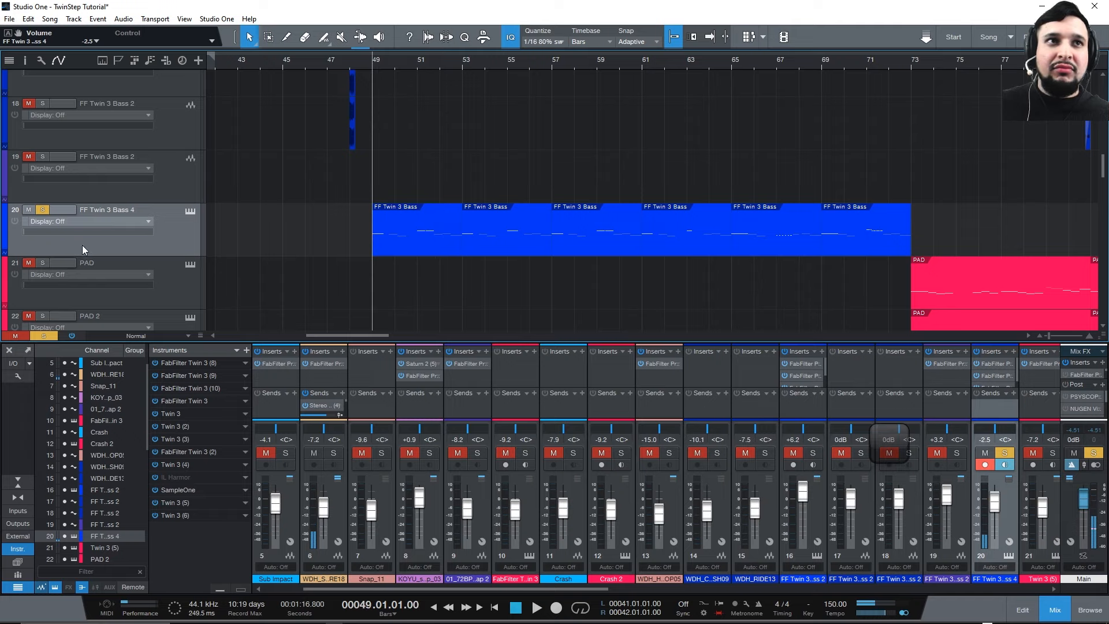
Unsolo FF Twin 3 Bass 4, play the mix from bar 49, and unmute the bass channel during playback.
click(40, 209)
key(space)
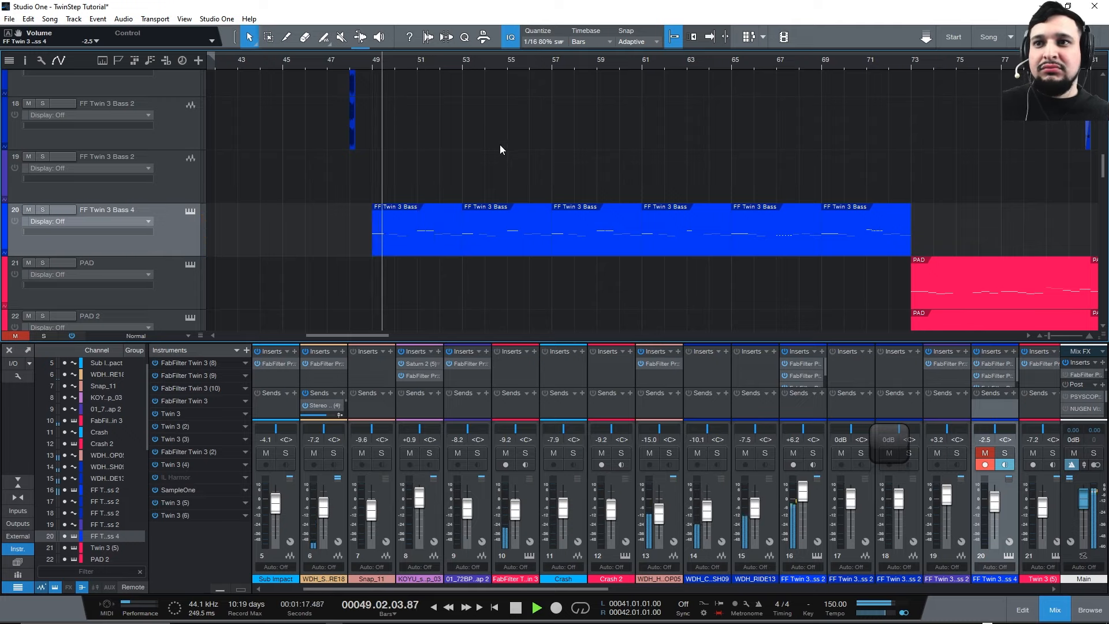
click(985, 439)
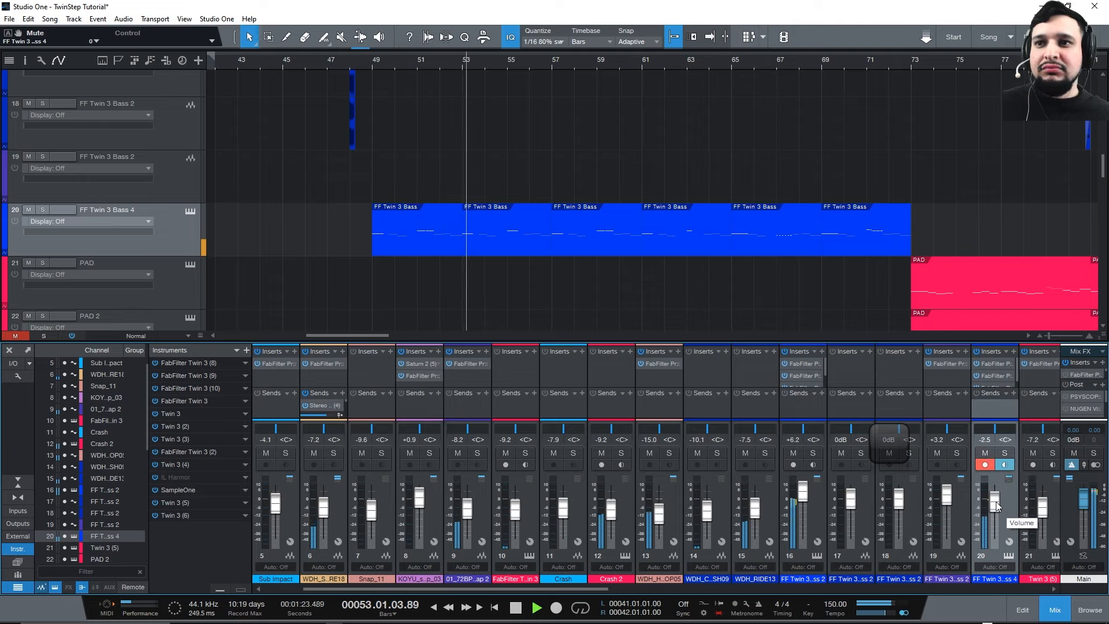
Raise the FF Twin 3 Bass 4 volume to +6.6 dB, stop playback, and mute the channel with its fader fully down.
drag(995, 505, 988, 494)
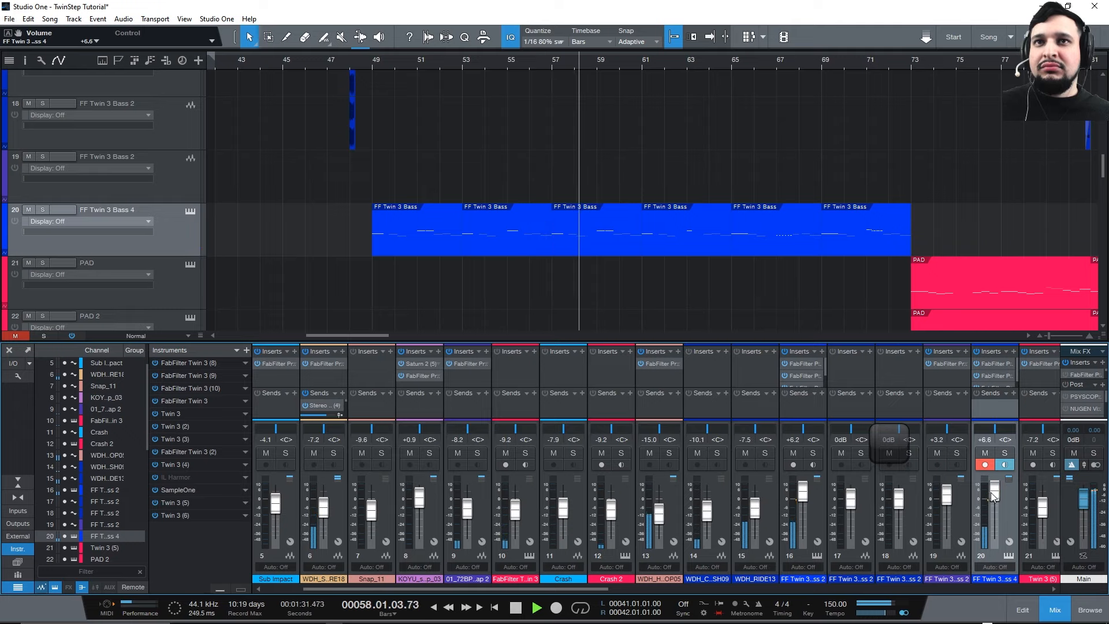
key(space)
click(985, 454)
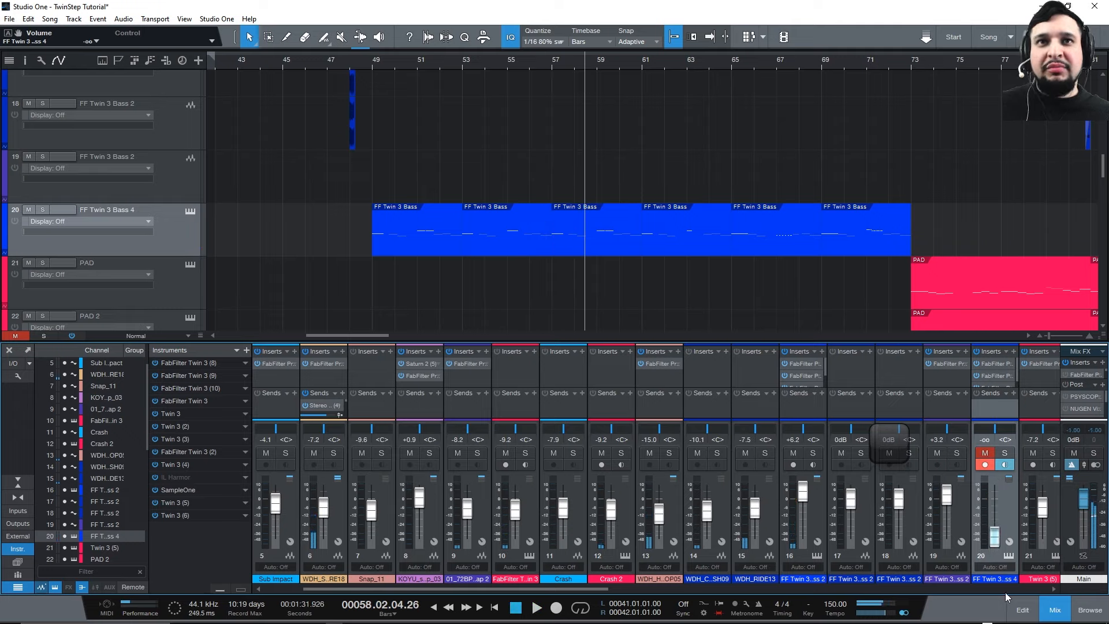
Locate the PAD clips in the arrangement and play the soloed PAD track from bar 73.
drag(514, 65, 441, 44)
scroll(527, 154, up, 1)
scroll(519, 147, down, 3)
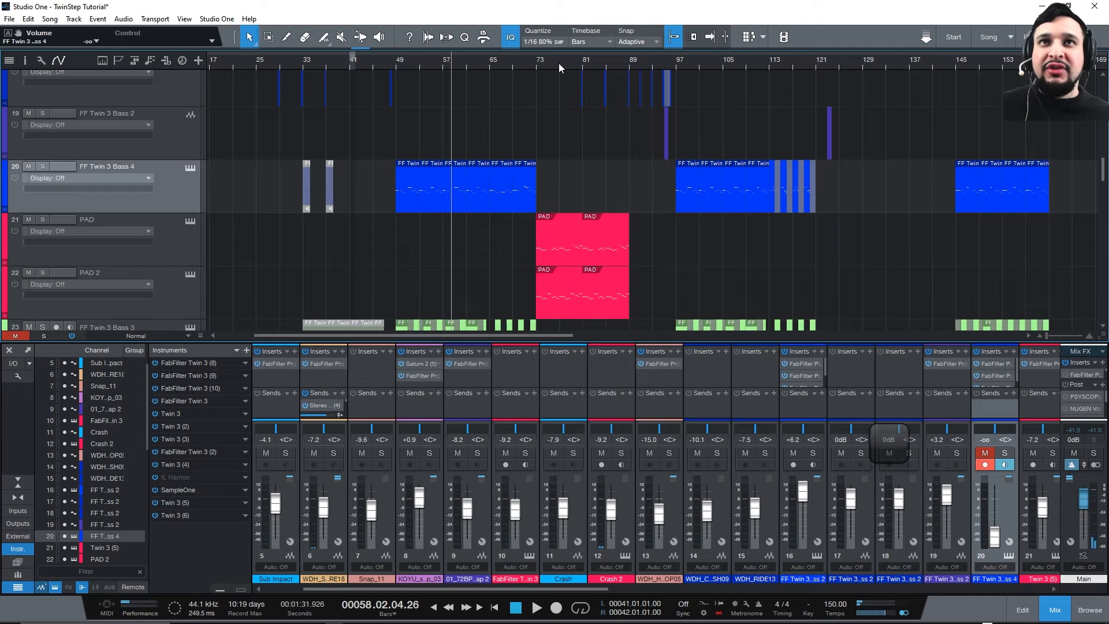
drag(559, 64, 498, 89)
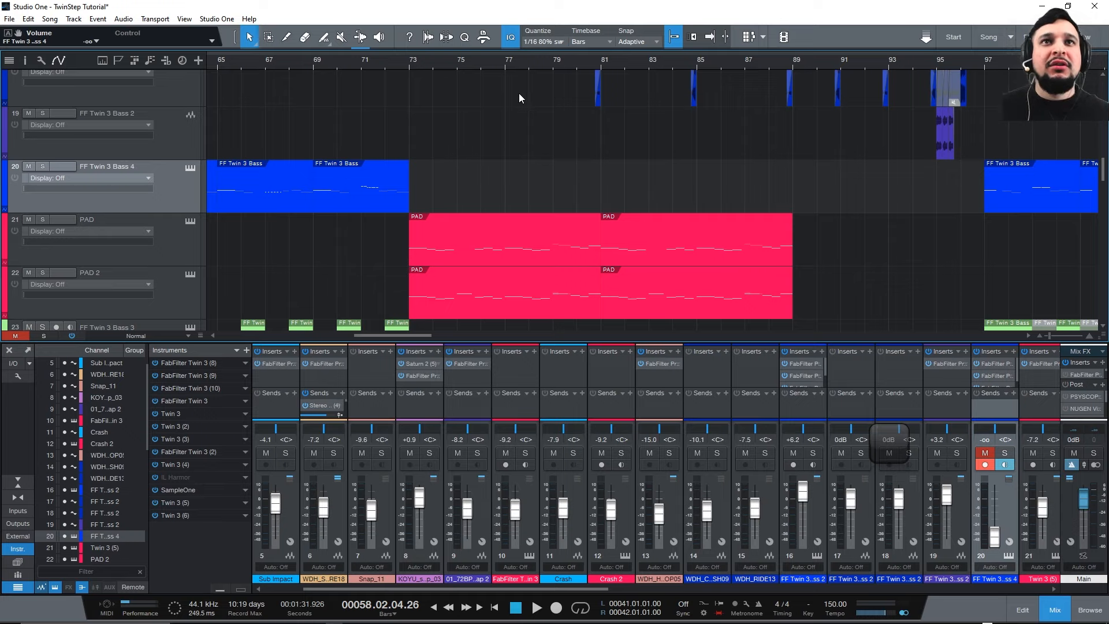
click(410, 63)
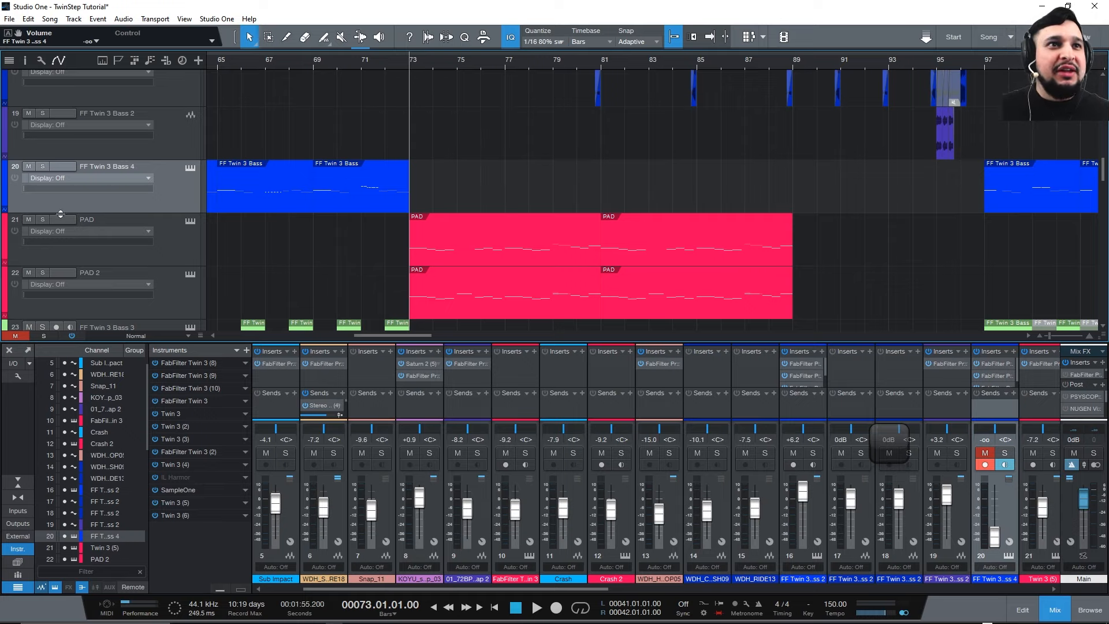
click(43, 219)
key(space)
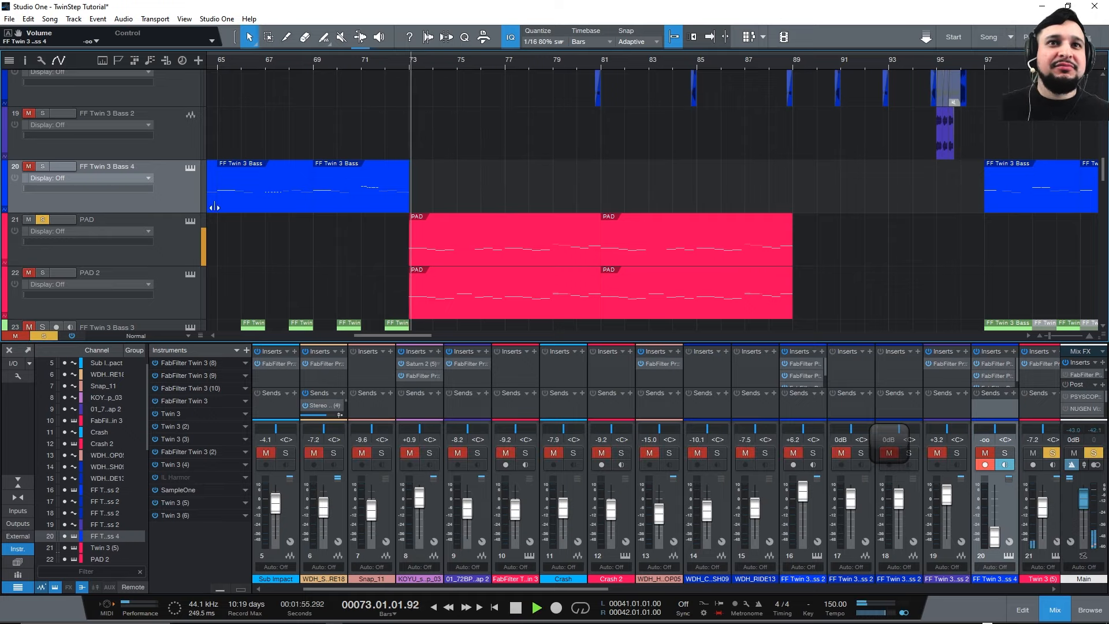
Open the PAD track's Twin 3 synth and look up its Distant Movement preset in the Pad category.
click(192, 233)
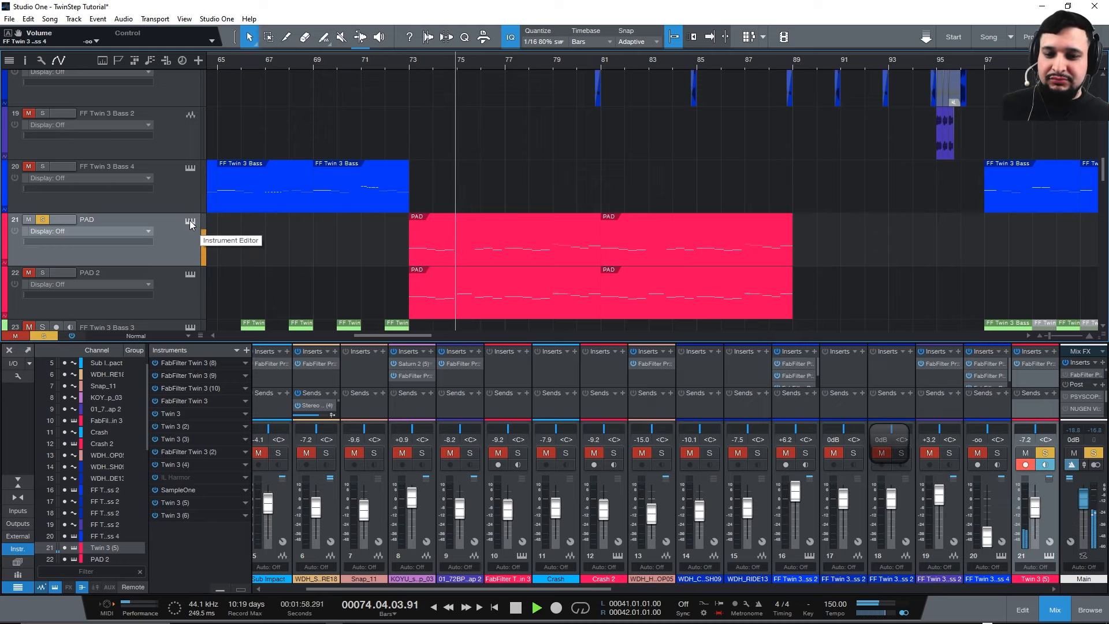
click(189, 220)
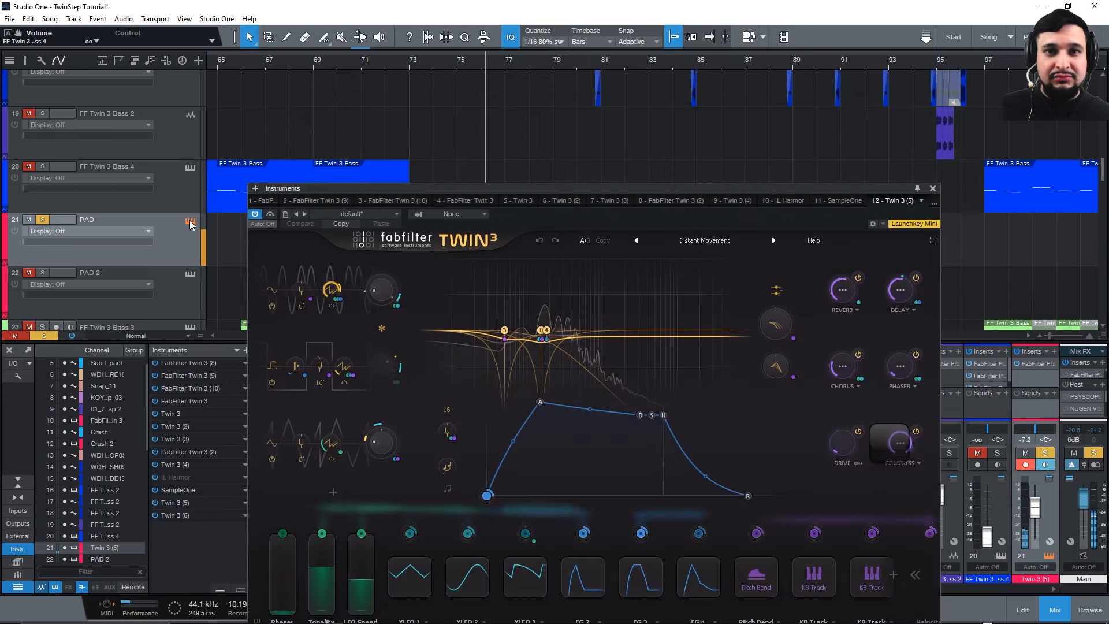
drag(555, 188, 517, 110)
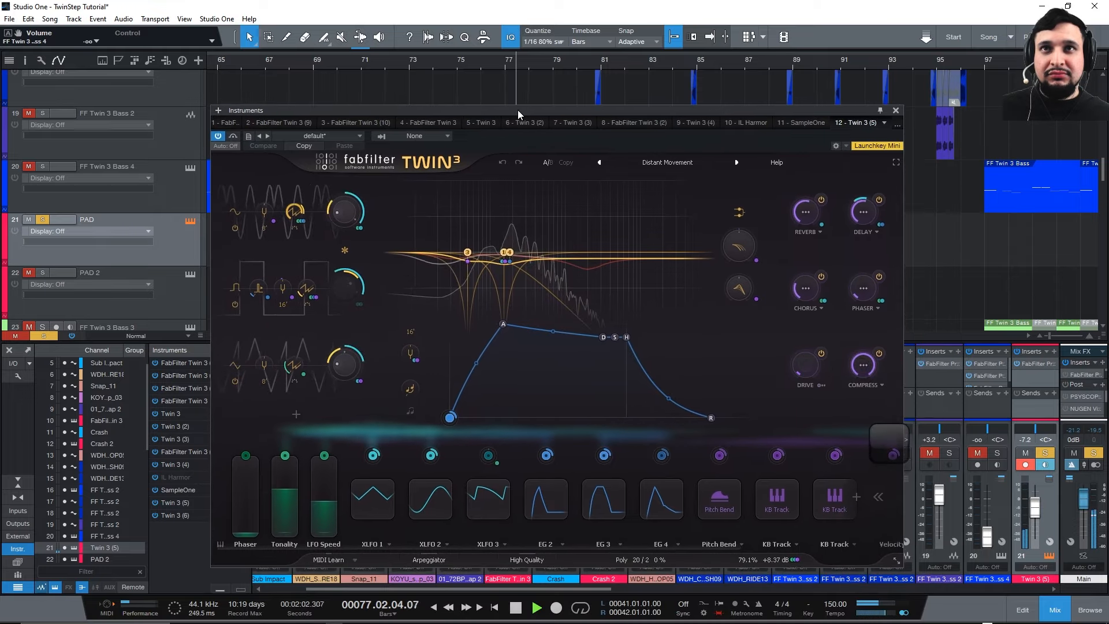
click(664, 163)
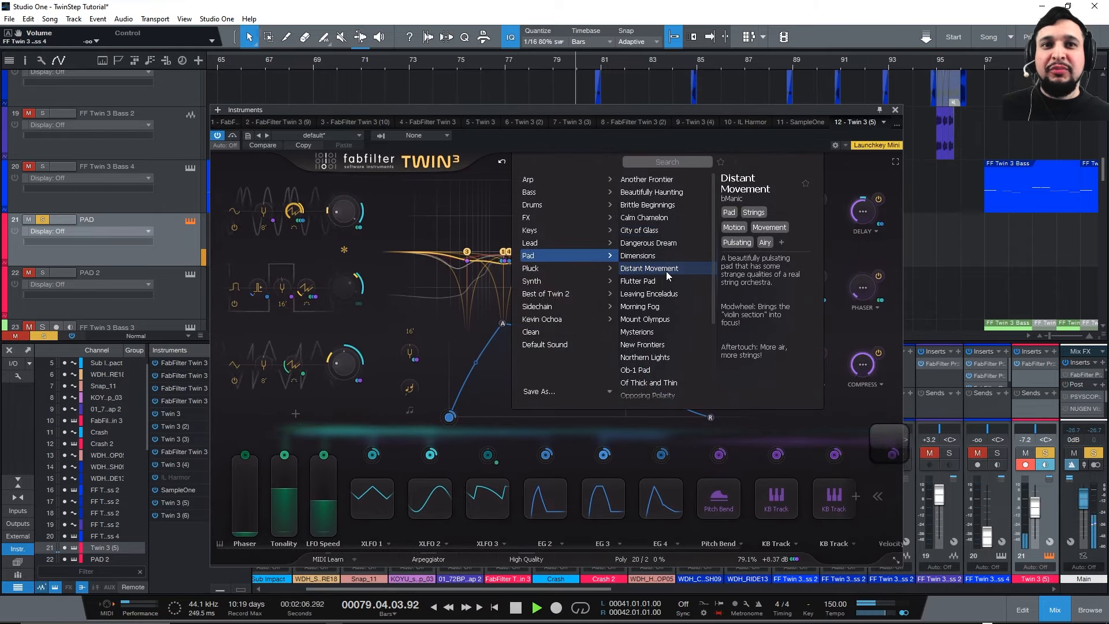
click(775, 145)
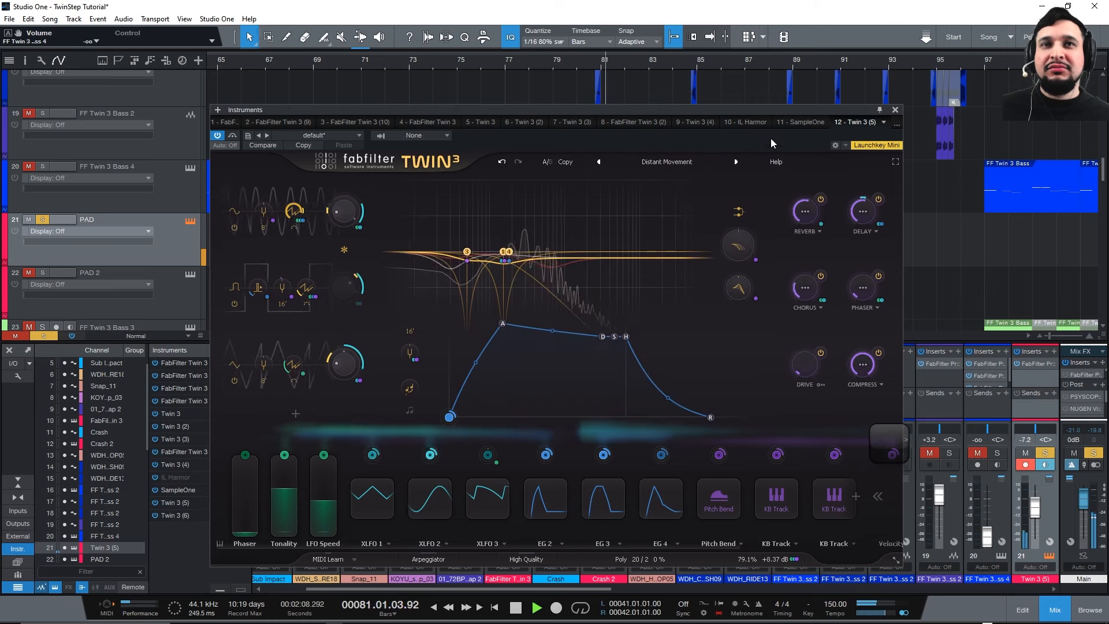
Undo the last change in the PAD's Twin 3 and play the soloed part again from bar 73.
key(space)
click(505, 63)
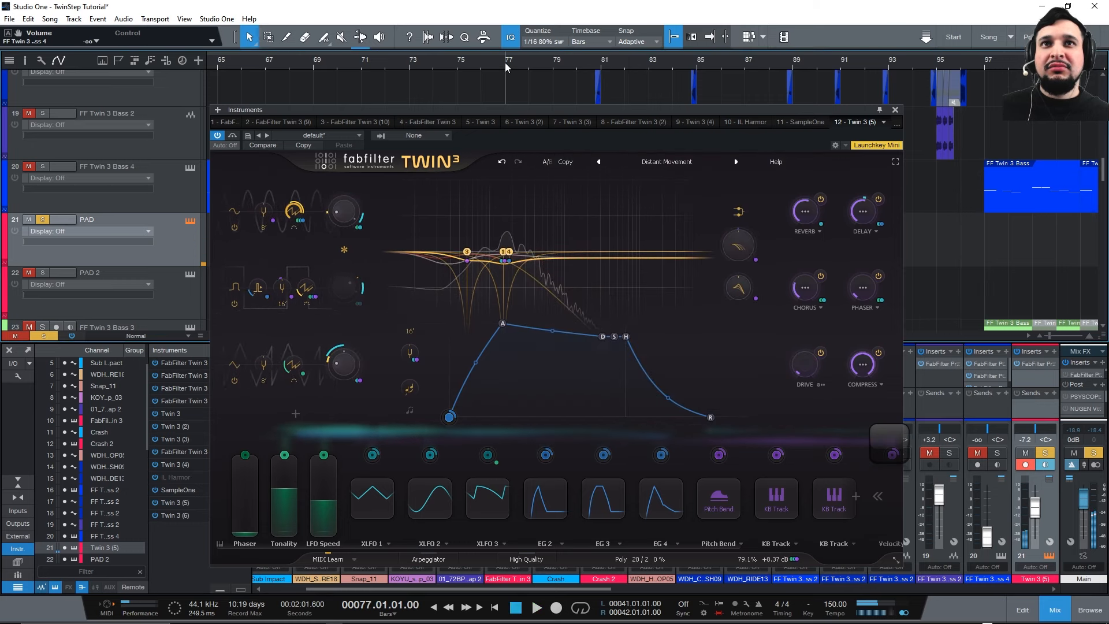
click(501, 162)
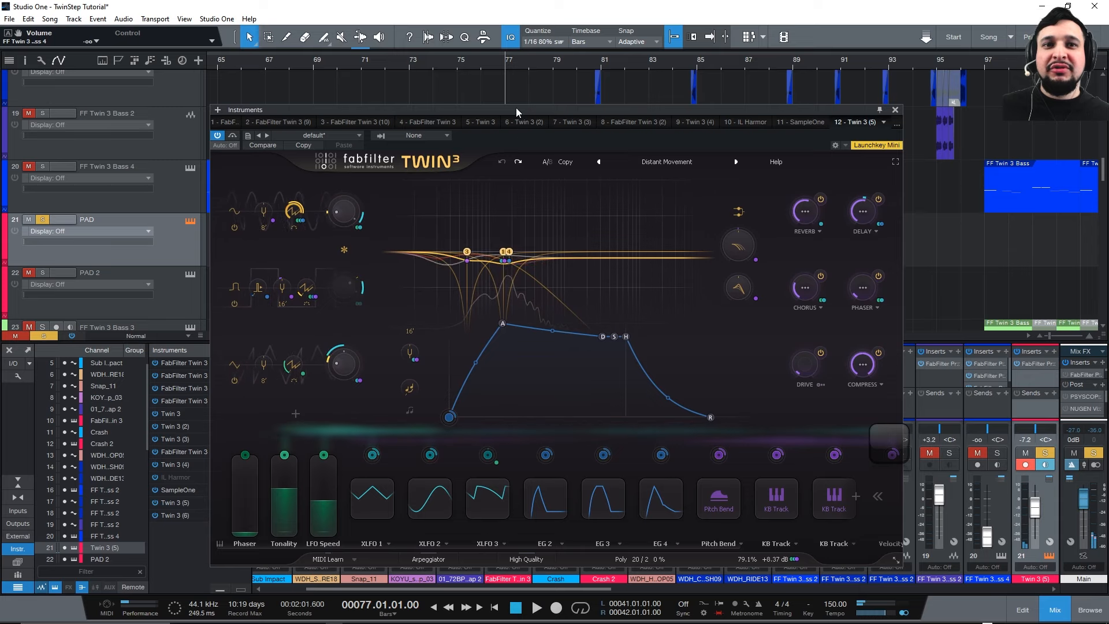
drag(515, 109, 443, 97)
click(409, 63)
key(space)
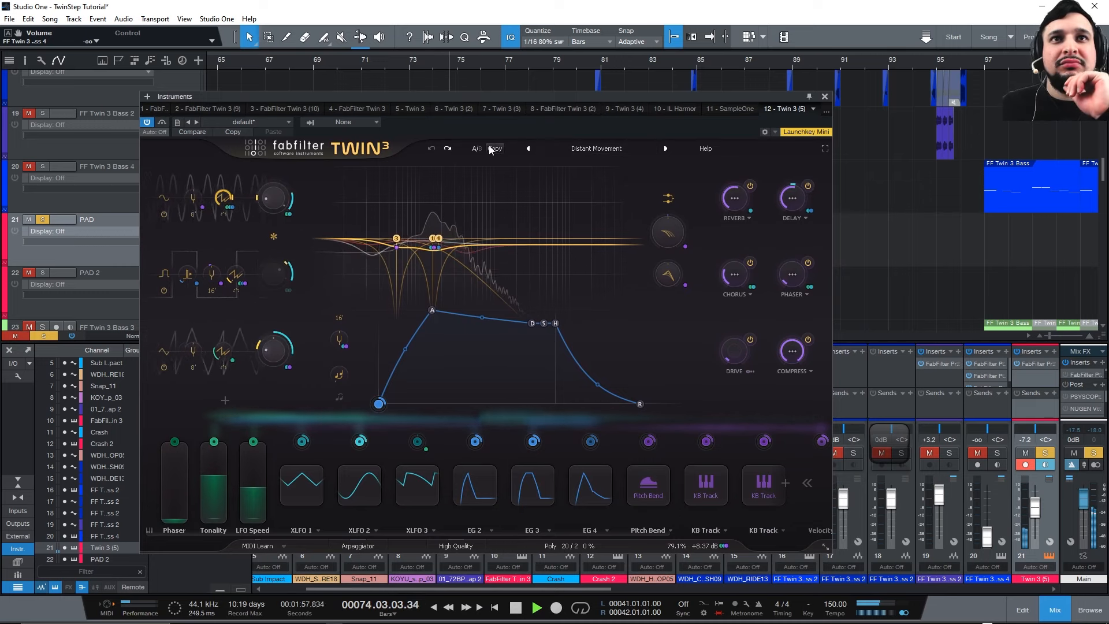
Select the Distant Movement preset from Twin 3's Pad category, stop playback, and close the synth window.
click(567, 148)
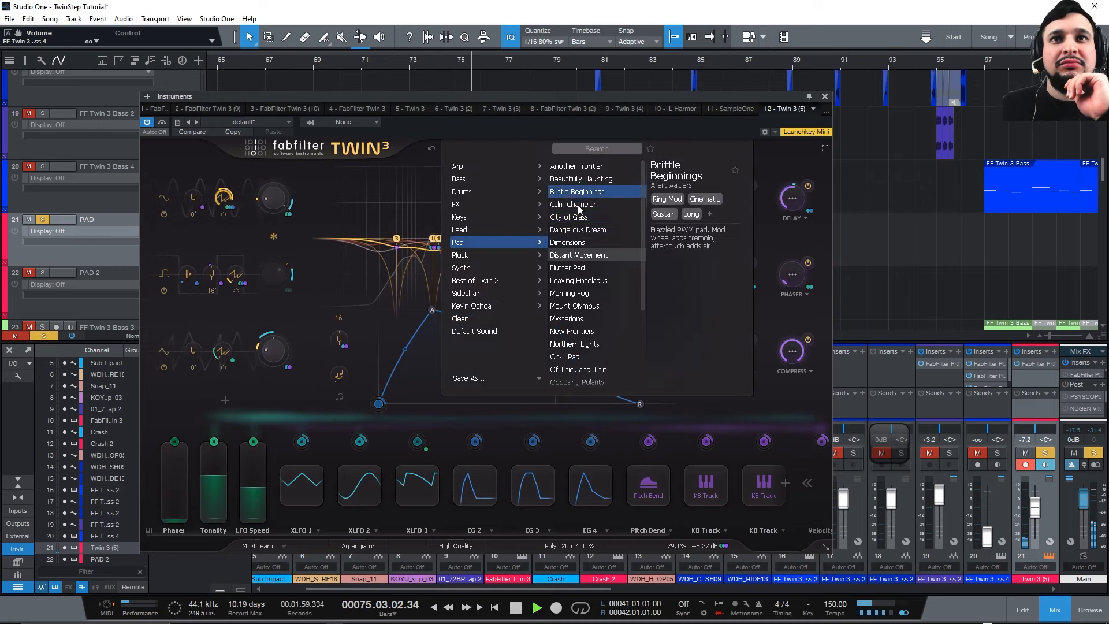
click(577, 255)
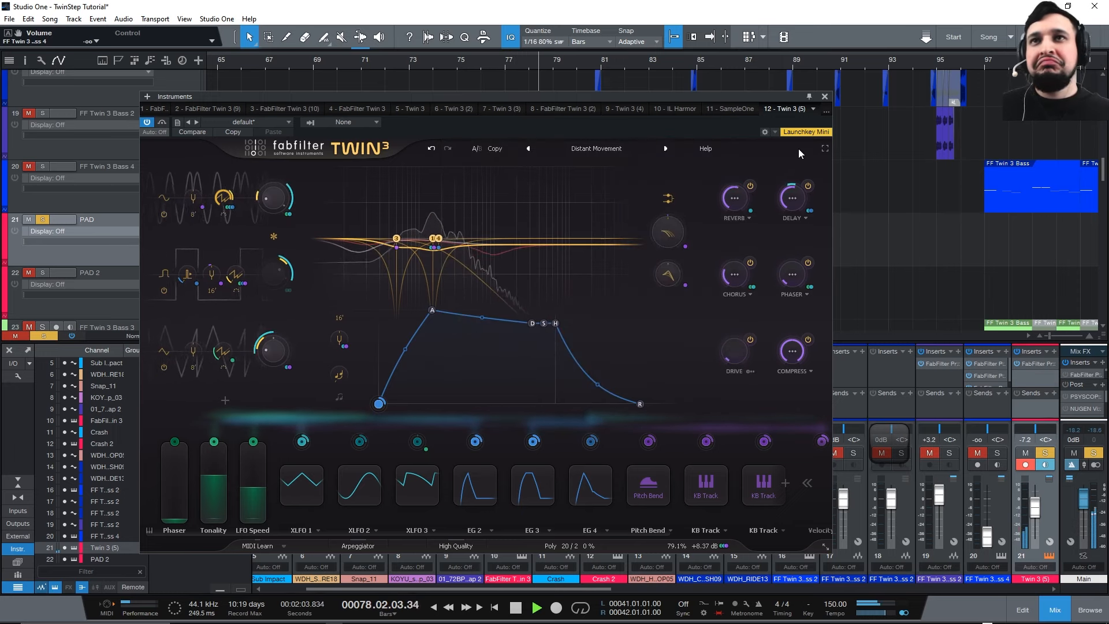
key(space)
click(824, 96)
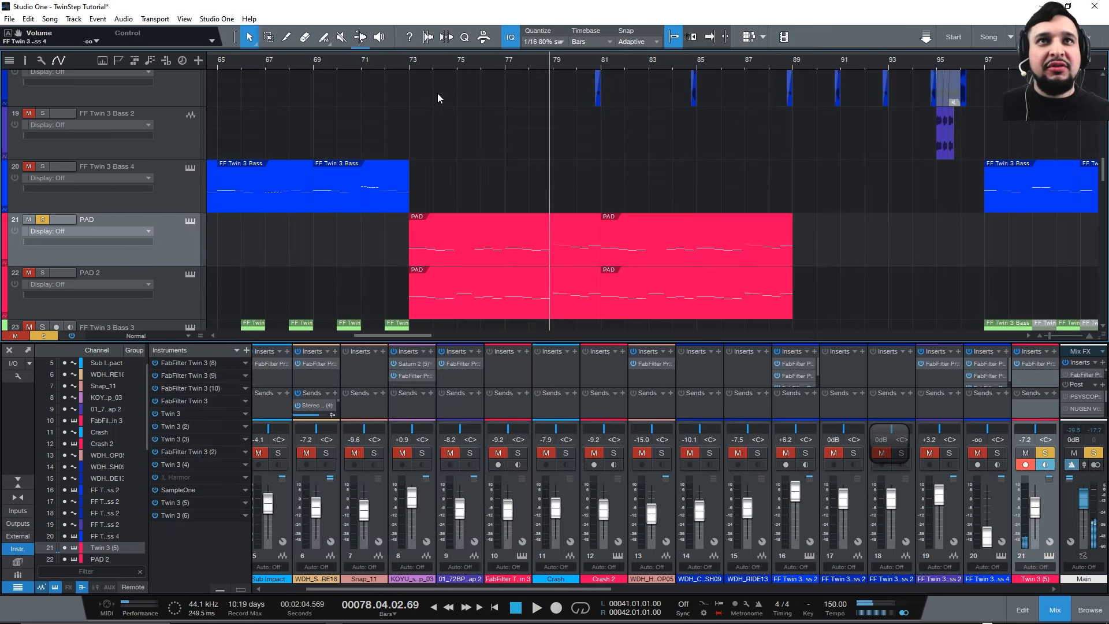
Switch the solo from PAD to PAD 2, play it from bar 73, and show its Flutter Pad sound in Twin 3.
click(42, 219)
click(42, 272)
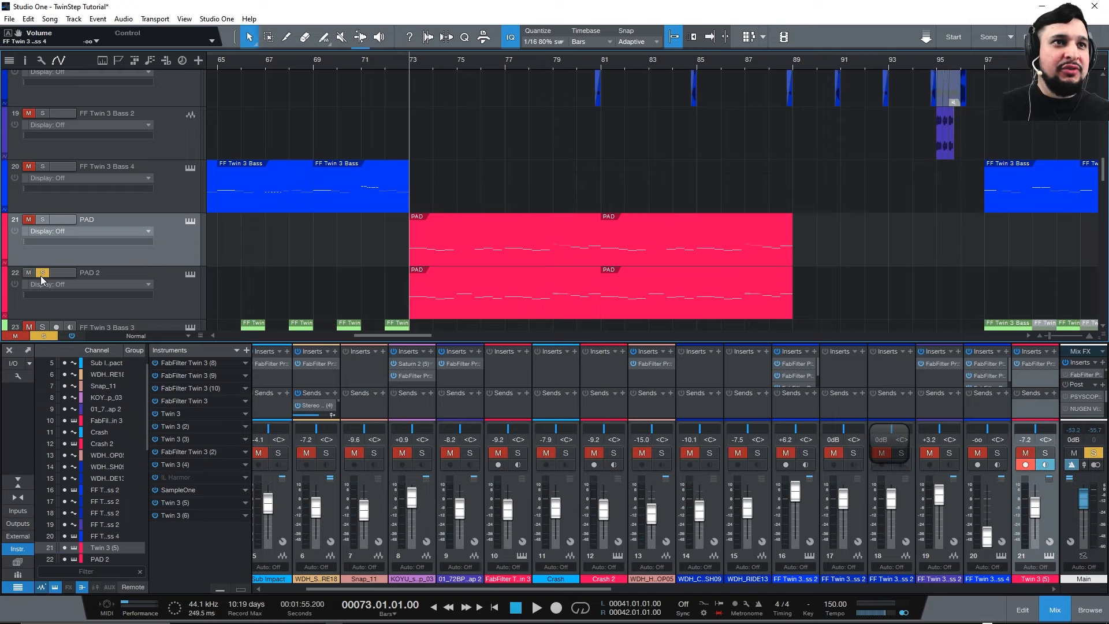
click(189, 274)
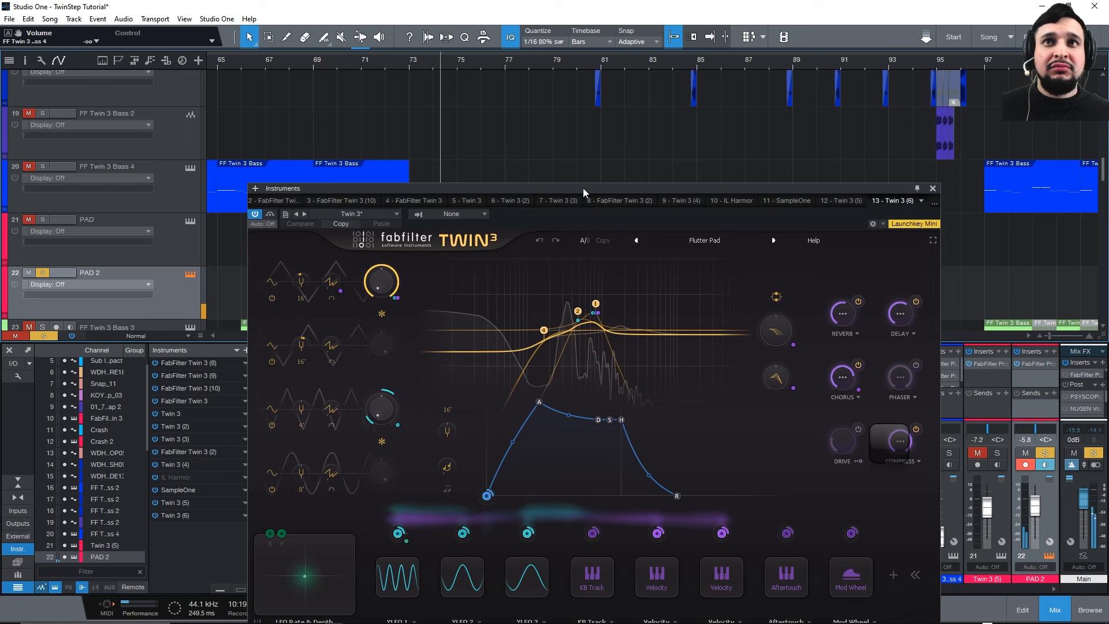
drag(583, 188, 533, 64)
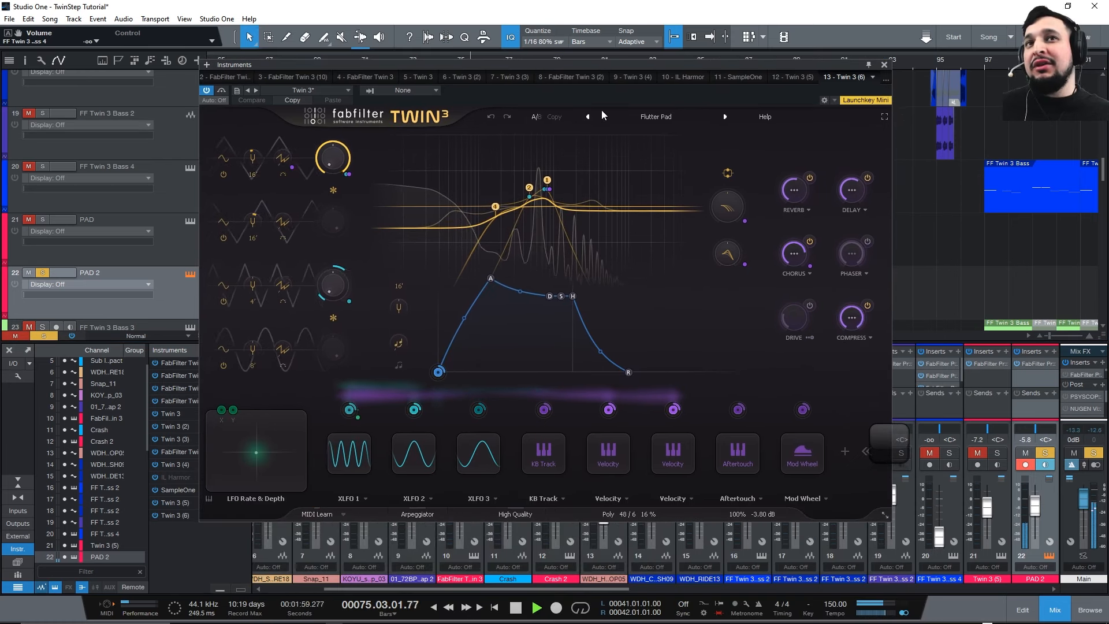
Select Flutter Pad from the Pad category in PAD 2's Twin 3 and play the soloed track from bar 73.
key(space)
click(654, 114)
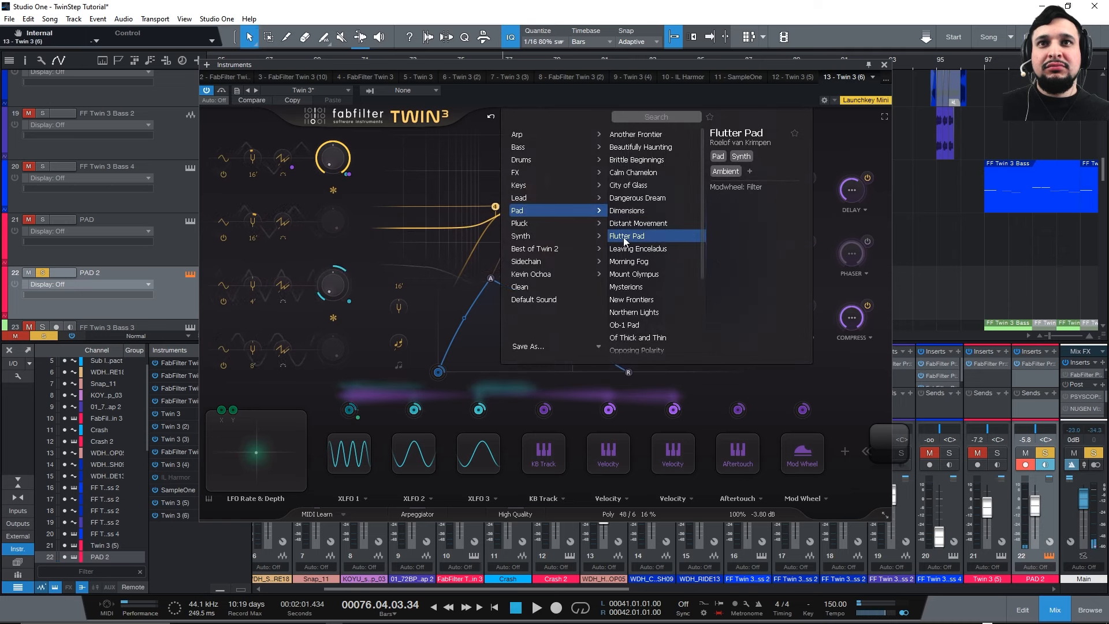
click(847, 124)
drag(617, 66, 603, 114)
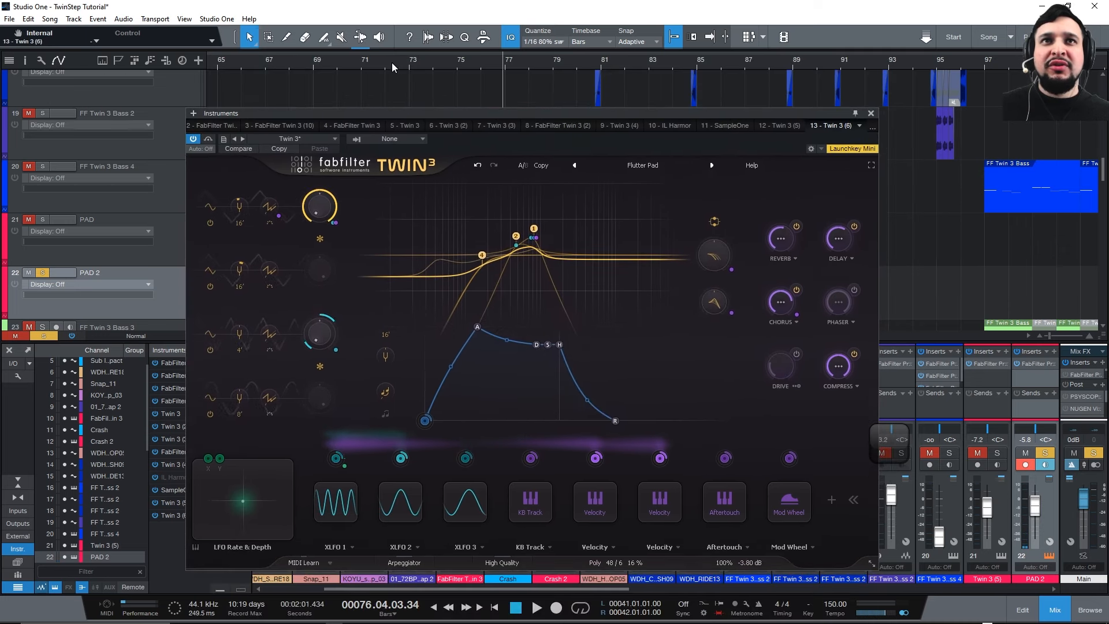
click(408, 64)
key(space)
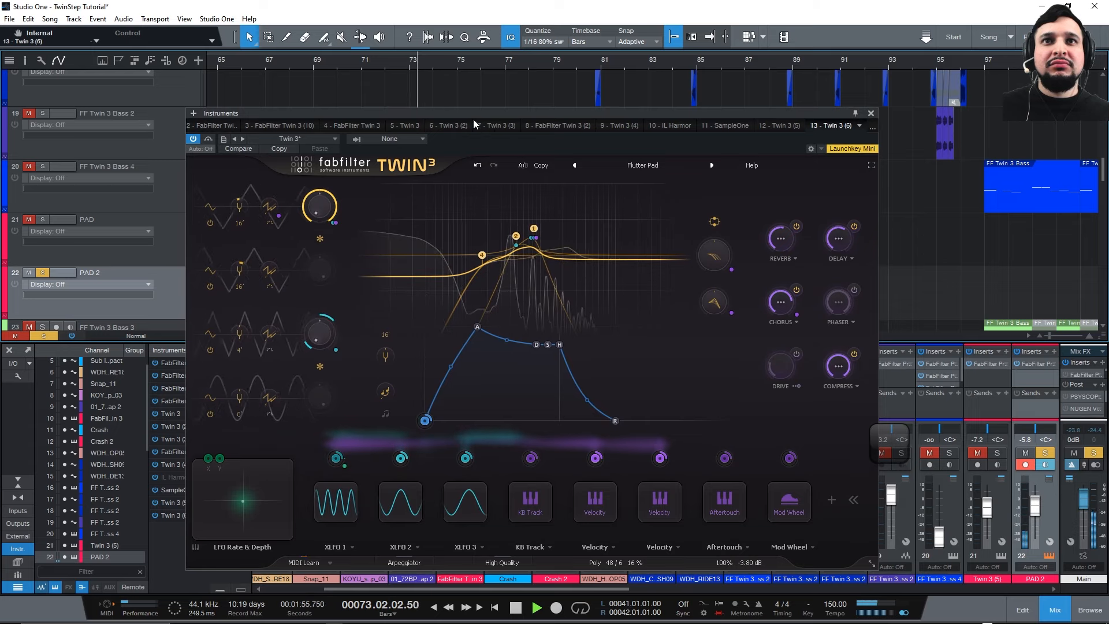
Compare PAD 2's sound with and without the last Twin 3 change by undoing and redoing it during playback.
click(478, 166)
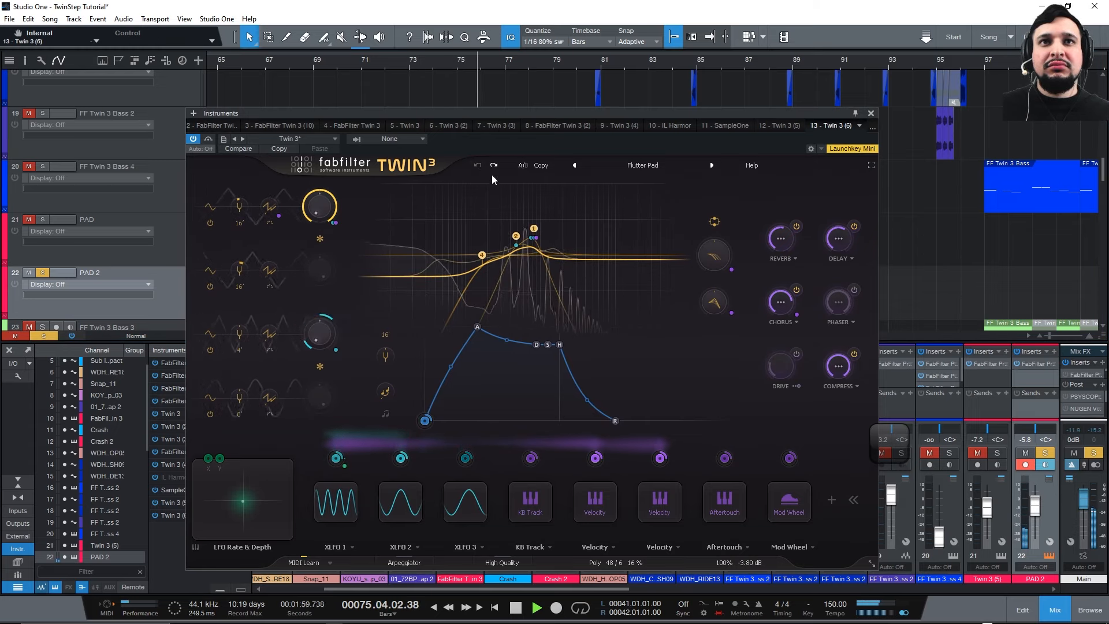
click(493, 166)
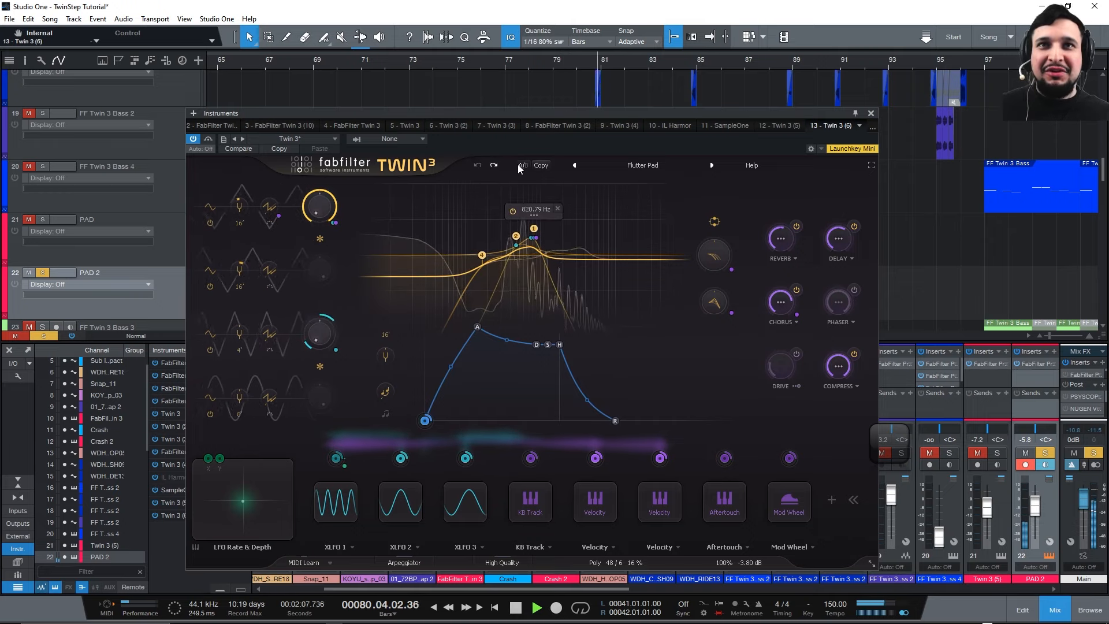
click(493, 165)
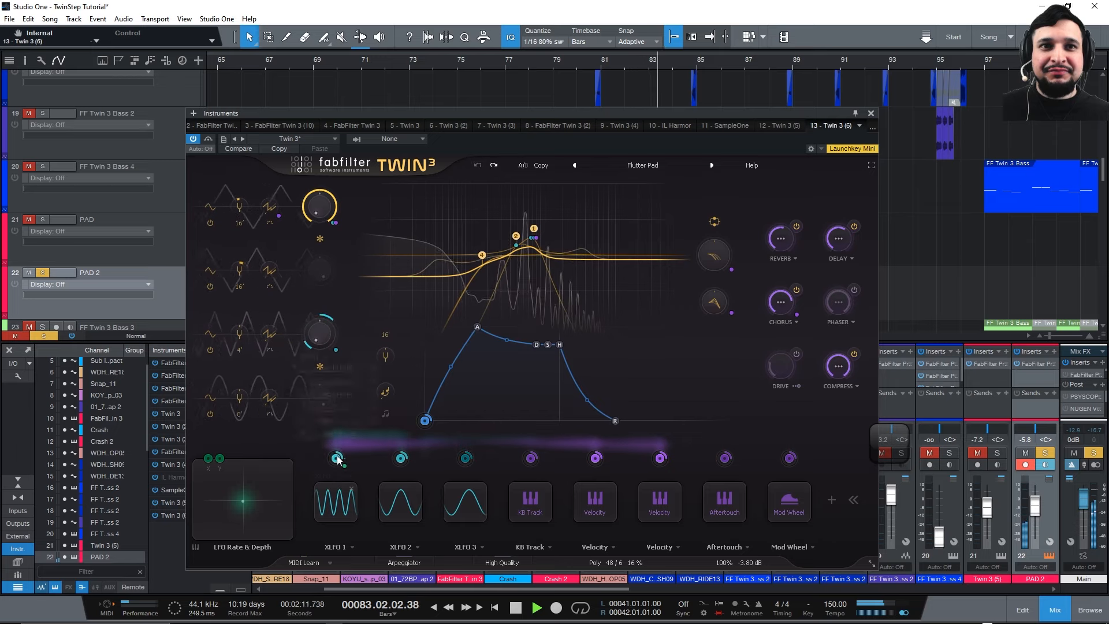
click(494, 166)
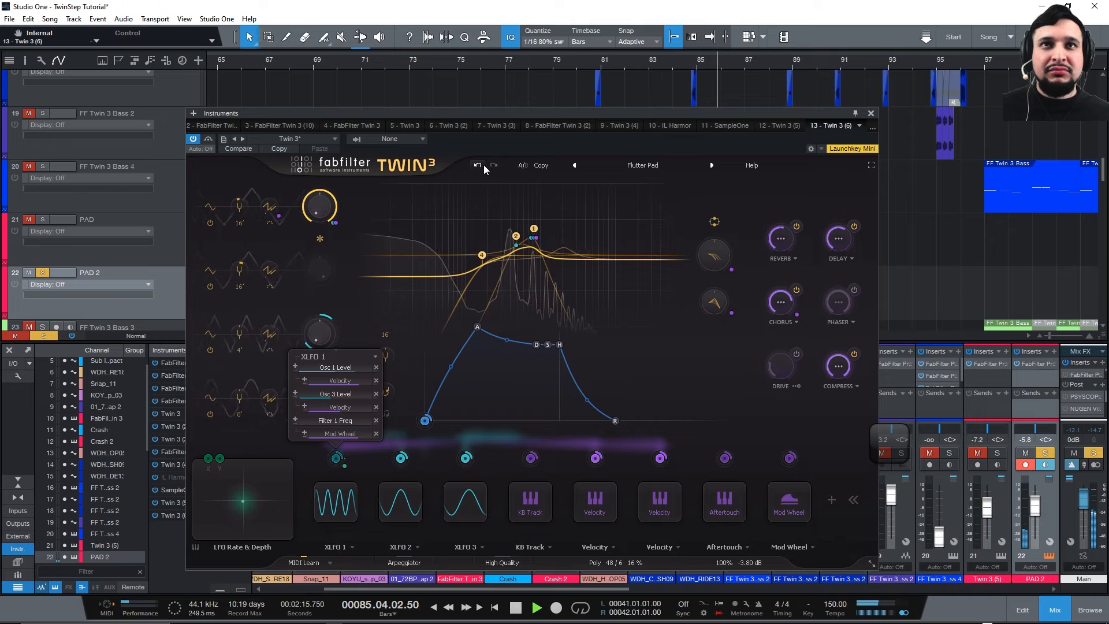
click(481, 167)
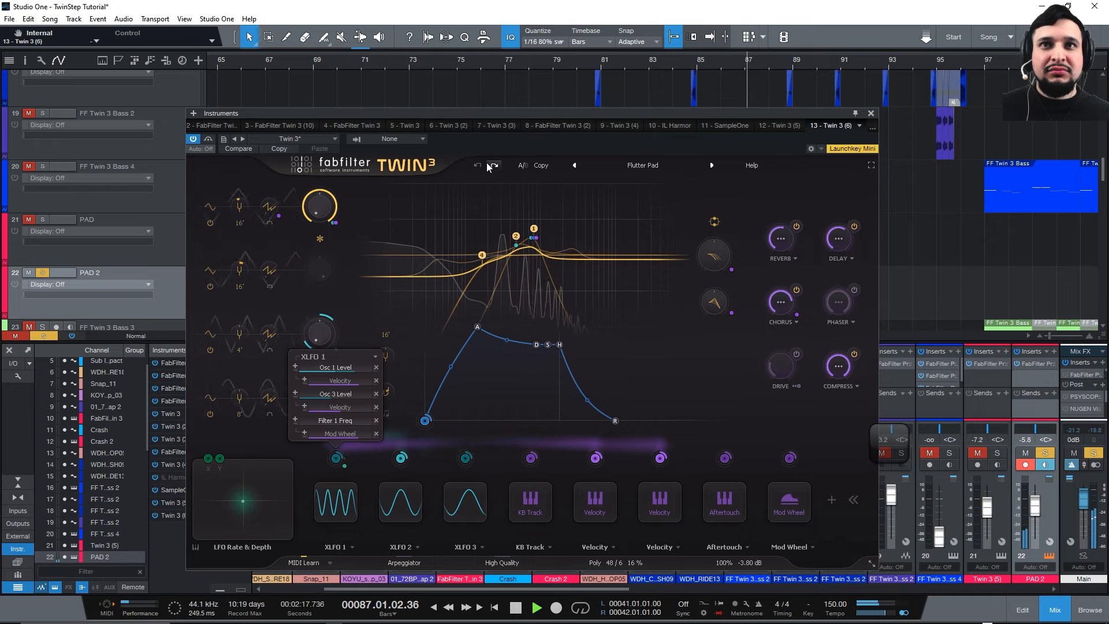
click(492, 167)
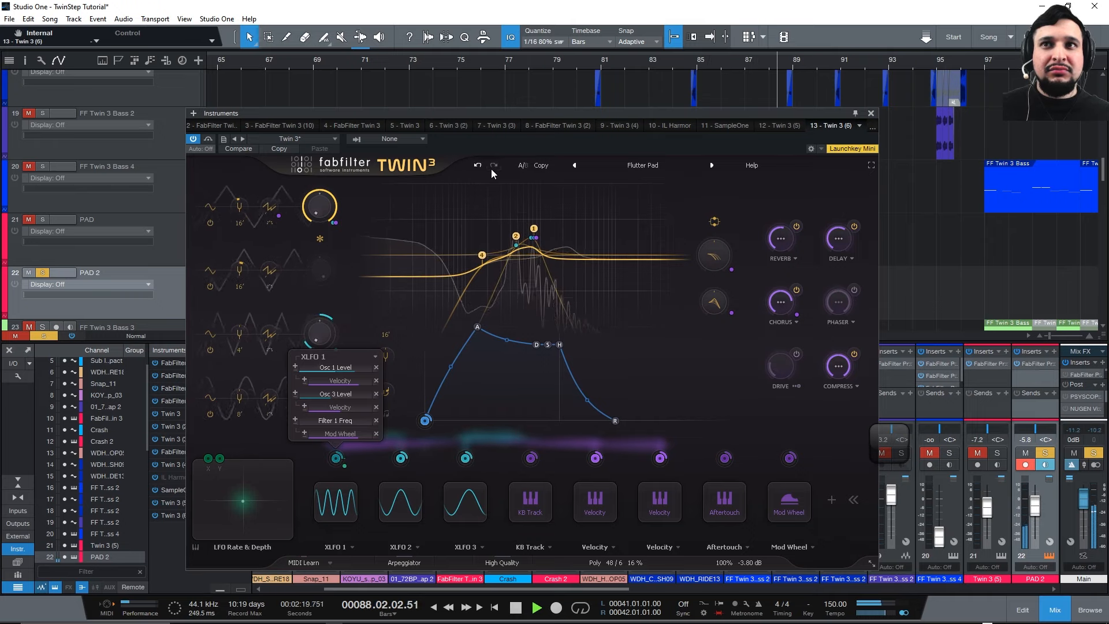
Stop playback, close PAD 2's Twin 3 window, and clear the track's solo.
mouse_move(401, 457)
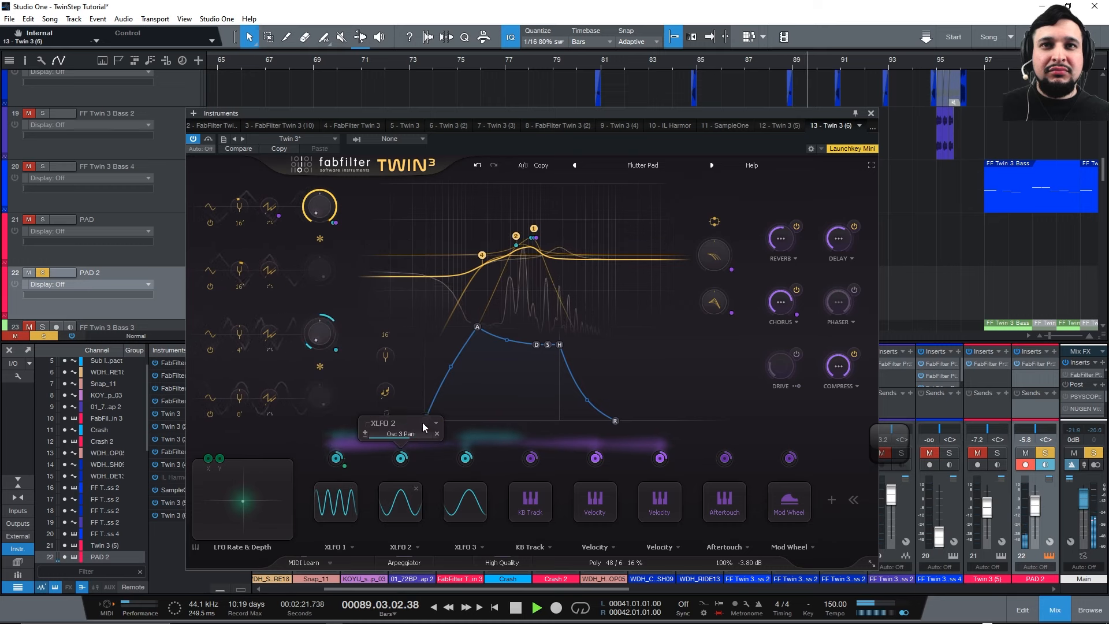
click(870, 114)
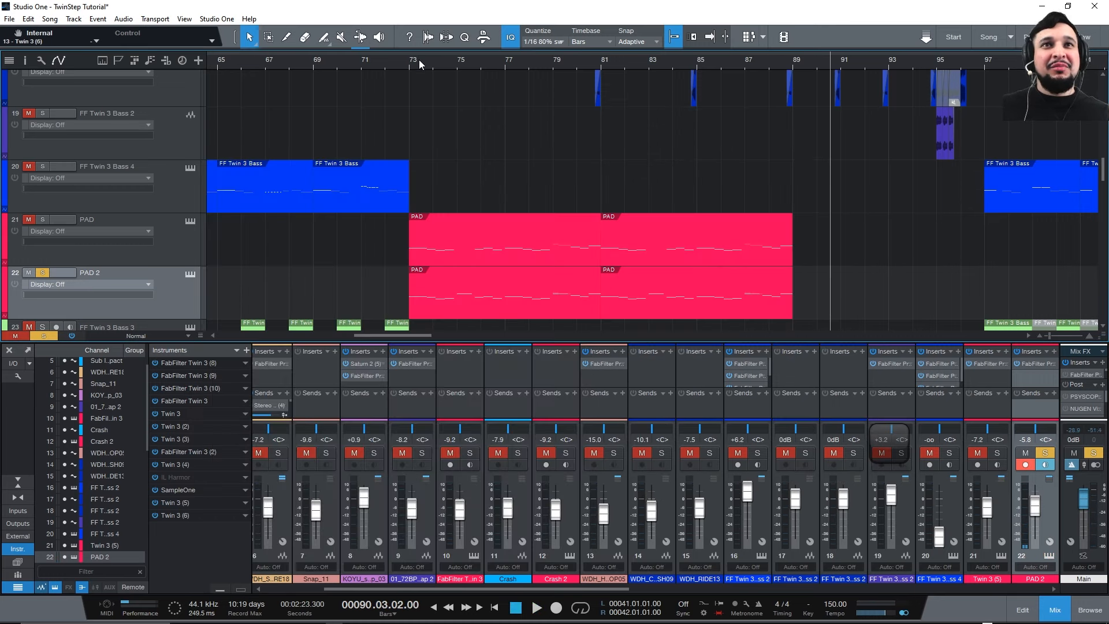
click(43, 274)
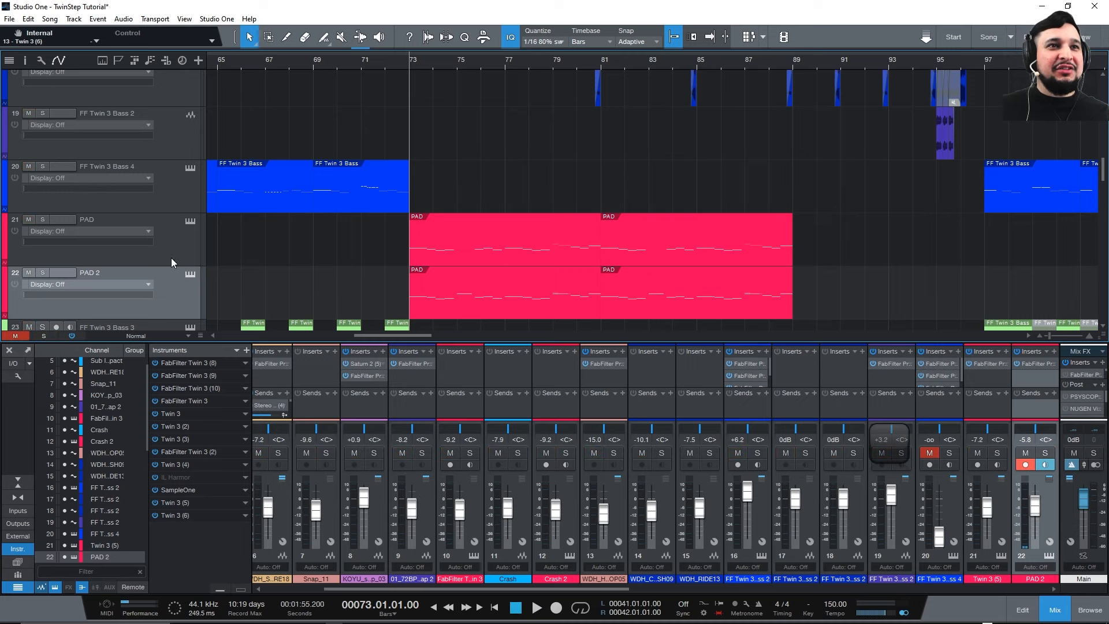
Hide the mixer so the arrangement fills the whole window.
scroll(390, 230, down, 3)
scroll(444, 153, down, 3)
scroll(448, 74, up, 4)
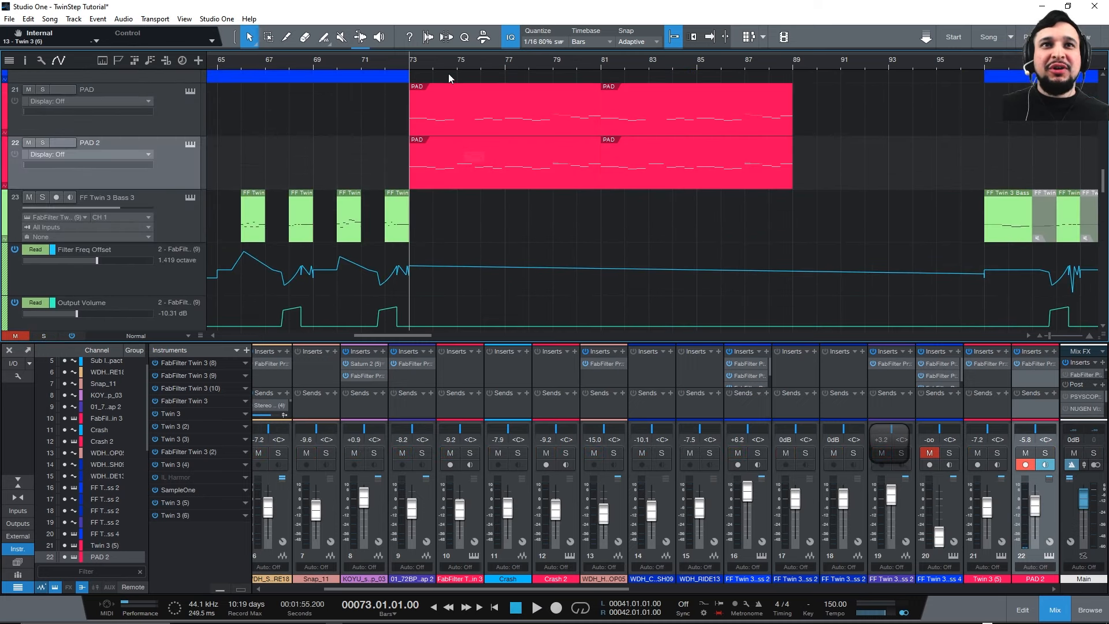
scroll(442, 64, down, 5)
scroll(540, 174, up, 6)
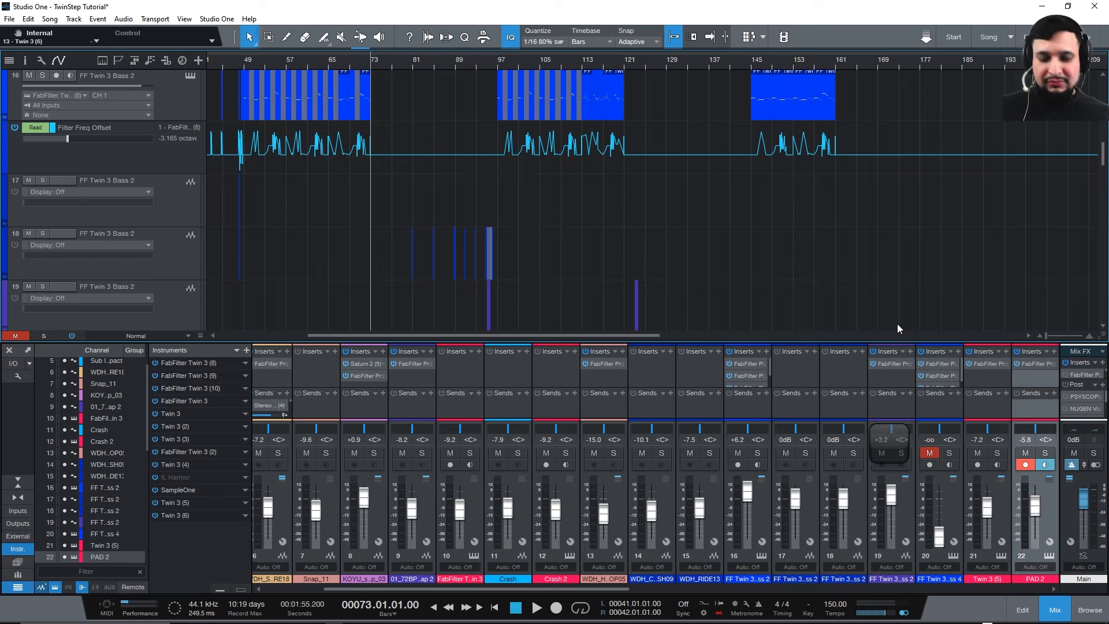
key(F2)
key(F2)
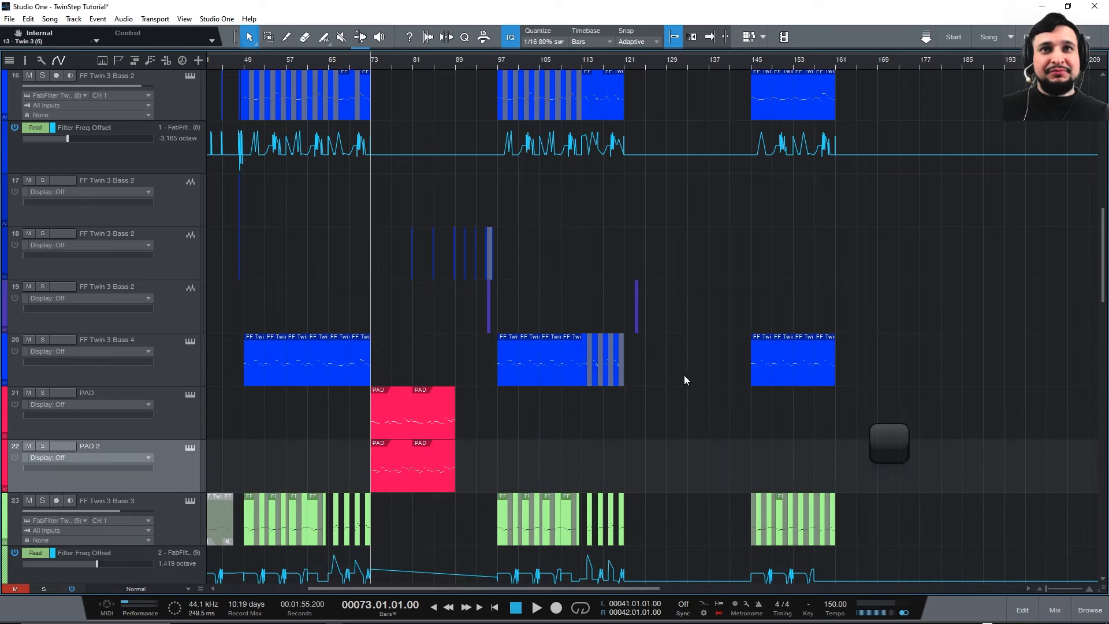
Look through the arrangement after the PAD section, from the drum tracks down to ARPS 2 and the vocal loops.
scroll(677, 251, down, 2)
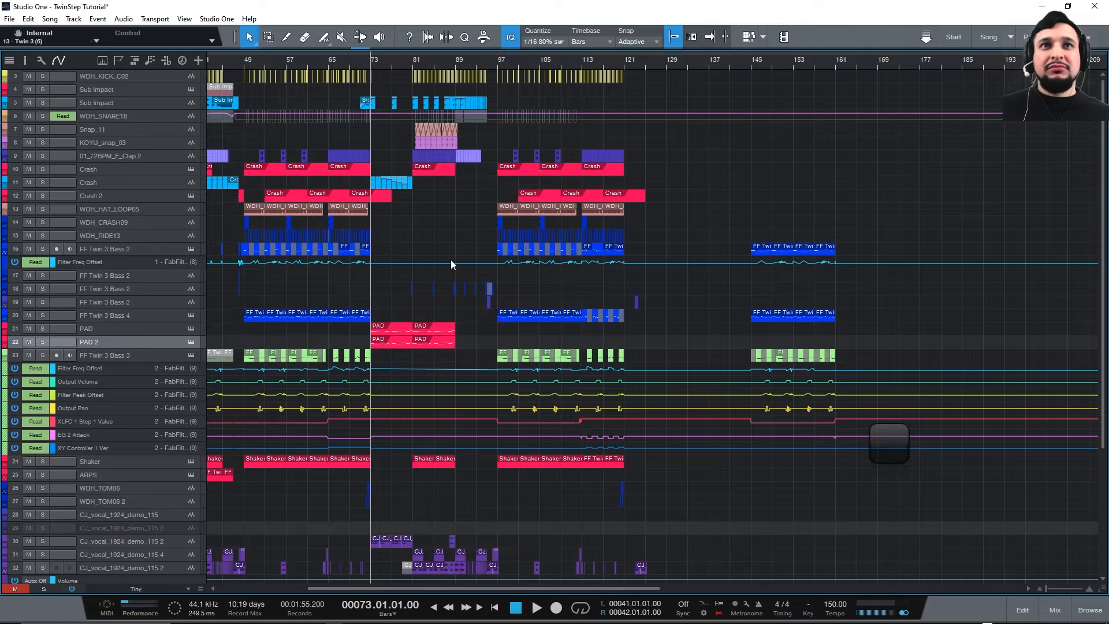
scroll(451, 260, up, 2)
scroll(445, 266, down, 1)
scroll(414, 144, up, 5)
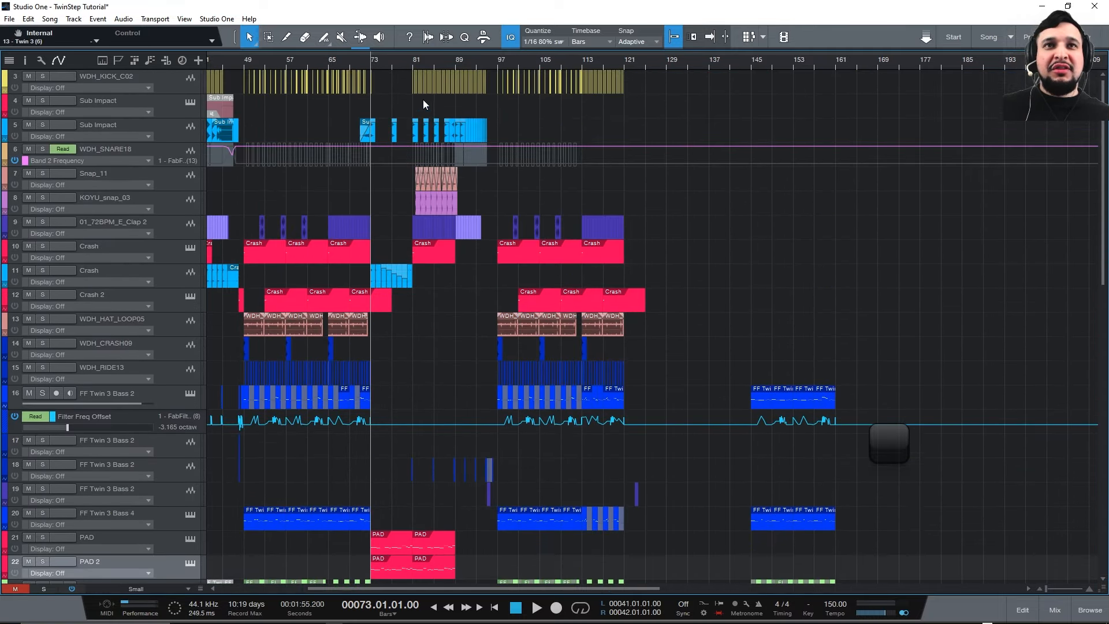
drag(417, 60, 304, 96)
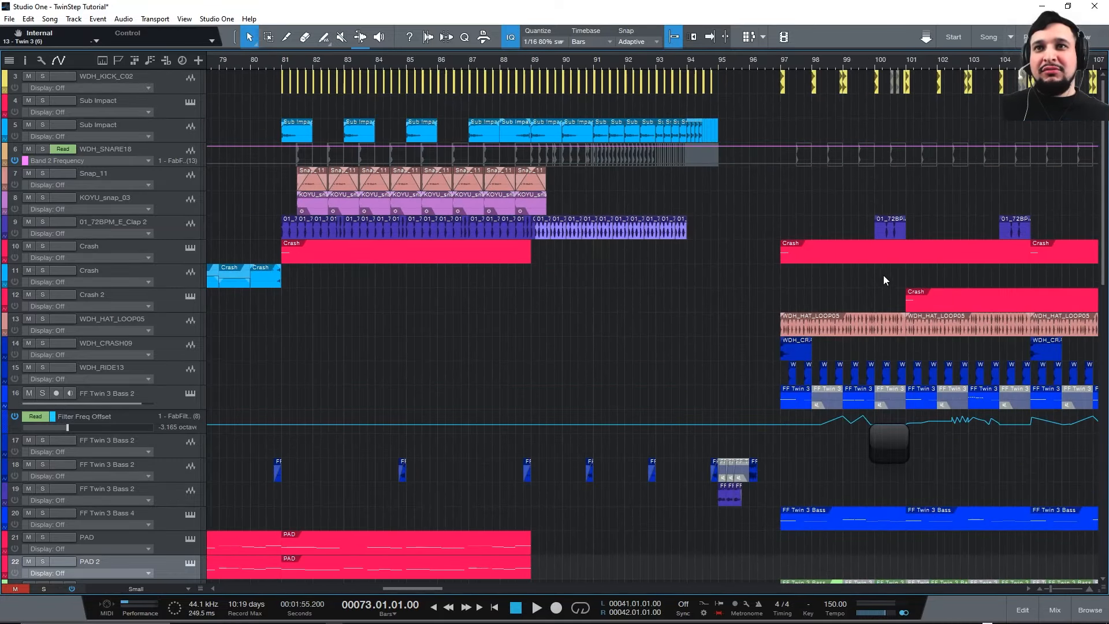
scroll(884, 280, down, 6)
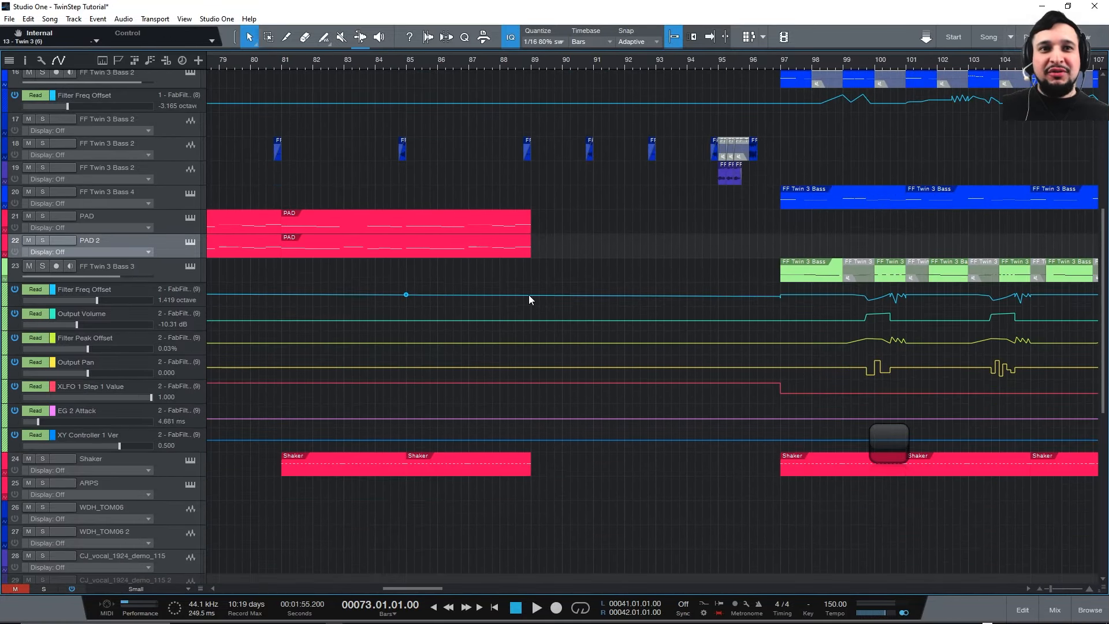
scroll(519, 294, down, 3)
scroll(520, 293, up, 2)
scroll(556, 312, down, 2)
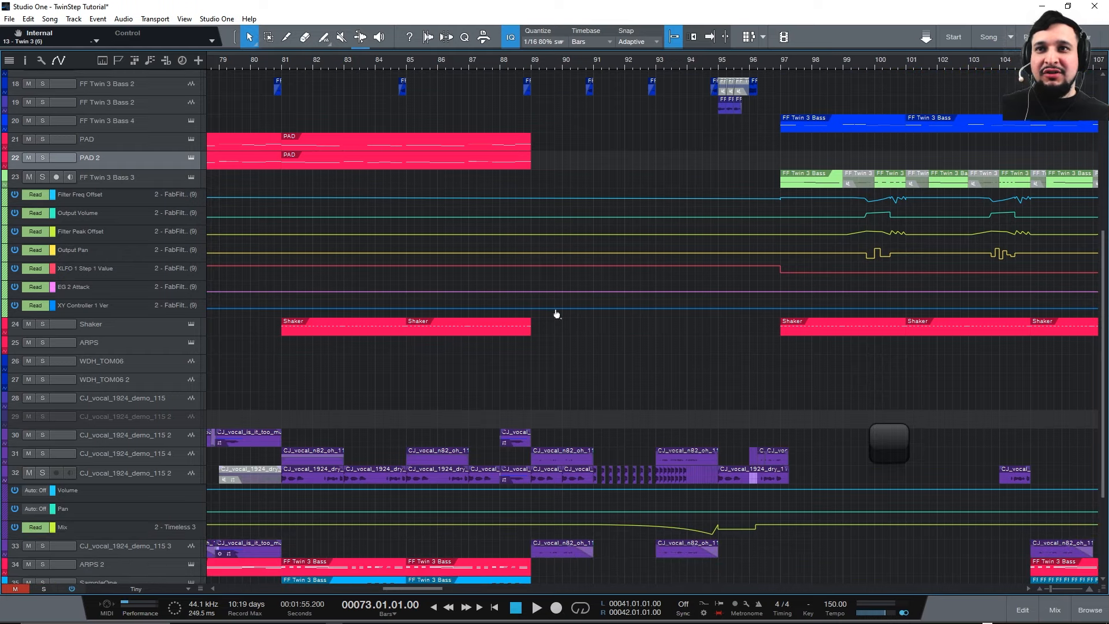
scroll(556, 312, right, 5)
scroll(560, 297, down, 4)
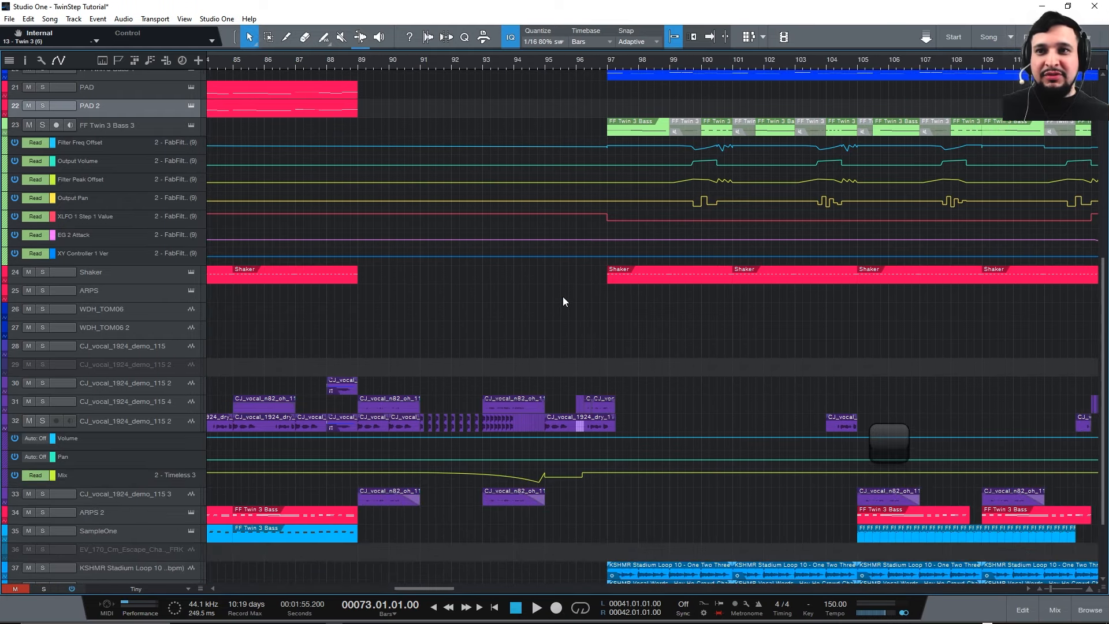
scroll(563, 301, right, 2)
scroll(563, 301, down, 2)
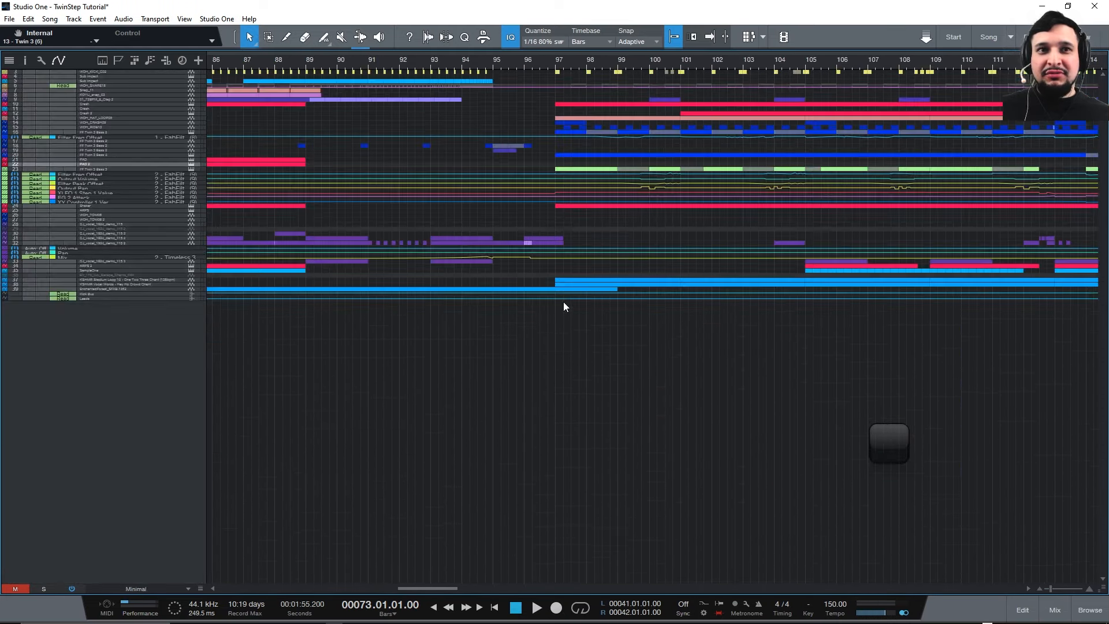
scroll(562, 302, up, 2)
scroll(349, 449, down, 8)
scroll(347, 442, down, 7)
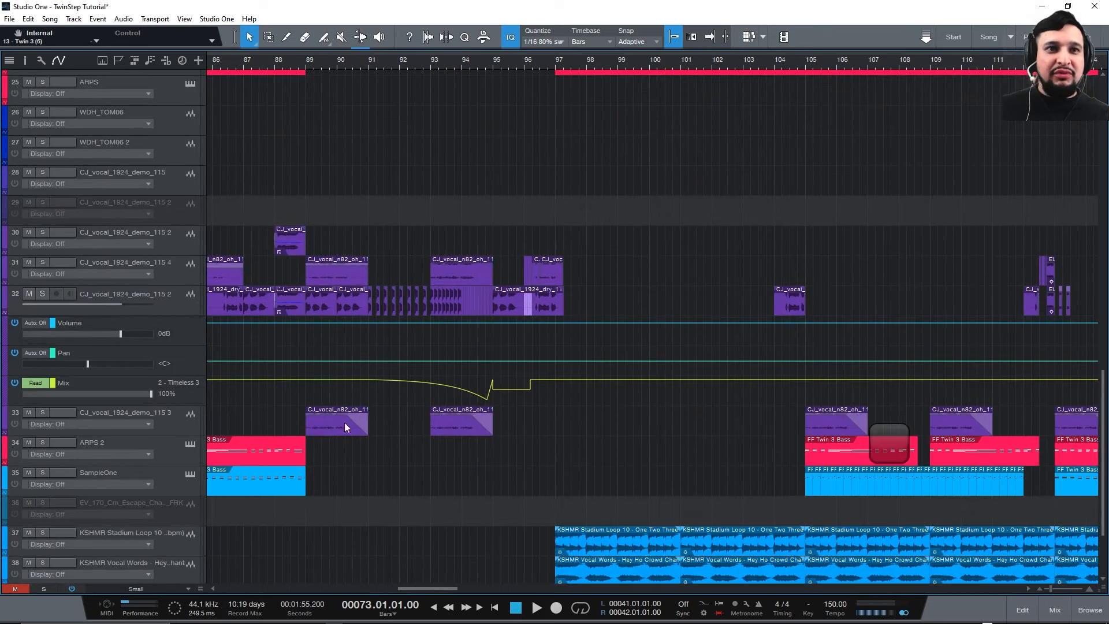
Solo the ARPS 2 track and play it from its part at bar 57.
click(43, 442)
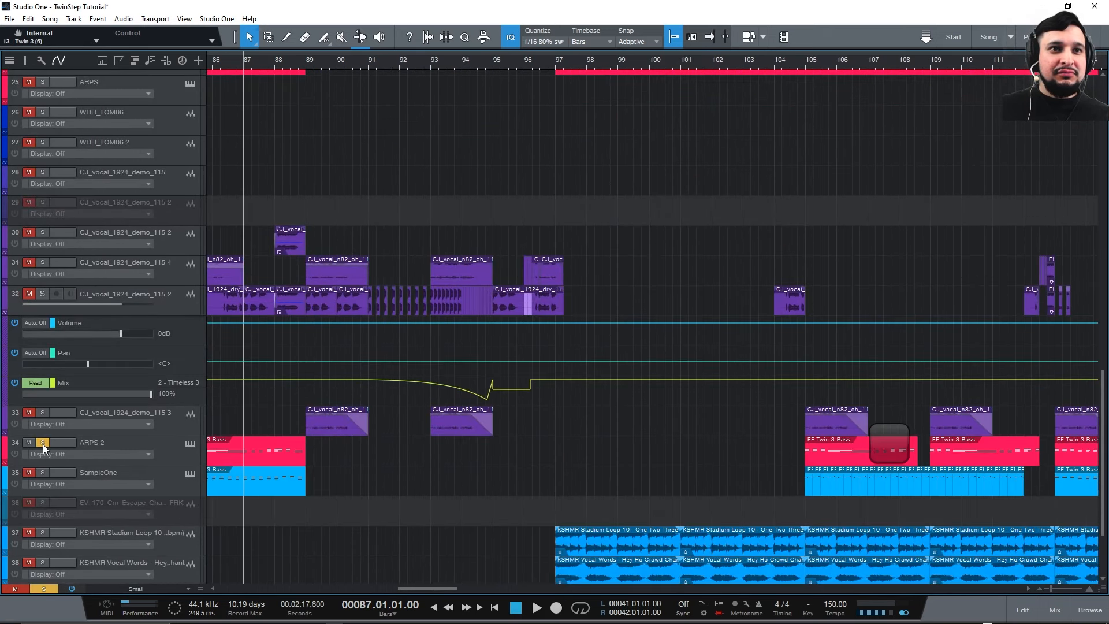
key(space)
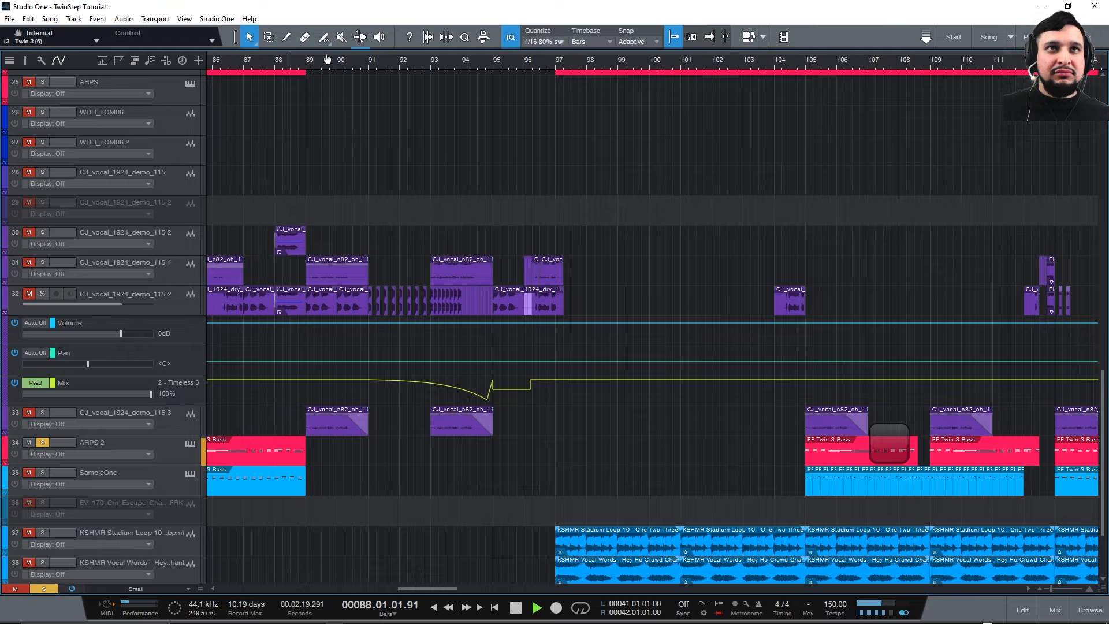
drag(327, 58, 566, 42)
key(space)
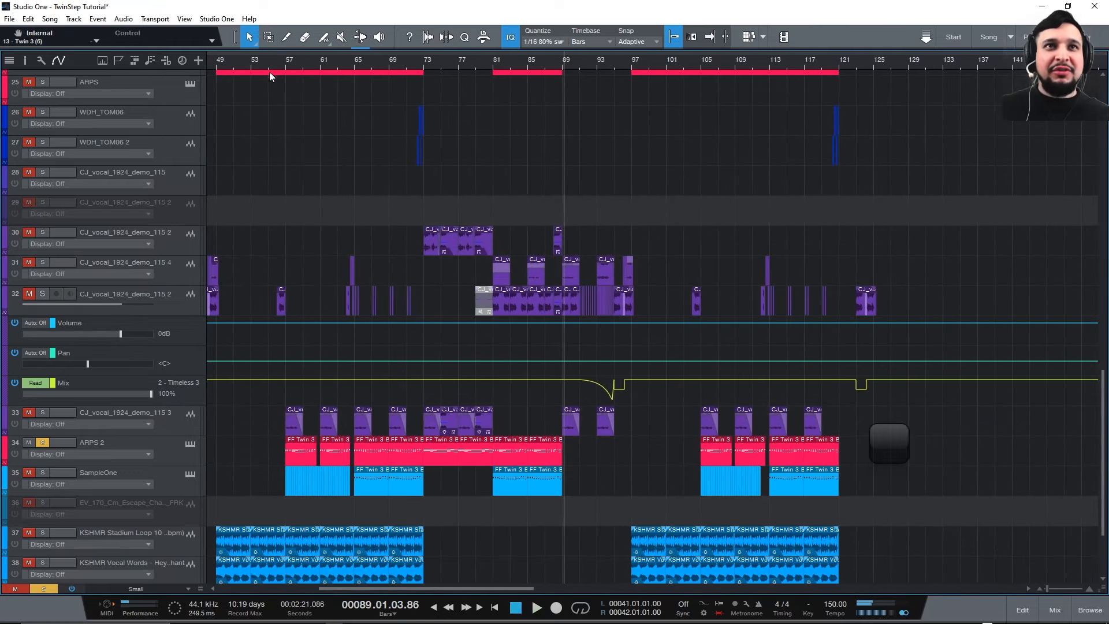
drag(287, 61, 271, 130)
key(space)
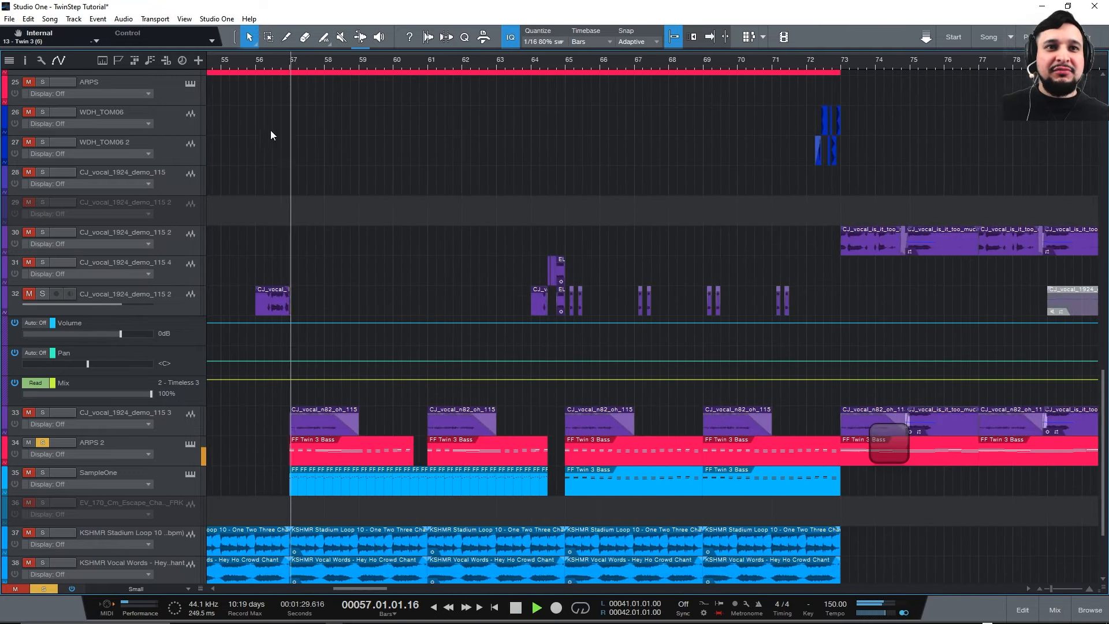
Open the ARPS 2 track's Twin 3 synth, stop playback at bar 58, and move the window to show all its controls.
click(190, 443)
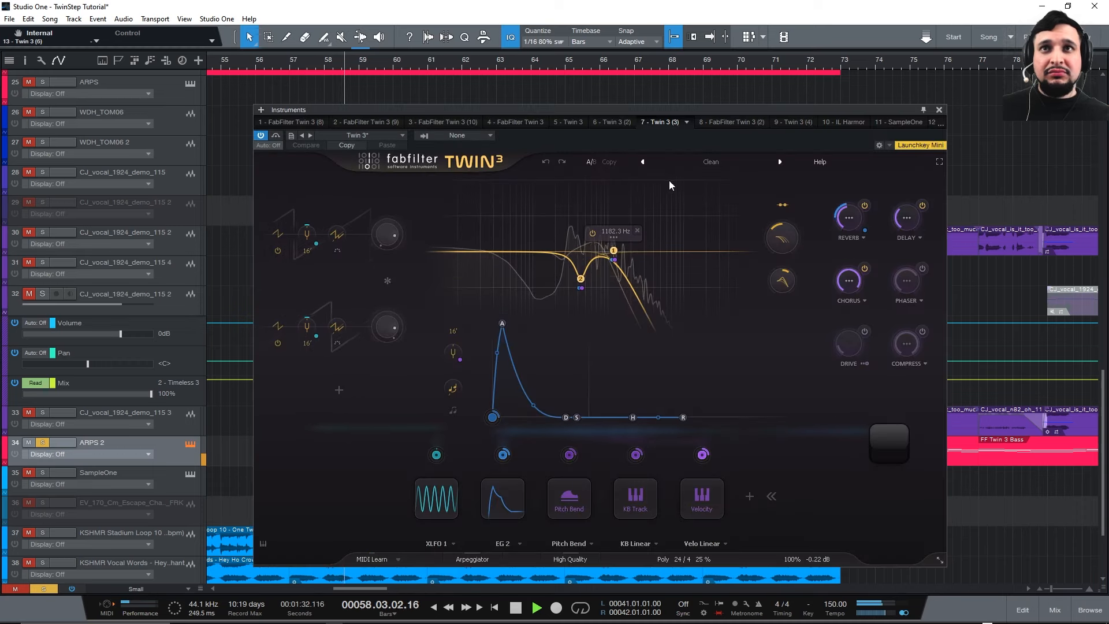
drag(688, 110, 665, 184)
click(323, 68)
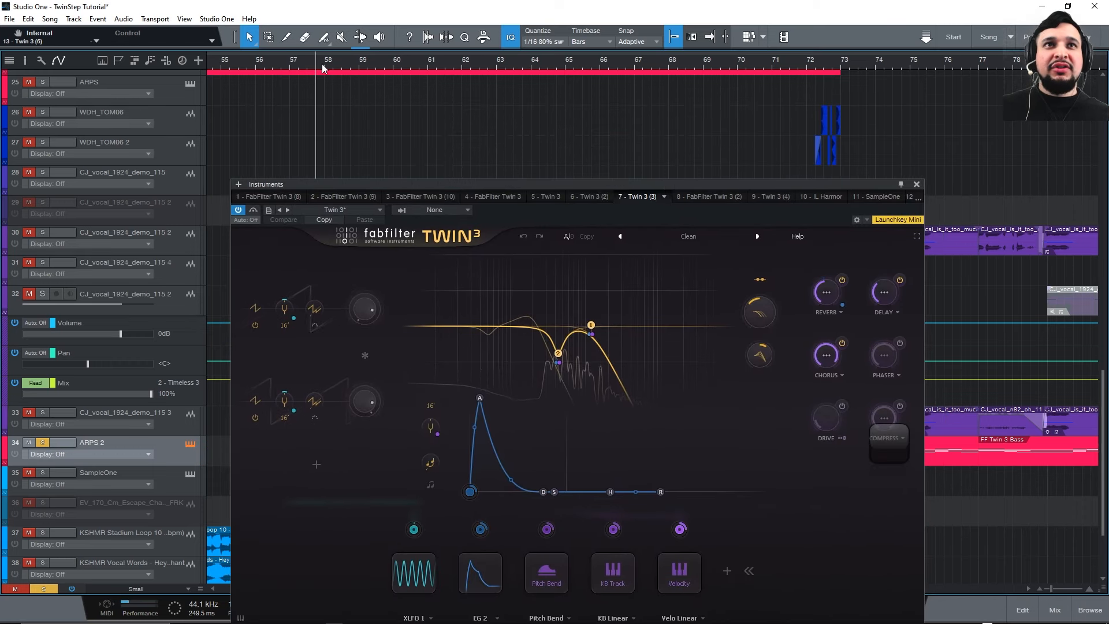
drag(411, 183, 369, 67)
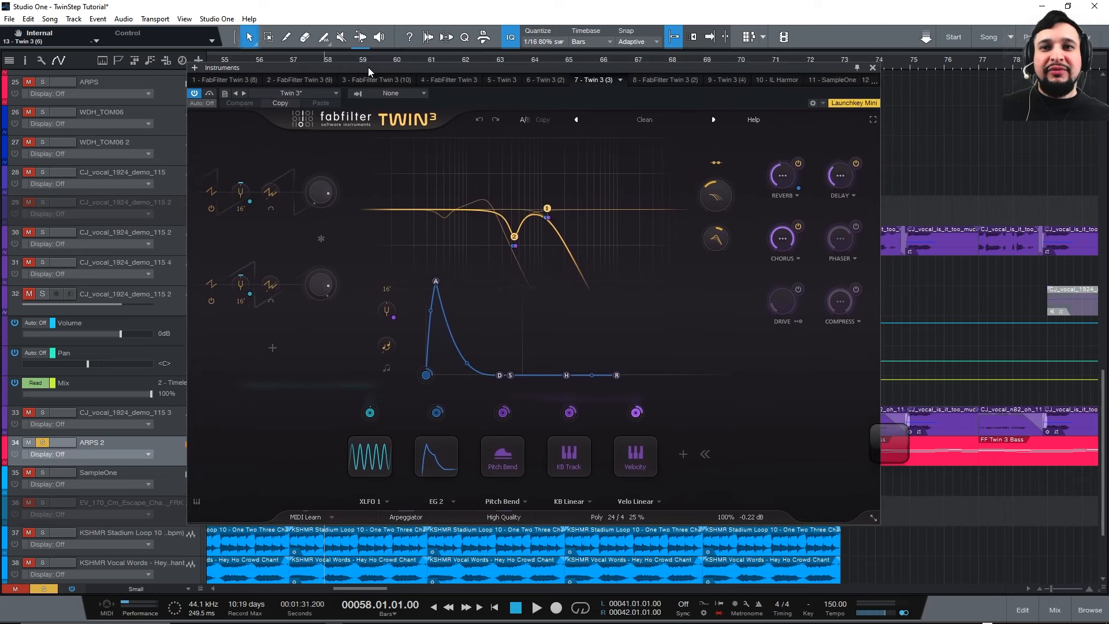
Examine the ARPS 2 Twin 3's voice and unison settings, the XLFO 1 and EG 2 modulation targets, and the EG 2 envelope.
click(587, 519)
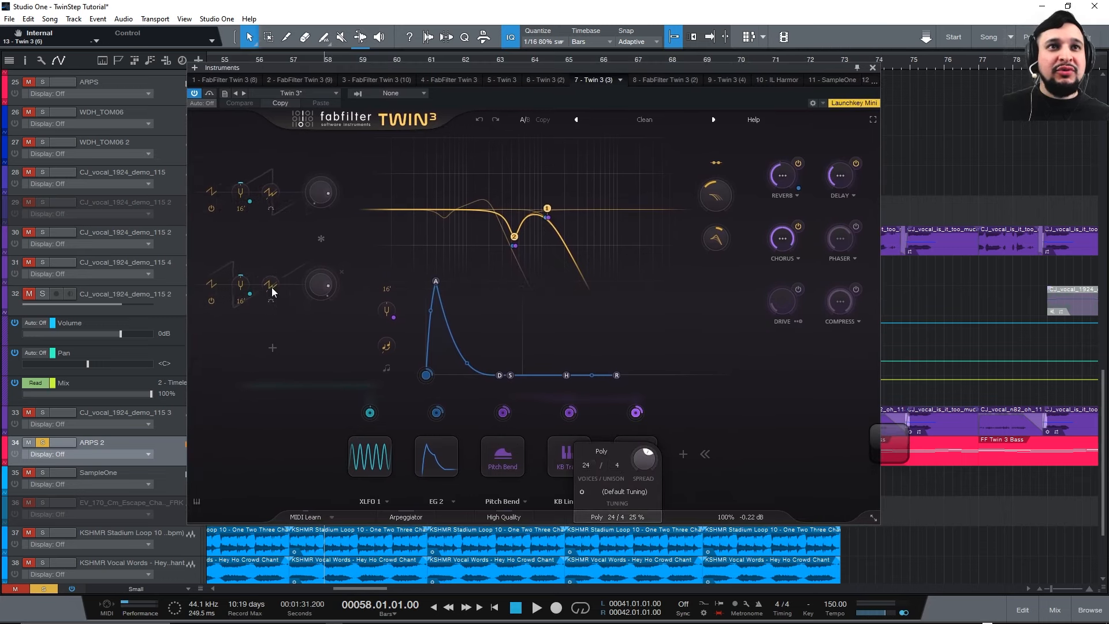
click(370, 413)
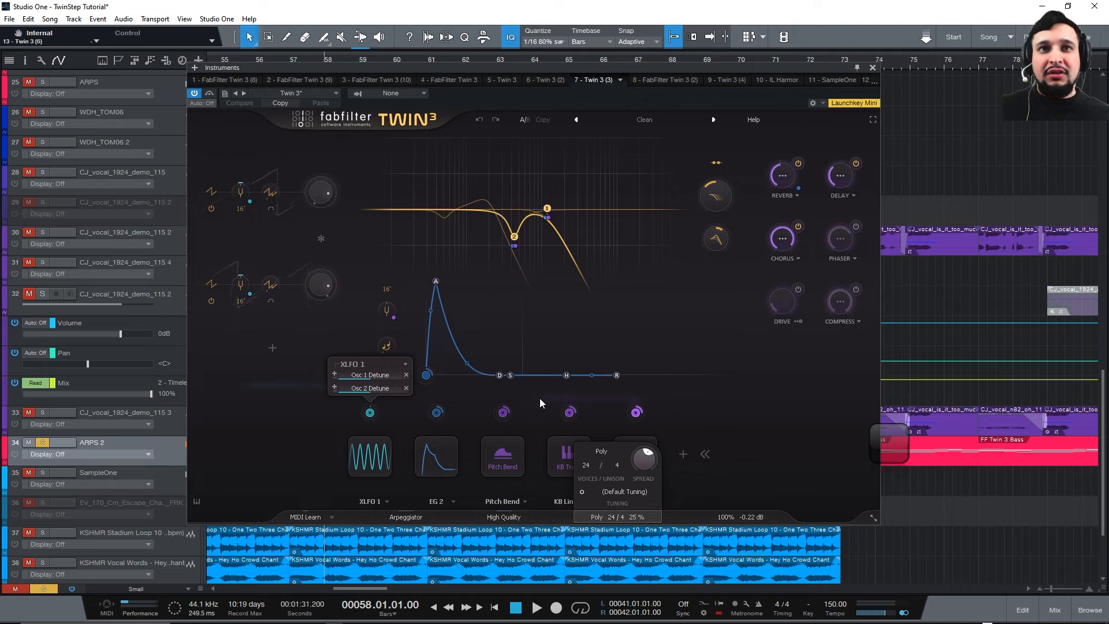
click(430, 460)
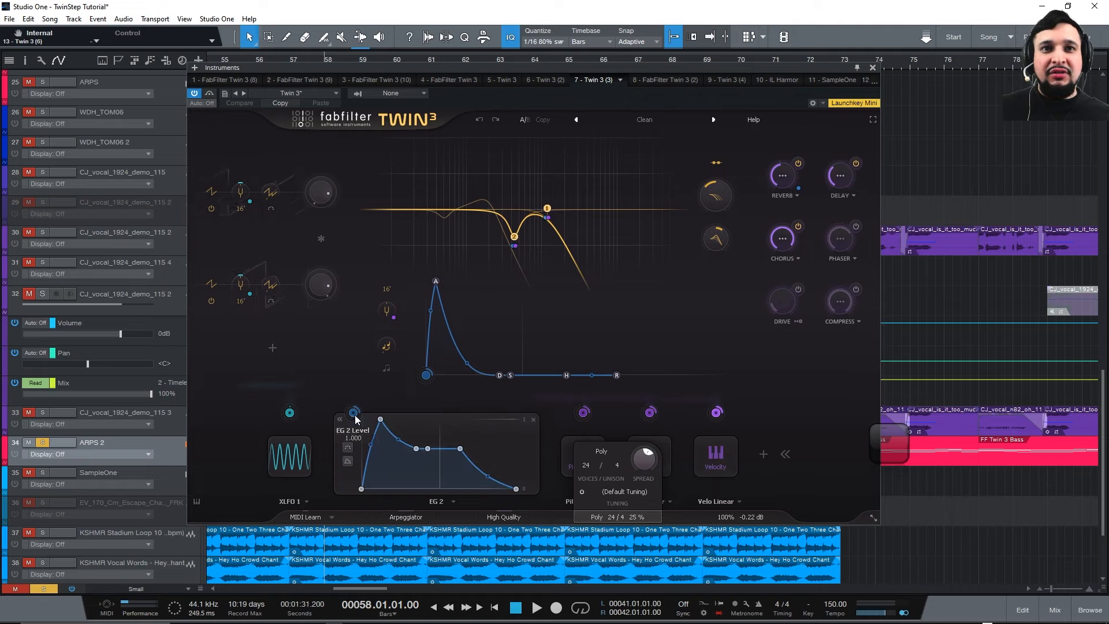
click(354, 414)
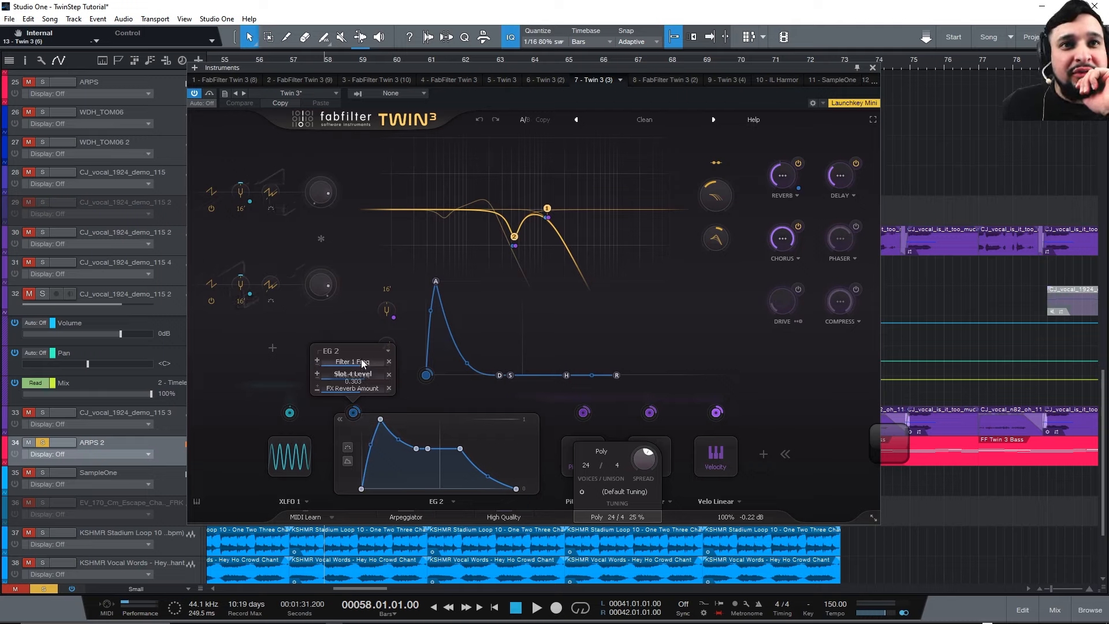
mouse_move(501, 248)
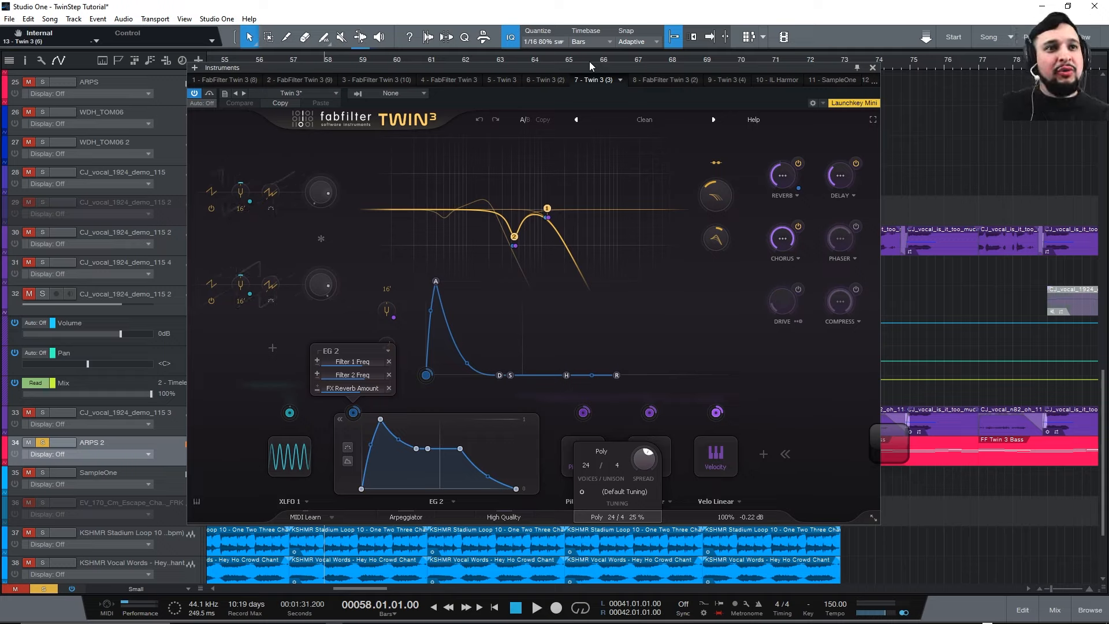
Play the soloed ARPS 2 part from bar 58 and examine its main envelope's attack and the EG 2 modulation targets.
key(space)
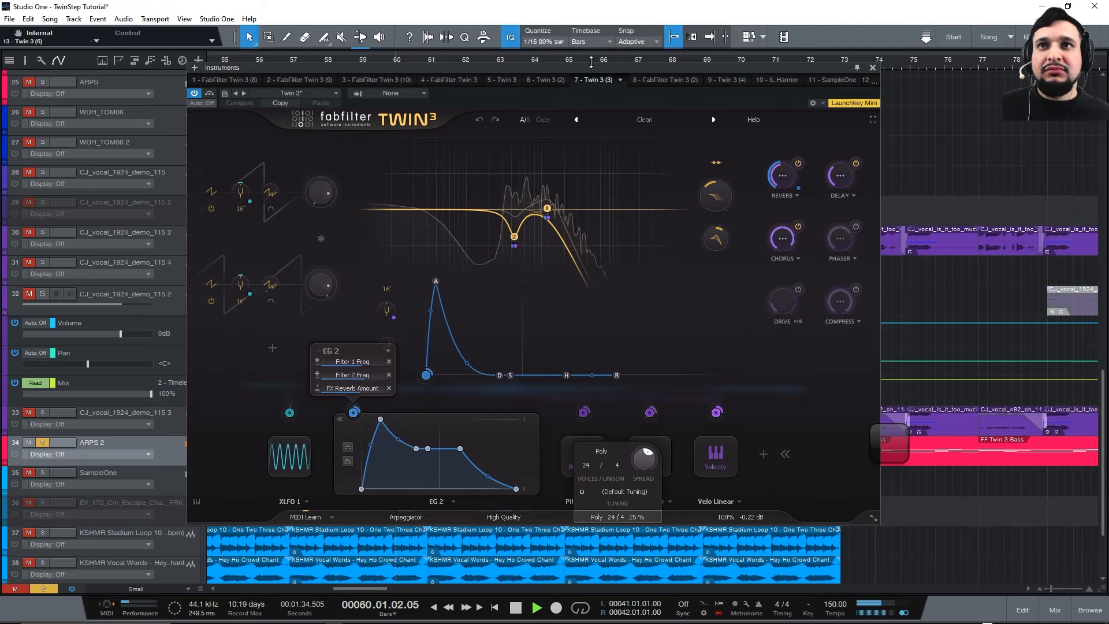
key(space)
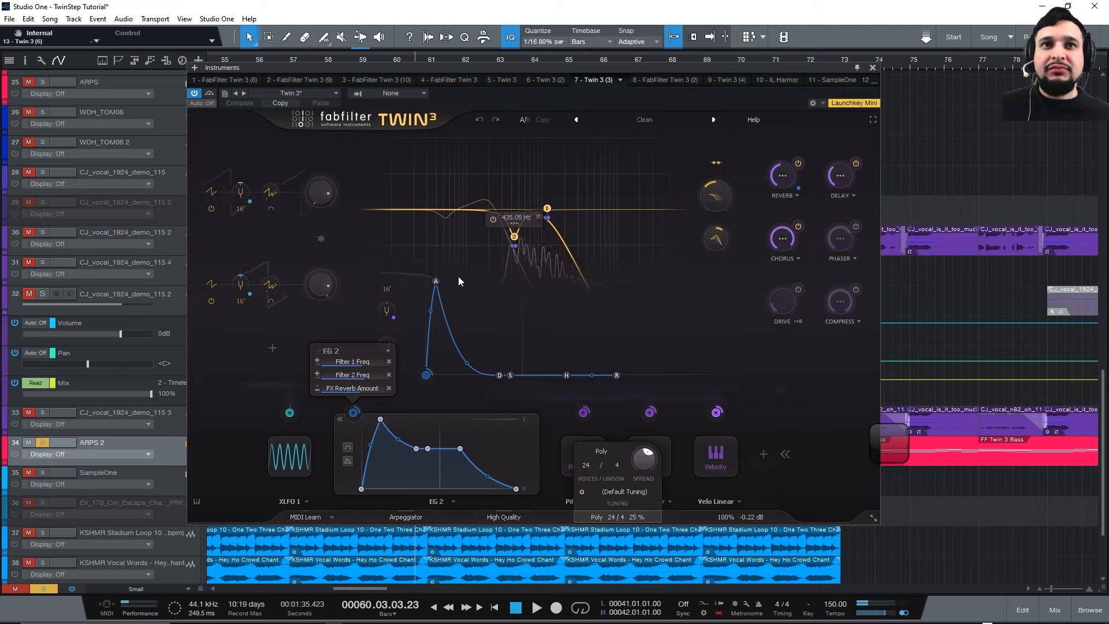
click(436, 283)
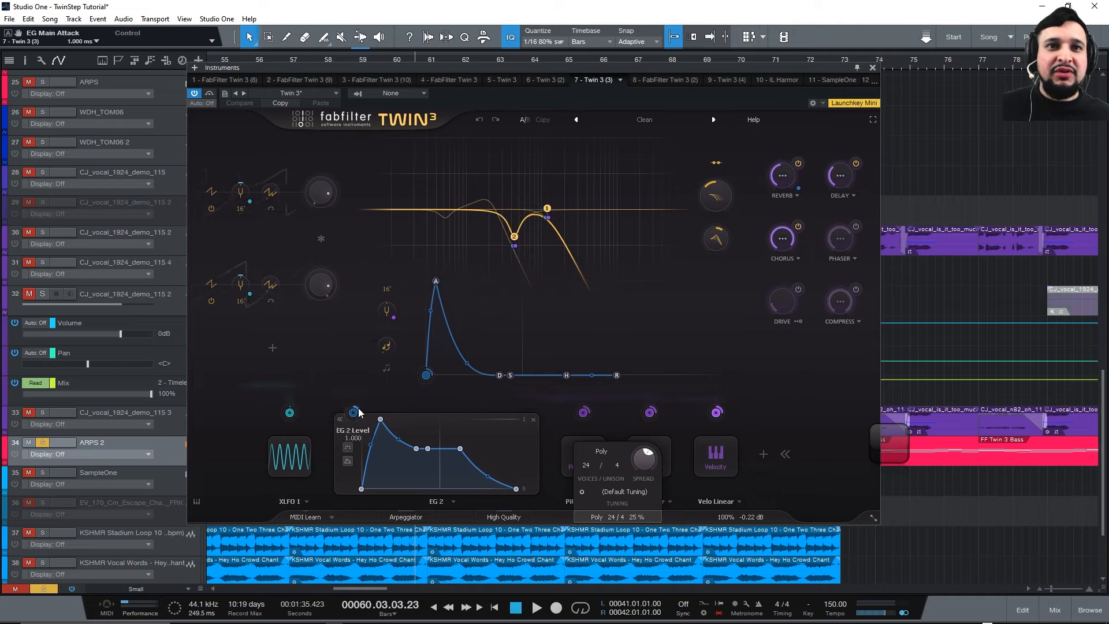
mouse_move(355, 416)
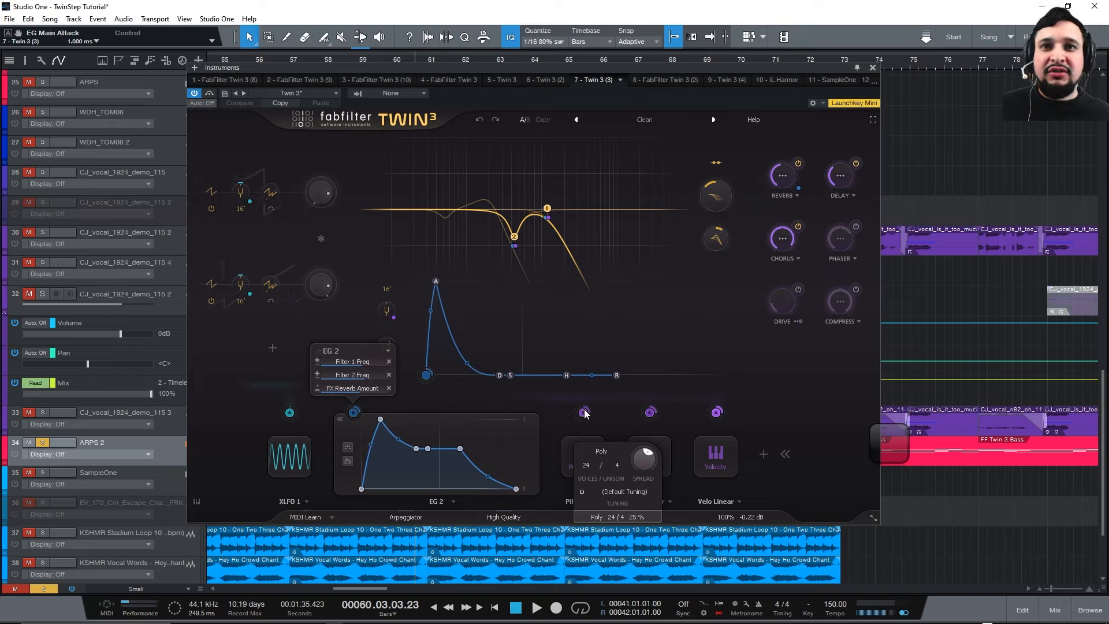
mouse_move(584, 412)
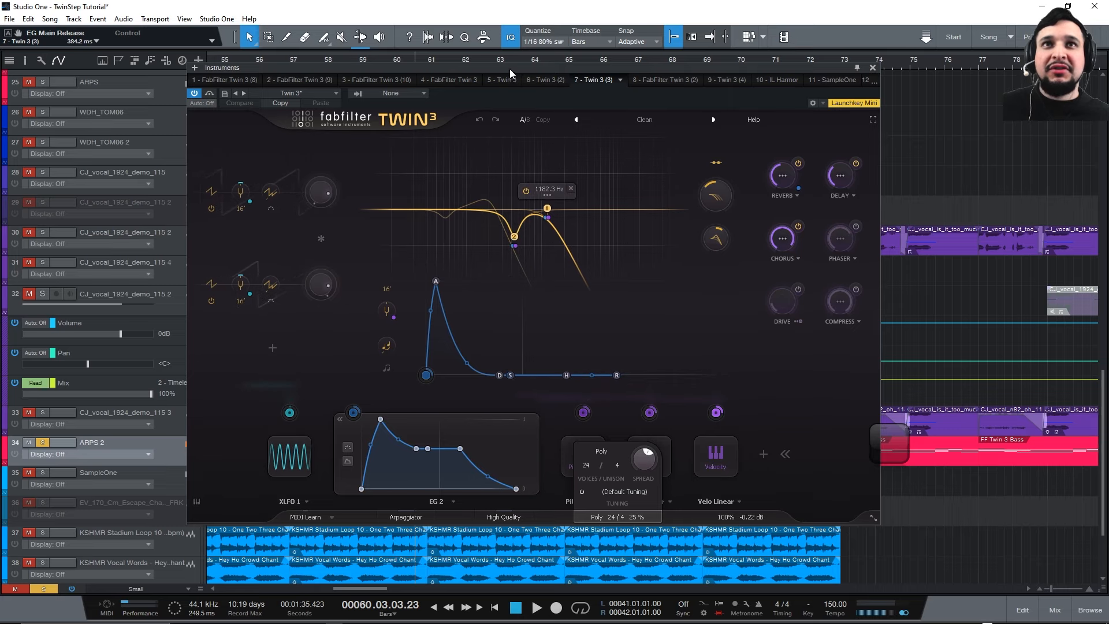
Close the ARPS 2 synth window, unsolo the track, and play the full arrangement from bar 56.
drag(509, 68, 528, 222)
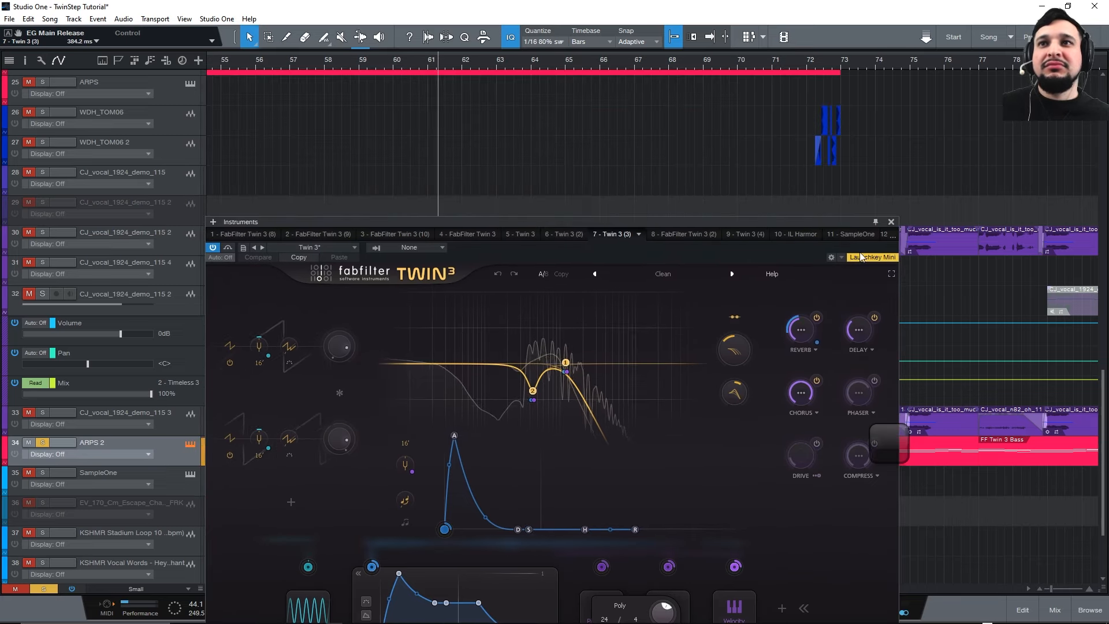
click(889, 223)
scroll(572, 252, down, 2)
scroll(582, 283, up, 3)
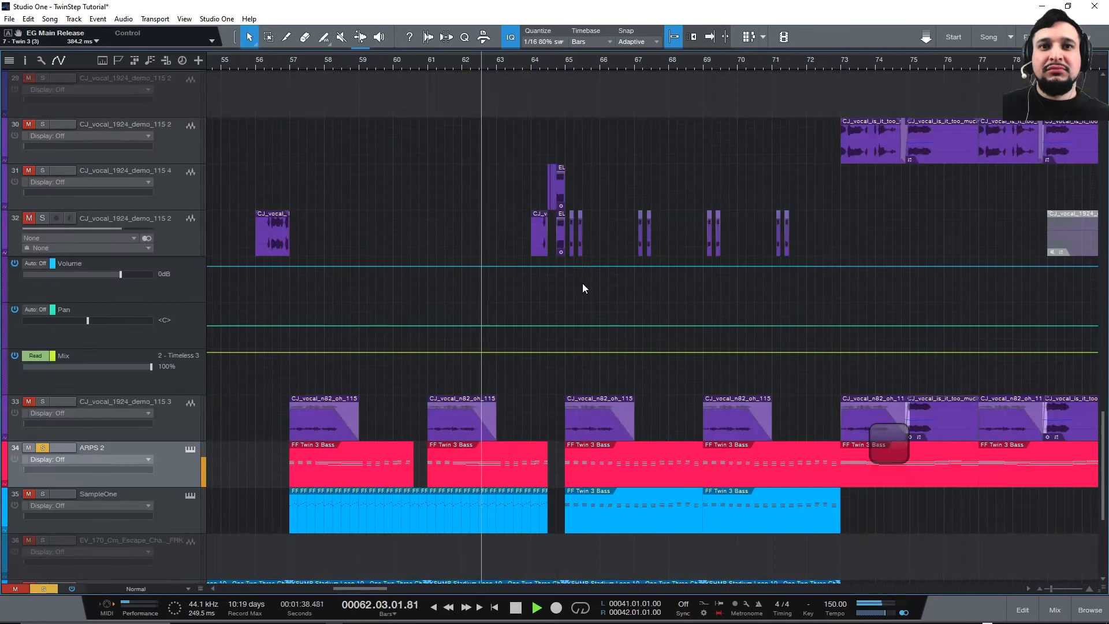
key(space)
click(256, 61)
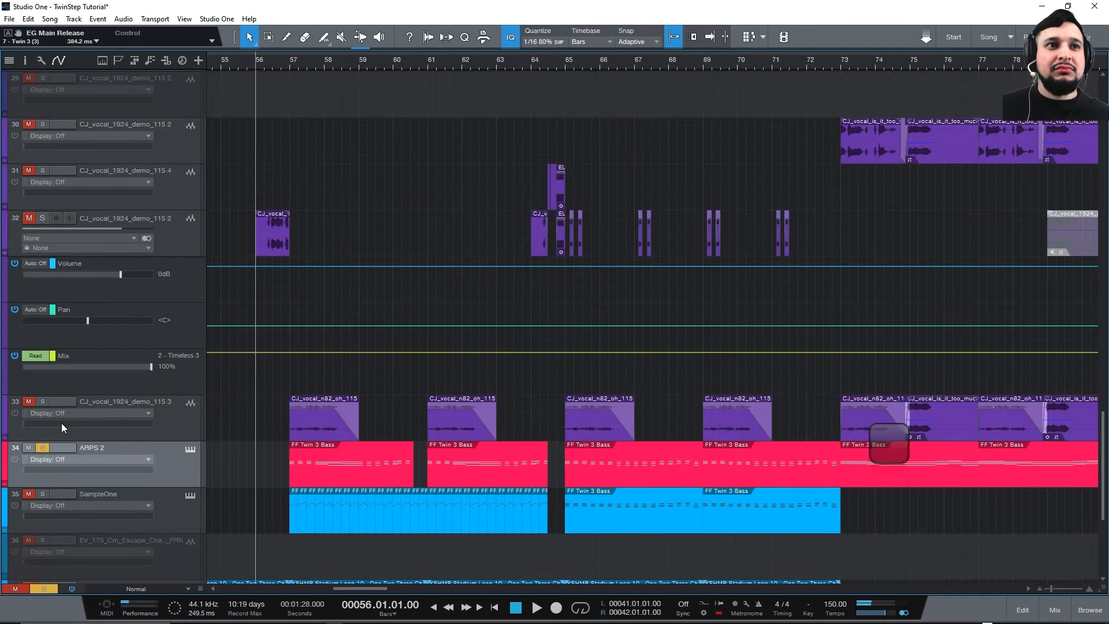
key(space)
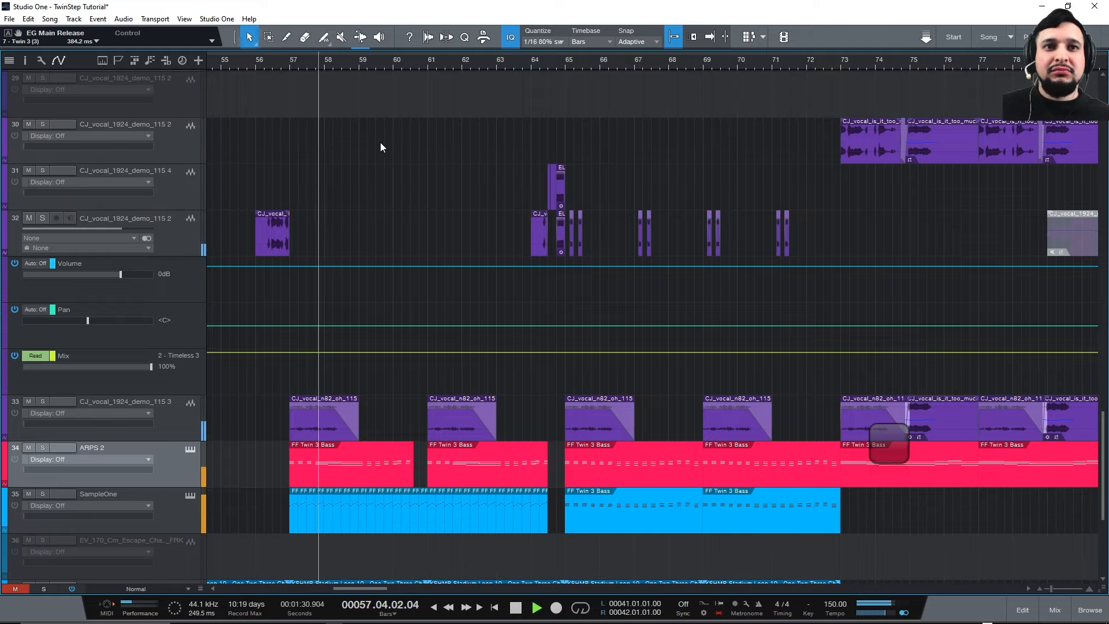
scroll(416, 237, down, 3)
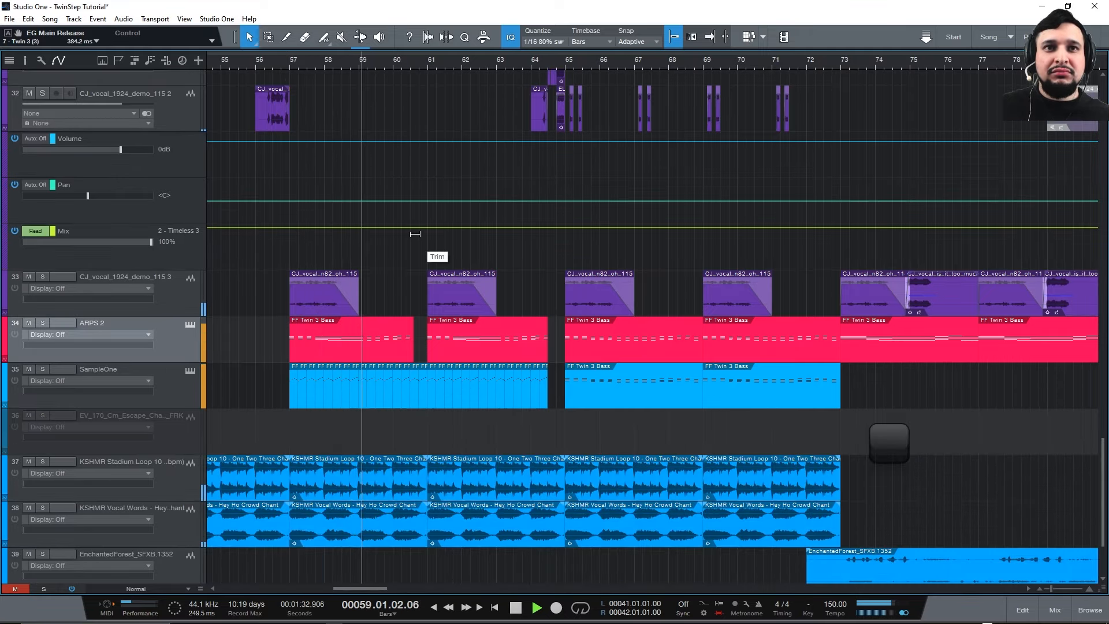
Solo the SampleOne track, play it from bar 57, and view its sampler instrument before closing it.
drag(402, 60, 631, 48)
key(space)
click(587, 65)
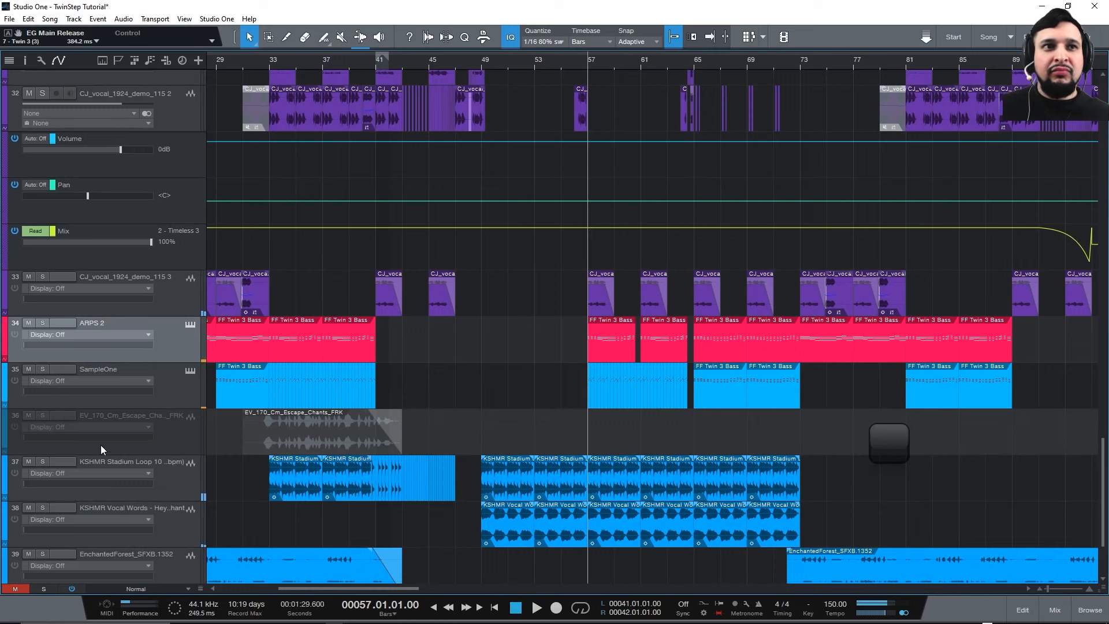
click(43, 371)
key(space)
click(192, 372)
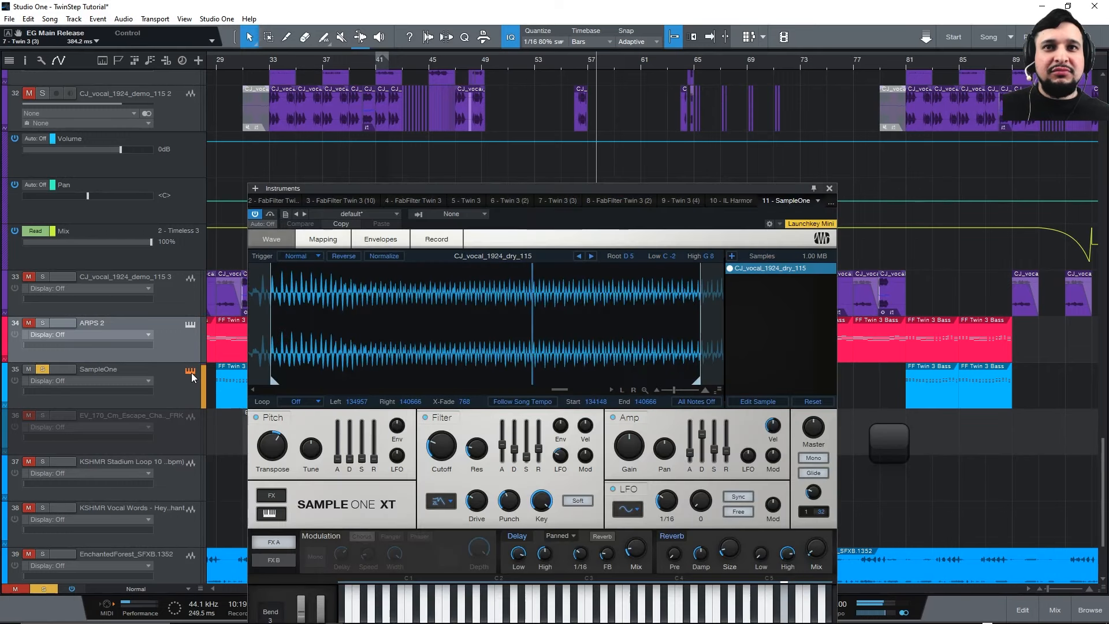
click(192, 372)
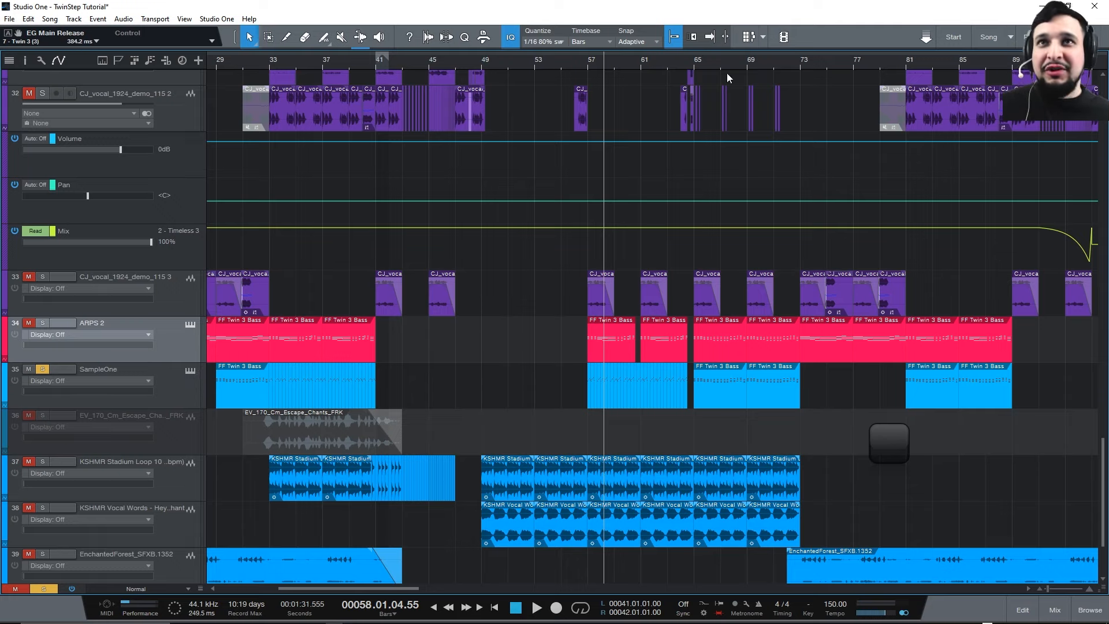
Play the soloed SampleOne part from around bar 65 and bring the other tracks back in by unsoloing it.
click(690, 67)
key(space)
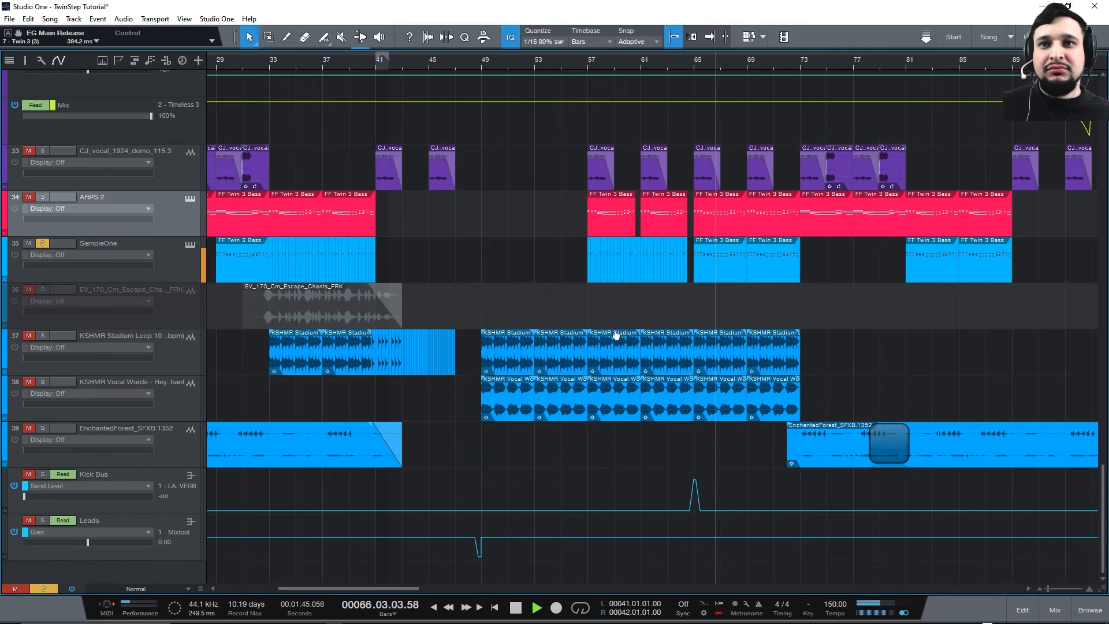
scroll(609, 338, down, 3)
scroll(609, 338, up, 3)
scroll(600, 337, up, 2)
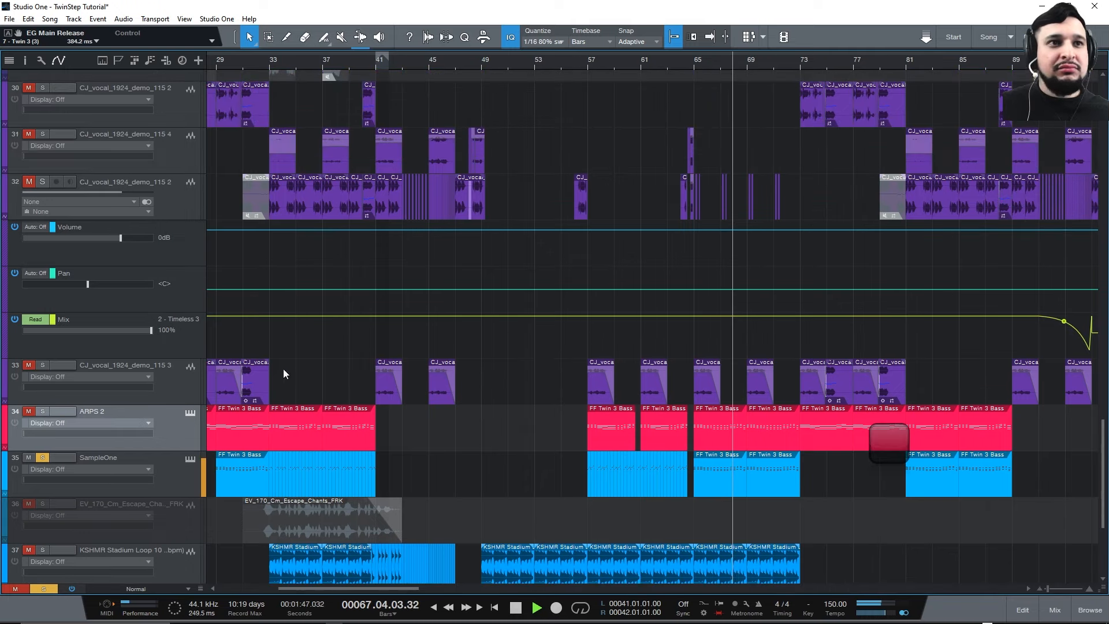
click(43, 456)
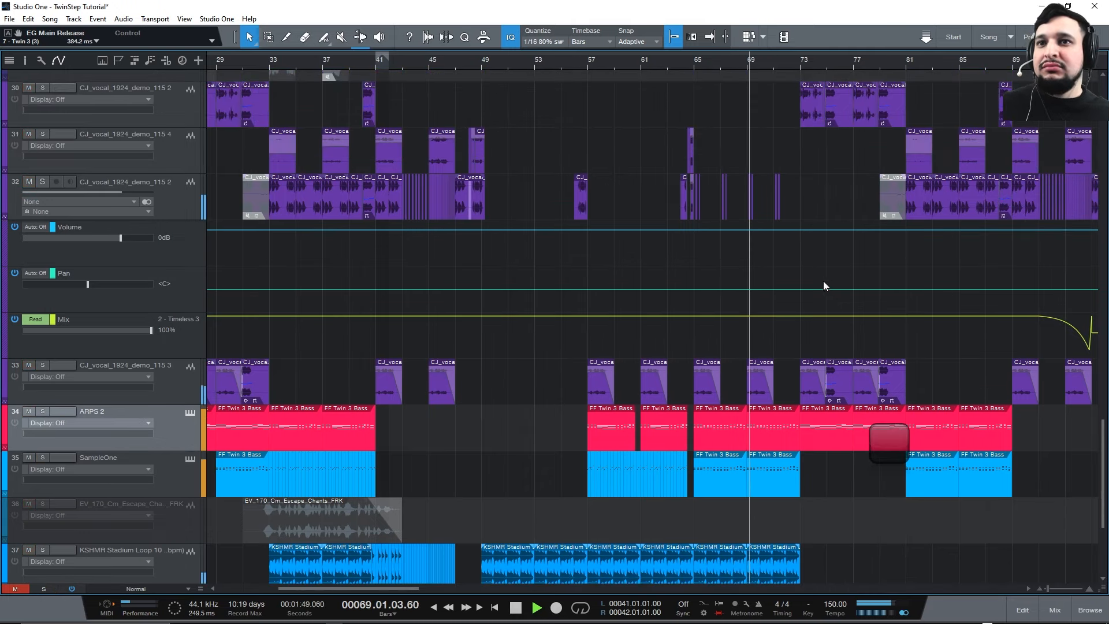
Locate the FF Twin 3 Bass 3 automation lanes and play the full mix from around bar 65.
drag(789, 63, 441, 233)
scroll(441, 233, up, 15)
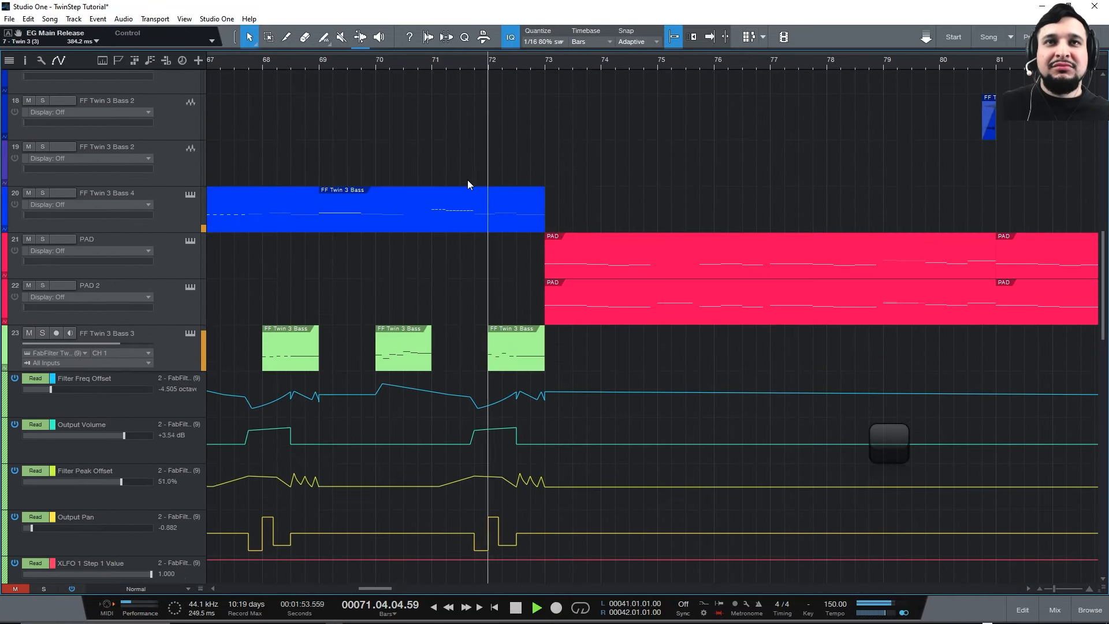
drag(473, 60, 642, 42)
key(space)
drag(606, 75, 565, 78)
click(531, 62)
scroll(590, 129, down, 3)
key(space)
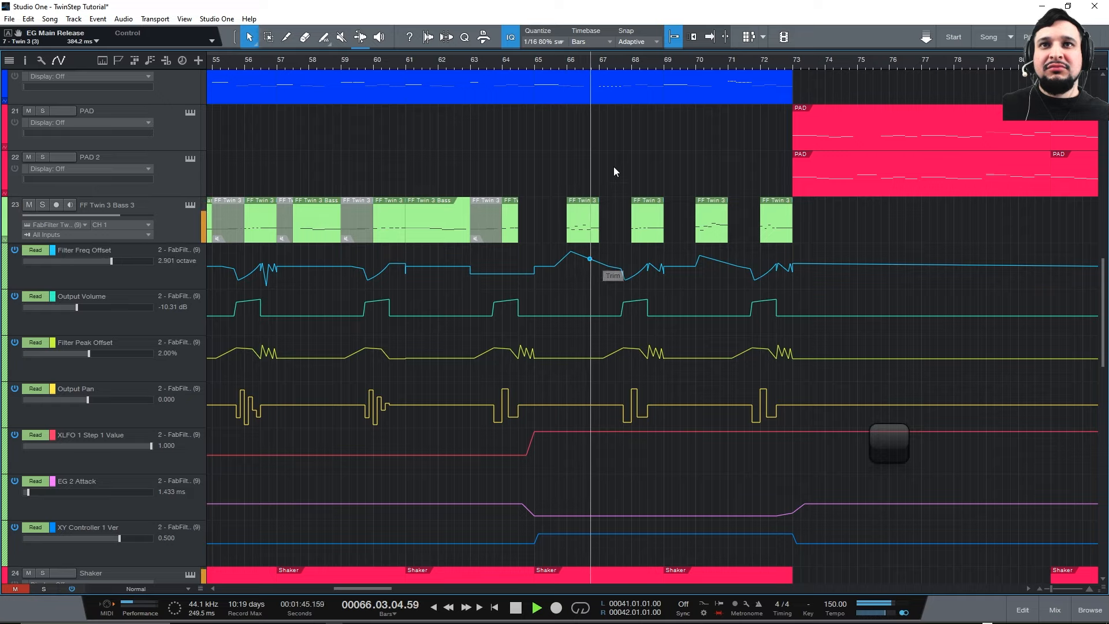
Follow the FF Twin 3 Bass 3 automation close up through bar 68 and set the playback position to bar 68.
scroll(658, 94, up, 5)
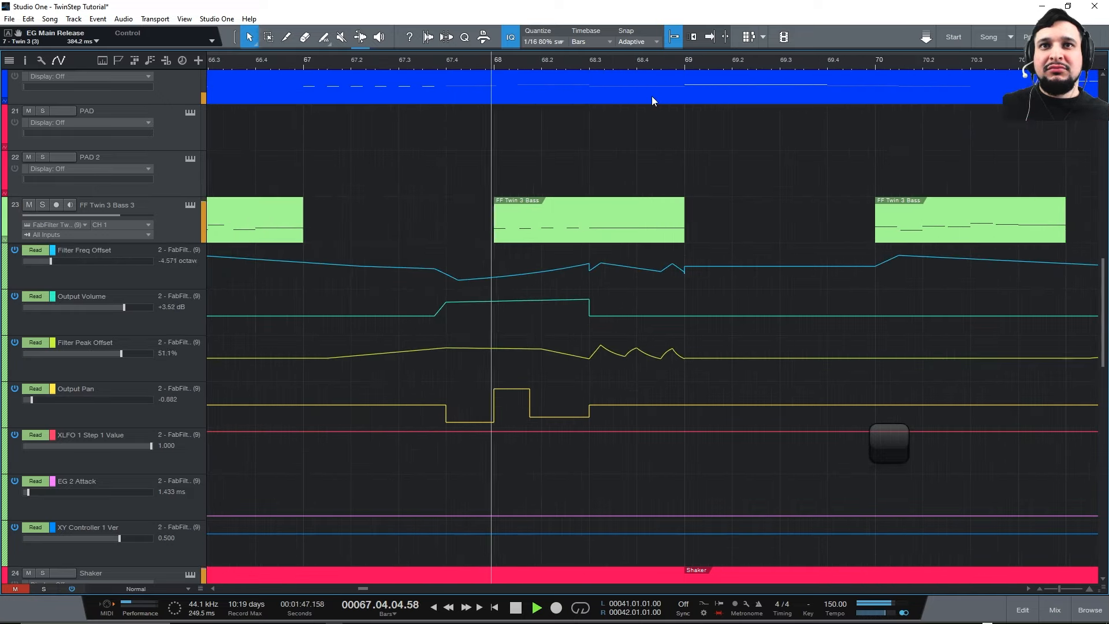
key(space)
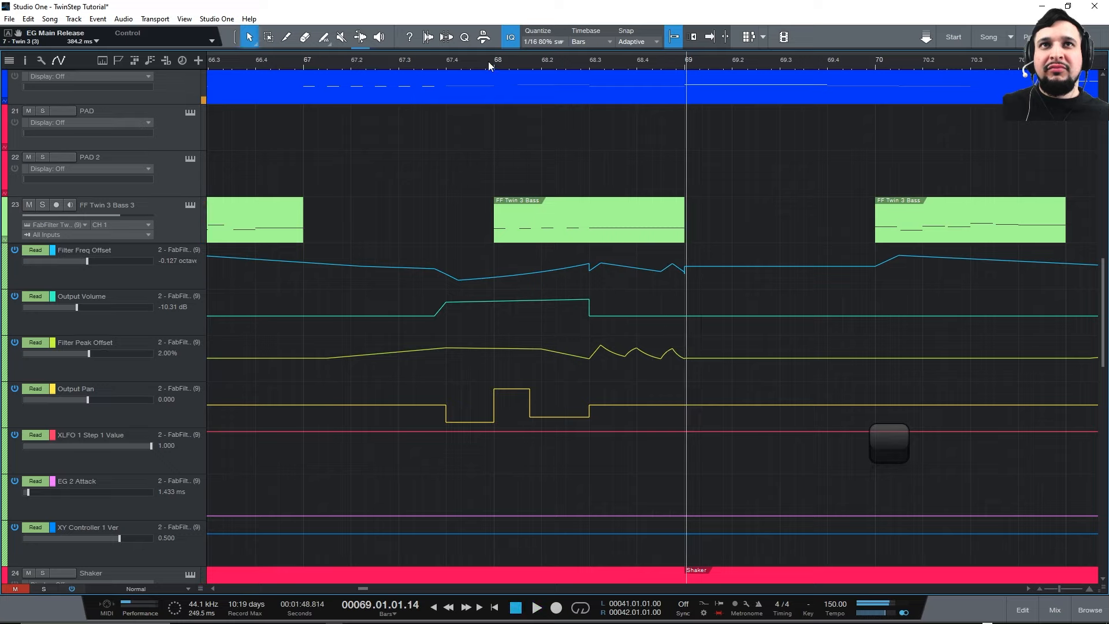
click(487, 61)
click(495, 64)
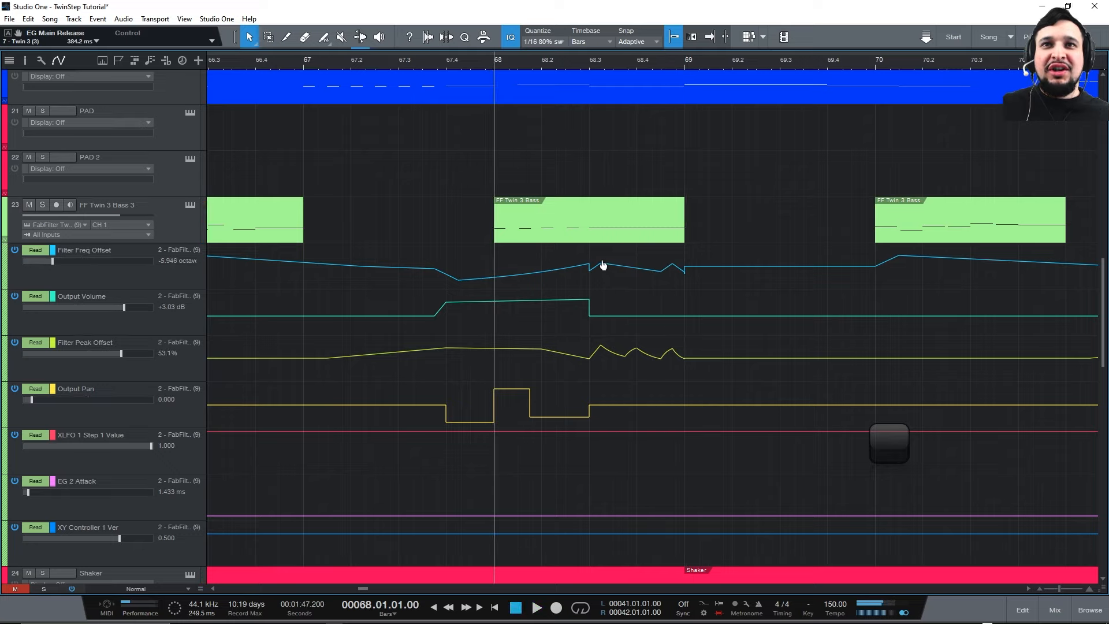
Try moving the Filter Freq Offset automation point just after 68.3 to beat 68.4 and play the result from bar 68.
click(603, 265)
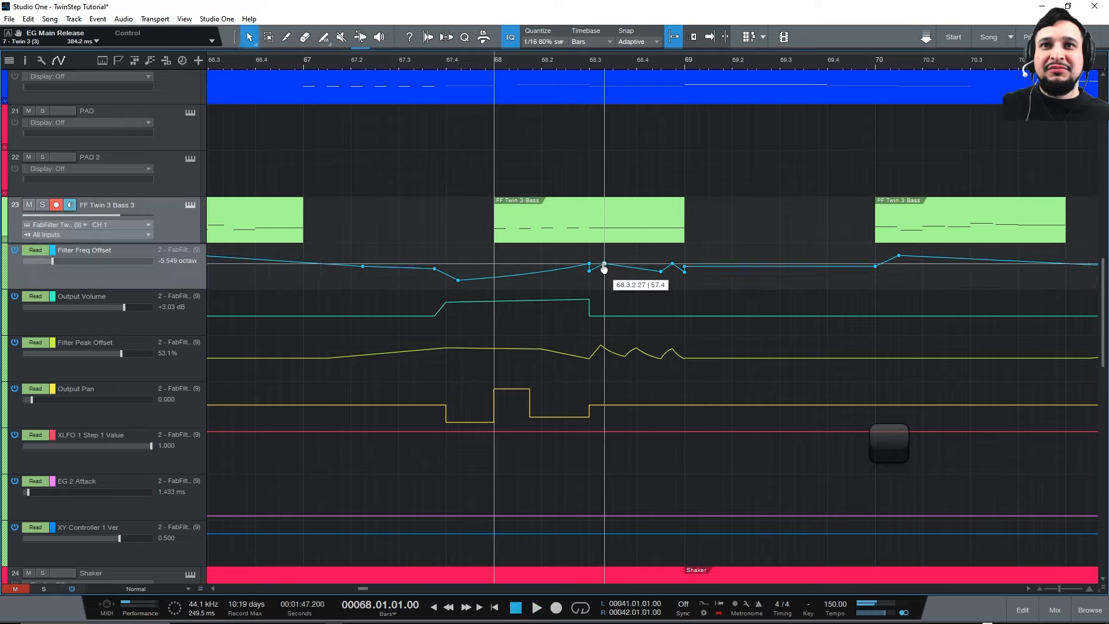
drag(604, 267, 638, 268)
key(space)
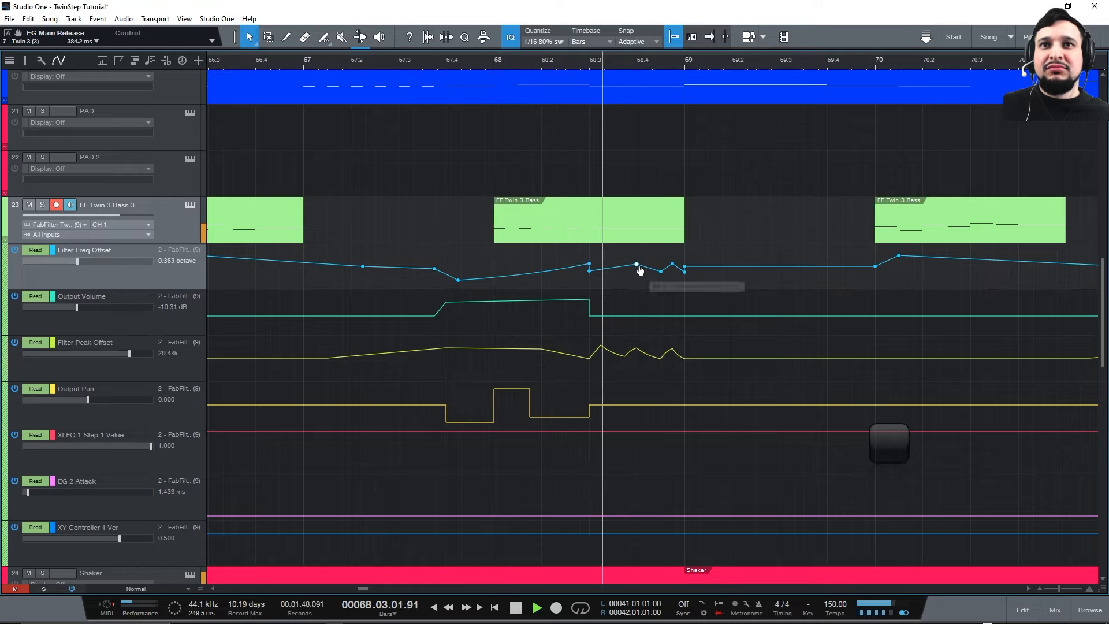
key(space)
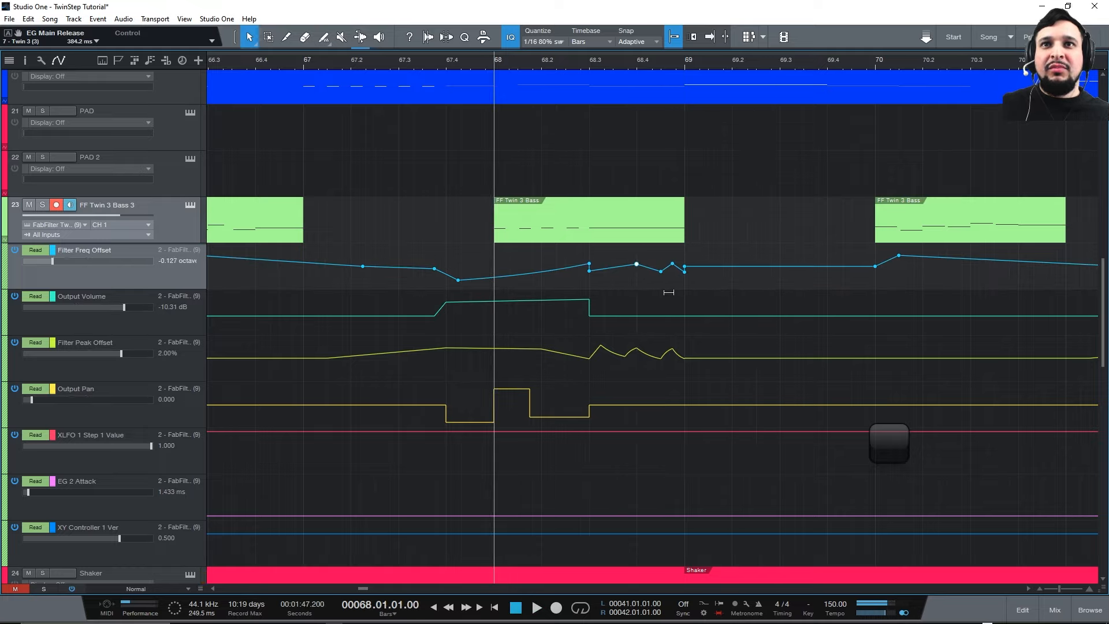
Try lowering the Filter Freq Offset point at 68.4, listen from bar 68, and undo both point moves.
drag(637, 264, 639, 282)
key(space)
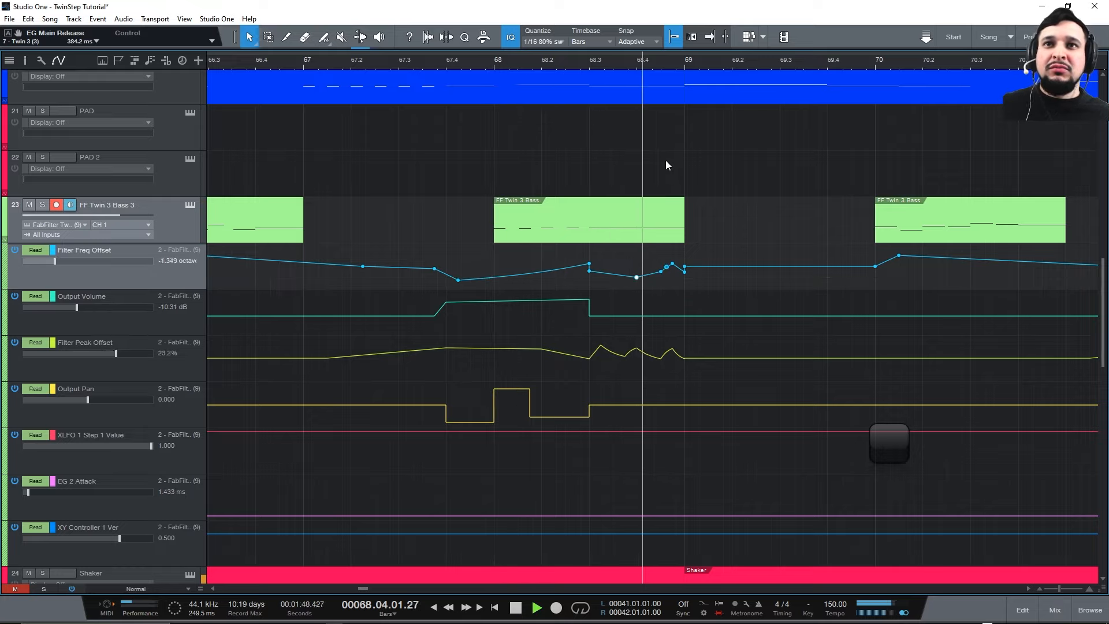
key(space)
key(ctrl+z)
key(ctrl+z)
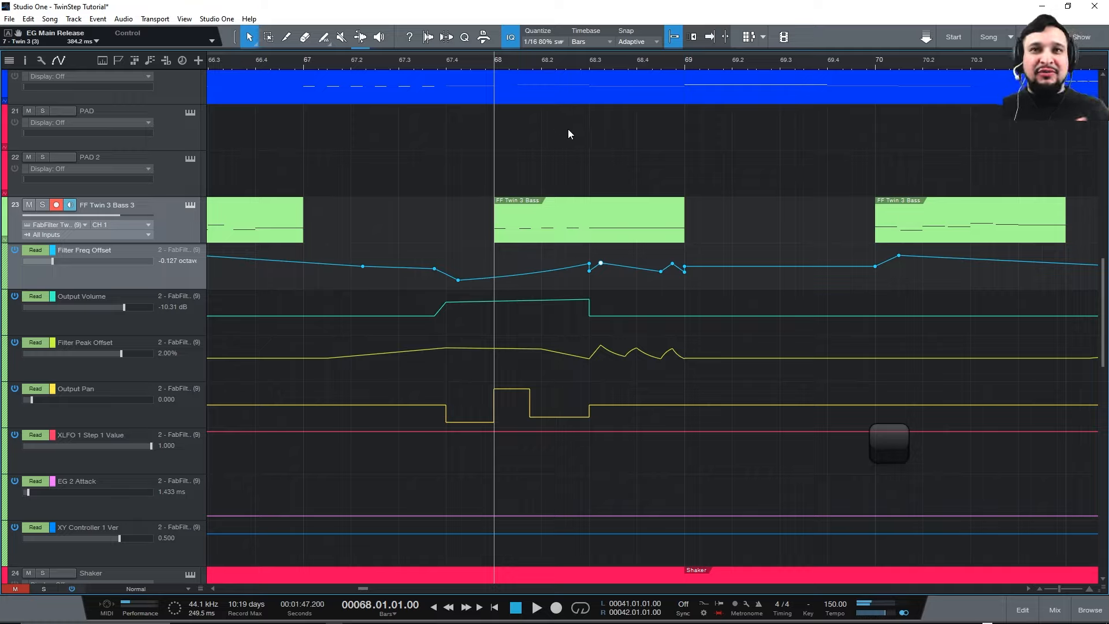
Play the mix from bar 68 through bar 72, following the FF Twin 3 Bass 3 automation.
key(space)
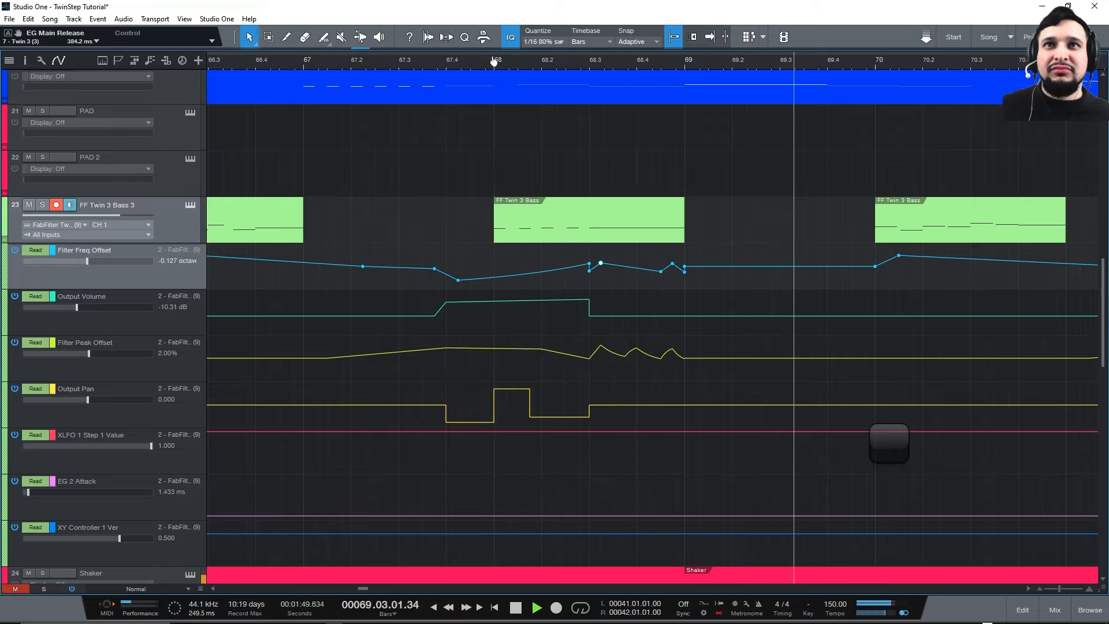
drag(421, 62, 403, 47)
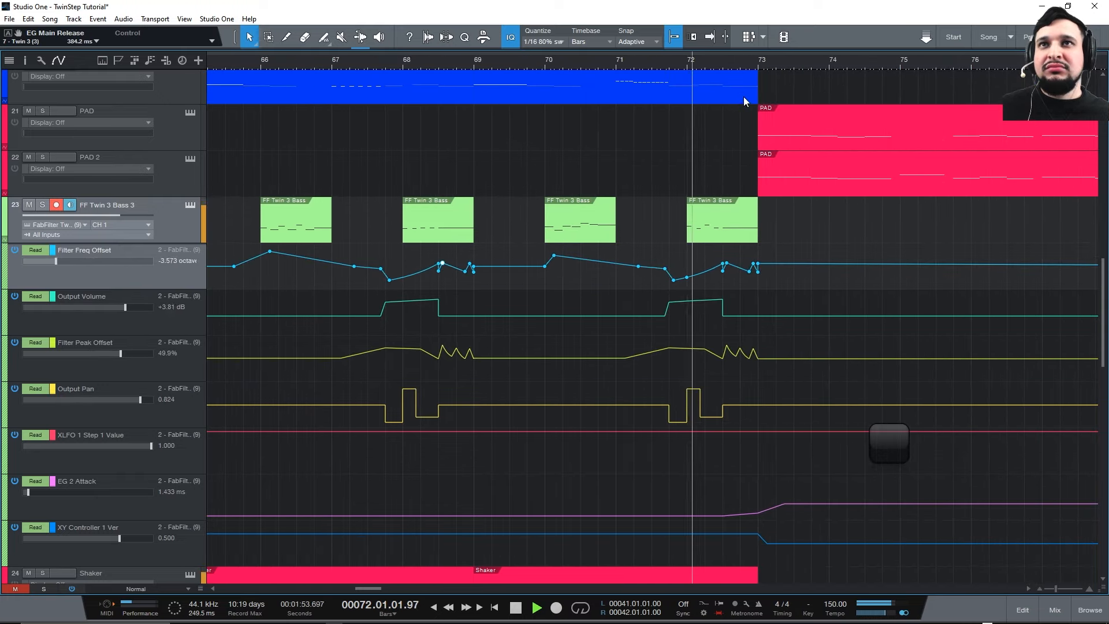
drag(726, 62, 570, 61)
key(space)
Play the earlier bass automation variations from bar 60 and again from bar 56.
click(421, 64)
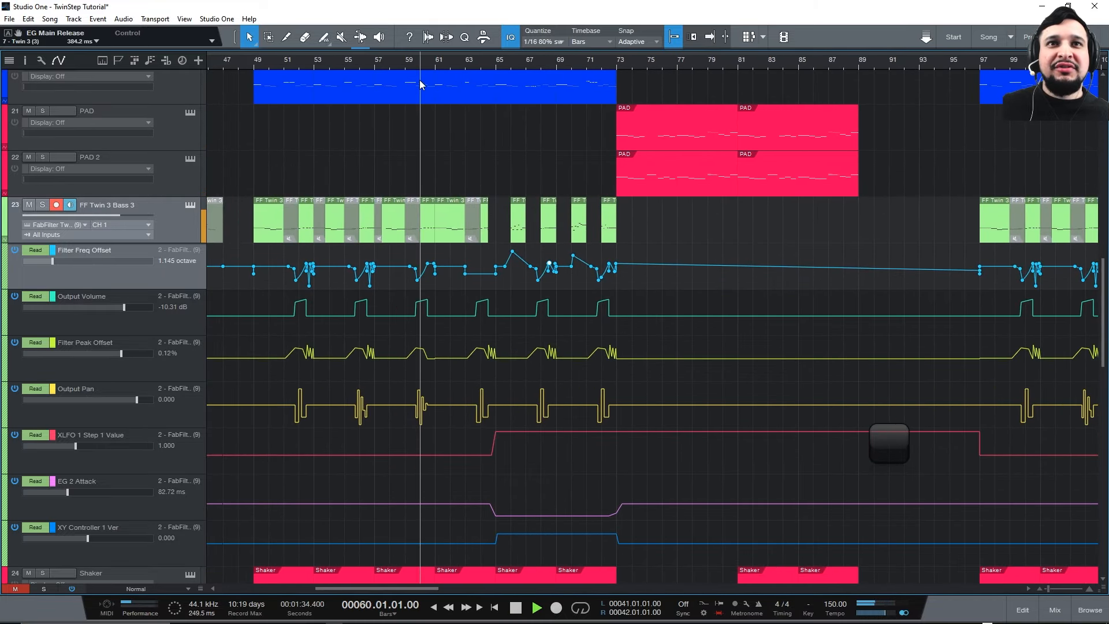
key(space)
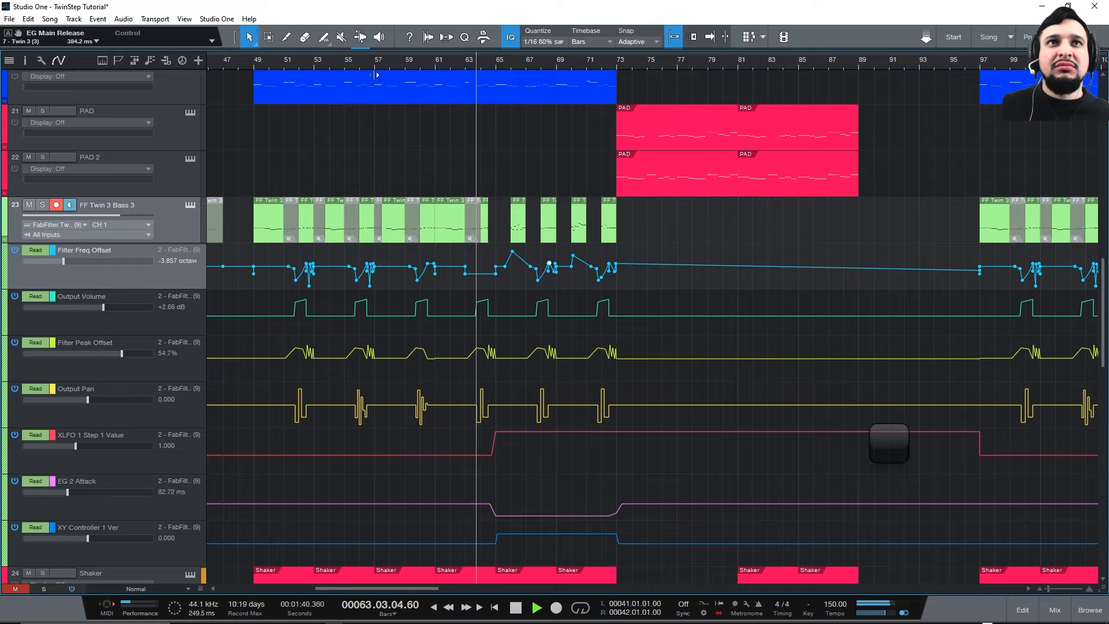
drag(371, 68, 427, 88)
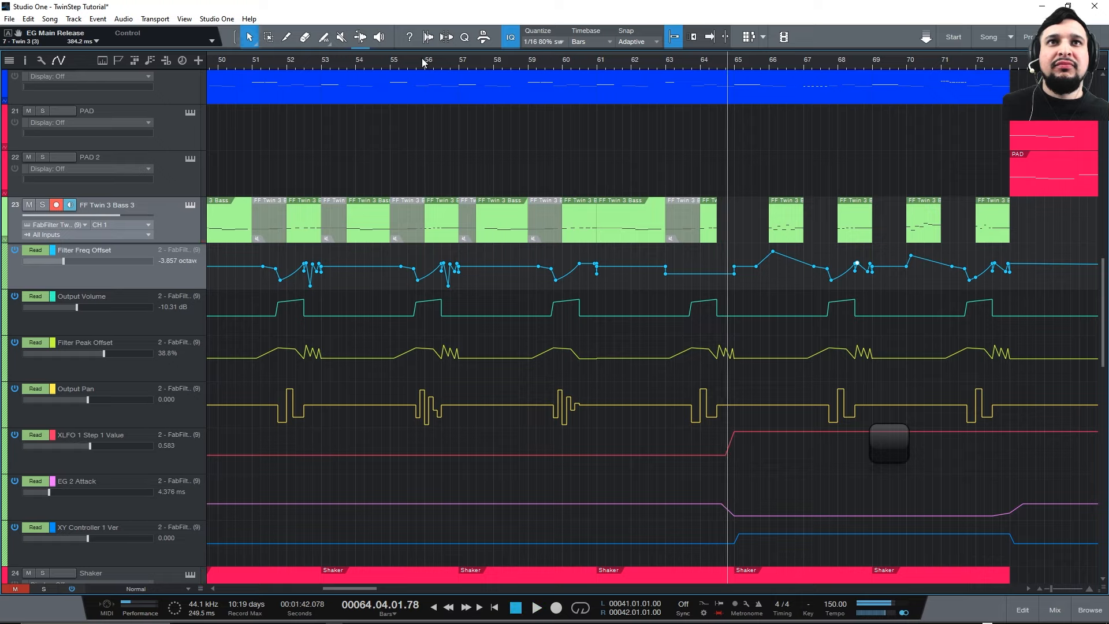
click(432, 64)
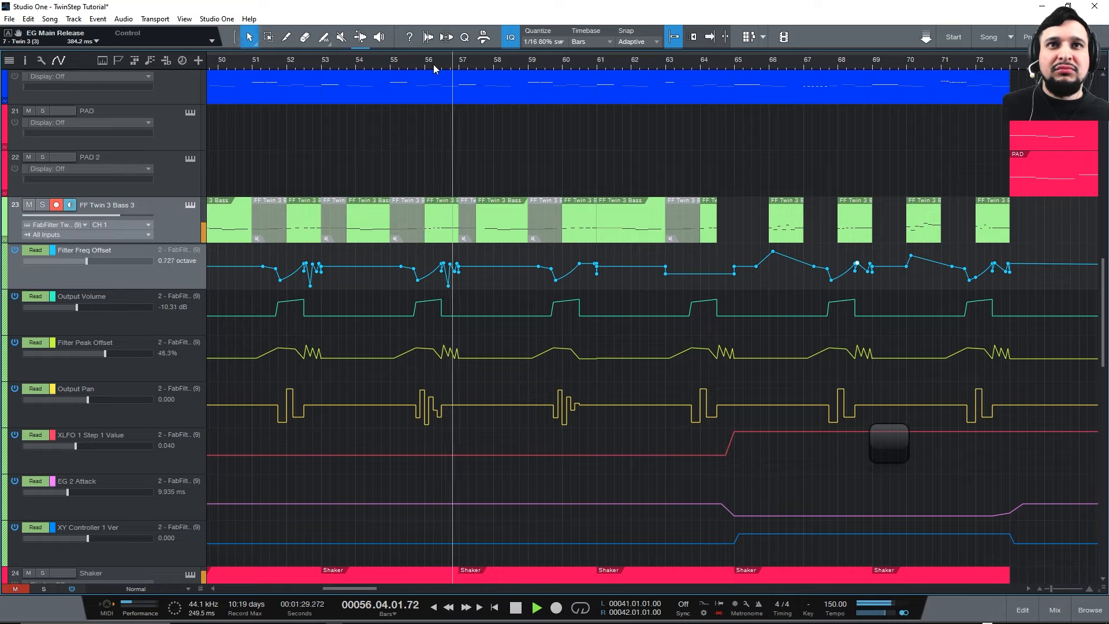
Solo the FF Twin 3 Bass 3 track and play its automated bass fill from bar 56.
key(space)
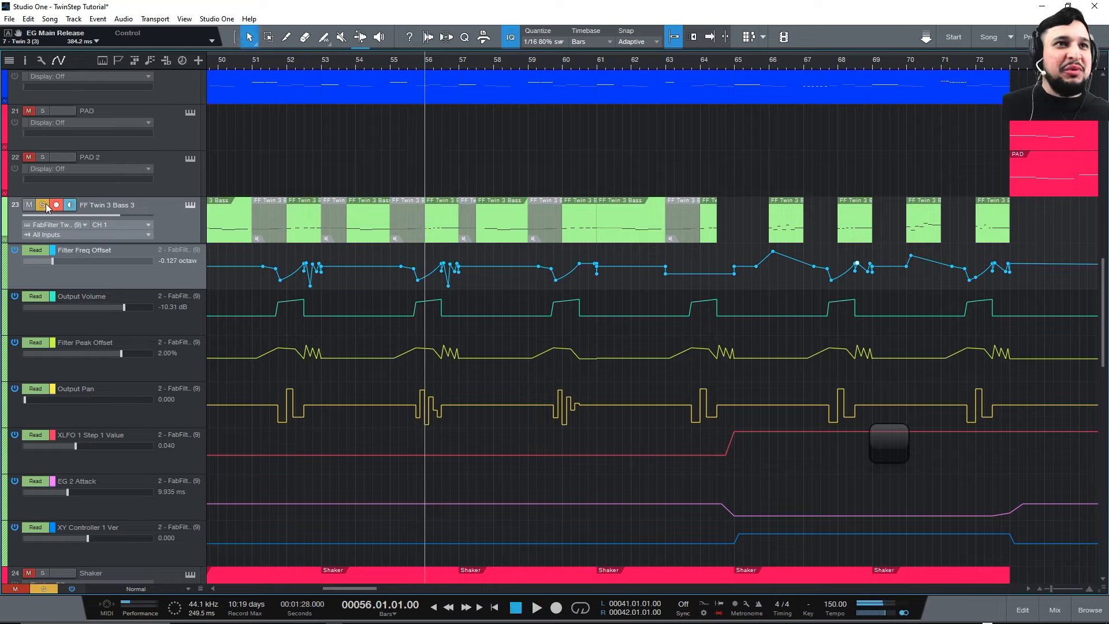
drag(437, 71, 435, 95)
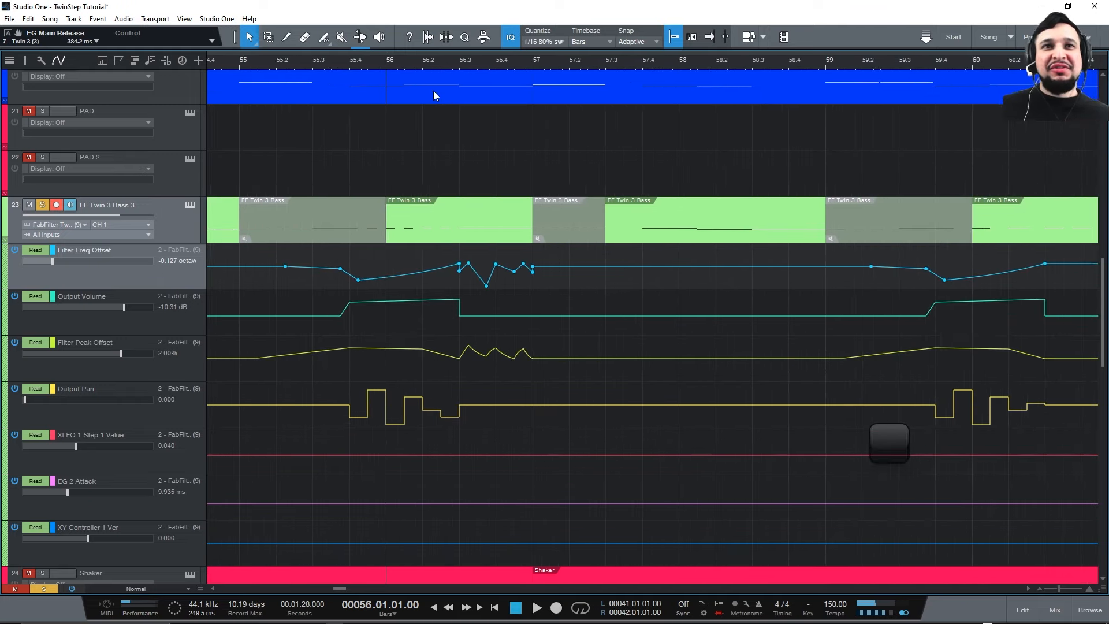
key(space)
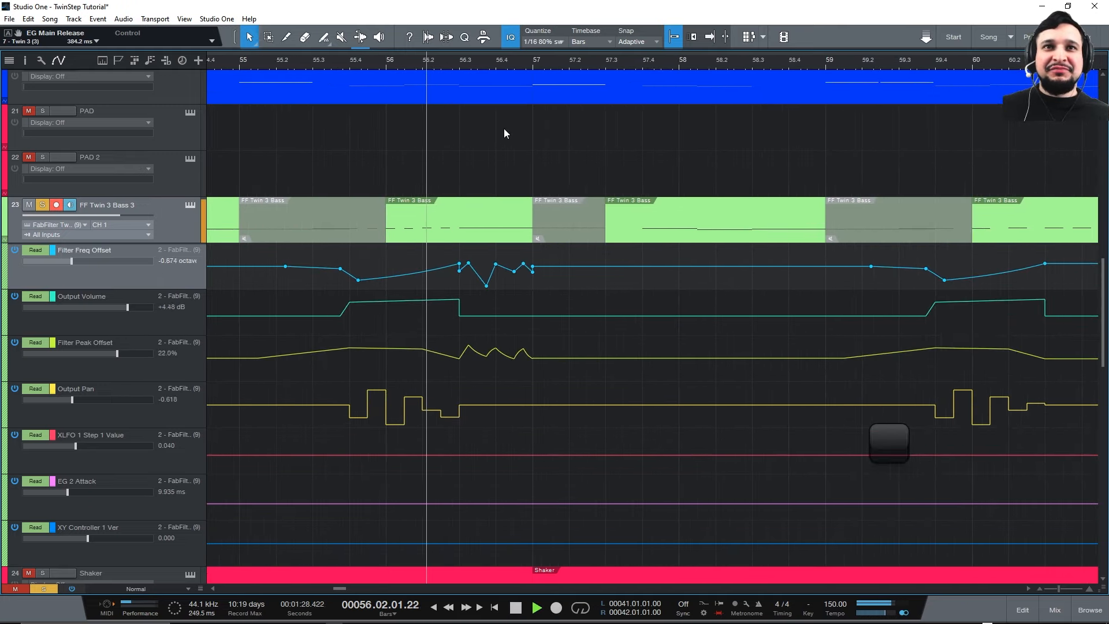
Try lowering the Filter Freq Offset point just past 56.4 to about -2 octaves and listen to the soloed bass fill from 56.3.
click(458, 68)
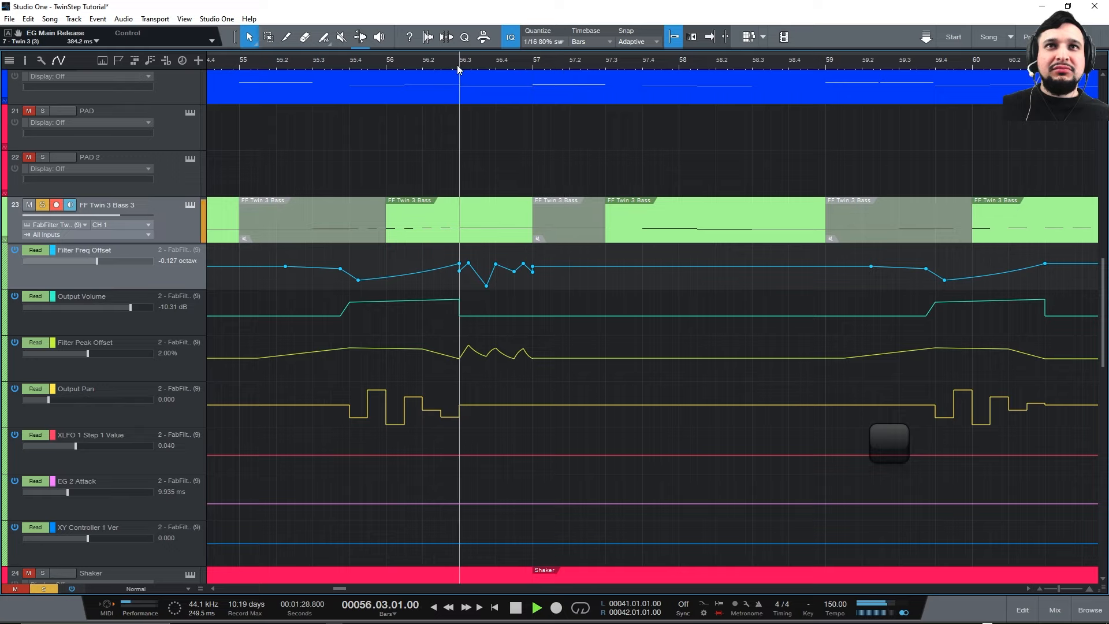
key(space)
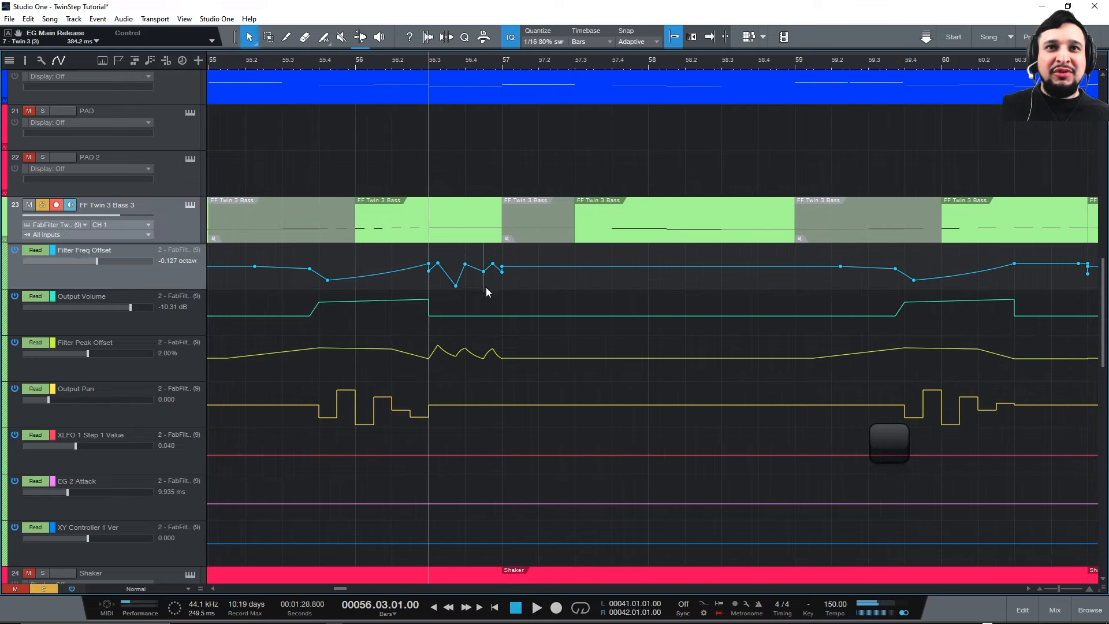
drag(483, 272, 484, 285)
key(space)
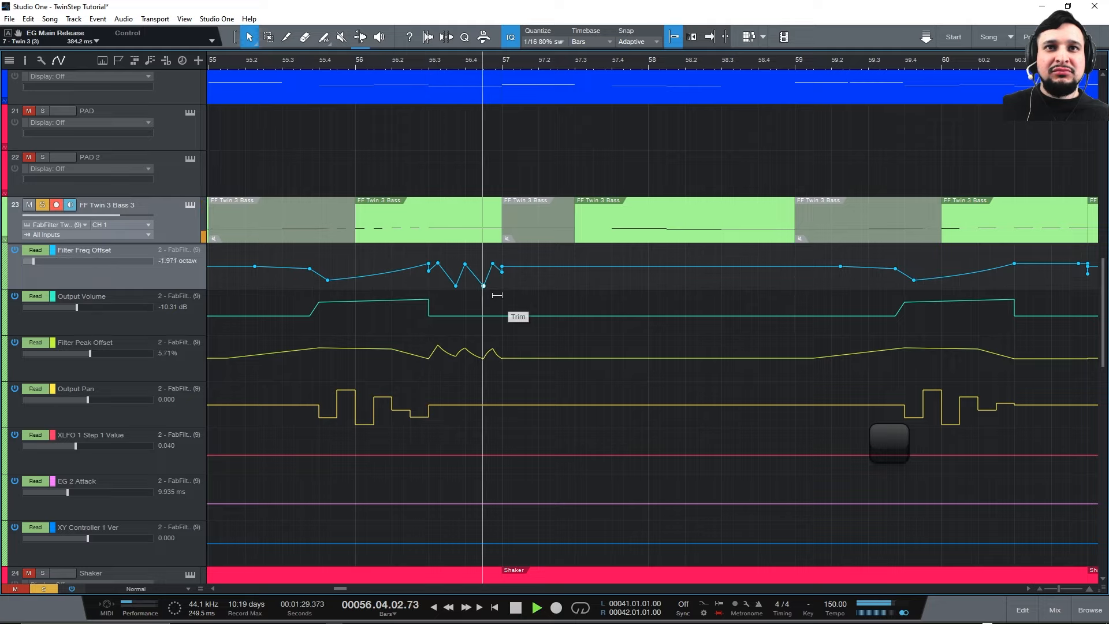
Unsolo the FF Twin 3 Bass 3 track and play its automated fill in the full mix from bar 56.
drag(427, 63, 414, 58)
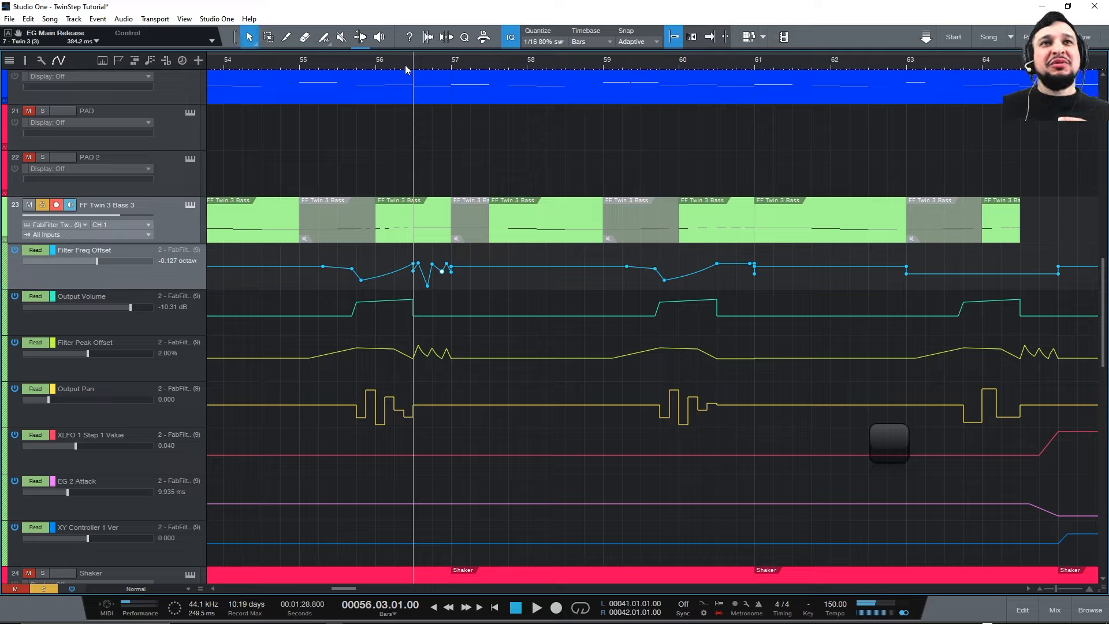
click(376, 63)
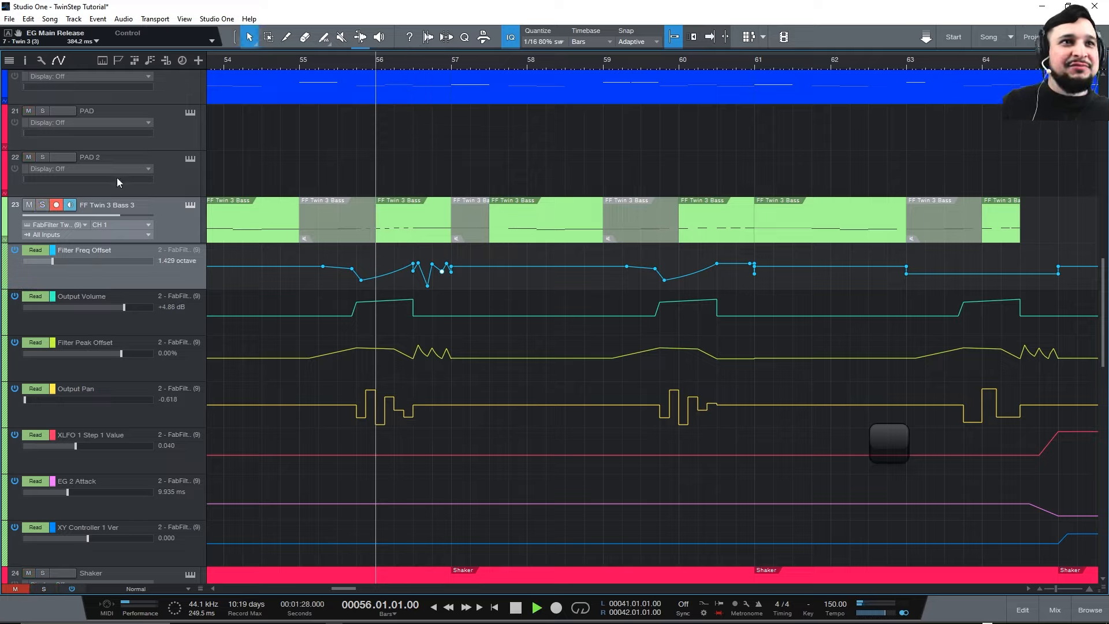
key(space)
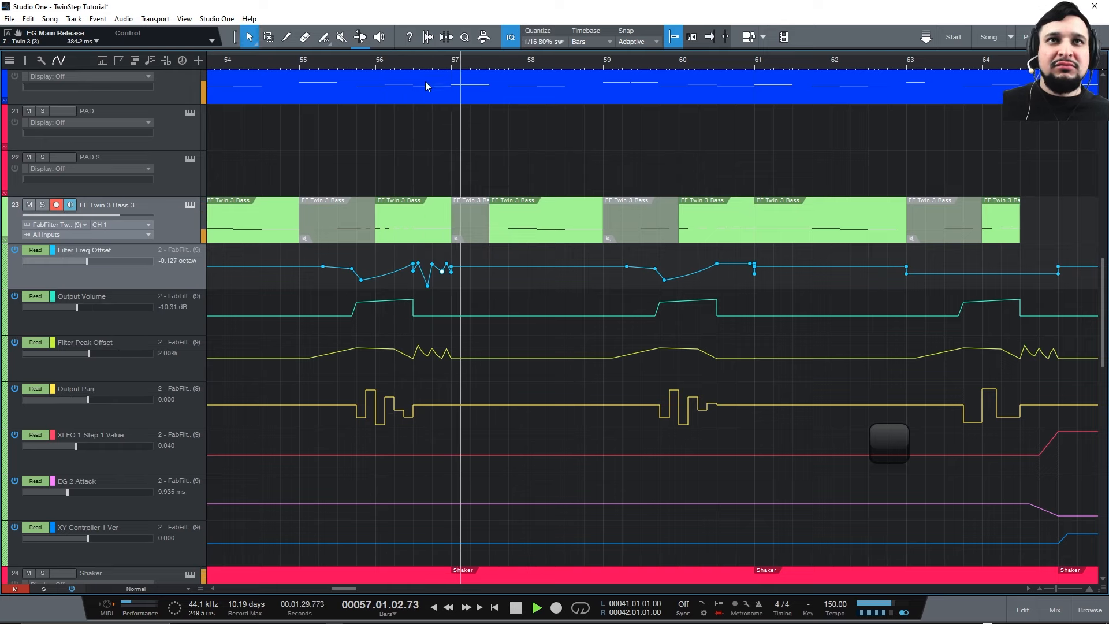
Save the song and stop playback.
drag(425, 63, 380, 37)
key(ctrl+s)
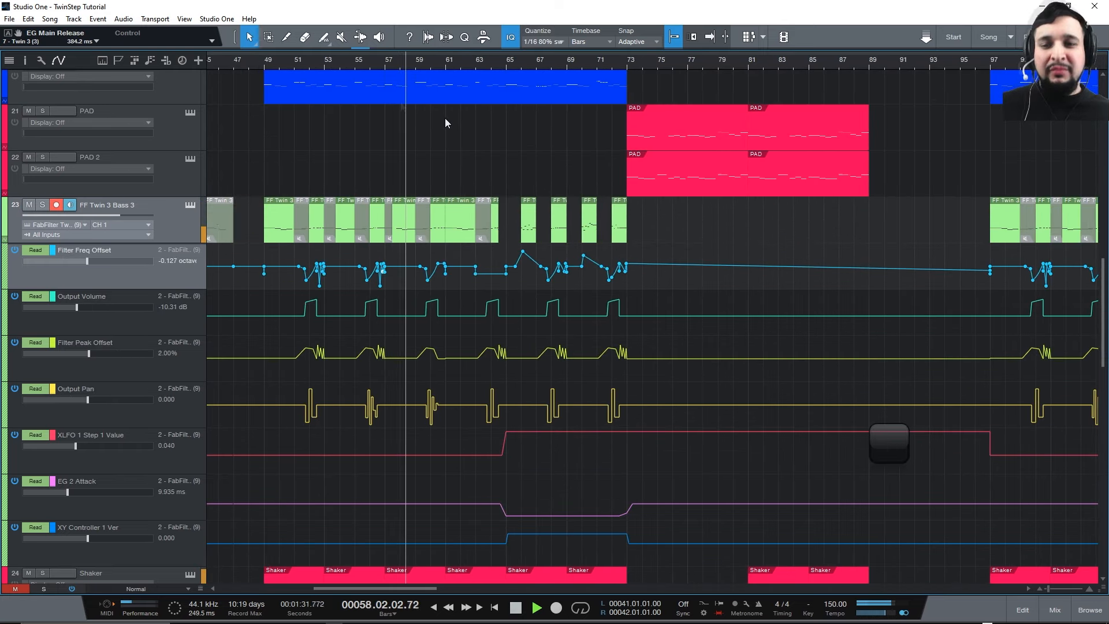
key(space)
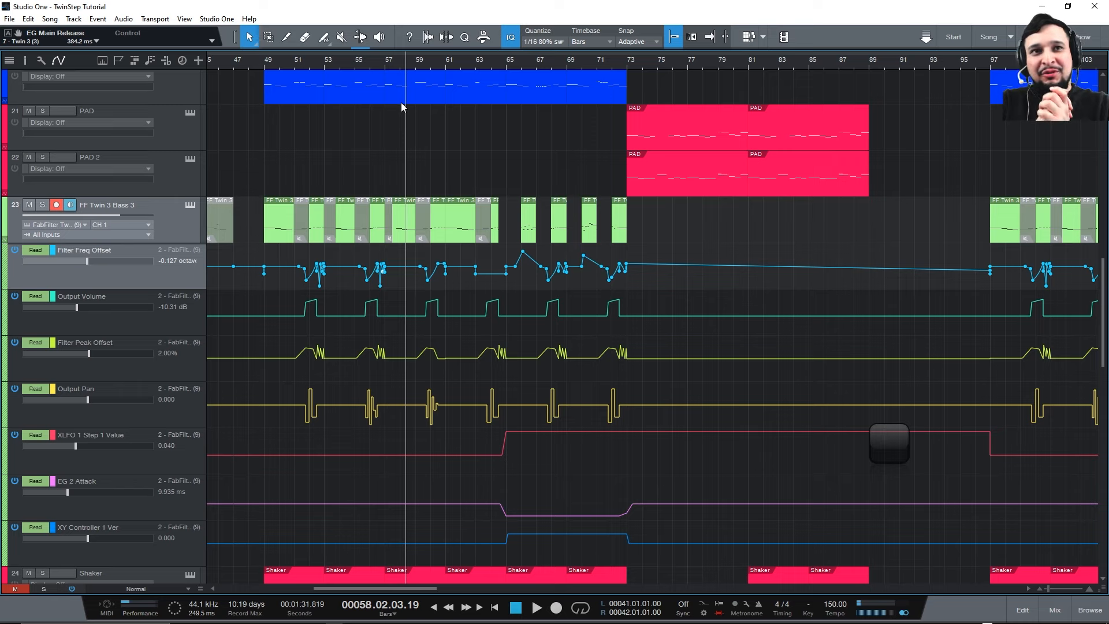
Open the FabFilter Twin 3 instrument of the FF Twin 3 Bass 3 track in full-screen view.
click(188, 205)
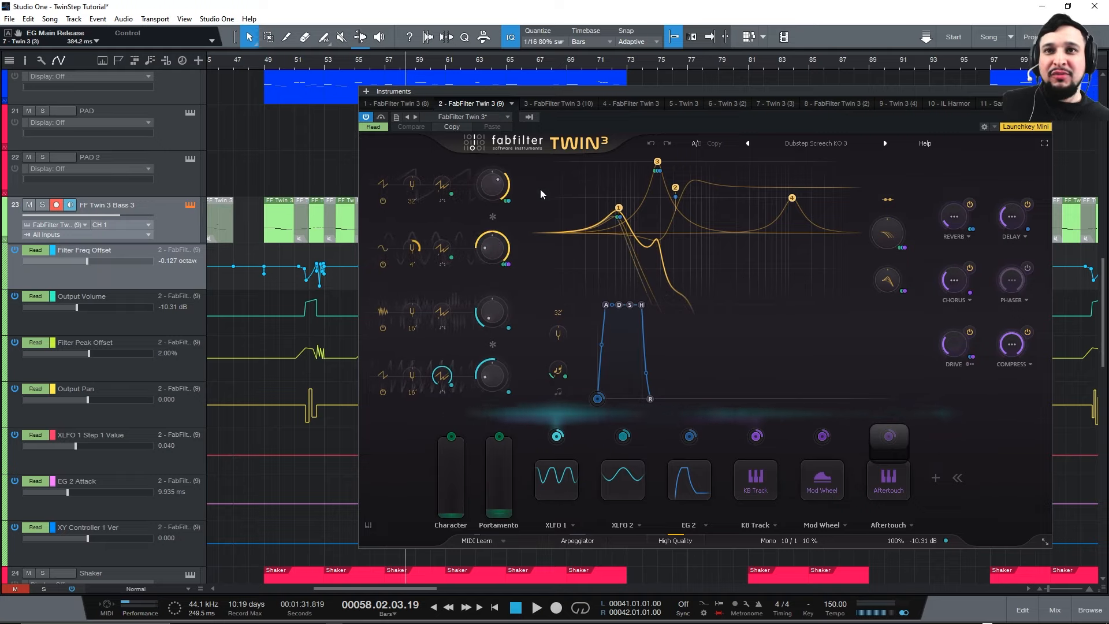
click(1043, 142)
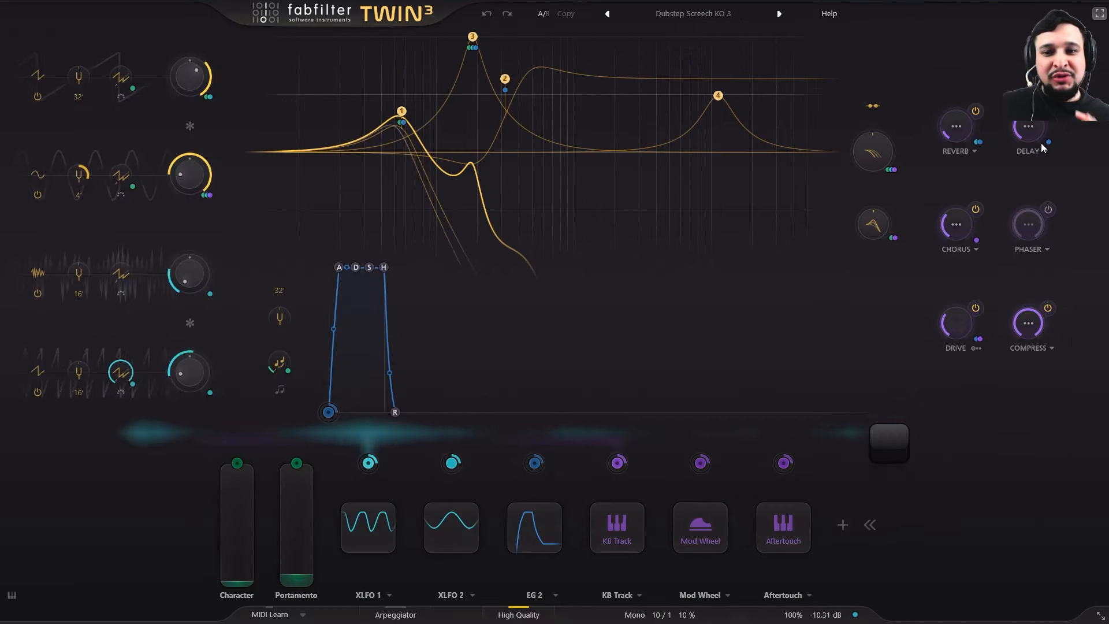